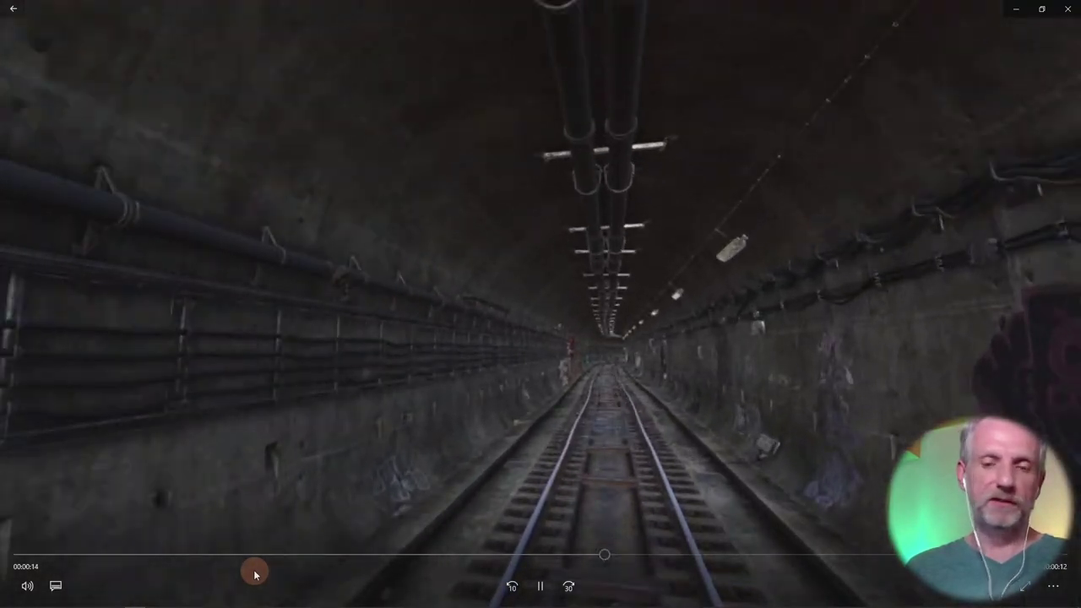
# - Review the Animatic v6 tunnel video with pauses, close it, and switch to the subway scene in DAZ Studio
pyautogui.click(542, 586)
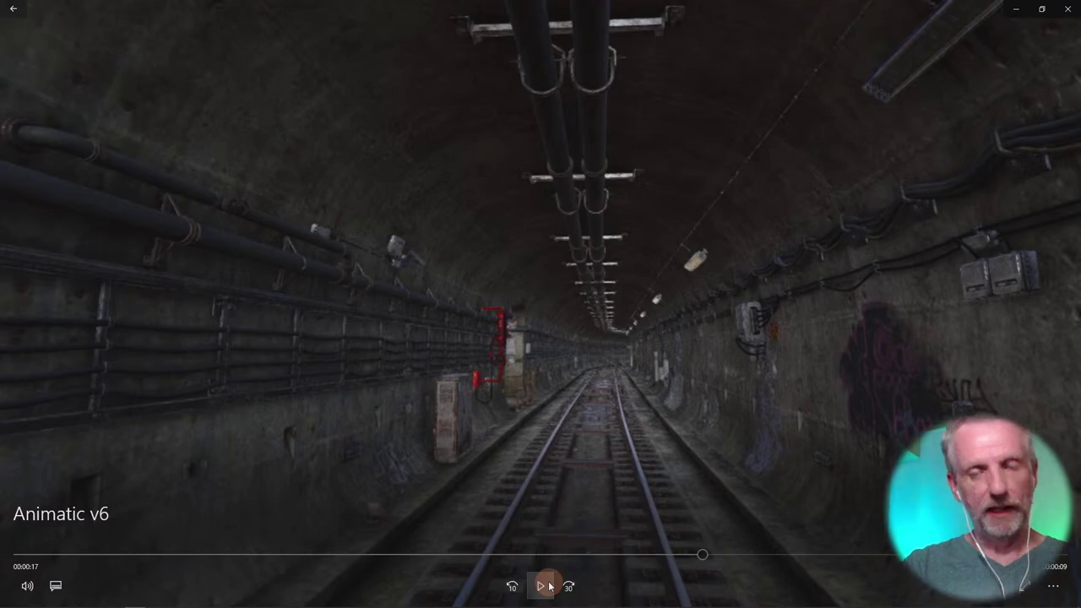
pyautogui.click(547, 586)
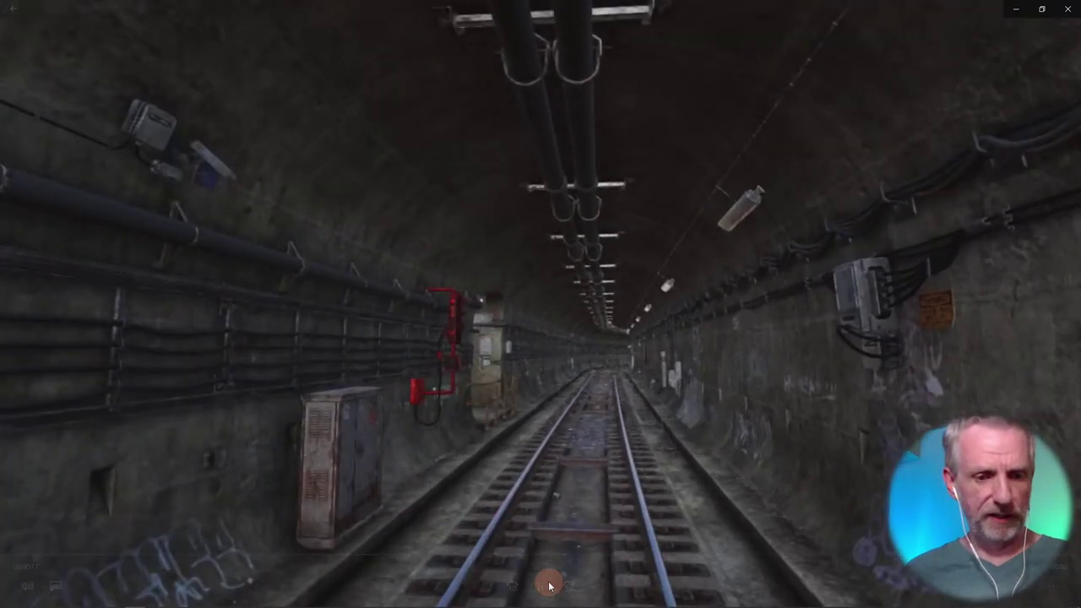
pyautogui.click(547, 586)
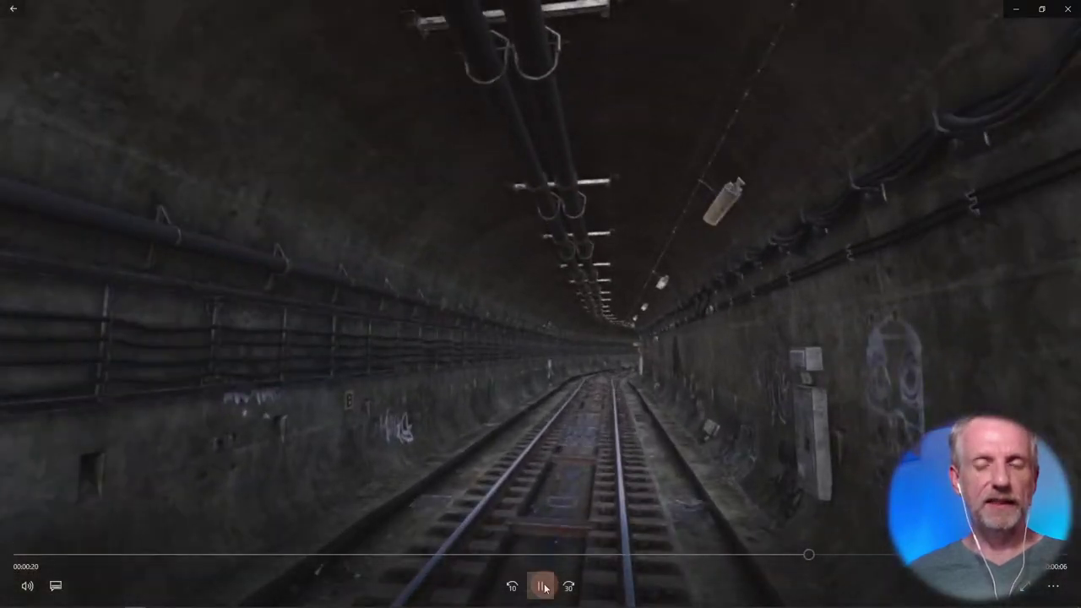
pyautogui.click(545, 586)
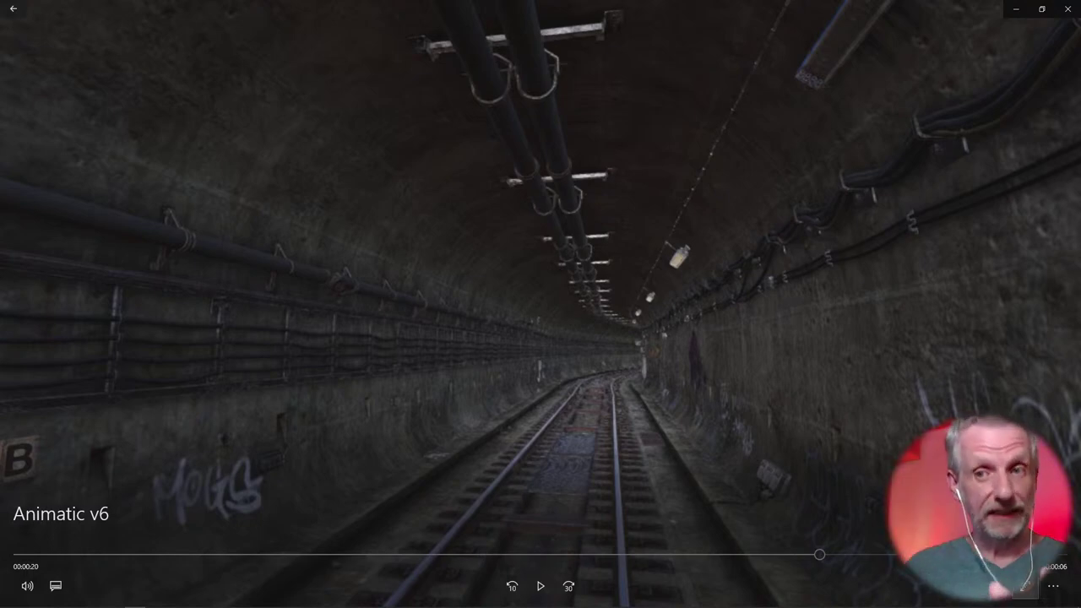
pyautogui.click(1068, 9)
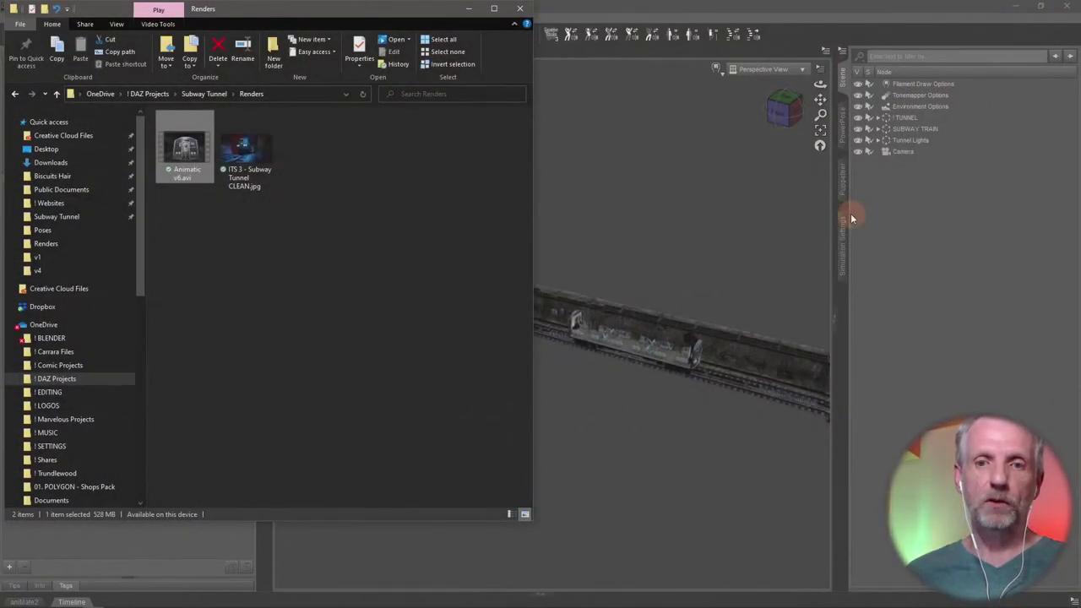
pyautogui.click(469, 12)
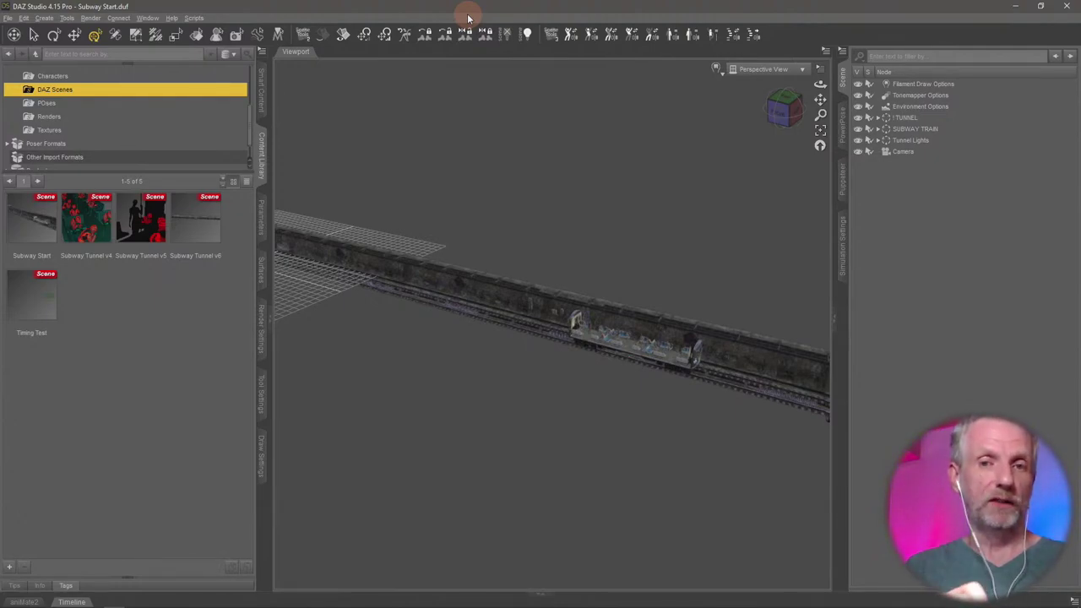
# - Examine the subway tunnel and train from several angles and enlarge the viewport
pyautogui.keyDown('alt'); pyautogui.moveTo(485, 314); pyautogui.dragTo(486, 314); pyautogui.keyUp('alt')
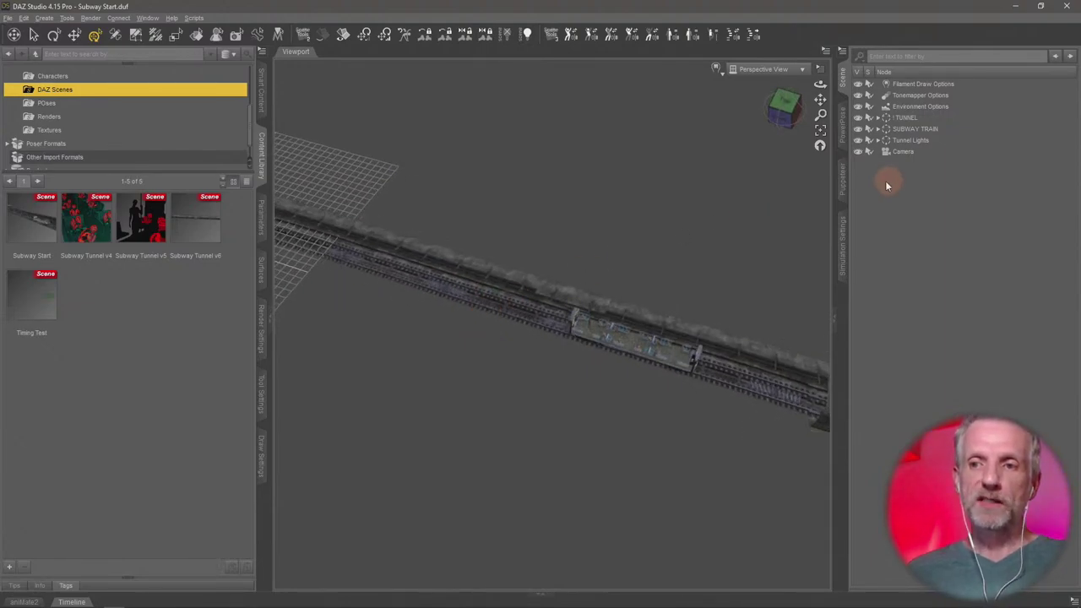
pyautogui.keyDown('alt'); pyautogui.moveTo(616, 281); pyautogui.dragTo(581, 289); pyautogui.keyUp('alt')
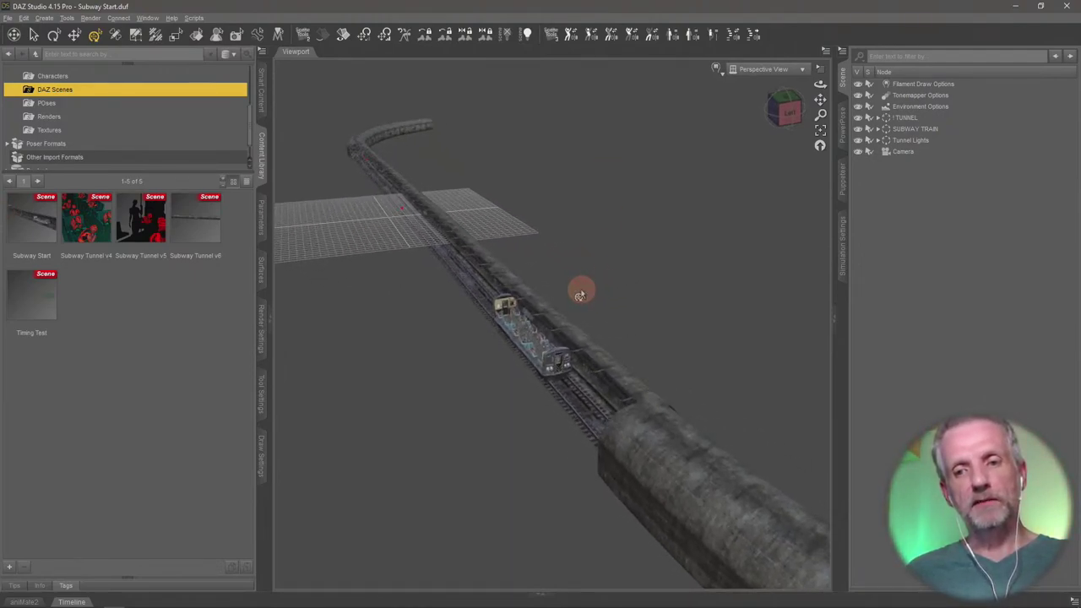
pyautogui.moveTo(467, 187)
pyautogui.keyDown('alt'); pyautogui.mouseDown()
pyautogui.moveTo(422, 152)
pyautogui.moveTo(466, 184)
pyautogui.mouseUp(); pyautogui.keyUp('alt')
pyautogui.keyDown('alt'); pyautogui.moveTo(625, 290); pyautogui.dragTo(505, 311); pyautogui.keyUp('alt')
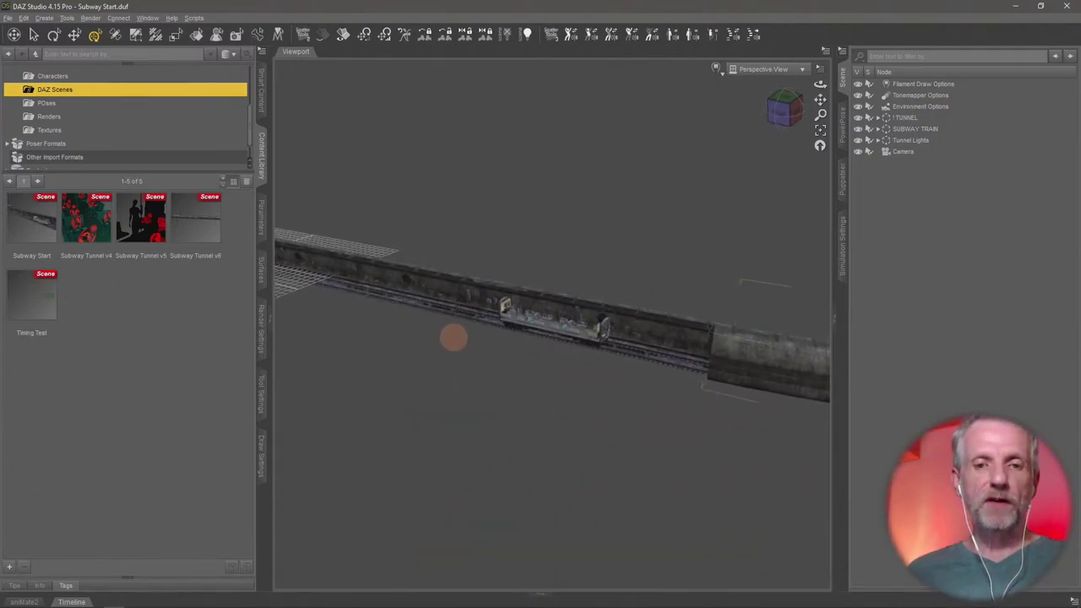
pyautogui.click(261, 174)
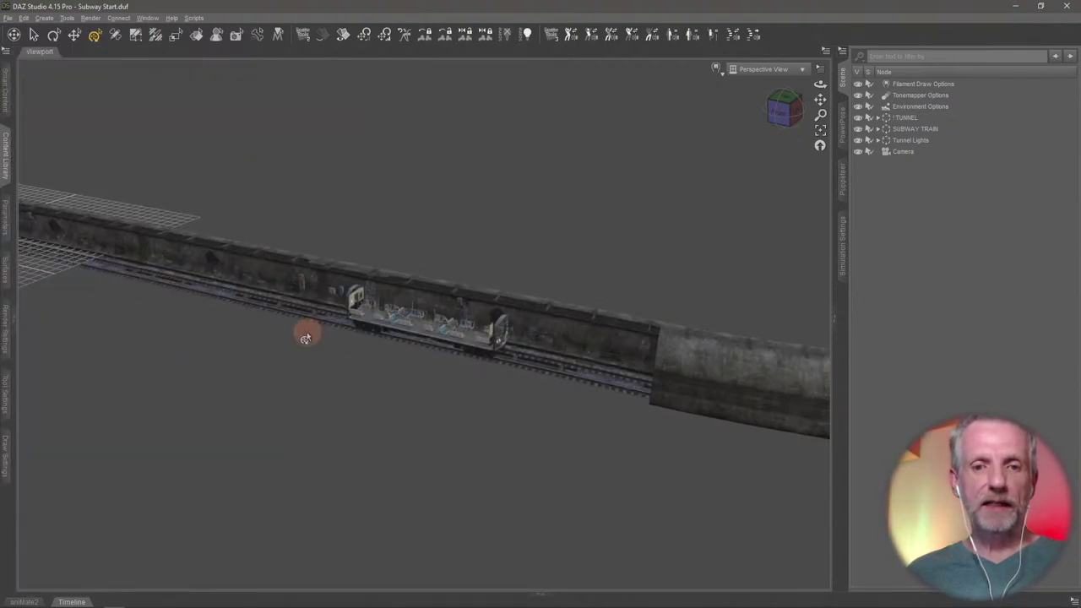
pyautogui.moveTo(206, 306)
pyautogui.mouseDown()
pyautogui.moveTo(315, 290)
pyautogui.moveTo(211, 306)
pyautogui.mouseUp()
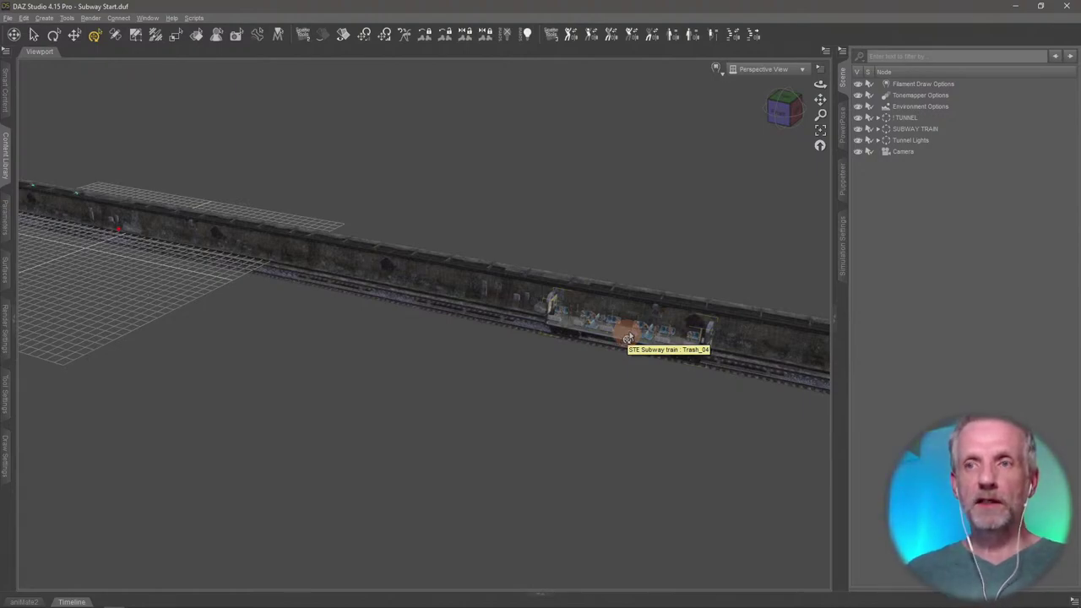
# - Inspect the Tunnel Lights, SUBWAY TRAIN and ! TUNNEL groups by selecting each one in the scene
pyautogui.click(916, 140)
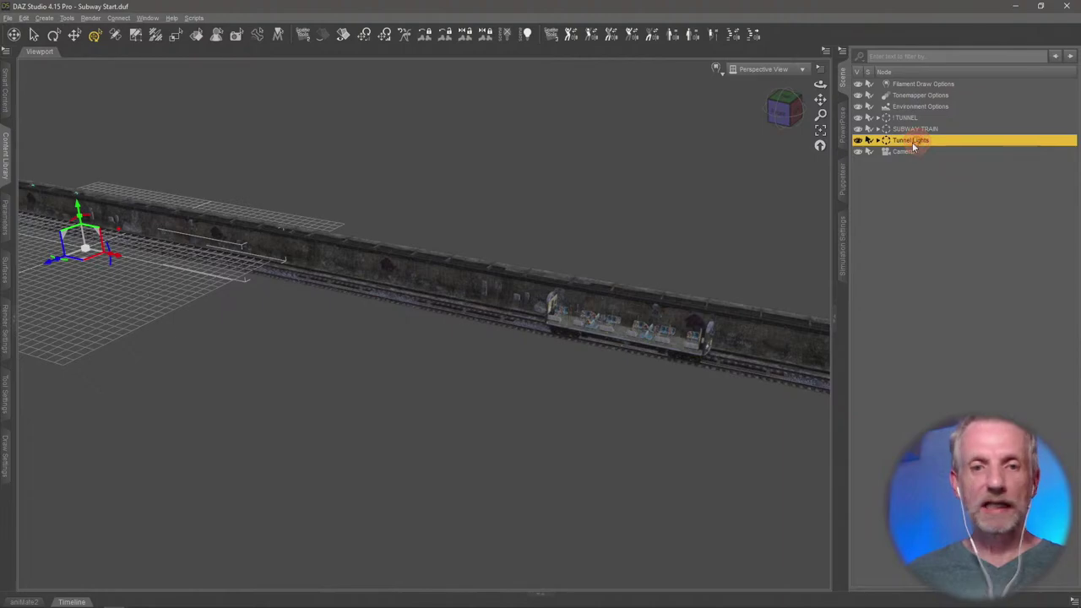
pyautogui.click(914, 129)
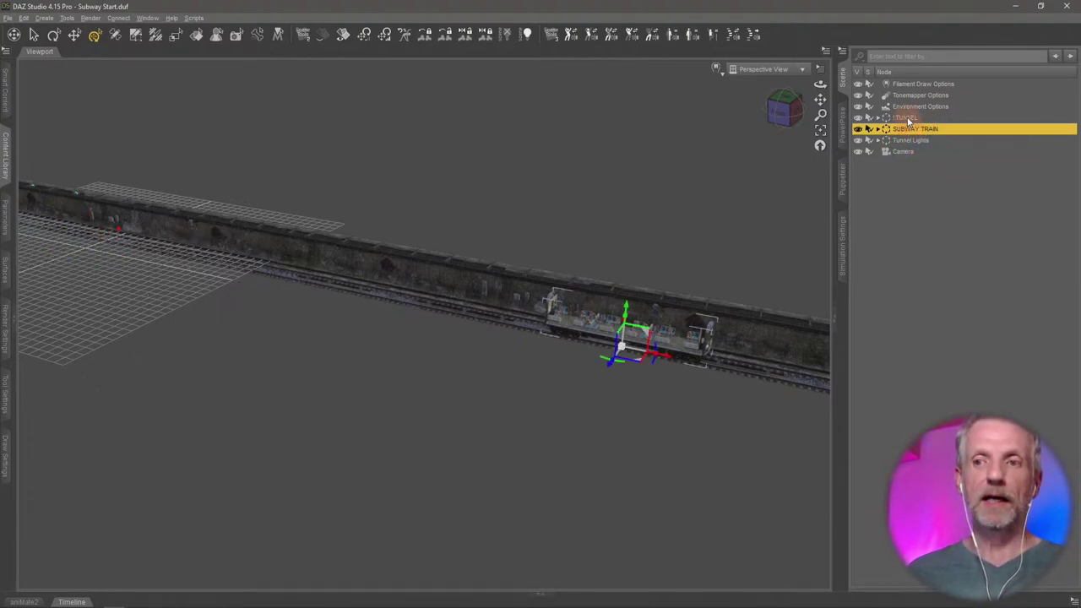
pyautogui.click(907, 118)
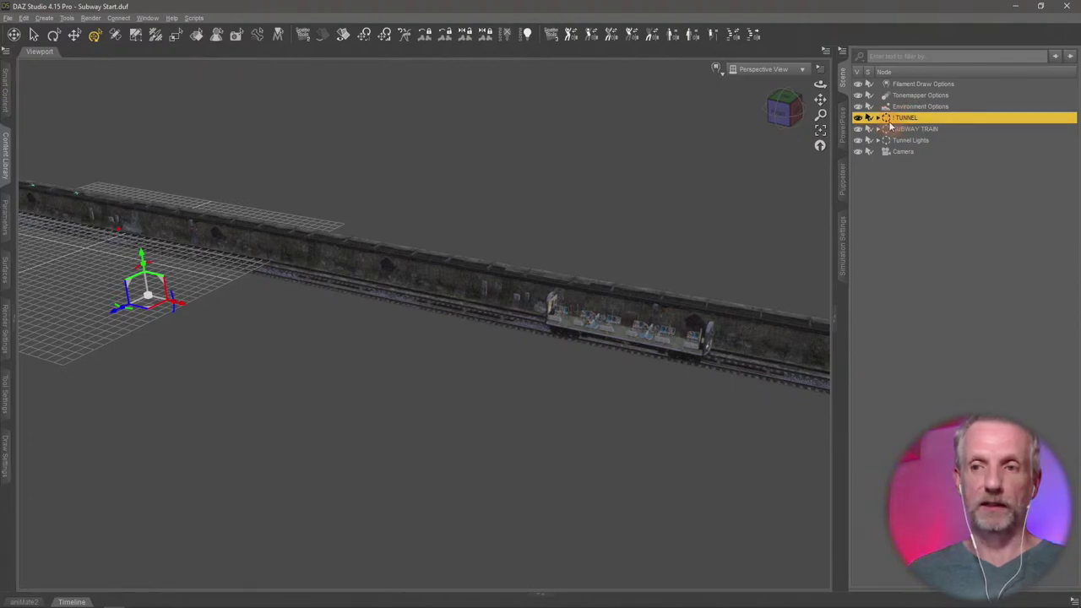
pyautogui.keyDown('alt'); pyautogui.moveTo(705, 247); pyautogui.dragTo(693, 295); pyautogui.keyUp('alt')
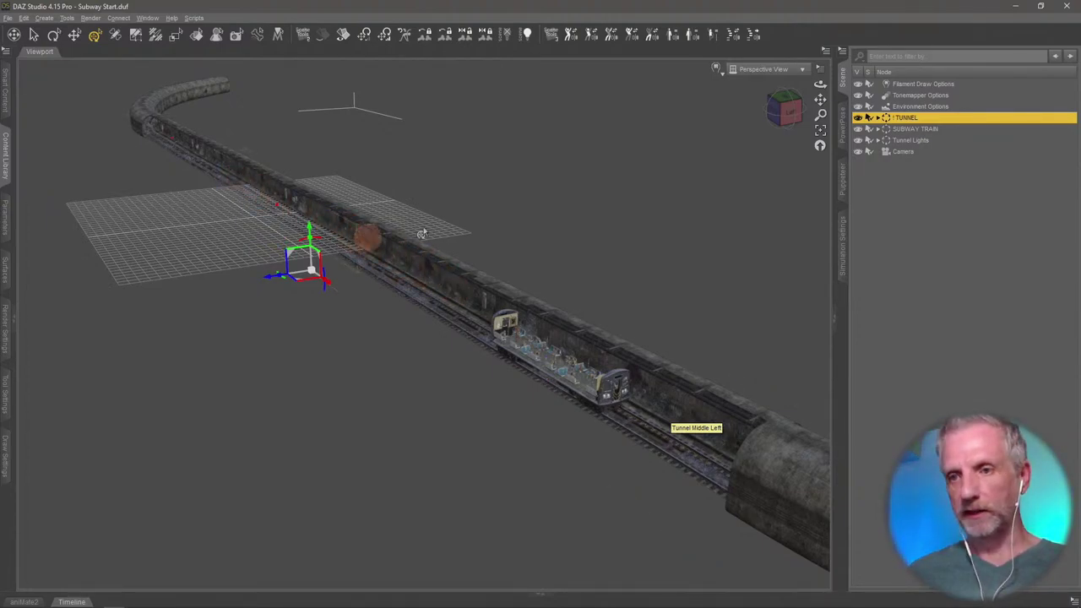
# - Expand the ! TUNNEL group and briefly show the SIDE WALL within Tunnel Middle to compare the tunnel open and closed
pyautogui.click(880, 119)
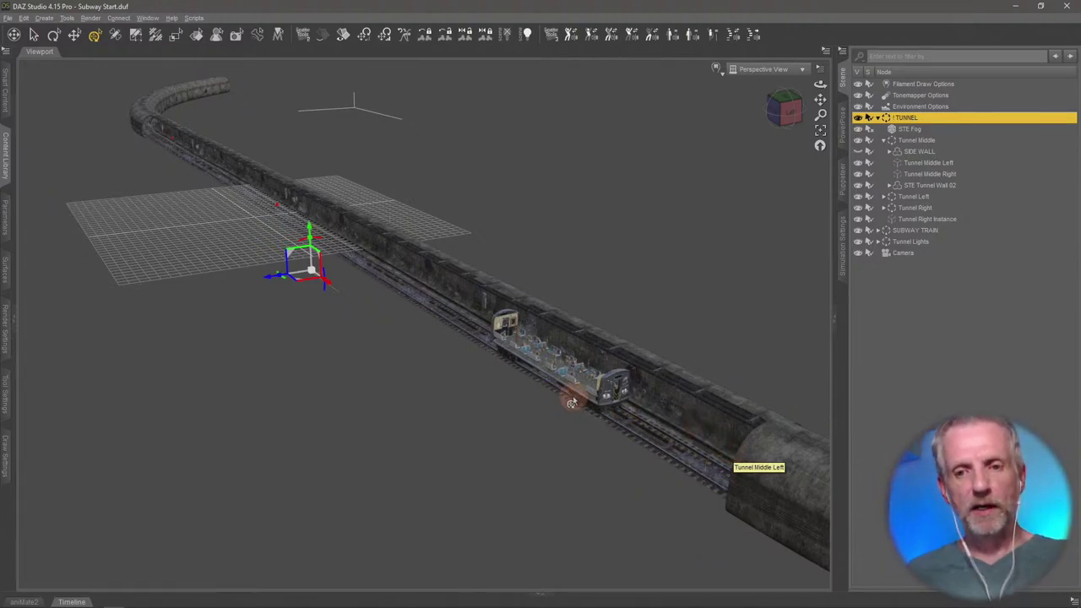
pyautogui.scroll(2, 569, 398)
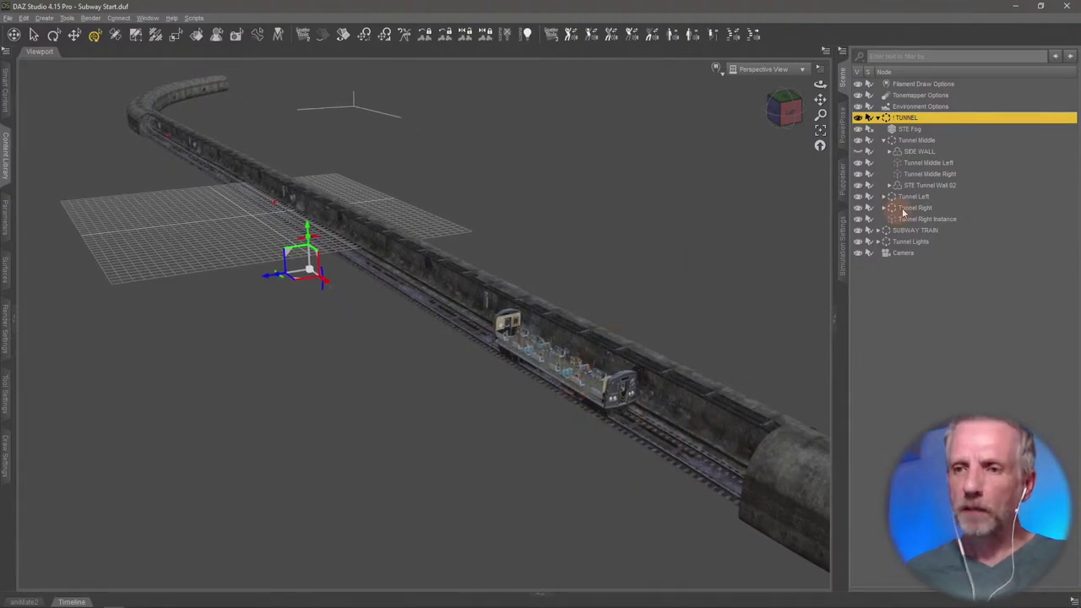
pyautogui.click(921, 140)
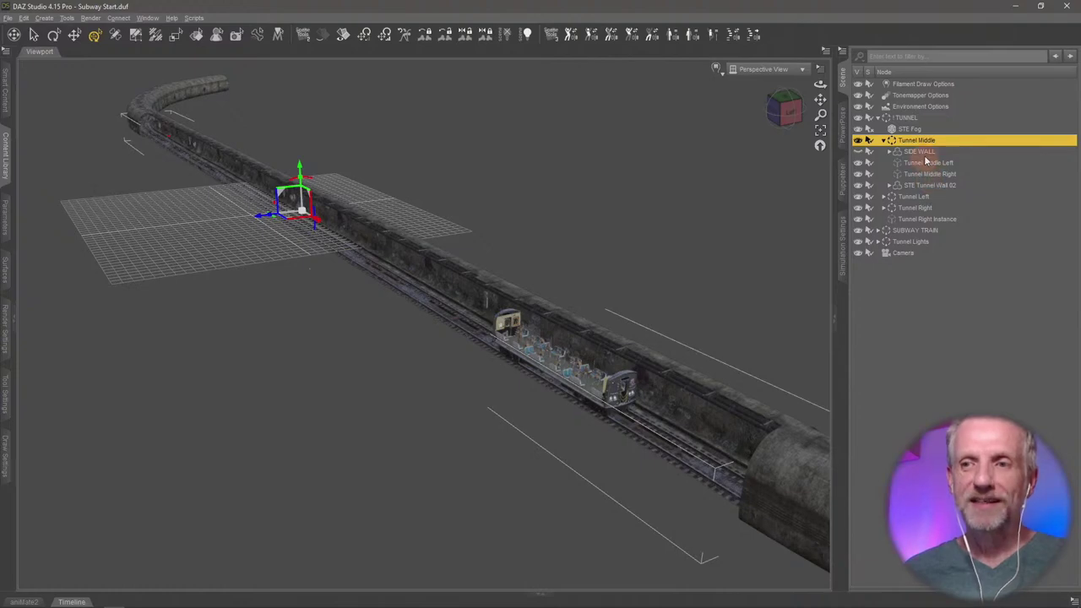
pyautogui.click(926, 152)
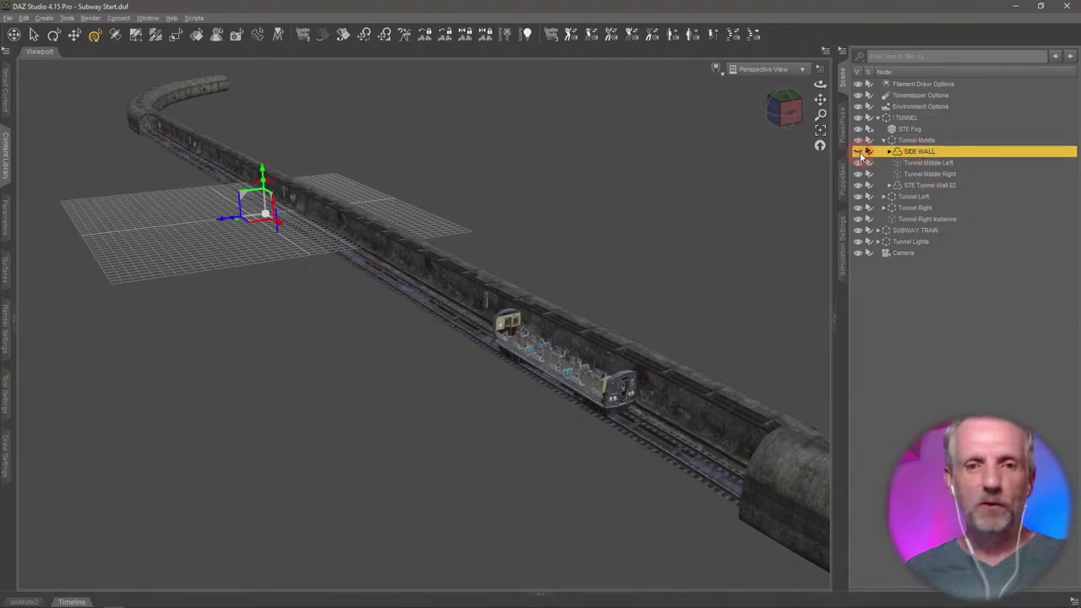
pyautogui.click(859, 153)
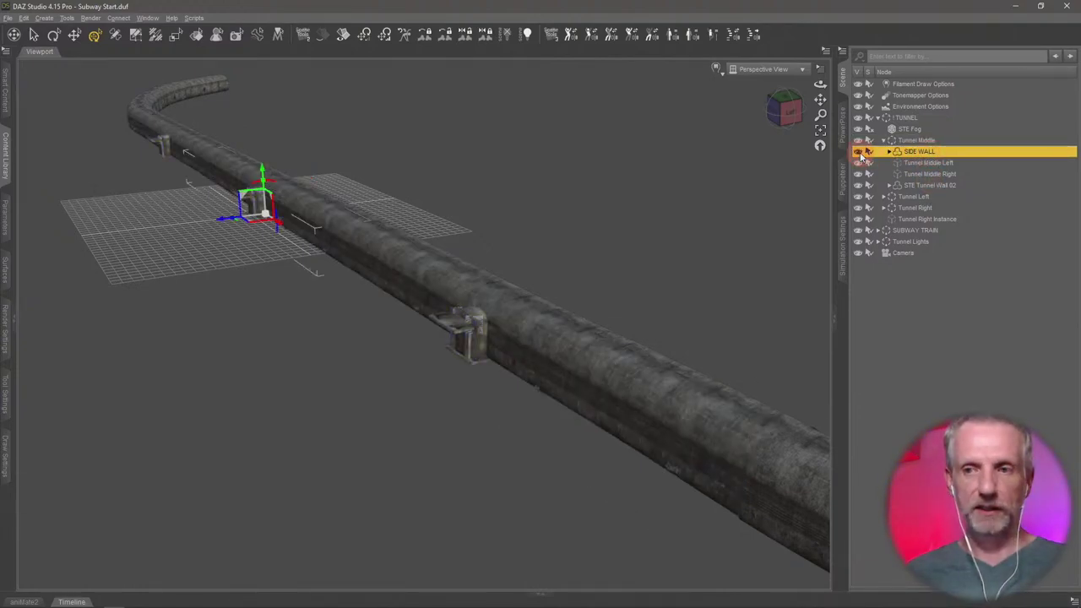
pyautogui.click(859, 153)
# - View the tunnel through Camera with the SIDE WALL made visible
pyautogui.click(801, 69)
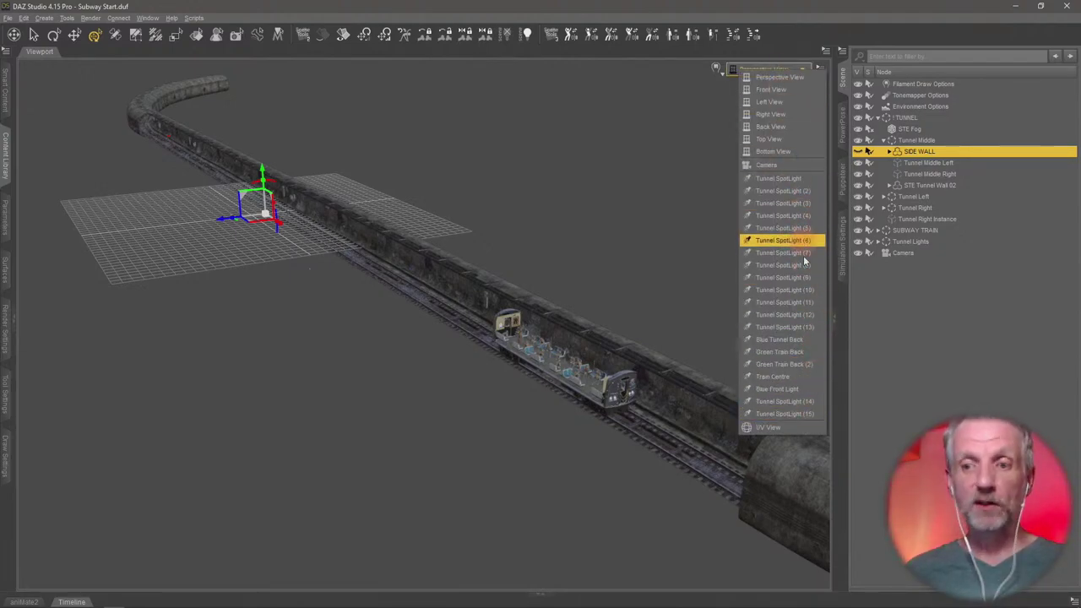
pyautogui.click(790, 165)
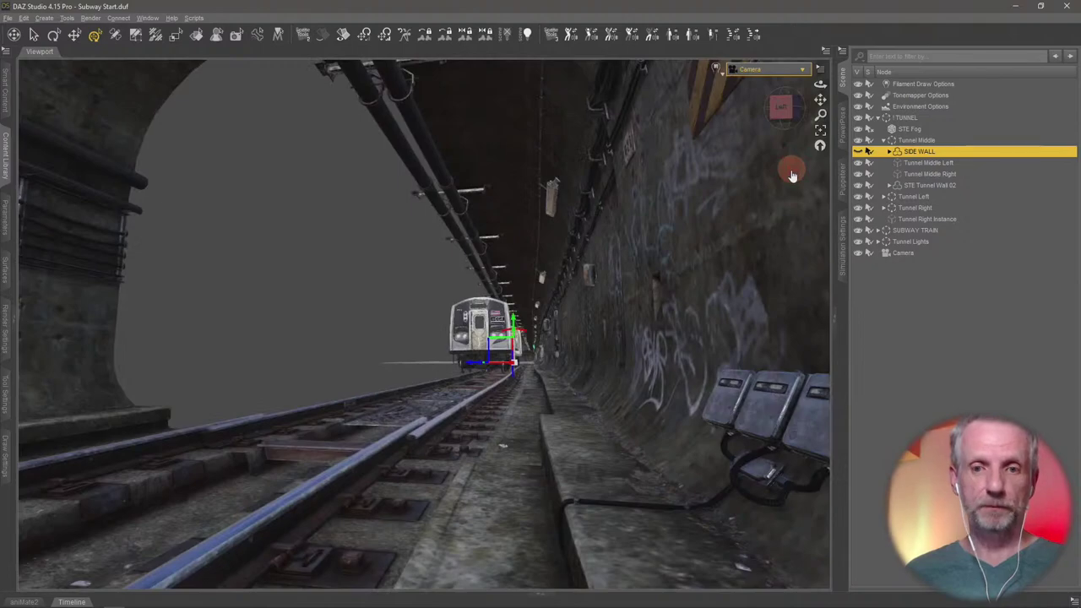
pyautogui.click(858, 151)
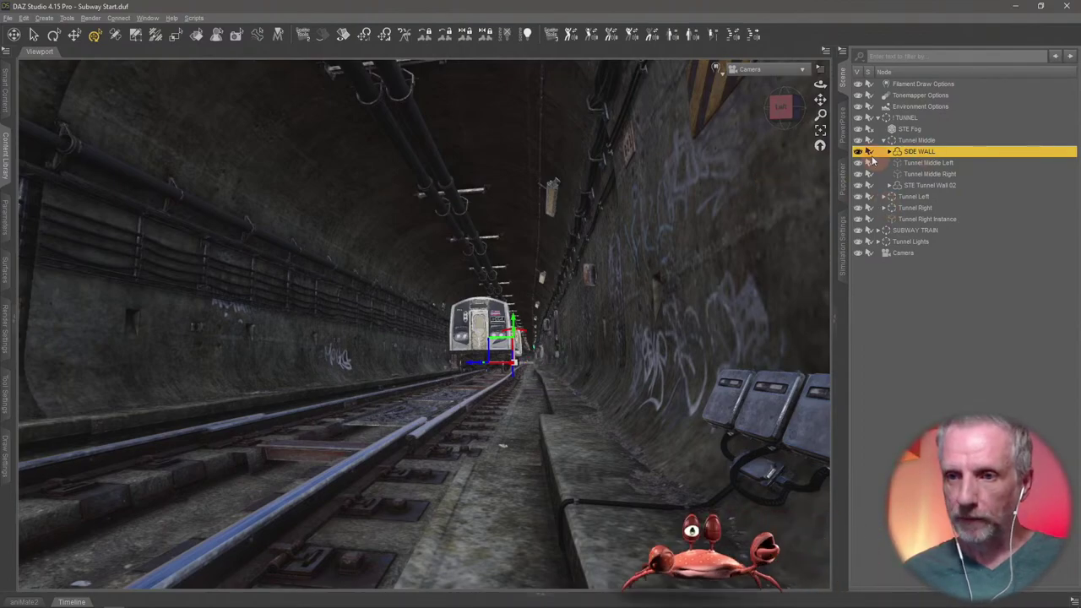
# - Frame the SUBWAY TRAIN group and select the White Phantom passenger to examine the figures up close
pyautogui.click(914, 230)
pyautogui.press('f')
pyautogui.moveTo(479, 291); pyautogui.dragTo(517, 267)
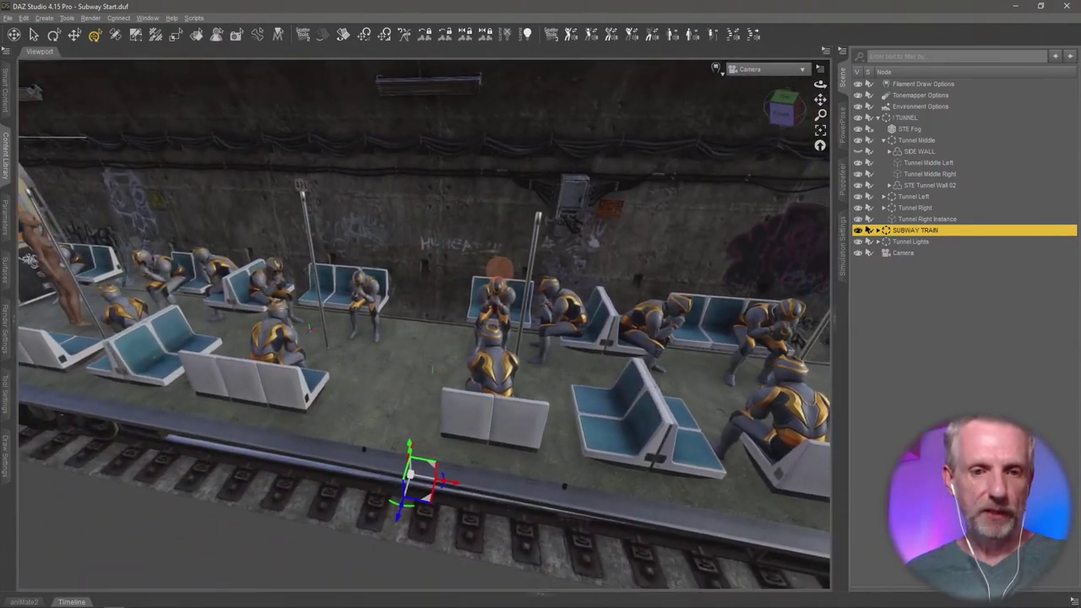
pyautogui.click(362, 293)
pyautogui.scroll(5, 760, 289)
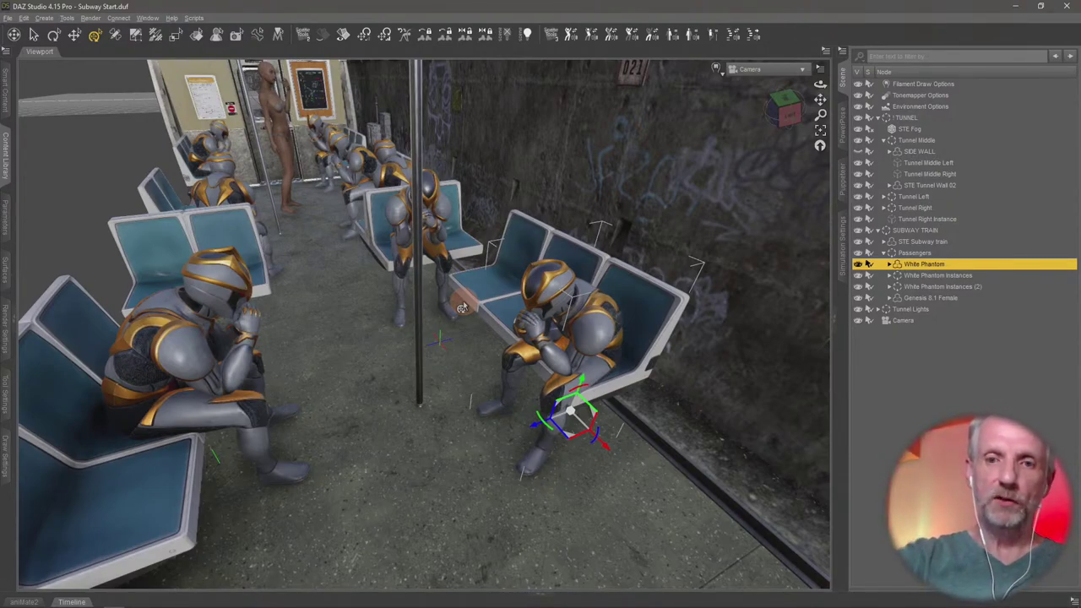
# - Hide both White Phantom Instances groups and show them again to identify the instanced passengers
pyautogui.click(859, 276)
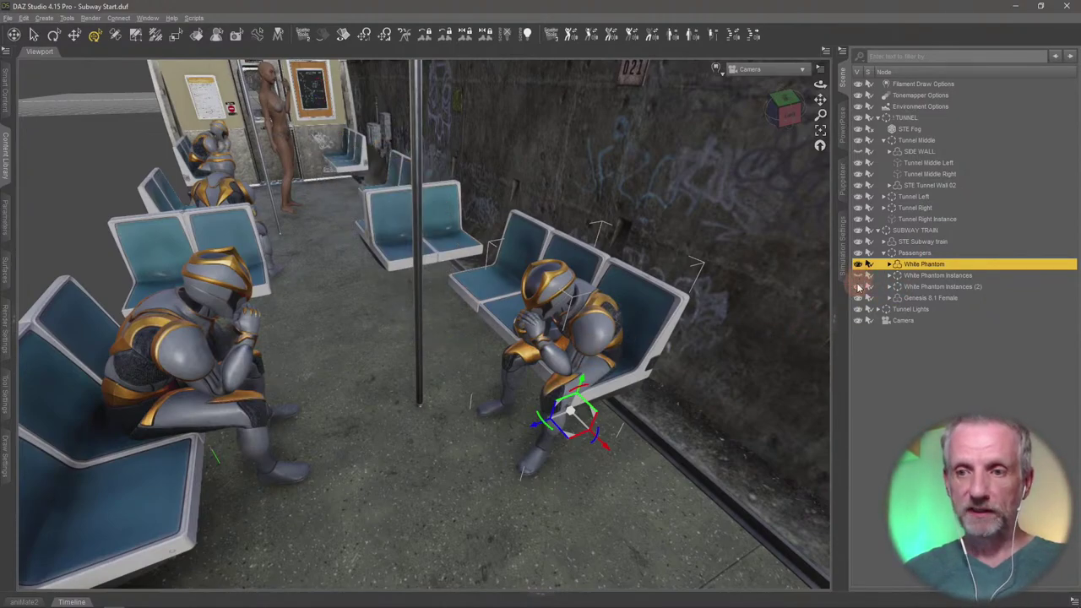
pyautogui.click(858, 287)
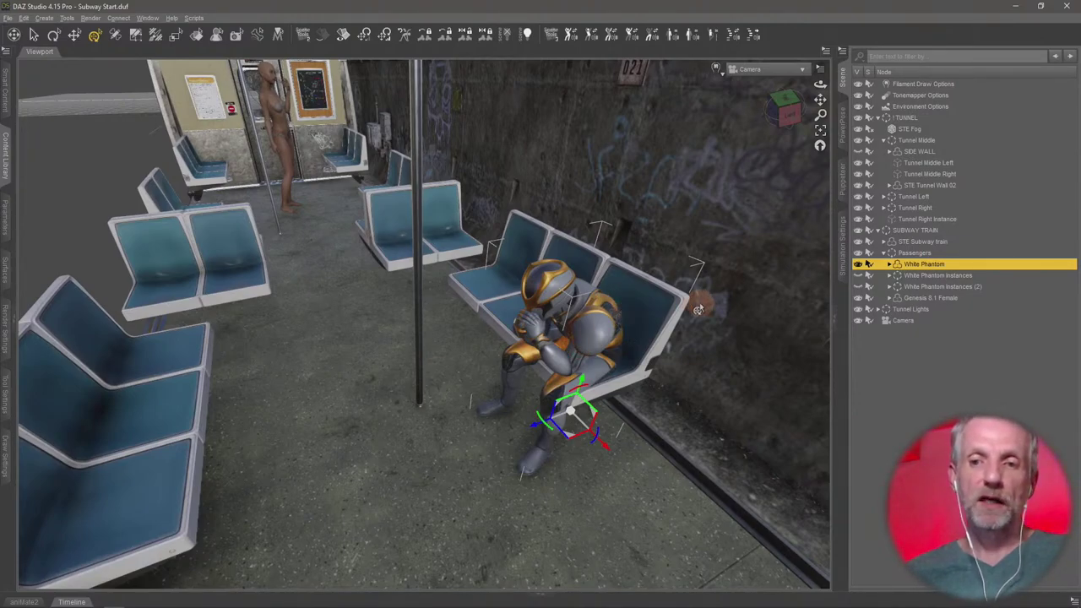
pyautogui.click(858, 277)
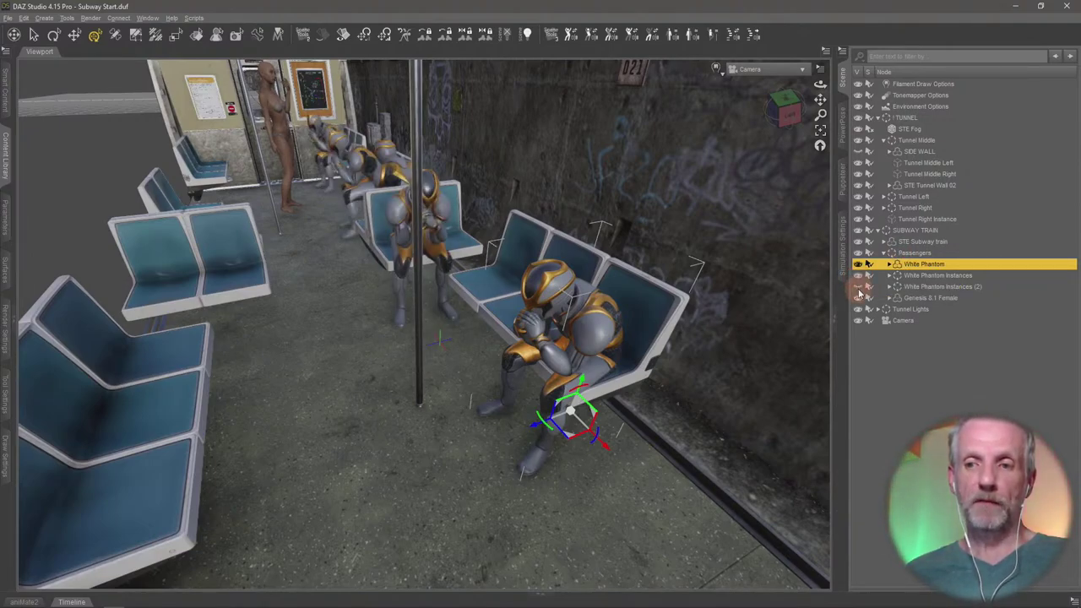
pyautogui.click(858, 288)
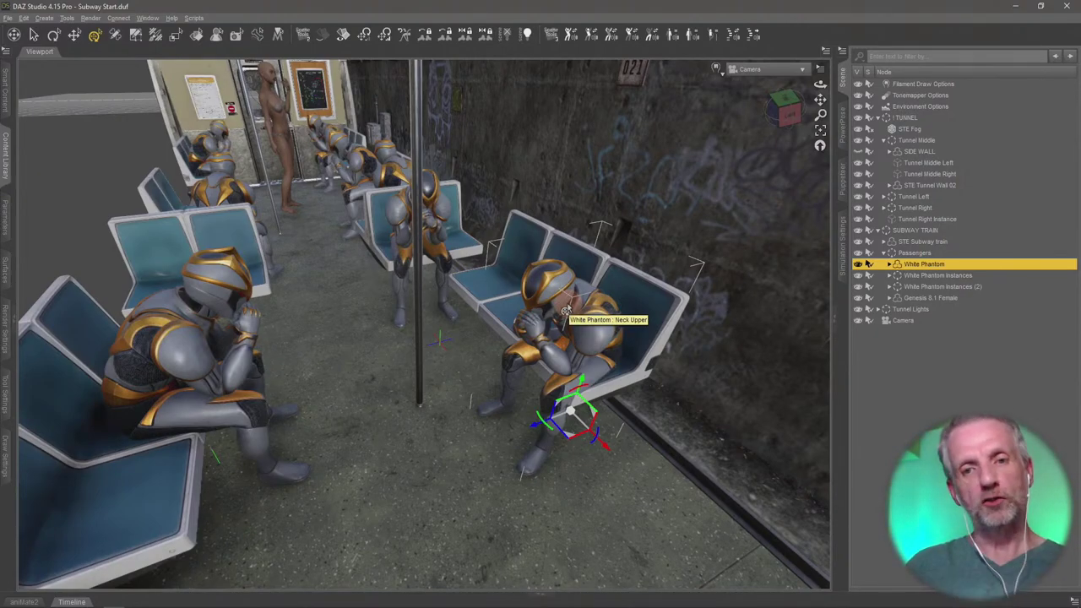
# - Switch to the Universal tool and view the whole train car with its passengers from outside
pyautogui.click(15, 34)
pyautogui.moveTo(288, 205); pyautogui.dragTo(319, 328)
pyautogui.moveTo(420, 253); pyautogui.dragTo(405, 305)
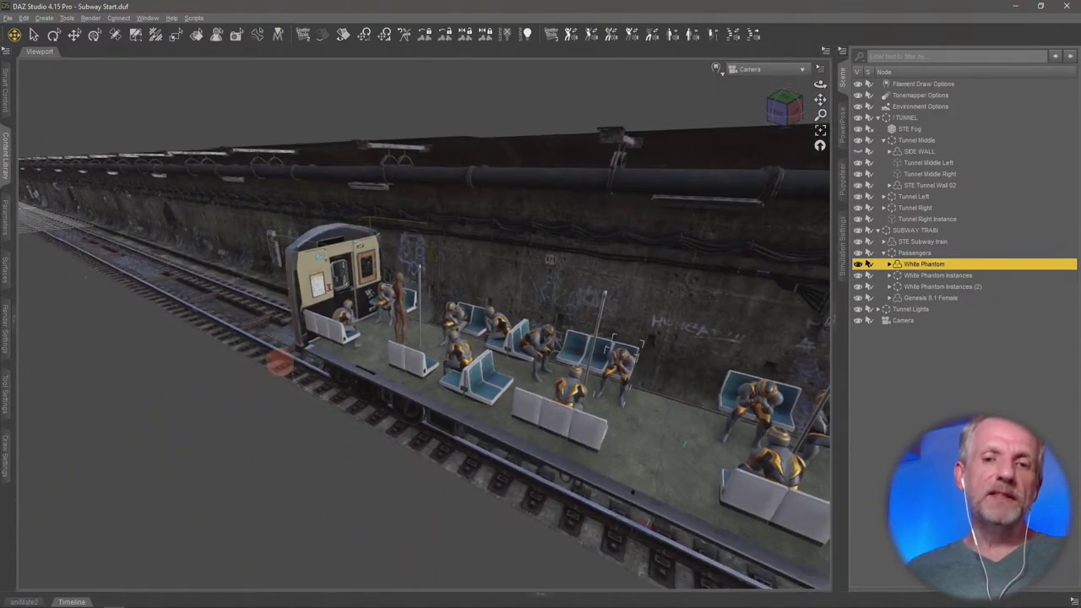
# - Start a new scene without saving changes to the current one, and enlarge its viewport
pyautogui.click(4, 166)
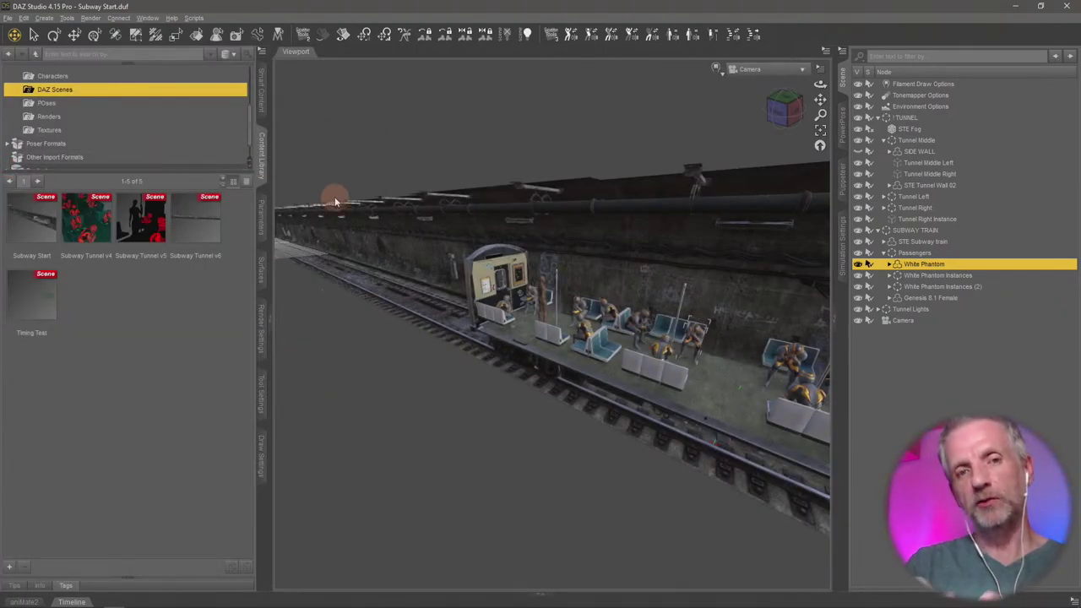
pyautogui.click(8, 18)
pyautogui.click(23, 31)
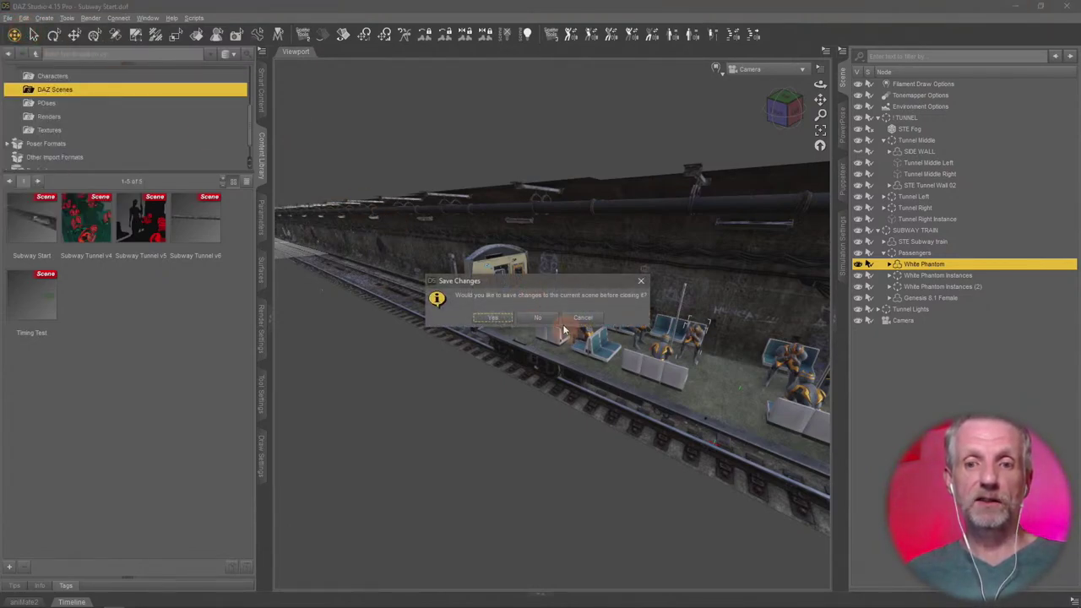
pyautogui.click(546, 320)
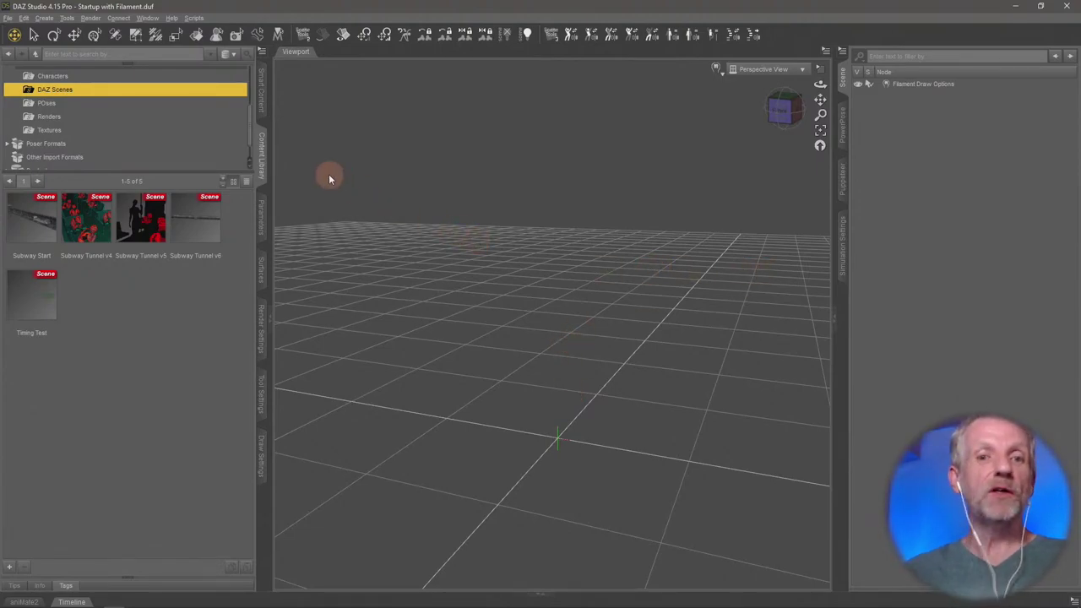
pyautogui.moveTo(512, 286)
pyautogui.mouseDown()
pyautogui.moveTo(506, 270)
pyautogui.moveTo(510, 303)
pyautogui.mouseUp()
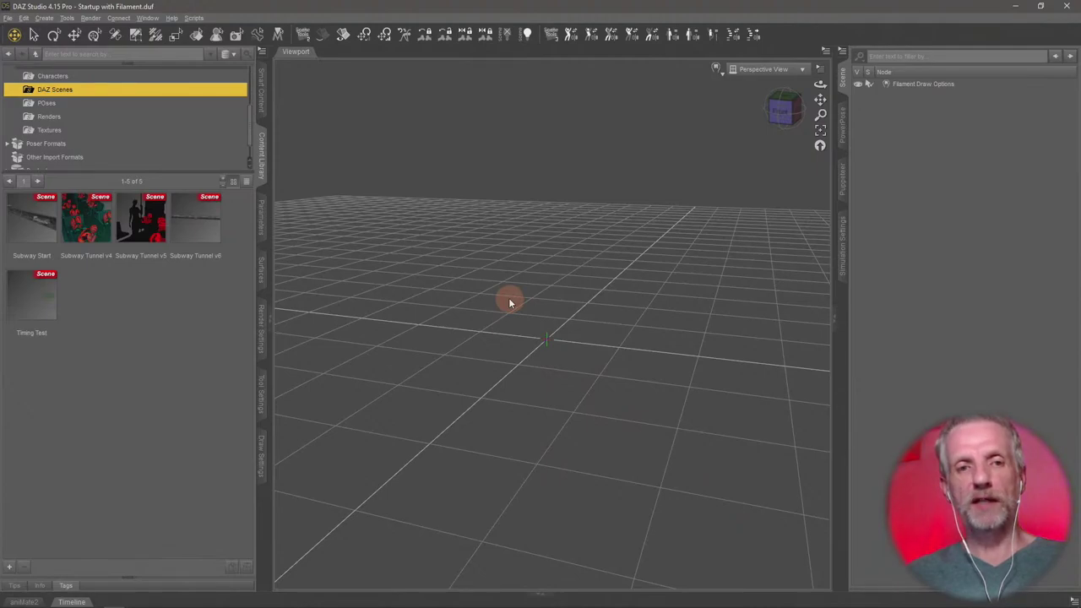
pyautogui.click(264, 160)
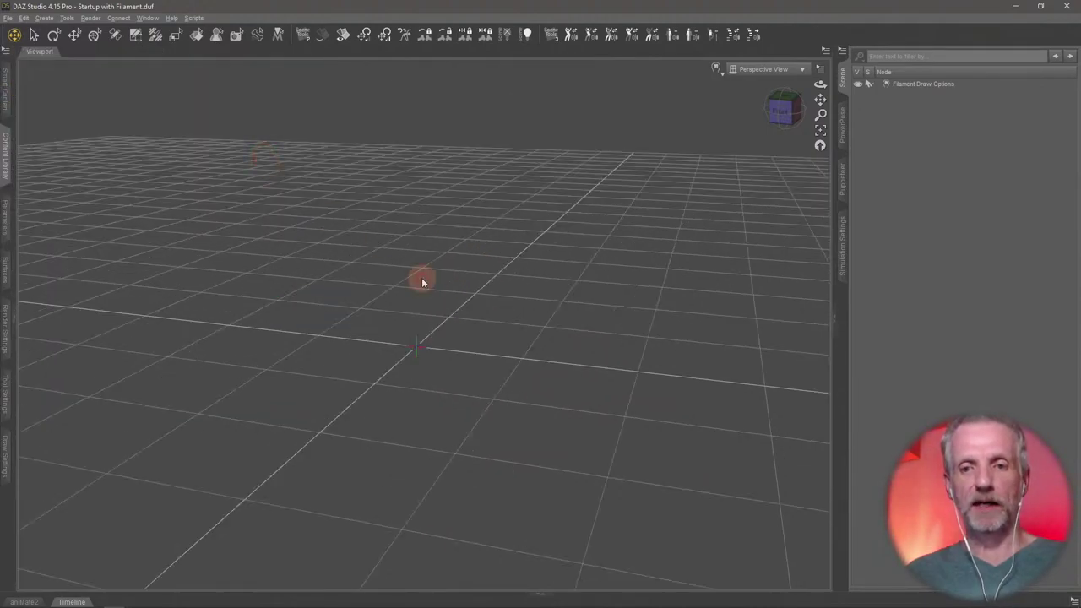
# - Show the timeline and create a cube primitive with a 1 m size and its origin at the object center
pyautogui.click(72, 587)
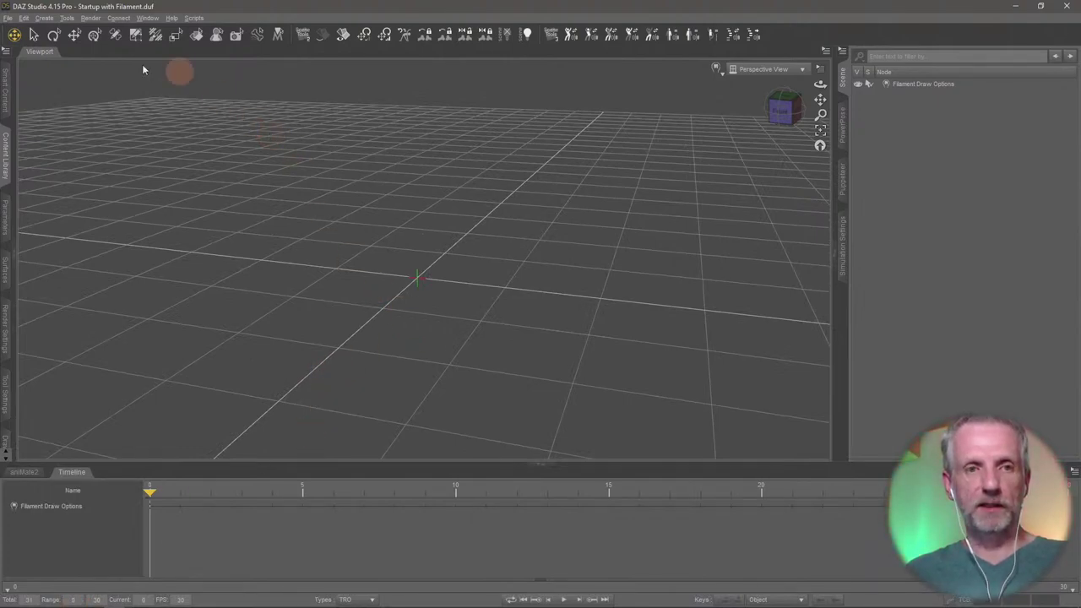
pyautogui.click(46, 17)
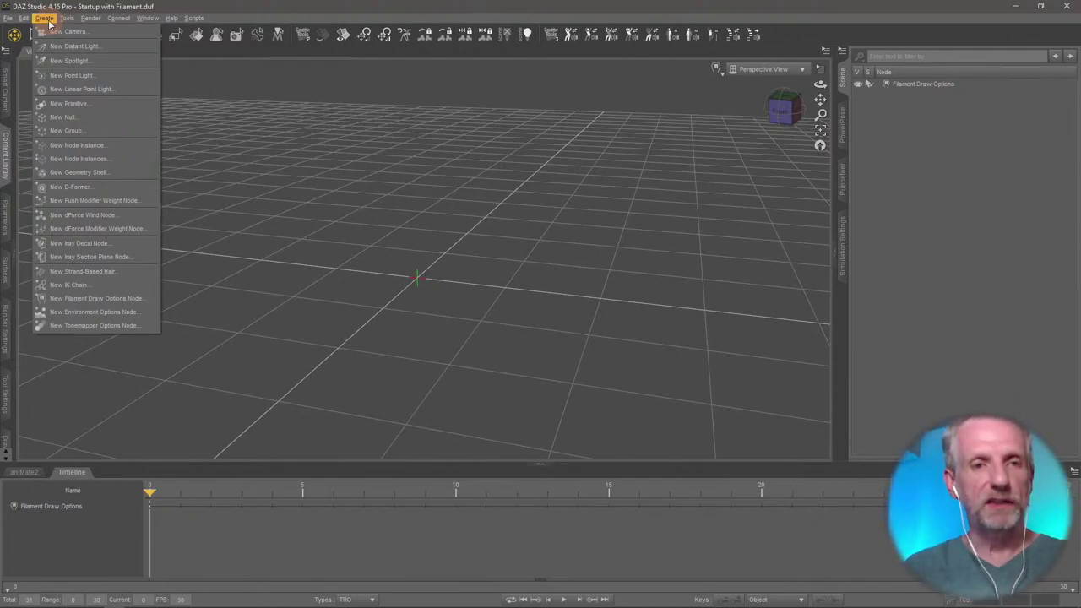
pyautogui.click(125, 103)
pyautogui.click(266, 108)
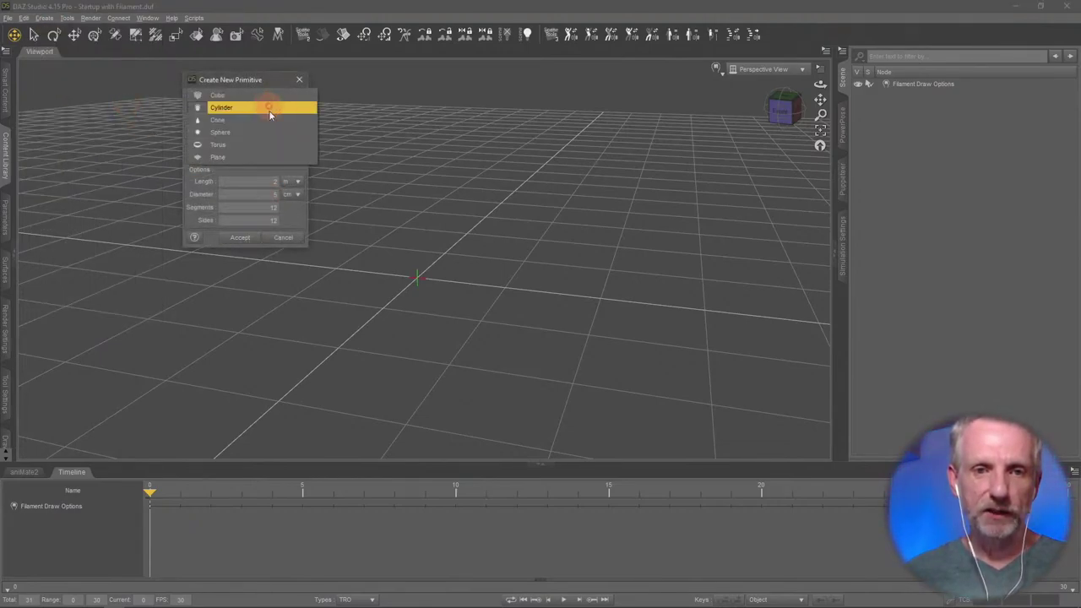
pyautogui.click(257, 102)
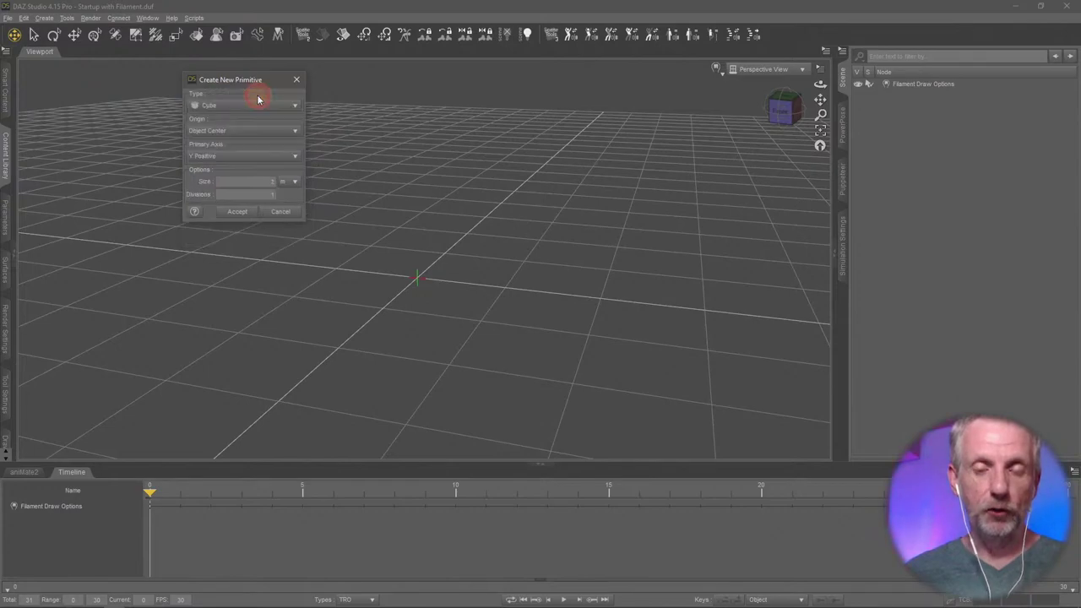
pyautogui.click(240, 213)
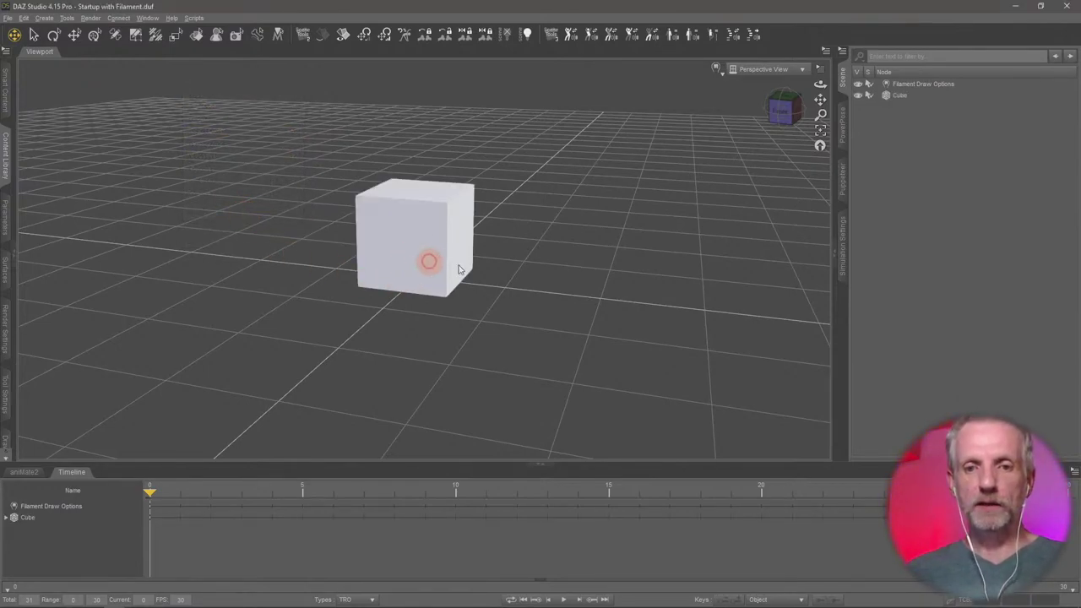
# - Activate the Universal tool and set the cube's base color to the dark green basic color (0.00, 0.22, 0.00)
pyautogui.click(94, 34)
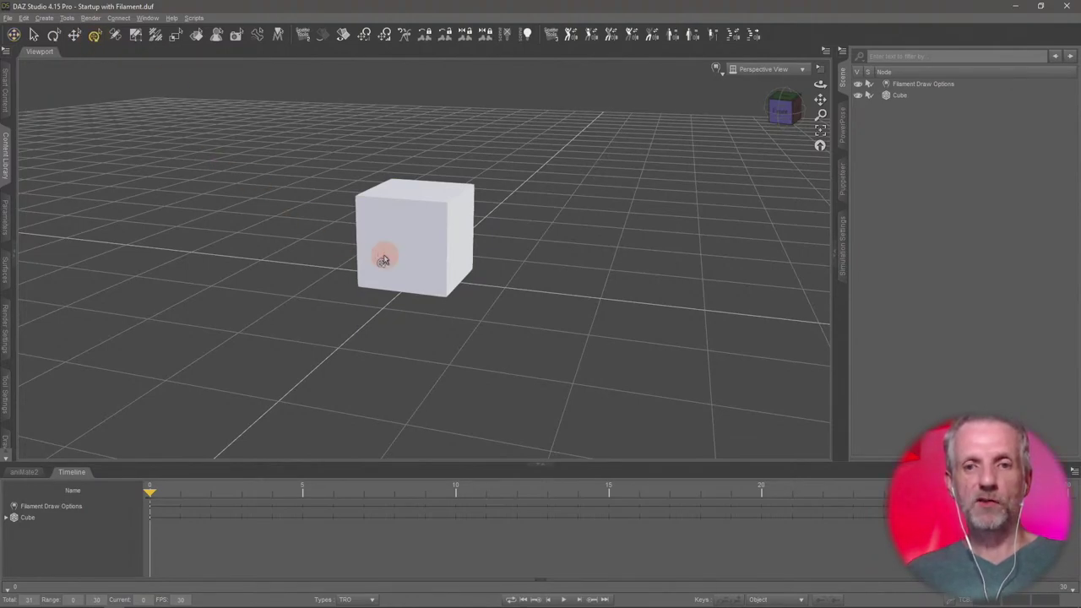
pyautogui.click(5, 270)
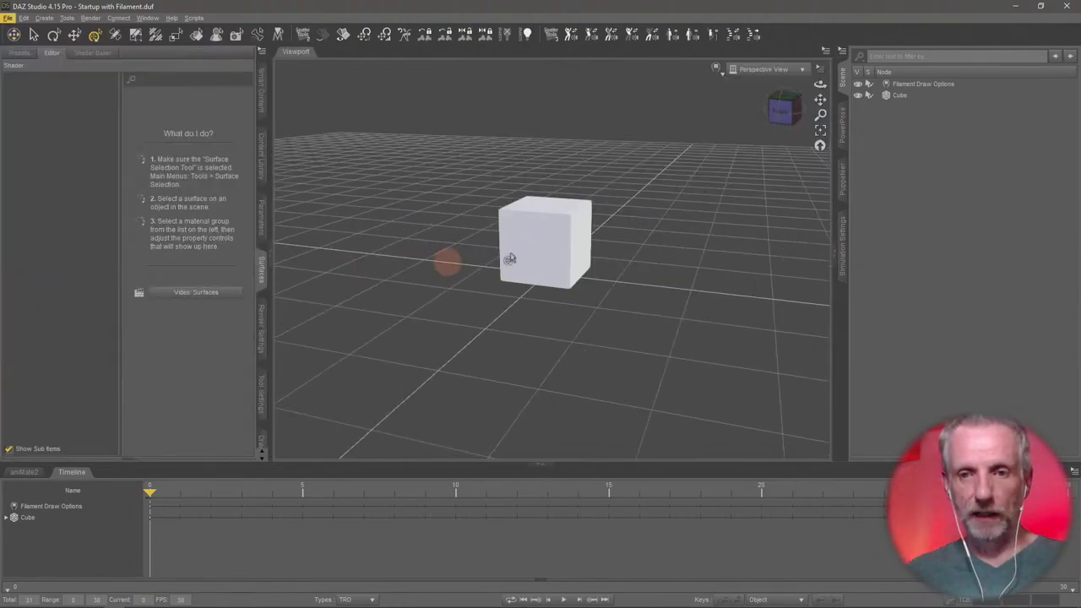
pyautogui.click(547, 243)
pyautogui.click(46, 112)
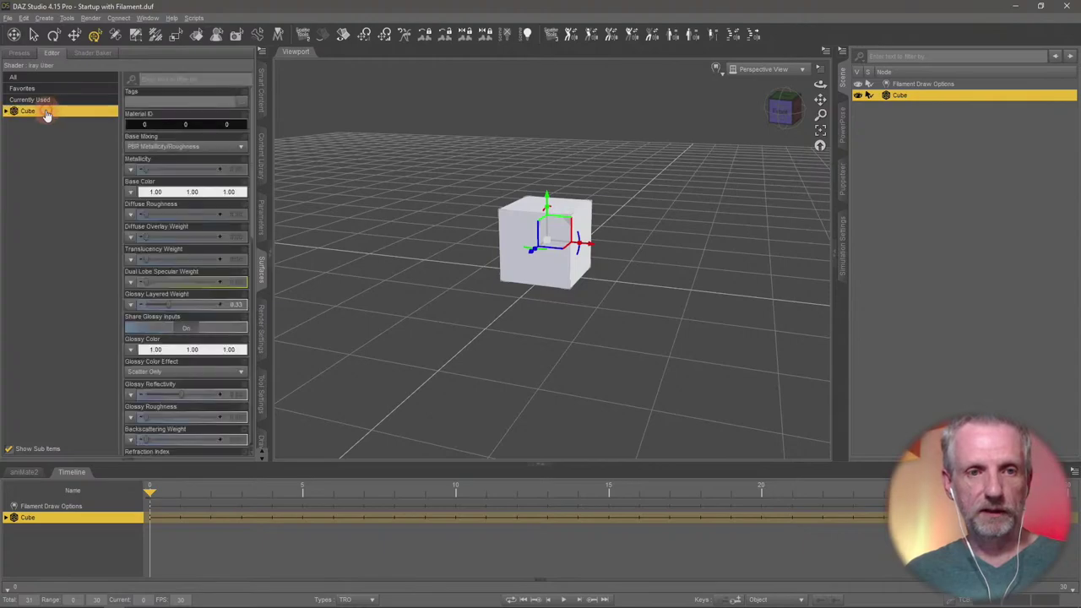
pyautogui.click(174, 190)
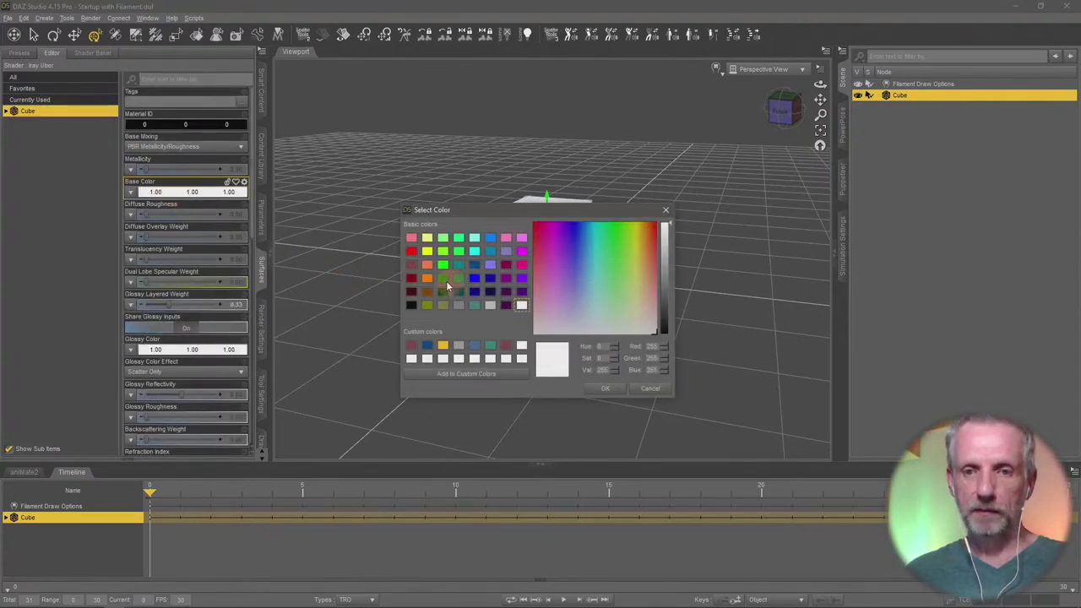
pyautogui.click(446, 280)
pyautogui.click(601, 389)
# - Stretch the green cube along its X axis into a long box and rename it Train
pyautogui.moveTo(621, 357)
pyautogui.keyDown('alt'); pyautogui.mouseDown()
pyautogui.moveTo(633, 350)
pyautogui.moveTo(623, 352)
pyautogui.mouseUp(); pyautogui.keyUp('alt')
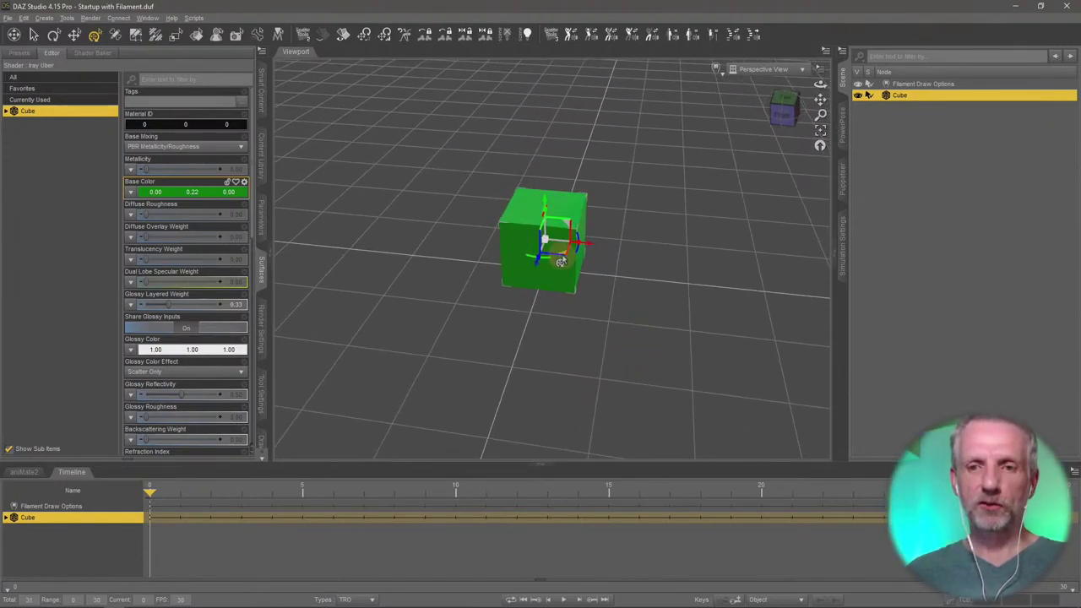
pyautogui.moveTo(578, 250); pyautogui.dragTo(632, 302)
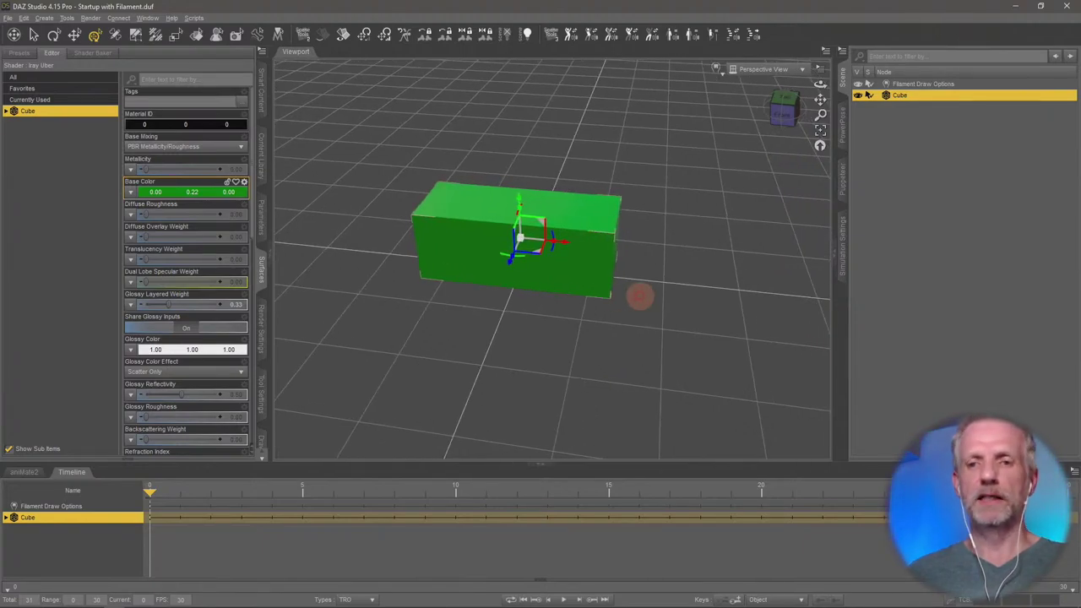
pyautogui.keyDown('alt'); pyautogui.moveTo(700, 331); pyautogui.dragTo(695, 336); pyautogui.keyUp('alt')
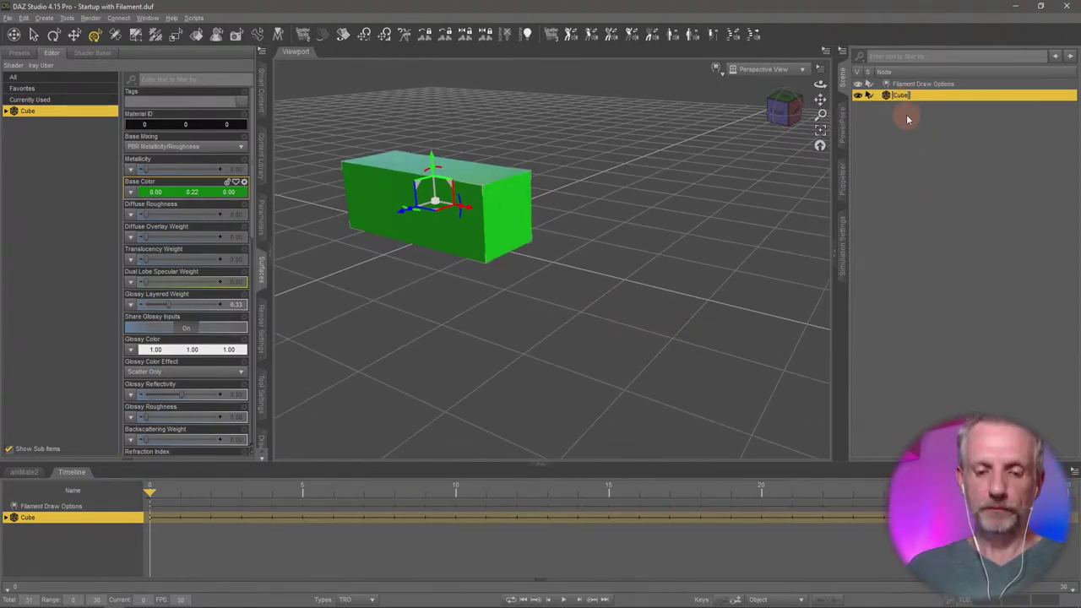
pyautogui.keyDown('alt'); pyautogui.moveTo(441, 222); pyautogui.dragTo(440, 223); pyautogui.keyUp('alt')
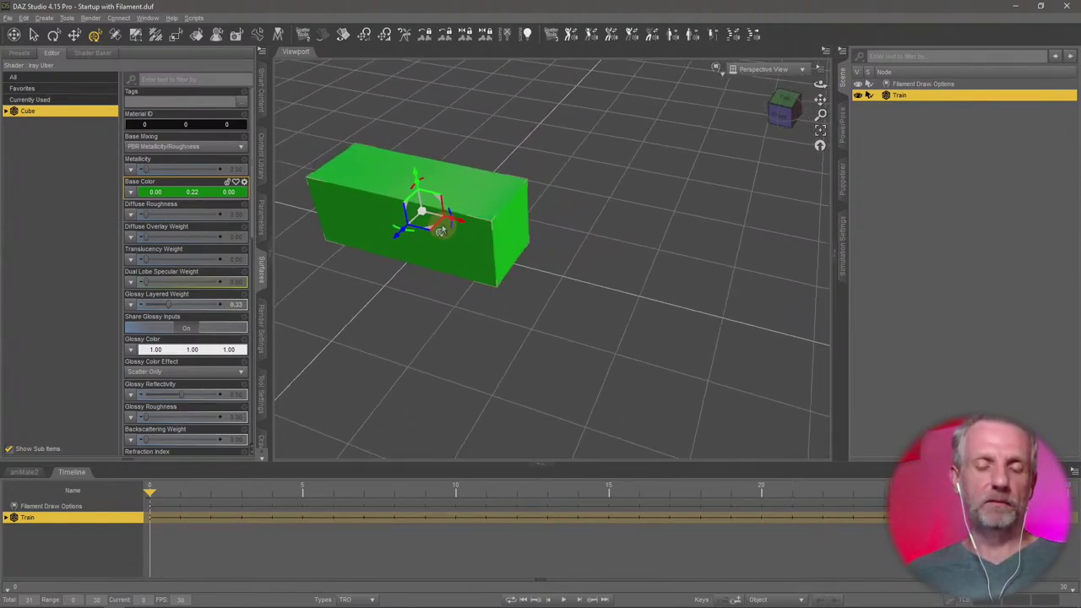
# - Create a cone primitive with a length of 50 cm, a diameter of 30 cm and 12 sides
pyautogui.click(48, 18)
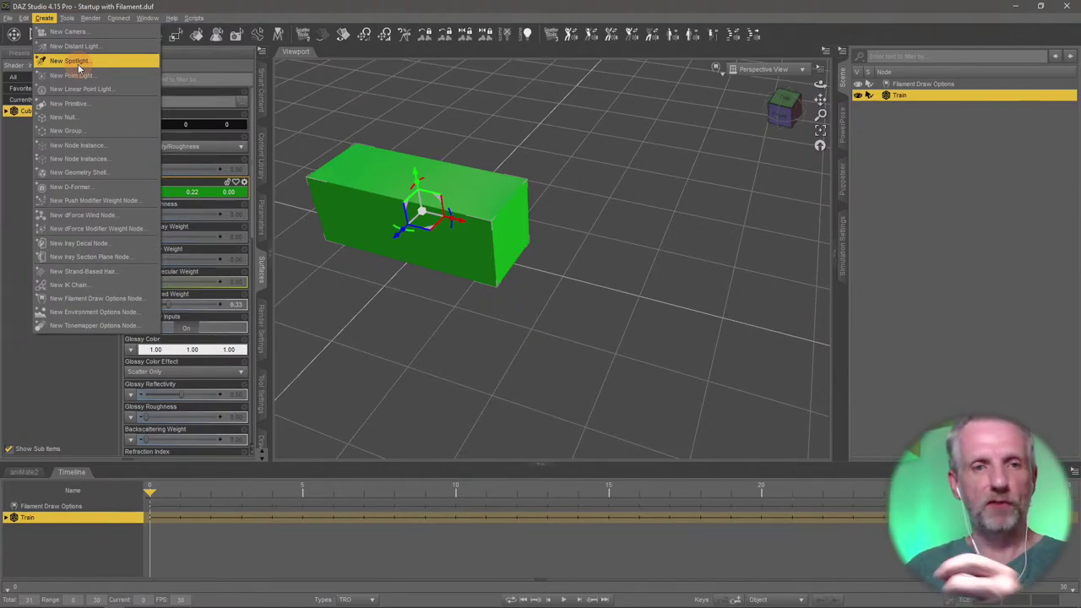
pyautogui.click(119, 105)
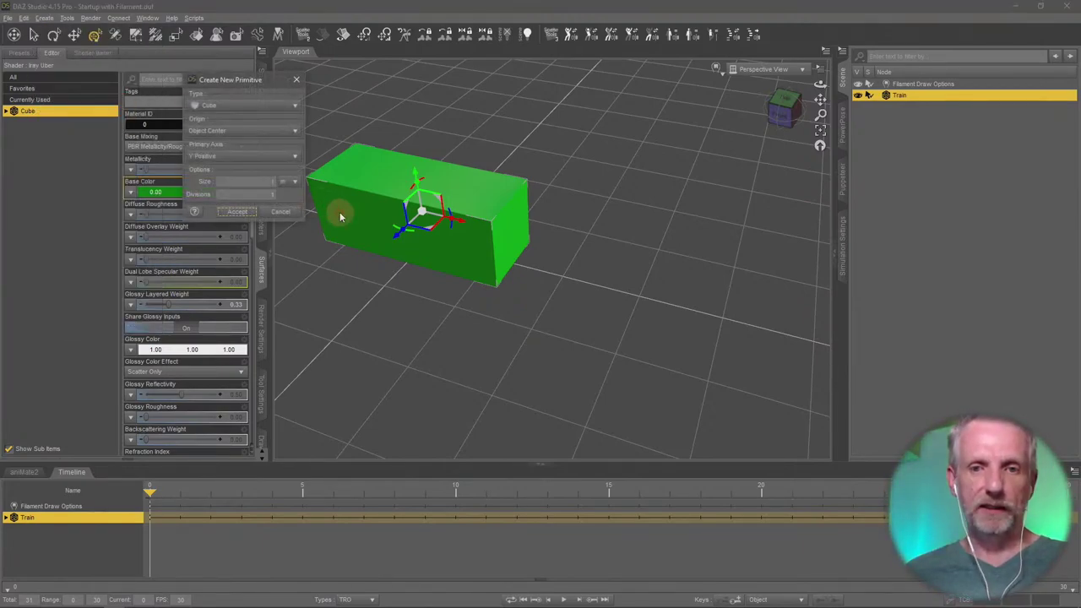
pyautogui.click(281, 111)
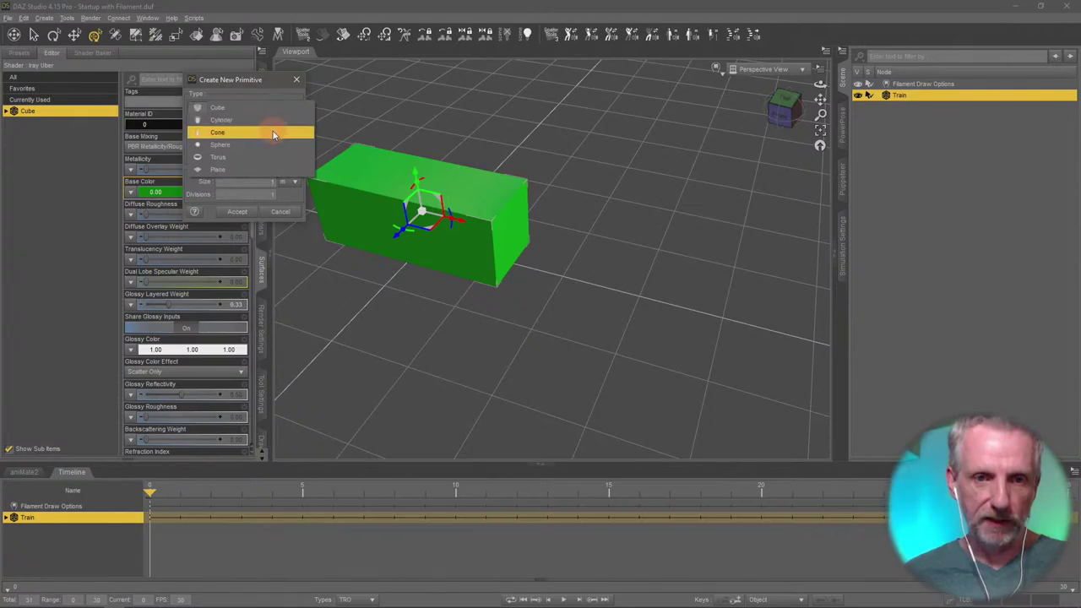
pyautogui.click(272, 129)
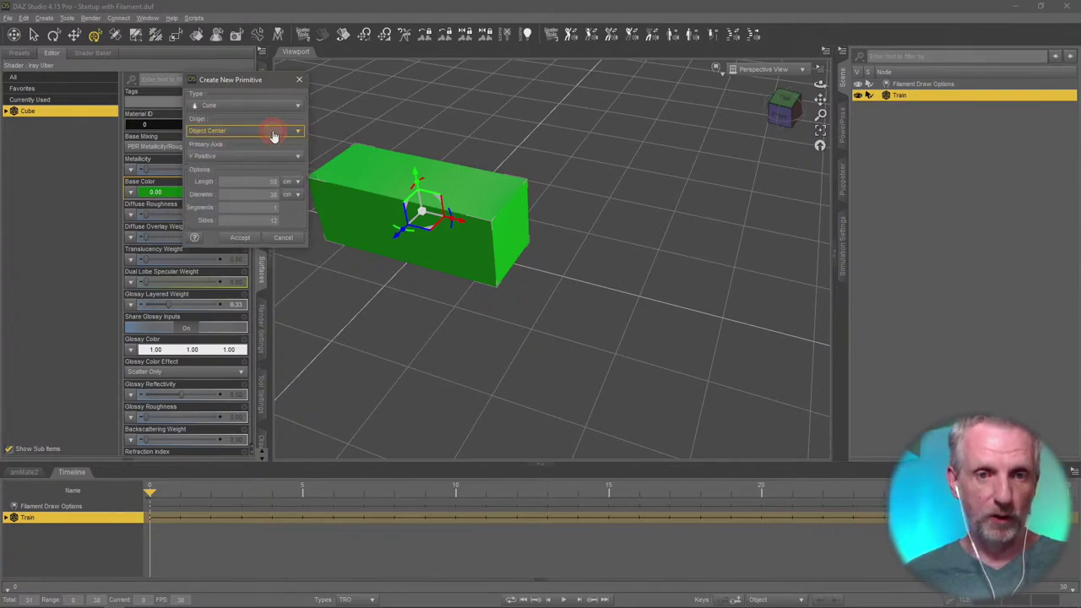
pyautogui.click(286, 234)
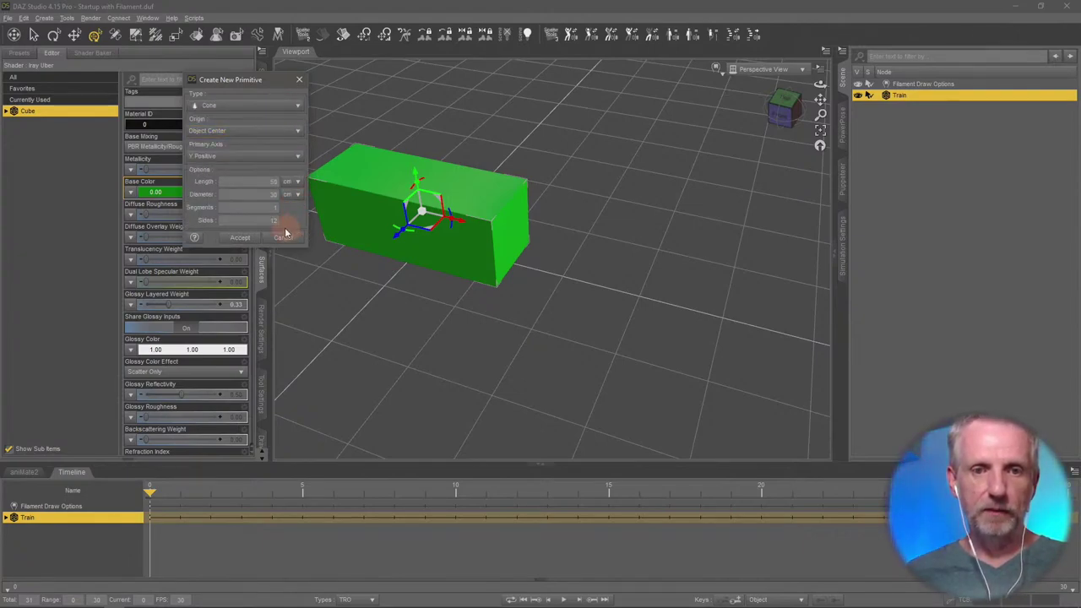
pyautogui.click(240, 237)
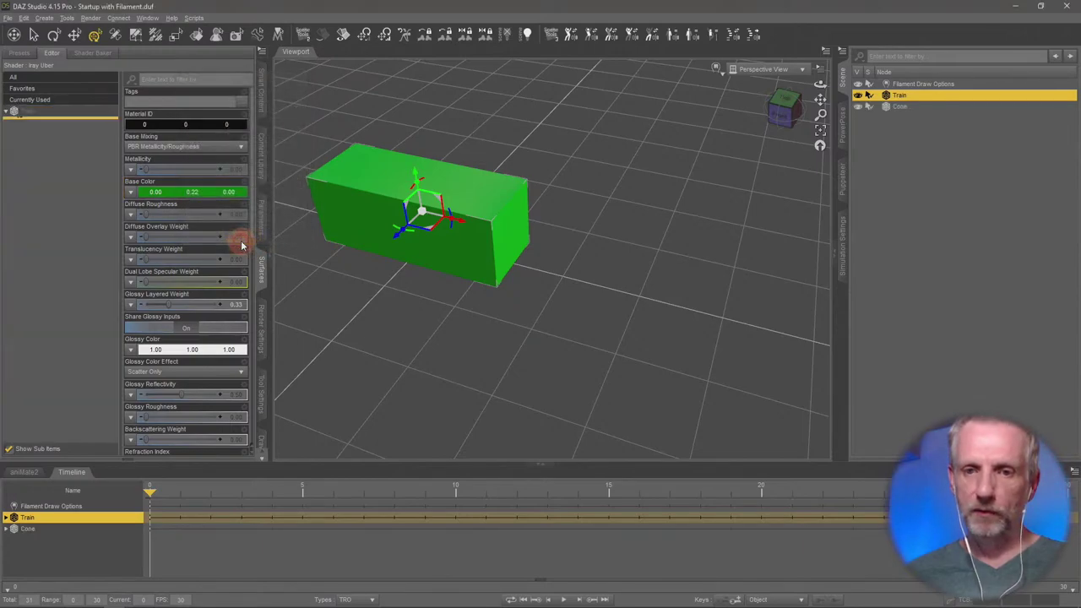
# - Move the cone along X out of the train box to an X position of about 240
pyautogui.click(902, 107)
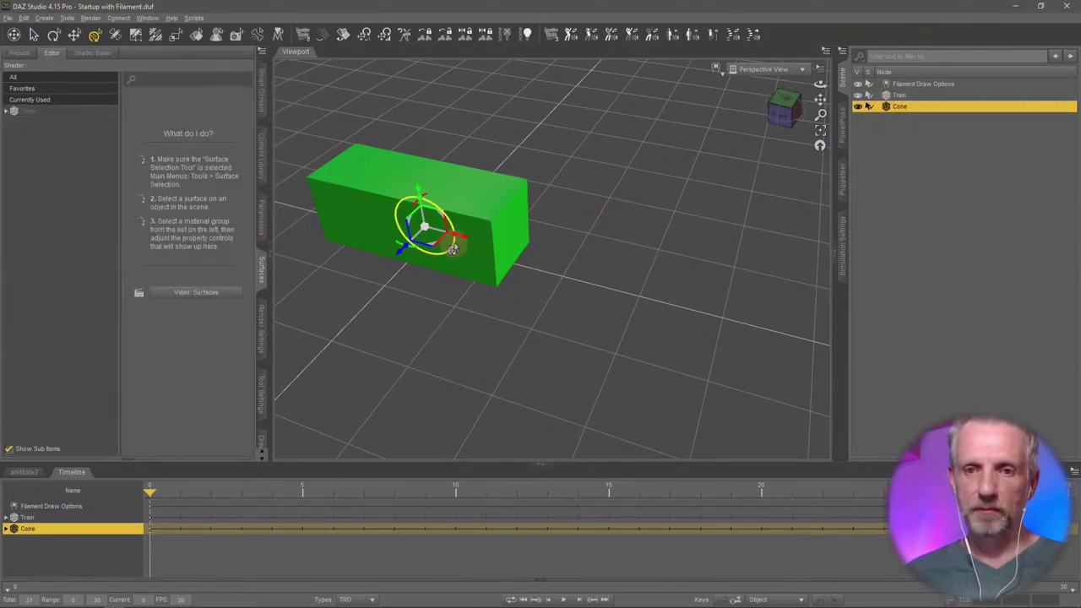
pyautogui.moveTo(468, 245); pyautogui.dragTo(644, 279)
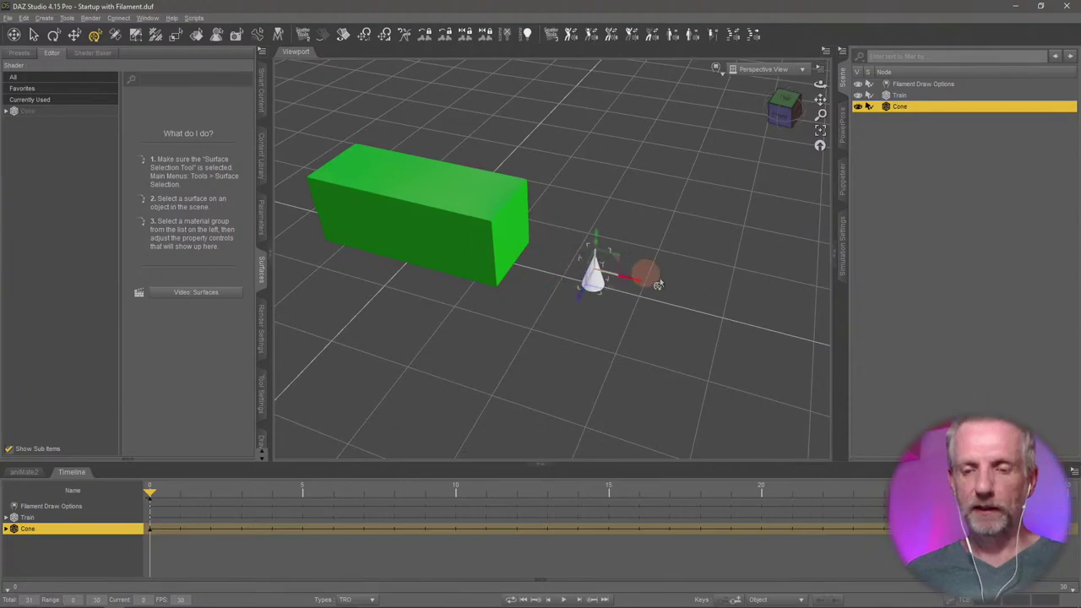
pyautogui.keyDown('alt'); pyautogui.moveTo(732, 288); pyautogui.dragTo(734, 289); pyautogui.keyUp('alt')
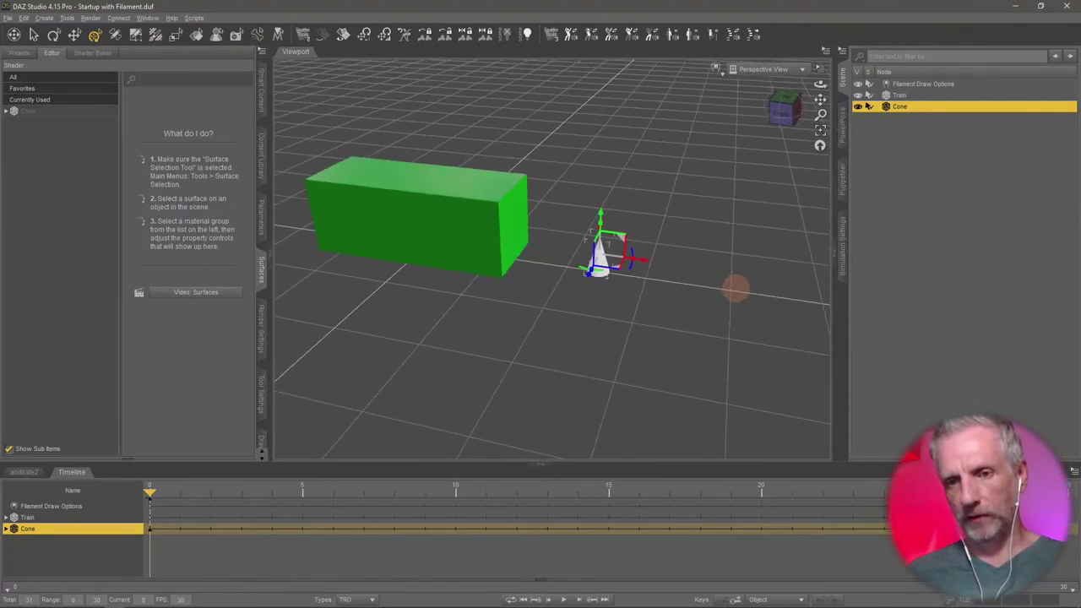
# - Lay the cone on its side with a Z rotation of -90 and enlarge it to a scale of about 227%
pyautogui.moveTo(630, 272); pyautogui.dragTo(652, 234)
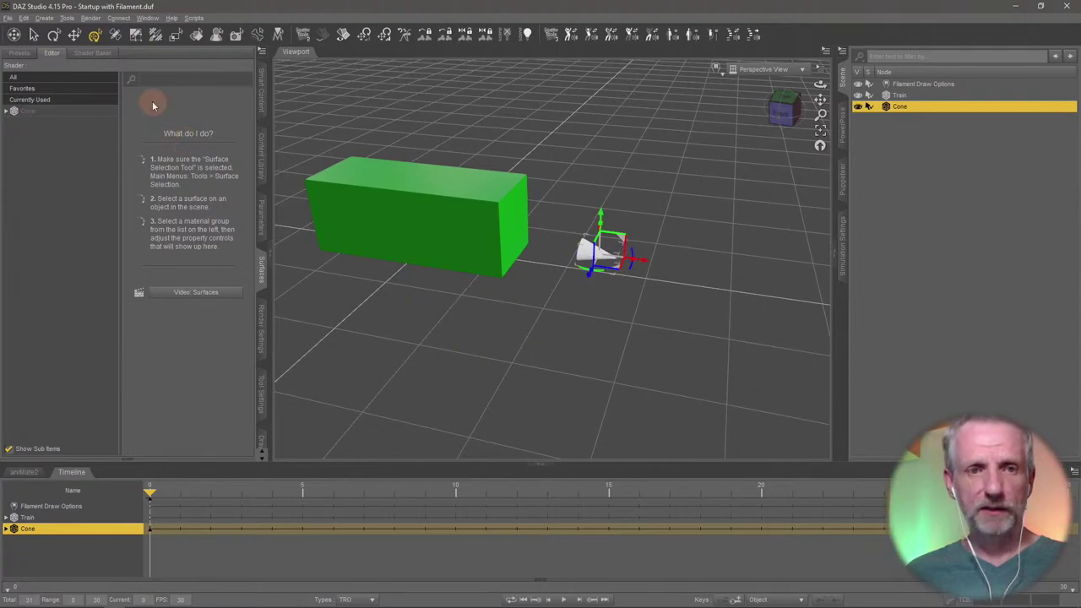
pyautogui.scroll(5, 452, 253)
pyautogui.keyDown('alt'); pyautogui.moveTo(625, 282); pyautogui.dragTo(619, 278); pyautogui.keyUp('alt')
pyautogui.moveTo(682, 231); pyautogui.dragTo(666, 245)
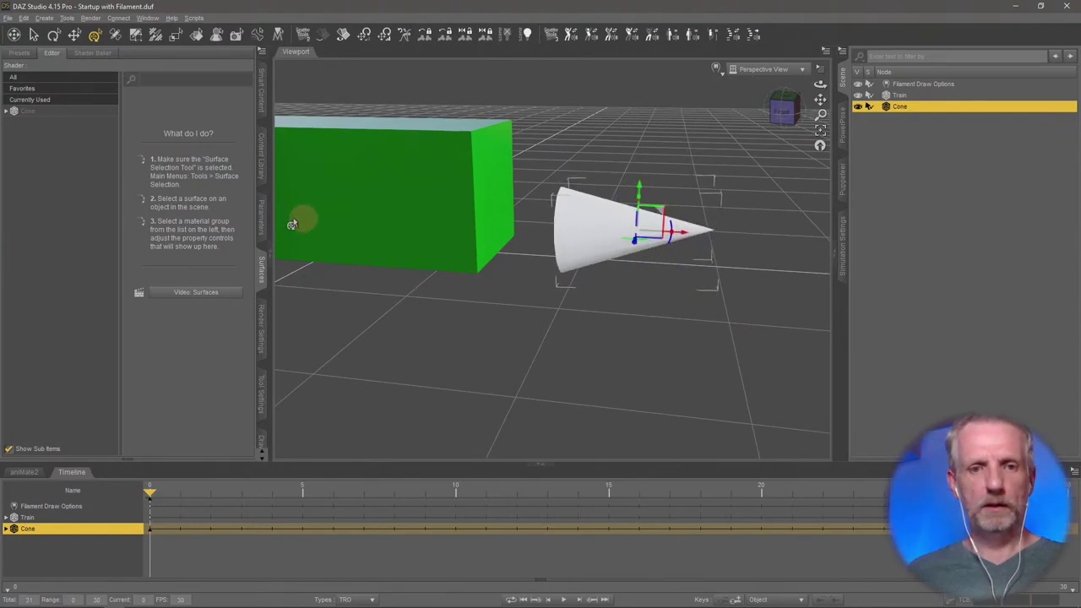
pyautogui.click(262, 215)
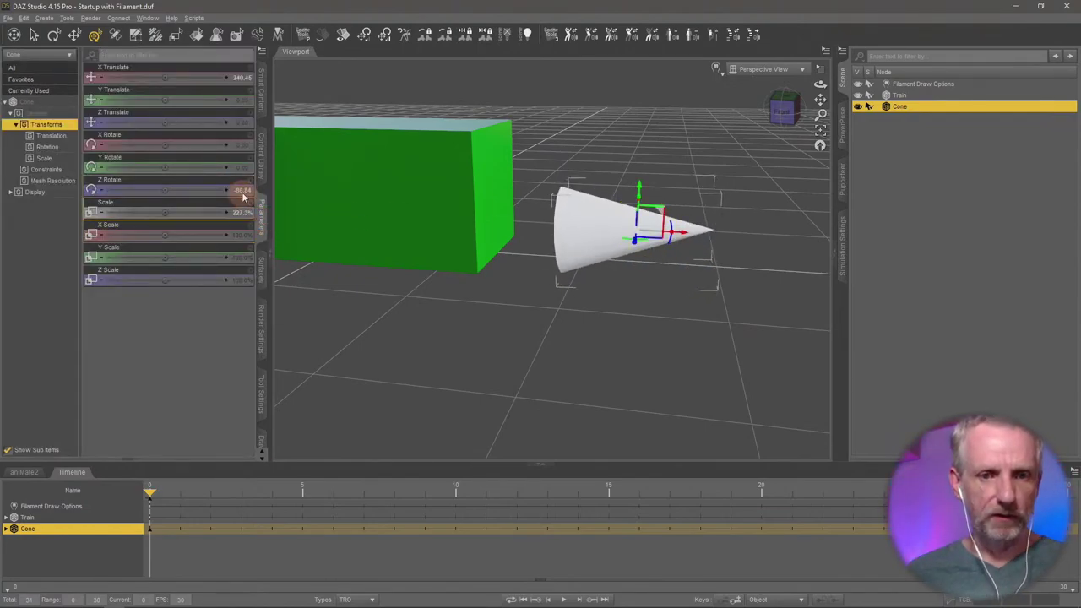
pyautogui.click(242, 191)
pyautogui.press('Return')
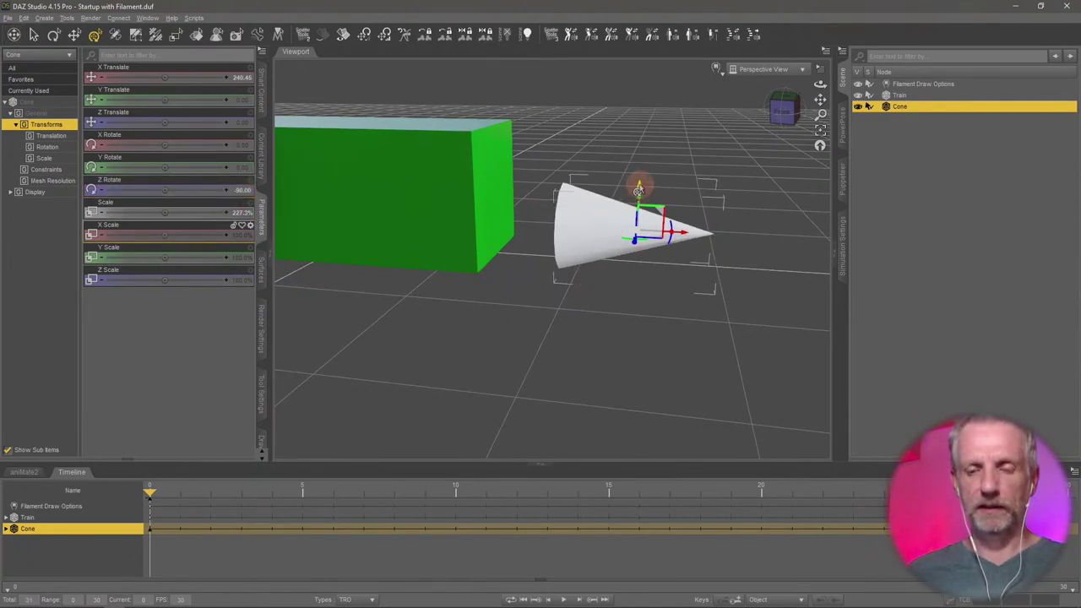
# - Lower the train box along Y, and lower the cone to line up with its end face
pyautogui.click(429, 182)
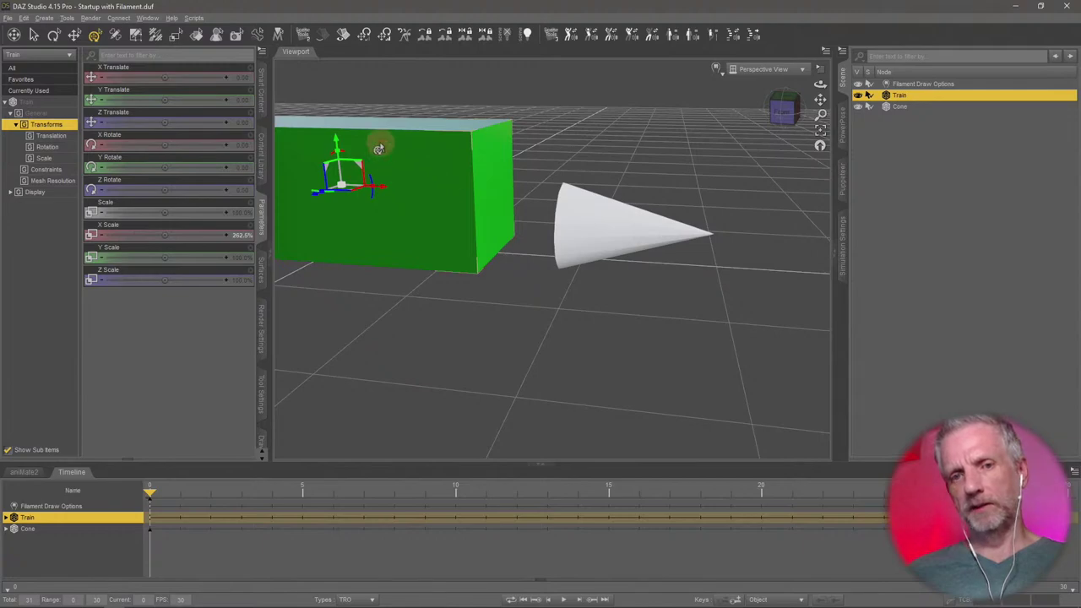
pyautogui.moveTo(335, 144); pyautogui.dragTo(338, 196)
pyautogui.click(591, 234)
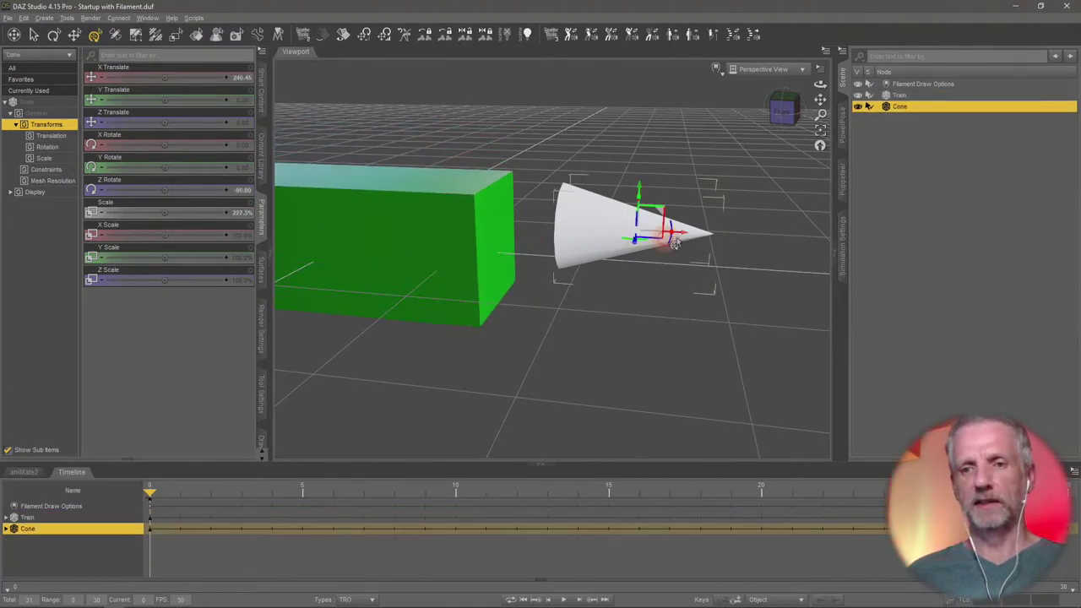
pyautogui.moveTo(637, 193); pyautogui.dragTo(635, 218)
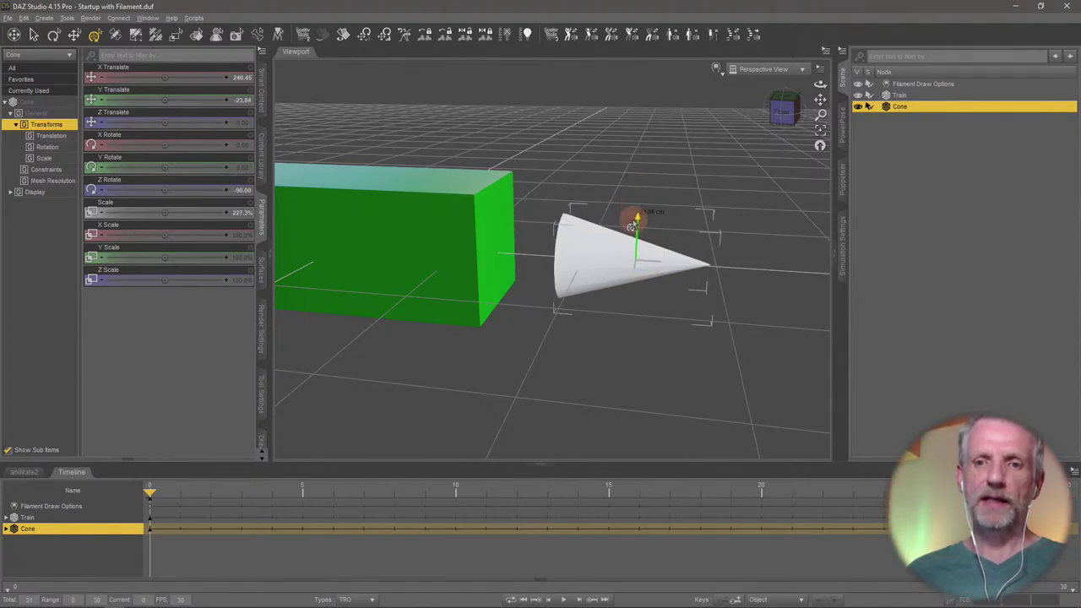
pyautogui.keyDown('alt'); pyautogui.moveTo(526, 246); pyautogui.dragTo(497, 289); pyautogui.keyUp('alt')
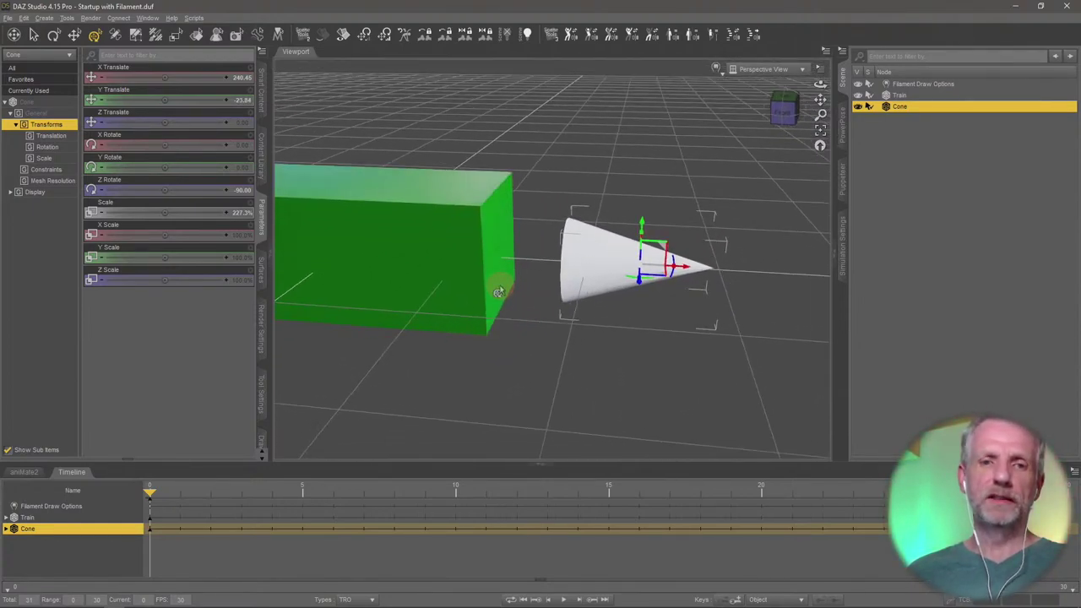
# - Set the cone's base color to dark blue (0.00, 0.048, 0.22) and rename it Camera
pyautogui.click(261, 280)
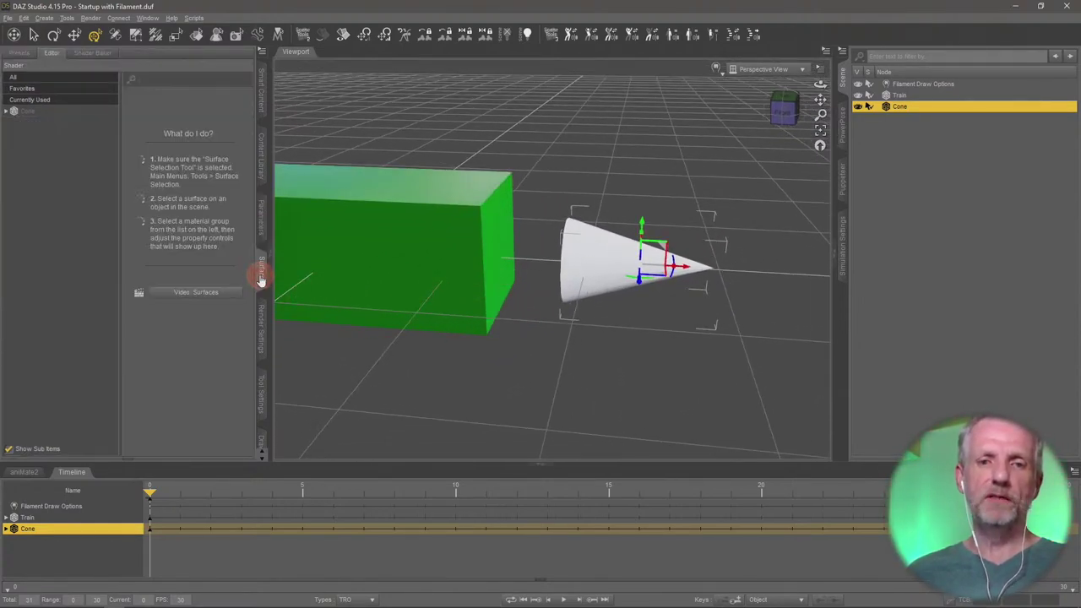
pyautogui.click(73, 113)
pyautogui.click(168, 192)
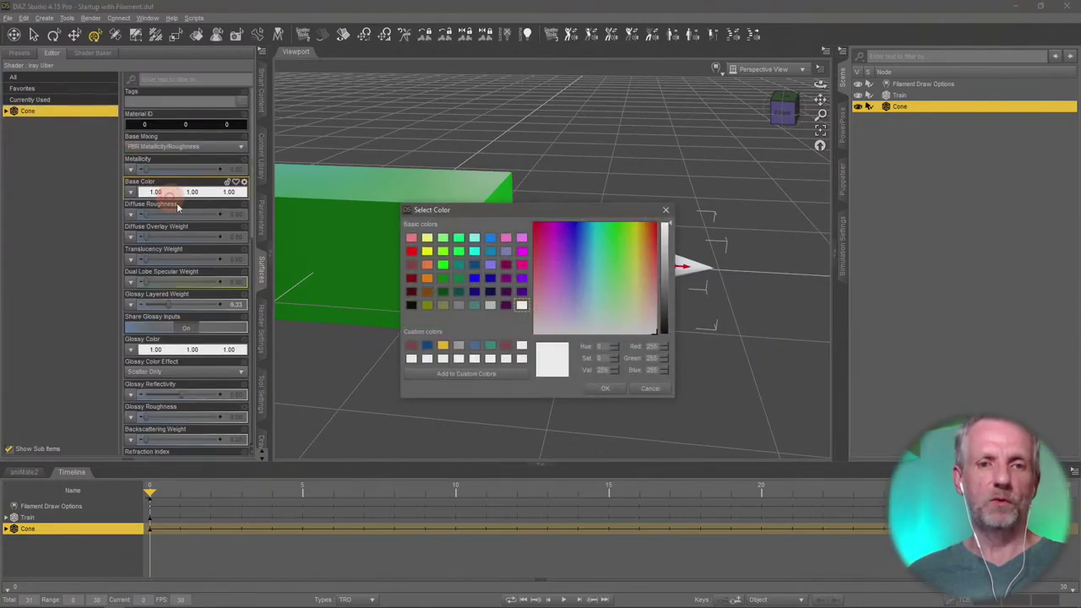
pyautogui.click(475, 277)
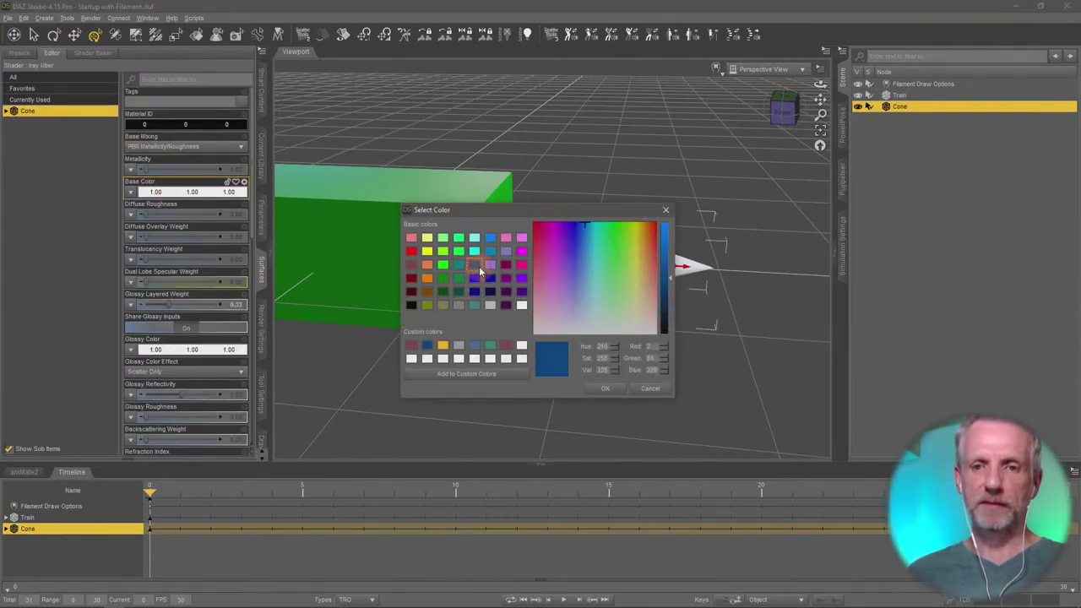
pyautogui.click(604, 388)
pyautogui.click(898, 108)
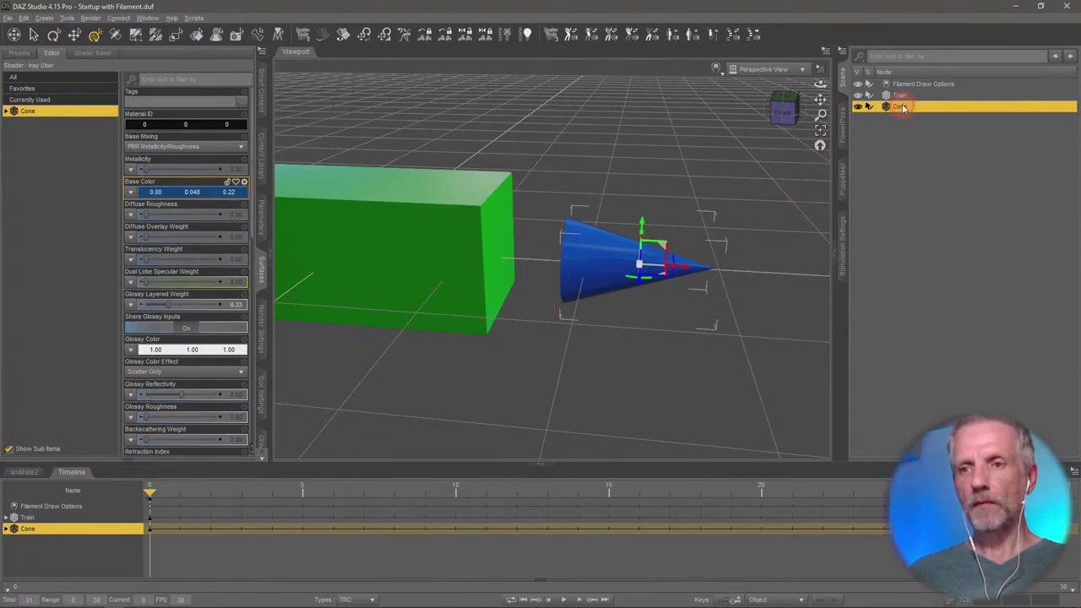
pyautogui.write('Camera')
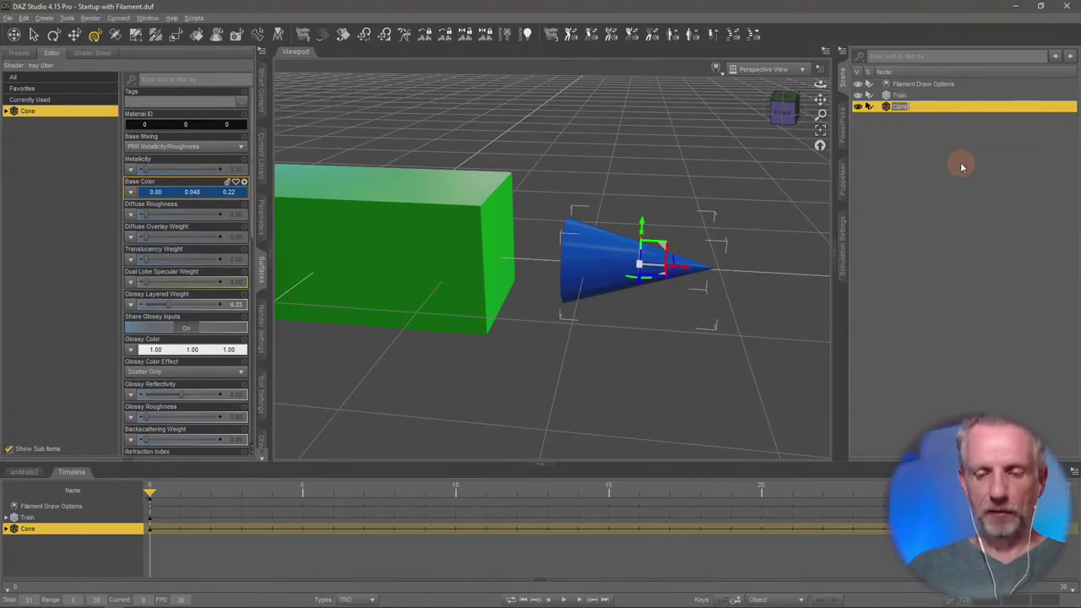
# - Confirm the cone's name Camera and move it along X farther from the train box, to an X position of about 540
pyautogui.press('Return')
pyautogui.keyDown('alt'); pyautogui.moveTo(415, 331); pyautogui.dragTo(337, 301); pyautogui.keyUp('alt')
pyautogui.click(263, 268)
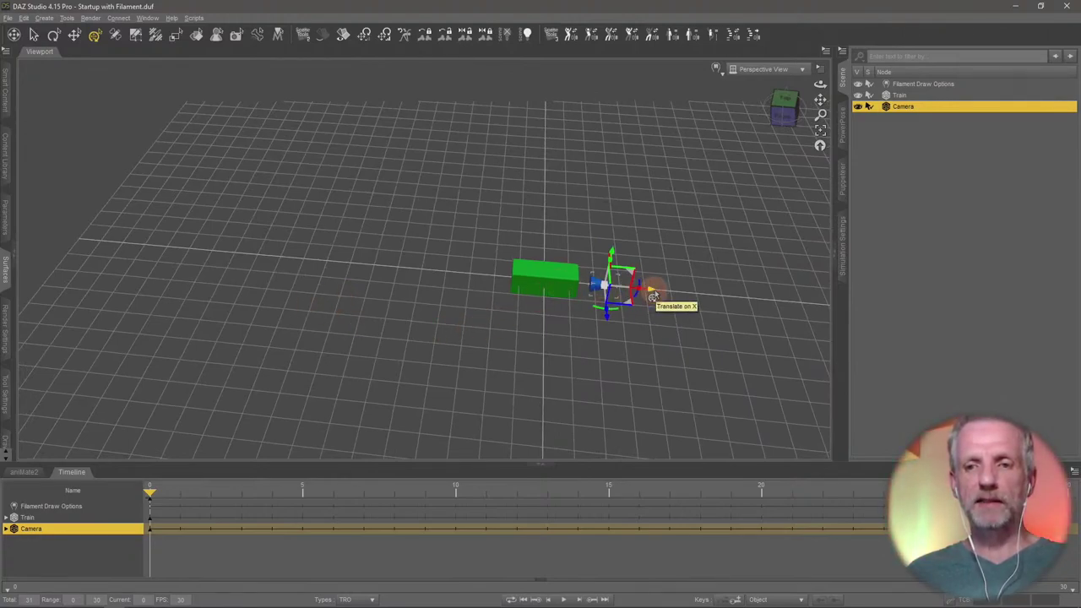
pyautogui.moveTo(652, 295); pyautogui.dragTo(736, 302)
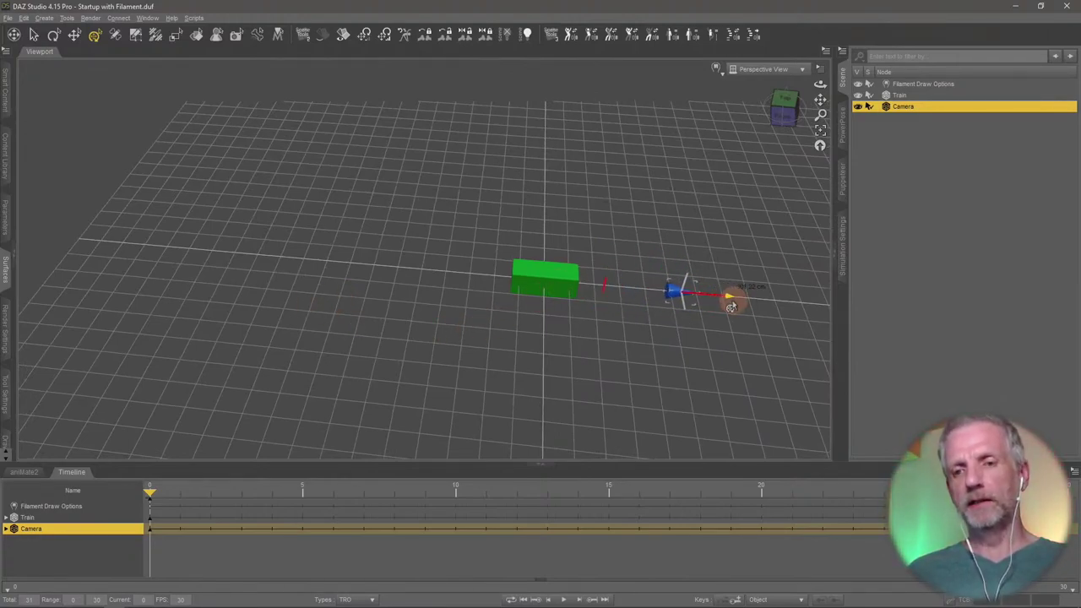
pyautogui.moveTo(591, 332)
pyautogui.keyDown('alt'); pyautogui.mouseDown()
pyautogui.moveTo(588, 321)
pyautogui.moveTo(608, 326)
pyautogui.mouseUp(); pyautogui.keyUp('alt')
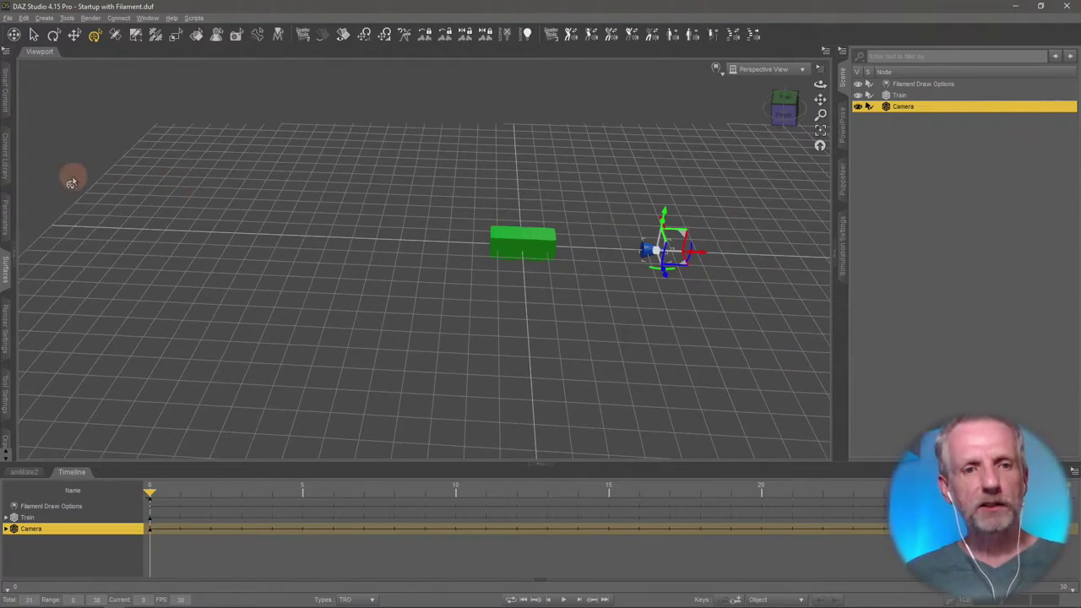
# - Create a sub-folder named Stream Scenes inside the Subway Tunnel folder of the content library
pyautogui.click(5, 156)
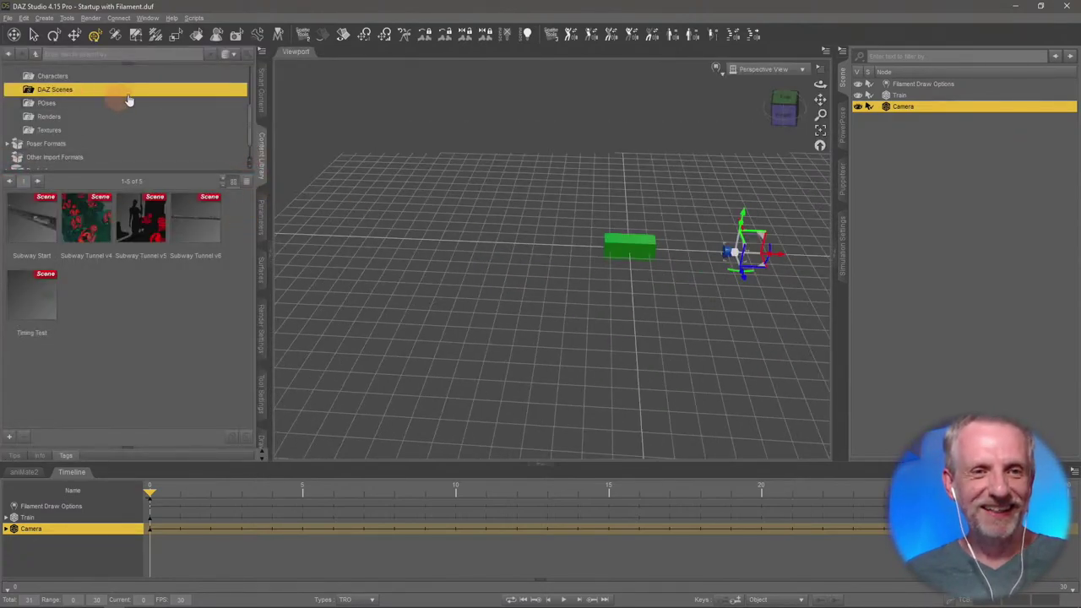
pyautogui.scroll(5, 126, 100)
pyautogui.scroll(-2, 142, 98)
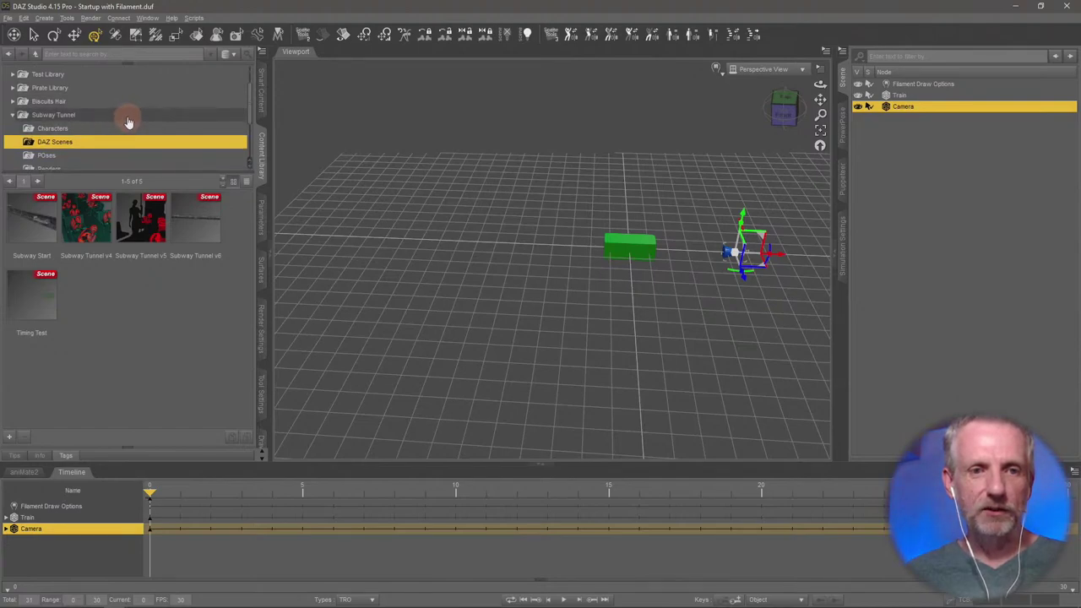
pyautogui.click(133, 114)
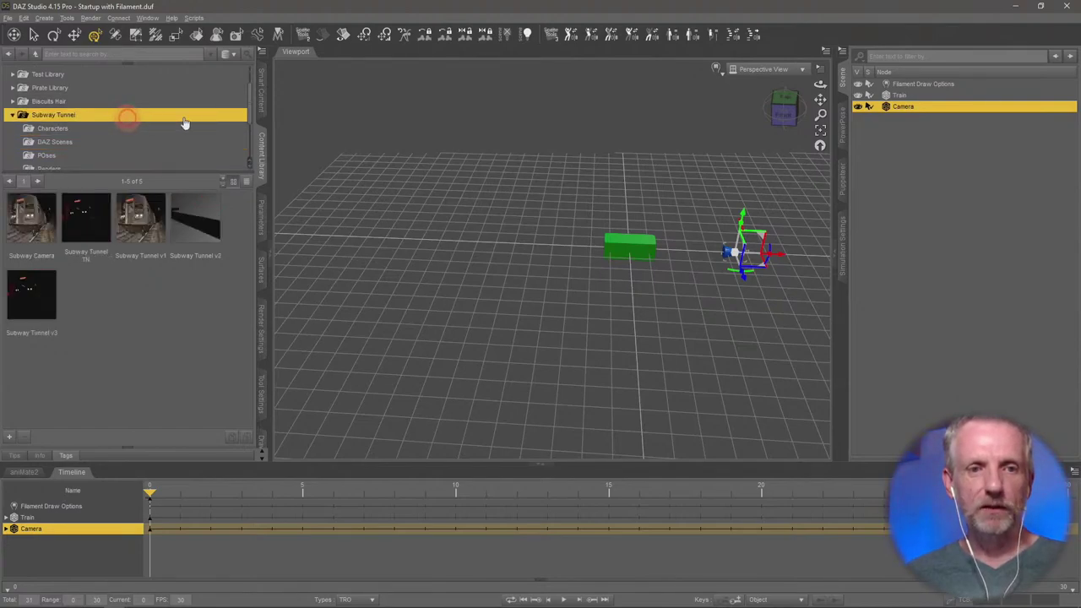
pyautogui.rightClick(113, 115)
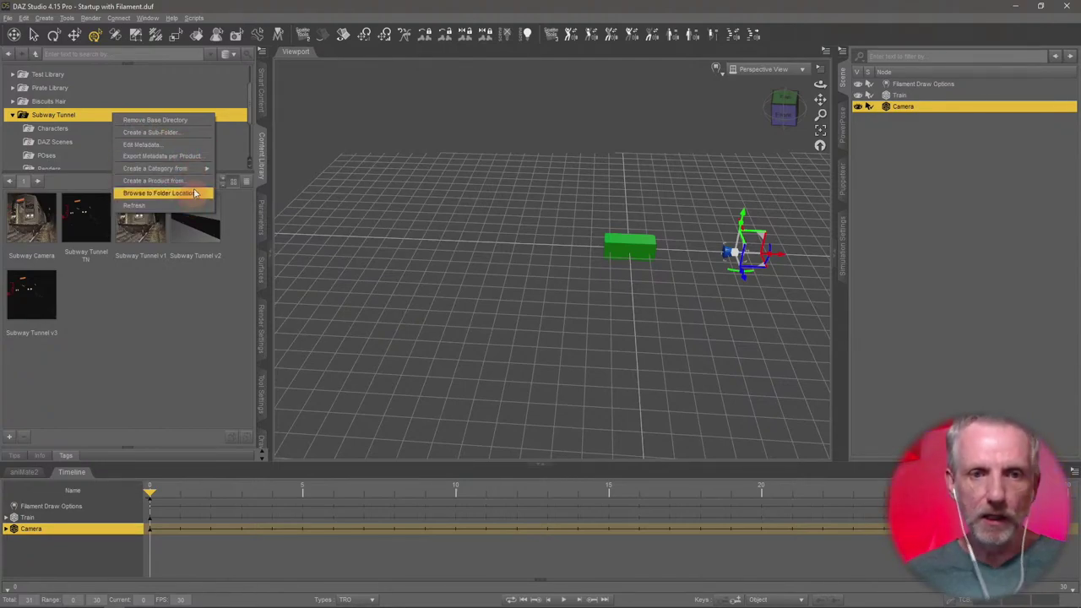
pyautogui.click(199, 133)
pyautogui.click(509, 297)
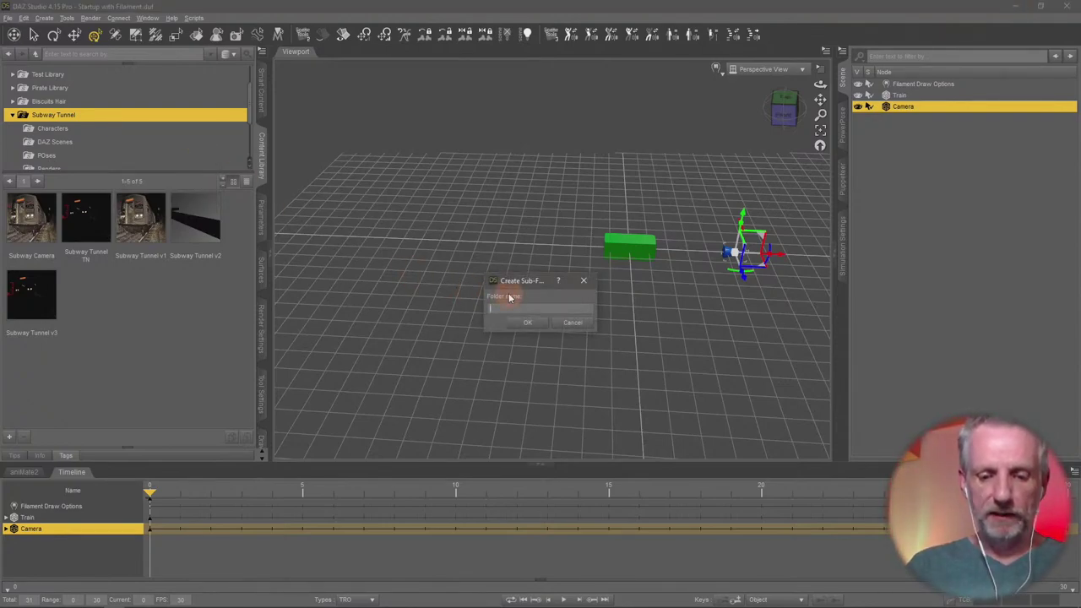
pyautogui.write('Stream Scenes')
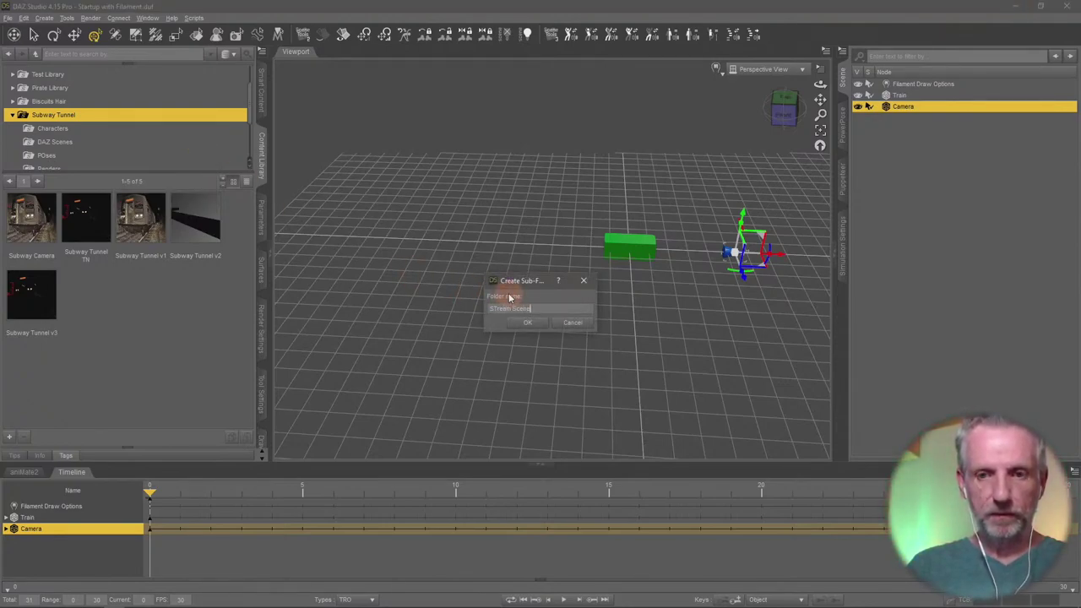
pyautogui.press('BackSpace')
pyautogui.write('t')
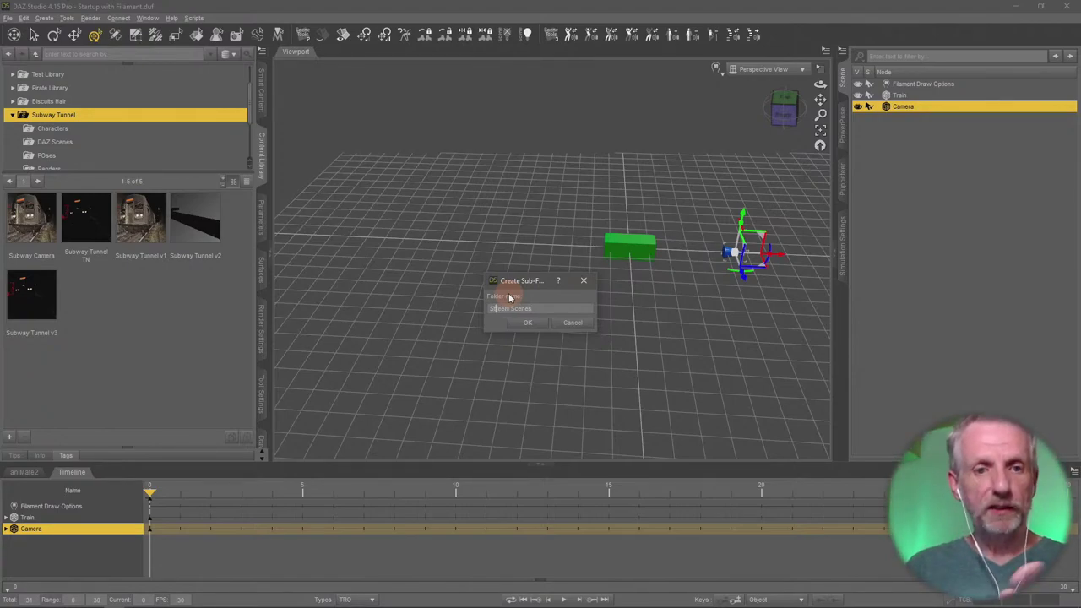
pyautogui.press('Return')
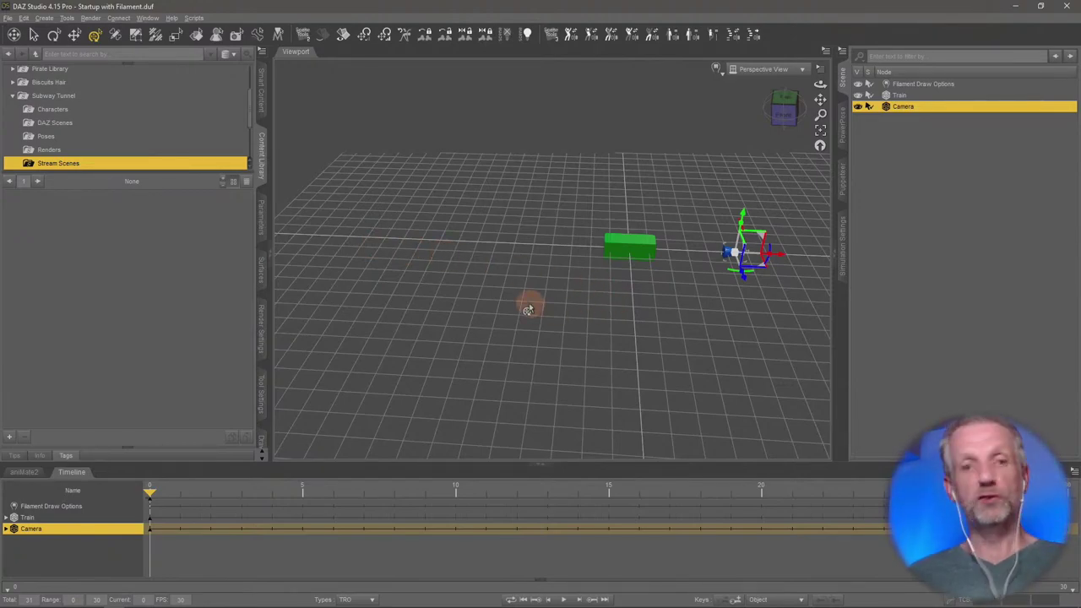
# - Save the scene as a DSON User File named Timings in the Stream Scenes folder
pyautogui.moveTo(529, 309); pyautogui.dragTo(528, 309)
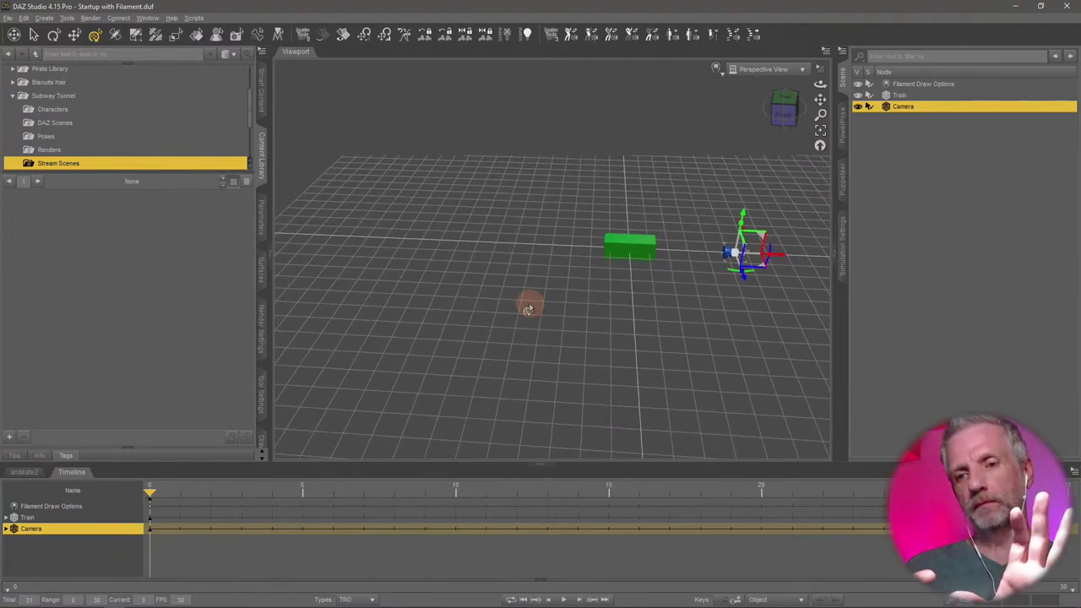
pyautogui.click(9, 437)
pyautogui.click(56, 220)
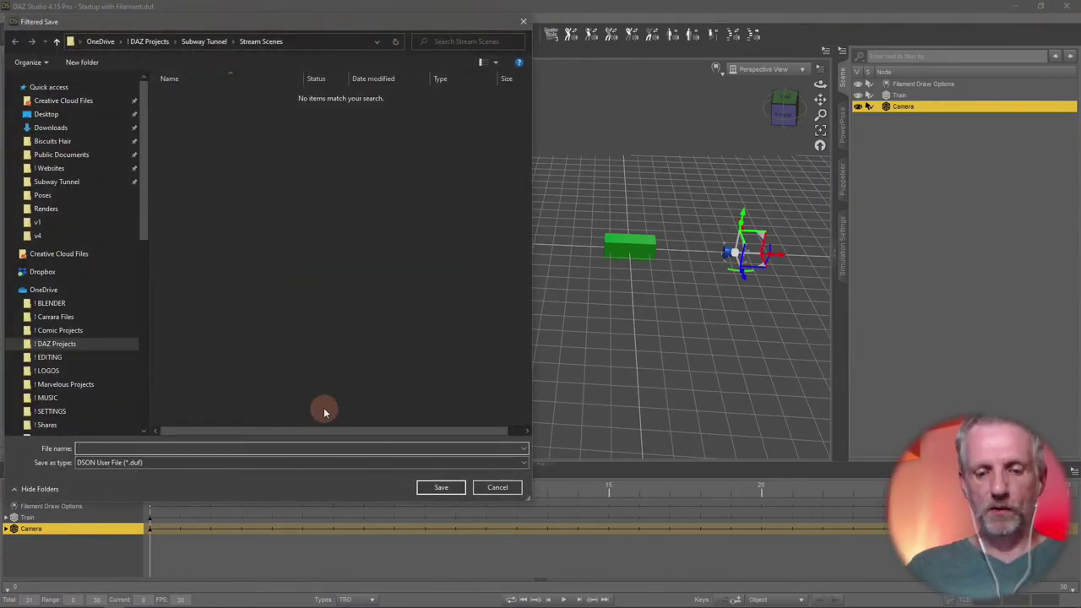
pyautogui.write('Timings')
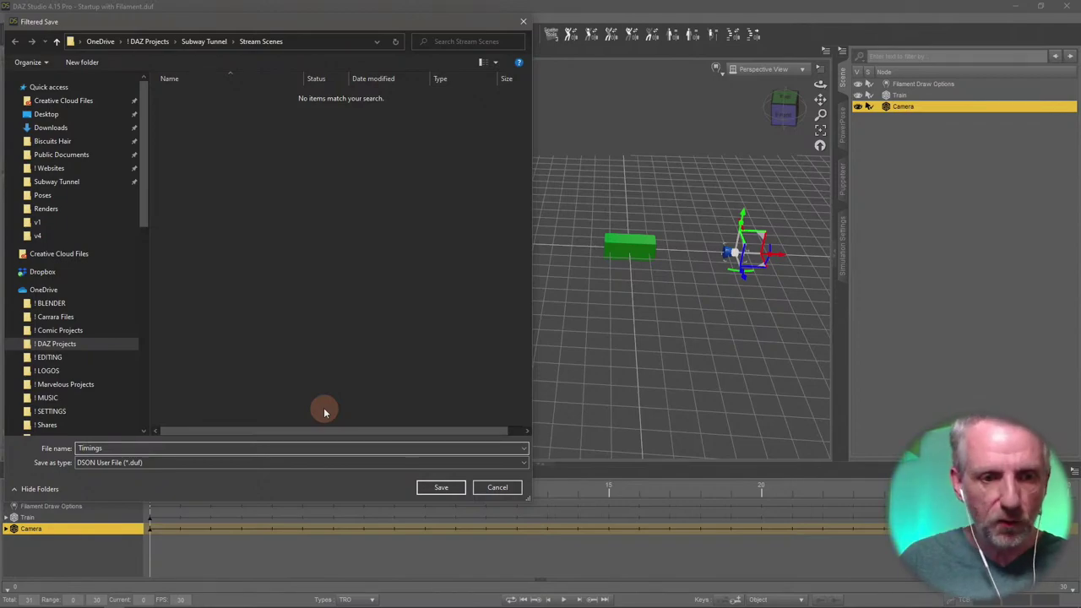
pyautogui.press('Return')
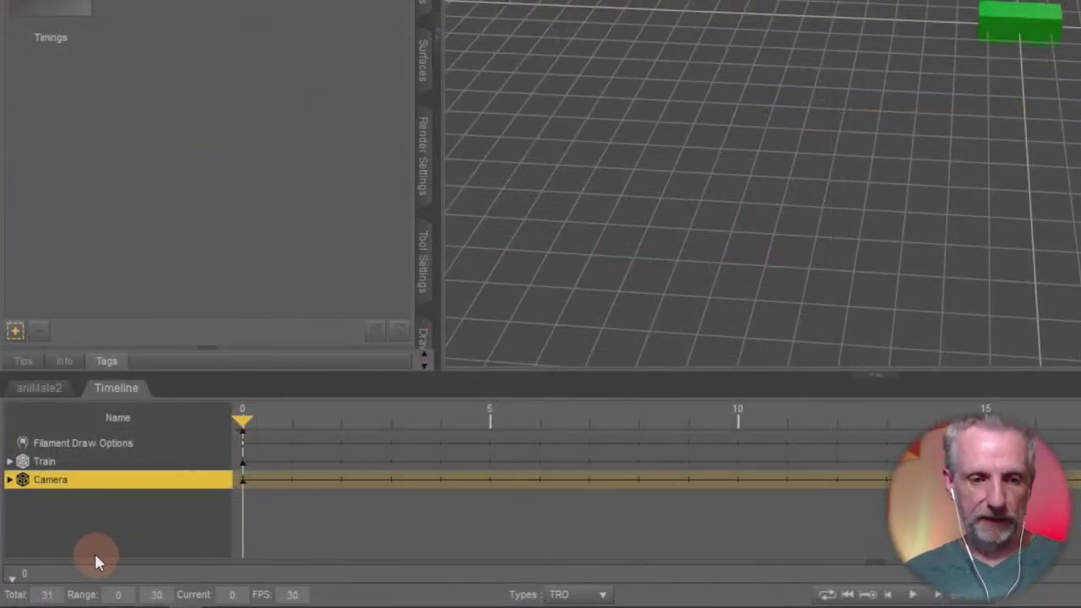
# - Set the timeline's total length to 901 frames, and scrub to around frame 300 and back to the start
pyautogui.click(46, 595)
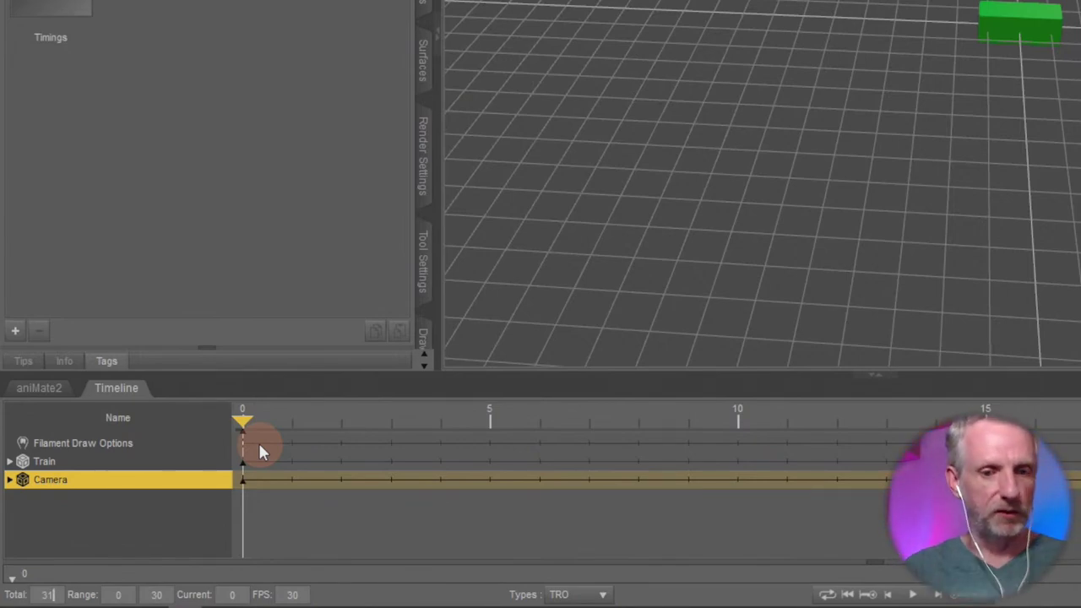
pyautogui.doubleClick(47, 595)
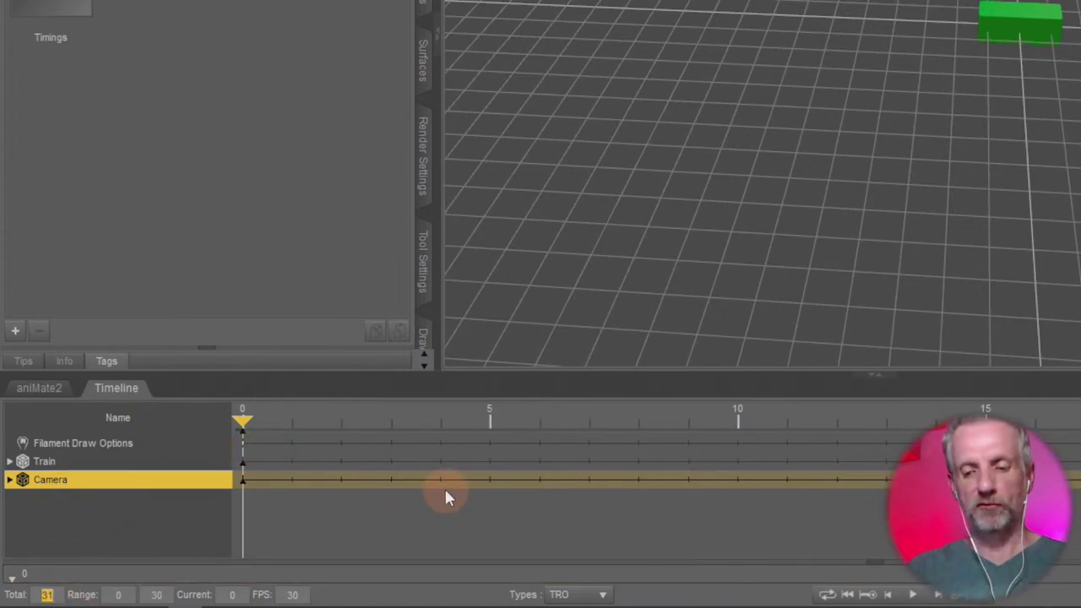
pyautogui.write('901')
pyautogui.press('Return')
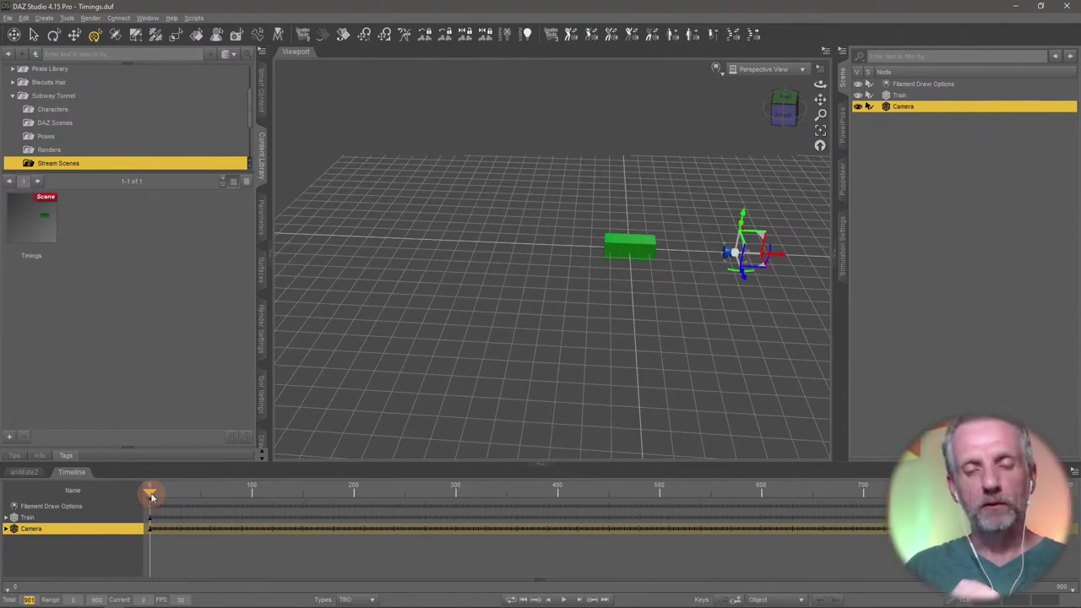
pyautogui.moveTo(151, 494); pyautogui.dragTo(452, 508)
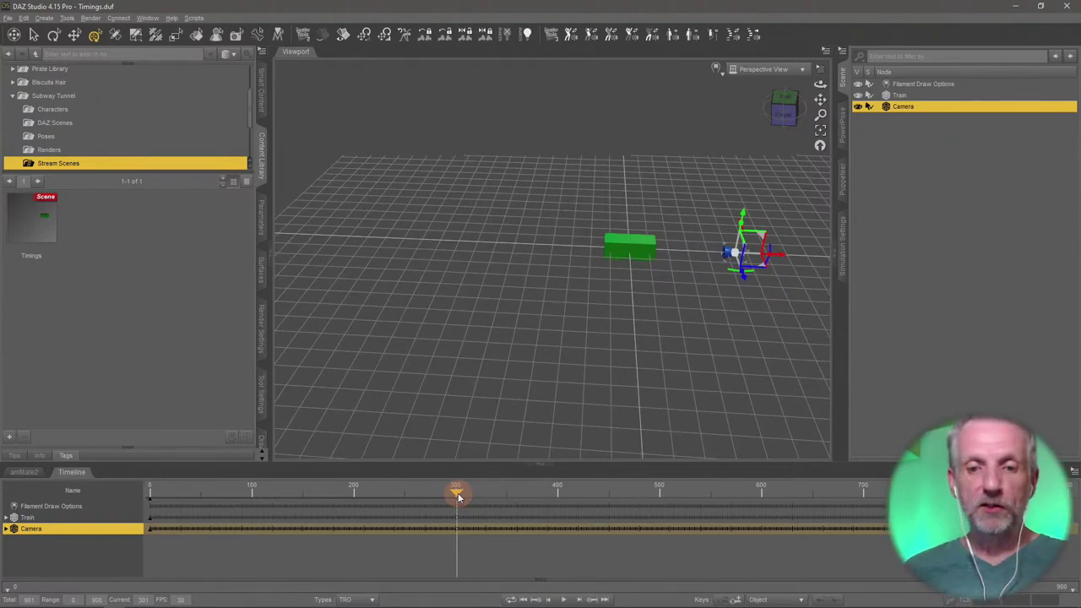
pyautogui.moveTo(457, 493); pyautogui.dragTo(125, 507)
# - Animate the Train box by moving it backward along X to about -942 at frame 600
pyautogui.click(629, 253)
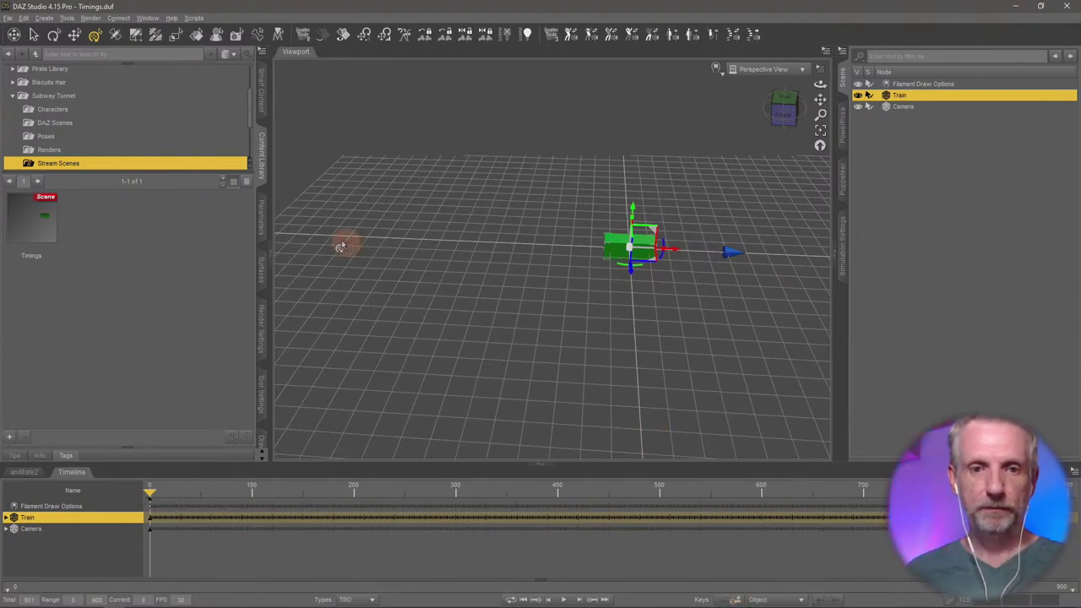
pyautogui.click(260, 222)
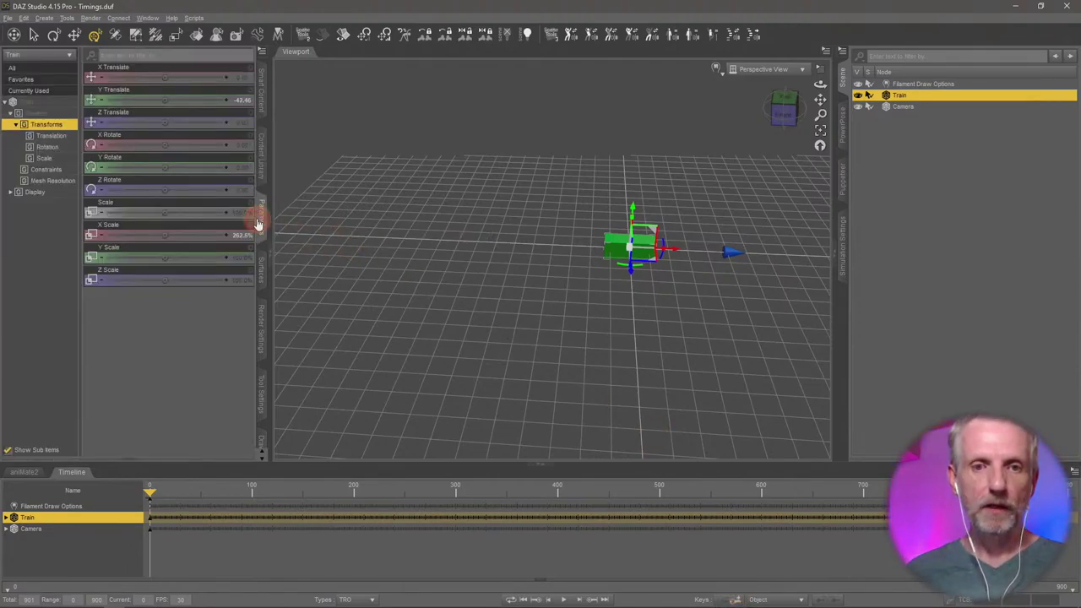
pyautogui.click(57, 136)
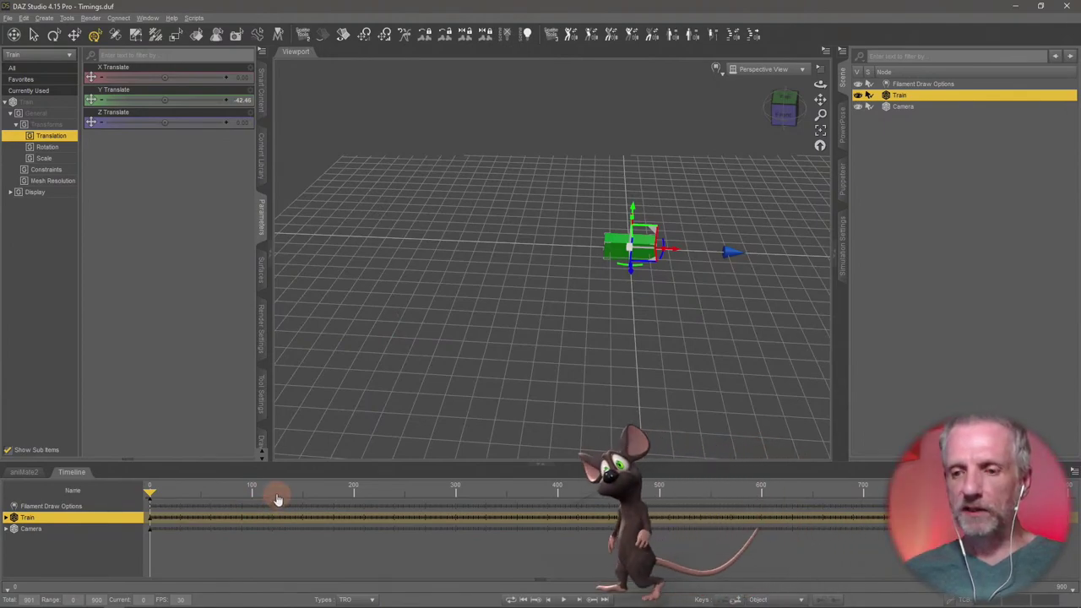
pyautogui.moveTo(149, 498); pyautogui.dragTo(805, 495)
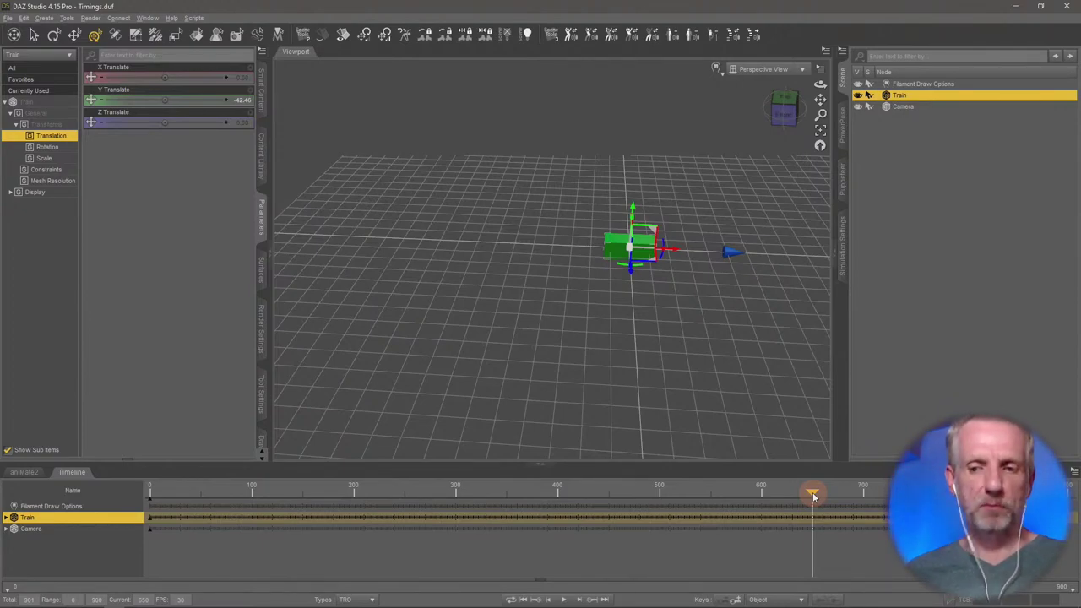
pyautogui.moveTo(813, 496); pyautogui.dragTo(755, 499)
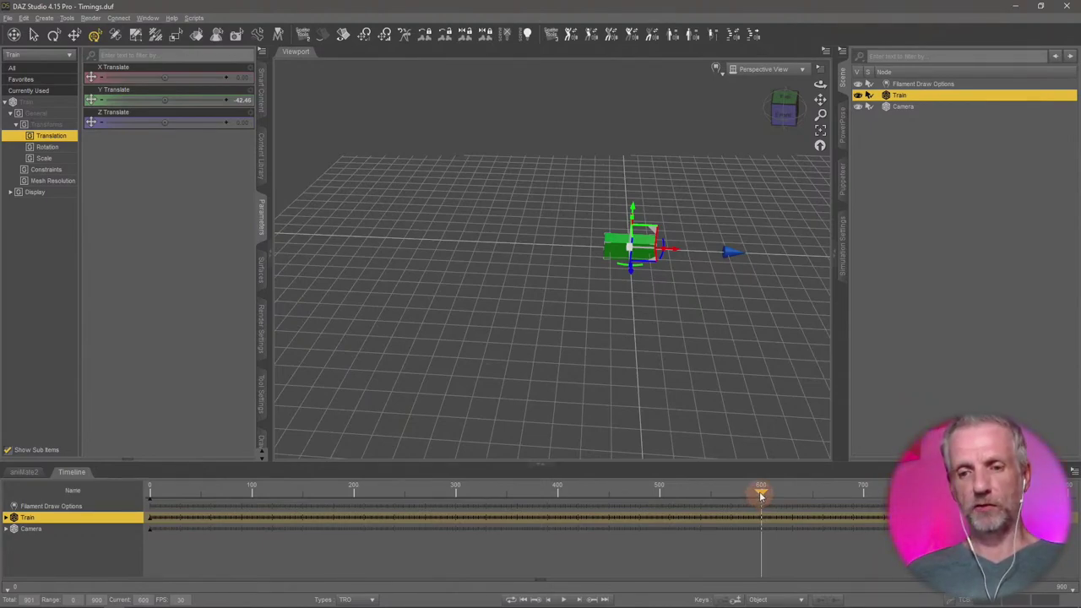
pyautogui.moveTo(666, 257); pyautogui.dragTo(495, 269)
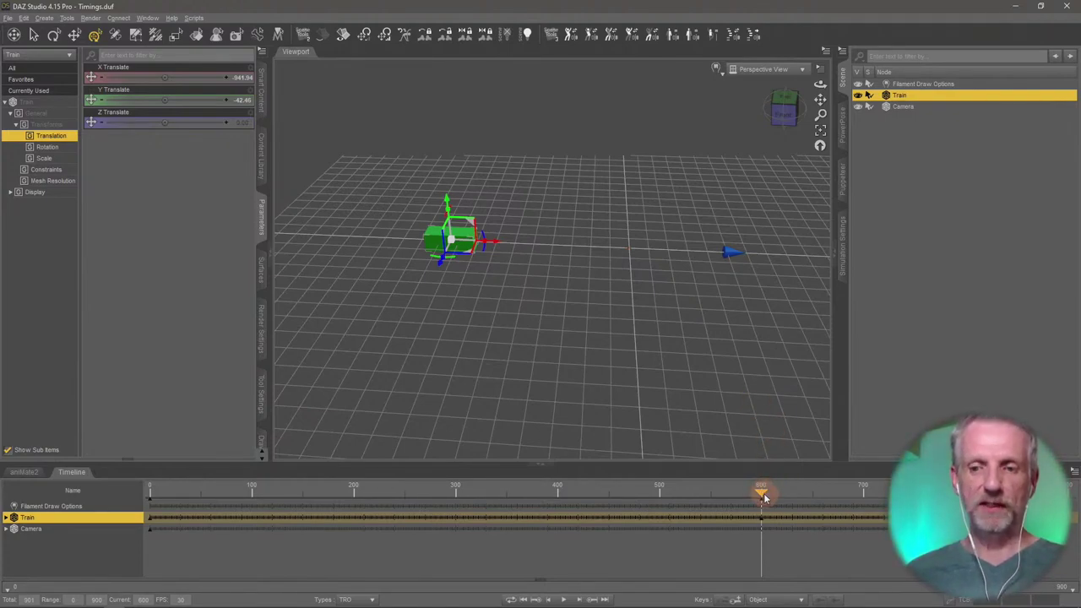
# - Scrub the timeline between the start and the Train's last keyframe to review its backward movement, returning to frame 0
pyautogui.moveTo(764, 497); pyautogui.dragTo(764, 457)
pyautogui.keyDown('alt'); pyautogui.moveTo(681, 251); pyautogui.dragTo(679, 253); pyautogui.keyUp('alt')
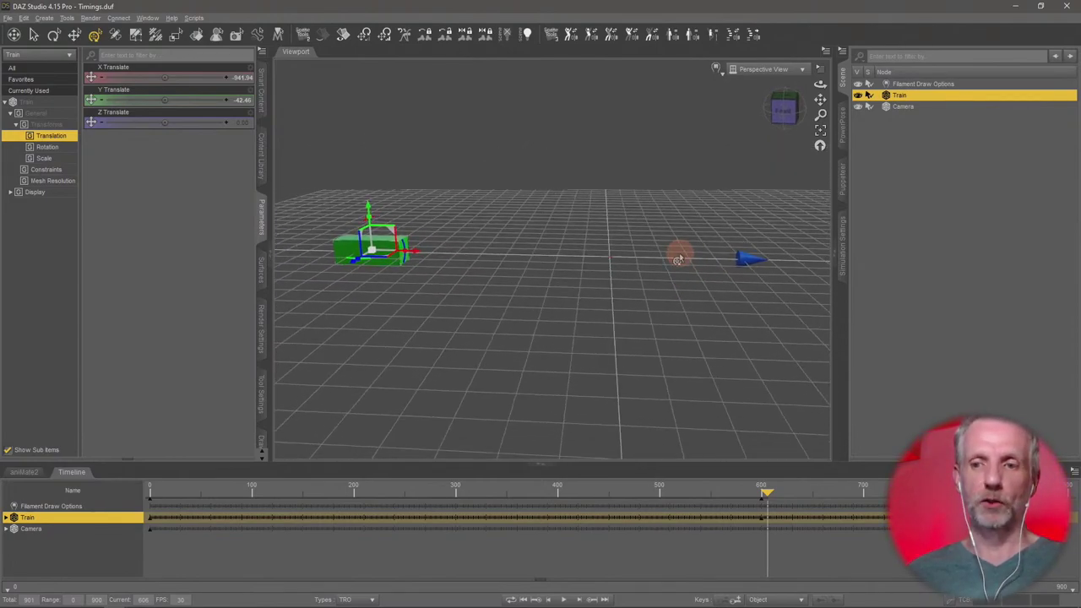
pyautogui.moveTo(768, 498); pyautogui.dragTo(34, 531)
pyautogui.keyDown('alt'); pyautogui.moveTo(414, 350); pyautogui.dragTo(445, 336); pyautogui.keyUp('alt')
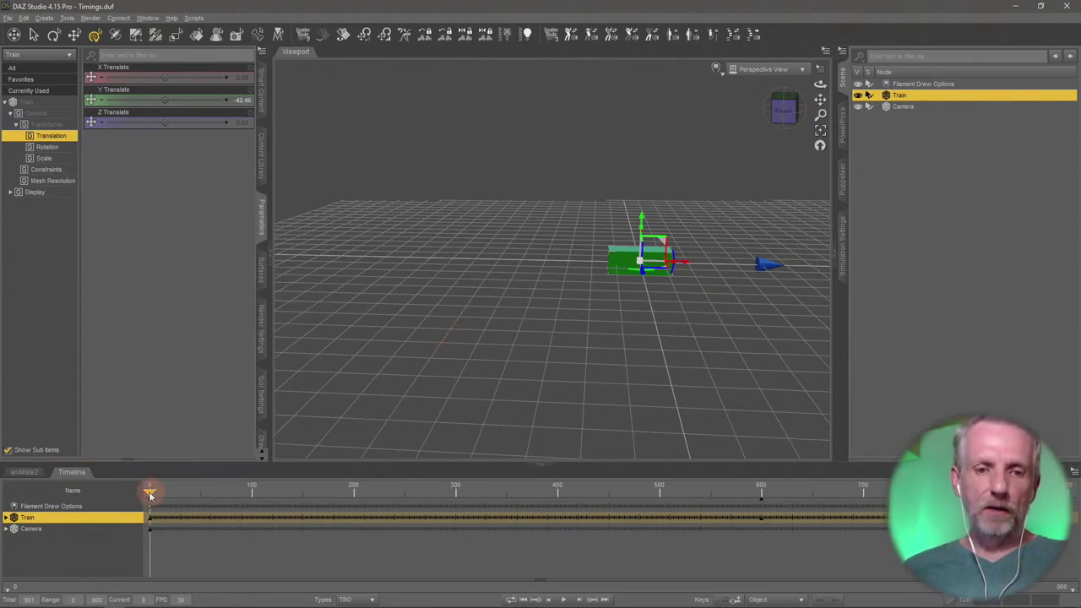
pyautogui.moveTo(150, 496); pyautogui.dragTo(401, 527)
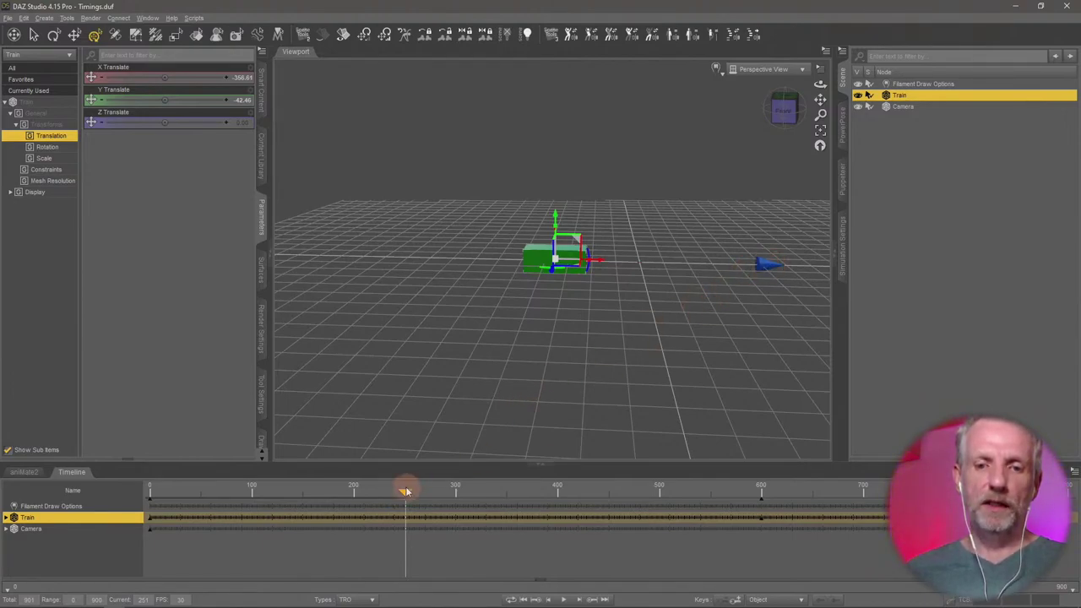
pyautogui.moveTo(407, 493); pyautogui.dragTo(120, 534)
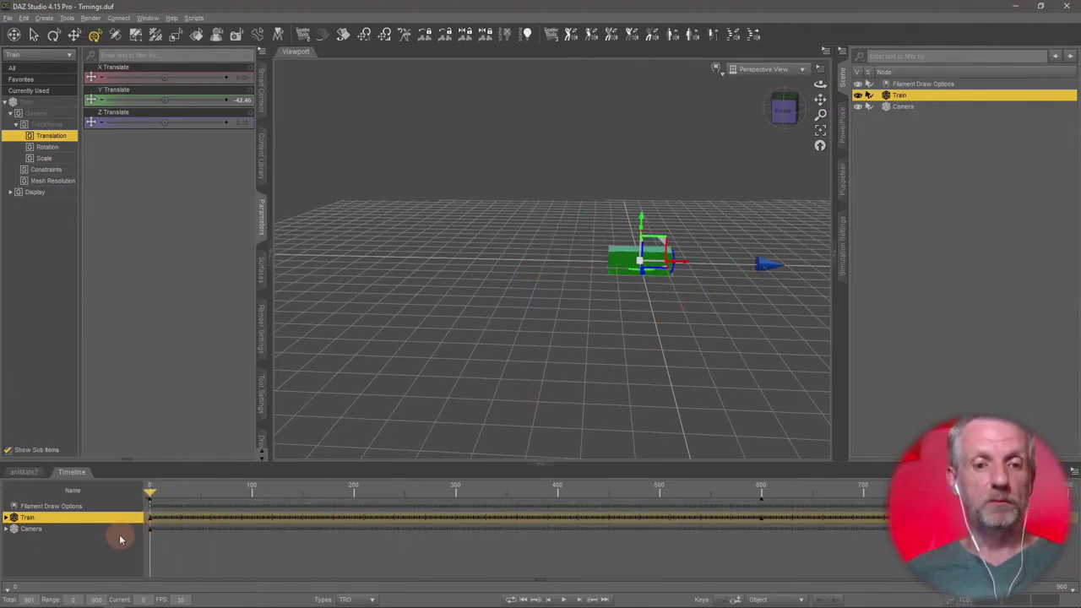
# - At frame 249, move the Camera cone along X up to the front end of the Train box
pyautogui.click(920, 107)
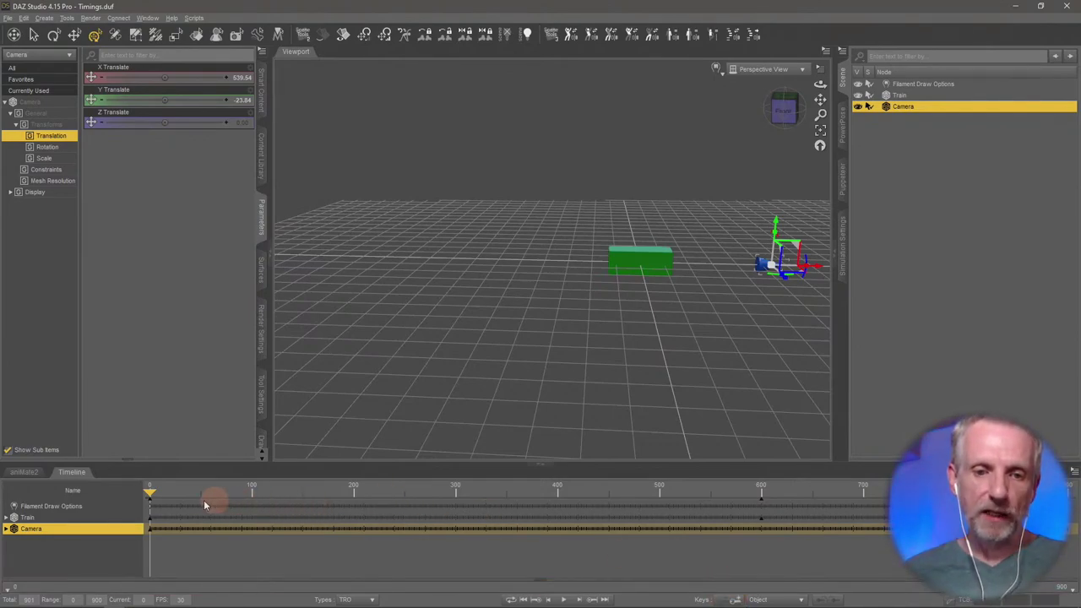
pyautogui.moveTo(151, 496); pyautogui.dragTo(400, 503)
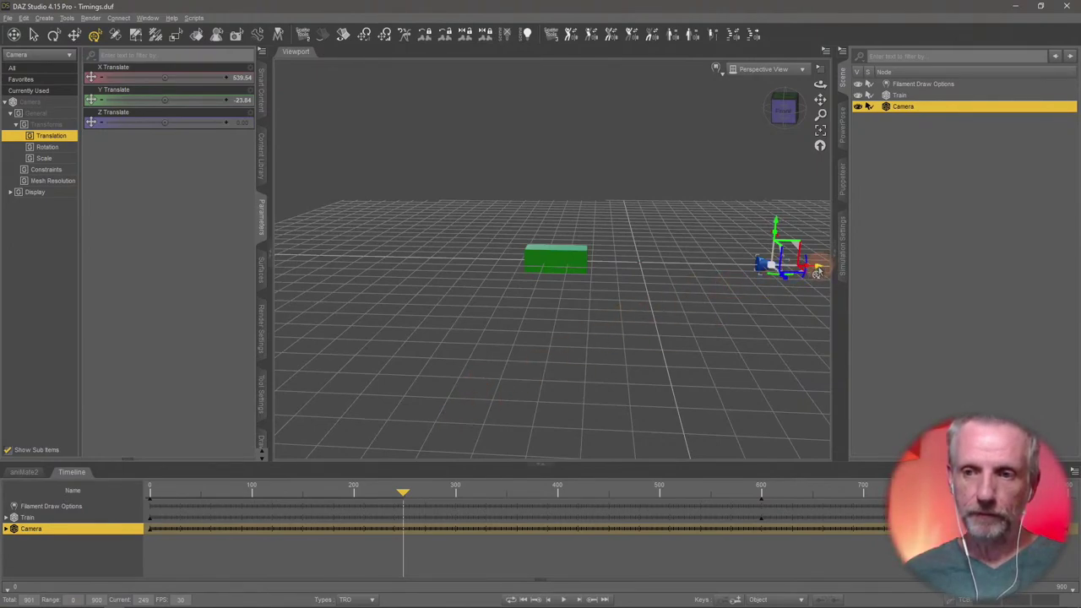
pyautogui.moveTo(818, 272); pyautogui.dragTo(633, 292)
# - Make the Train box semi-transparent by lowering its Default surface's Cutout Opacity to about 0.47
pyautogui.keyDown('alt'); pyautogui.moveTo(563, 251); pyautogui.dragTo(560, 249); pyautogui.keyUp('alt')
pyautogui.click(560, 253)
pyautogui.hotkey('ctrl', 'f')
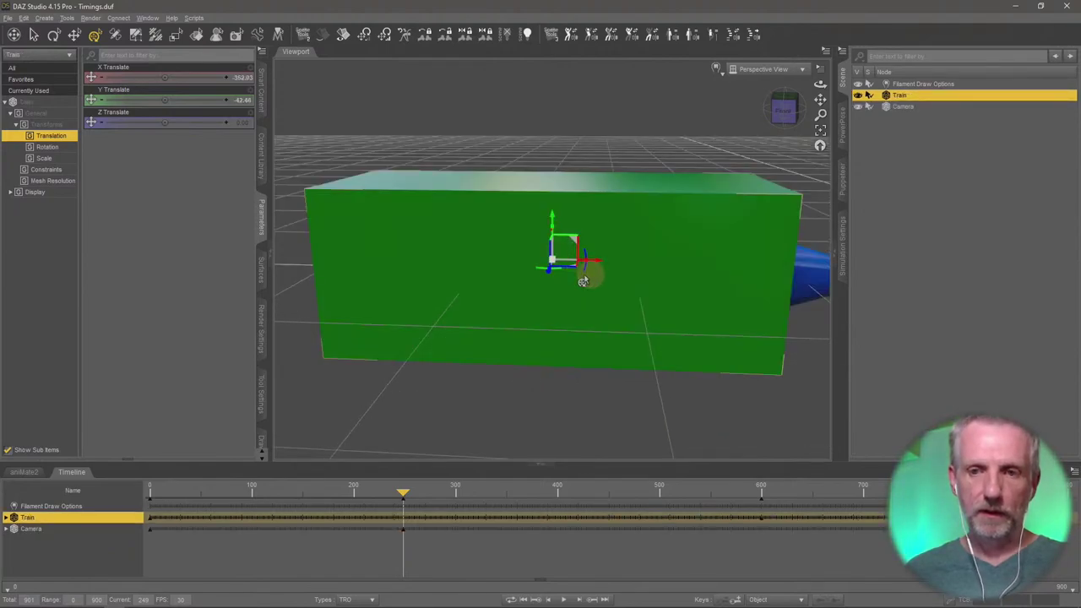
pyautogui.click(263, 282)
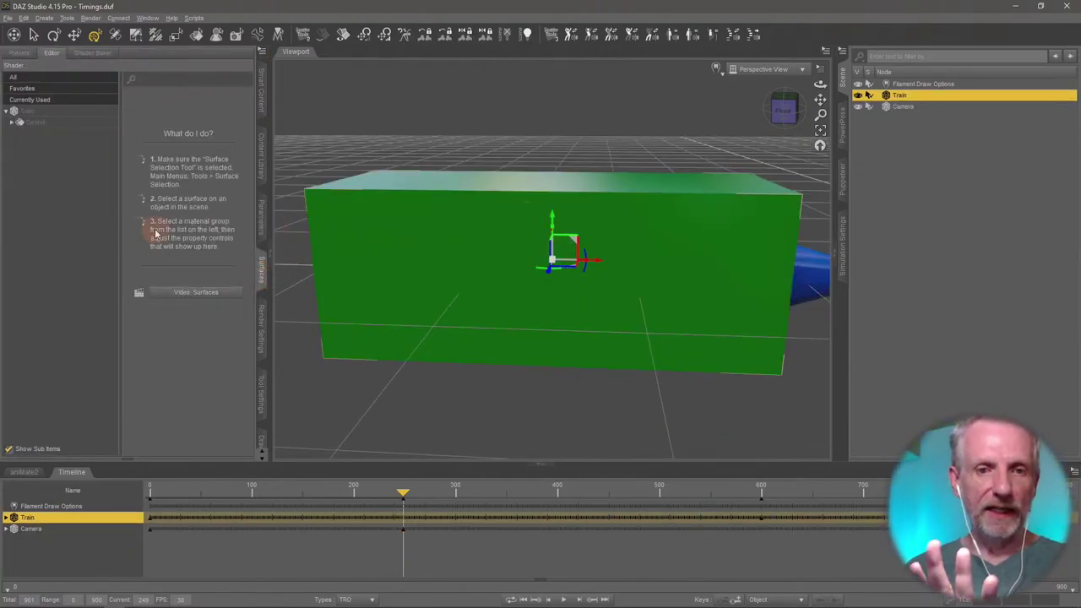
pyautogui.click(59, 124)
pyautogui.click(11, 122)
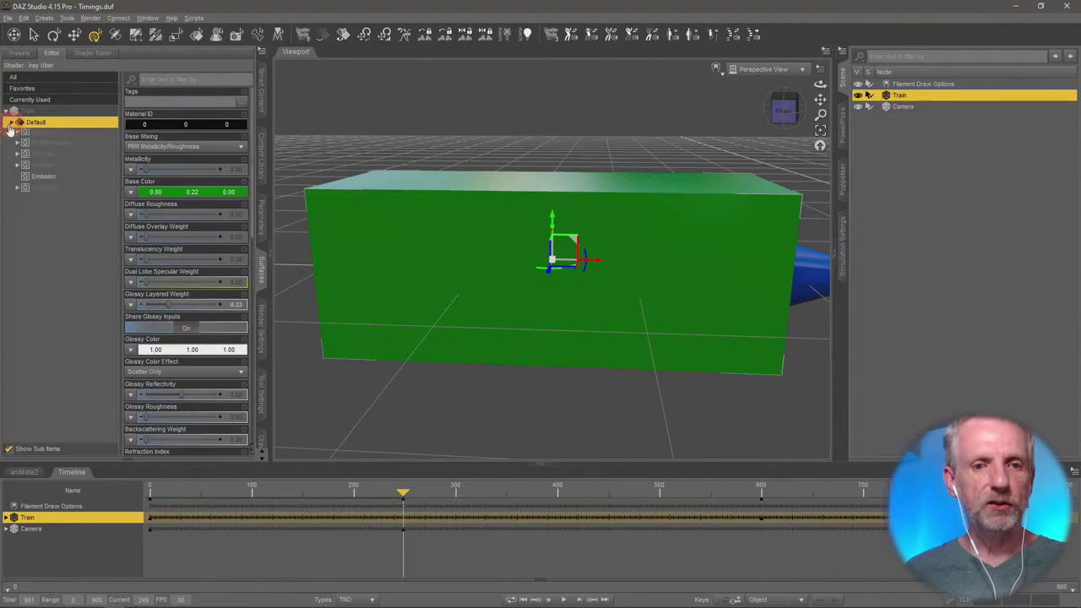
pyautogui.click(91, 203)
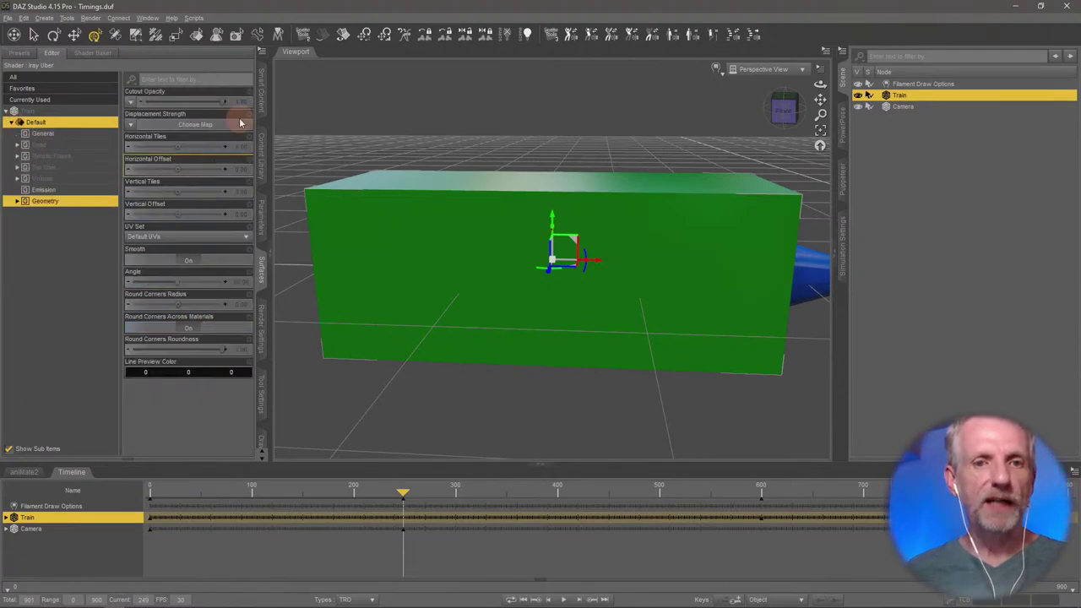
pyautogui.moveTo(222, 102); pyautogui.dragTo(181, 102)
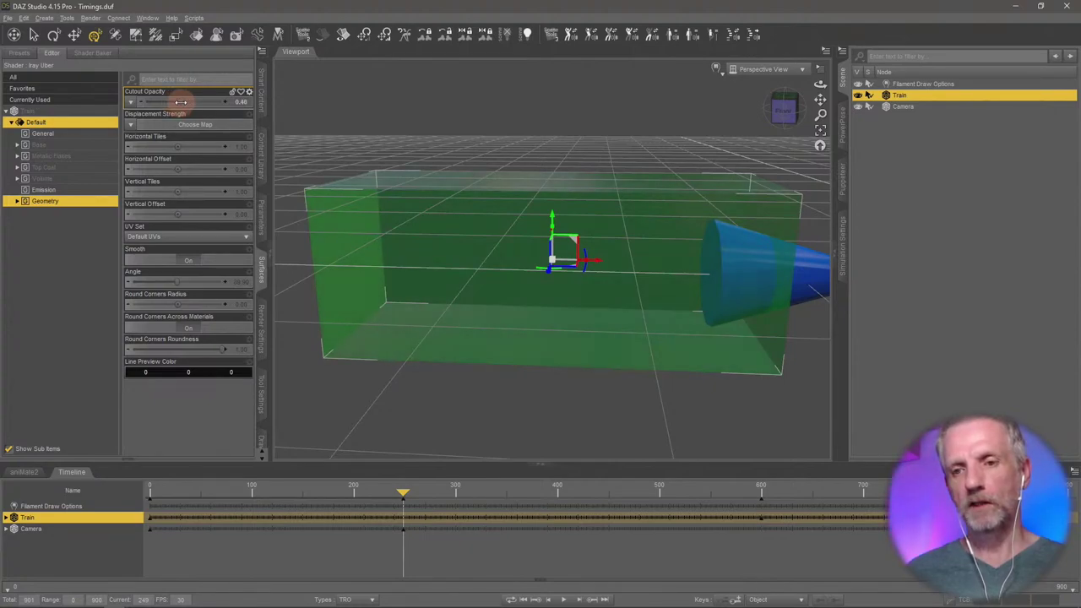
pyautogui.scroll(-10, 543, 317)
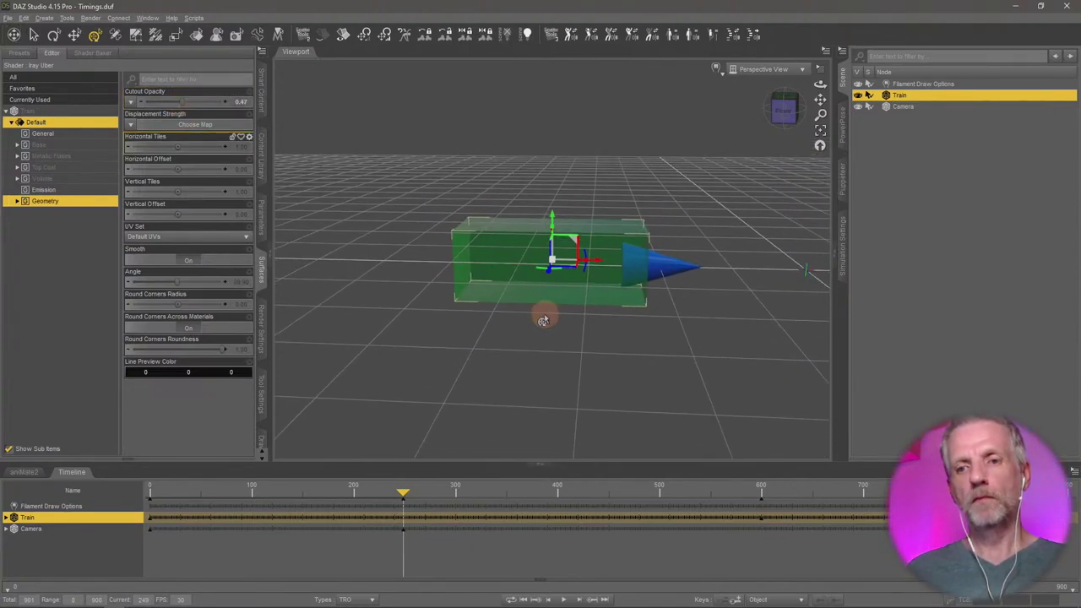
pyautogui.scroll(-3, 543, 317)
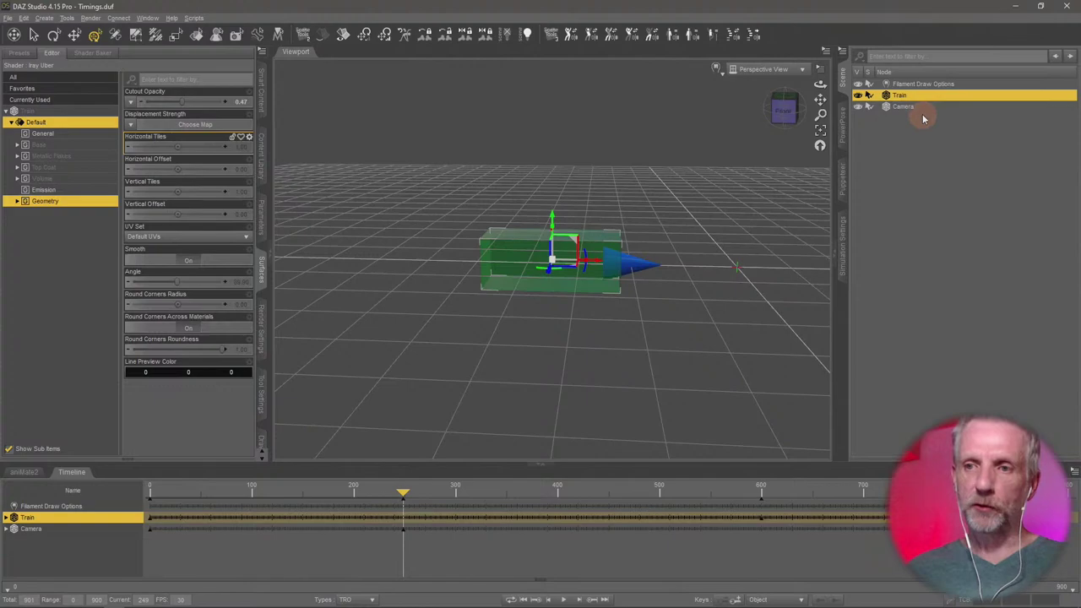
# - At frame 249, nudge the Camera cone along X away from the Train box so its base meets the front end, and scrub back to around frame 36
pyautogui.click(923, 107)
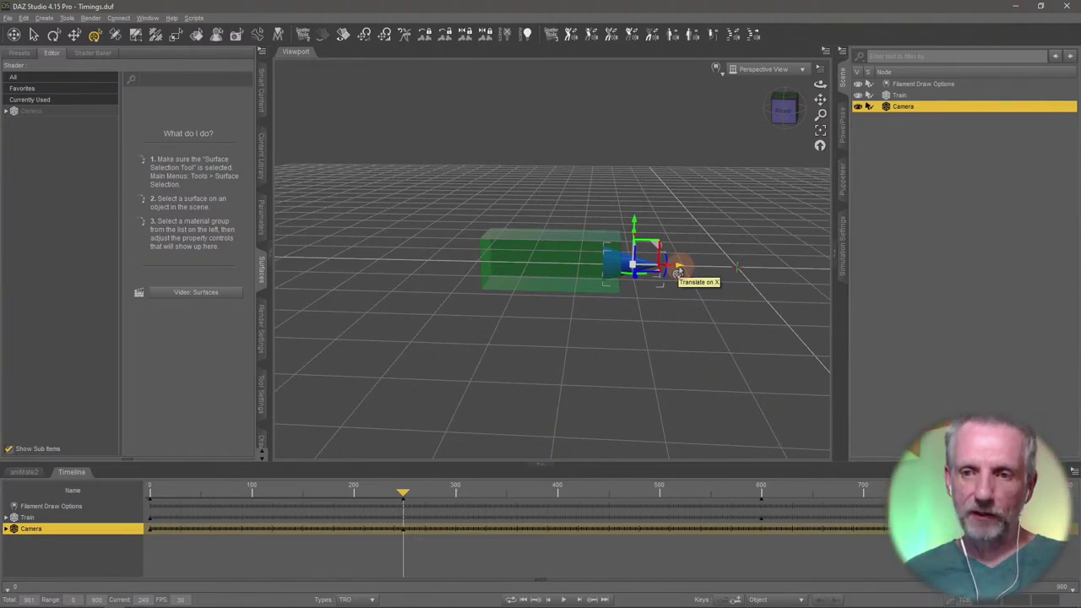
pyautogui.moveTo(677, 272); pyautogui.dragTo(689, 272)
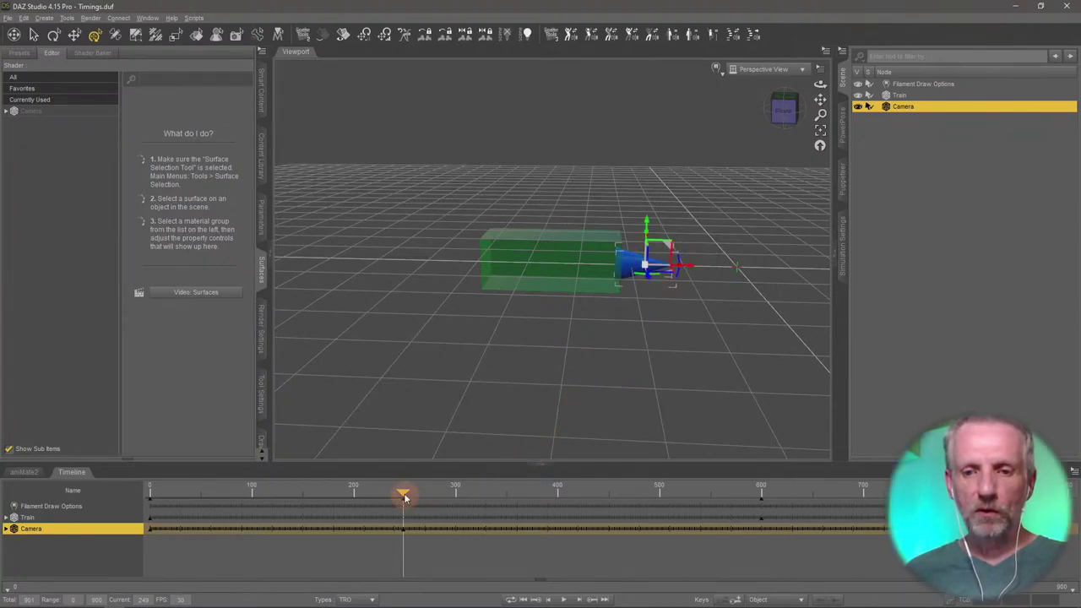
pyautogui.moveTo(404, 498); pyautogui.dragTo(181, 501)
pyautogui.moveTo(518, 246); pyautogui.dragTo(517, 277)
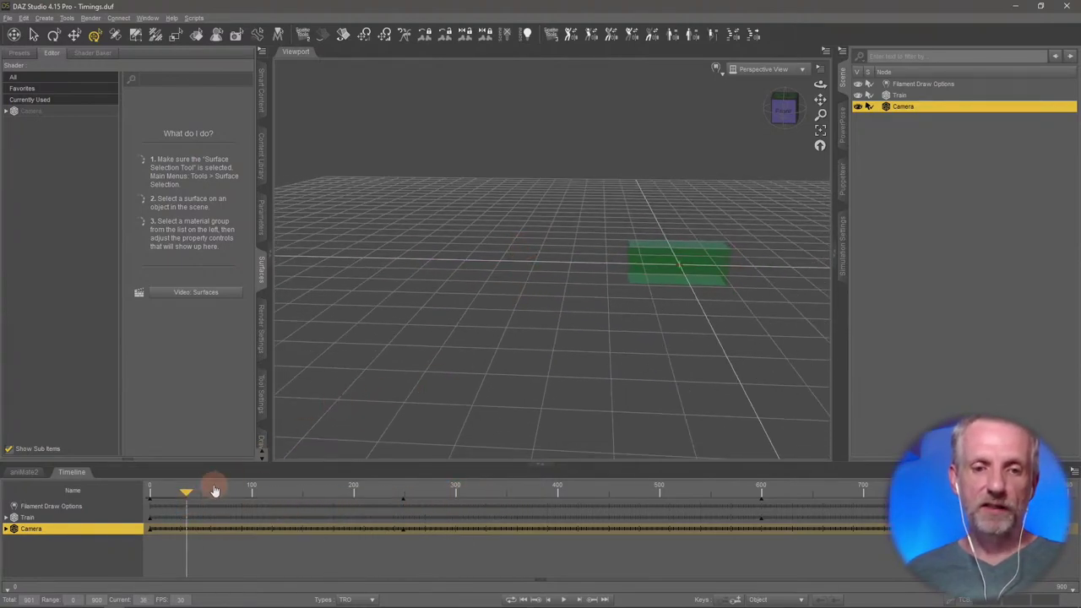
# - At frame 499, move the Camera cone along X through the Train box to its far end
pyautogui.moveTo(187, 494); pyautogui.dragTo(655, 506)
pyautogui.keyDown('alt'); pyautogui.moveTo(362, 304); pyautogui.dragTo(507, 304); pyautogui.keyUp('alt')
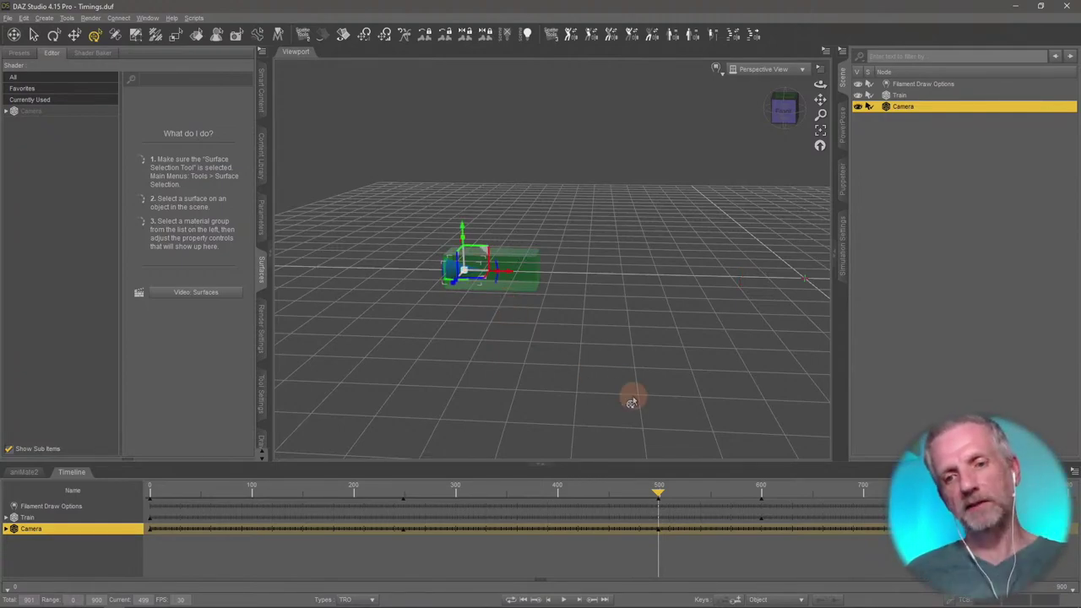
# - At frame 800, move the Camera cone backward along X well out beyond the rear end of the Train box
pyautogui.moveTo(660, 492); pyautogui.dragTo(921, 540)
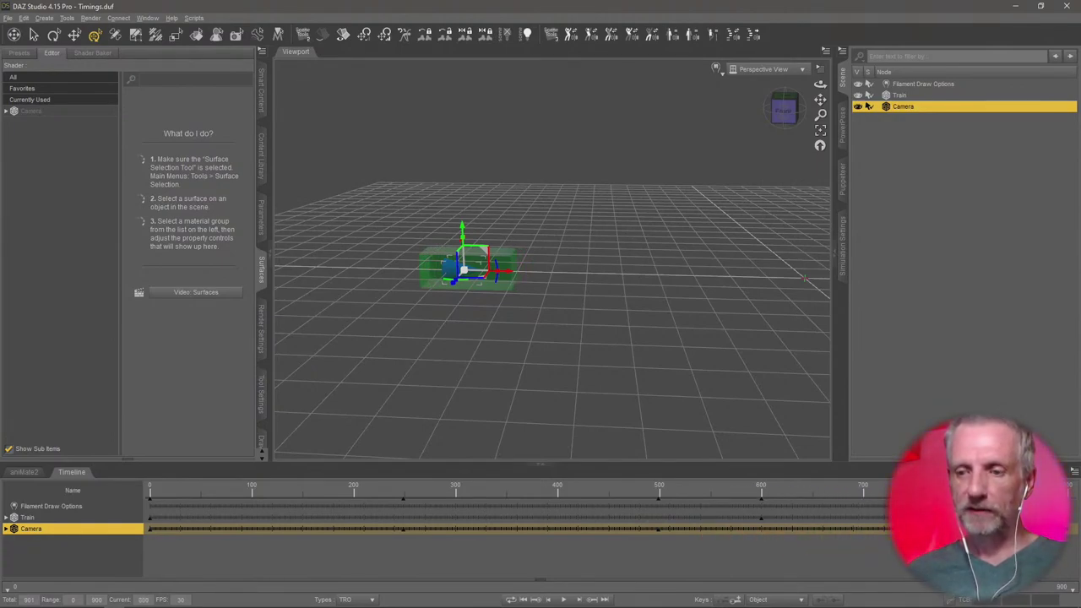
pyautogui.keyDown('alt'); pyautogui.moveTo(579, 394); pyautogui.dragTo(545, 382); pyautogui.keyUp('alt')
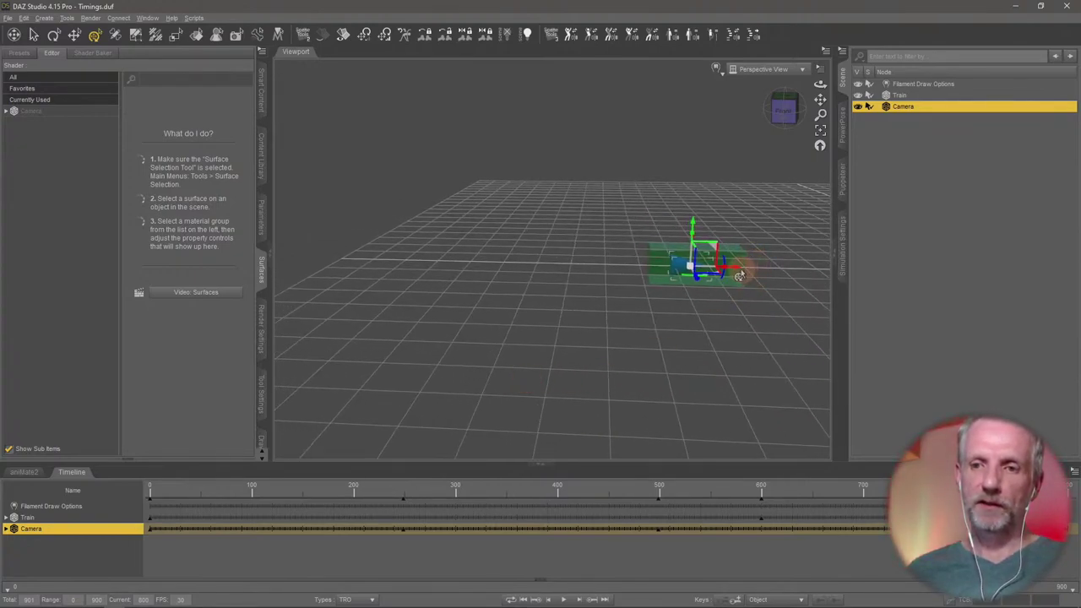
pyautogui.moveTo(738, 272); pyautogui.dragTo(500, 272)
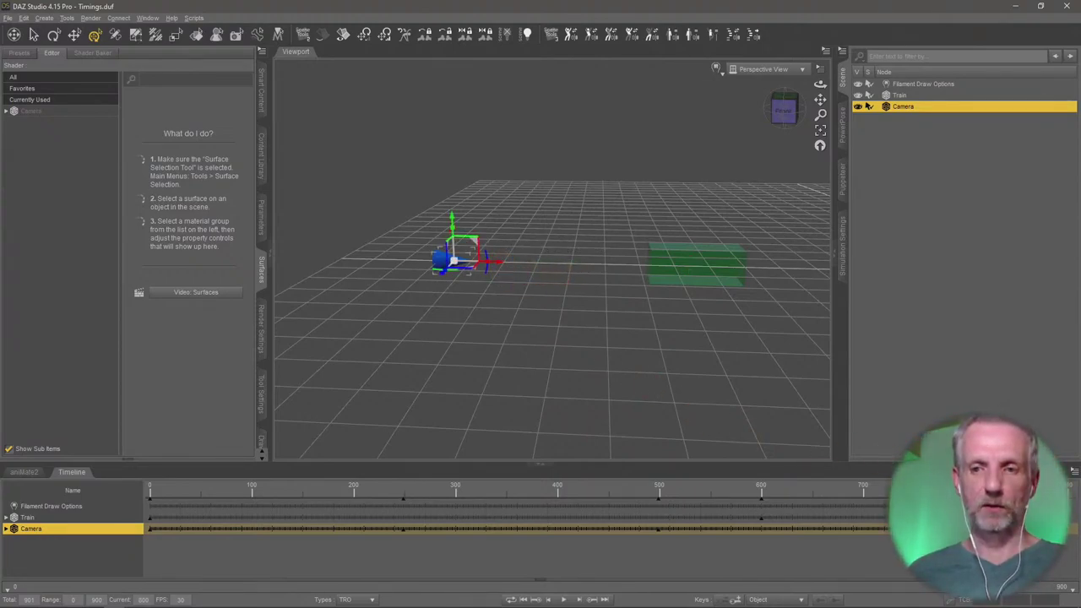
# - Scrub and play back the animation to review the Camera cone passing through the moving Train box
pyautogui.moveTo(667, 490); pyautogui.dragTo(339, 491)
pyautogui.moveTo(313, 442); pyautogui.dragTo(412, 464)
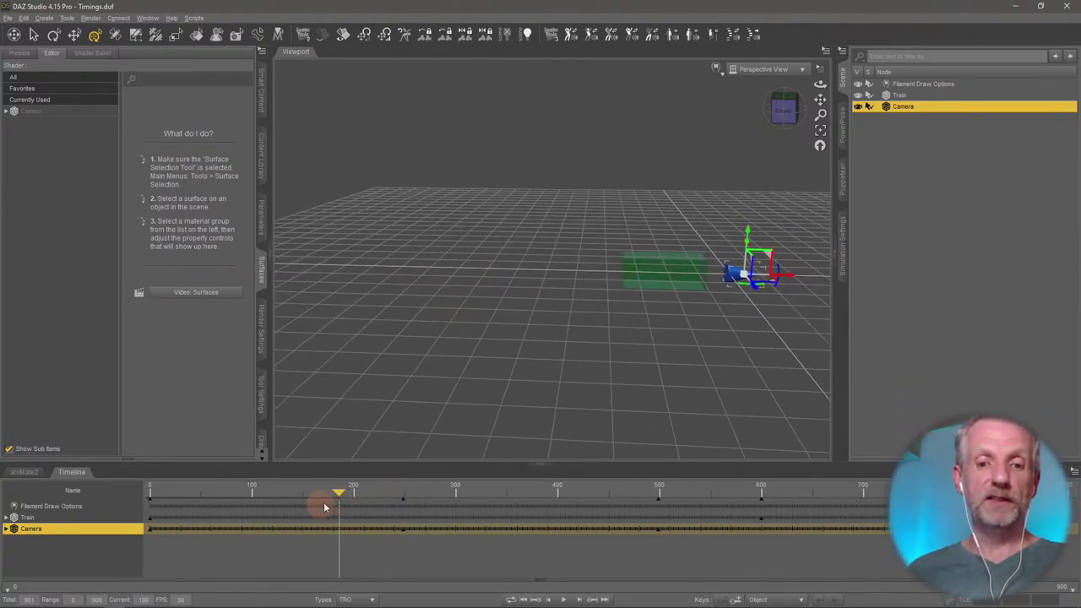
pyautogui.moveTo(339, 496); pyautogui.dragTo(92, 513)
pyautogui.moveTo(818, 238); pyautogui.dragTo(622, 327)
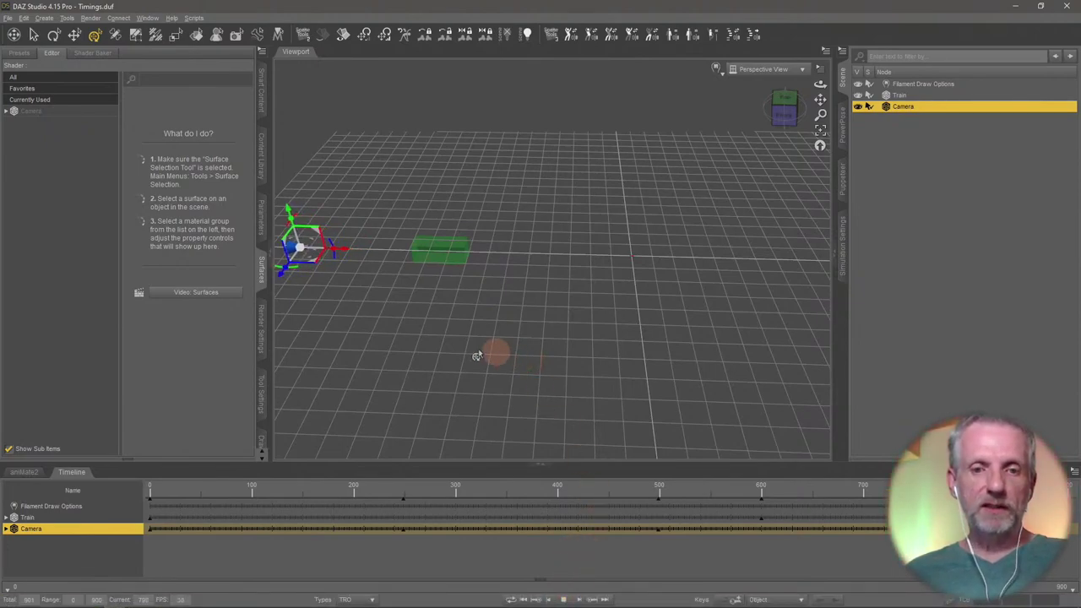
pyautogui.click(567, 600)
pyautogui.moveTo(643, 321); pyautogui.dragTo(533, 328)
pyautogui.click(554, 599)
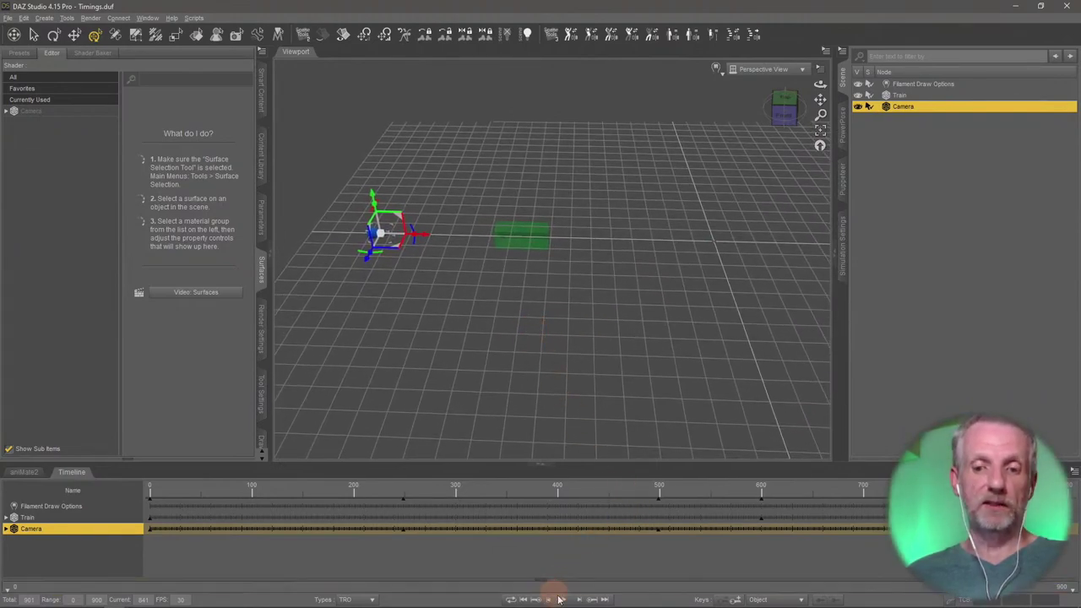
pyautogui.click(523, 600)
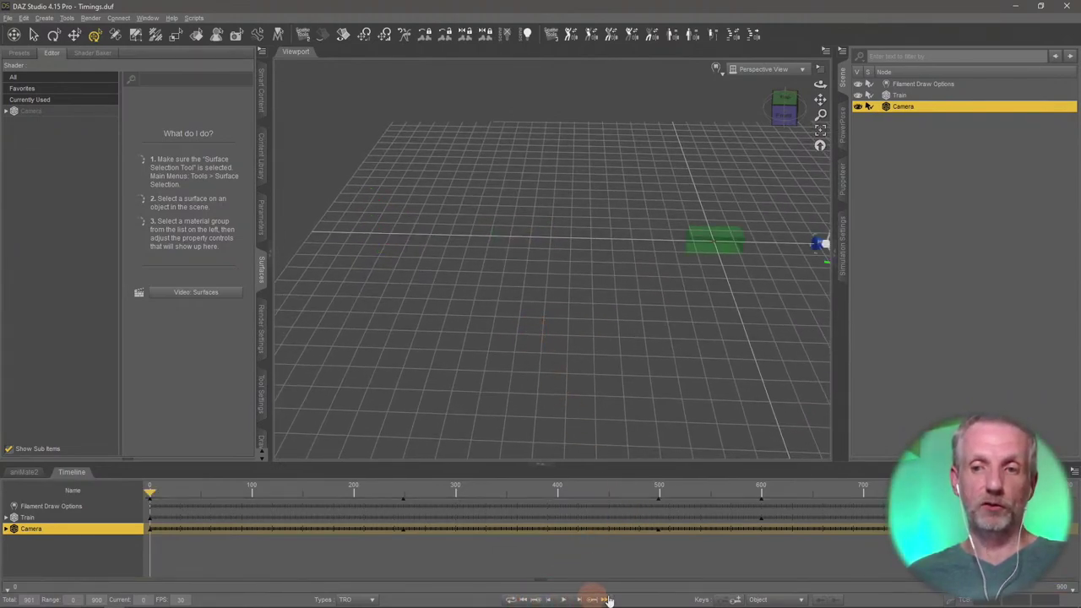
pyautogui.moveTo(481, 269)
pyautogui.mouseDown()
pyautogui.moveTo(481, 259)
pyautogui.moveTo(479, 278)
pyautogui.mouseUp()
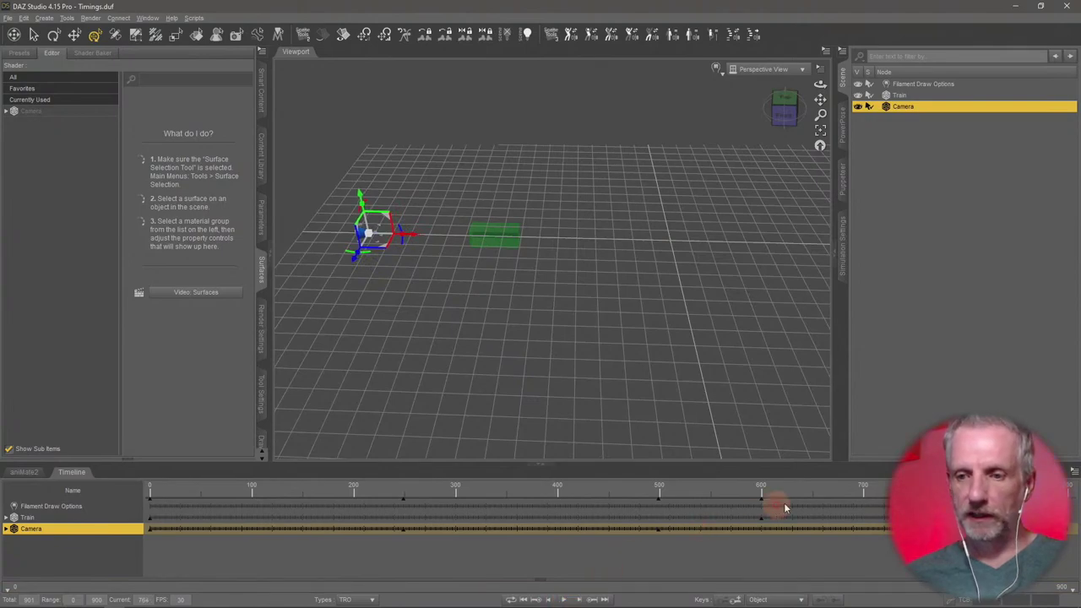
# - Set the current frame to 700 and enlarge the Timeline pane upward
pyautogui.click(854, 492)
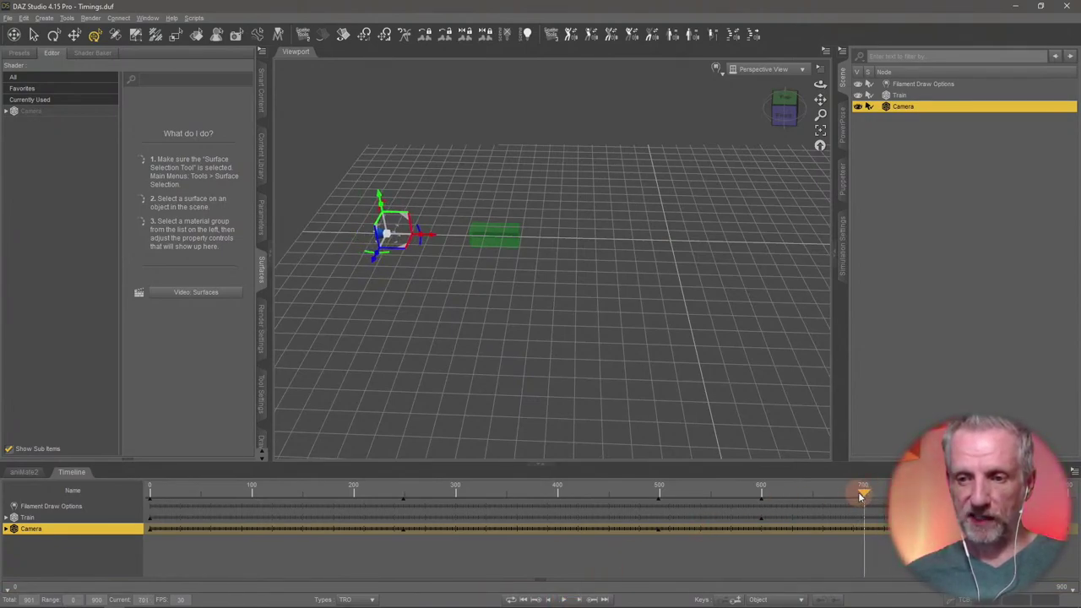
pyautogui.moveTo(859, 494)
pyautogui.mouseDown()
pyautogui.moveTo(846, 495)
pyautogui.moveTo(858, 496)
pyautogui.mouseUp()
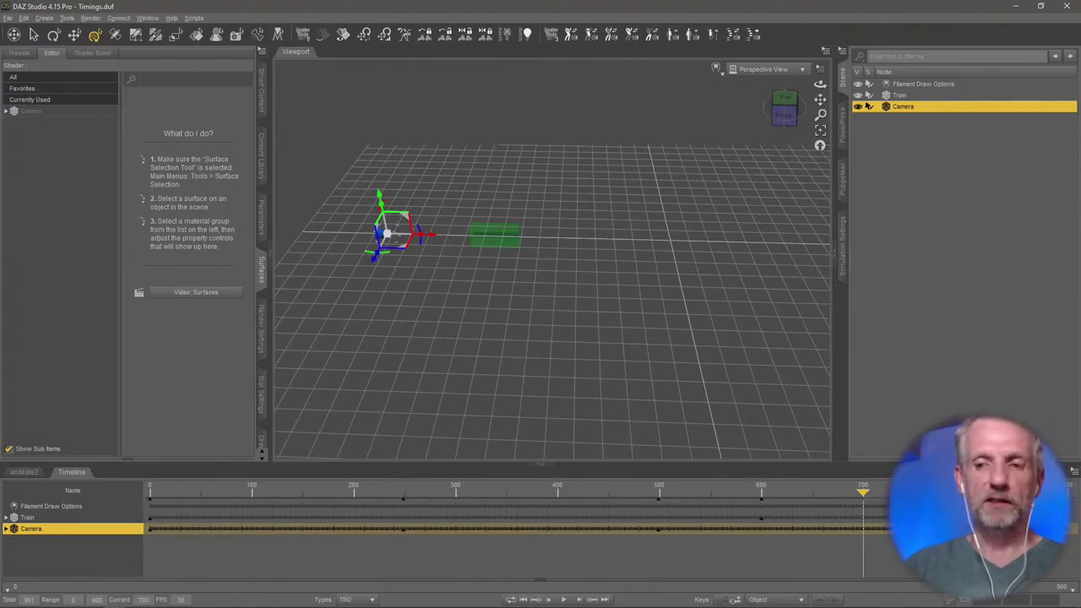
pyautogui.moveTo(800, 463); pyautogui.dragTo(803, 351)
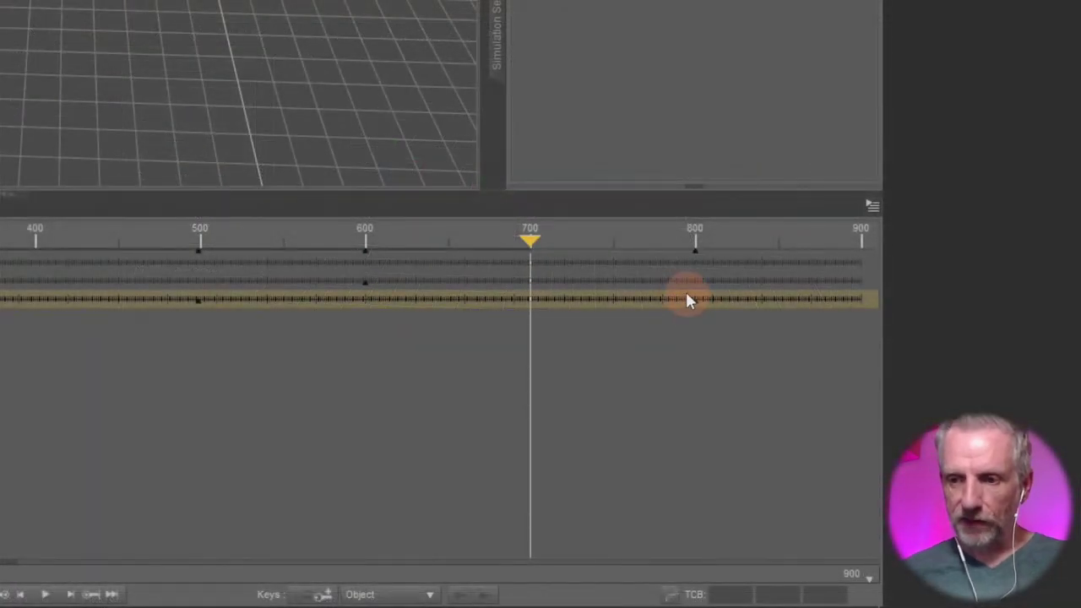
# - Try to move the Camera's keyframe at frame 800 to frame 700 on its main timeline track
pyautogui.click(355, 290)
pyautogui.click(280, 302)
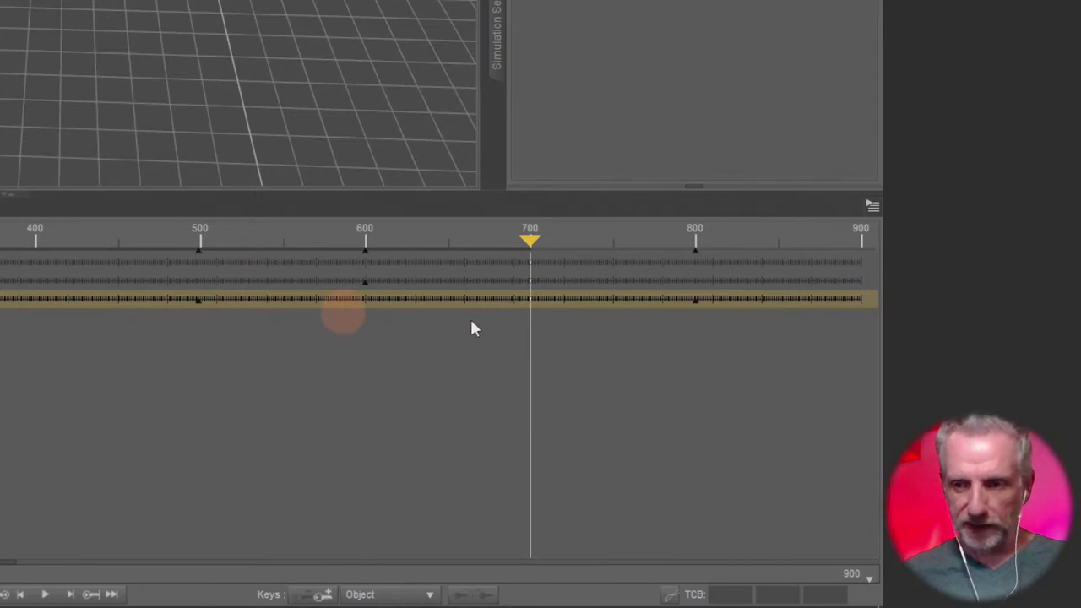
pyautogui.click(686, 297)
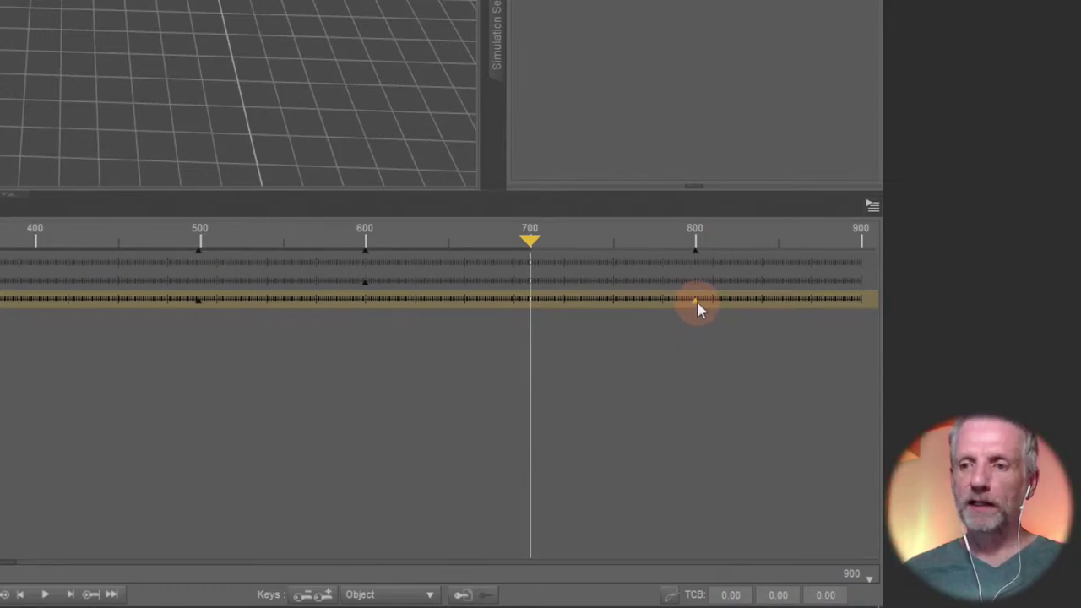
pyautogui.moveTo(697, 302); pyautogui.dragTo(605, 319)
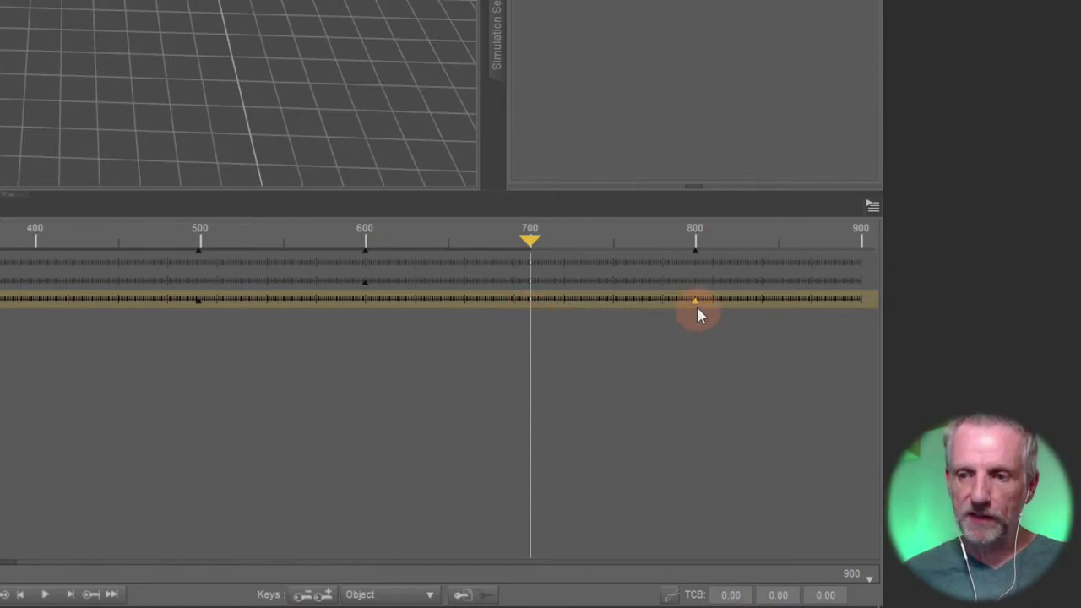
pyautogui.moveTo(698, 304); pyautogui.dragTo(541, 325)
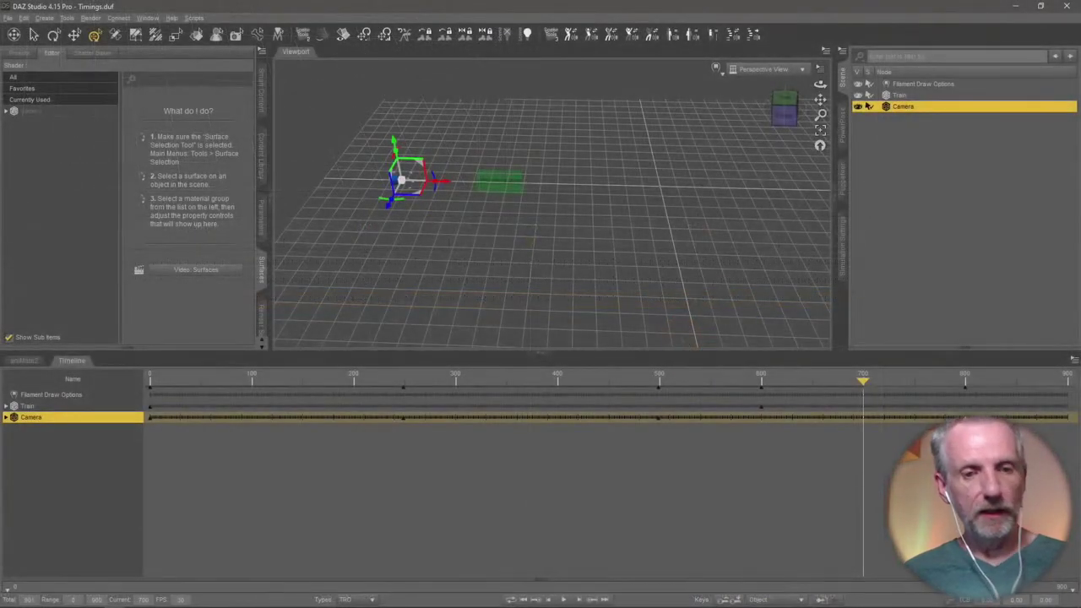
# - Expand the Camera's timeline properties down to X Translate, and move its frame 800 keyframe to frame 700
pyautogui.click(6, 418)
pyautogui.click(11, 429)
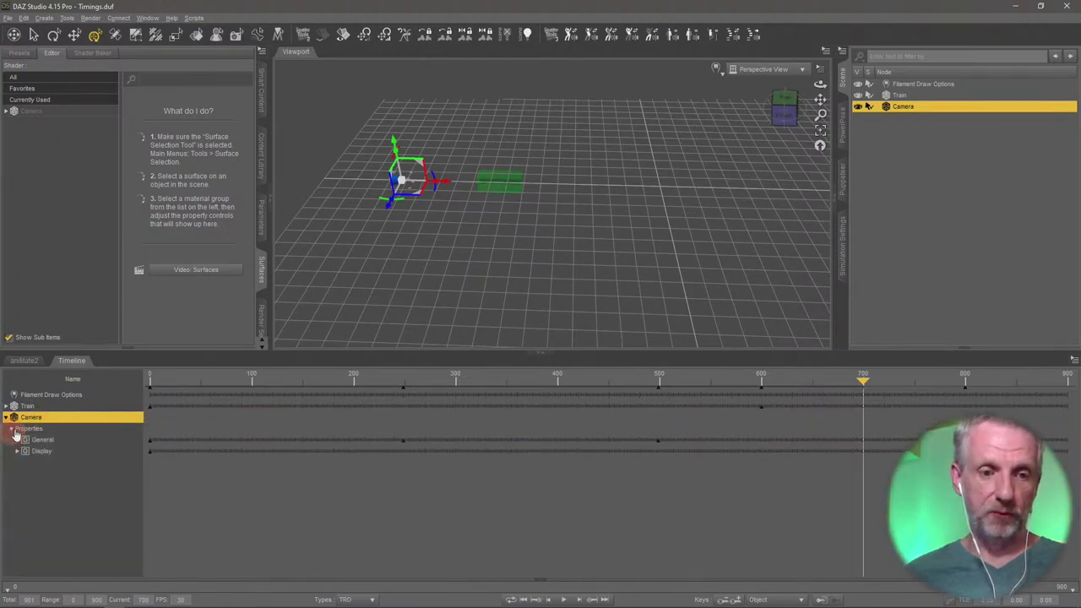
pyautogui.click(19, 440)
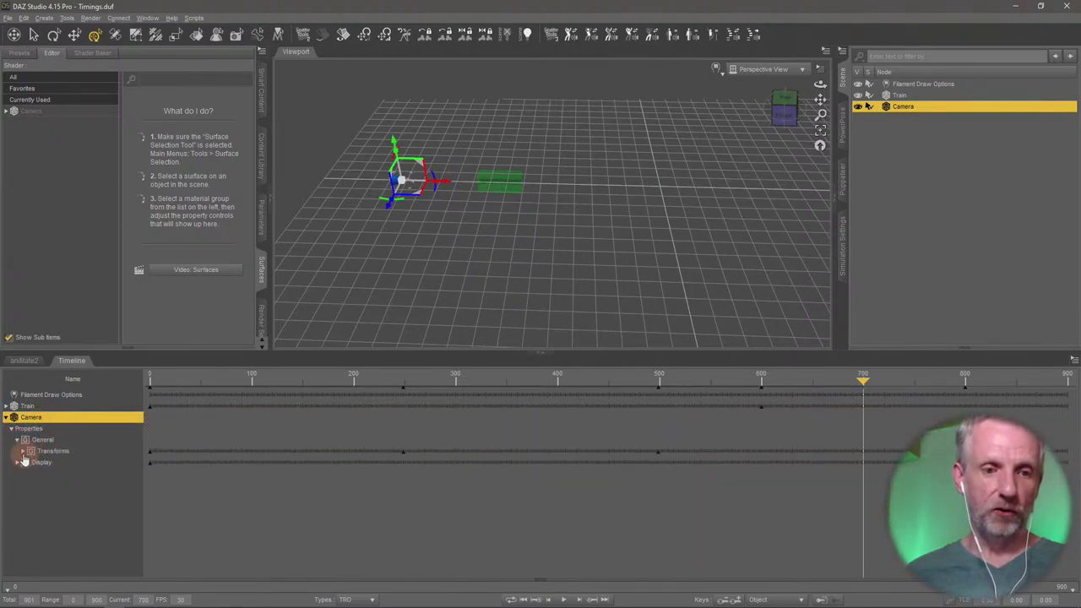
pyautogui.click(23, 452)
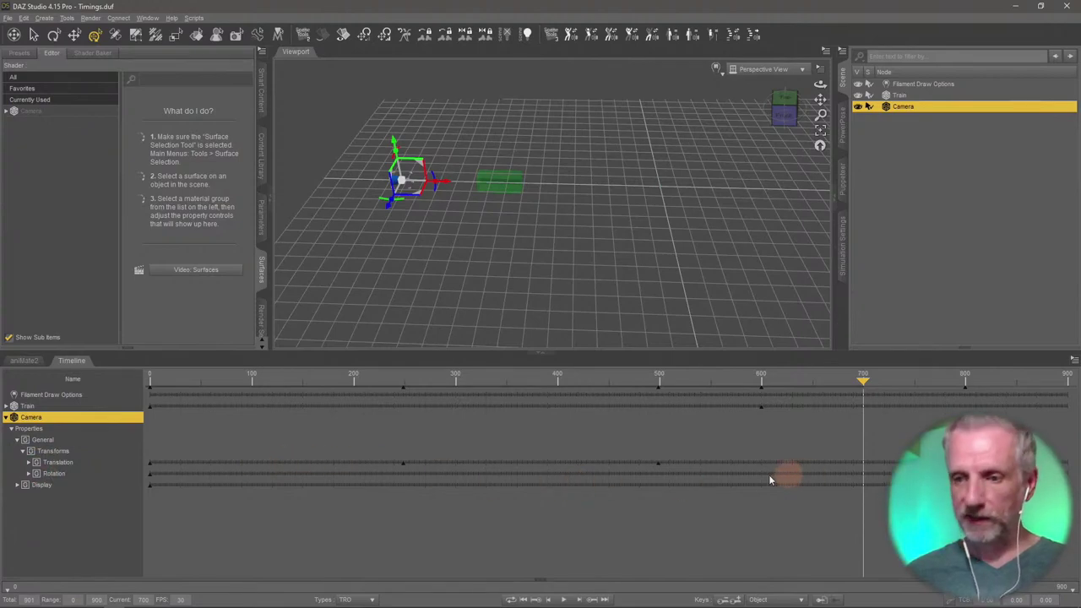
pyautogui.click(28, 463)
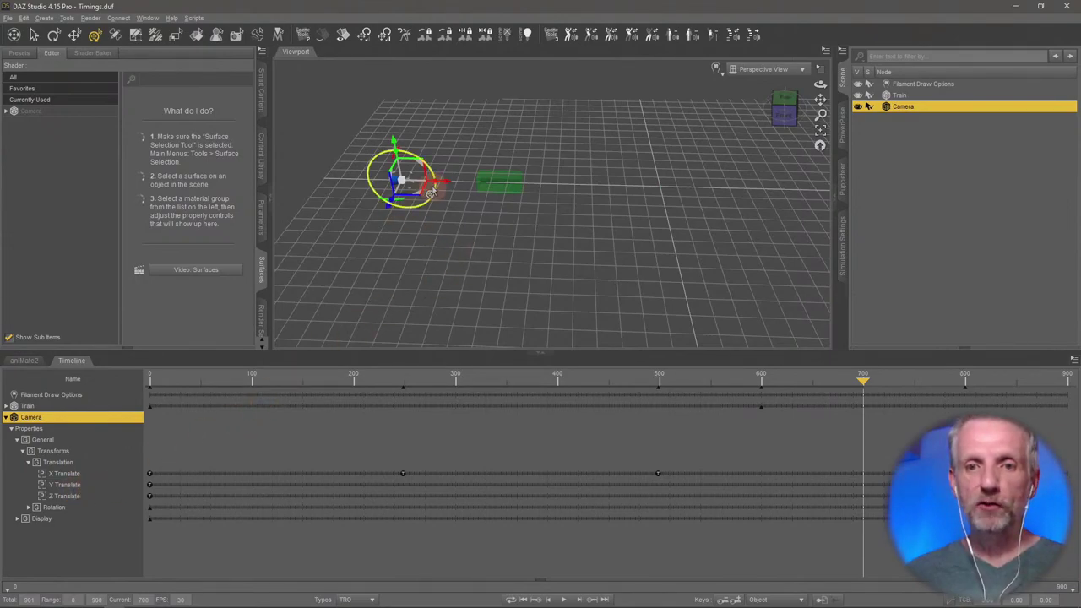
pyautogui.click(80, 474)
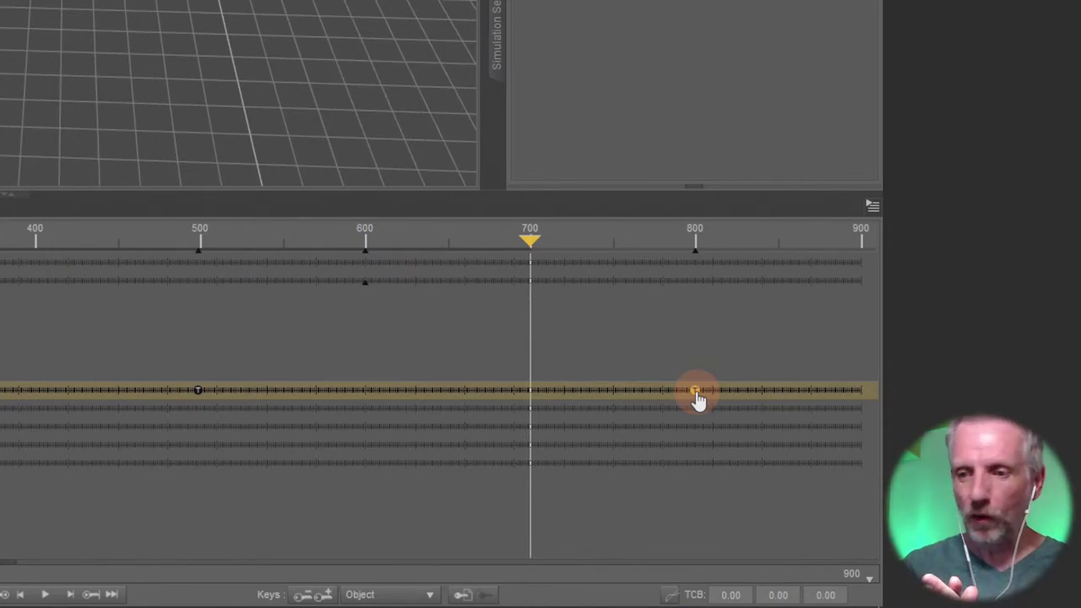
pyautogui.moveTo(698, 399); pyautogui.dragTo(527, 415)
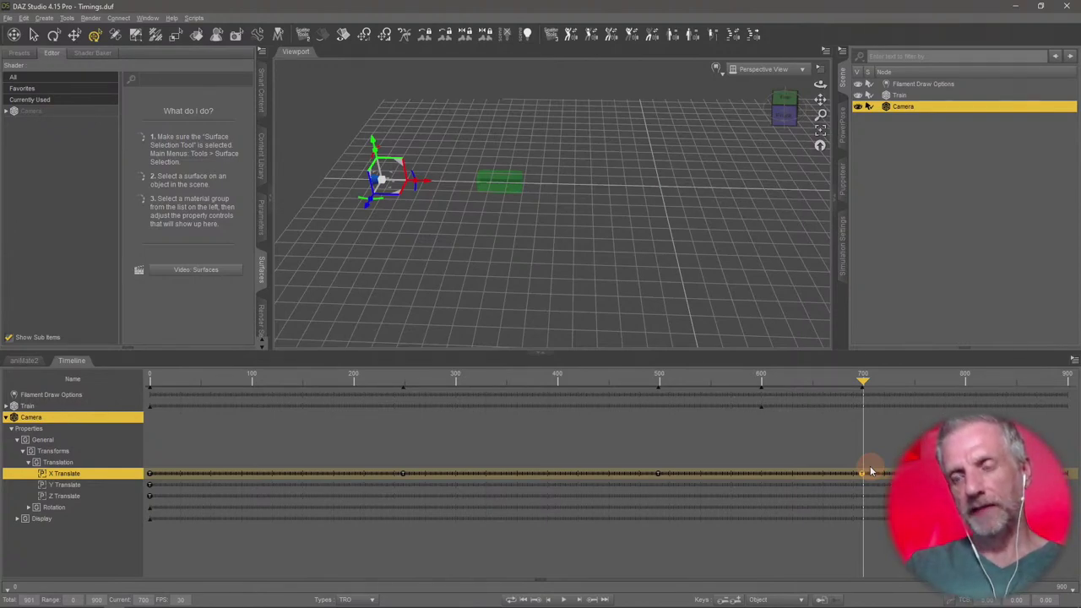
# - Collapse the Camera's property tracks in the timeline and select its keyframe at frame 700
pyautogui.click(861, 472)
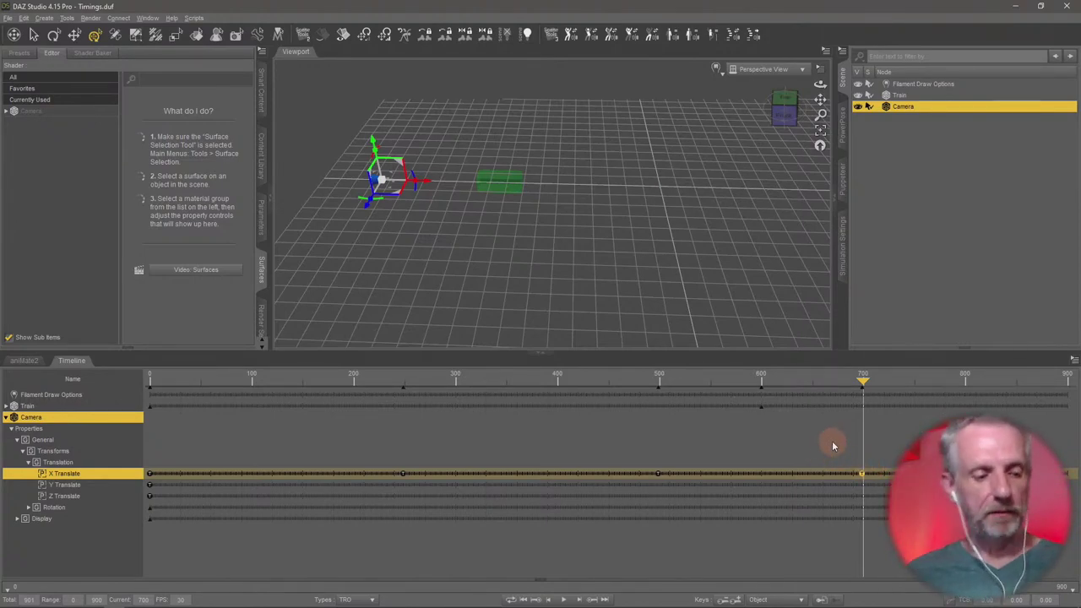
pyautogui.moveTo(634, 442); pyautogui.dragTo(685, 573)
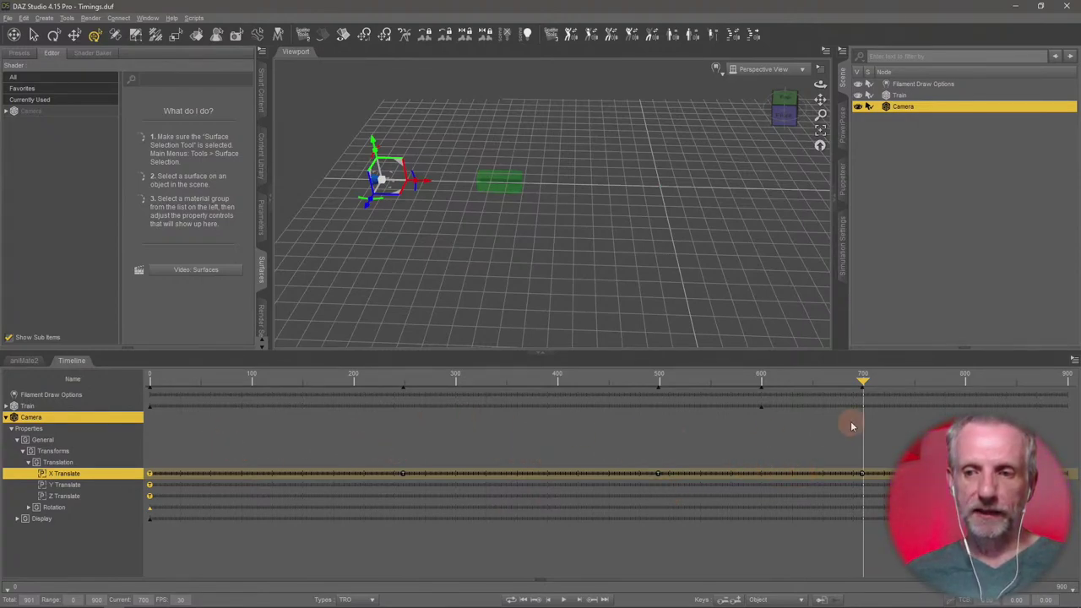
pyautogui.click(5, 418)
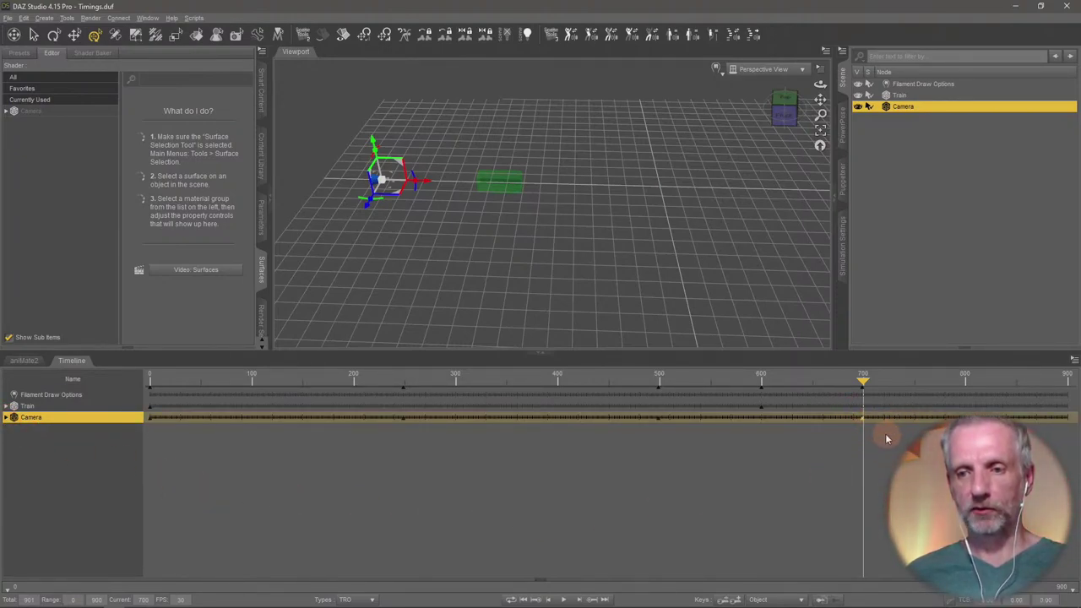
# - Copy the Camera's keyframe at frame 700 and paste it at frame 651
pyautogui.moveTo(863, 382); pyautogui.dragTo(802, 387)
pyautogui.click(861, 446)
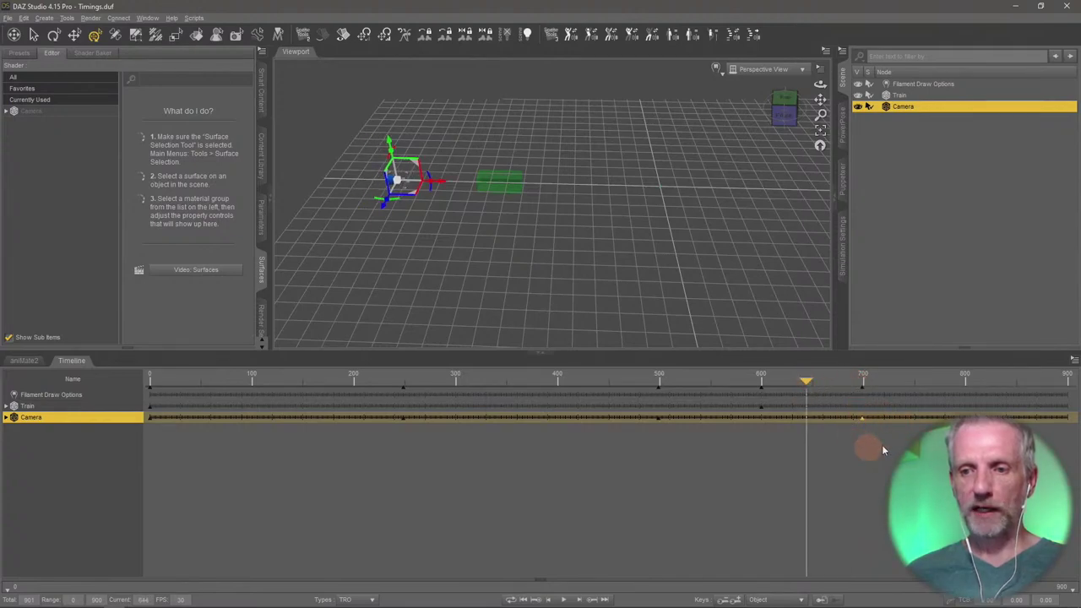
pyautogui.click(862, 419)
pyautogui.rightClick(863, 419)
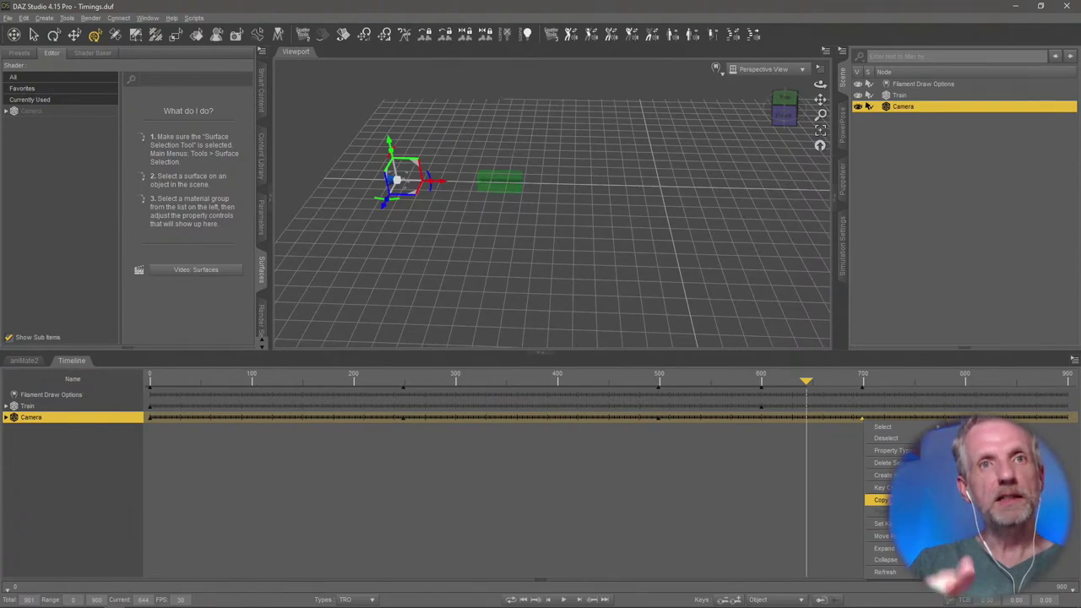
pyautogui.click(882, 500)
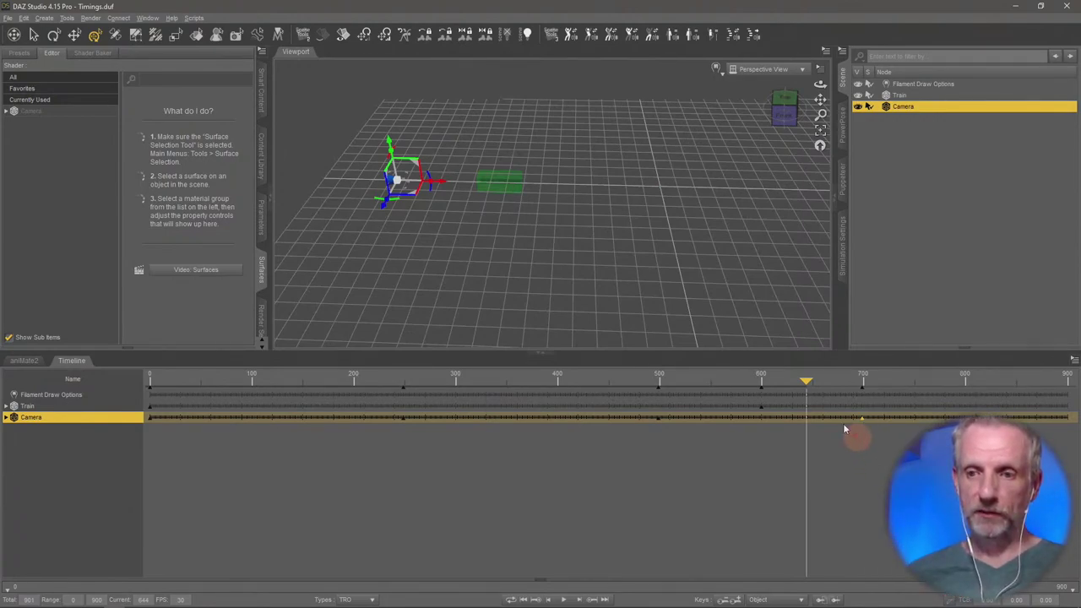
pyautogui.moveTo(806, 387)
pyautogui.mouseDown()
pyautogui.moveTo(760, 385)
pyautogui.moveTo(945, 395)
pyautogui.moveTo(962, 382)
pyautogui.moveTo(807, 385)
pyautogui.mouseUp()
pyautogui.rightClick(809, 414)
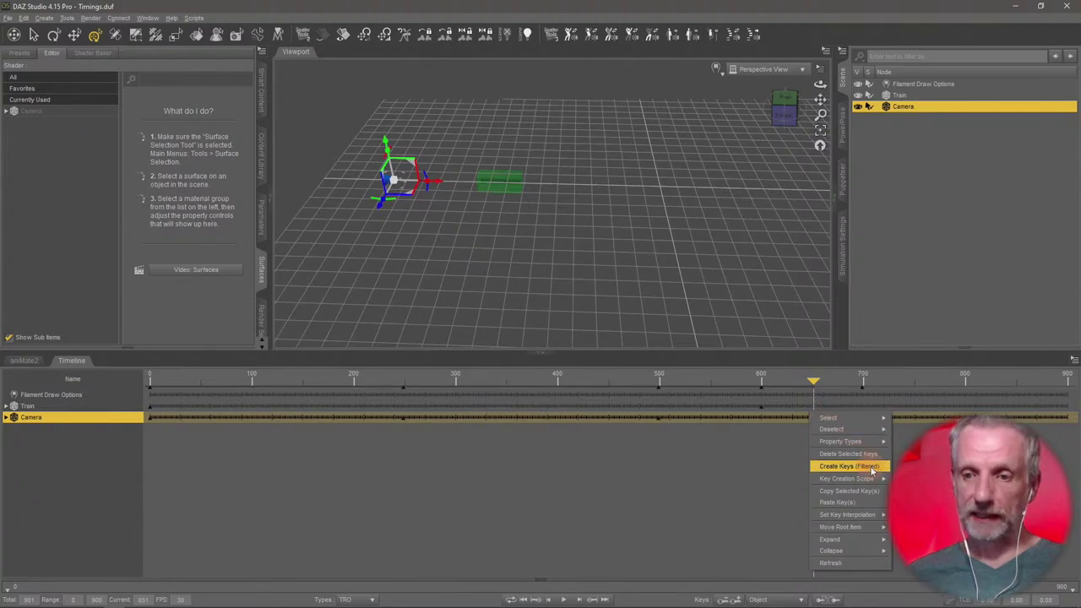
pyautogui.click(875, 493)
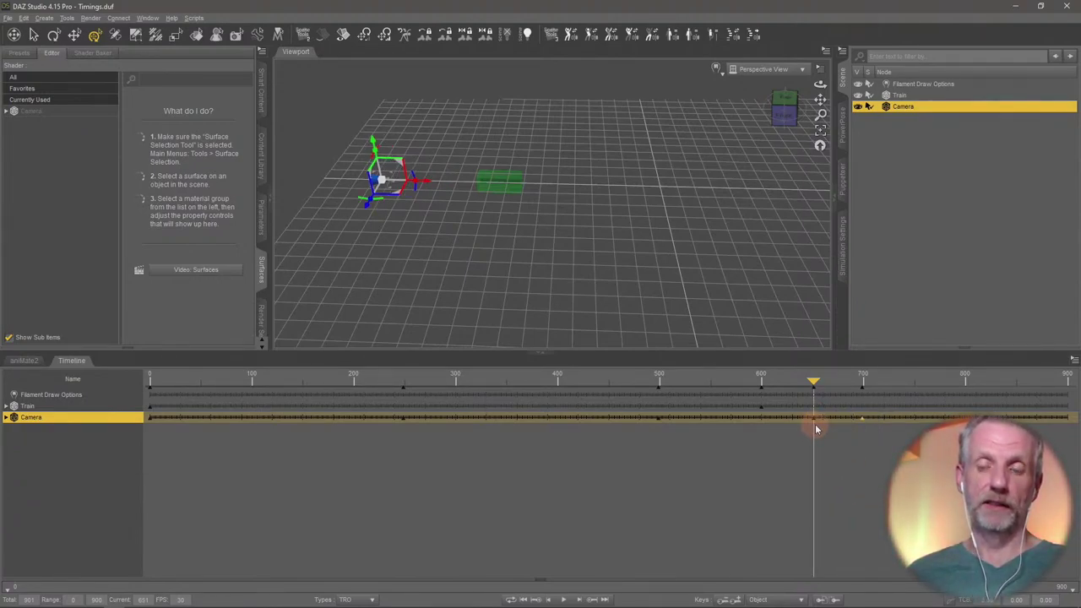
# - Try to delete the Camera's selected keyframe at frame 700
pyautogui.click(863, 418)
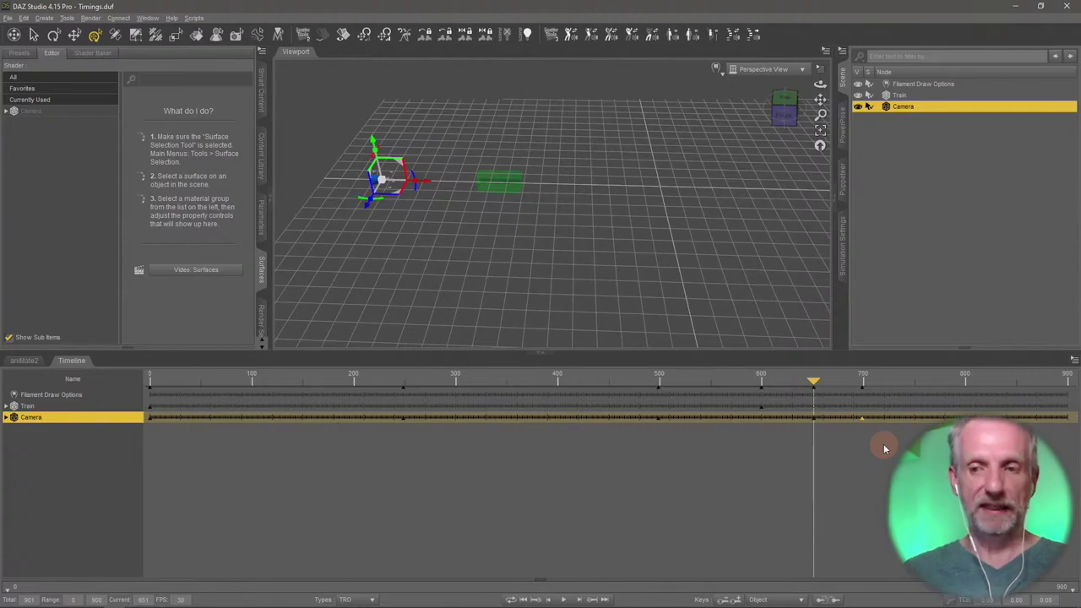
pyautogui.click(856, 397)
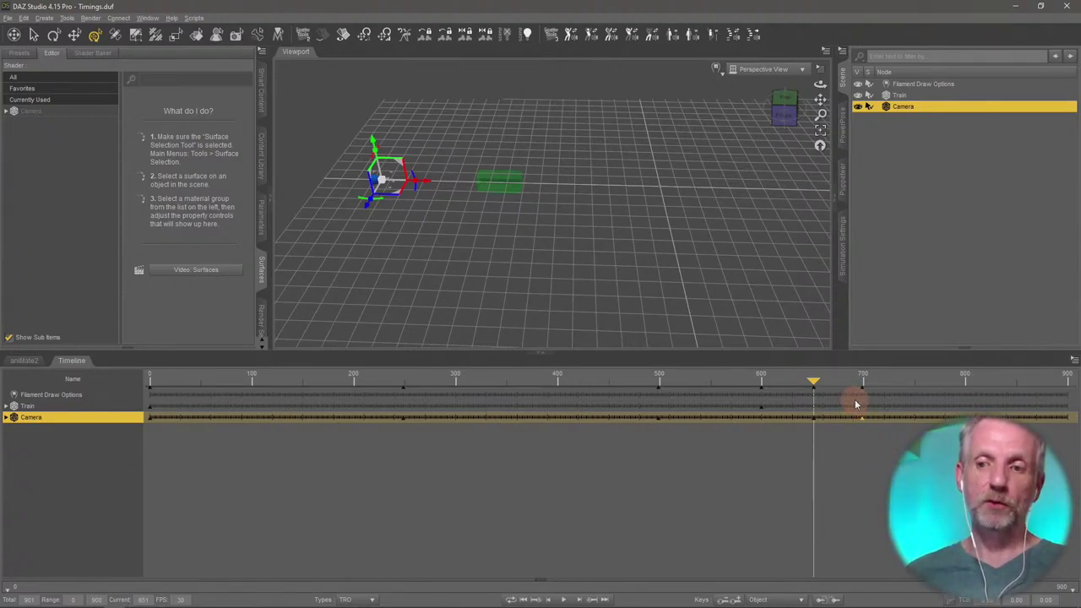
pyautogui.click(860, 418)
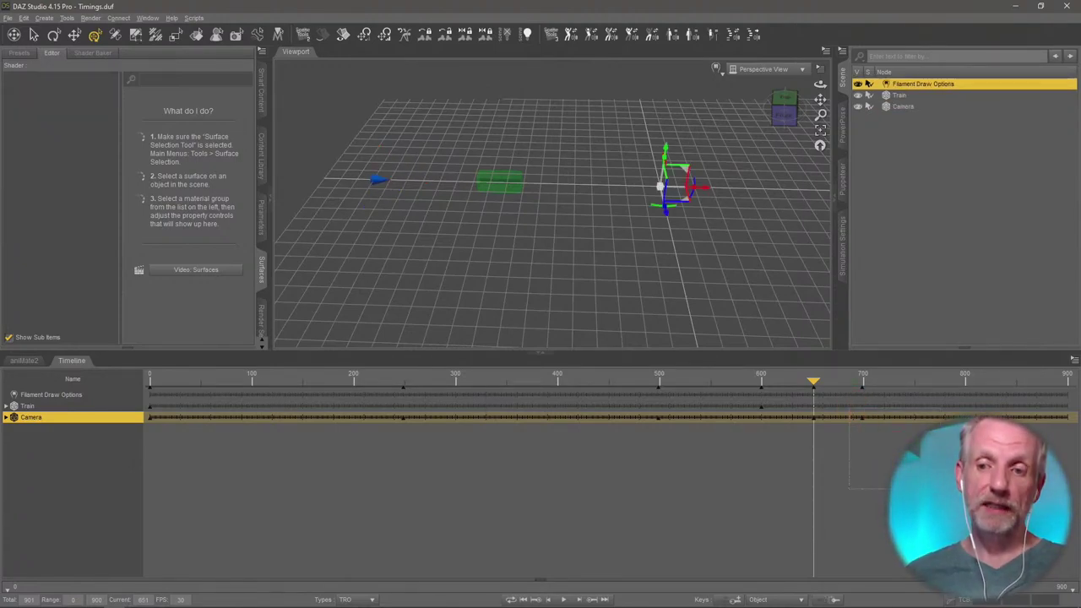
pyautogui.rightClick(862, 419)
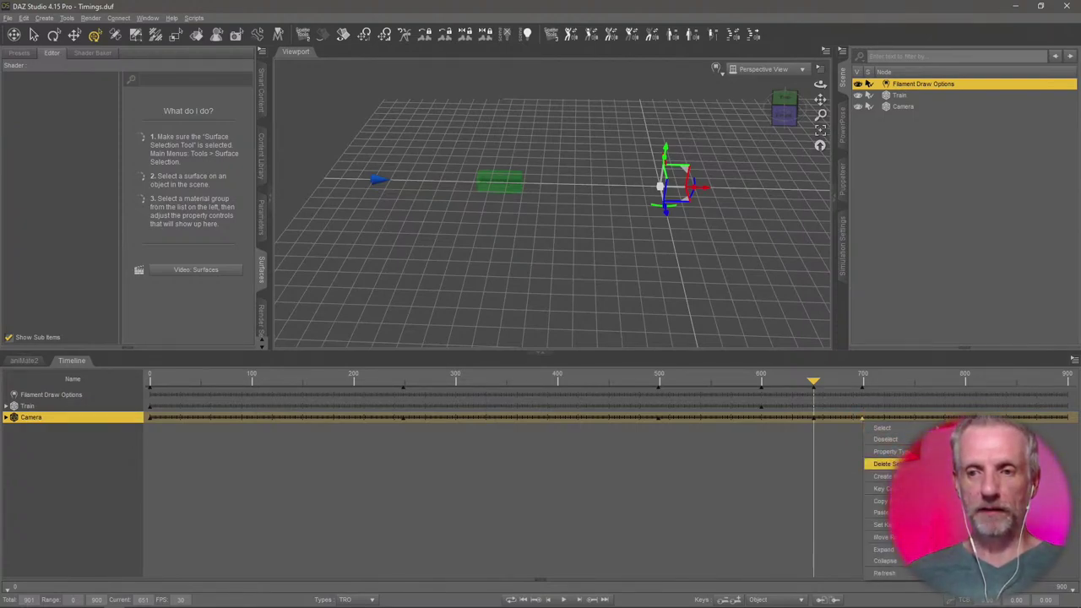
pyautogui.click(883, 463)
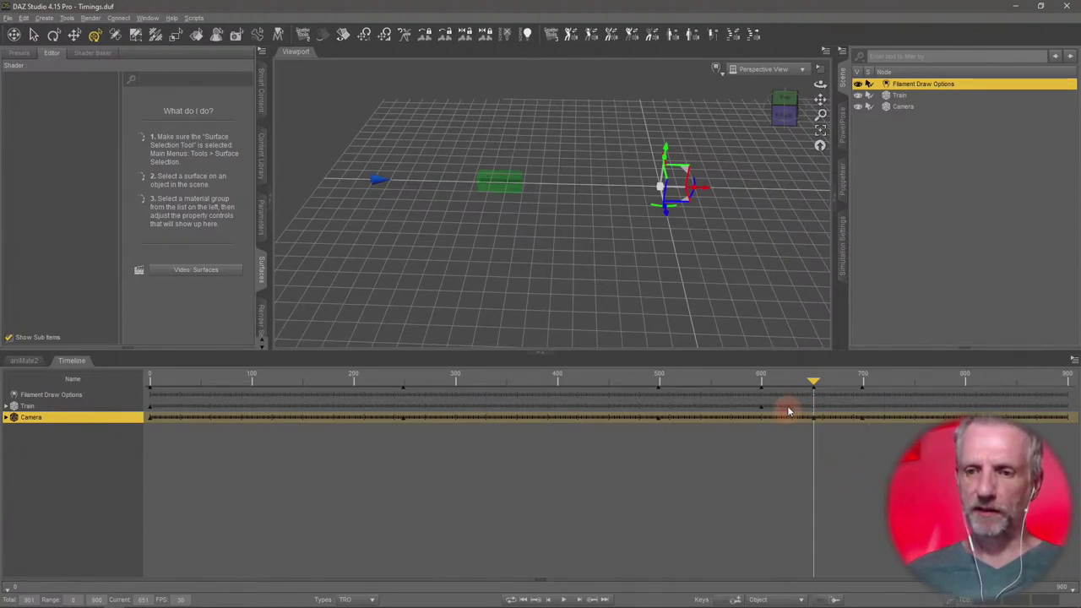
# - Delete the Camera's pasted keyframe at frame 651, and return to frame 0 with the Camera selected
pyautogui.rightClick(813, 421)
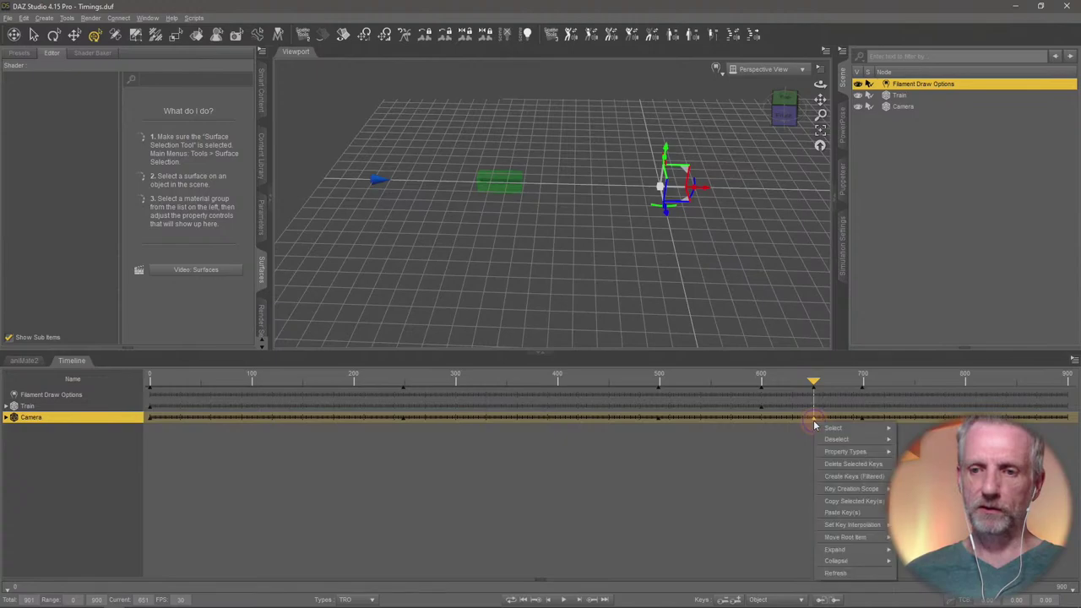
pyautogui.click(878, 463)
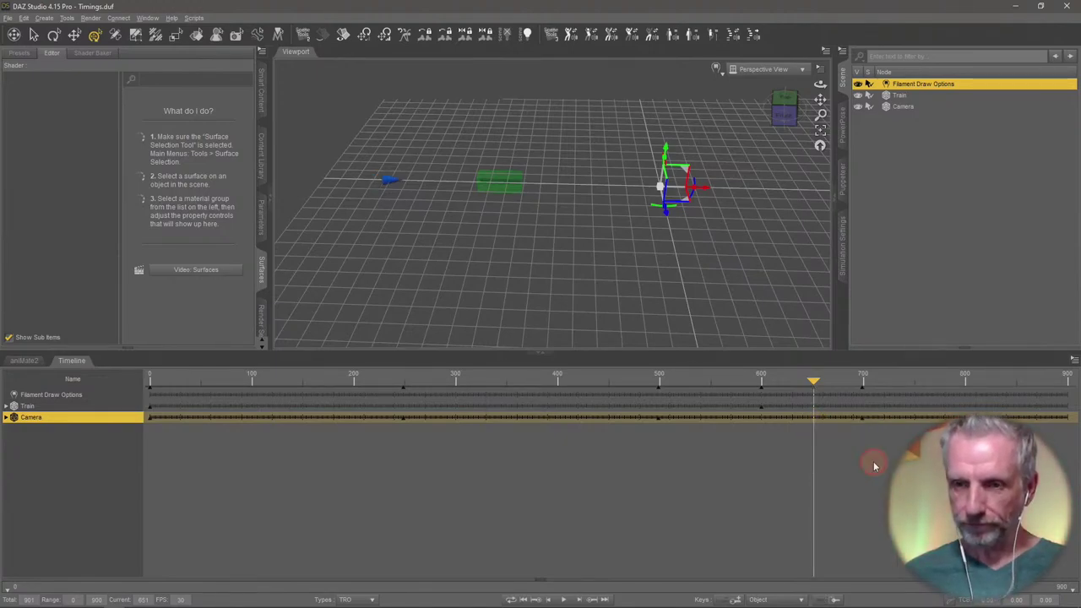
pyautogui.moveTo(819, 397); pyautogui.dragTo(33, 335)
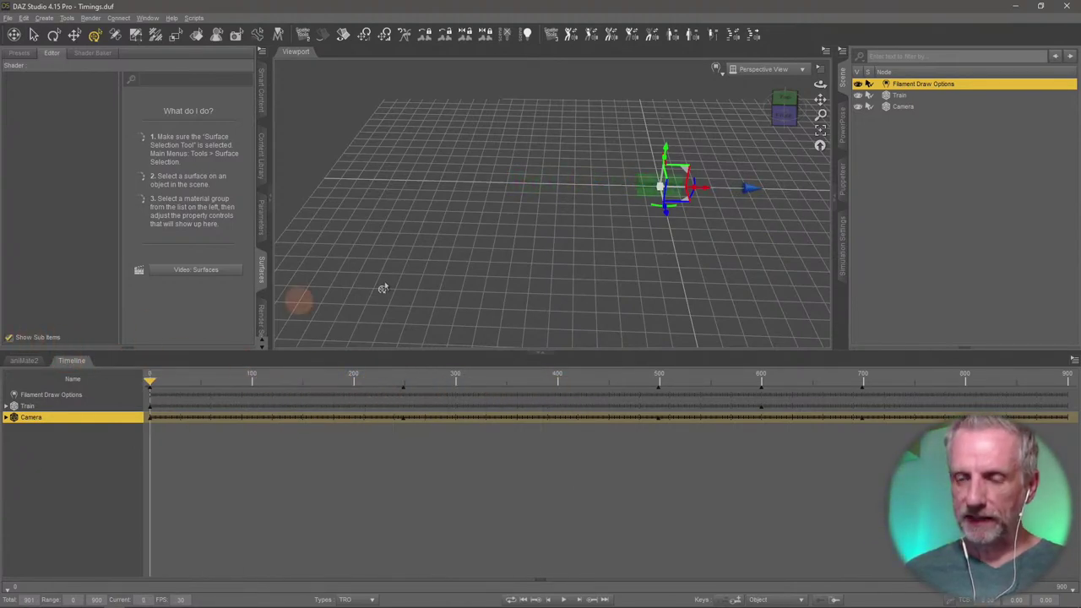
pyautogui.click(919, 106)
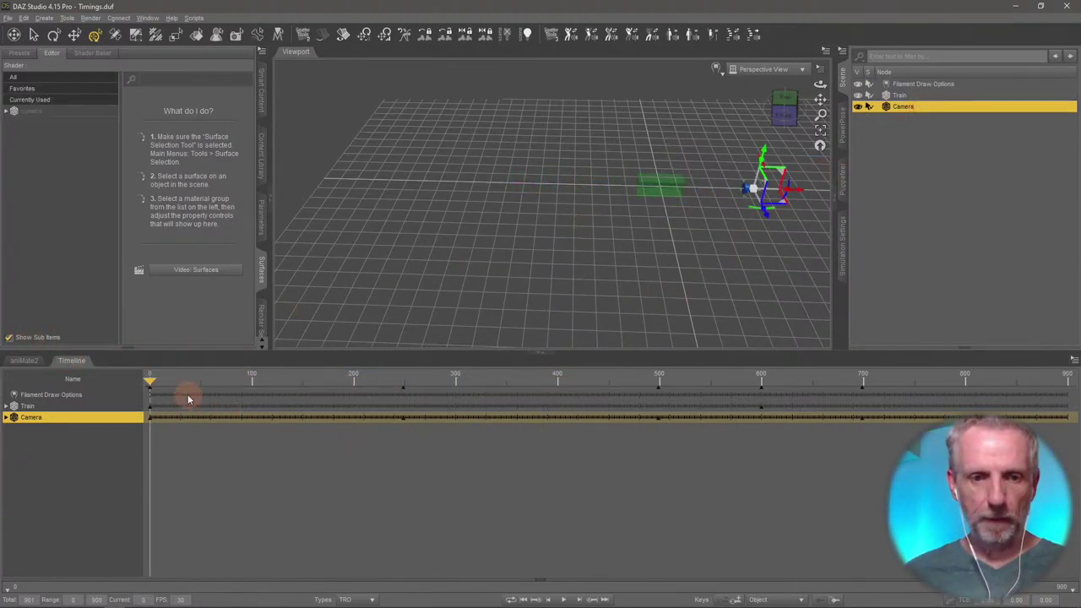
pyautogui.moveTo(154, 385); pyautogui.dragTo(50, 431)
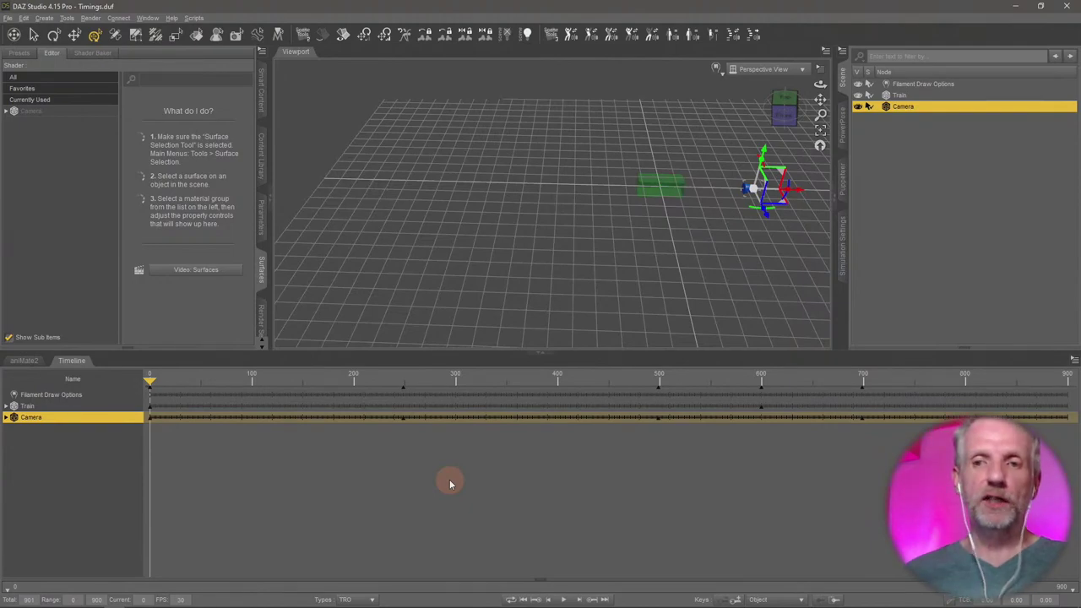
# - Set the key interpolation of the Train's keyframes at frames 0 and 600 to Linear
pyautogui.click(667, 188)
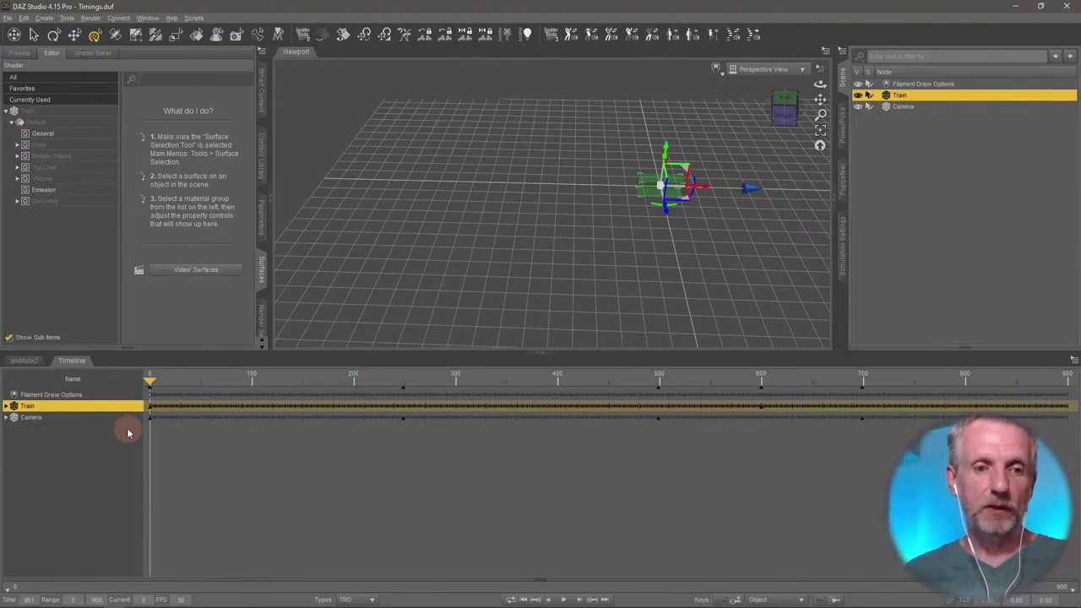
pyautogui.click(6, 406)
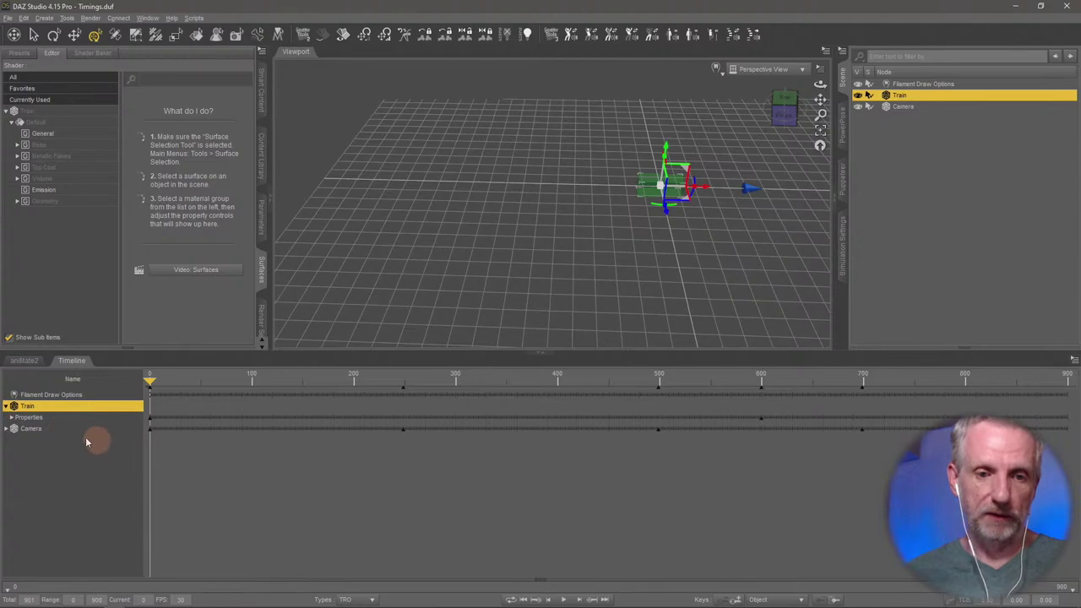
pyautogui.click(5, 406)
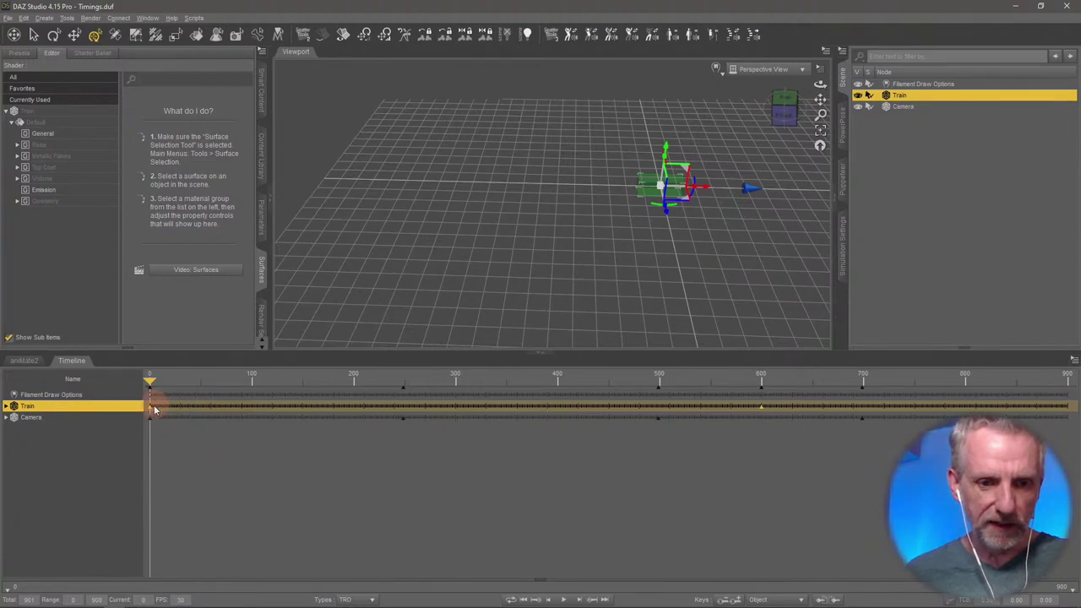
pyautogui.click(761, 408)
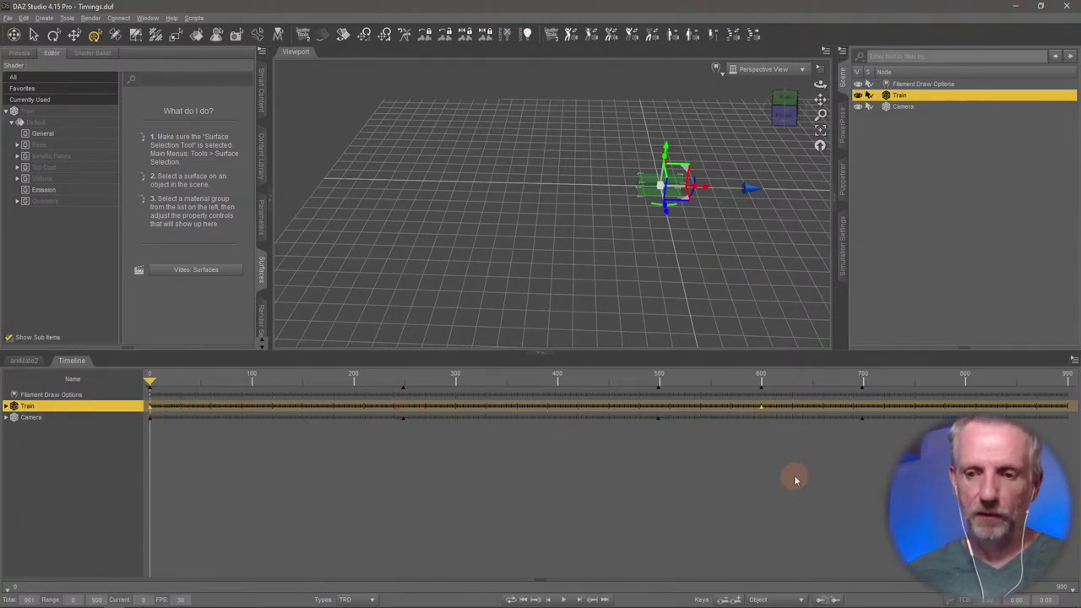
pyautogui.rightClick(762, 409)
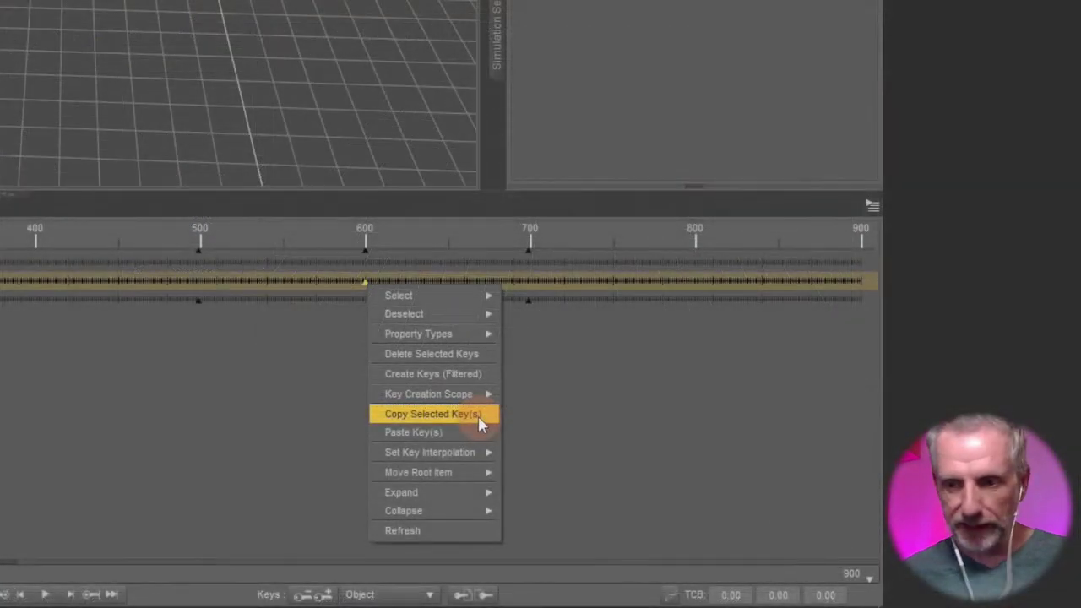
pyautogui.moveTo(826, 514)
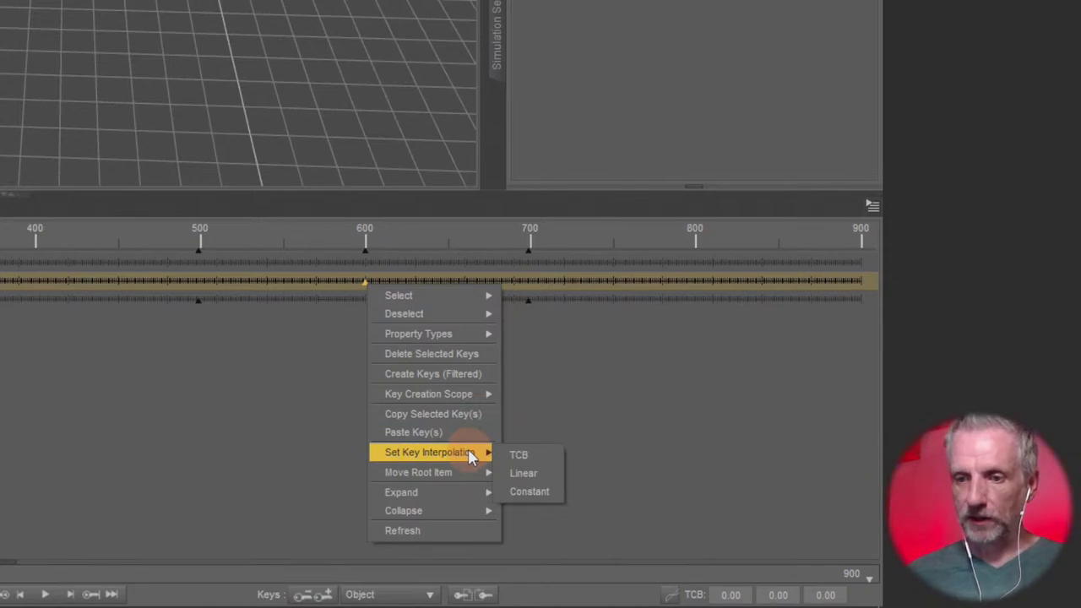
pyautogui.click(546, 478)
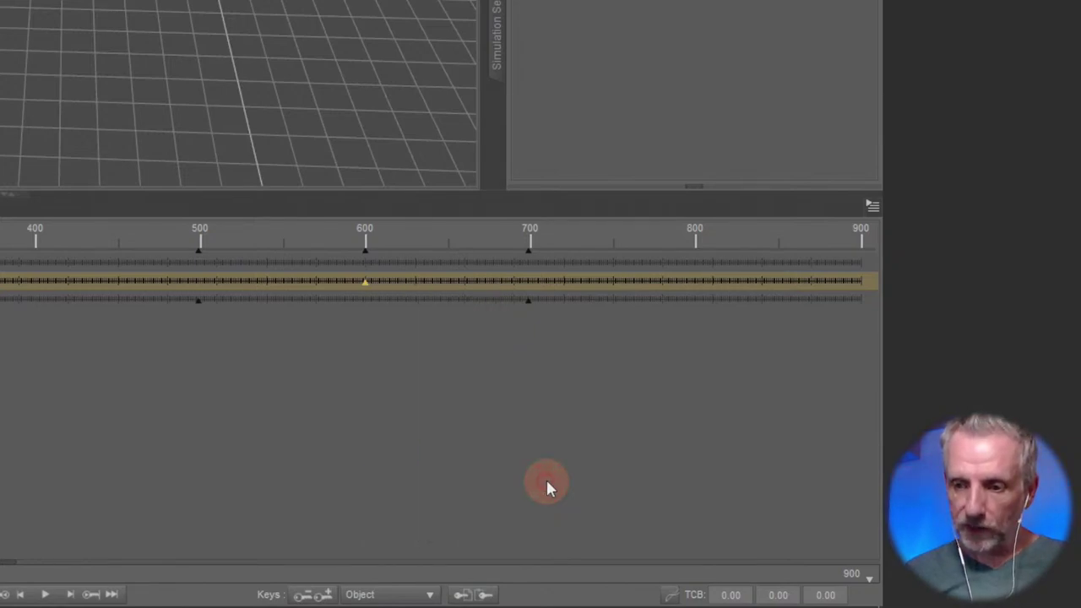
pyautogui.click(675, 597)
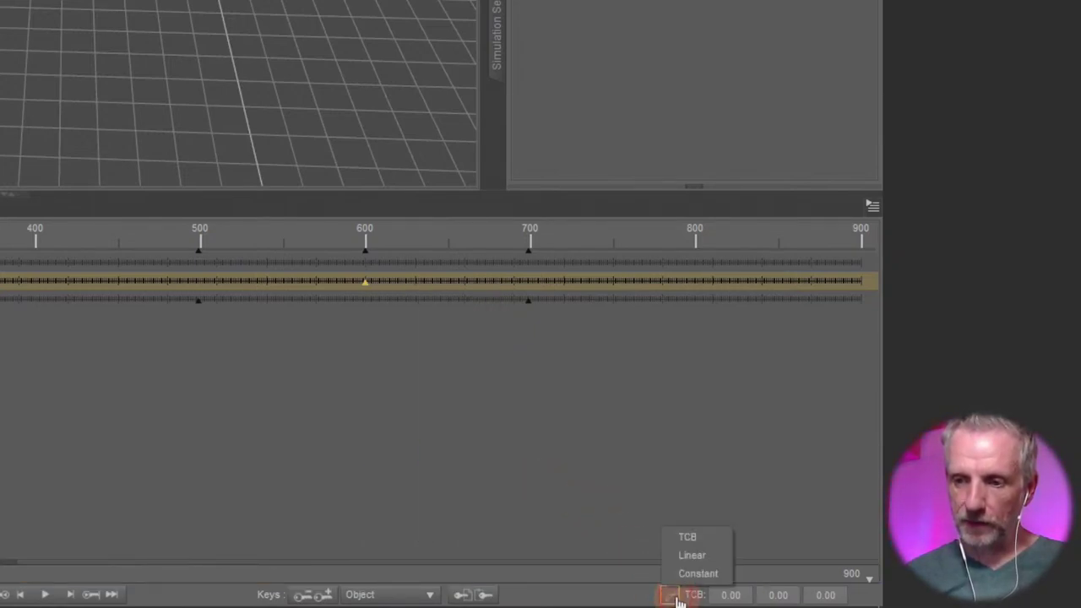
pyautogui.click(709, 557)
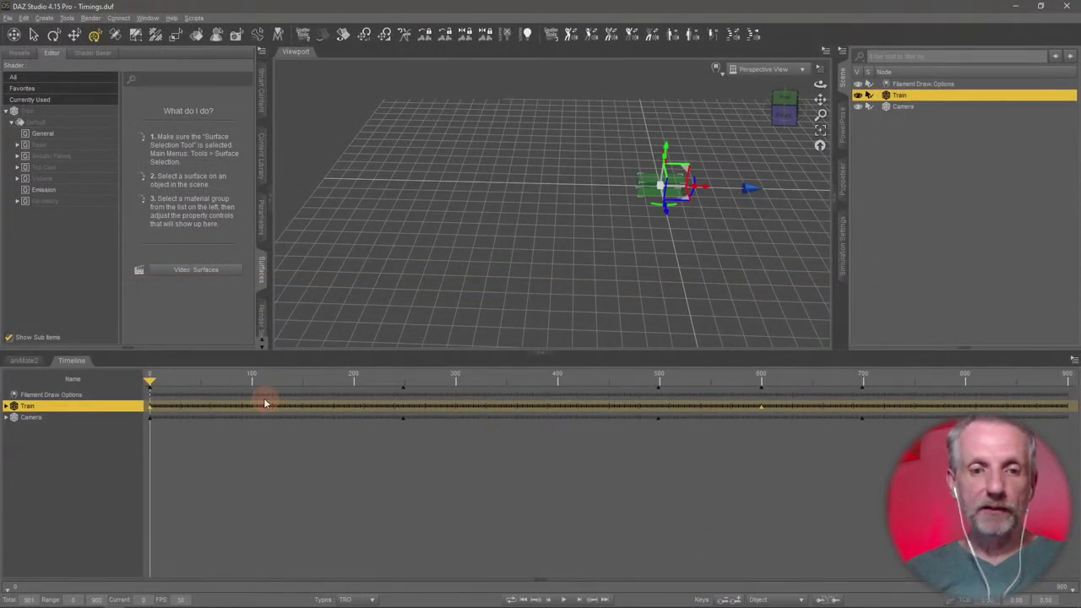
# - Expand the Train's timeline properties down to Translation to examine the keyframes on its X, Y and Z Translate tracks
pyautogui.click(6, 407)
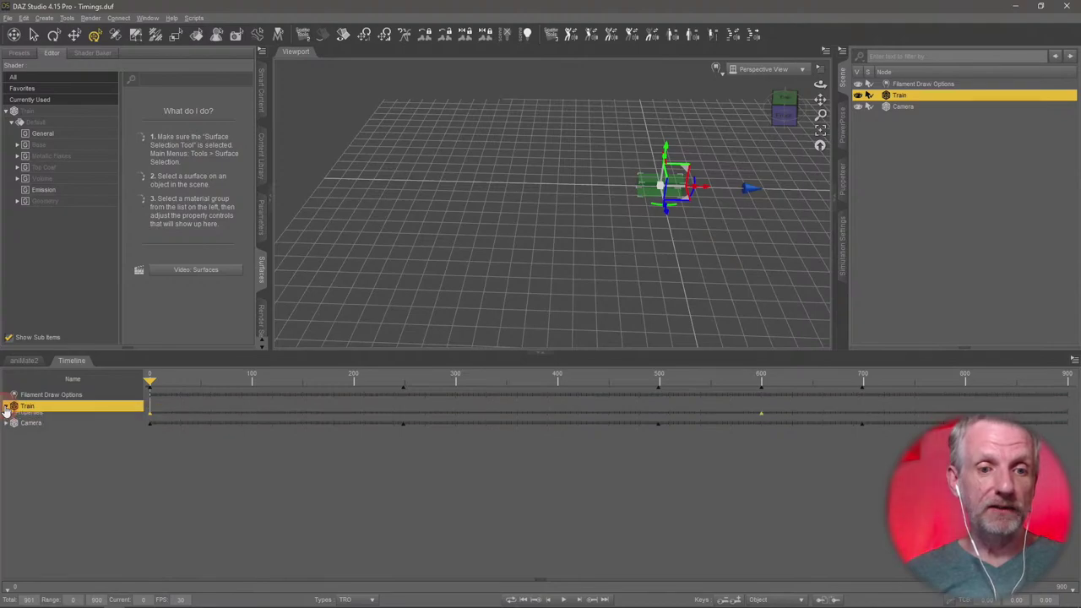
pyautogui.click(11, 417)
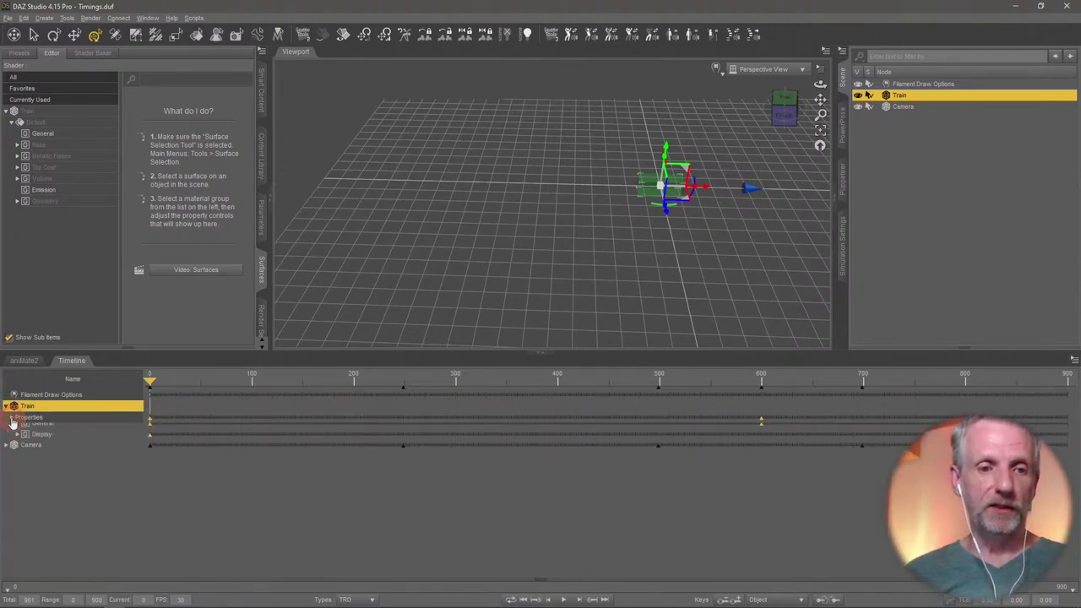
pyautogui.click(17, 429)
pyautogui.click(22, 440)
pyautogui.click(28, 451)
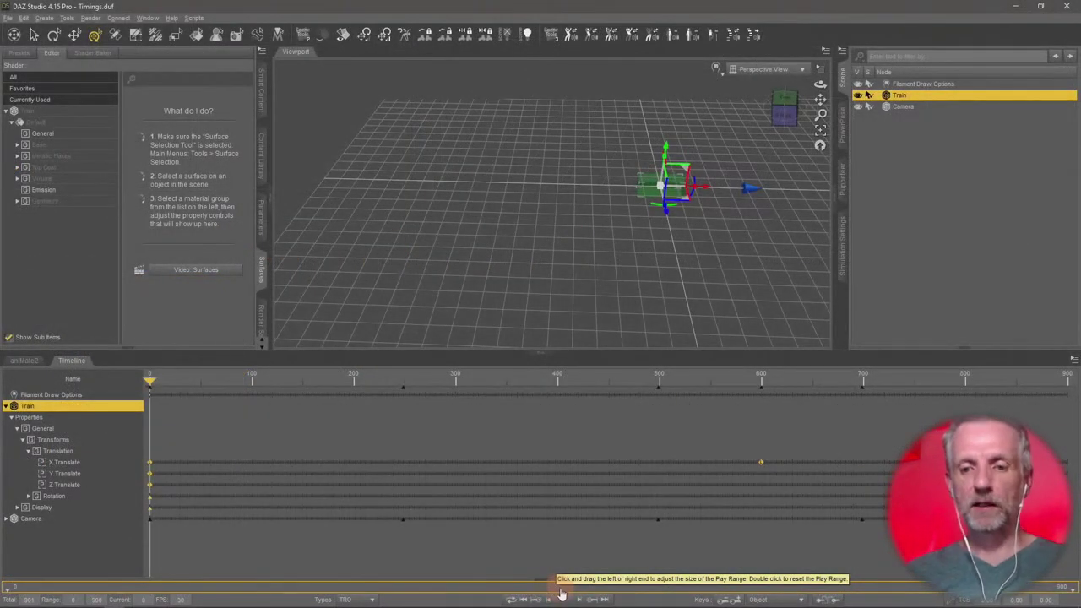
# - Play back the animation and stop it, move back to frame 482 and collapse the Train's timeline properties
pyautogui.click(564, 600)
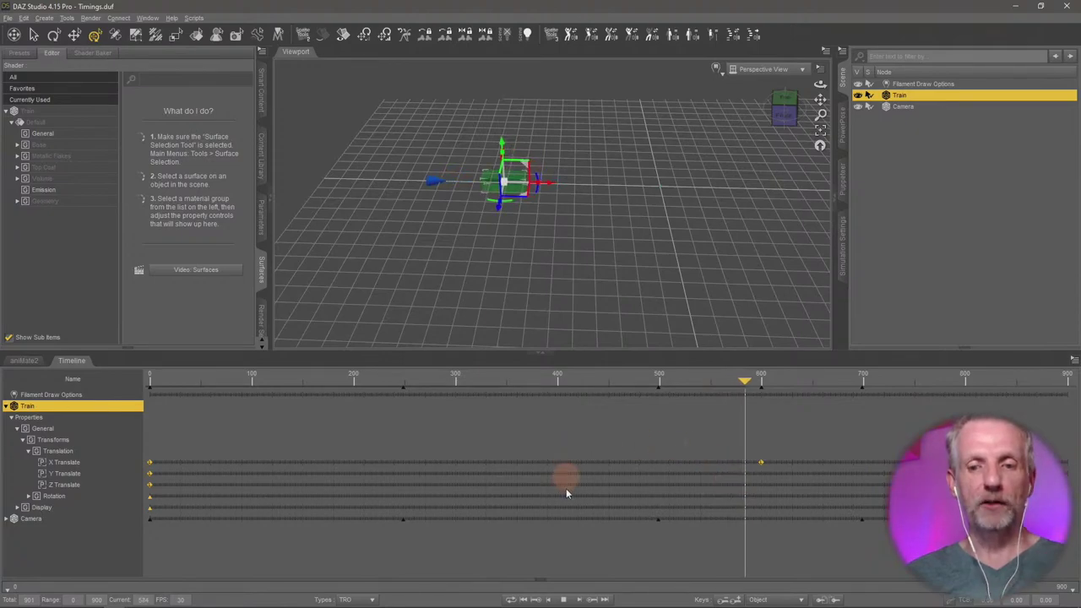
pyautogui.click(563, 599)
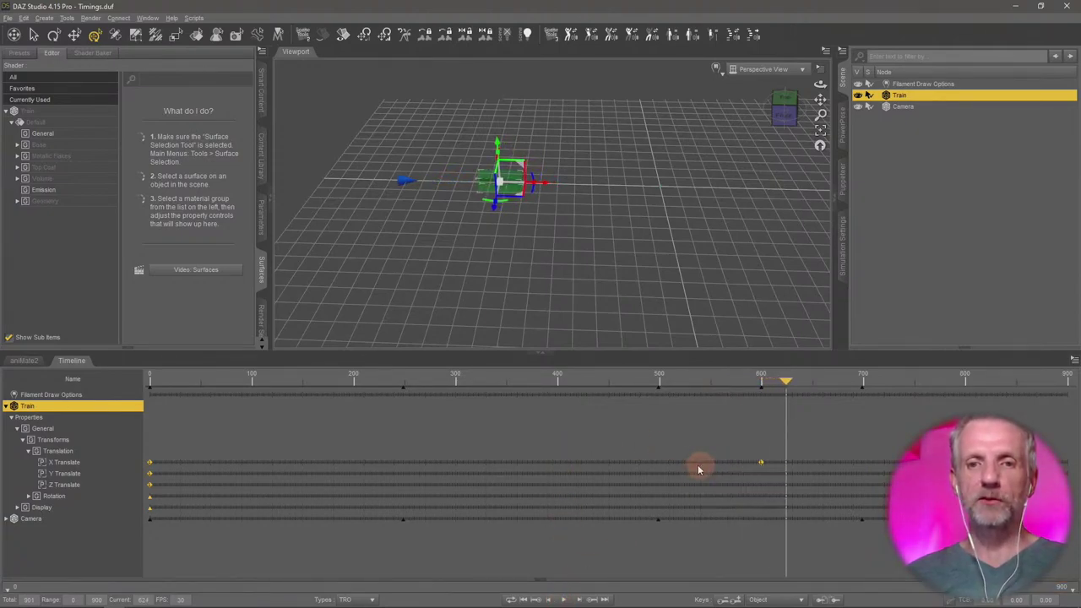
pyautogui.moveTo(788, 385); pyautogui.dragTo(636, 411)
pyautogui.click(6, 407)
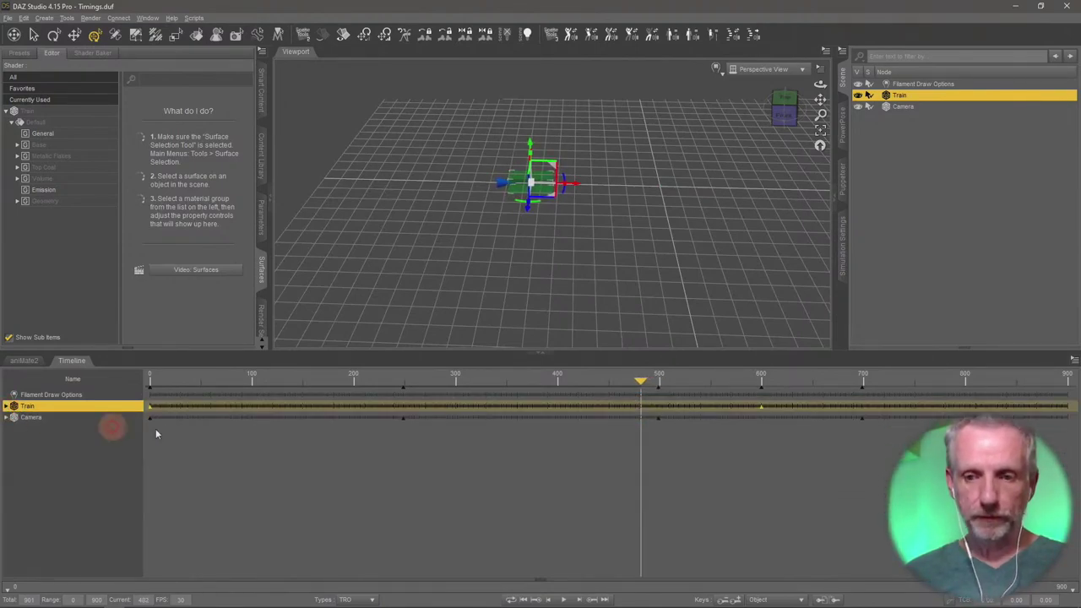
# - Scrub the timeline to frame 469 to examine the cone inside the Train, and select the Camera
pyautogui.moveTo(639, 382)
pyautogui.mouseDown()
pyautogui.moveTo(654, 382)
pyautogui.moveTo(640, 390)
pyautogui.moveTo(652, 394)
pyautogui.moveTo(623, 390)
pyautogui.moveTo(652, 389)
pyautogui.mouseUp()
pyautogui.moveTo(449, 175); pyautogui.dragTo(448, 174)
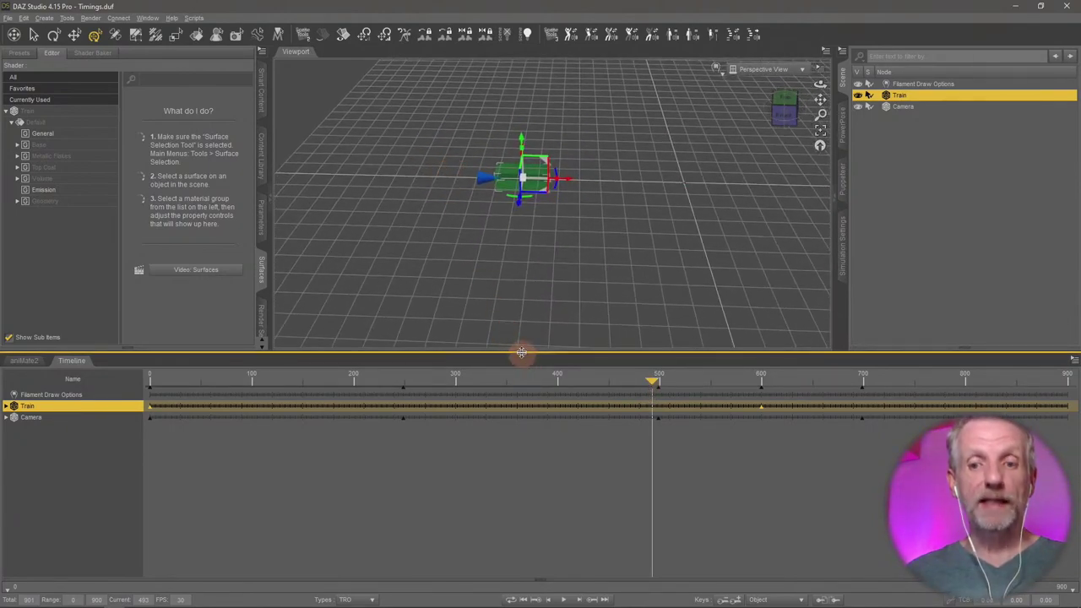
pyautogui.moveTo(652, 386); pyautogui.dragTo(627, 382)
pyautogui.click(917, 109)
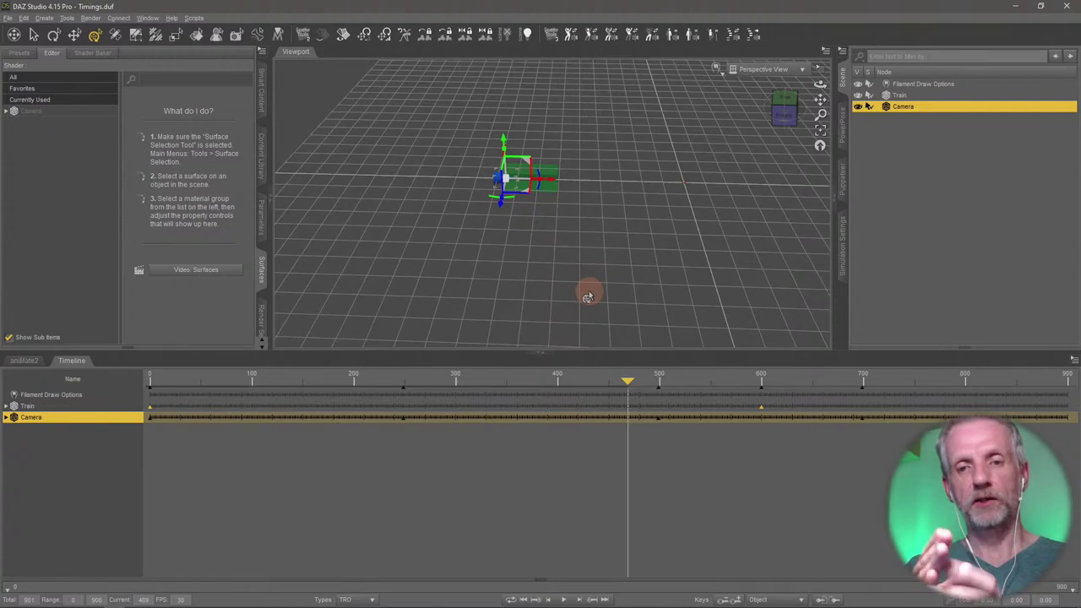
# - Advance a few frames one at a time and skip to the Camera's keyframe at frame 499 to inspect its position in the Train
pyautogui.click(581, 602)
pyautogui.click(581, 602)
pyautogui.click(581, 601)
pyautogui.click(581, 601)
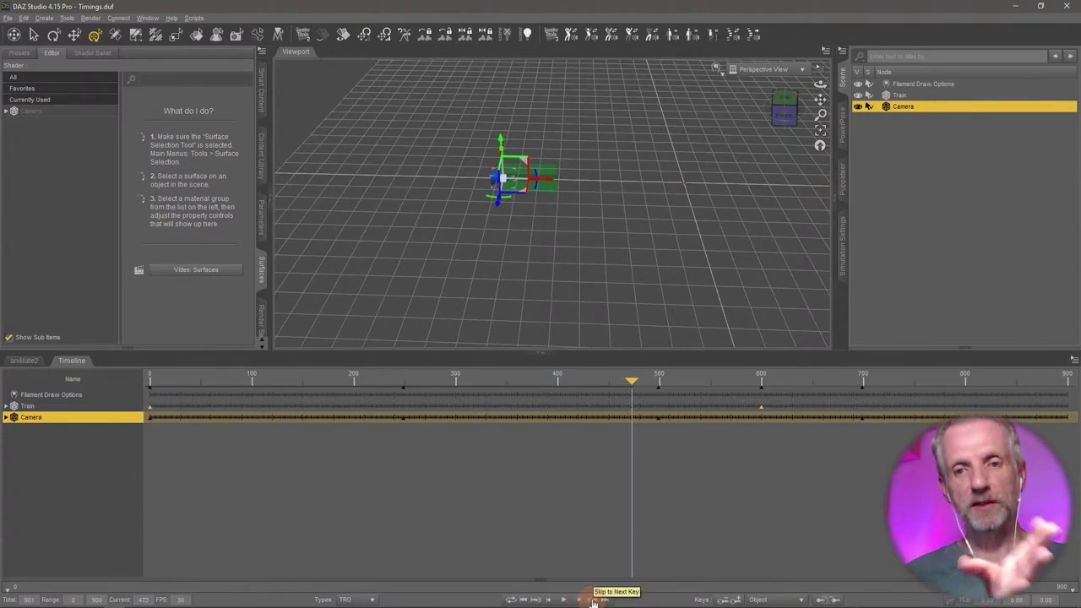
pyautogui.click(594, 602)
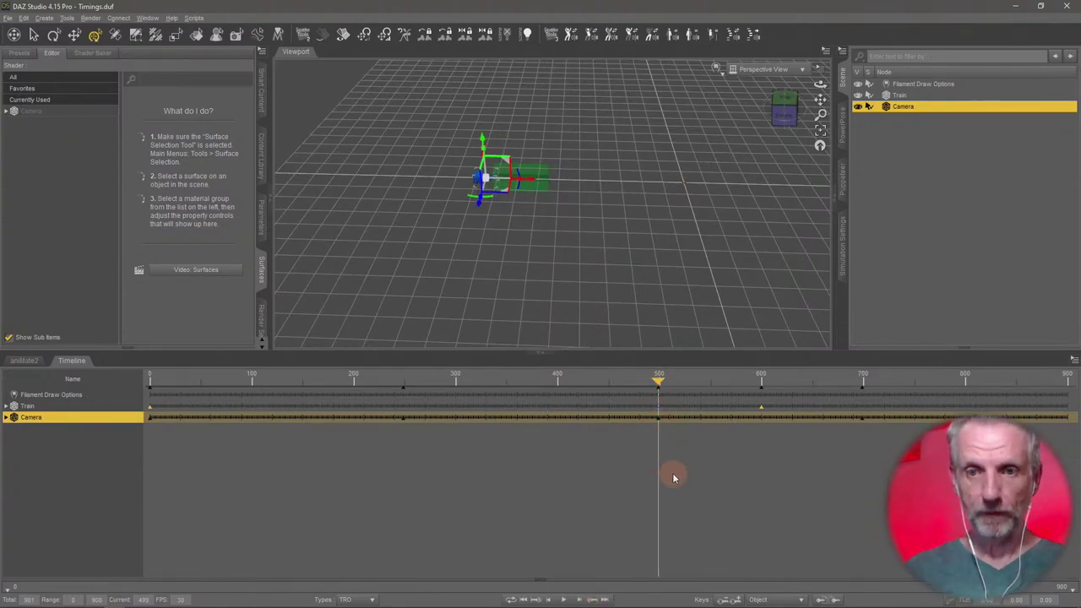
pyautogui.moveTo(548, 194); pyautogui.dragTo(492, 165)
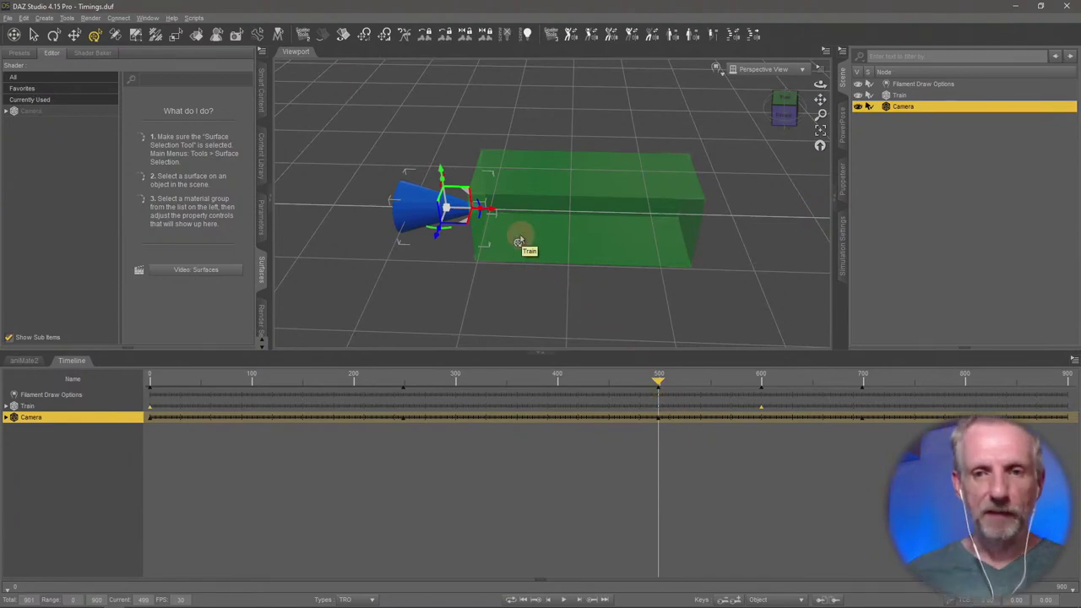
# - Move the Camera along X into the Train at frame 499, and play back the animation from frame 0
pyautogui.moveTo(490, 215); pyautogui.dragTo(564, 224)
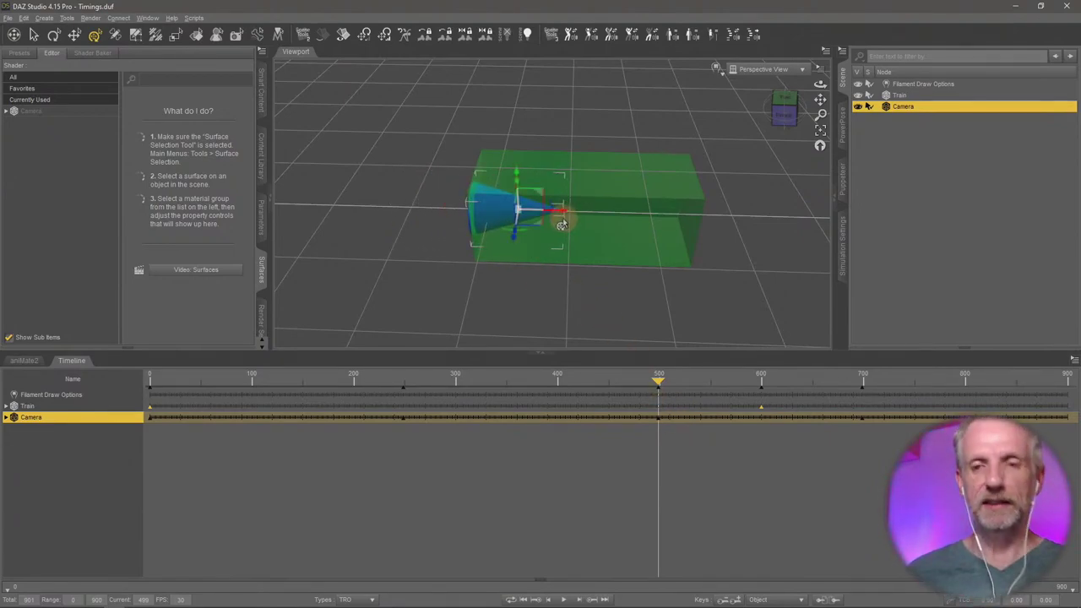
pyautogui.moveTo(660, 386); pyautogui.dragTo(521, 385)
pyautogui.moveTo(514, 295); pyautogui.dragTo(515, 291)
pyautogui.moveTo(526, 397); pyautogui.dragTo(47, 422)
pyautogui.moveTo(561, 200); pyautogui.dragTo(561, 199)
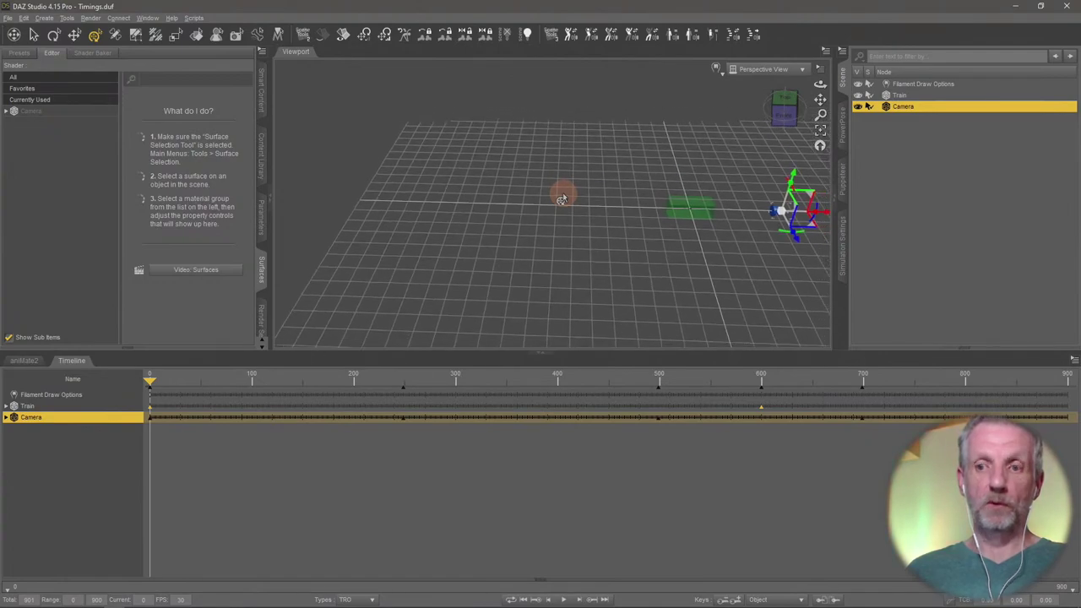
pyautogui.click(565, 600)
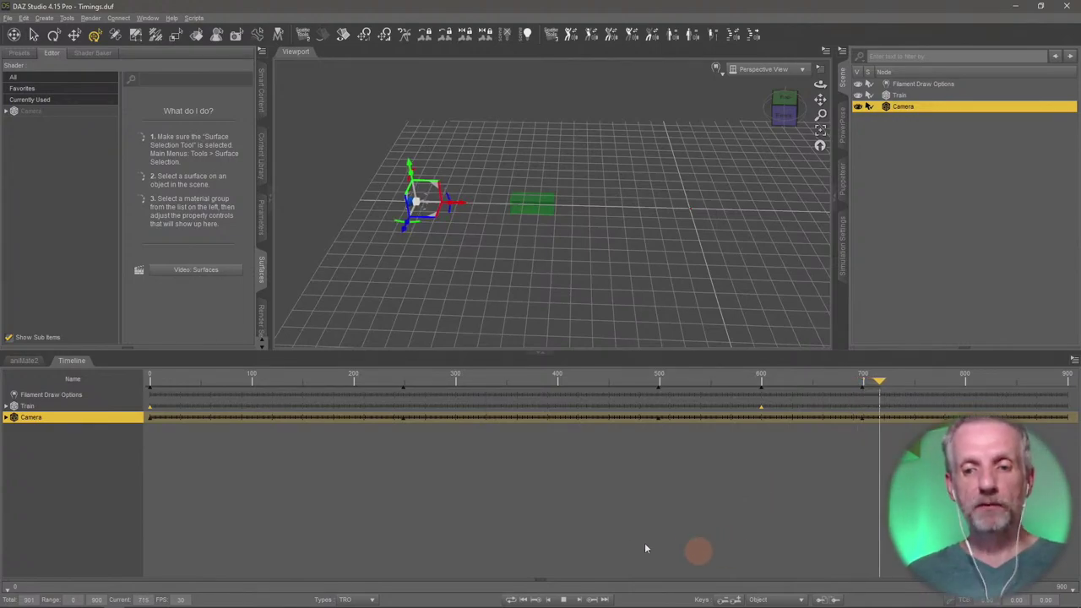
pyautogui.click(563, 599)
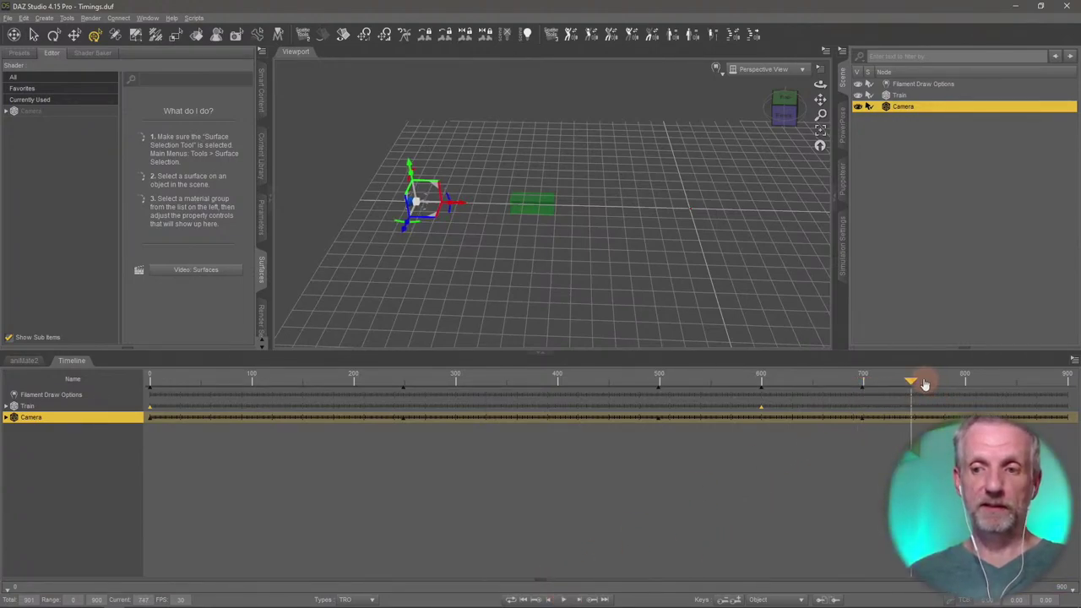
# - Go to the Camera's keyframe at frame 249 and move the cone along X to the Train's near entrance
pyautogui.moveTo(912, 384); pyautogui.dragTo(402, 380)
pyautogui.hotkey('ctrl', 'f')
pyautogui.scroll(-5, 476, 254)
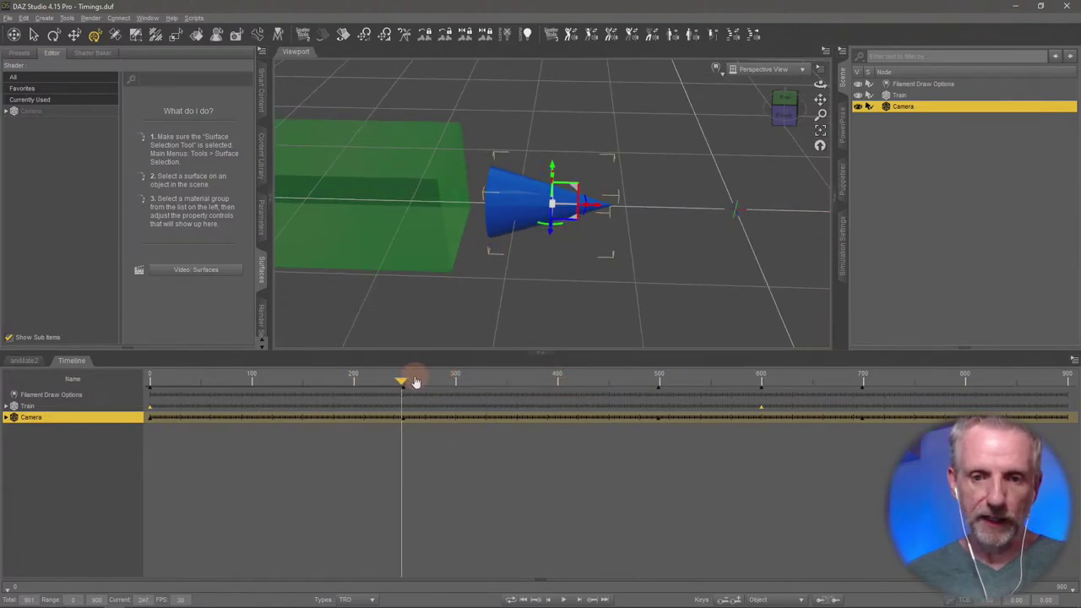
pyautogui.moveTo(403, 384); pyautogui.dragTo(375, 384)
pyautogui.scroll(-3, 416, 218)
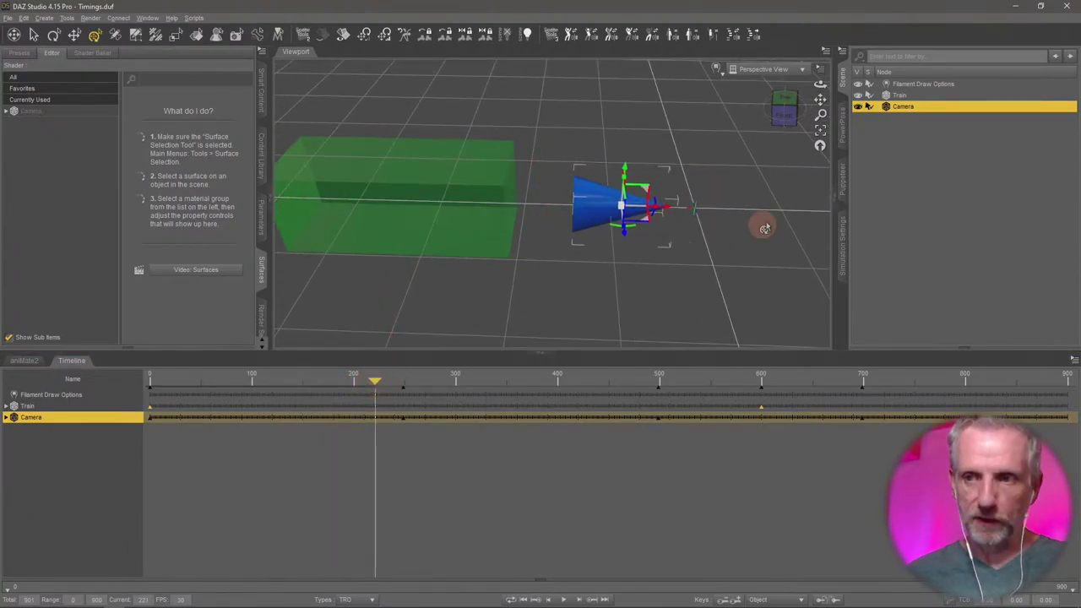
pyautogui.click(590, 599)
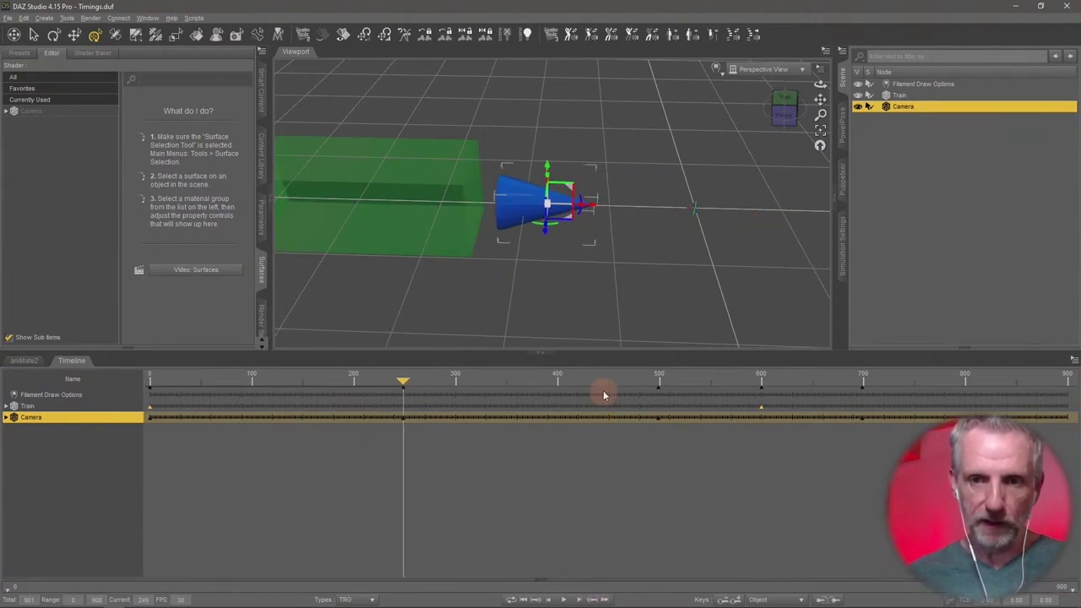
pyautogui.moveTo(593, 211); pyautogui.dragTo(557, 210)
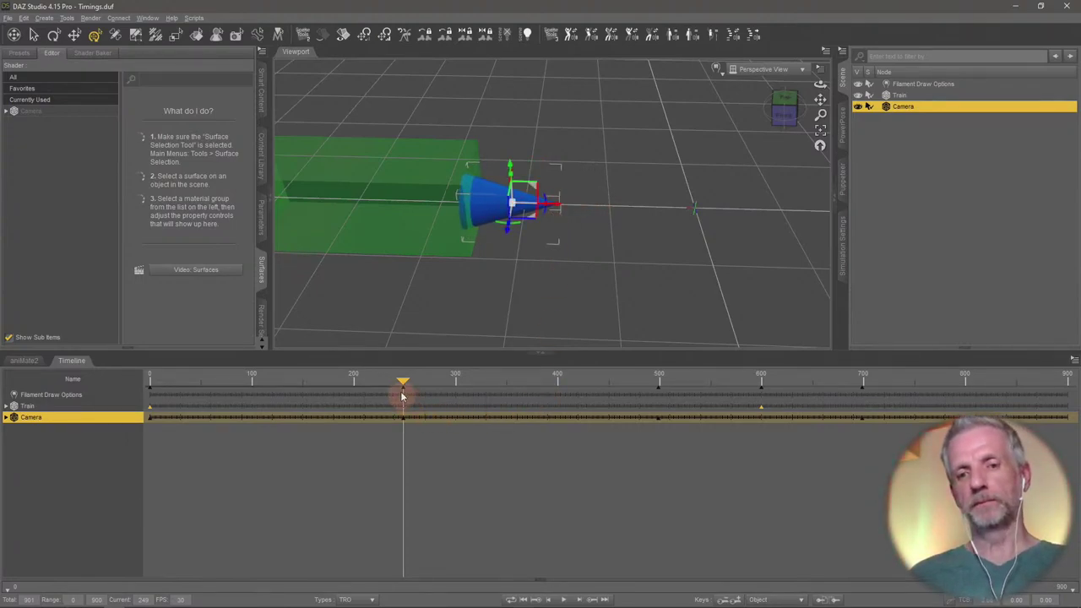
# - Rewind to frame 0 and play back the animation to check the cone's entry into and stay in the Train
pyautogui.moveTo(403, 386); pyautogui.dragTo(133, 389)
pyautogui.scroll(-10, 383, 196)
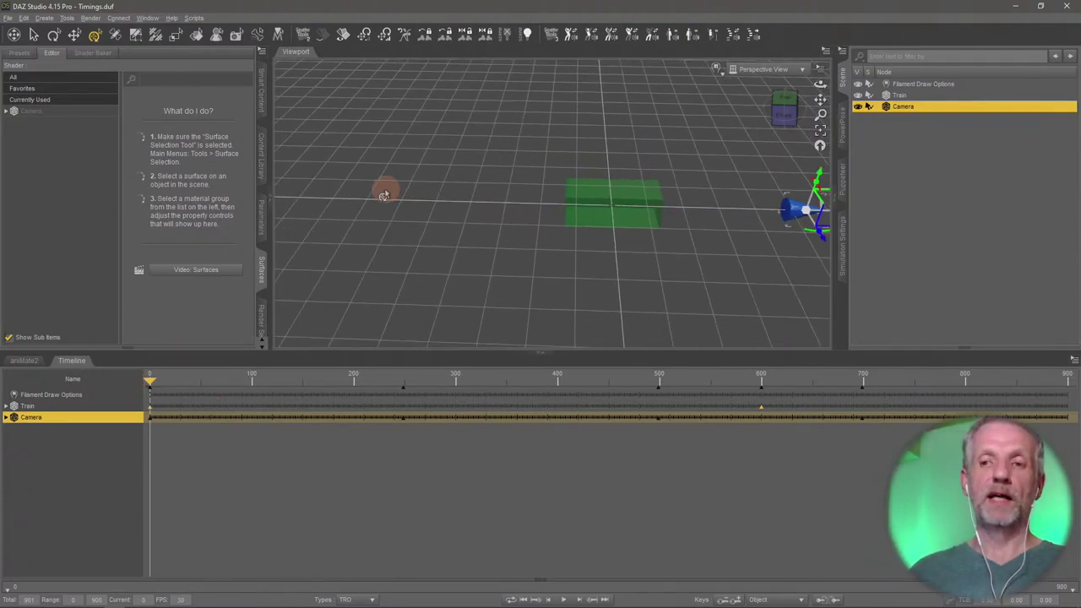
pyautogui.scroll(-2, 384, 196)
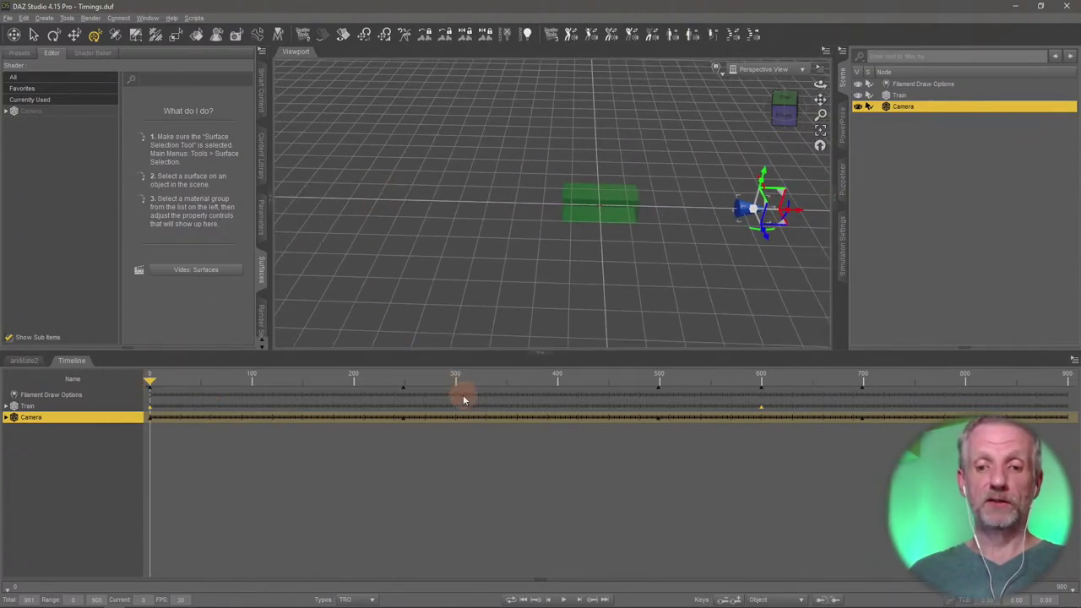
pyautogui.click(563, 601)
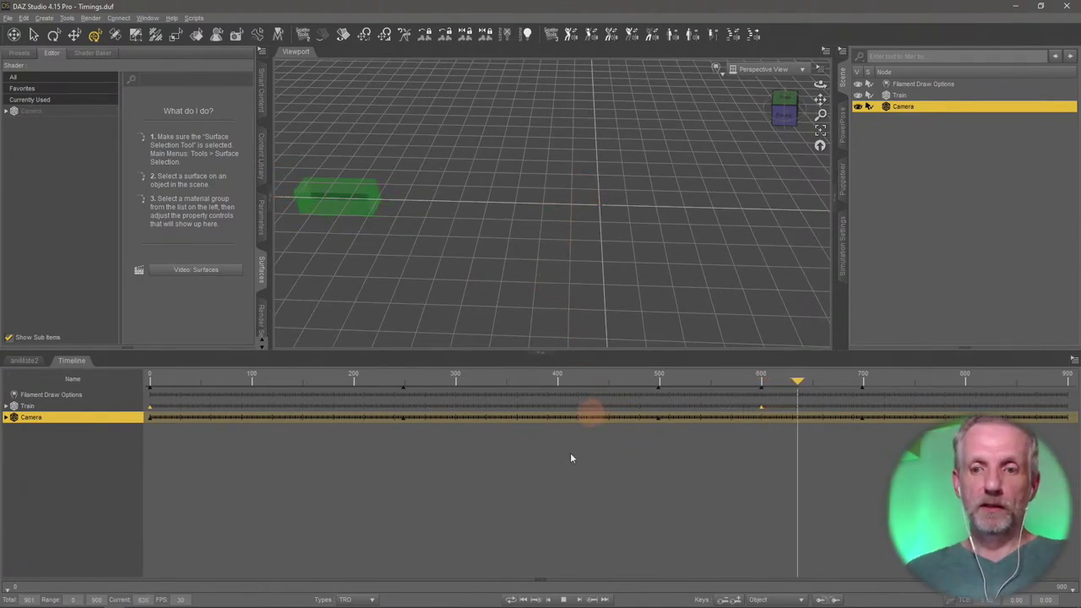
pyautogui.click(564, 599)
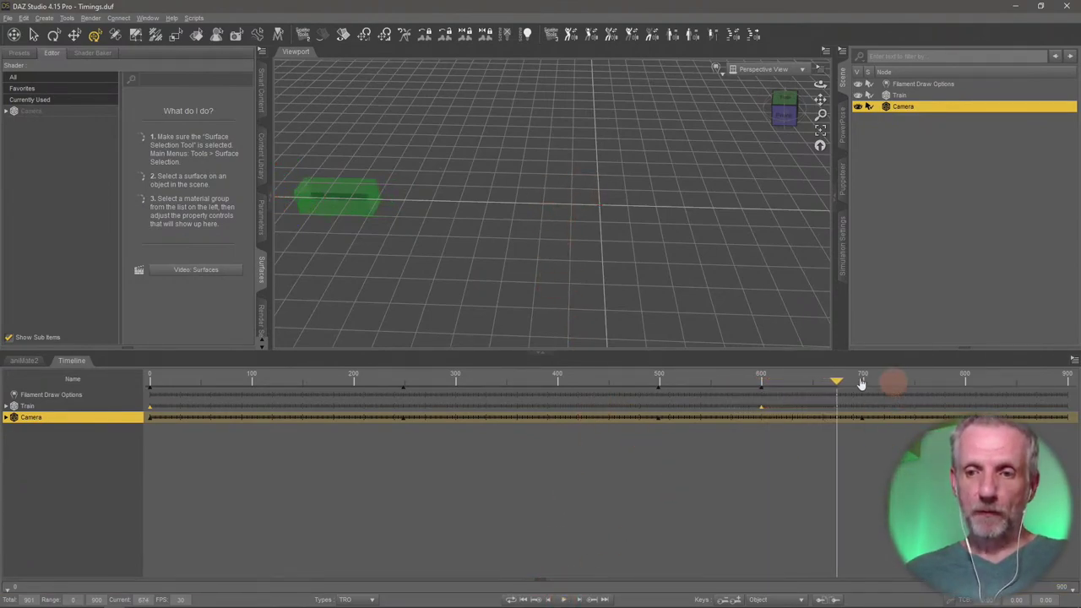
# - Return the timeline to frame 0 and view the Train and Camera from a lower angle
pyautogui.moveTo(837, 382); pyautogui.dragTo(392, 388)
pyautogui.moveTo(285, 410); pyautogui.dragTo(150, 384)
pyautogui.keyDown('alt'); pyautogui.moveTo(456, 330); pyautogui.dragTo(465, 293); pyautogui.keyUp('alt')
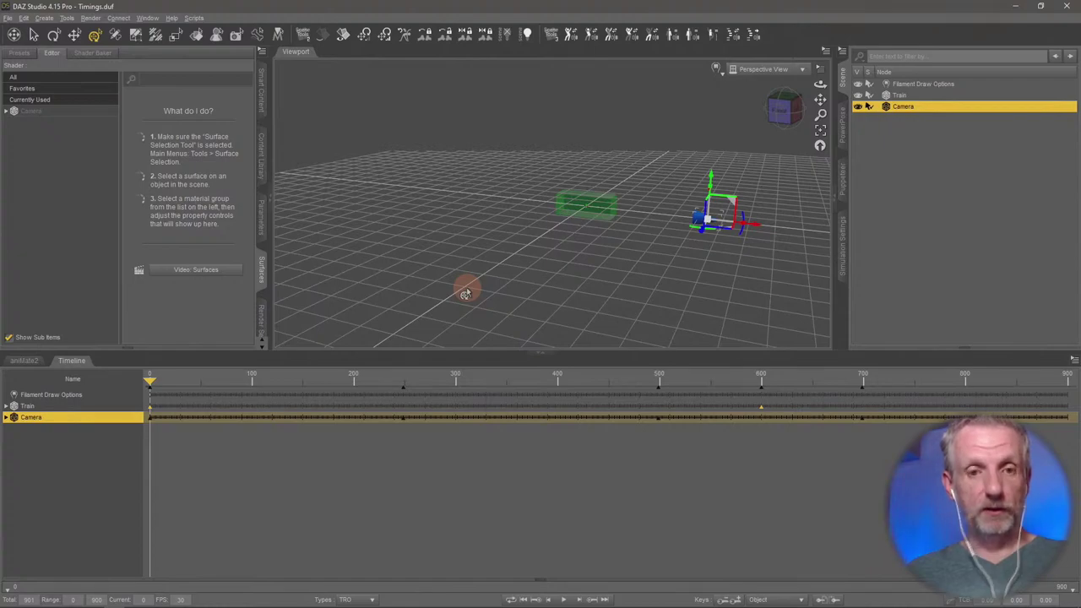
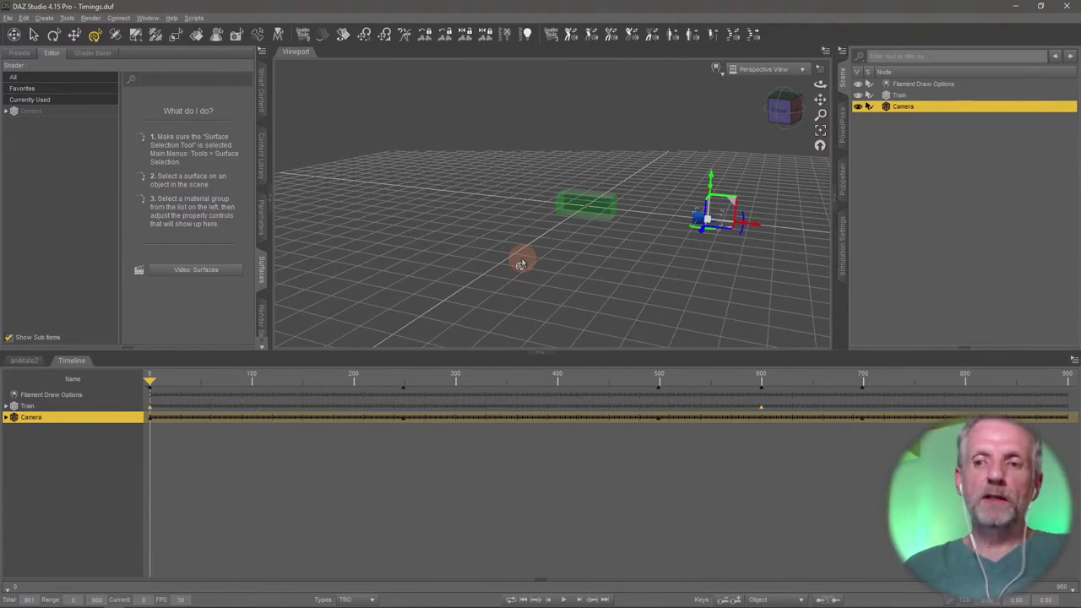
pyautogui.moveTo(151, 384); pyautogui.dragTo(110, 396)
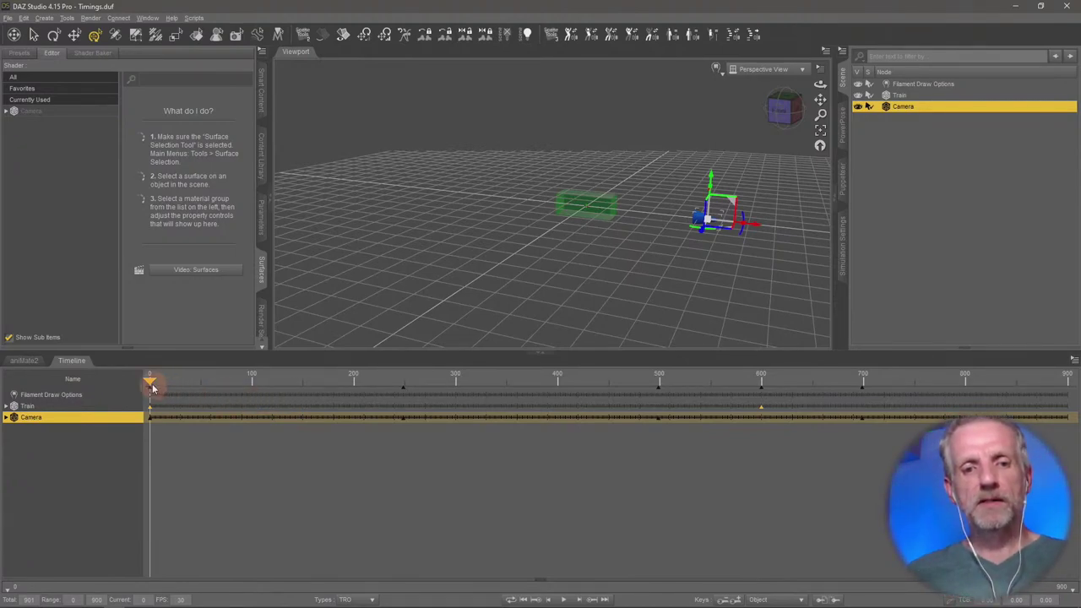
pyautogui.moveTo(150, 384); pyautogui.dragTo(125, 417)
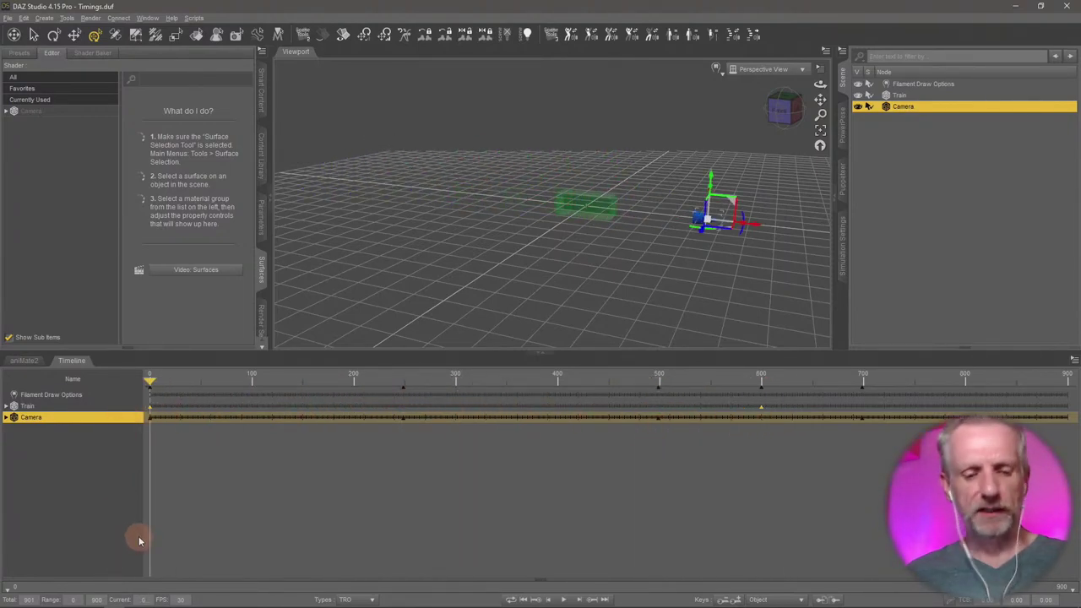
# - Switch to the web browser and log in to the WordPress admin area of versluis.com with the prefilled credentials
pyautogui.click(73, 599)
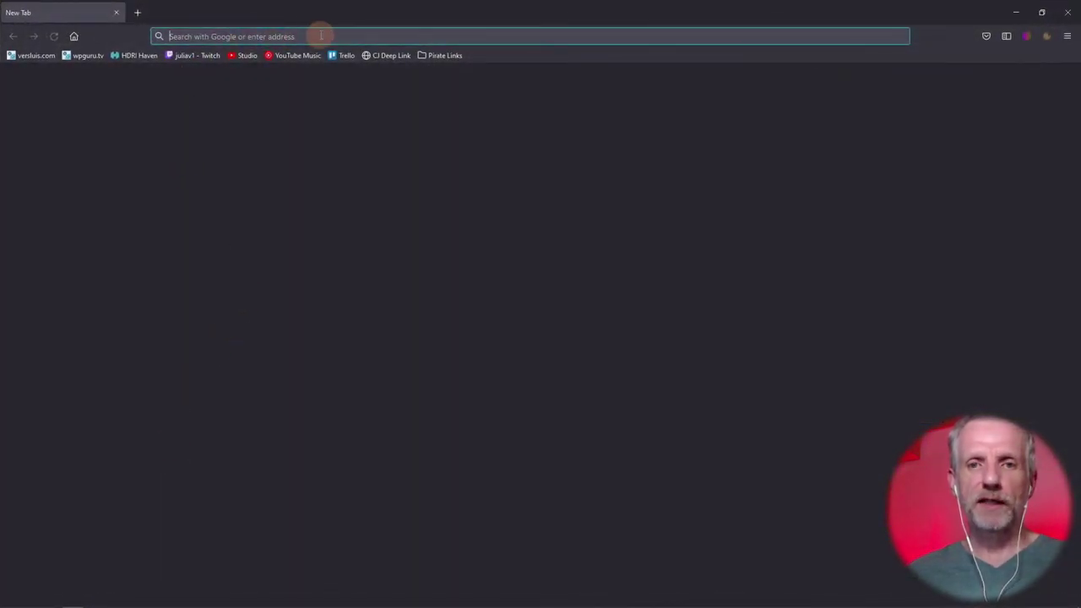
pyautogui.write('versluis.com')
pyautogui.press('Return')
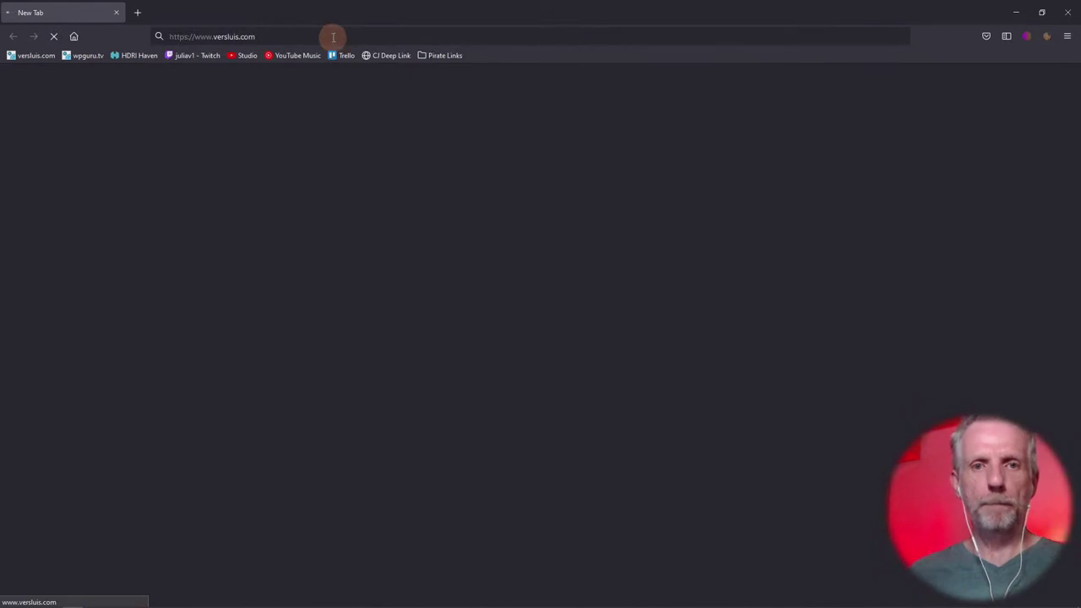
pyautogui.click(422, 35)
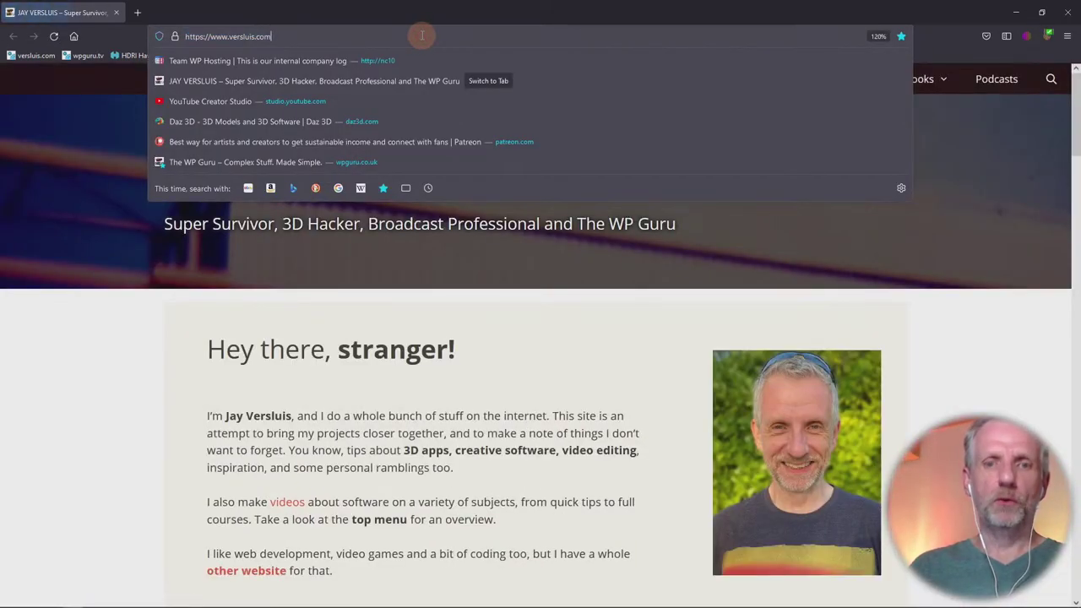
pyautogui.write('/w')
pyautogui.press('Return')
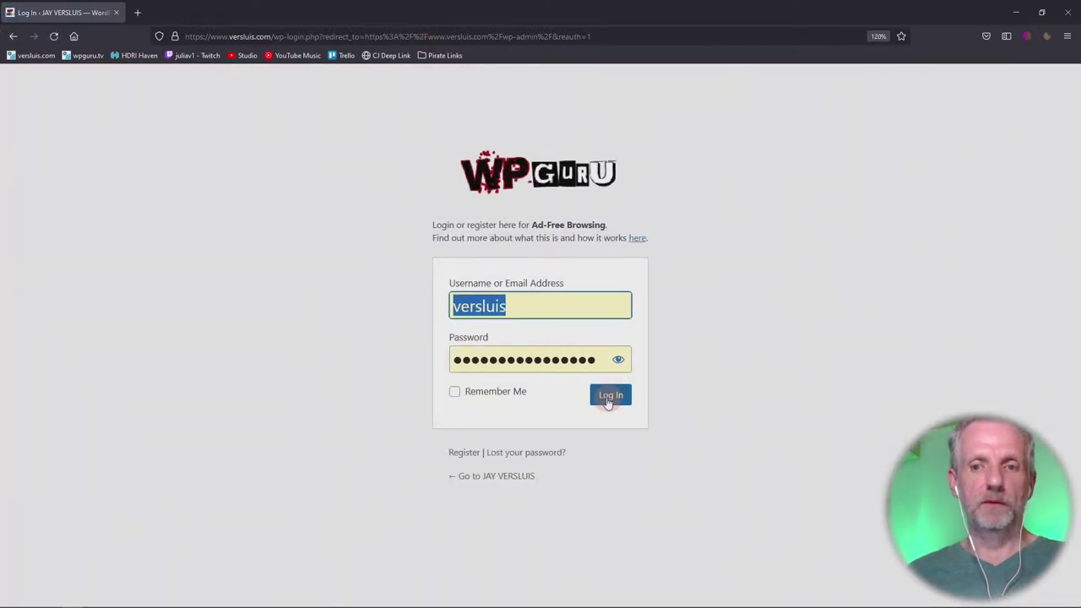
pyautogui.click(609, 397)
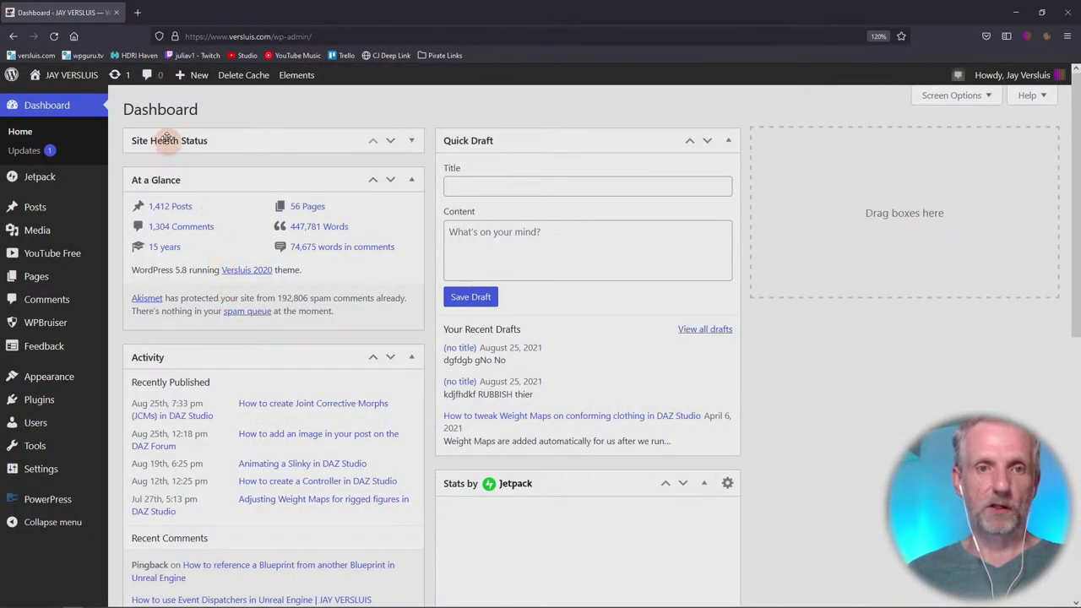
# - Create a new WordPress post titled "Subway Animation"
pyautogui.moveTo(194, 78)
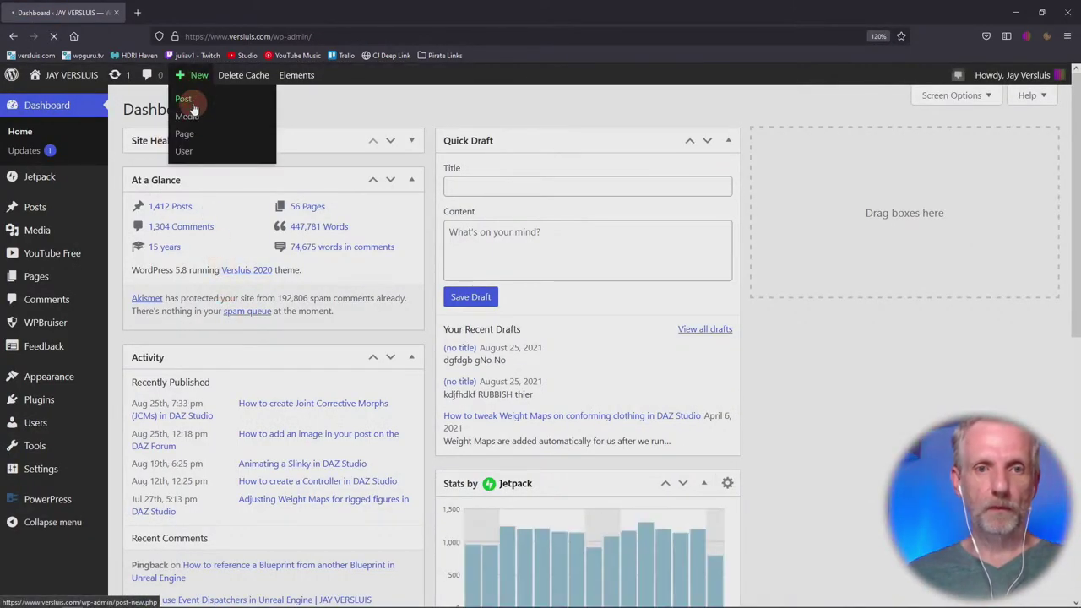
pyautogui.click(193, 108)
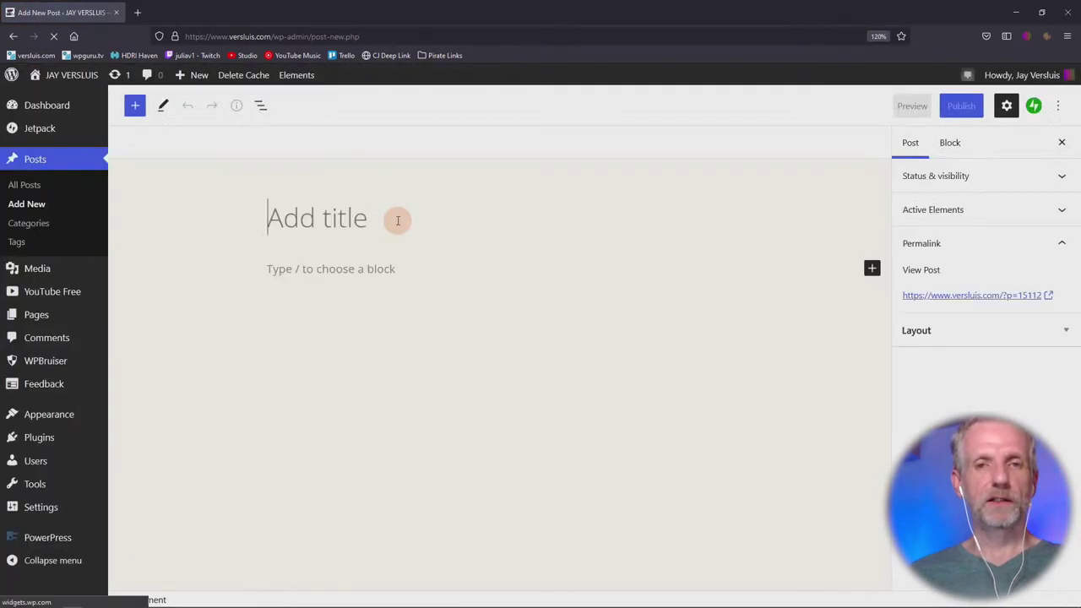
pyautogui.write('Subway Animation')
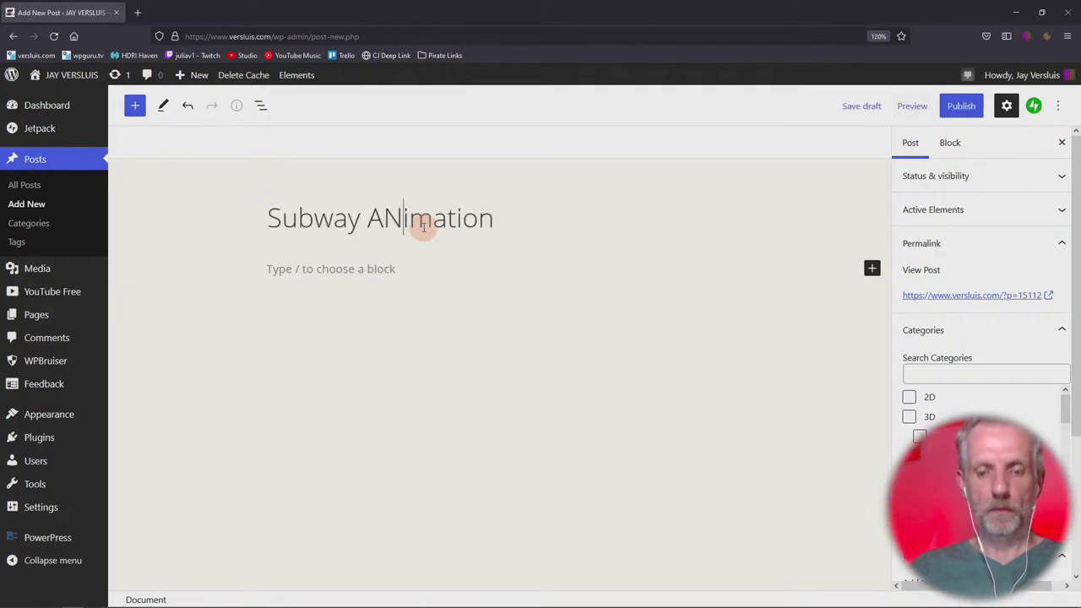
pyautogui.press('BackSpace')
pyautogui.write('n')
# - Add a level 2 heading "Train" below the post title, with a bullet list item "enters" under it
pyautogui.press('Return')
pyautogui.write('## T')
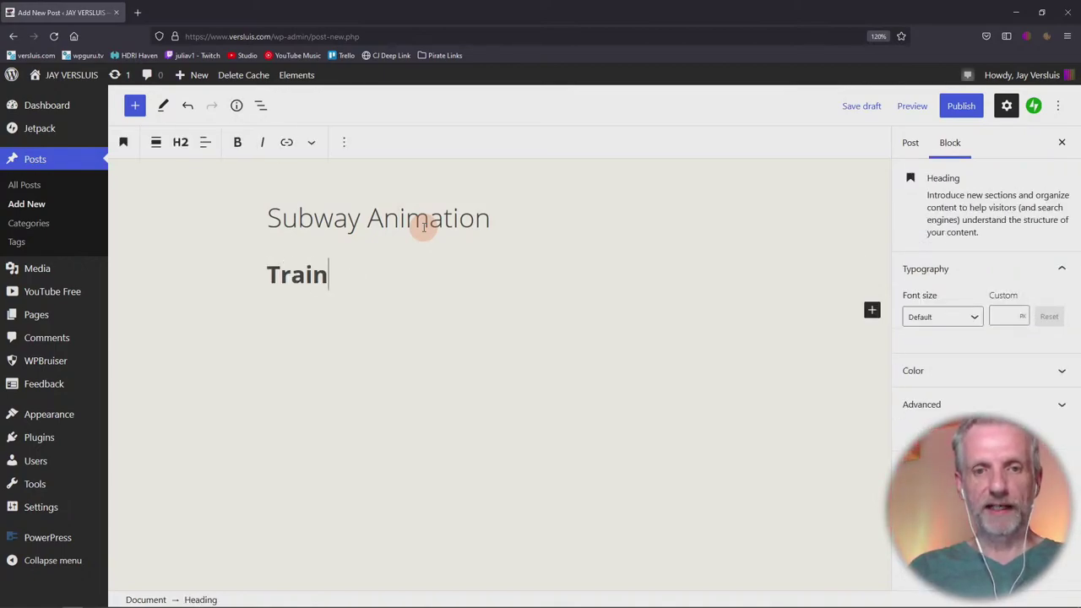
pyautogui.press('Return')
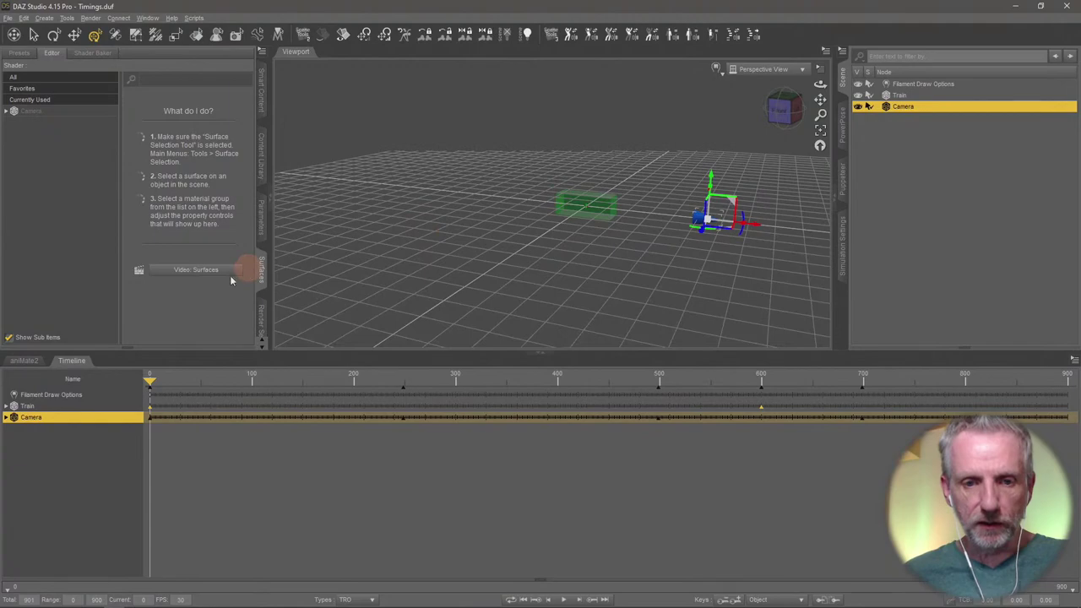
pyautogui.moveTo(151, 387); pyautogui.dragTo(396, 400)
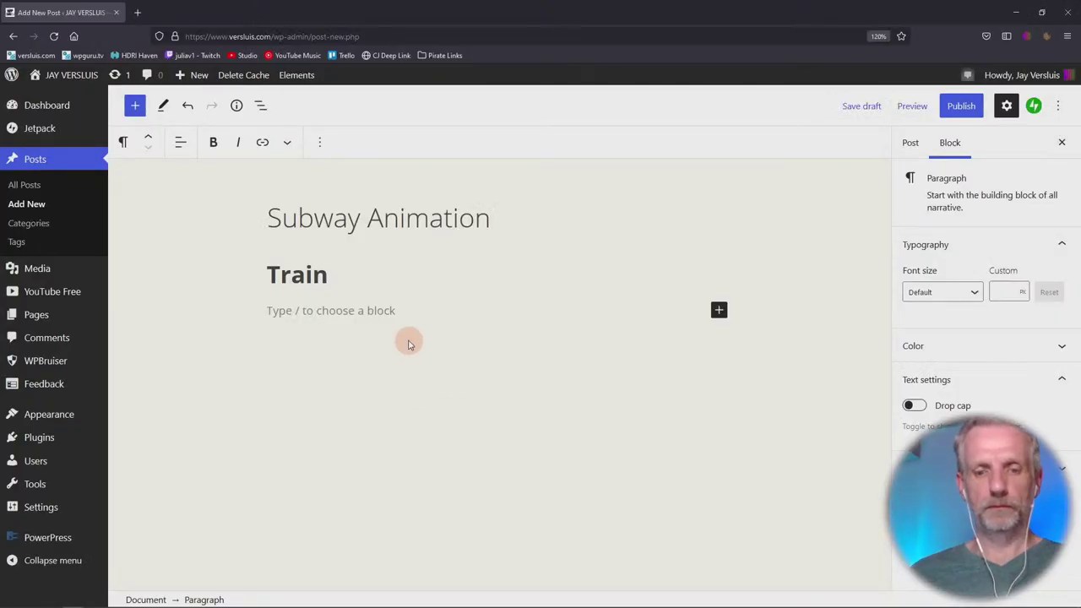
pyautogui.write('-')
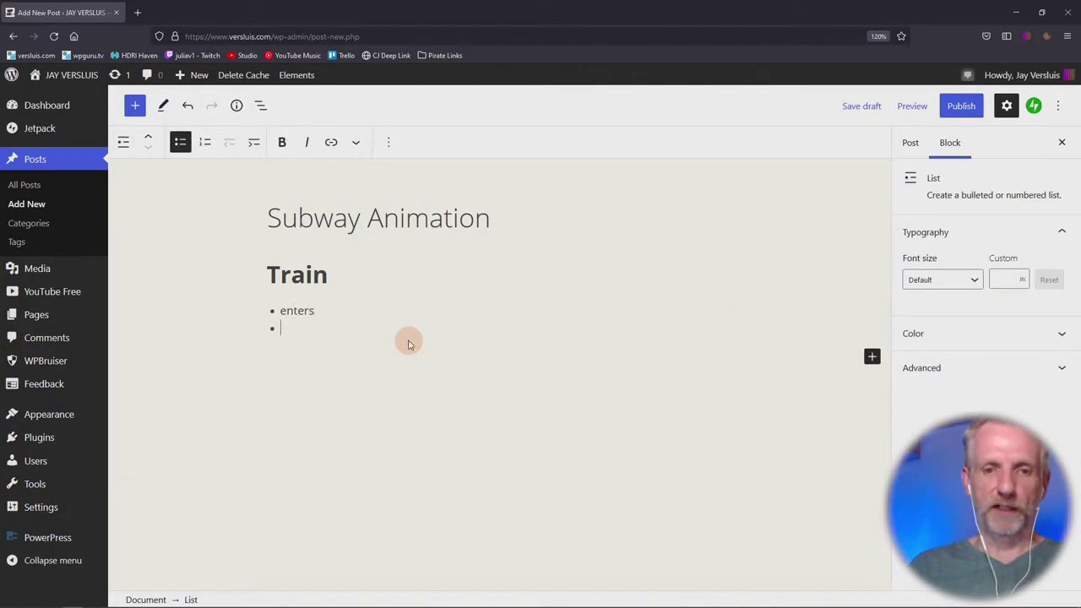
# - Add a level 2 heading "Camera" below the Train list, with a bullet list item "enters train at 250"
pyautogui.press('Return')
pyautogui.write('## Camera')
pyautogui.press('Return')
pyautogui.write('- ')
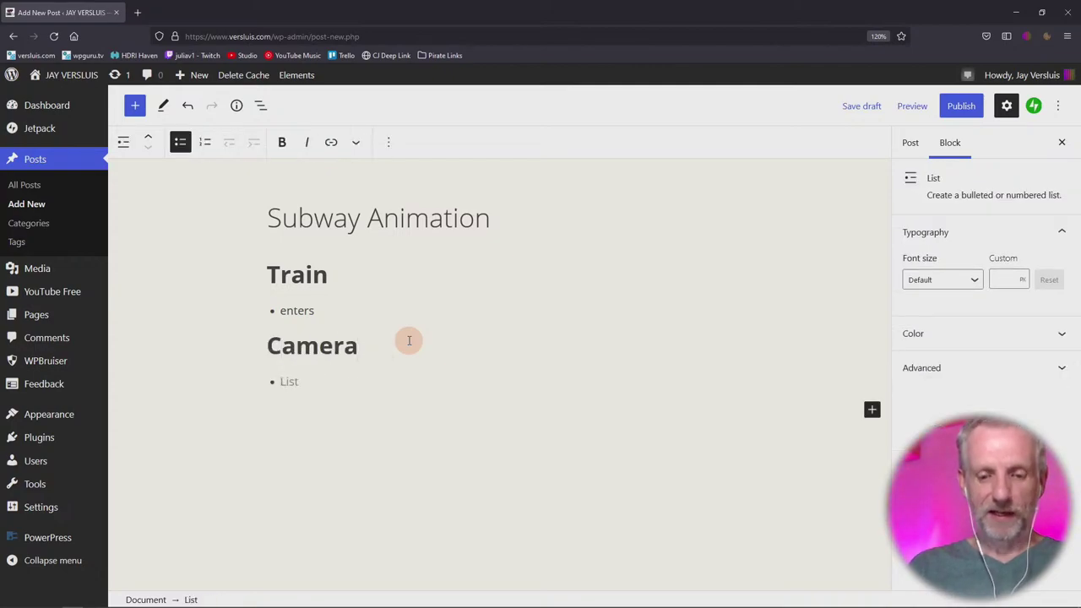
pyautogui.write('entyer train at')
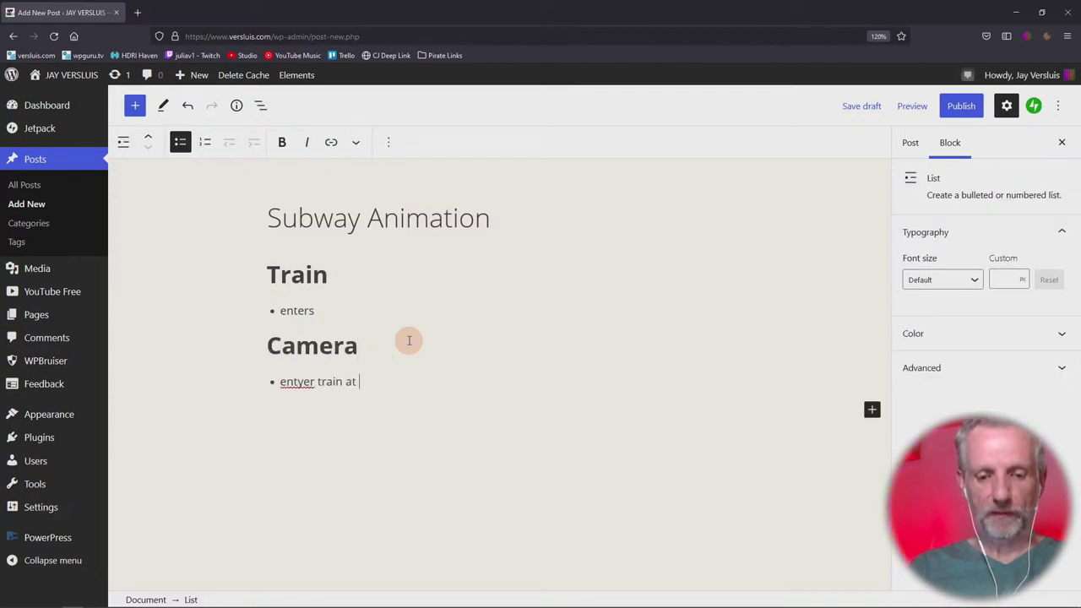
pyautogui.write('50')
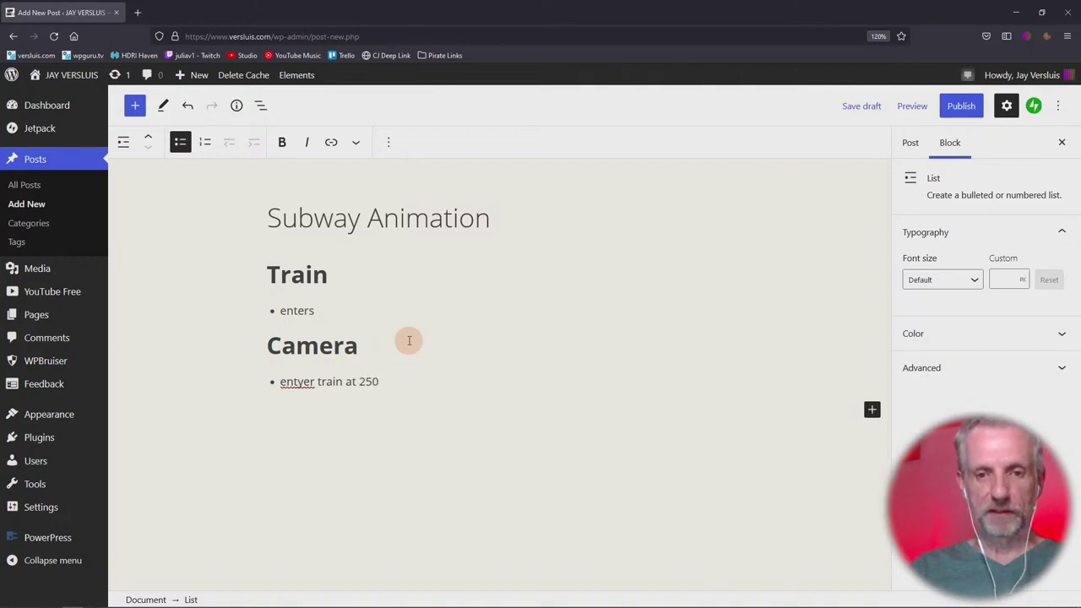
pyautogui.press('BackSpace')
pyautogui.press('Right')
pyautogui.press('Right')
pyautogui.write('s')
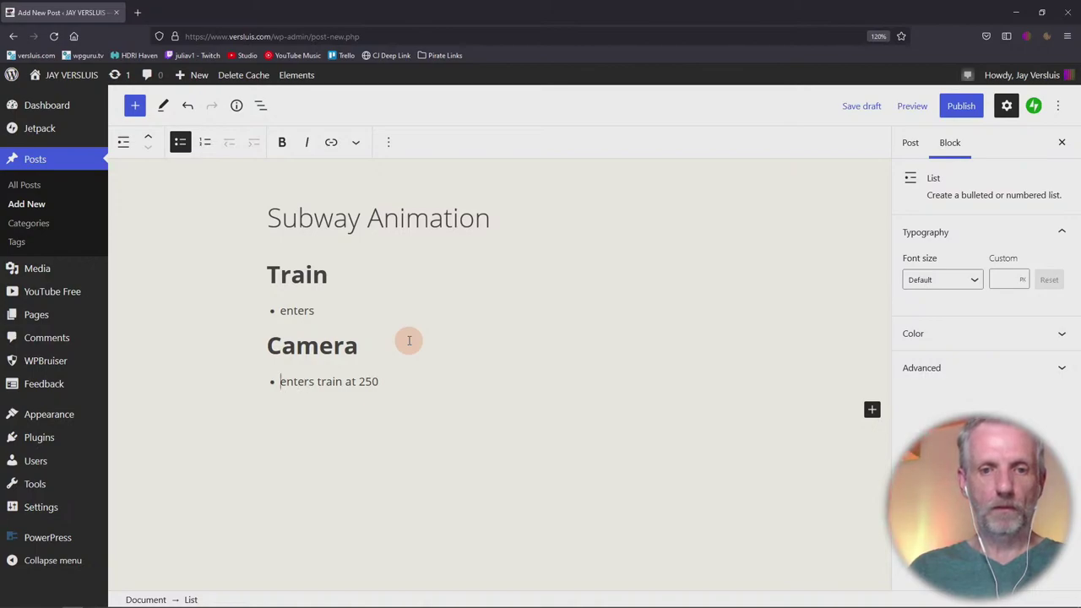
# - Insert the bullet "starts at 0" above "enters train at 250" in the Camera list
pyautogui.press('Home')
pyautogui.press('Return')
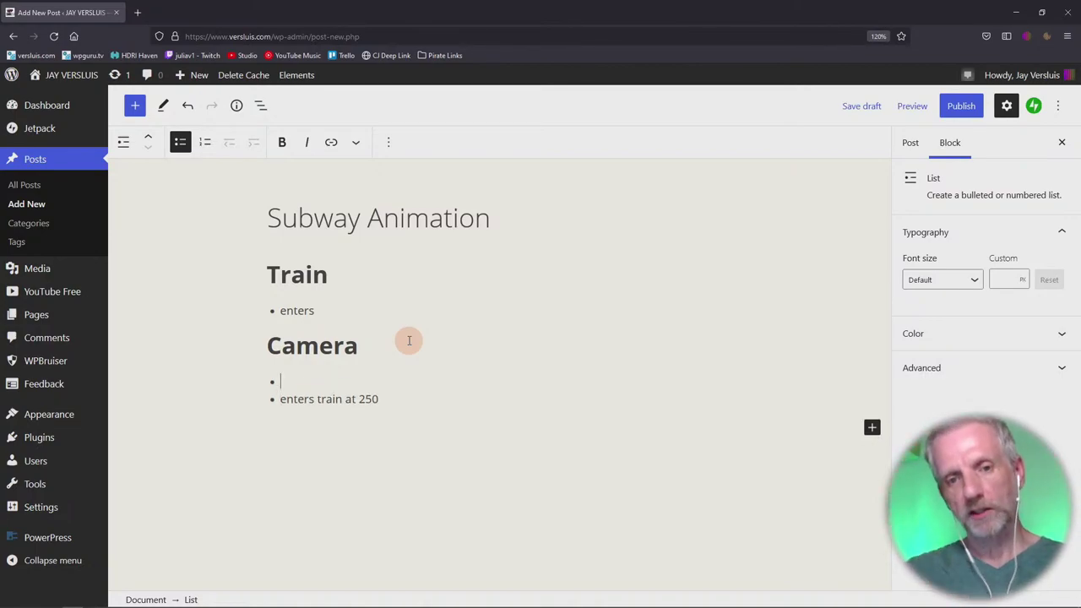
pyautogui.write('starts ')
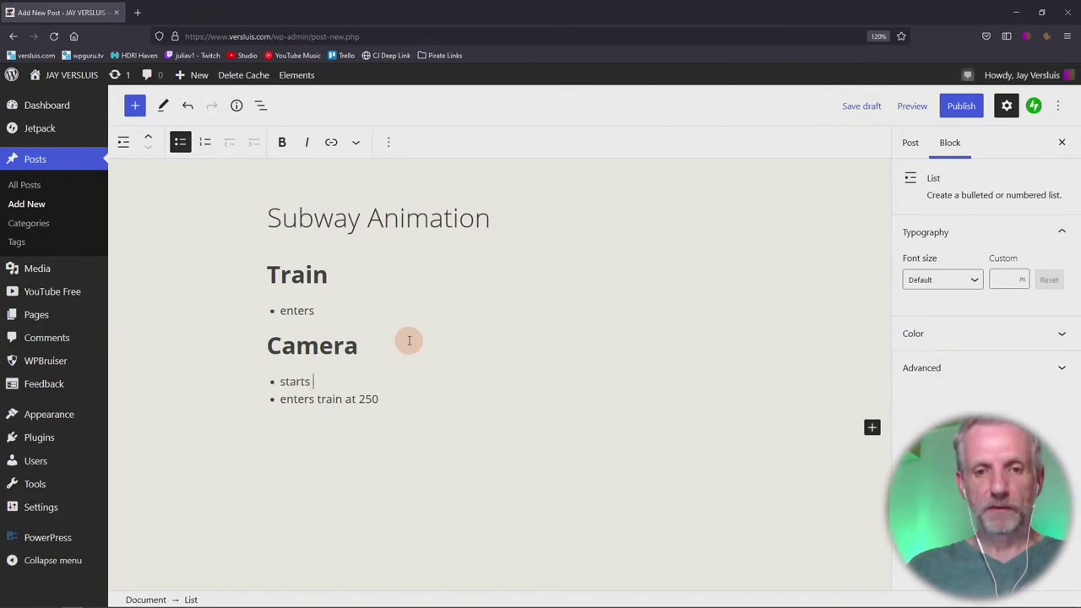
pyautogui.write('at 0')
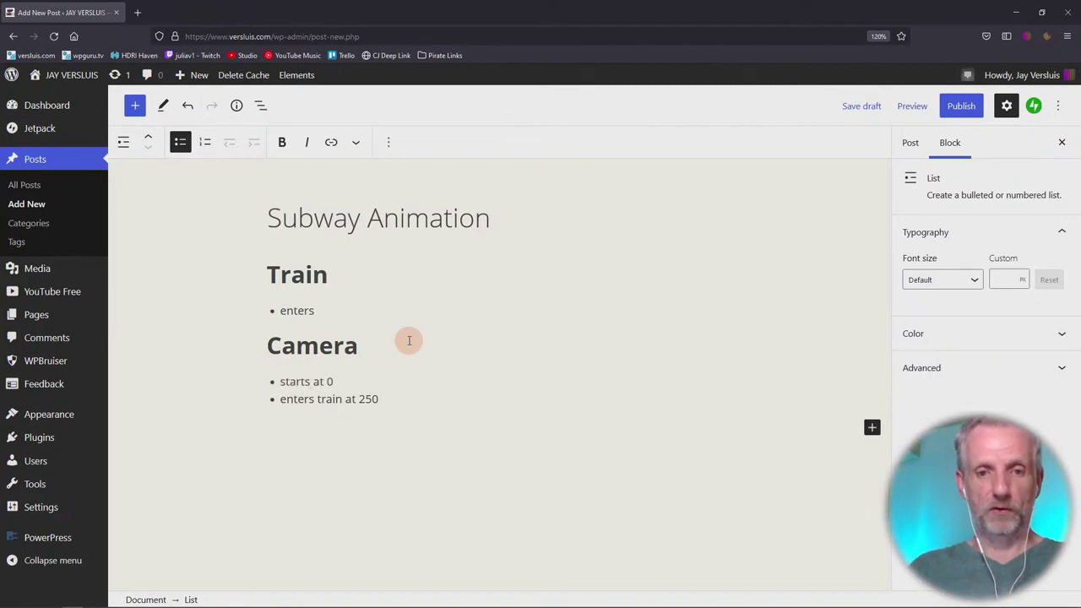
# - Scrub the DAZ Studio timeline to the Camera's keyframe near frame 500, and add the bullet "extits train at 500" to the WordPress post's Camera list
pyautogui.press('Down')
pyautogui.press('End')
pyautogui.press('Return')
pyautogui.press('Return')
pyautogui.hotkey('alt', 'Tab')
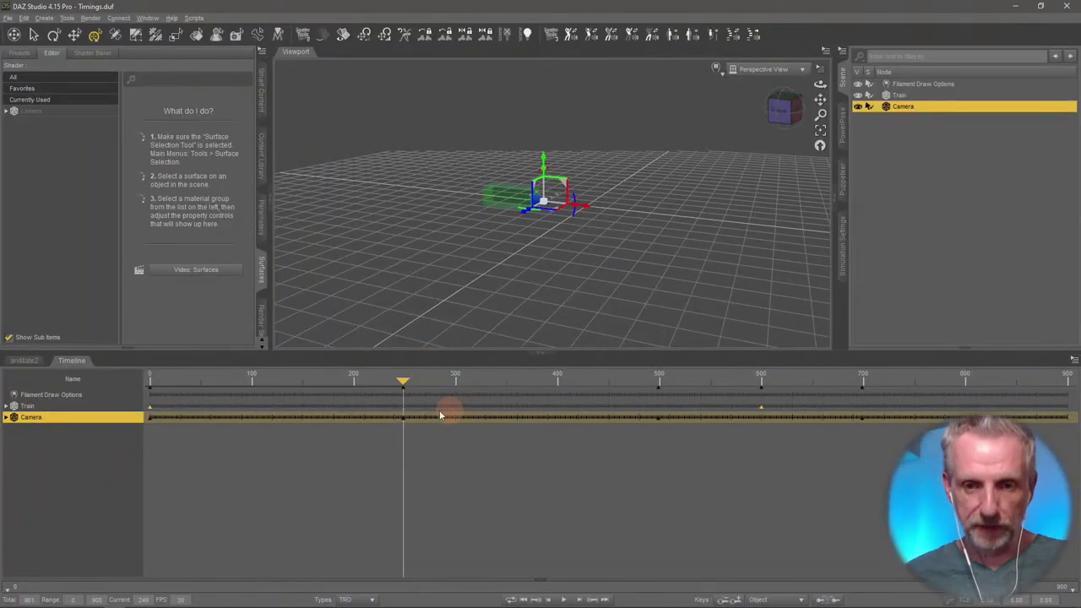
pyautogui.moveTo(404, 385); pyautogui.dragTo(656, 386)
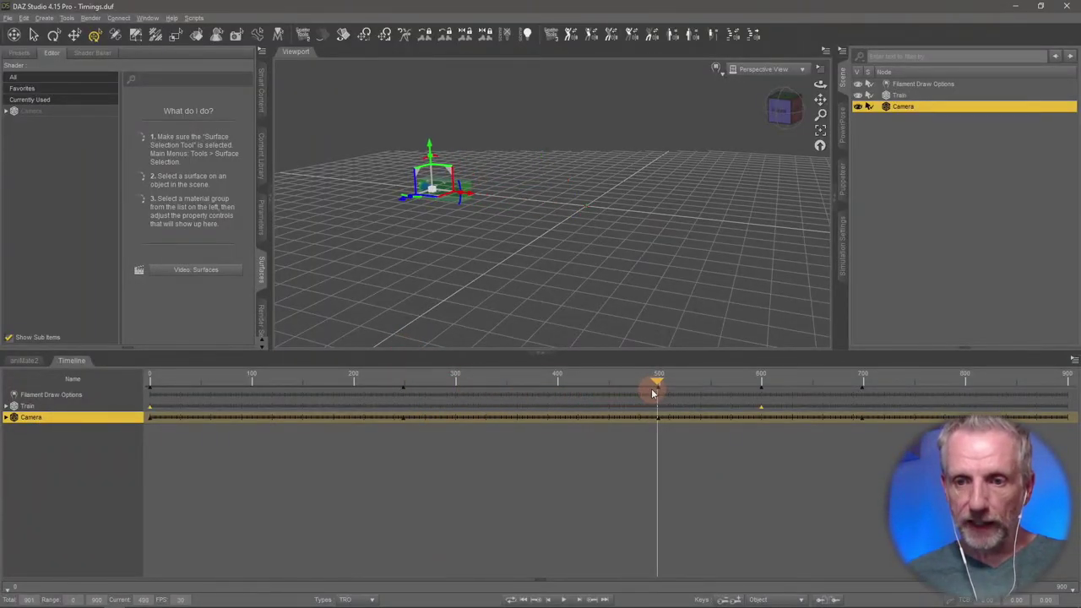
pyautogui.click(552, 306)
pyautogui.hotkey('alt', 'Tab')
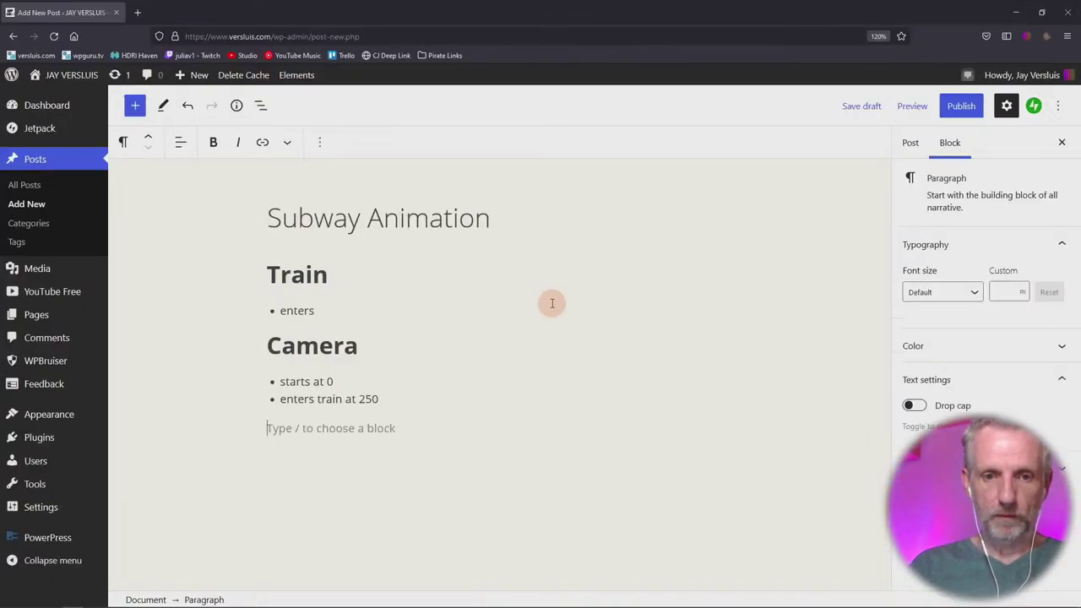
pyautogui.write('- ')
pyautogui.write('extits ')
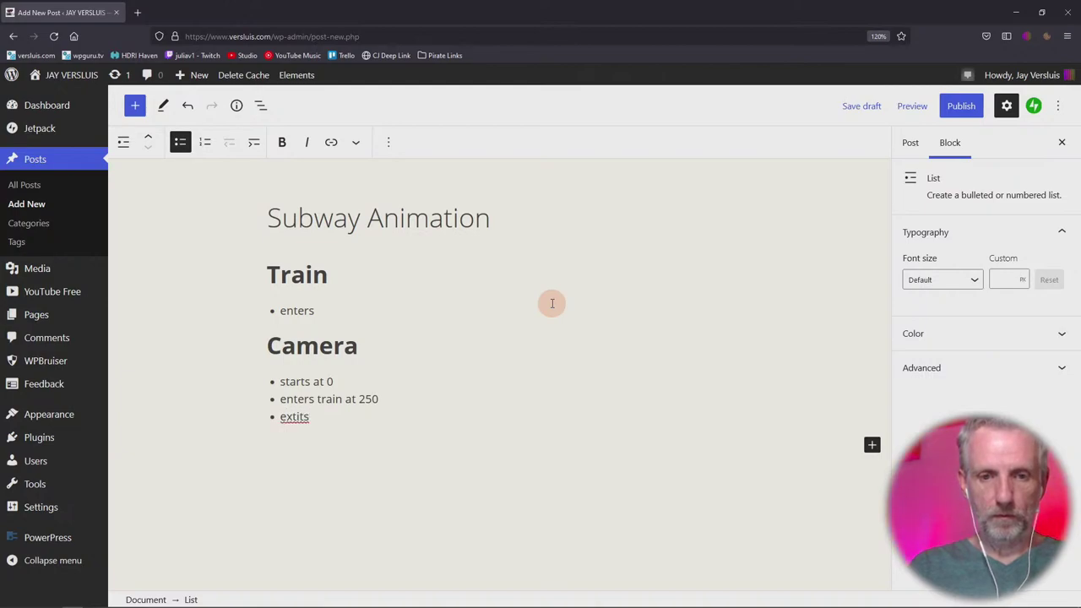
pyautogui.write('train at 500')
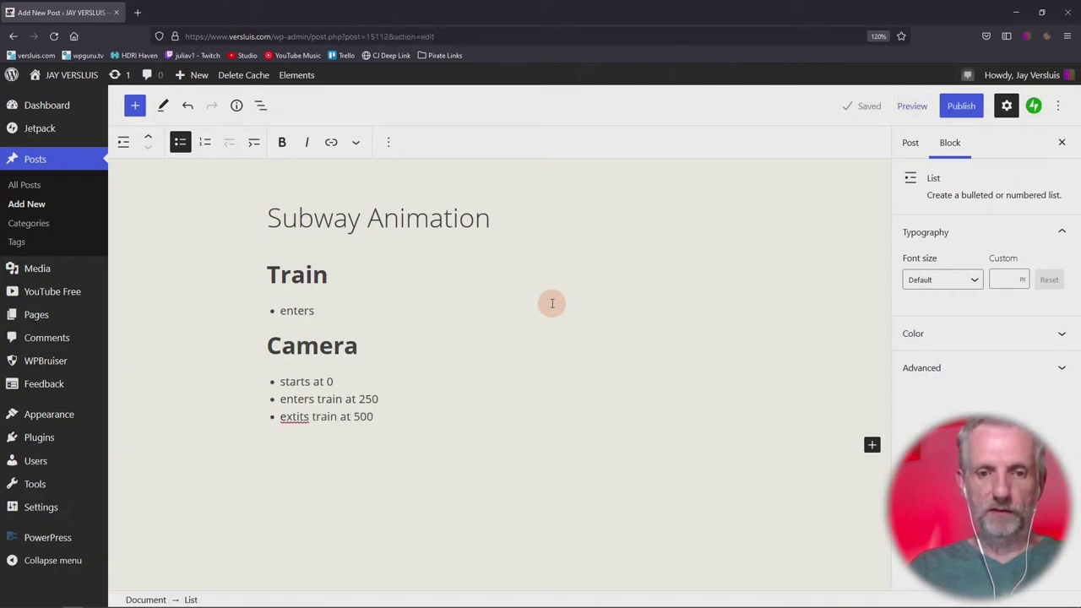
pyautogui.press('Return')
# - Scrub the DAZ Studio timeline to the Camera's keyframe at frame 700, and add the bullet "stops at 700 on DAZ Logo" to the post's Camera list
pyautogui.hotkey('alt', 'Tab')
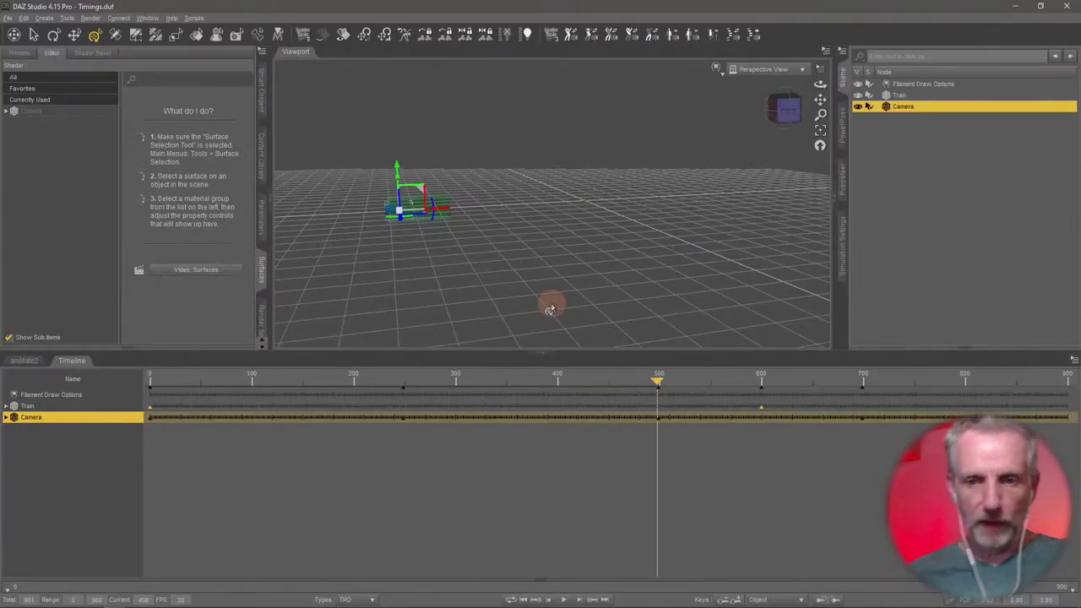
pyautogui.moveTo(661, 386); pyautogui.dragTo(760, 384)
pyautogui.moveTo(628, 269)
pyautogui.mouseDown()
pyautogui.moveTo(640, 253)
pyautogui.moveTo(629, 263)
pyautogui.mouseUp()
pyautogui.moveTo(759, 384); pyautogui.dragTo(859, 395)
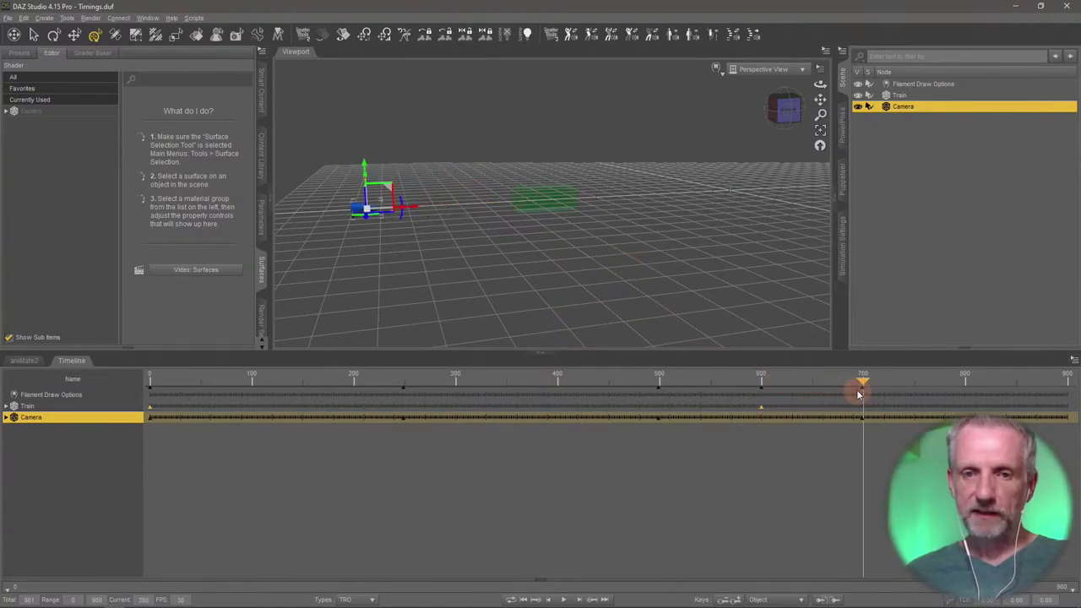
pyautogui.hotkey('alt', 'Tab')
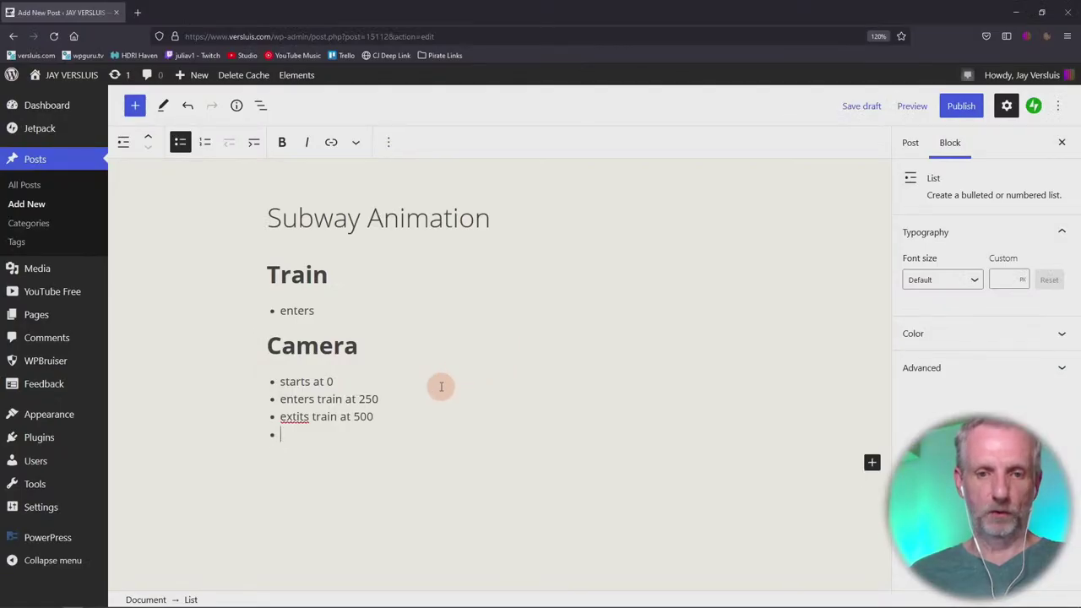
pyautogui.write('tops at')
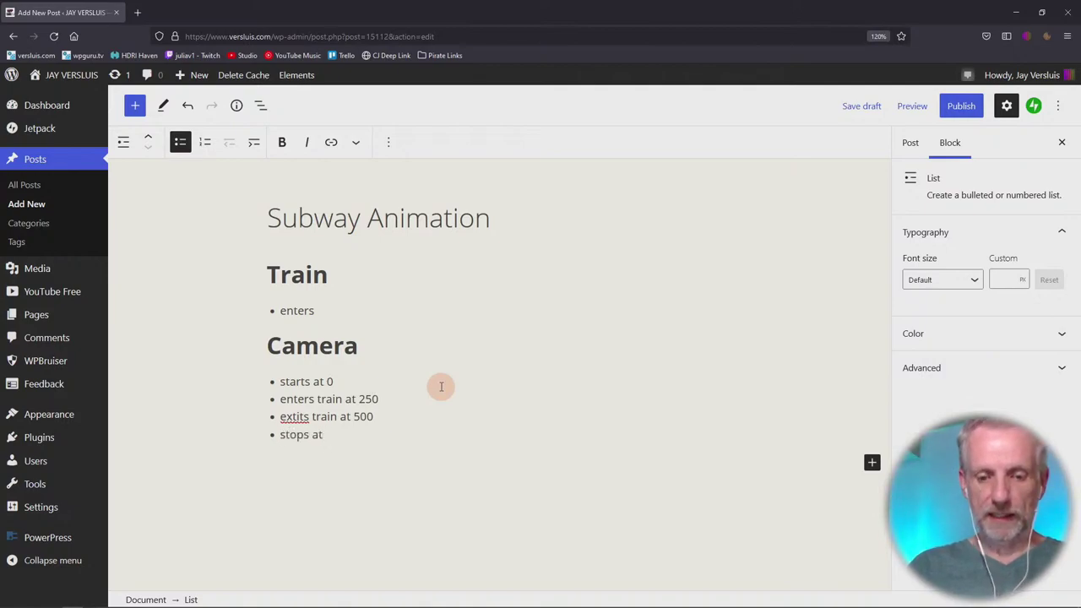
pyautogui.write(' 700 on ')
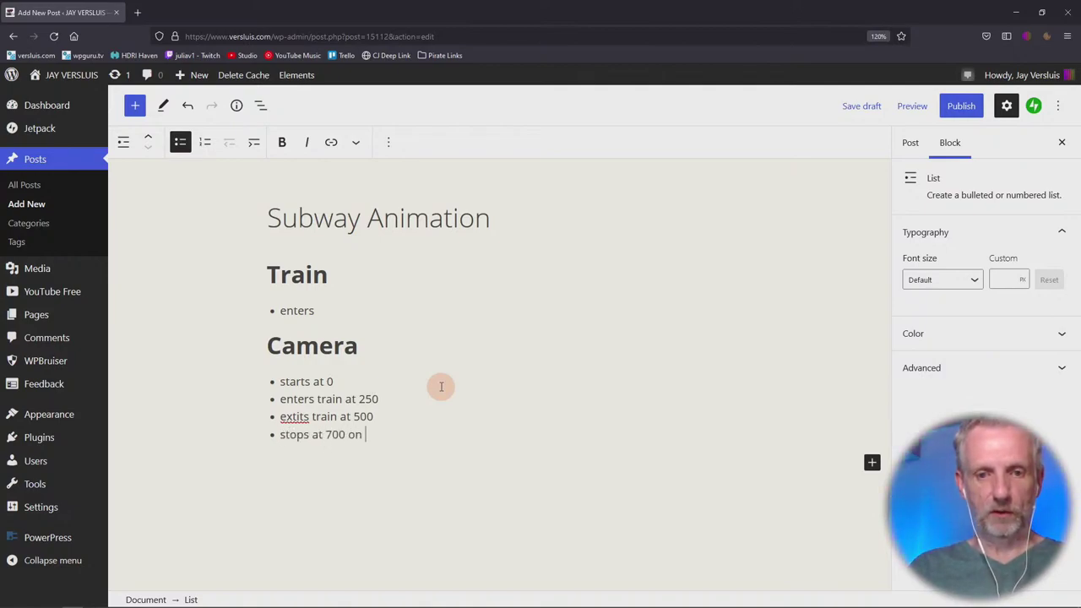
pyautogui.write('DAZ Logogo')
pyautogui.press('Return')
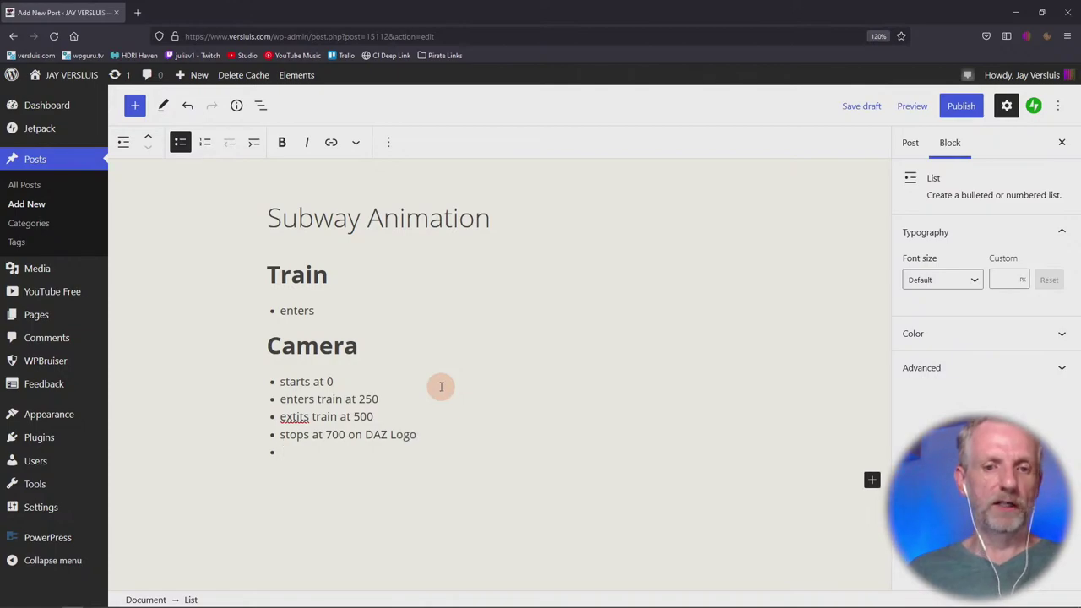
# - Correct the misspelled word "extits" to "exits" in the Camera list using the spelling suggestion
pyautogui.rightClick(292, 416)
pyautogui.click(372, 127)
pyautogui.click(320, 453)
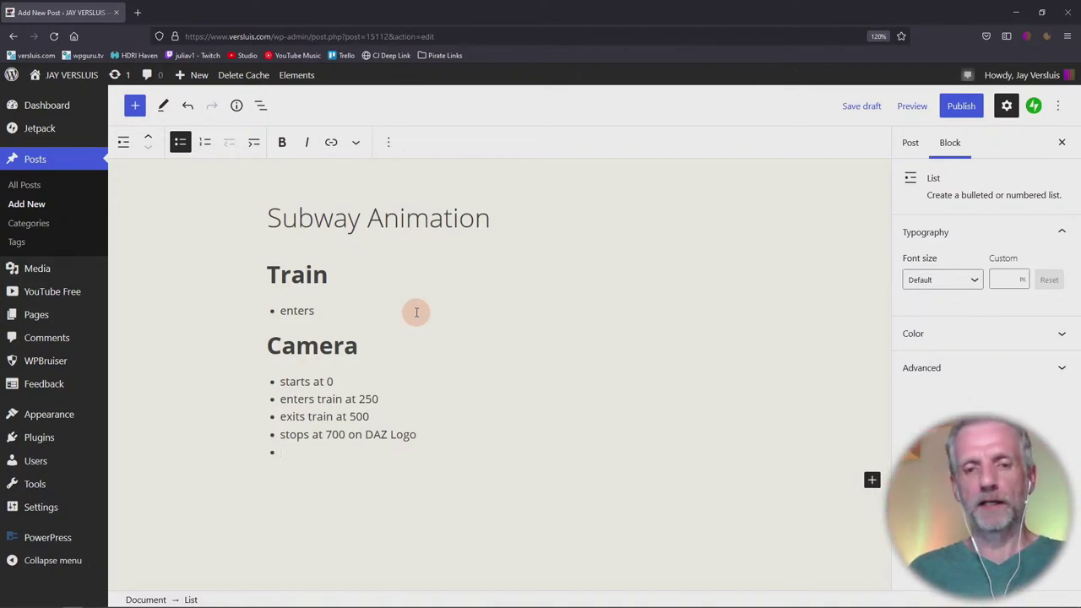
# - Switch to DAZ Studio, select the Train and move the playhead to its keyframe at frame 600
pyautogui.hotkey('alt', 'Tab')
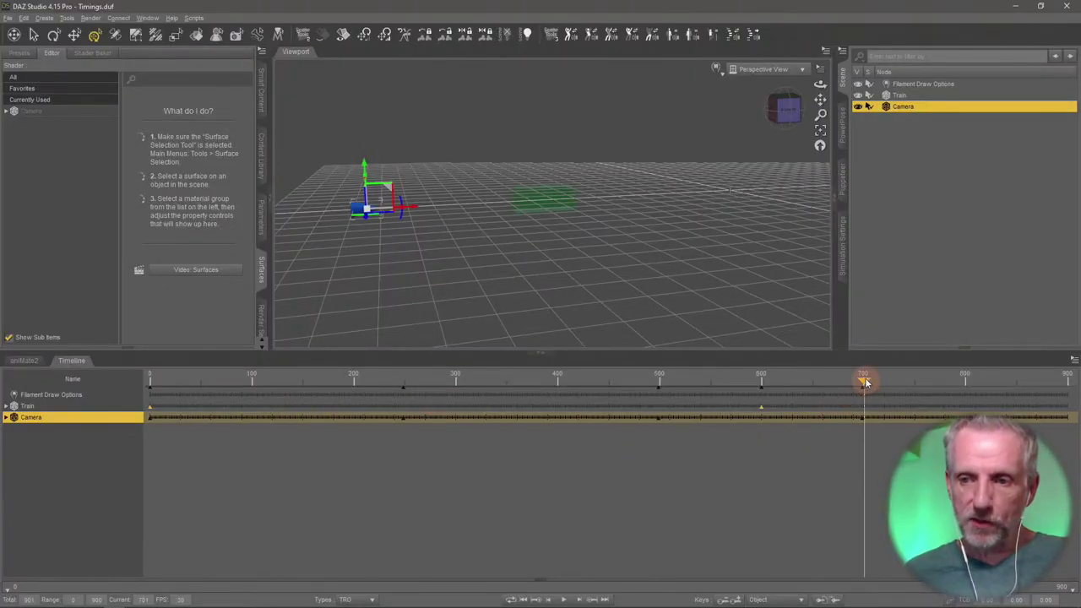
pyautogui.click(918, 95)
pyautogui.moveTo(865, 382); pyautogui.dragTo(757, 446)
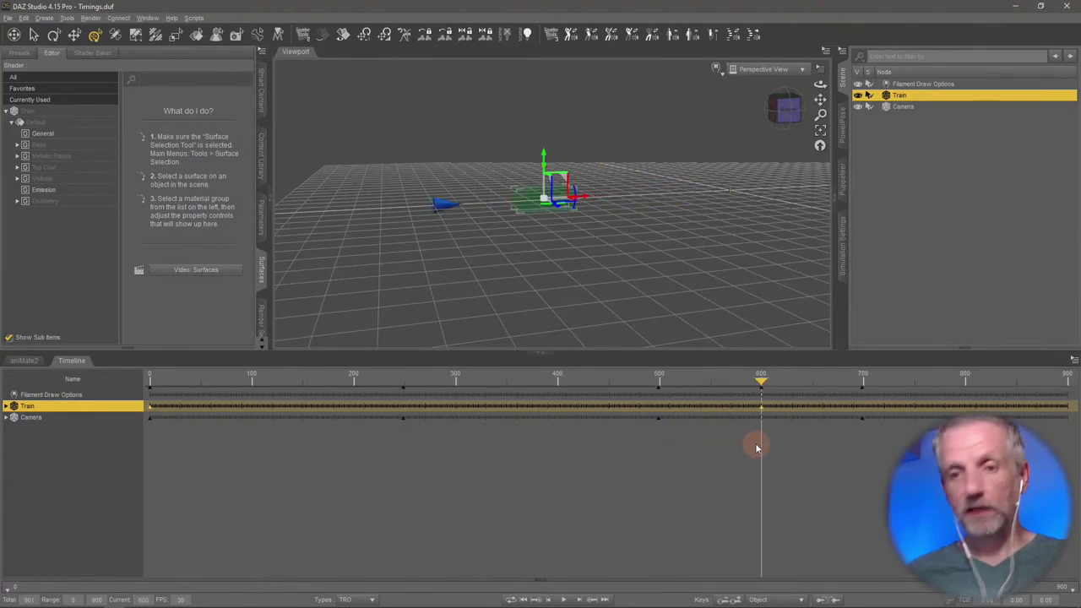
# - Return to the WordPress post and replace the Train list's "enters" bullet with the two bullets "start at 0" and "stops at 600"
pyautogui.hotkey('alt', 'Tab')
pyautogui.click(323, 309)
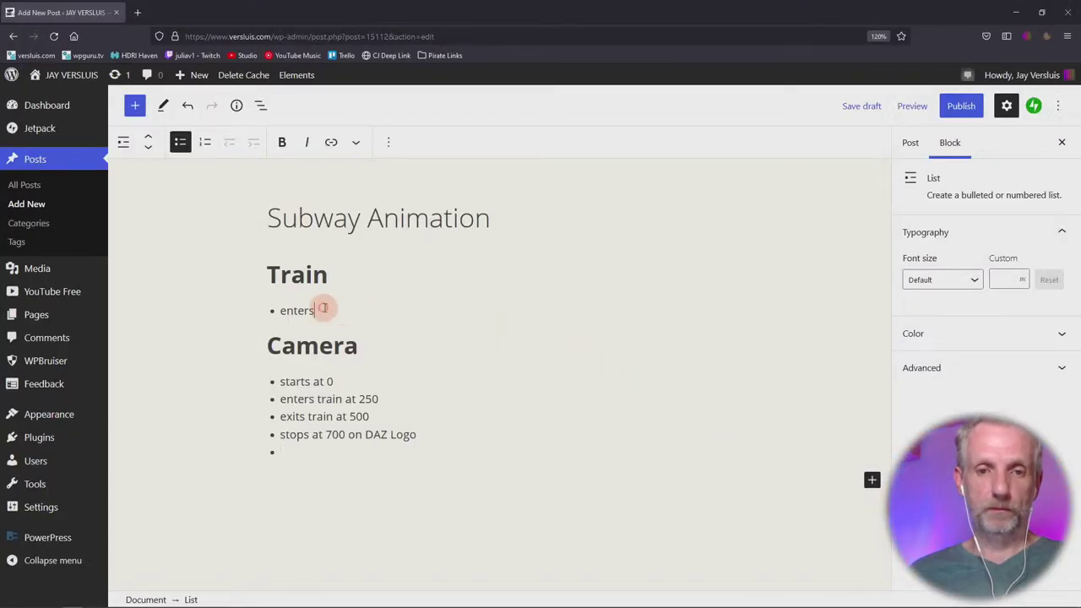
pyautogui.doubleClick(324, 309)
pyautogui.press('BackSpace')
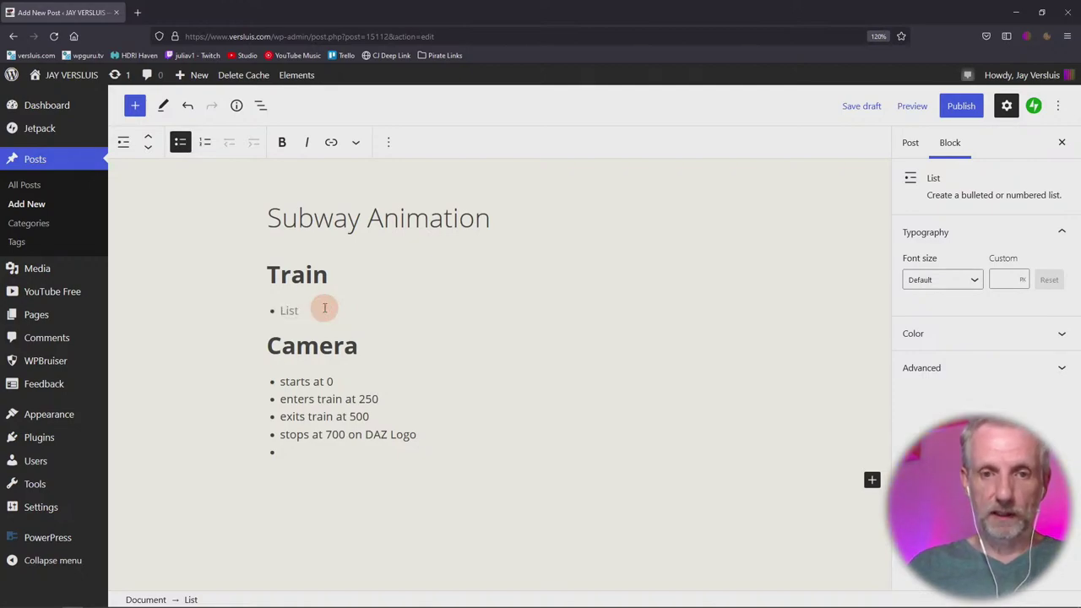
pyautogui.write('start')
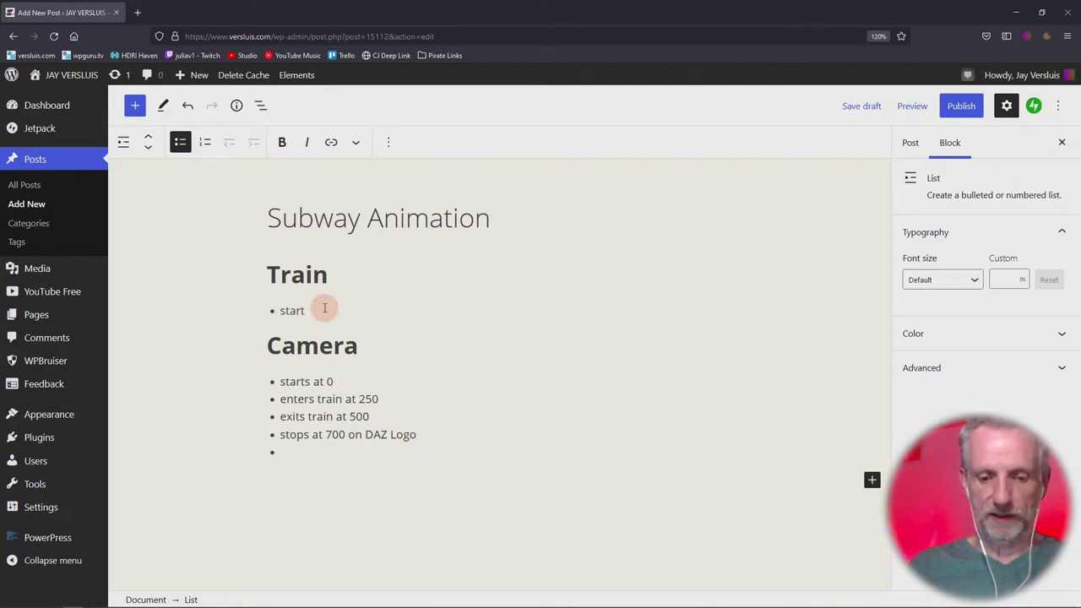
pyautogui.write(' at 0')
pyautogui.press('Return')
pyautogui.write('stops at 600')
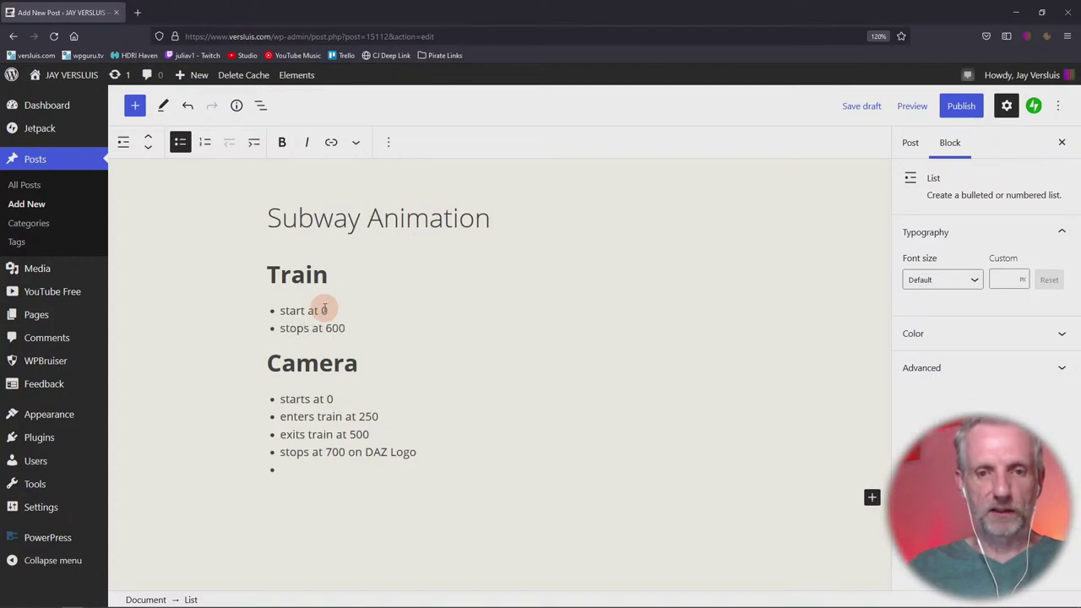
# - Switch to DAZ Studio, enlarge the viewport by shrinking the timeline, and scrub to frame 700
pyautogui.hotkey('alt', 'Tab')
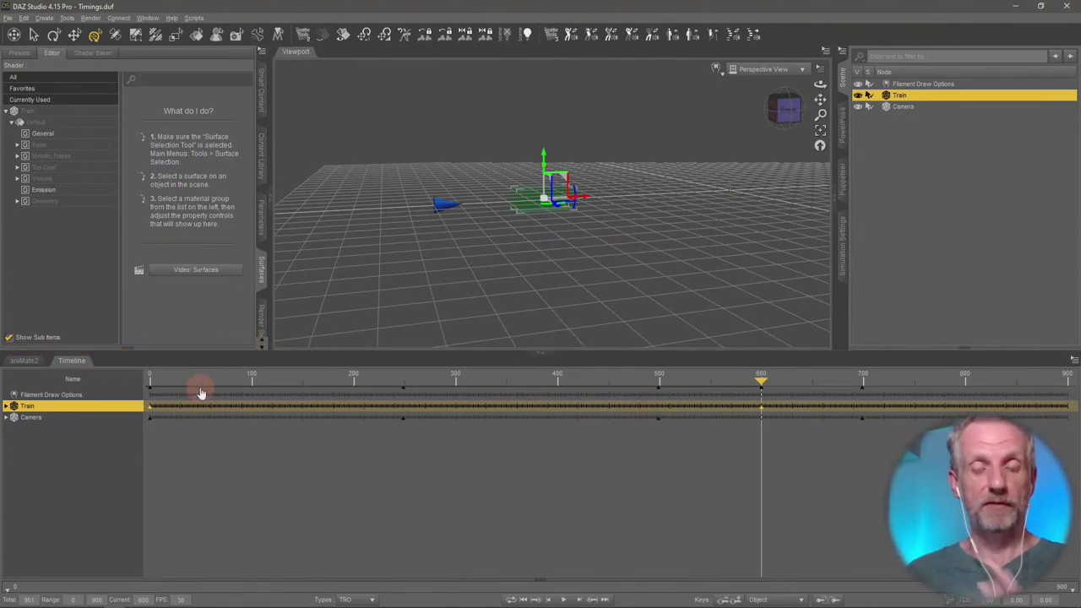
pyautogui.moveTo(494, 363); pyautogui.dragTo(490, 450)
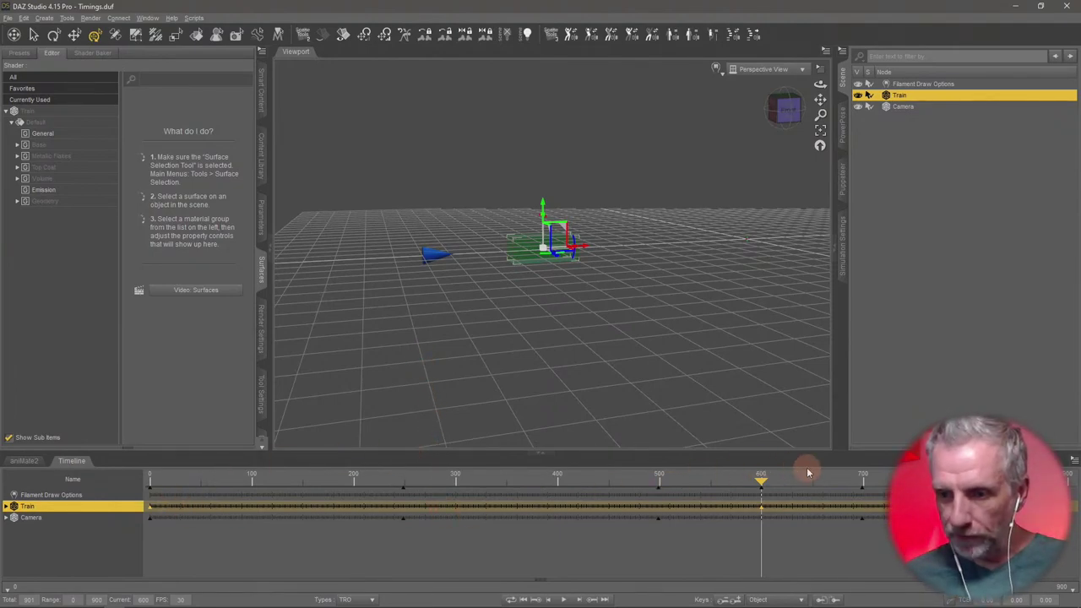
pyautogui.moveTo(761, 479); pyautogui.dragTo(859, 485)
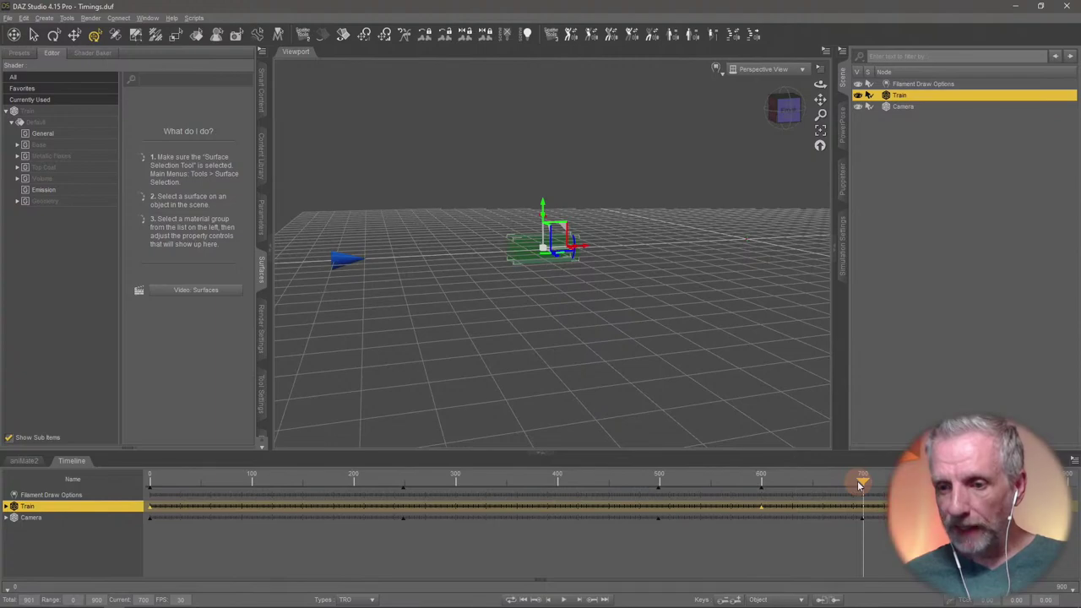
# - Return to the WordPress post and add the paragraph "Total Duration: 700 frames" below the Camera list
pyautogui.hotkey('alt', 'Tab')
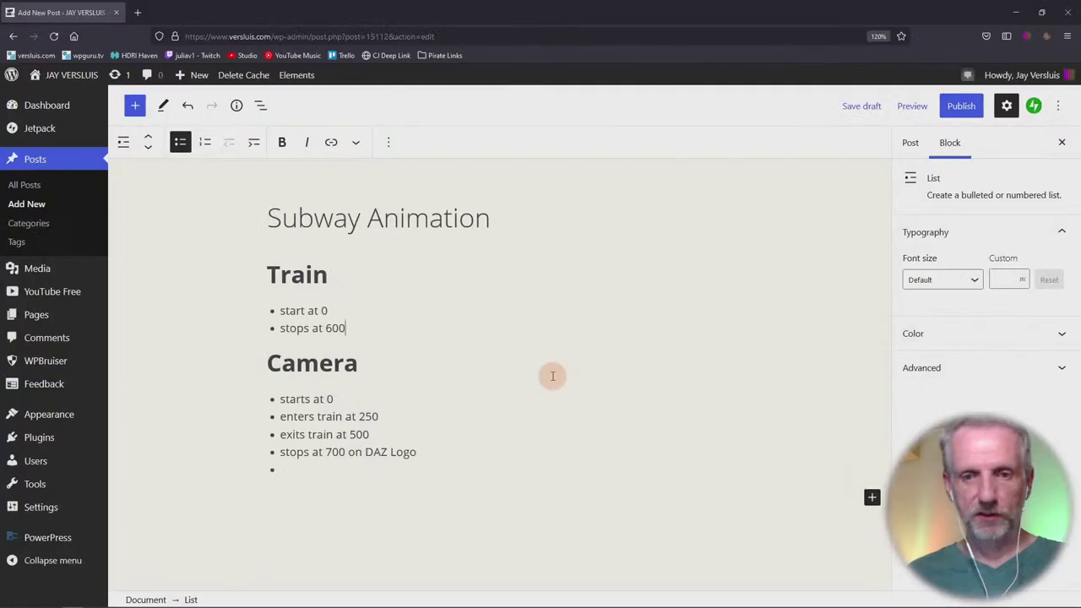
pyautogui.click(410, 470)
pyautogui.press('Return')
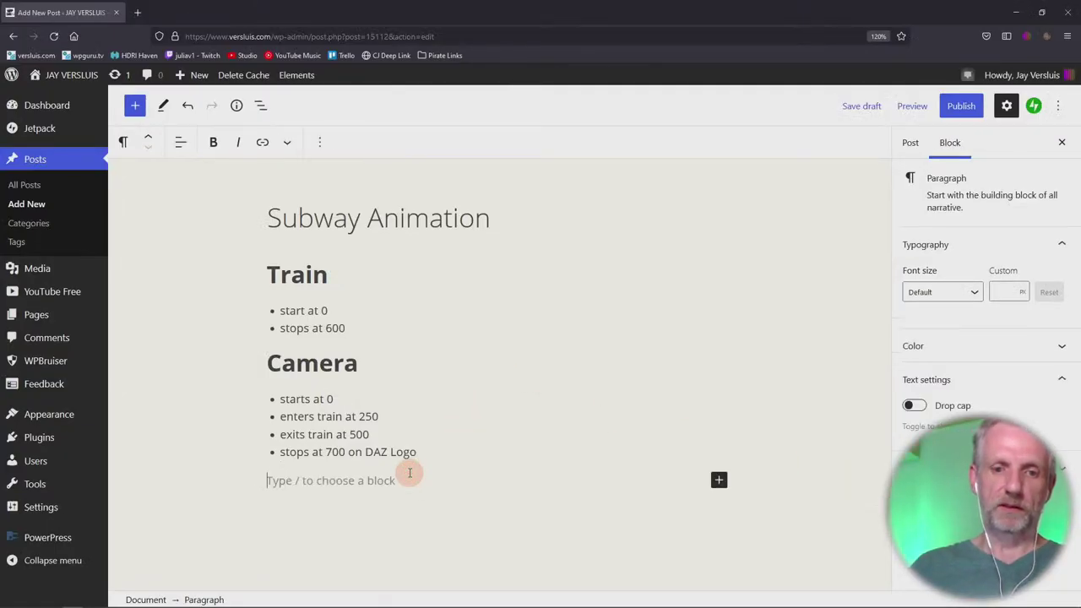
pyautogui.write('Th')
pyautogui.write('tal DUration: 70')
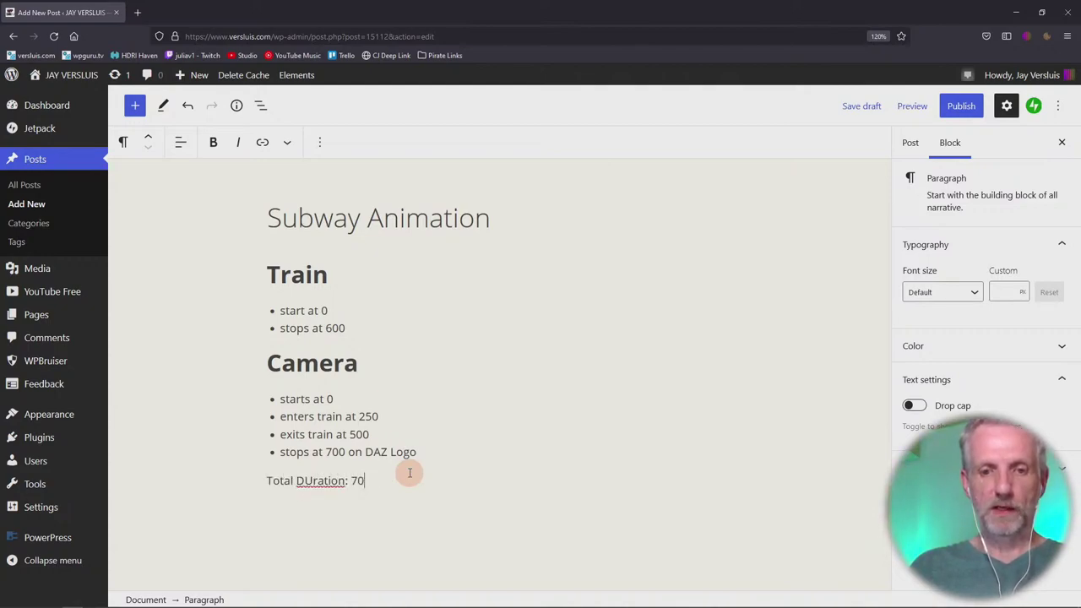
pyautogui.write('0 frames')
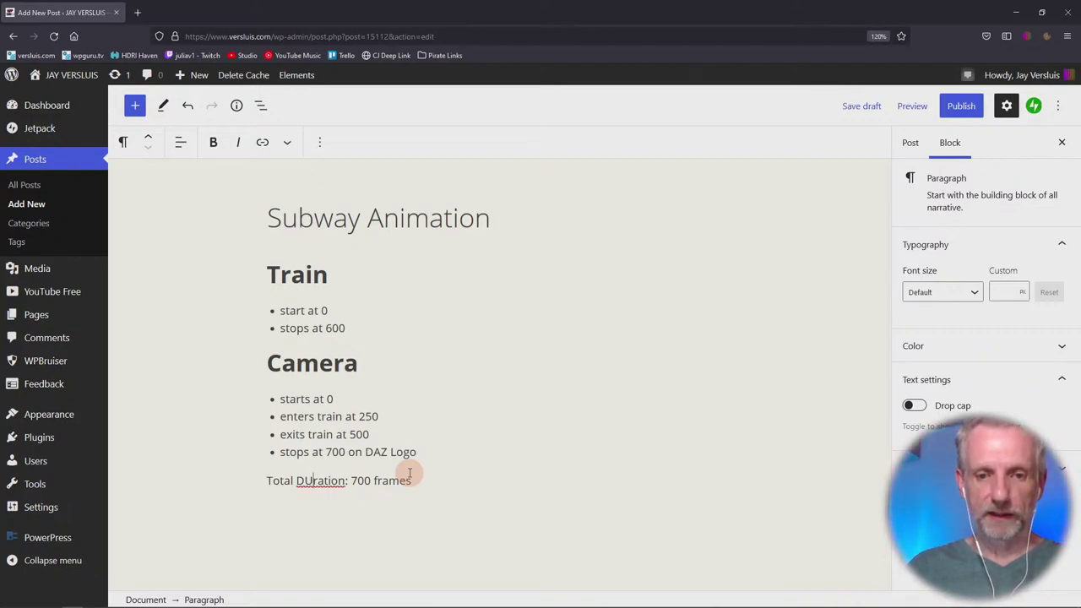
pyautogui.press('BackSpace')
pyautogui.write('u')
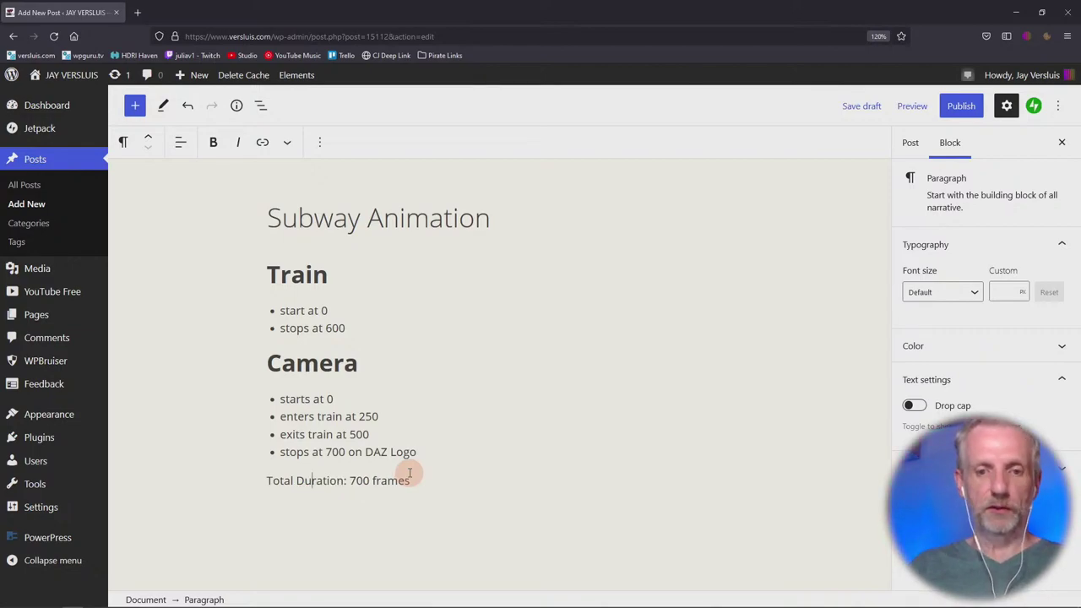
# - Play the Animatic v6 video from the Renders folder and pause it partway through the tunnel shot
pyautogui.hotkey('alt', 'Tab')
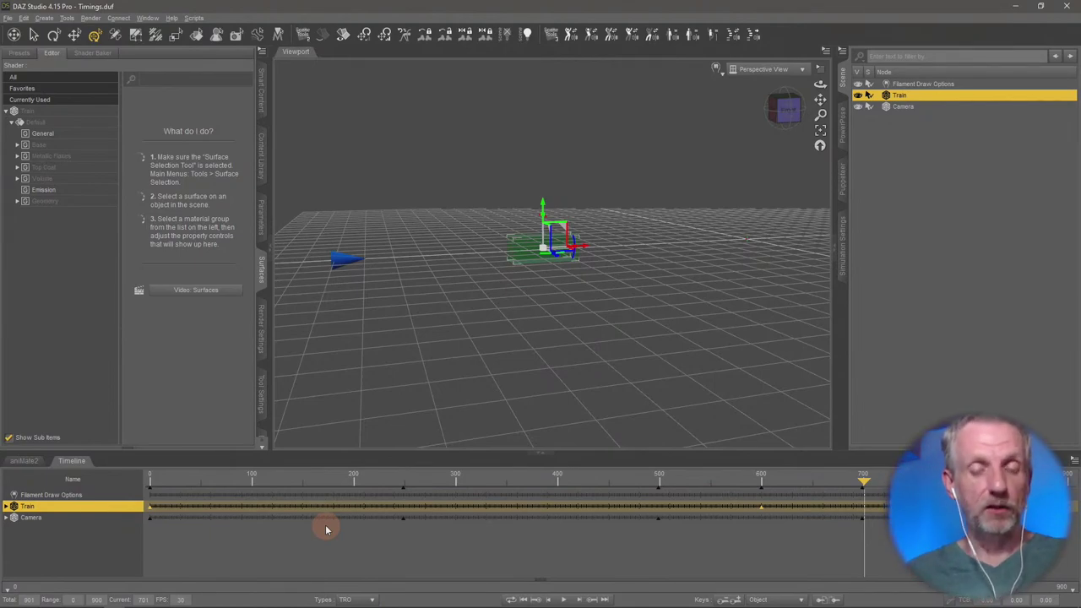
pyautogui.hotkey('alt', 'Tab')
pyautogui.hotkey('alt', 'Tab')
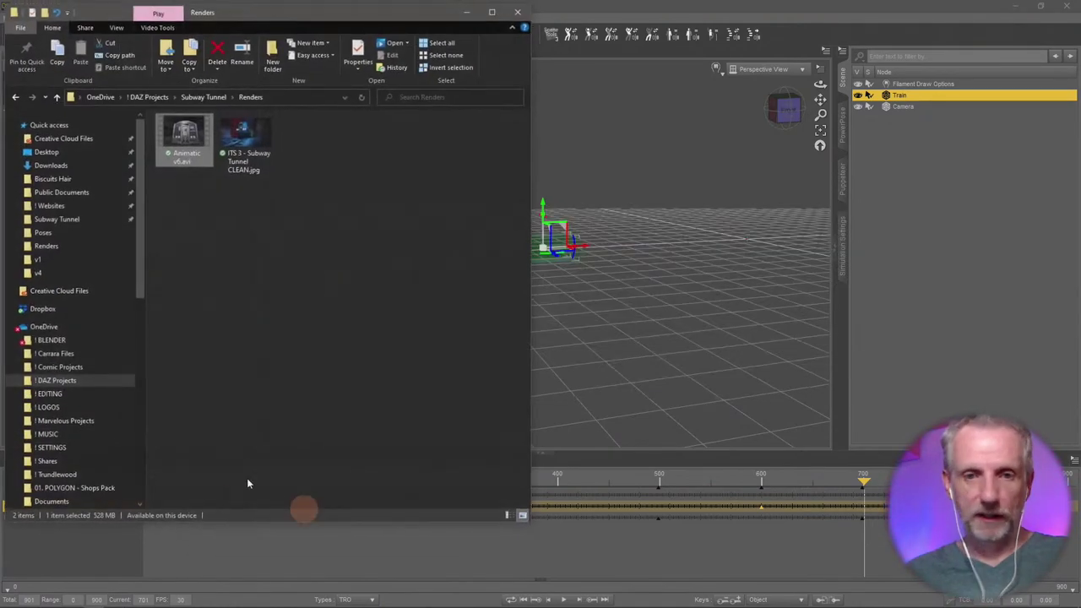
pyautogui.doubleClick(186, 135)
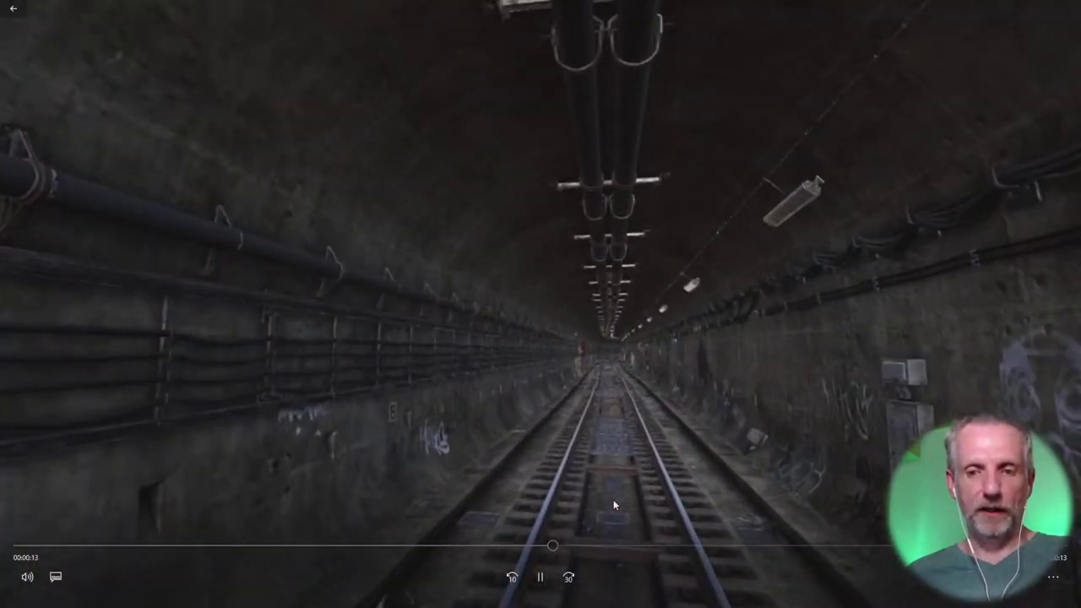
pyautogui.click(540, 578)
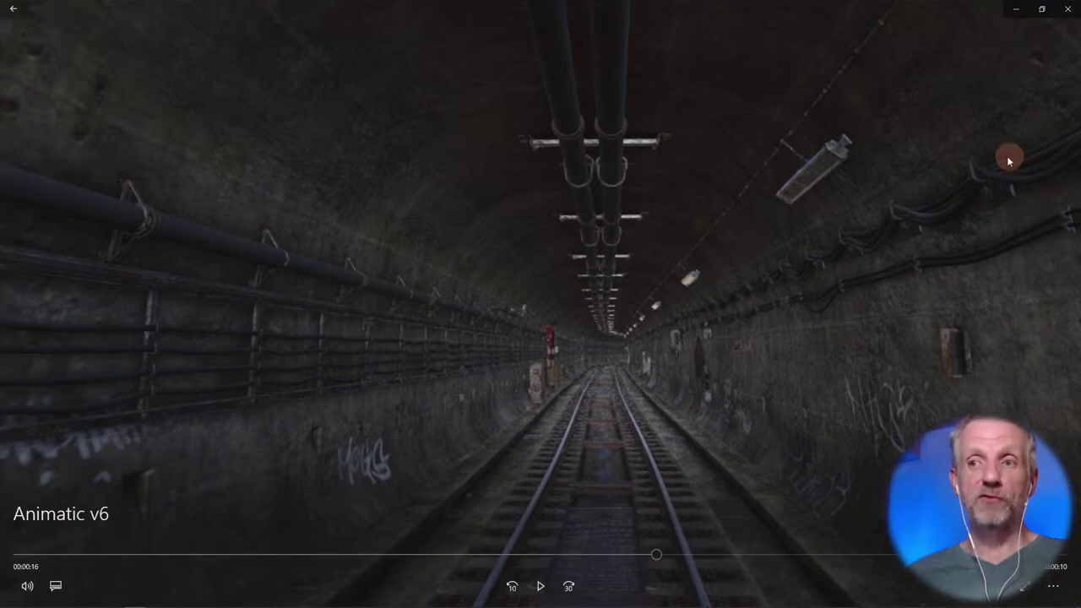
pyautogui.click(1010, 8)
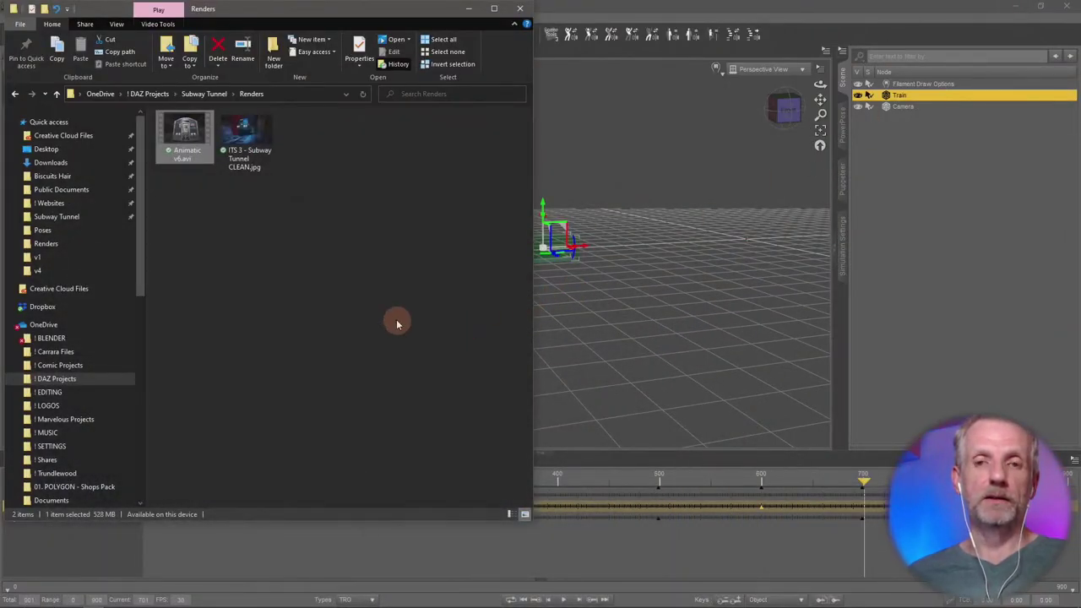
# - Return to the DAZ Studio scene and move the timeline playhead to frame 0
pyautogui.click(571, 8)
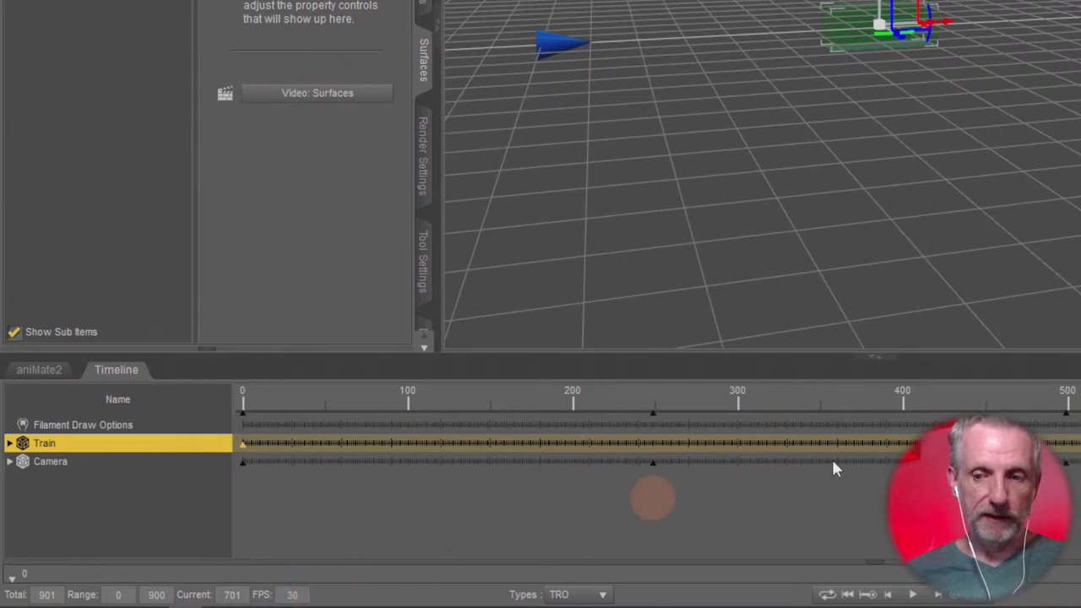
pyautogui.moveTo(772, 422); pyautogui.dragTo(77, 447)
# - Try a timeline frame rate of 60 FPS, and set it back to 30 FPS
pyautogui.moveTo(297, 594); pyautogui.dragTo(247, 591)
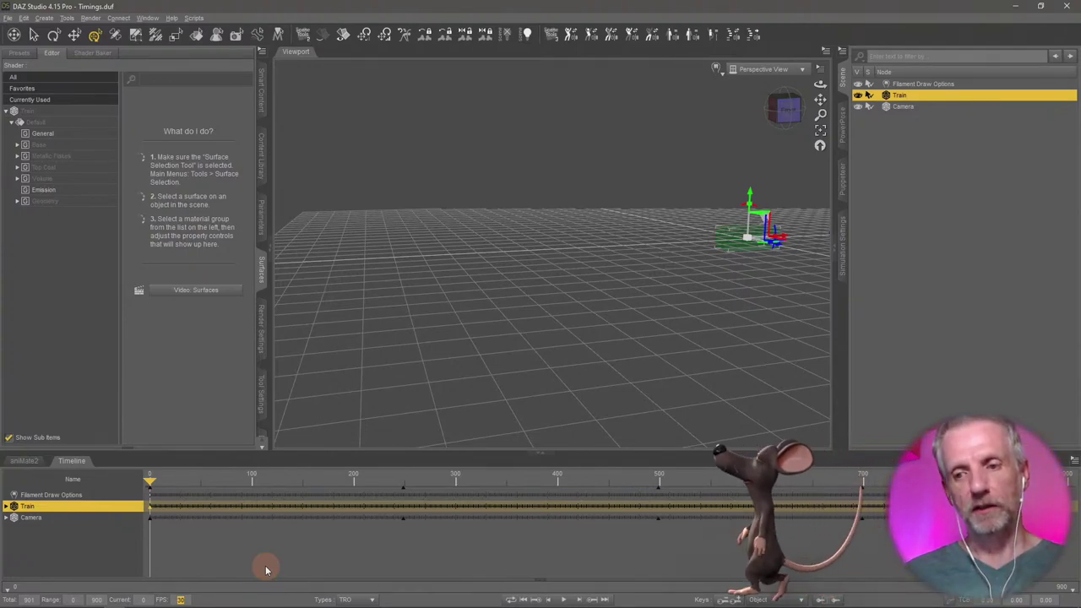
pyautogui.write('60')
pyautogui.press('Return')
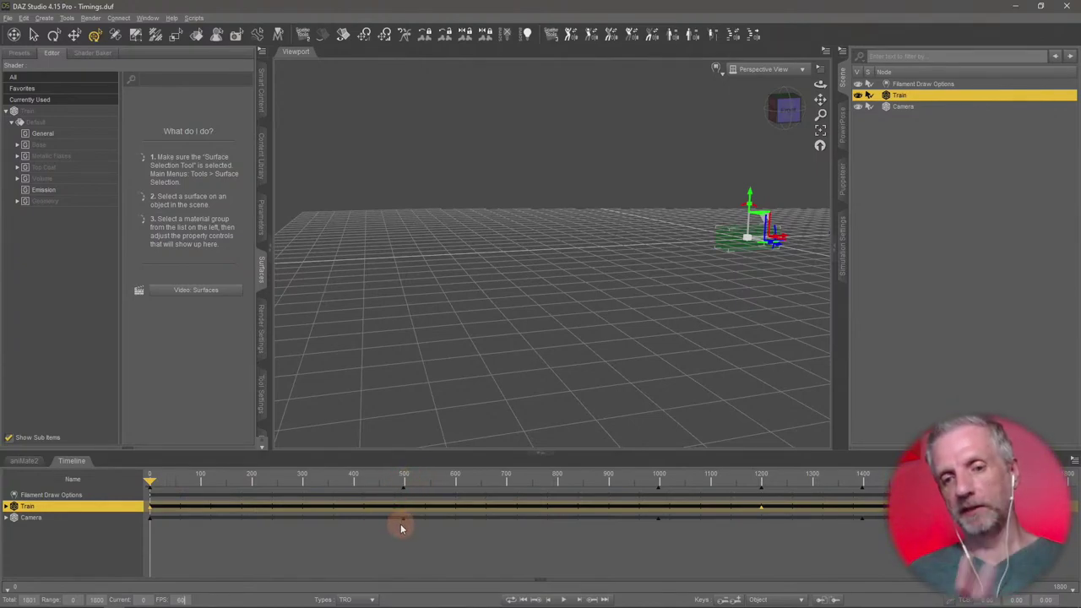
pyautogui.write('30')
pyautogui.press('Return')
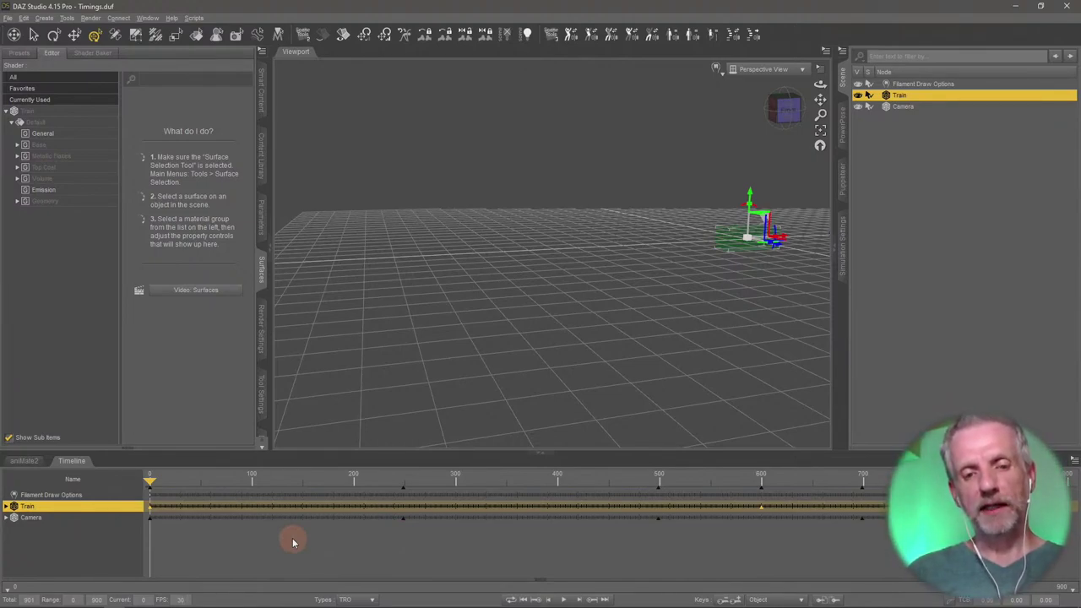
# - Try a timeline frame rate of 10 FPS for the Timings scene
pyautogui.write('10')
pyautogui.press('Return')
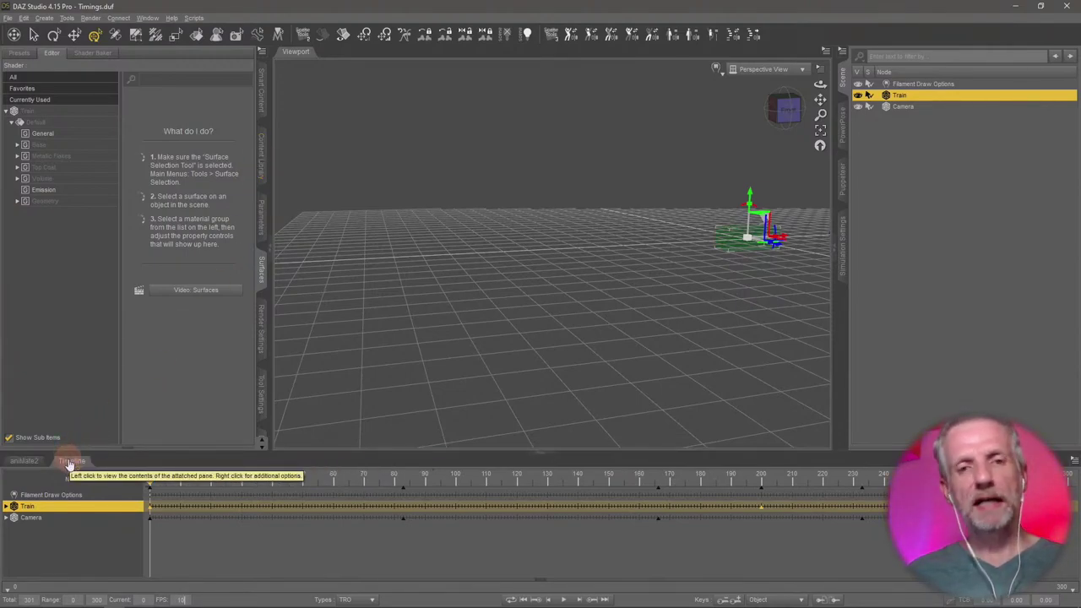
# - Open the Subway Start scene from the Subway Tunnel project's DAZ Scenes folder in the Content Library
pyautogui.click(262, 161)
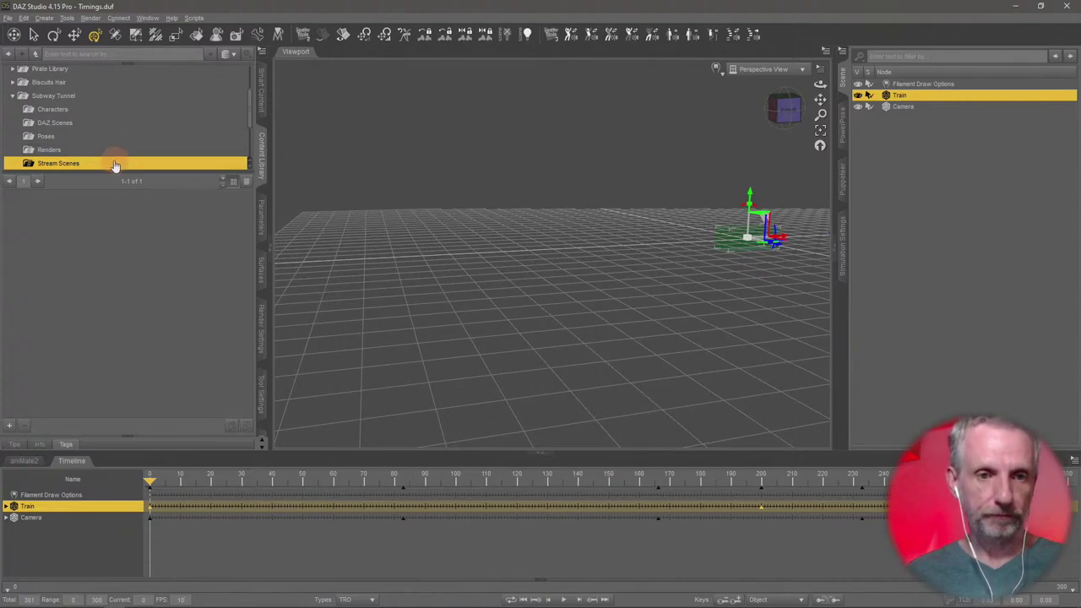
pyautogui.click(119, 127)
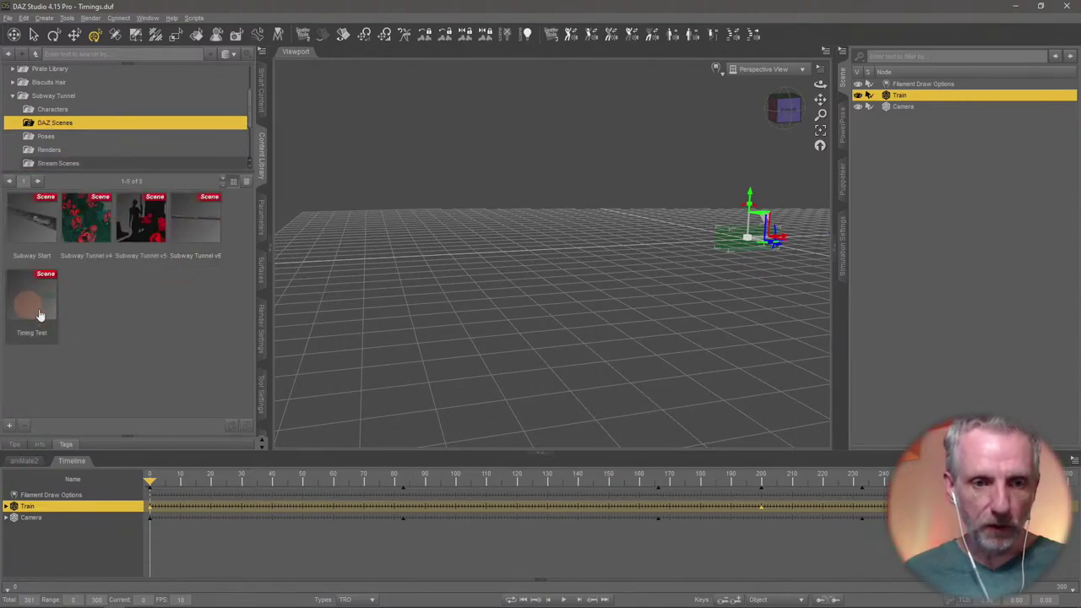
pyautogui.click(205, 228)
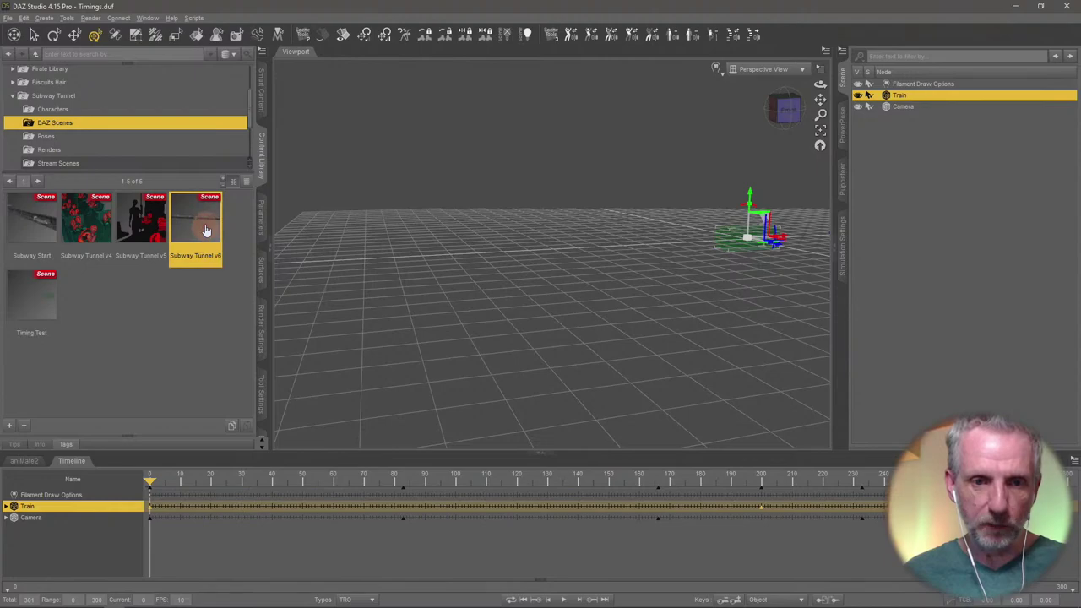
pyautogui.click(31, 228)
pyautogui.doubleClick(31, 228)
pyautogui.click(537, 318)
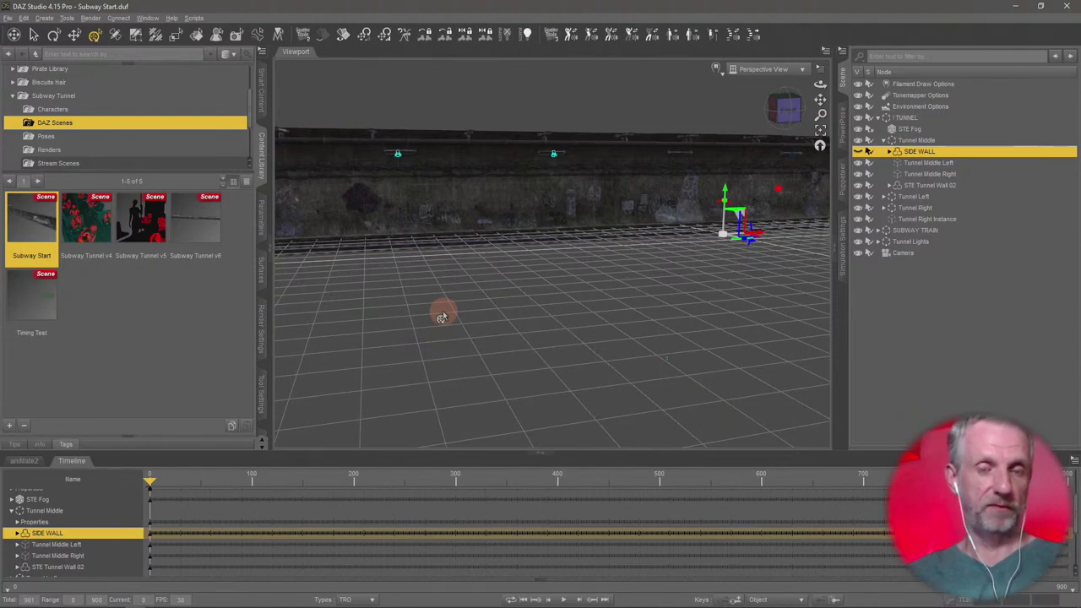
# - Select the Tunnel Middle group and set the timeline's total length to 701 frames
pyautogui.keyDown('alt'); pyautogui.moveTo(442, 317); pyautogui.dragTo(496, 303); pyautogui.keyUp('alt')
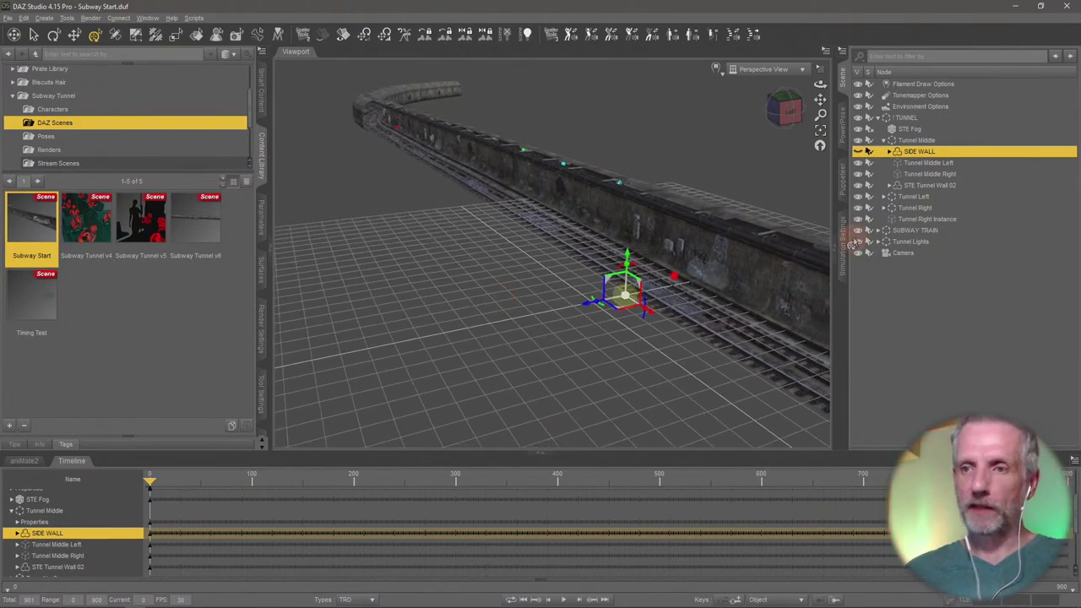
pyautogui.click(921, 141)
pyautogui.click(824, 146)
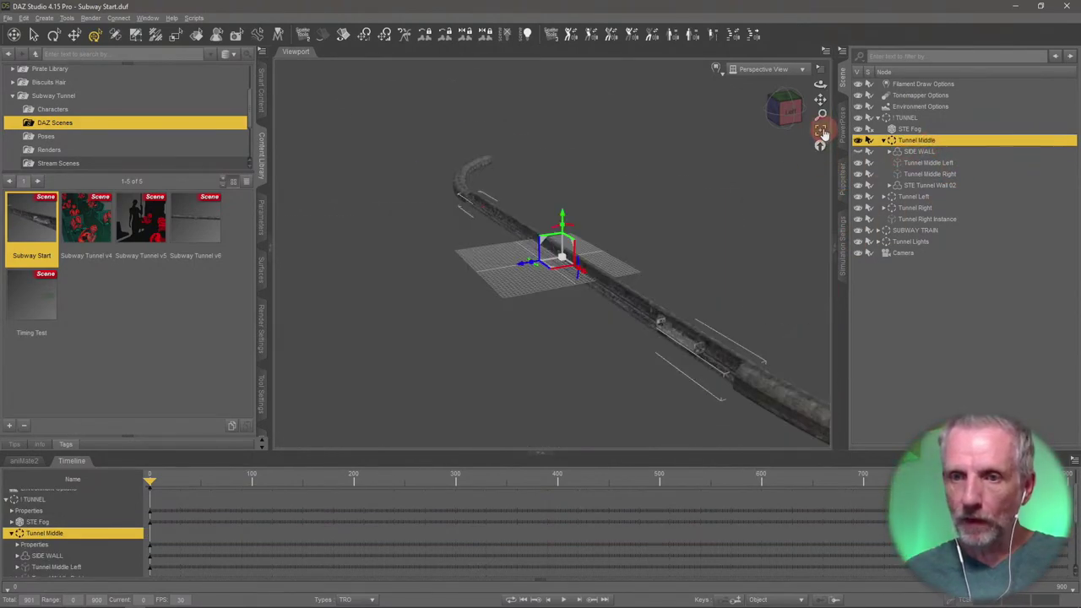
pyautogui.moveTo(668, 242)
pyautogui.keyDown('alt'); pyautogui.mouseDown()
pyautogui.moveTo(682, 239)
pyautogui.moveTo(668, 241)
pyautogui.mouseUp(); pyautogui.keyUp('alt')
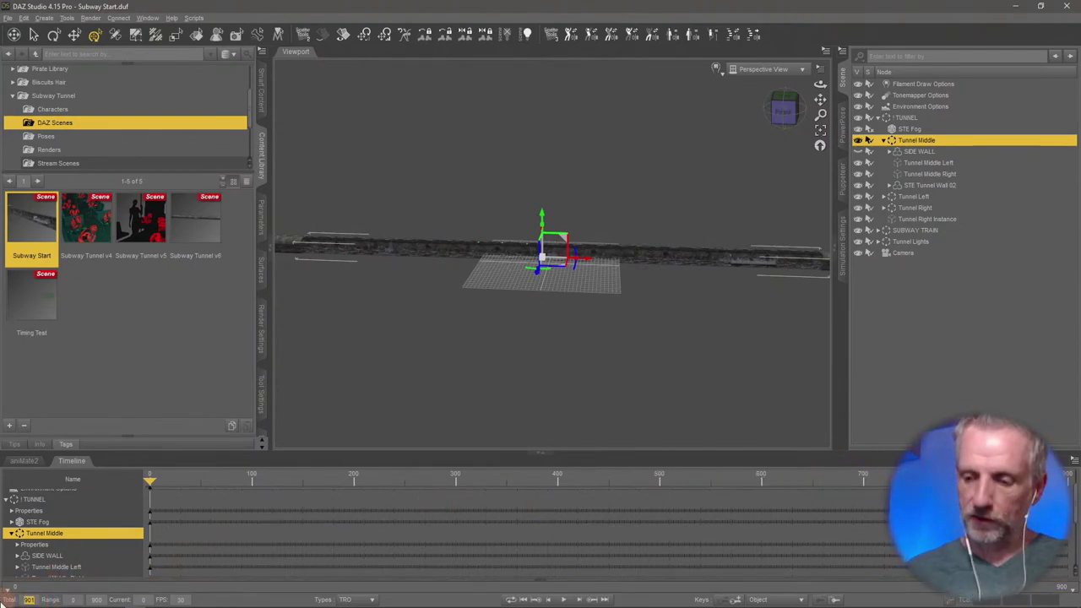
pyautogui.write('701')
pyautogui.press('Return')
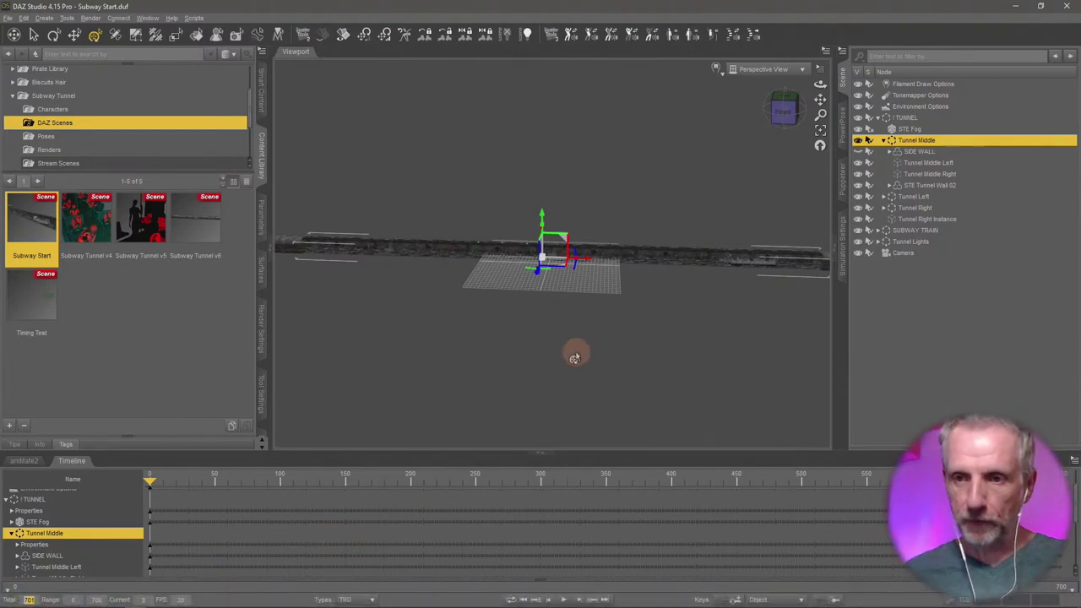
# - Collapse the Content Library pane to enlarge the viewport, and select the Camera to locate it beside the tunnel
pyautogui.keyDown('alt'); pyautogui.moveTo(461, 311); pyautogui.dragTo(461, 315); pyautogui.keyUp('alt')
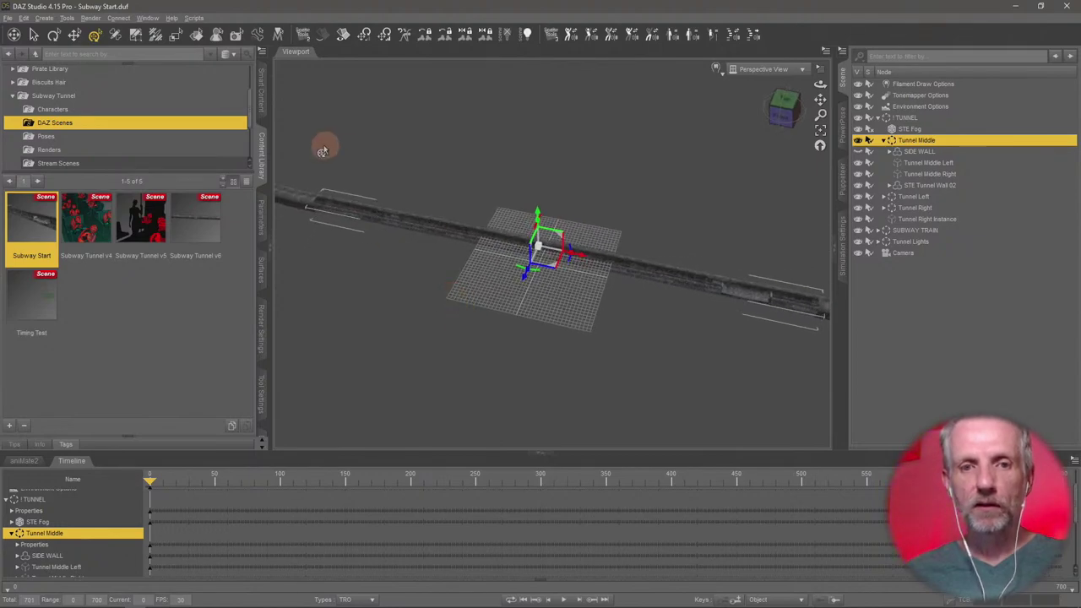
pyautogui.click(264, 169)
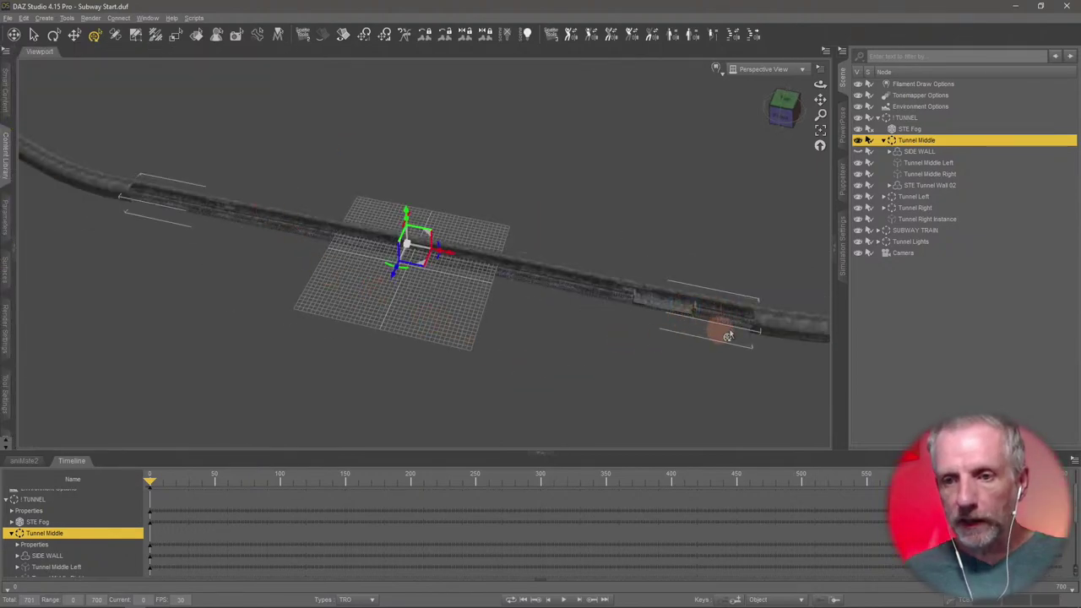
pyautogui.click(914, 252)
pyautogui.keyDown('alt'); pyautogui.moveTo(700, 306); pyautogui.dragTo(705, 304); pyautogui.keyUp('alt')
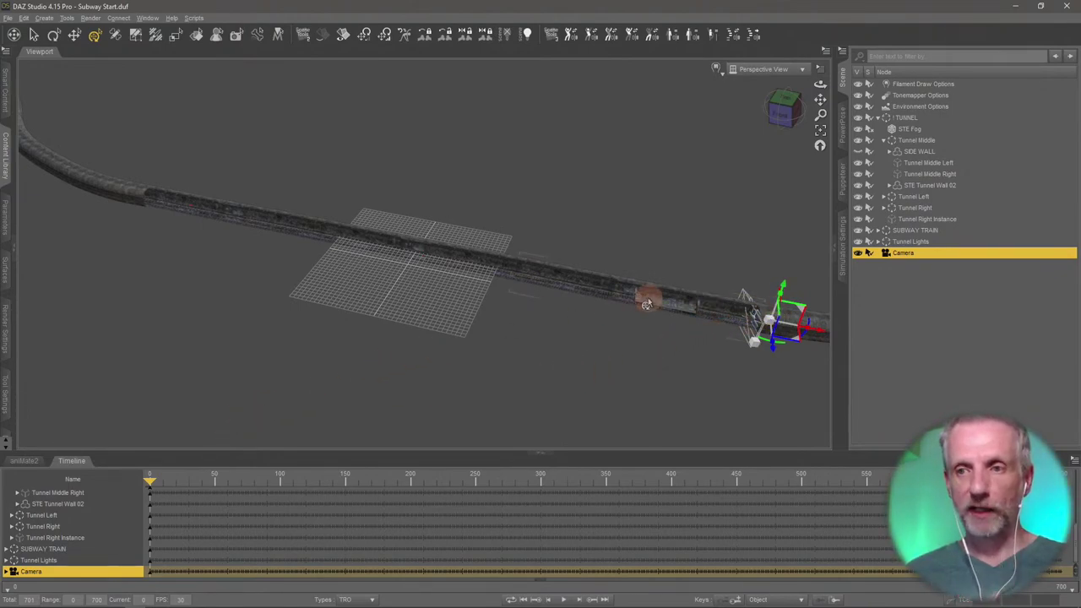
# - Collapse the !TUNNEL group and frame the SUBWAY TRAIN and Camera together in the viewport
pyautogui.click(880, 119)
pyautogui.click(905, 130)
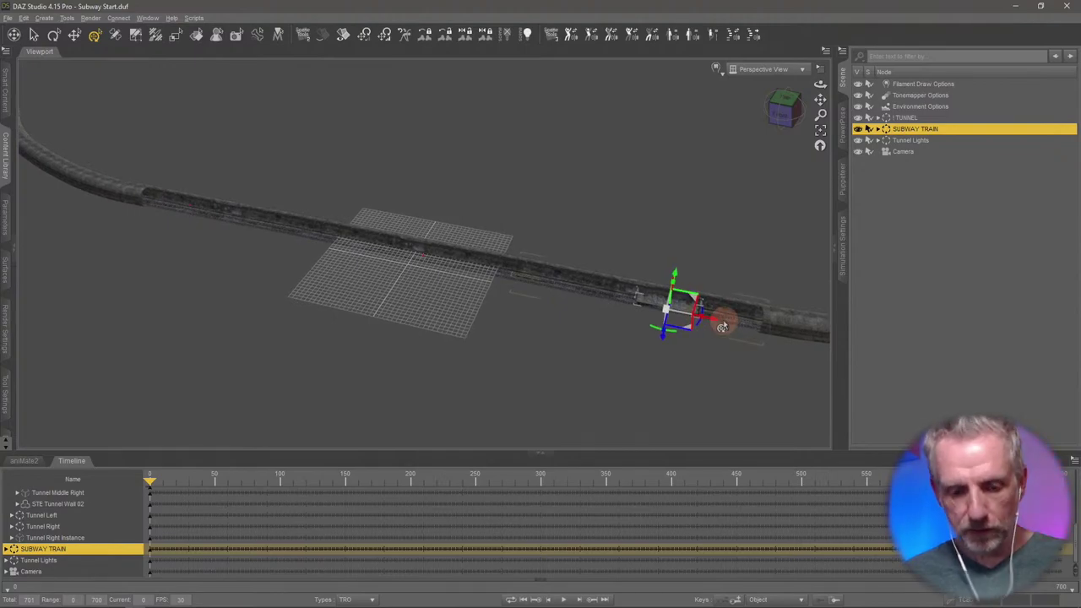
pyautogui.hotkey('ctrl', 'f')
pyautogui.scroll(-6, 723, 325)
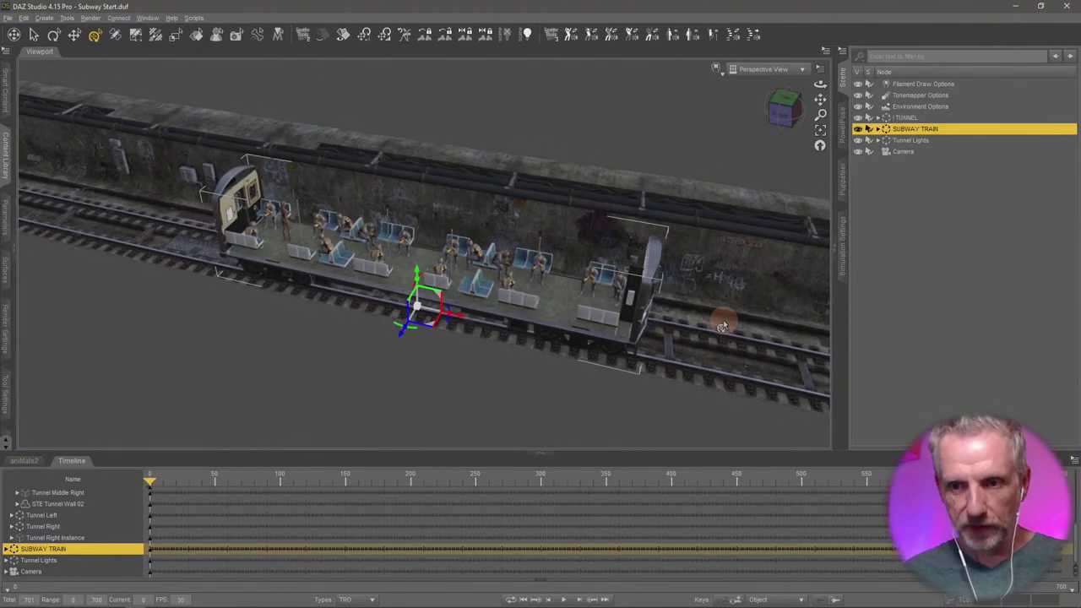
pyautogui.scroll(-3, 723, 319)
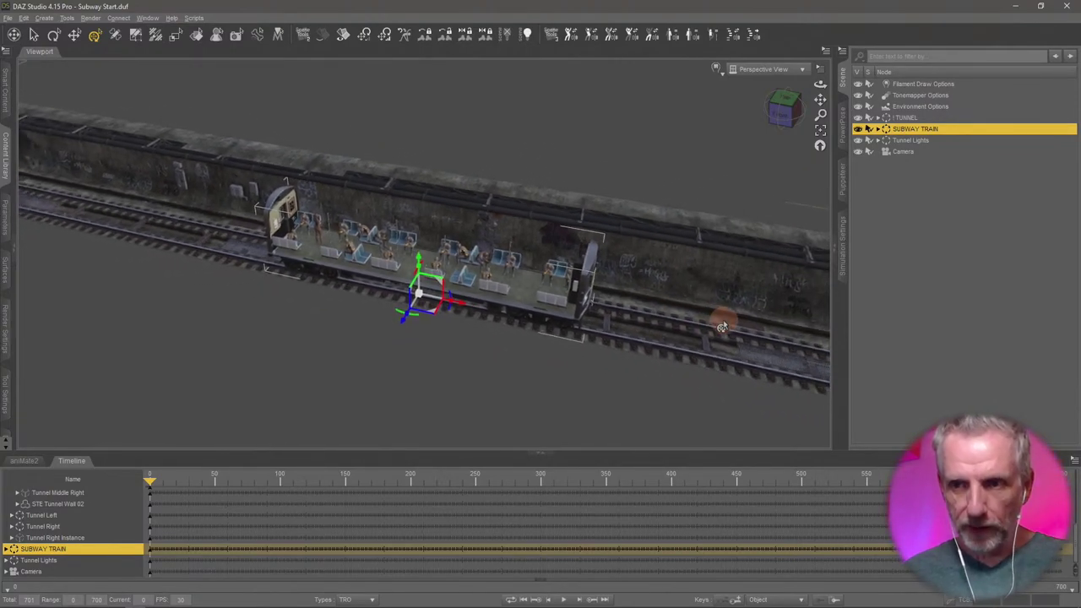
pyautogui.keyDown('ctrl'); pyautogui.click(918, 153); pyautogui.keyUp('ctrl')
pyautogui.hotkey('ctrl', 'f')
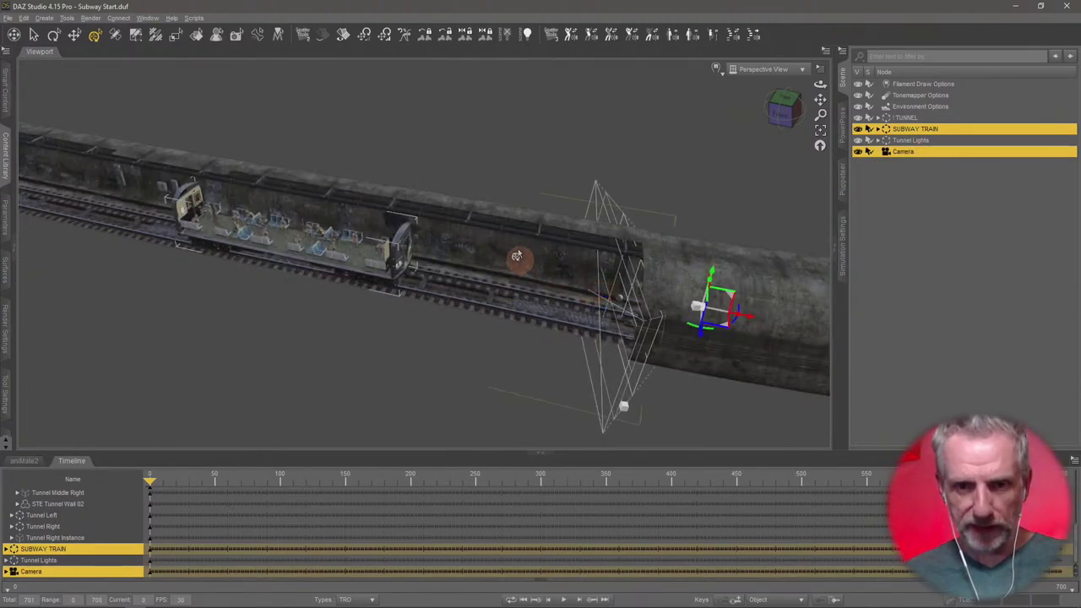
# - Look at the approaching train through the scene Camera, and return to the Perspective View
pyautogui.click(760, 69)
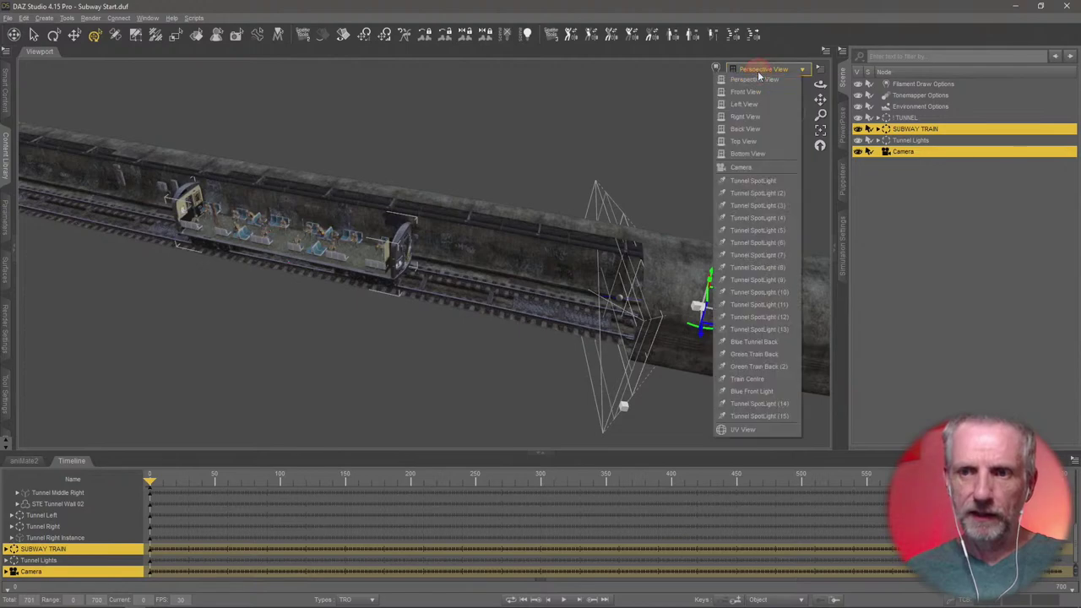
pyautogui.click(764, 167)
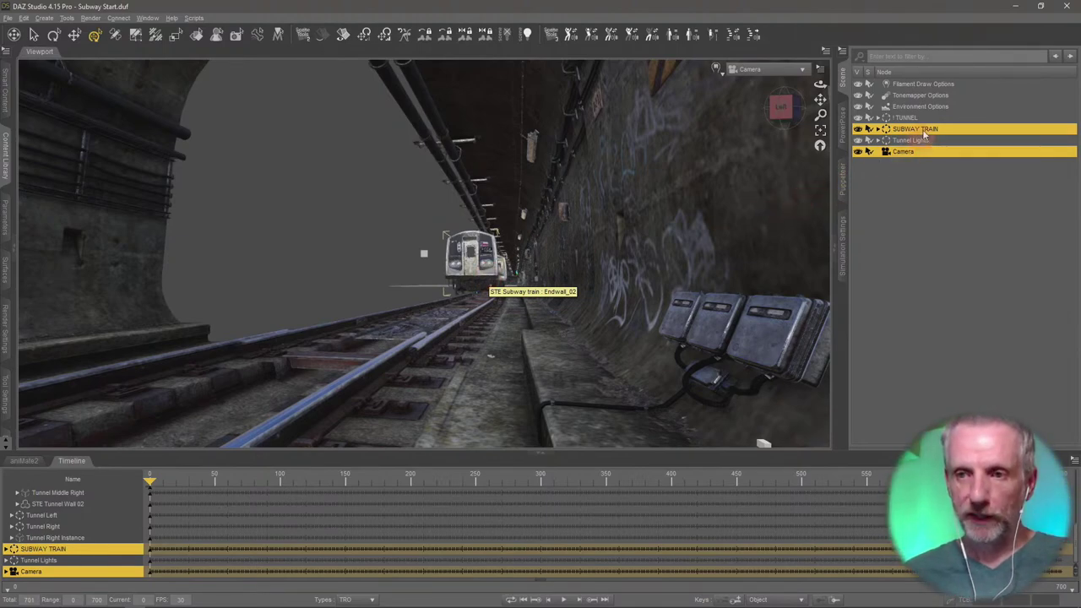
pyautogui.click(765, 69)
pyautogui.click(773, 75)
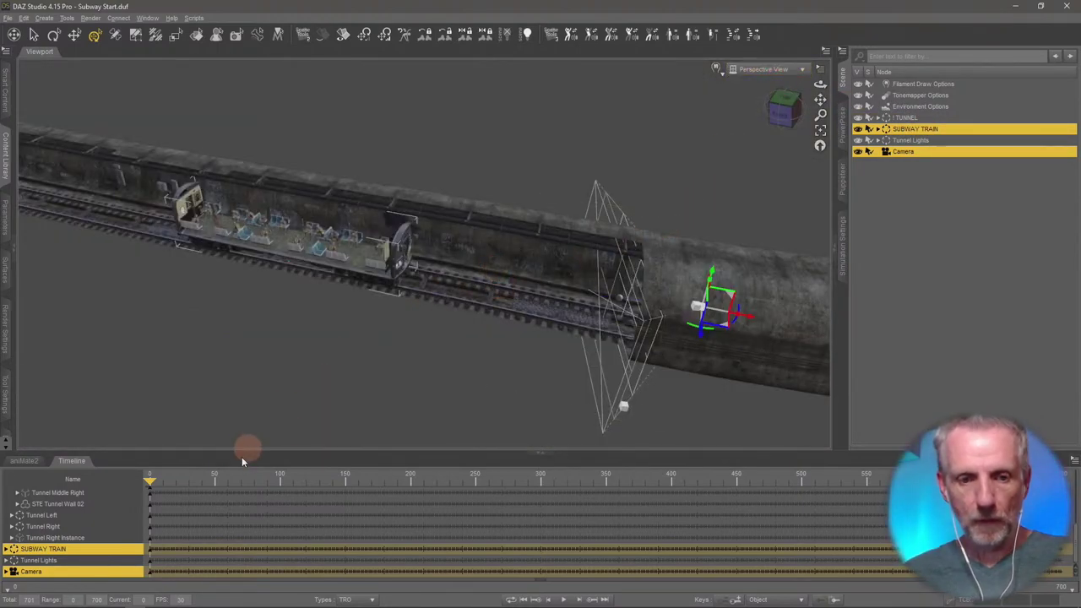
# - Expand the SUBWAY TRAIN group, examine its STE Subway train and Passengers contents, and reselect the whole group
pyautogui.click(929, 130)
pyautogui.doubleClick(929, 129)
pyautogui.click(953, 160)
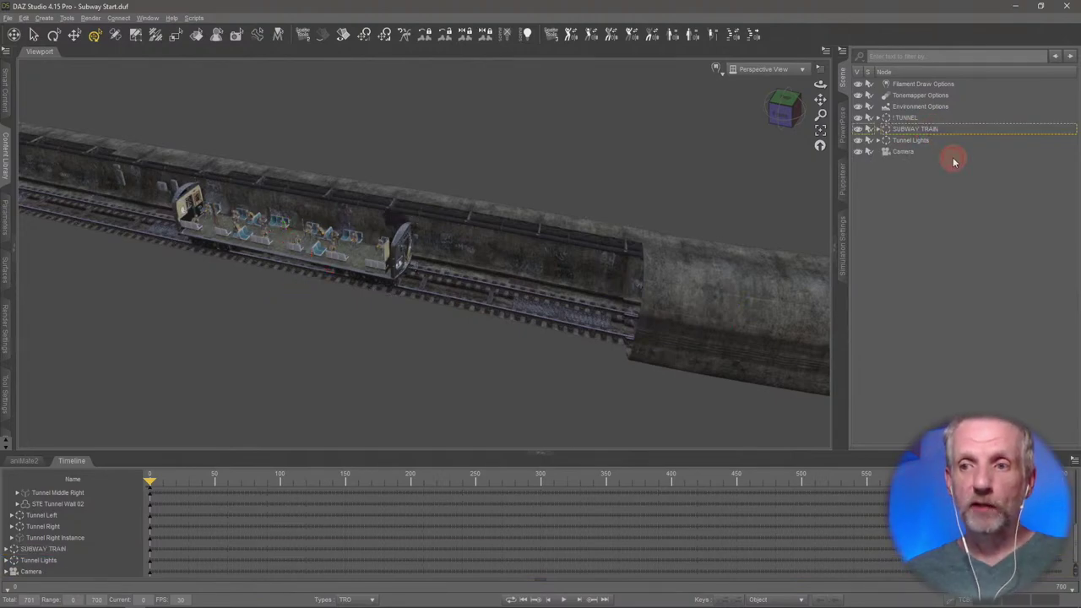
pyautogui.click(908, 130)
pyautogui.click(879, 129)
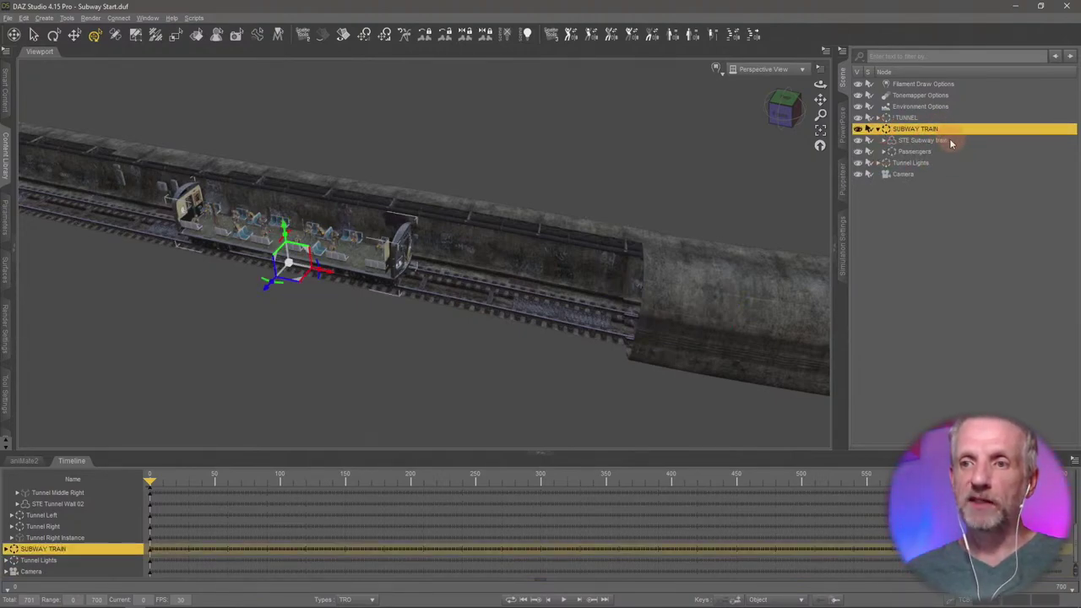
pyautogui.click(929, 141)
pyautogui.click(925, 151)
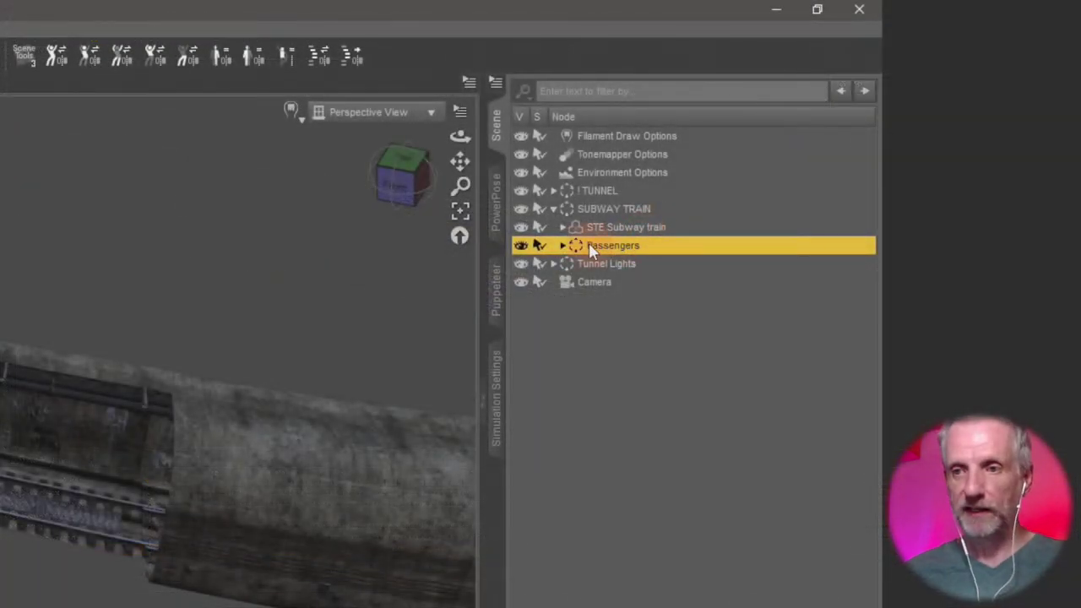
pyautogui.click(562, 246)
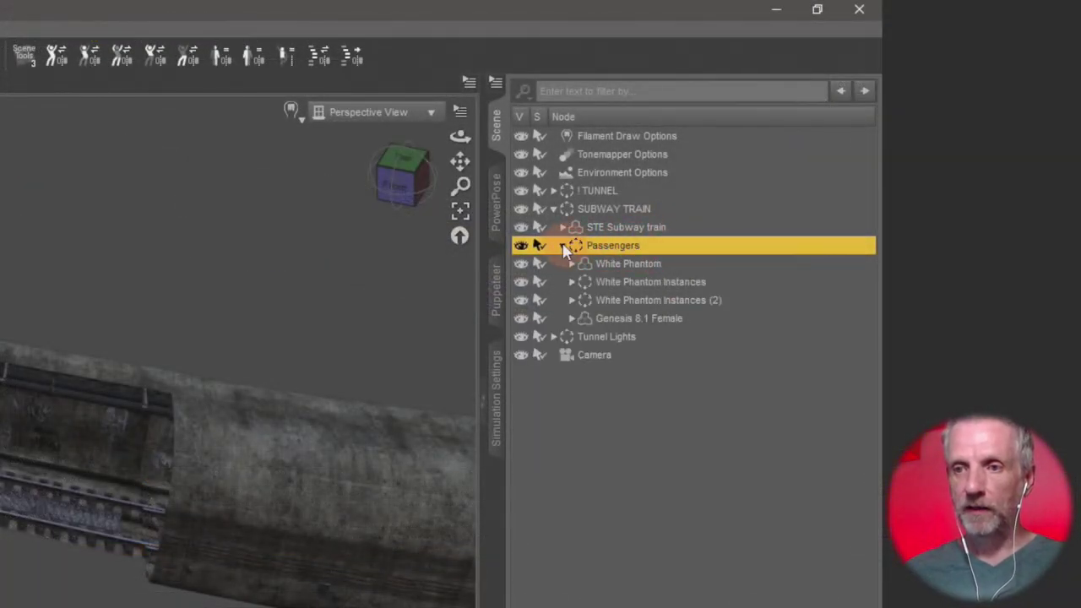
pyautogui.click(626, 226)
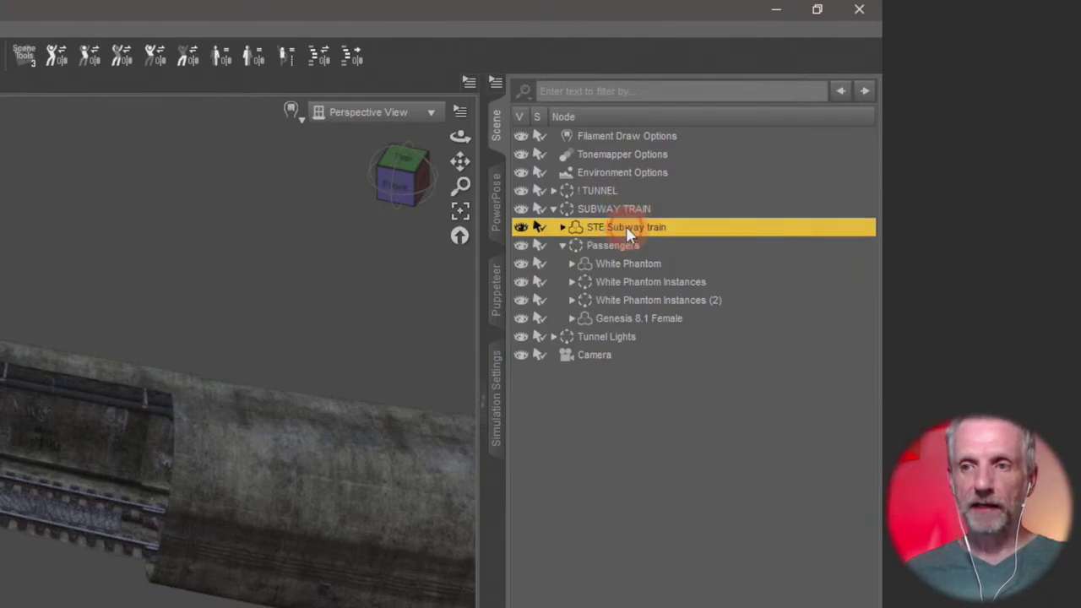
pyautogui.click(561, 246)
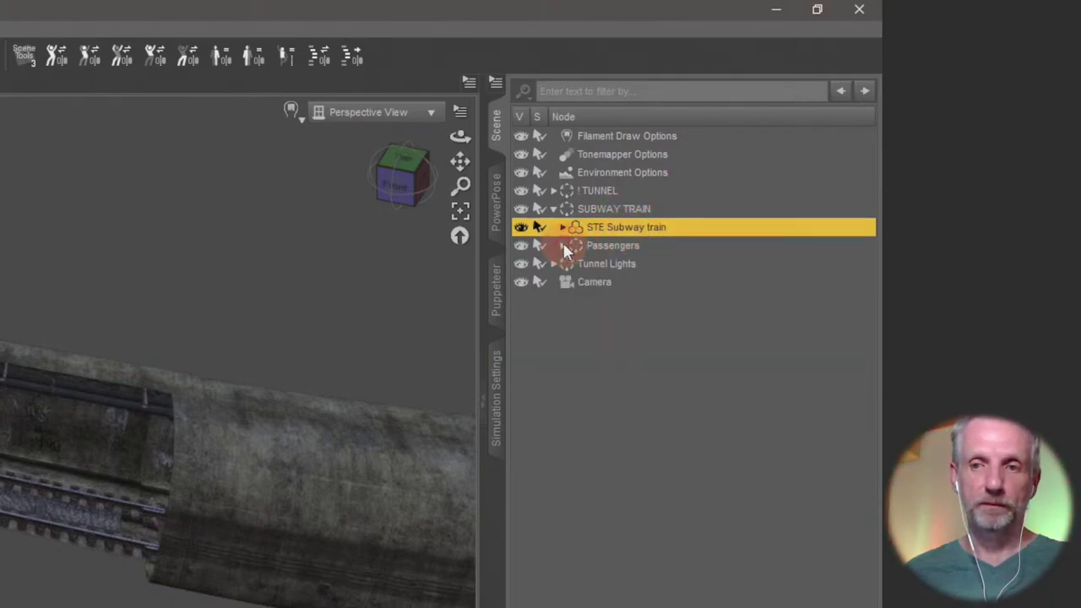
pyautogui.click(625, 211)
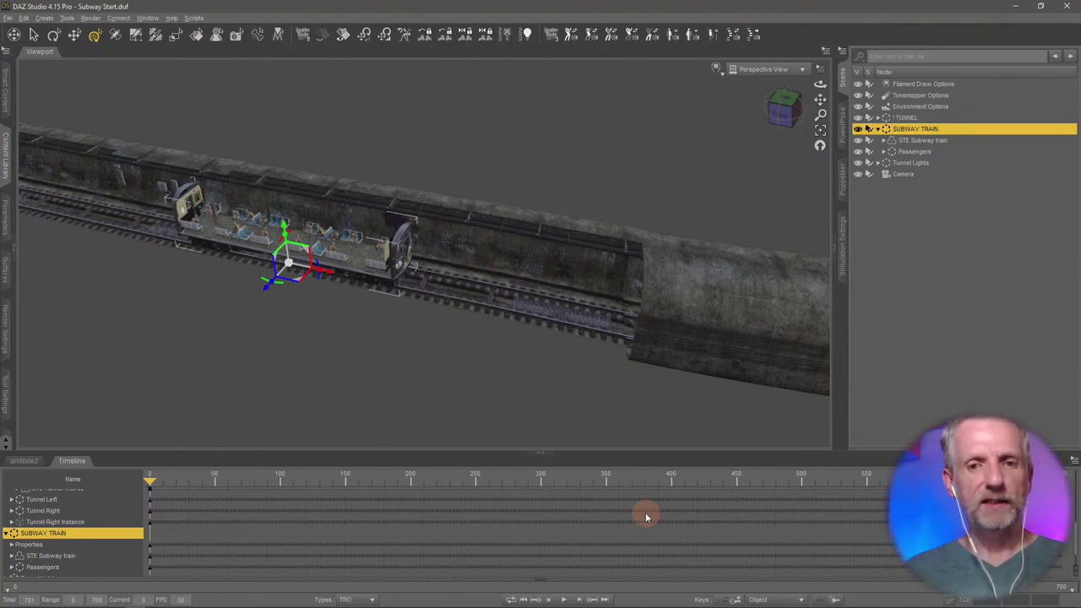
# - Switch to the WordPress post to review the Train and Camera timings, and return to DAZ Studio
pyautogui.hotkey('alt', 'Tab')
pyautogui.hotkey('alt', 'Tab')
pyautogui.hotkey('alt', 'Tab')
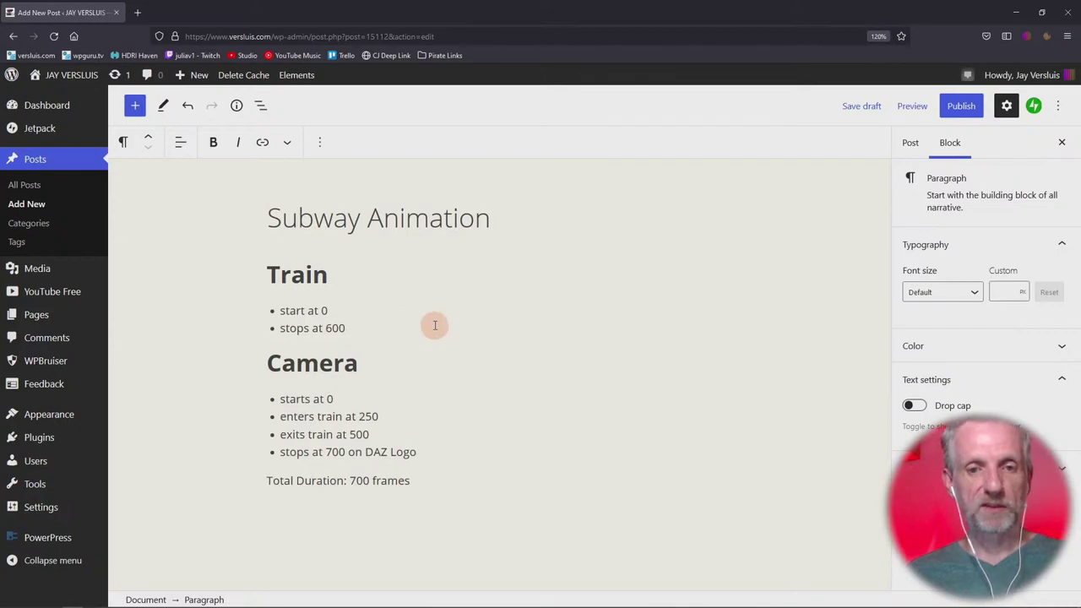
pyautogui.hotkey('alt', 'Tab')
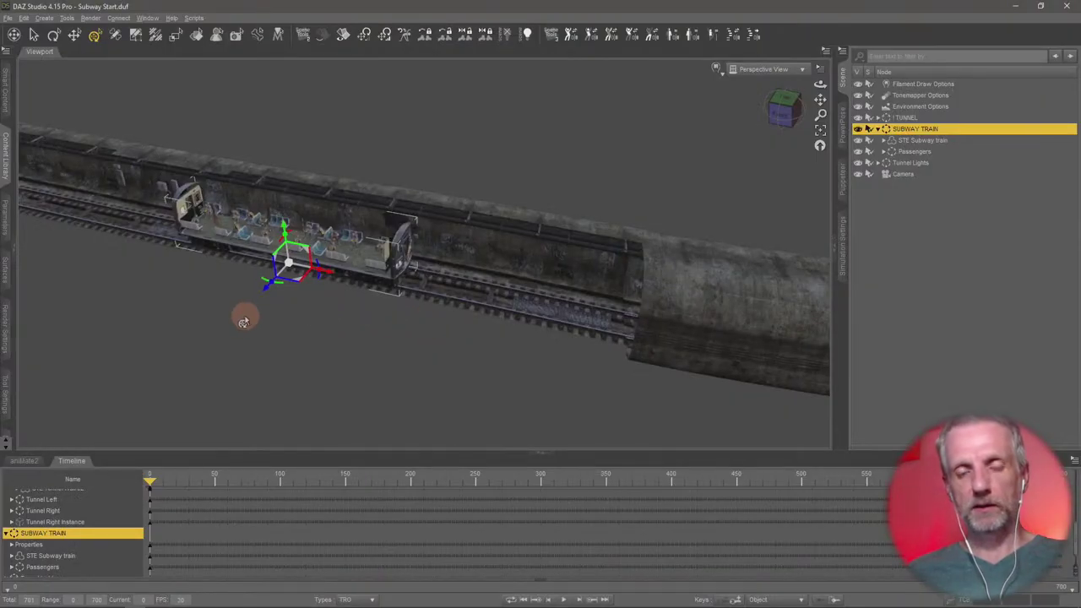
# - Select the SUBWAY TRAIN group and move the timeline playhead to about frame 500
pyautogui.moveTo(241, 313)
pyautogui.mouseDown()
pyautogui.moveTo(519, 345)
pyautogui.moveTo(244, 313)
pyautogui.mouseUp()
pyautogui.moveTo(142, 250); pyautogui.dragTo(142, 251)
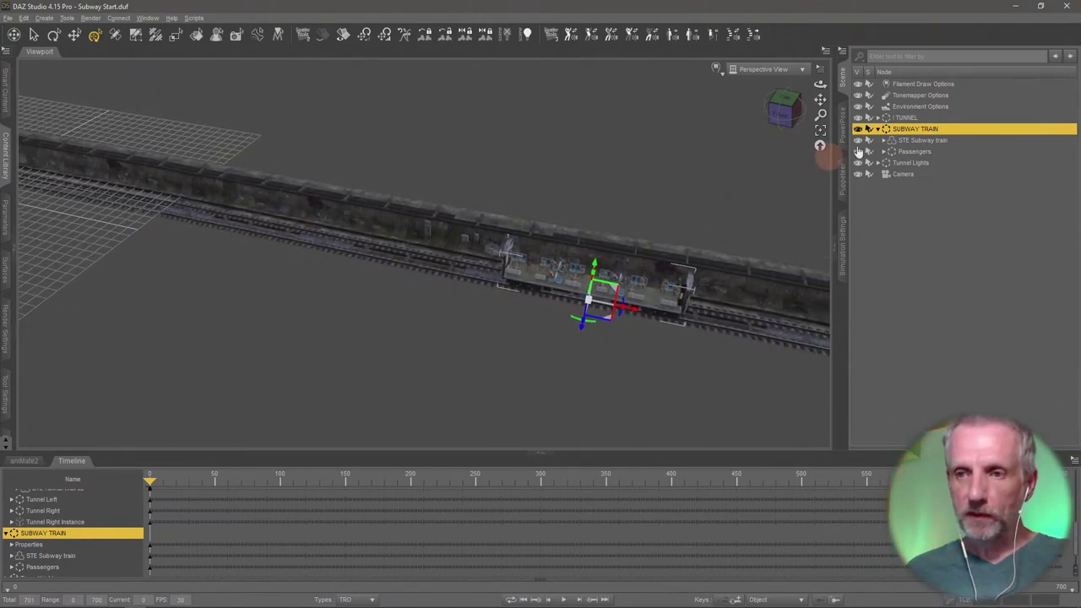
pyautogui.click(906, 118)
pyautogui.click(820, 131)
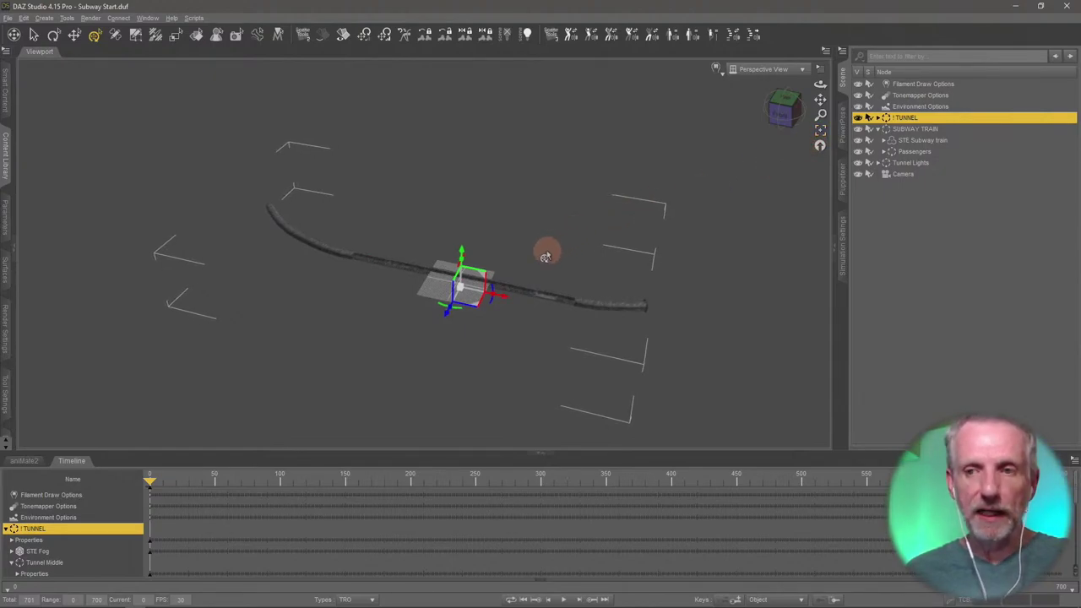
pyautogui.click(929, 129)
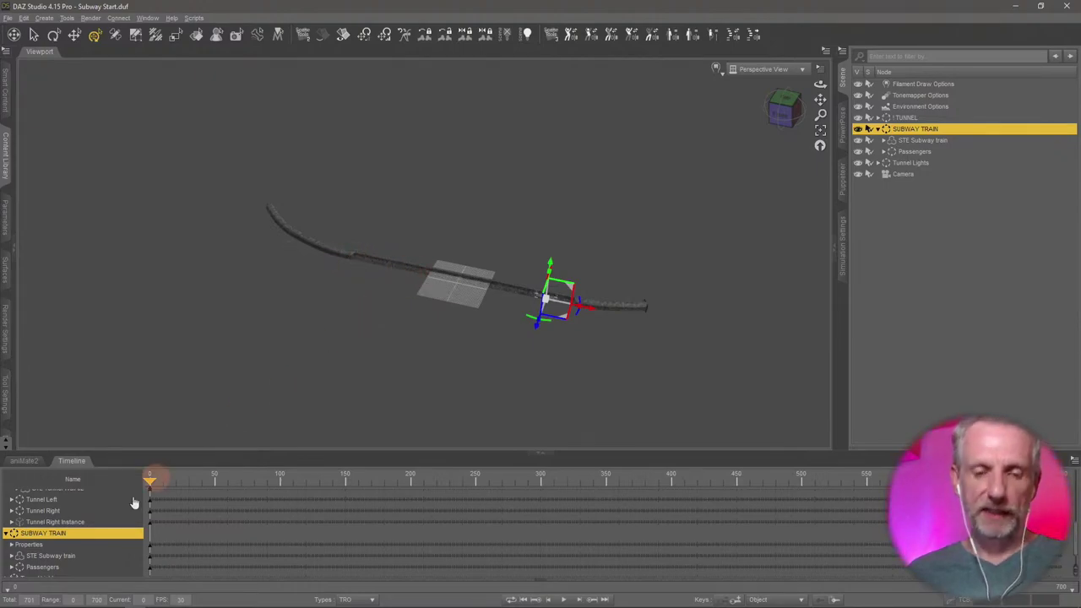
pyautogui.moveTo(152, 487); pyautogui.dragTo(798, 505)
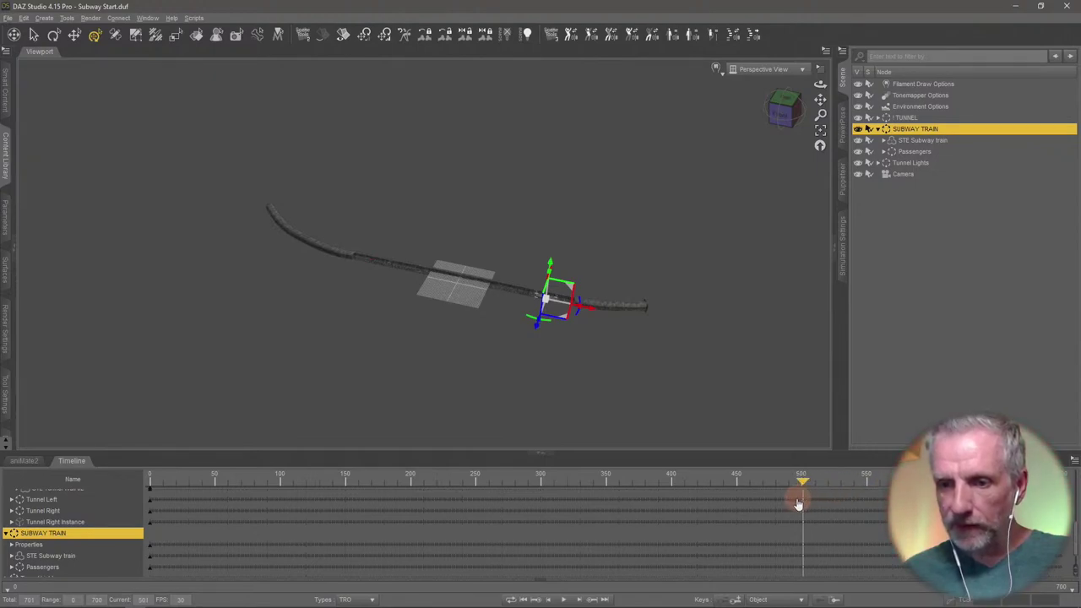
# - Switch between DAZ Studio and the WordPress post to check the frame at which the train stops
pyautogui.hotkey('alt', 'Tab')
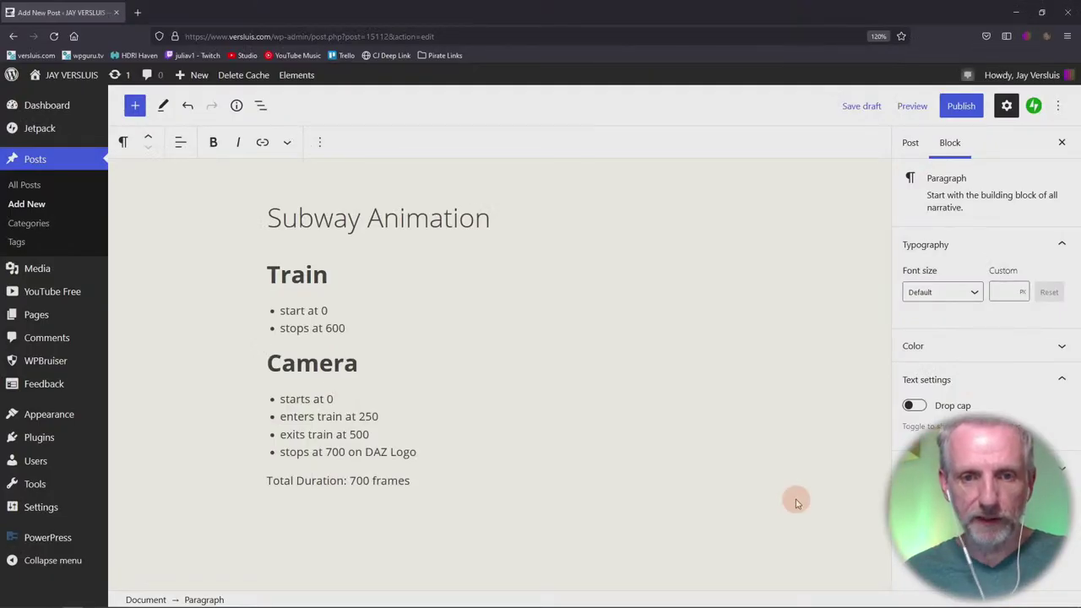
pyautogui.hotkey('alt', 'Tab')
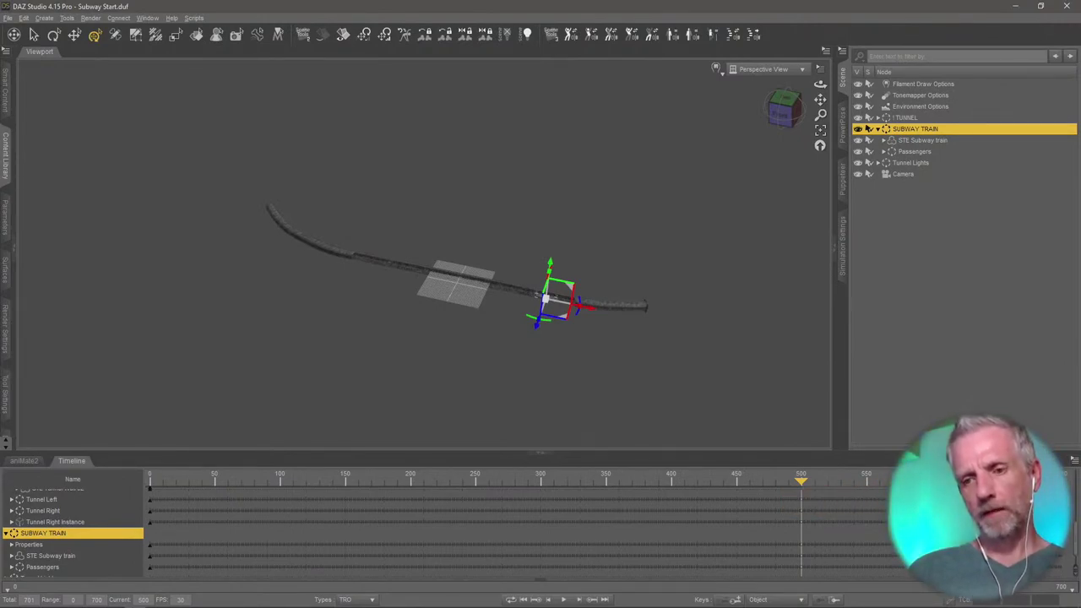
pyautogui.hotkey('alt', 'Tab')
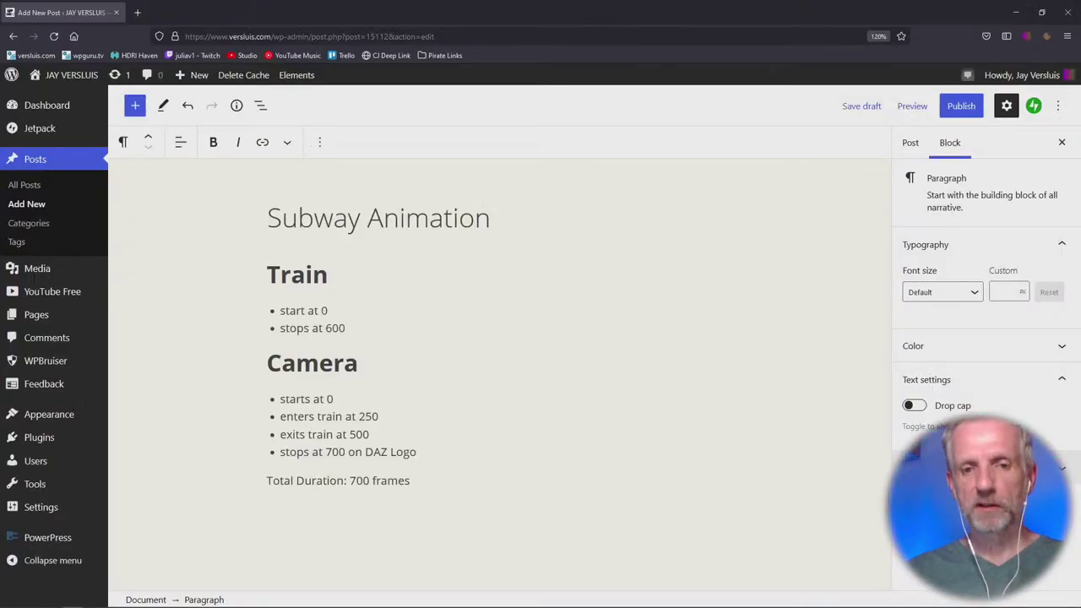
# - Switch to DAZ Studio, move the SUBWAY TRAIN along X to about -3353 at frame 500, and return the playhead to frame 0
pyautogui.hotkey('alt', 'Tab')
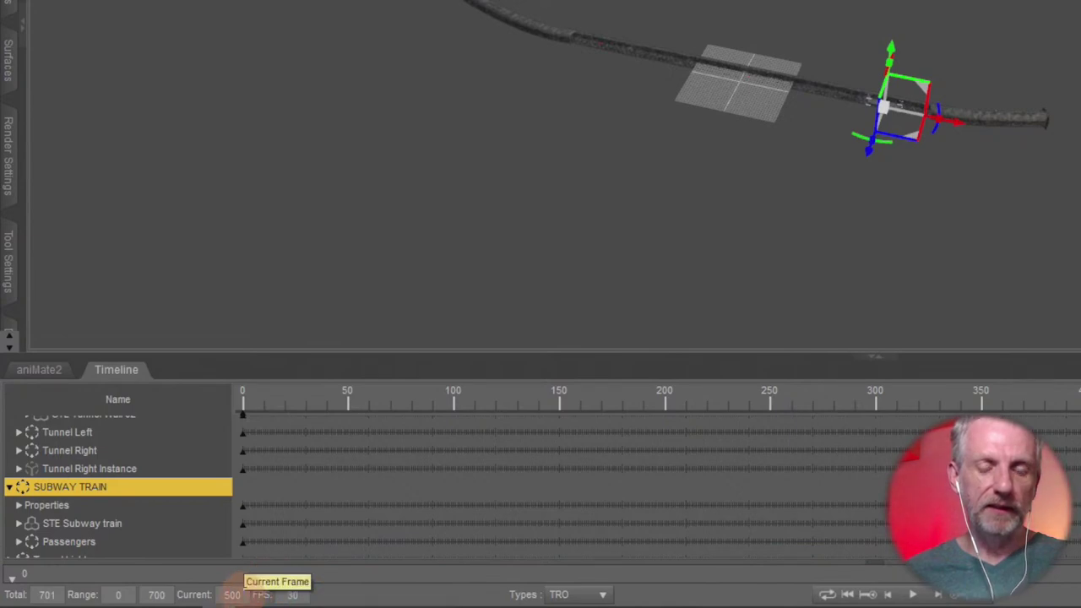
pyautogui.click(232, 595)
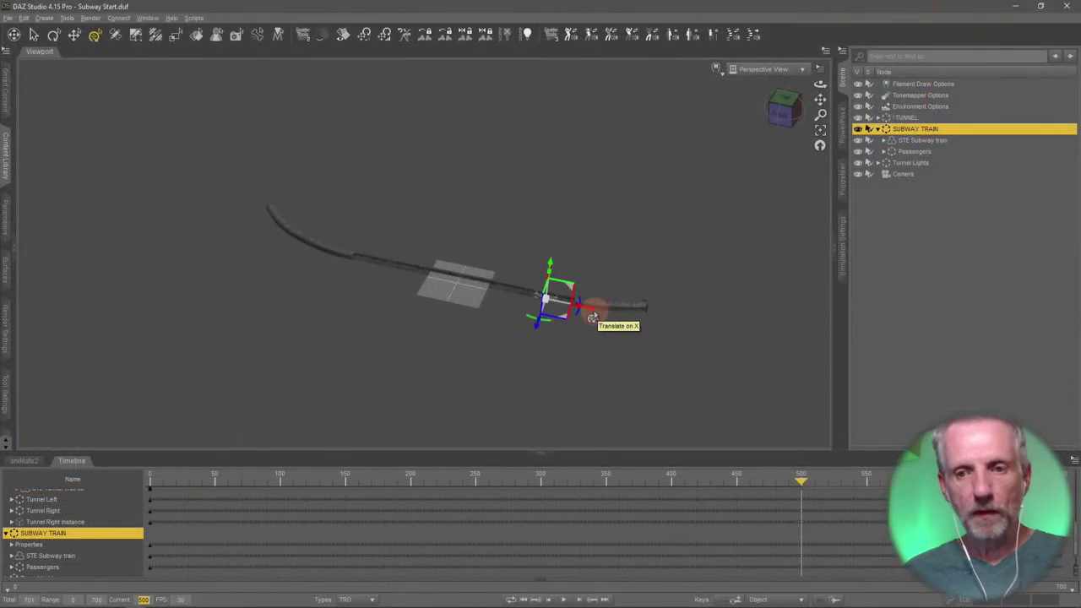
pyautogui.moveTo(592, 314); pyautogui.dragTo(448, 305)
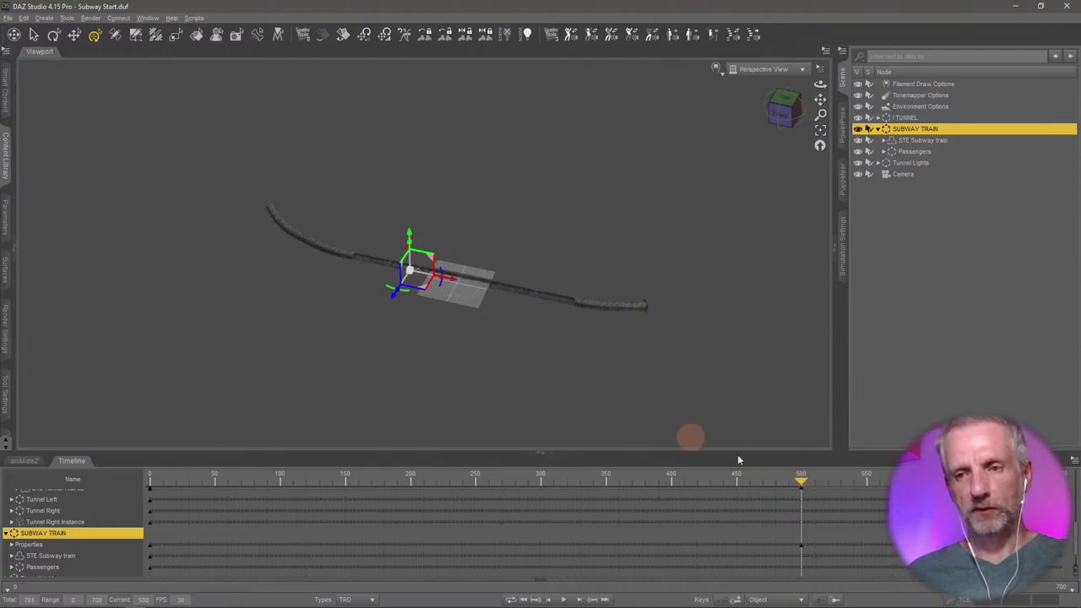
pyautogui.moveTo(804, 482); pyautogui.dragTo(152, 493)
pyautogui.moveTo(342, 498); pyautogui.dragTo(98, 485)
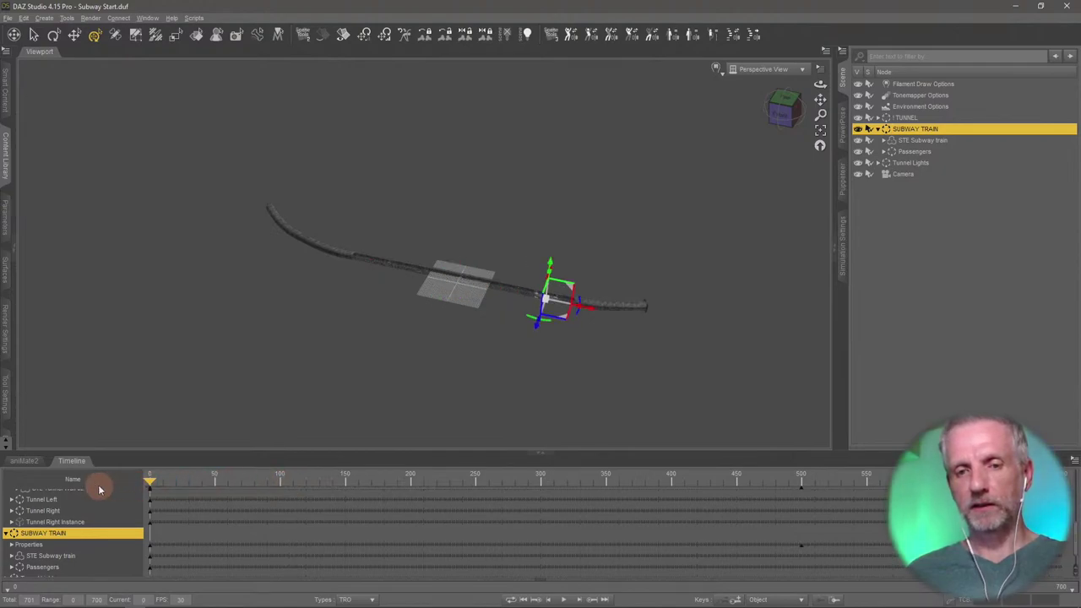
# - Select the Camera, check in the WordPress post at which frame it enters the train, and return to DAZ Studio
pyautogui.click(930, 174)
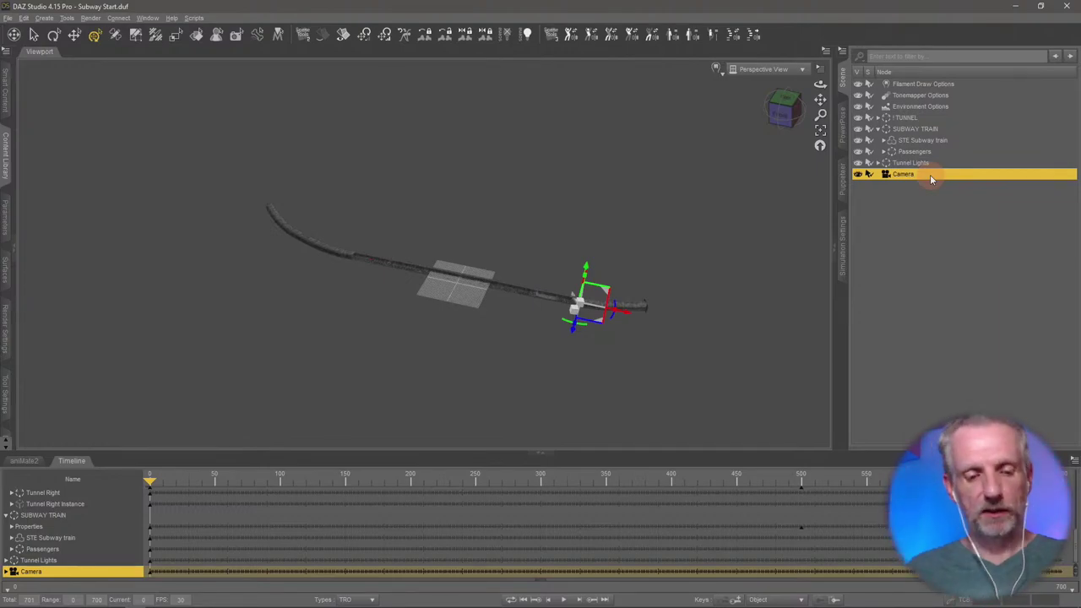
pyautogui.hotkey('alt', 'Tab')
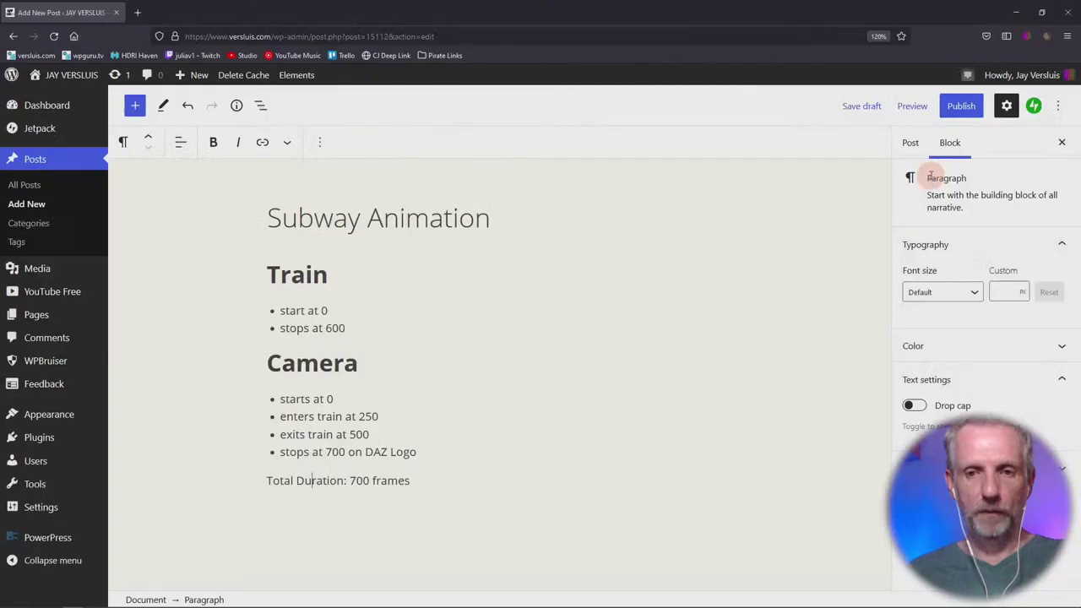
pyautogui.click(297, 326)
pyautogui.click(310, 417)
pyautogui.click(375, 417)
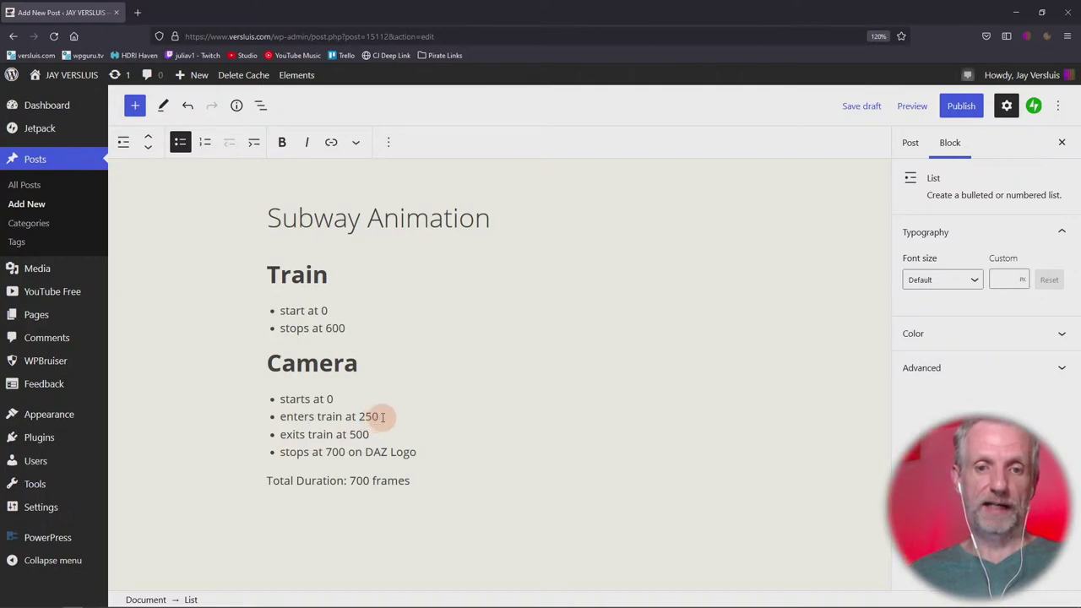
pyautogui.hotkey('alt', 'Tab')
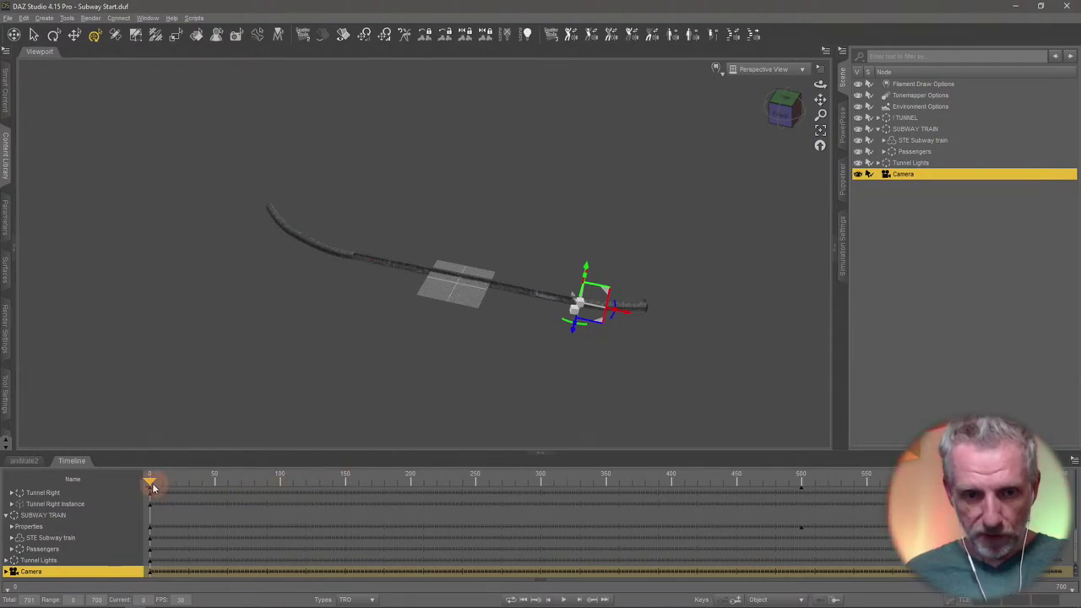
# - Set the current frame to 250, frame the SUBWAY TRAIN's front end in the view, and show the Camera's translation parameters
pyautogui.moveTo(151, 486); pyautogui.dragTo(469, 499)
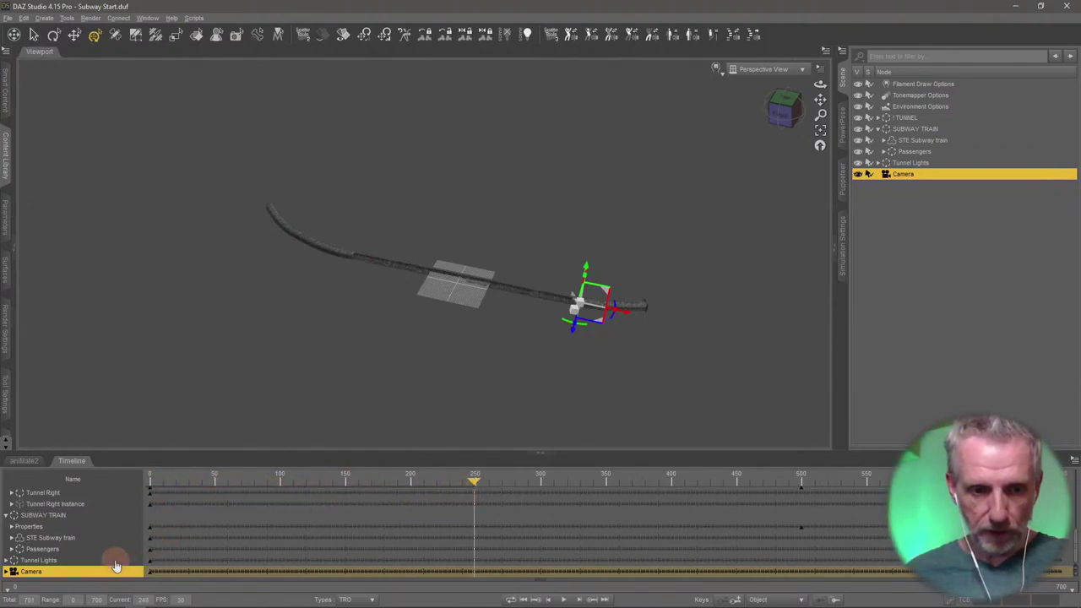
pyautogui.write('250')
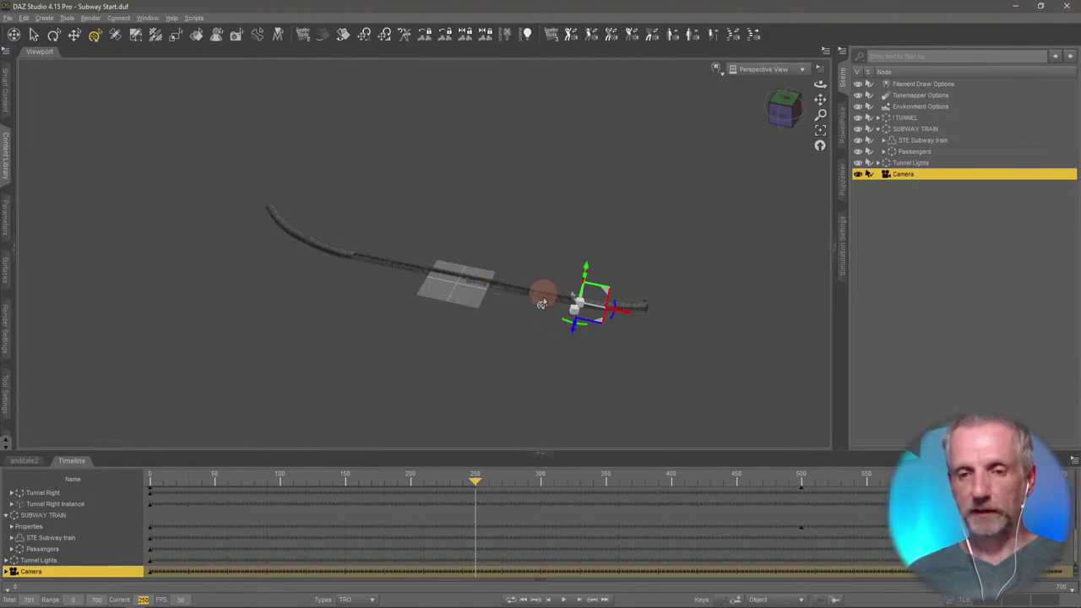
pyautogui.click(916, 128)
pyautogui.hotkey('ctrl', 'f')
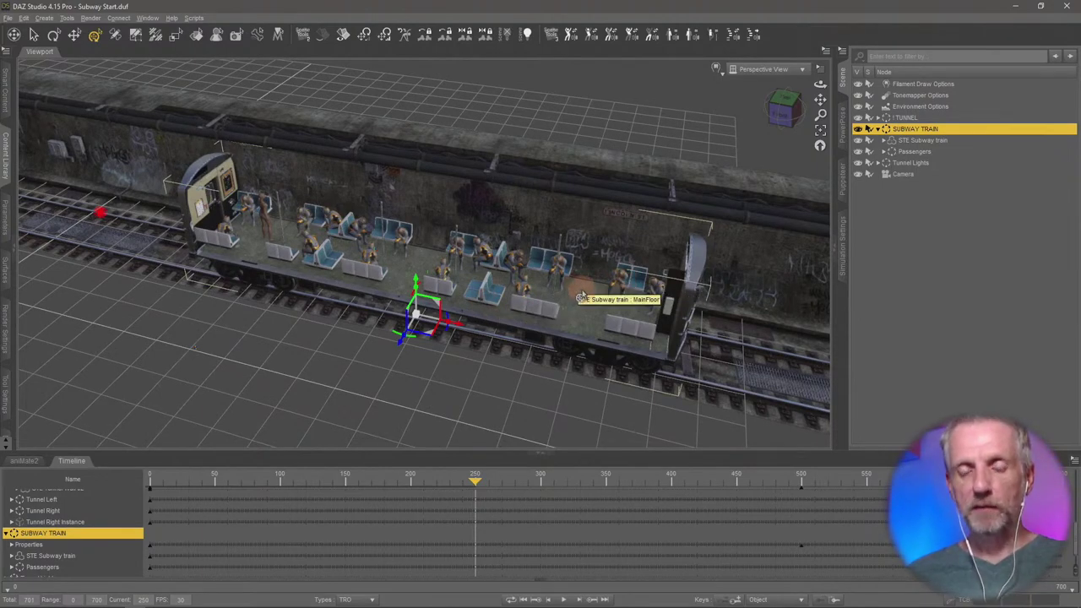
pyautogui.keyDown('alt'); pyautogui.moveTo(581, 296); pyautogui.dragTo(571, 285); pyautogui.keyUp('alt')
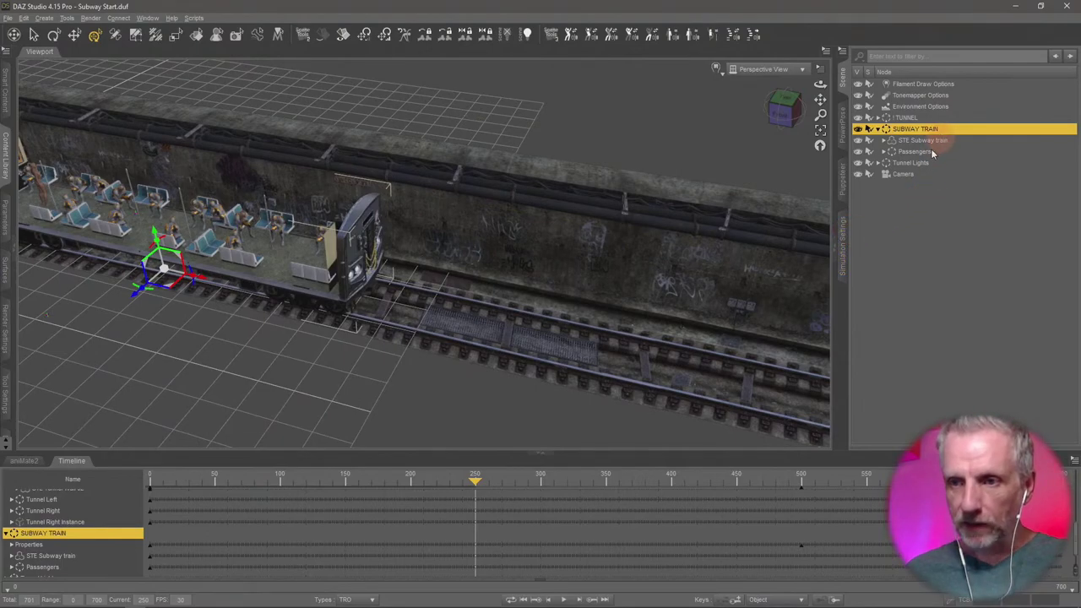
pyautogui.click(910, 174)
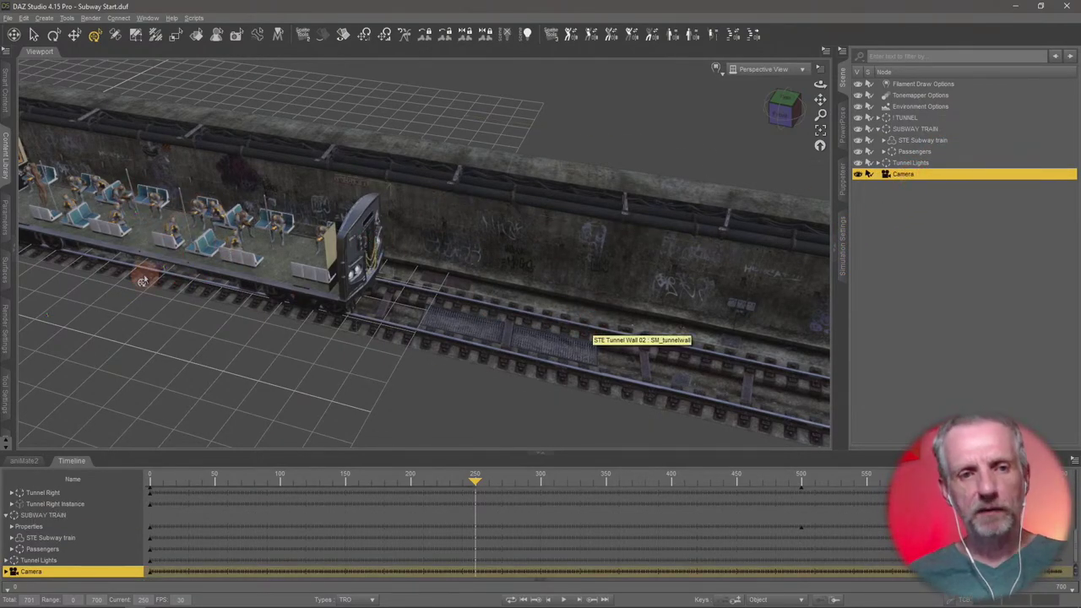
pyautogui.click(7, 222)
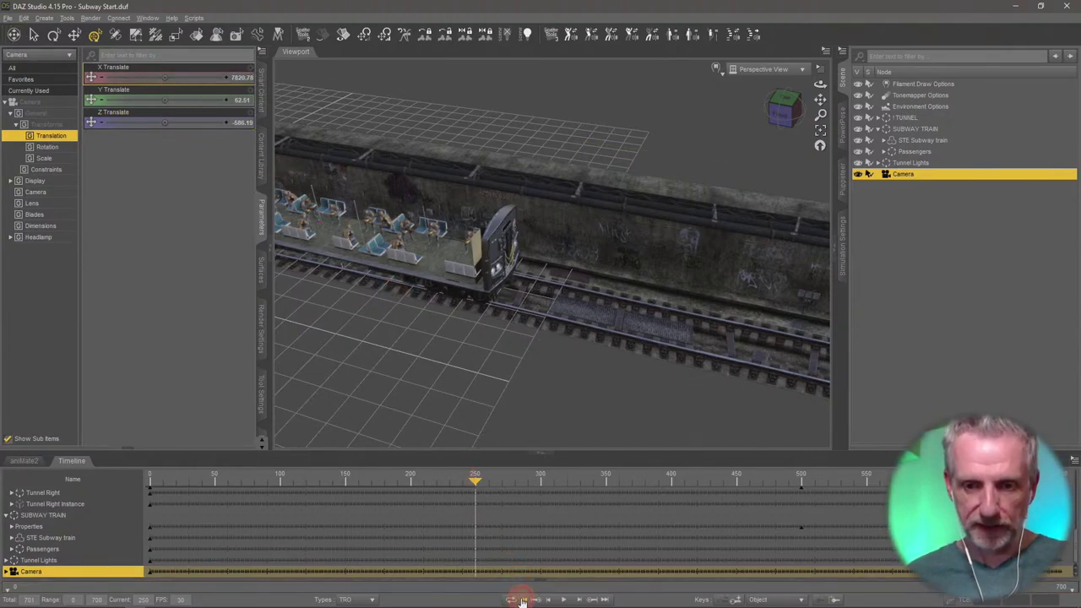
pyautogui.click(523, 600)
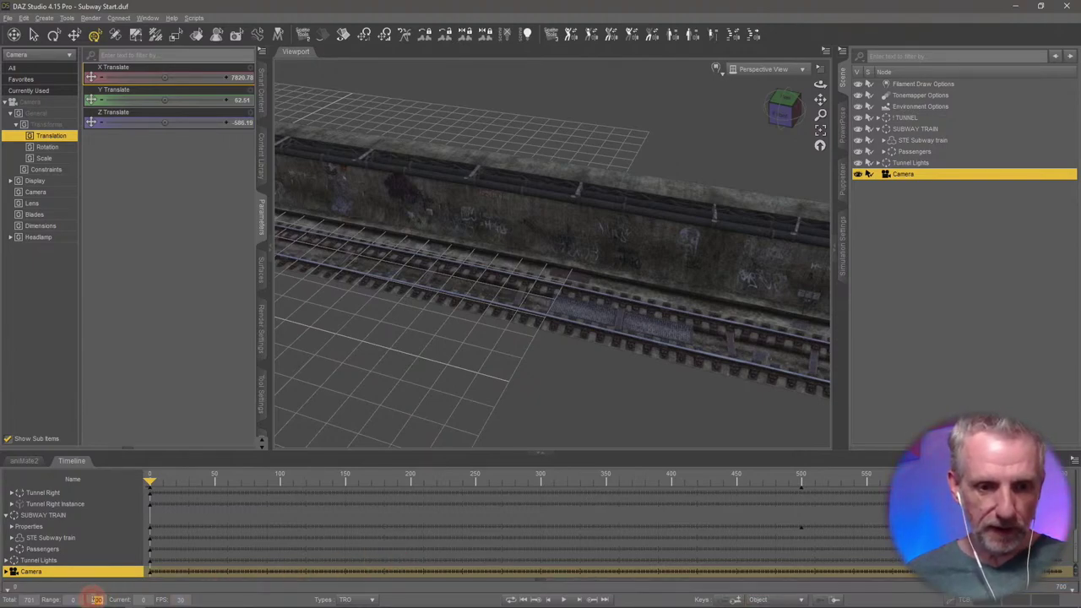
pyautogui.press('Return')
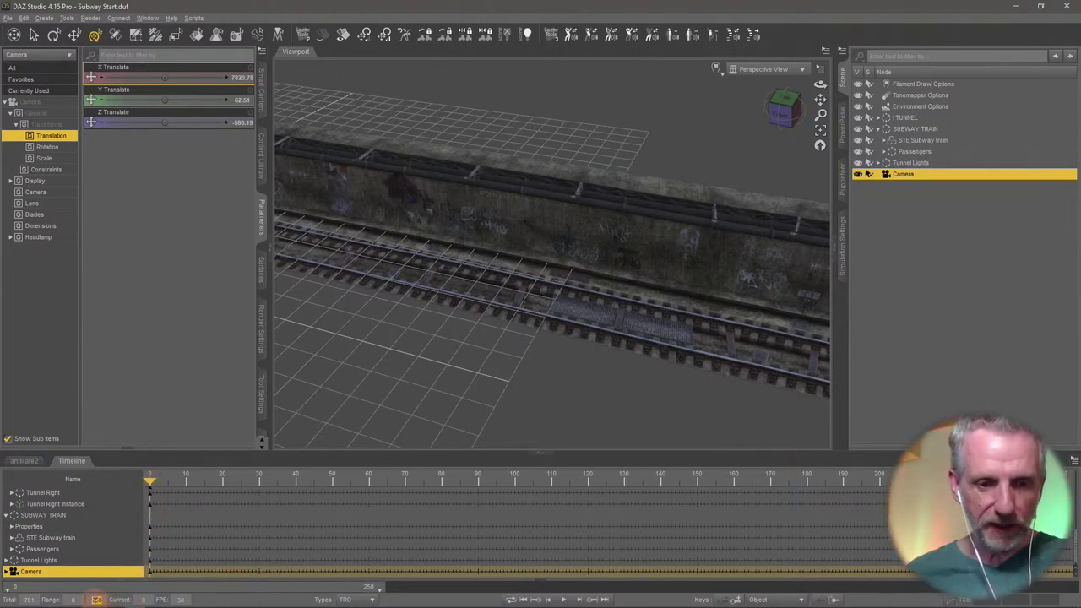
pyautogui.click(96, 599)
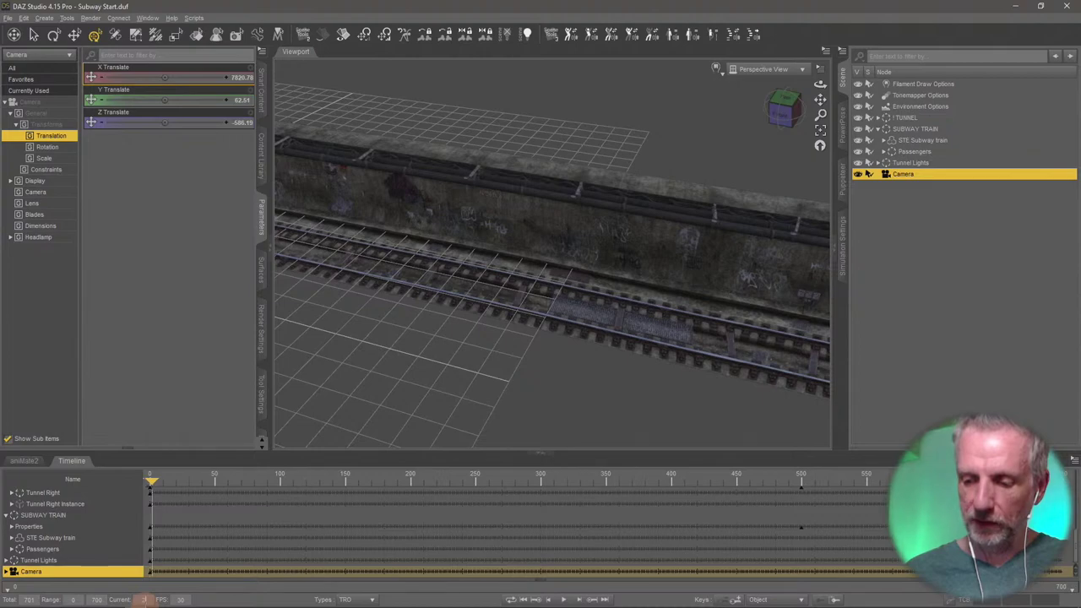
# - At frame 250, move the Camera along X to about 1814, placing it at the train's front end
pyautogui.write('250')
pyautogui.press('Return')
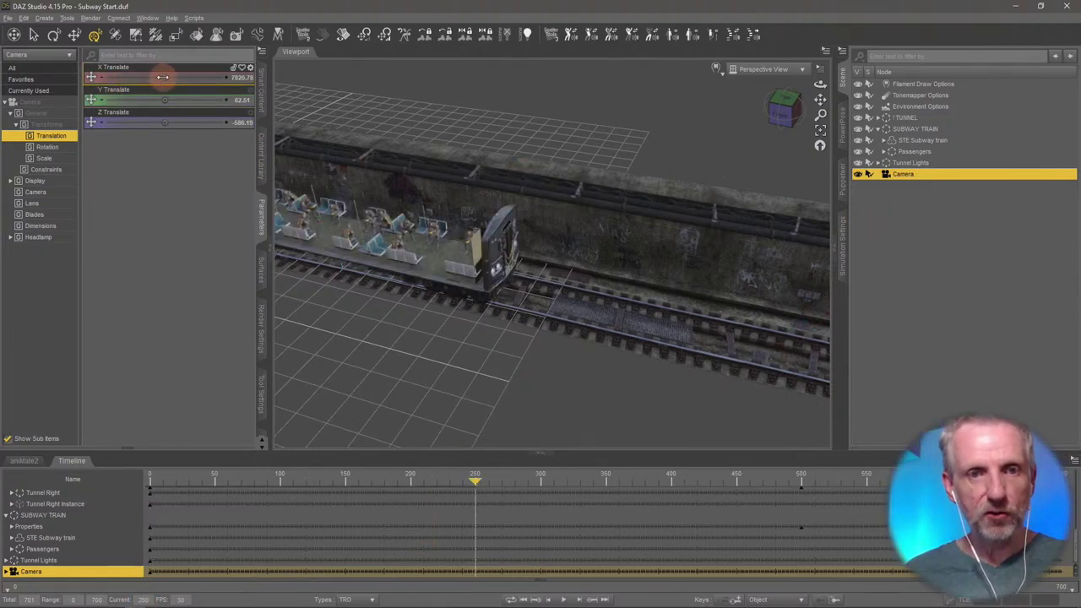
pyautogui.moveTo(160, 78)
pyautogui.mouseDown()
pyautogui.moveTo(92, 78)
pyautogui.moveTo(162, 78)
pyautogui.mouseUp()
pyautogui.keyDown('alt'); pyautogui.moveTo(482, 245); pyautogui.dragTo(477, 250); pyautogui.keyUp('alt')
pyautogui.scroll(5, 477, 251)
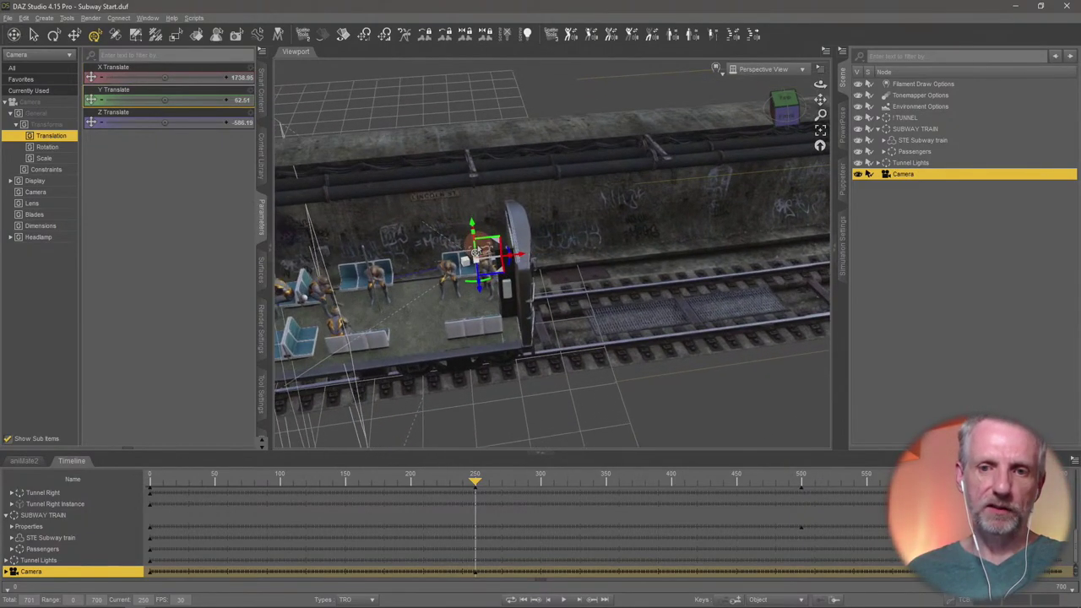
pyautogui.scroll(3, 477, 251)
pyautogui.keyDown('alt'); pyautogui.moveTo(480, 240); pyautogui.dragTo(600, 237); pyautogui.keyUp('alt')
# - Check the Camera's train exit frame in the WordPress post, return to DAZ Studio, and set the current frame to 500
pyautogui.hotkey('alt', 'Tab')
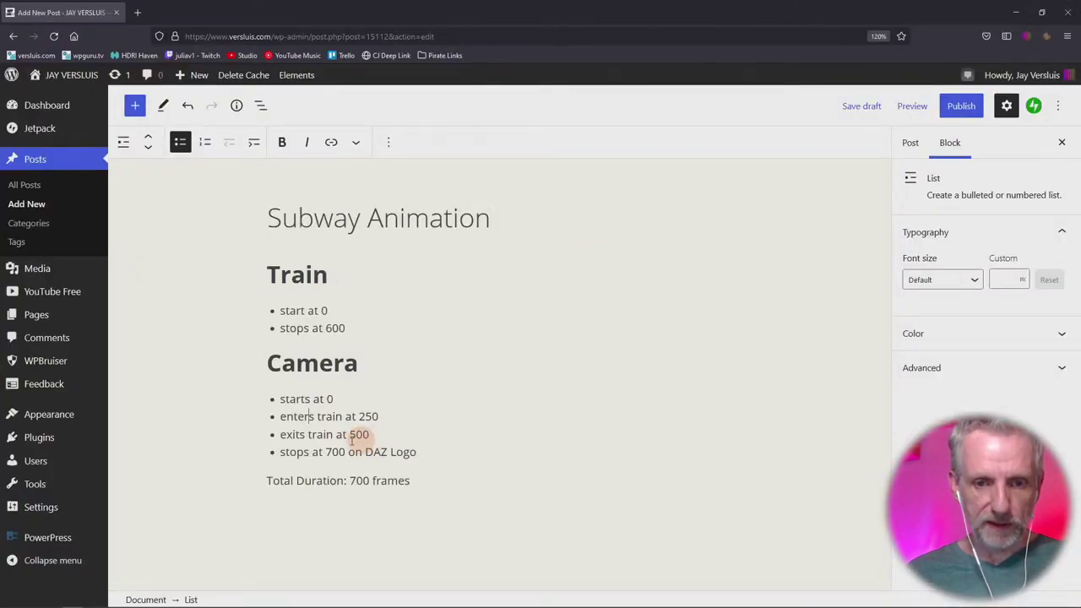
pyautogui.hotkey('alt', 'Tab')
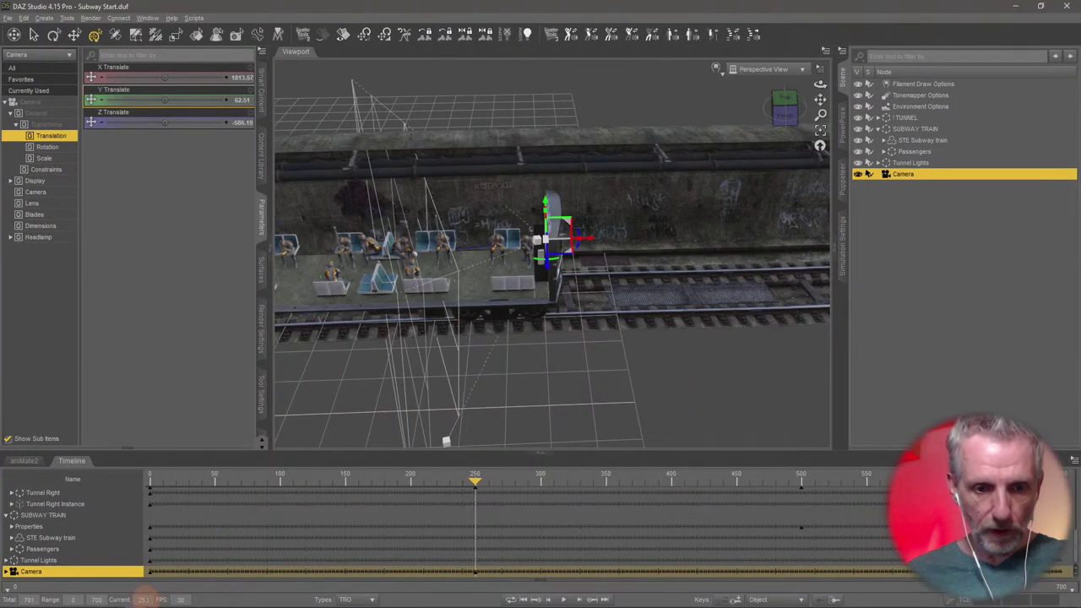
pyautogui.click(143, 600)
pyautogui.write('500')
pyautogui.press('Return')
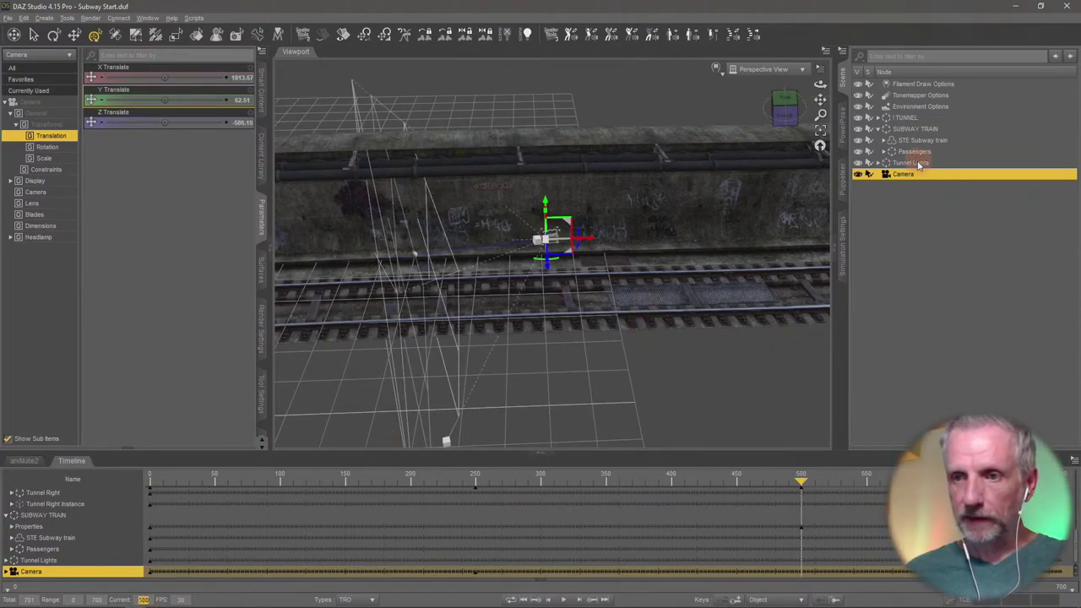
# - Frame the SUBWAY TRAIN's rear end and move the Camera along X to just outside it, at about -4050
pyautogui.click(929, 128)
pyautogui.hotkey('ctrl', 'f')
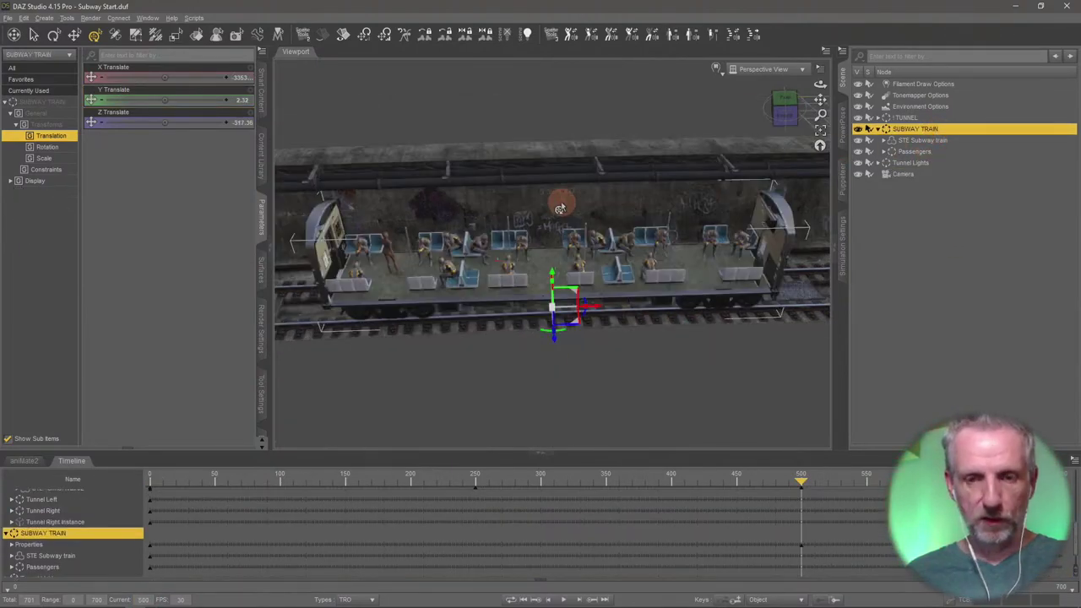
pyautogui.moveTo(545, 302)
pyautogui.keyDown('alt'); pyautogui.mouseDown()
pyautogui.moveTo(460, 312)
pyautogui.moveTo(526, 304)
pyautogui.mouseUp(); pyautogui.keyUp('alt')
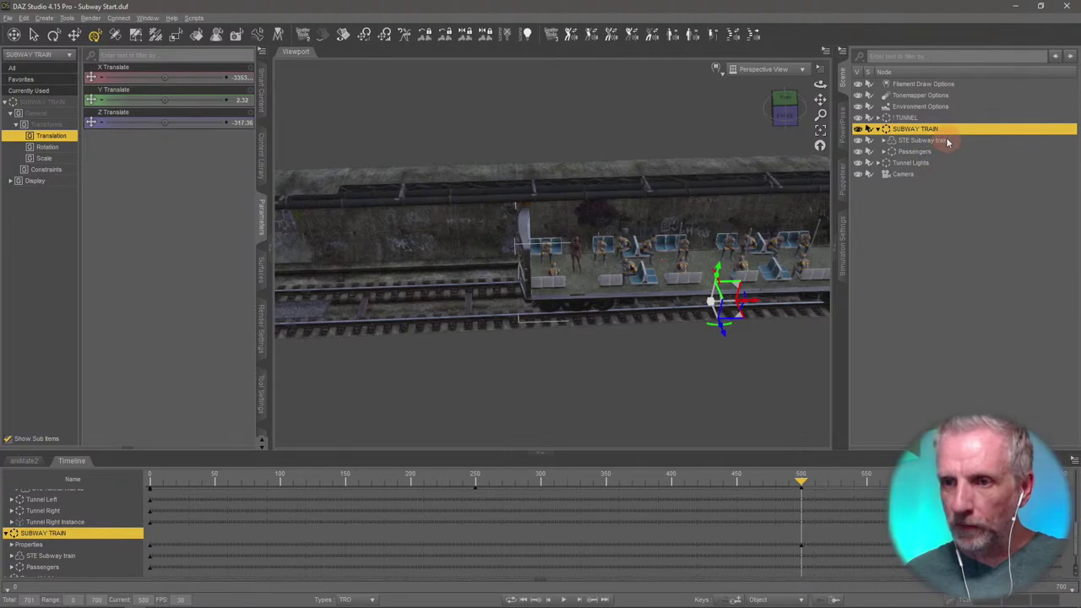
pyautogui.click(902, 174)
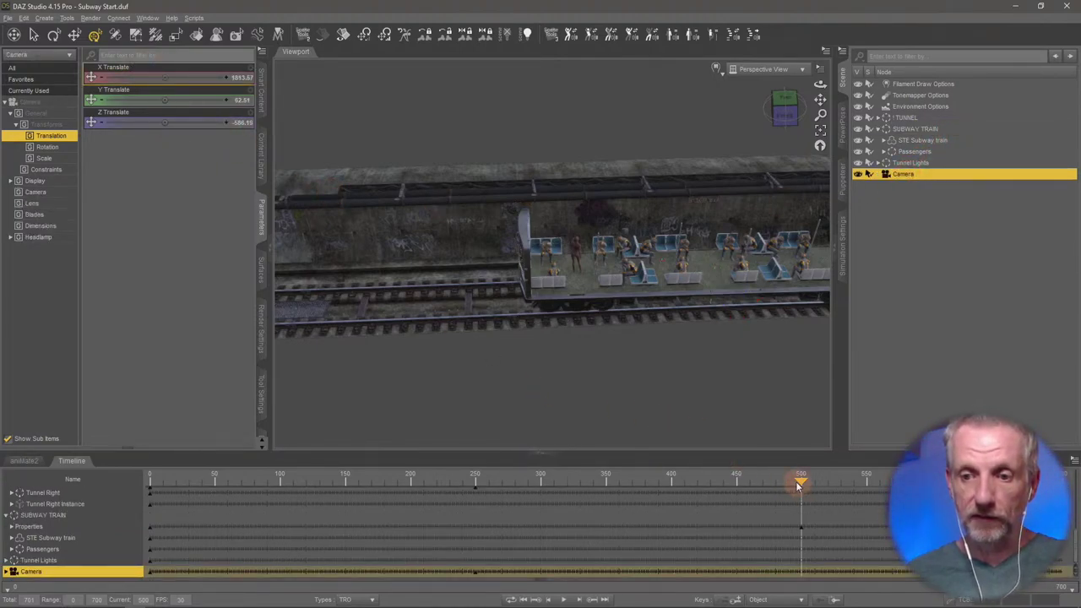
pyautogui.moveTo(164, 77)
pyautogui.mouseDown()
pyautogui.moveTo(135, 77)
pyautogui.moveTo(164, 79)
pyautogui.moveTo(18, 125)
pyautogui.moveTo(165, 78)
pyautogui.mouseUp()
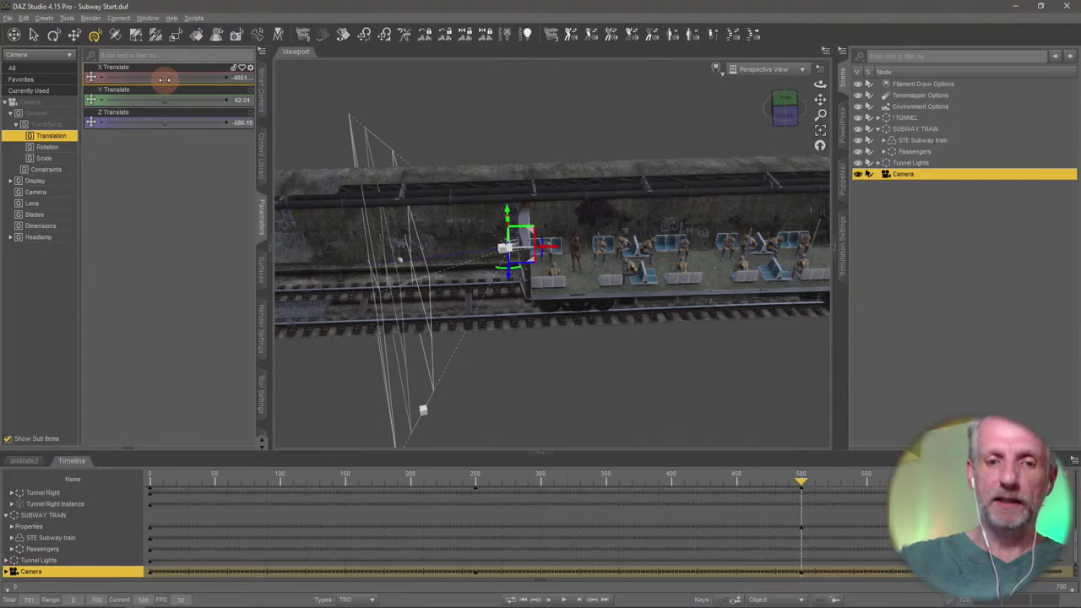
# - Enlarge the timeline, collapse the SUBWAY TRAIN group in it, and select the train's keyframe at frame 500
pyautogui.moveTo(269, 453); pyautogui.dragTo(260, 266)
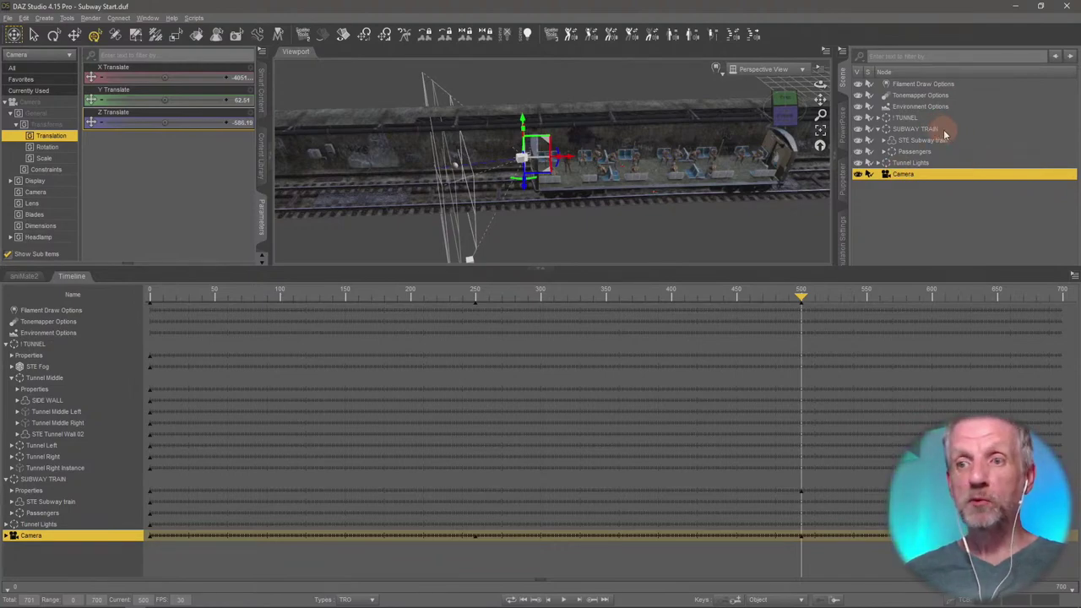
pyautogui.click(917, 129)
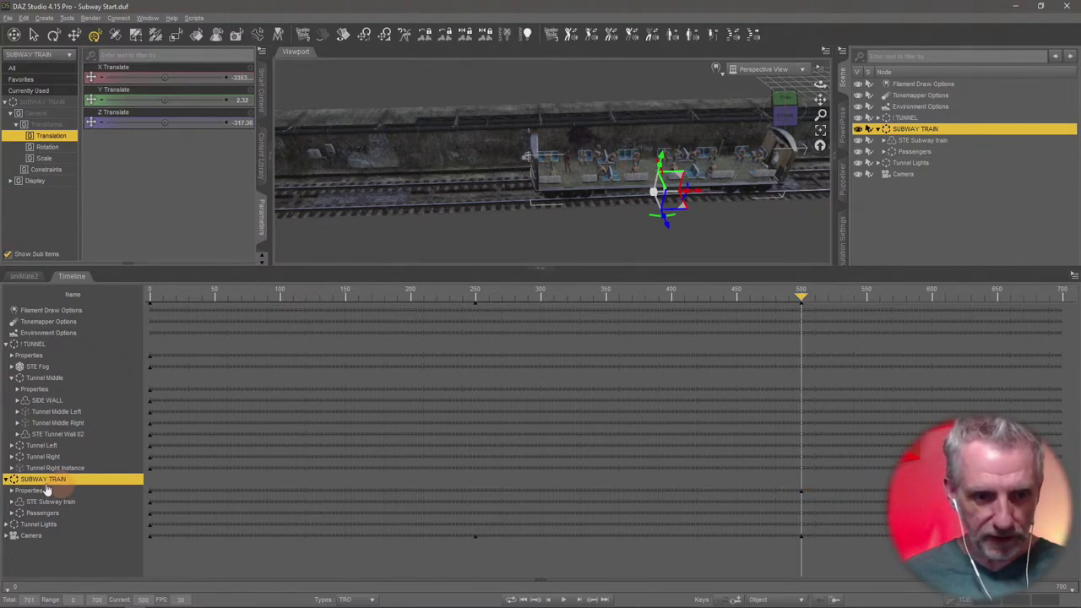
pyautogui.click(7, 479)
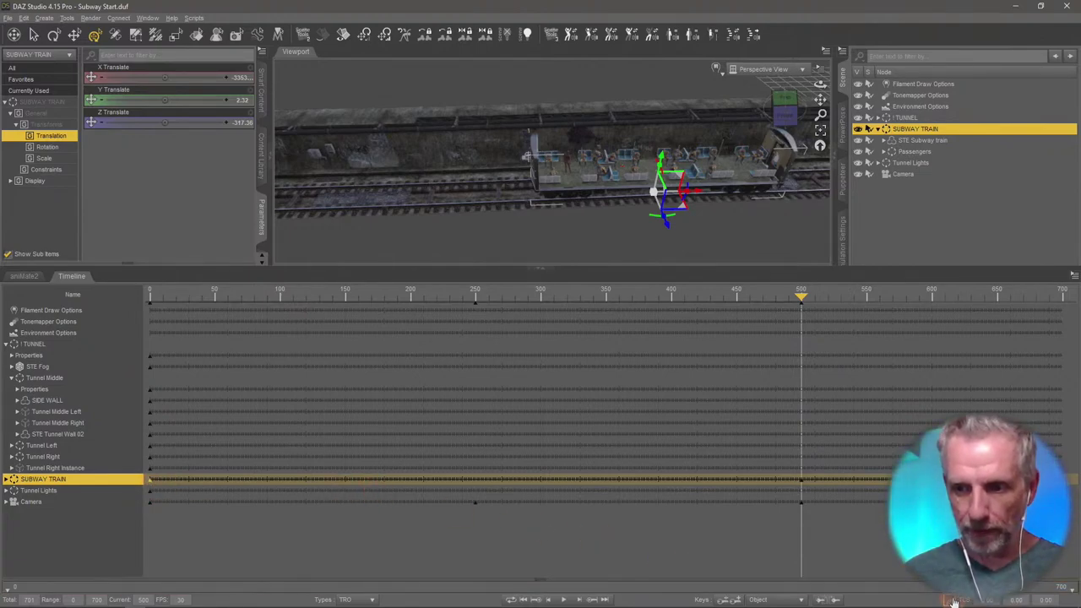
pyautogui.click(804, 502)
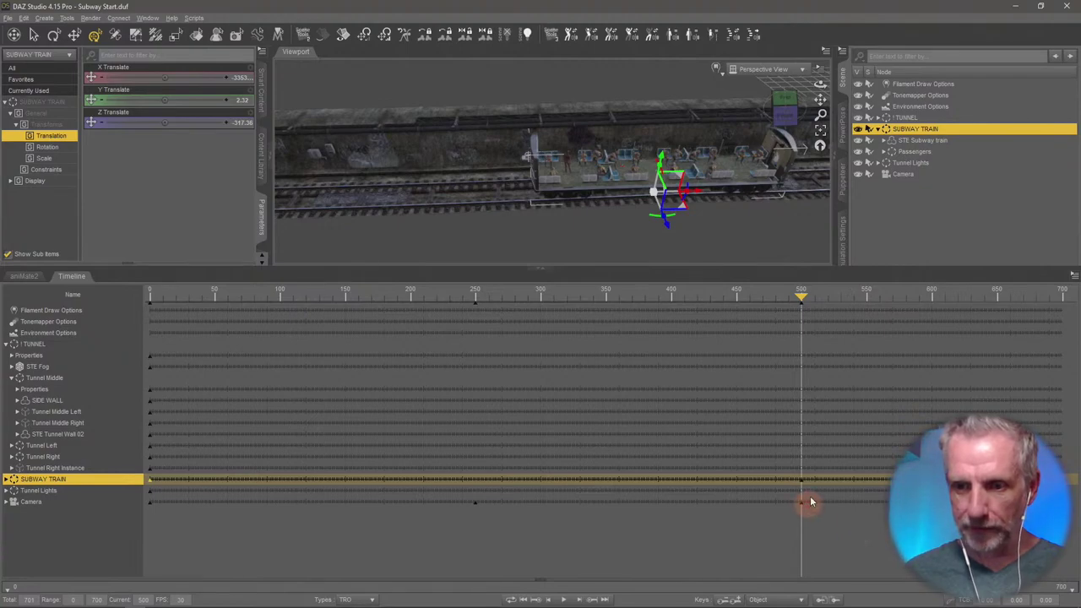
pyautogui.click(802, 486)
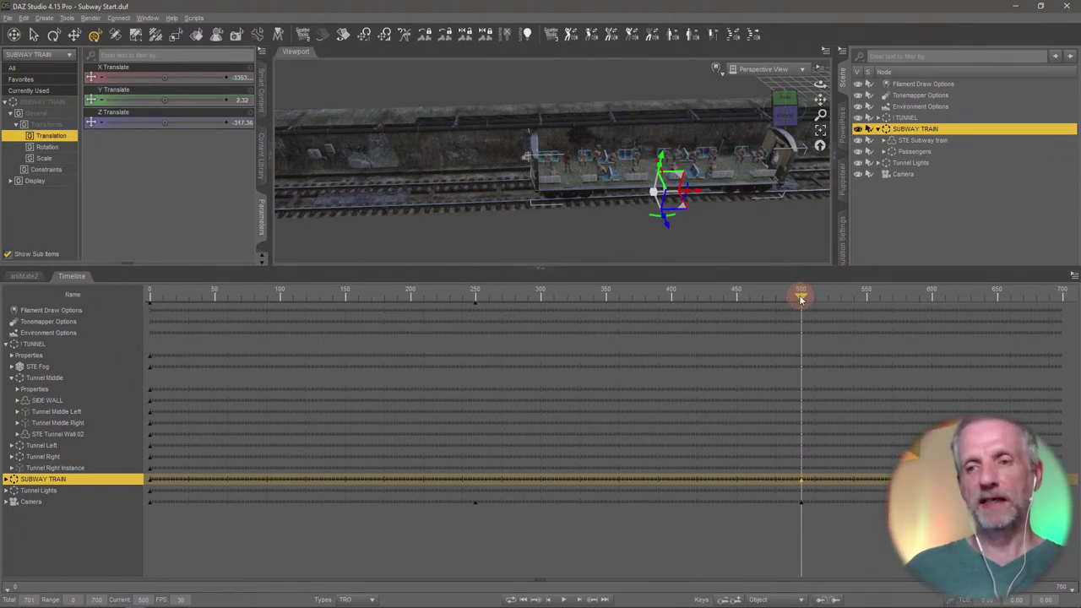
# - Go to the Camera's keyframe at frame 250, frame the SUBWAY TRAIN, and reselect the Camera to check its position
pyautogui.moveTo(800, 299); pyautogui.dragTo(447, 333)
pyautogui.click(902, 175)
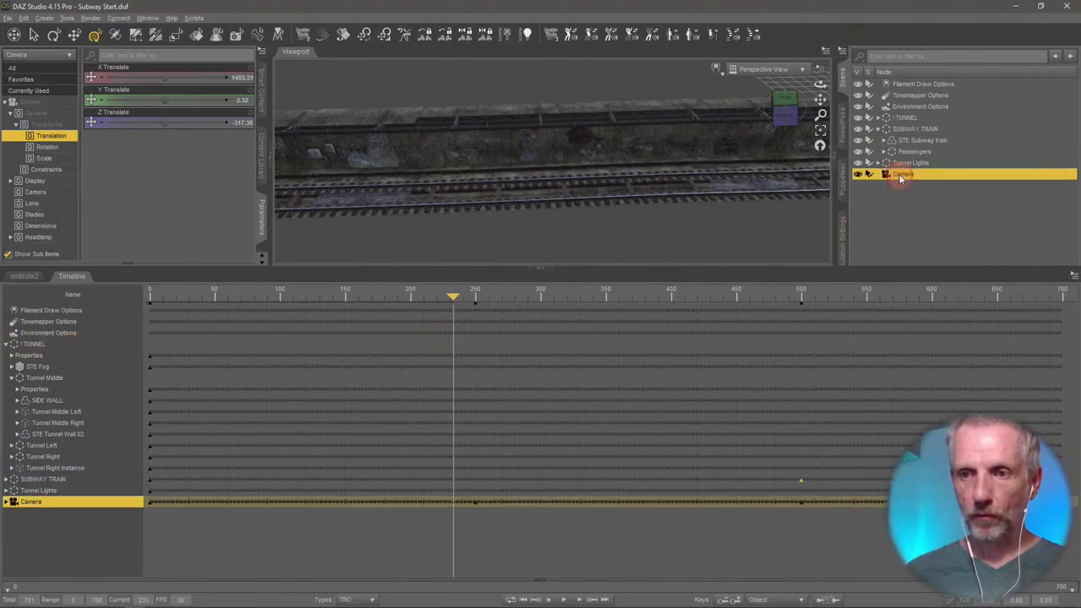
pyautogui.click(588, 600)
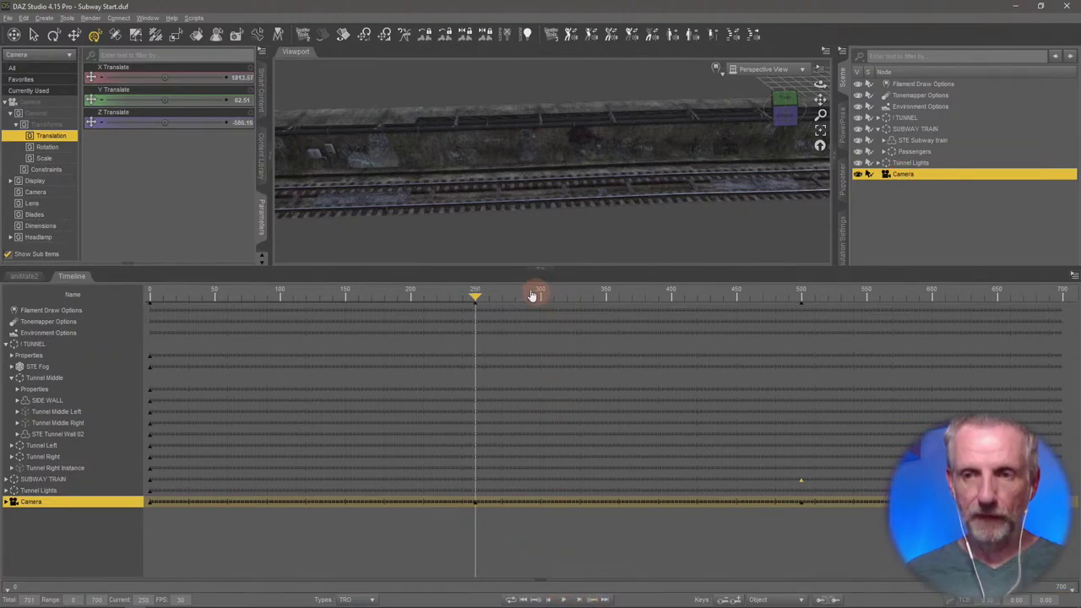
pyautogui.click(941, 130)
pyautogui.hotkey('ctrl', 'f')
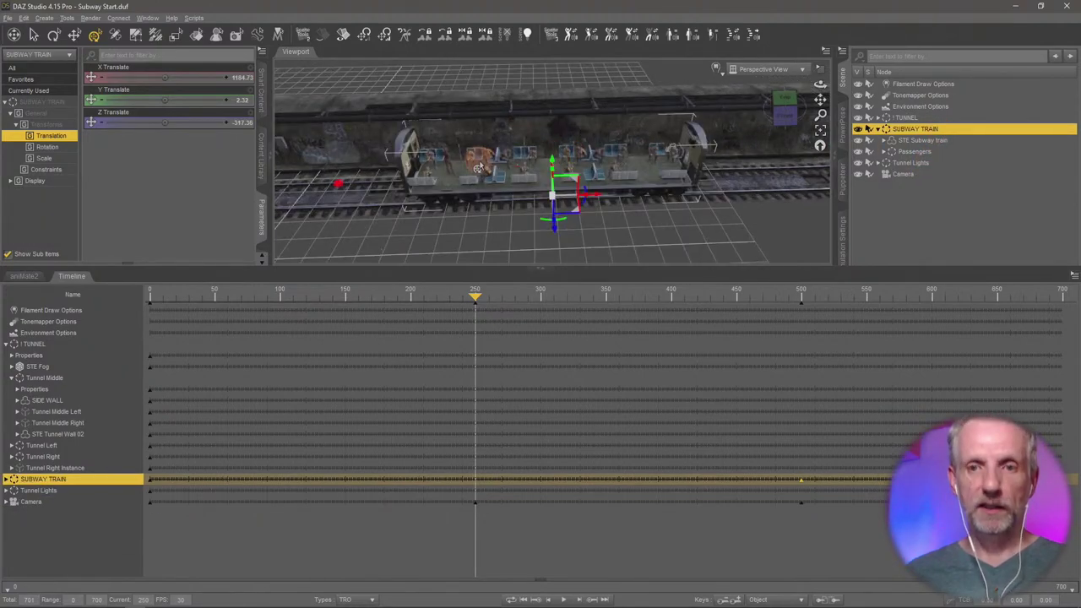
pyautogui.click(916, 174)
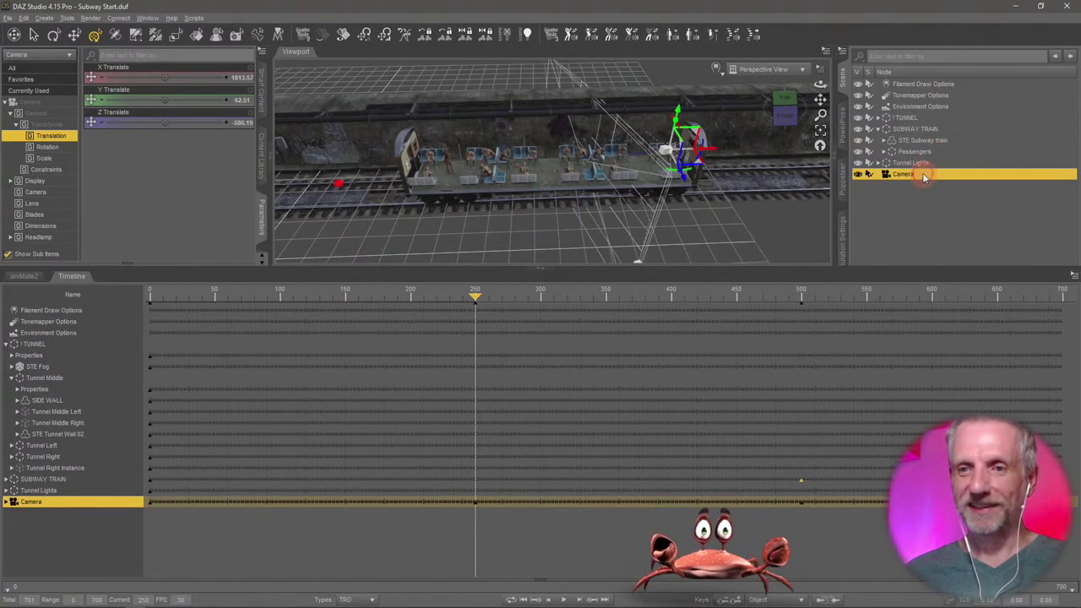
# - Shrink the timeline to enlarge the viewport and inspect the Camera's position at the train's end at frame 250
pyautogui.moveTo(692, 191); pyautogui.dragTo(642, 203)
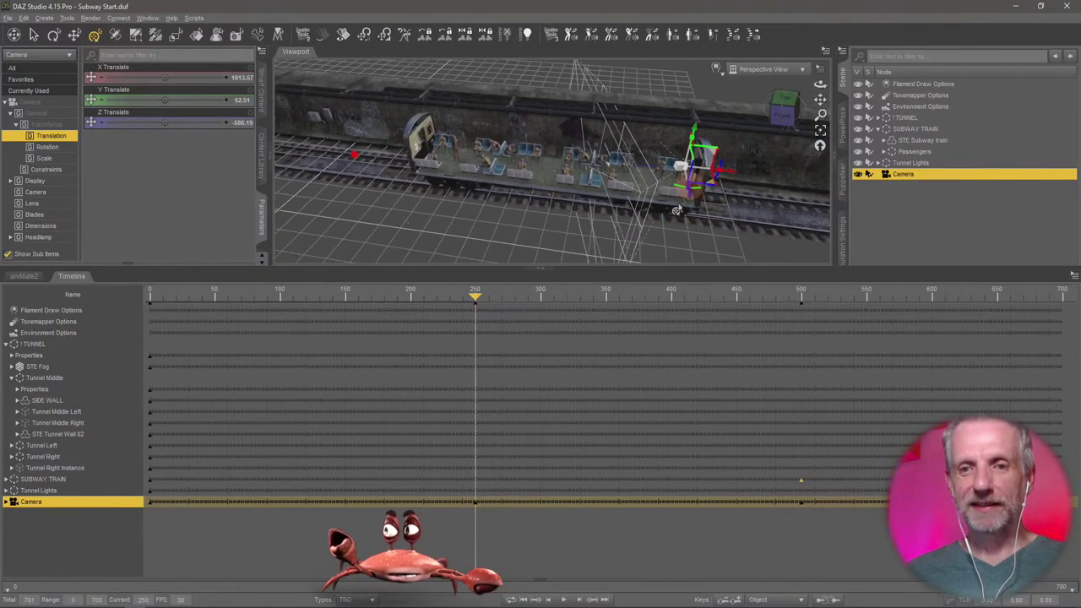
pyautogui.moveTo(644, 444); pyautogui.dragTo(635, 441)
pyautogui.moveTo(665, 309); pyautogui.dragTo(597, 263)
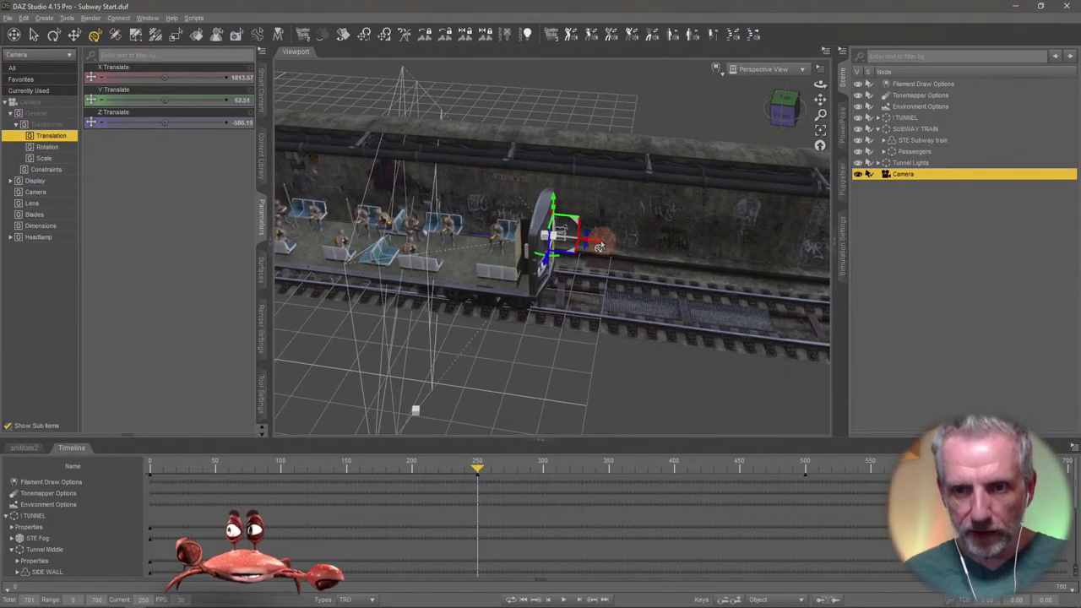
pyautogui.moveTo(598, 246); pyautogui.dragTo(574, 253)
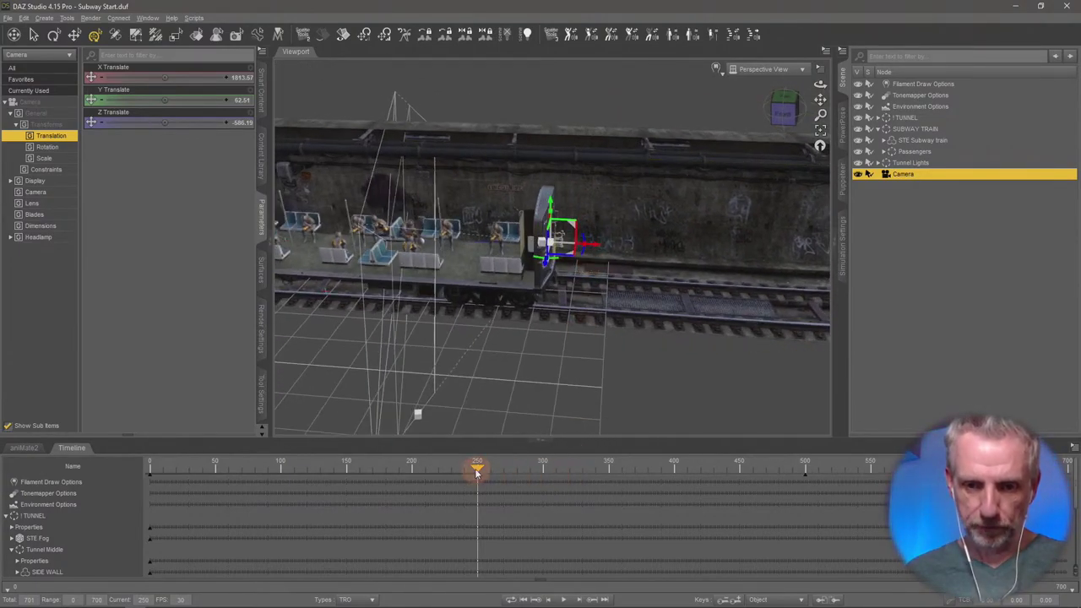
# - At the frame 500 keyframe, move the Camera along X to about -4077, farther outside the SUBWAY TRAIN's end
pyautogui.click(796, 486)
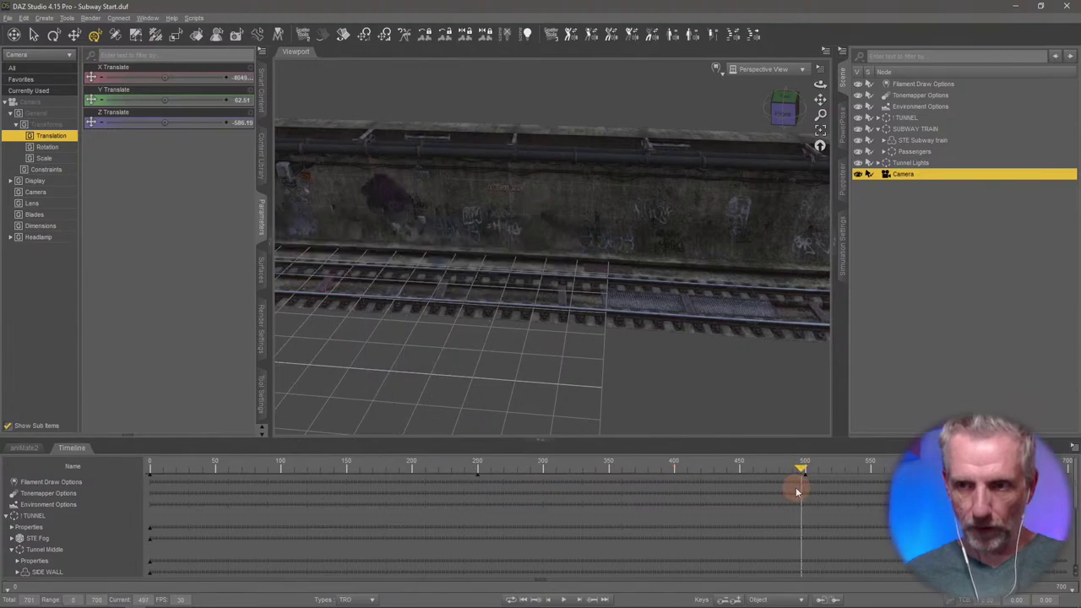
pyautogui.click(592, 600)
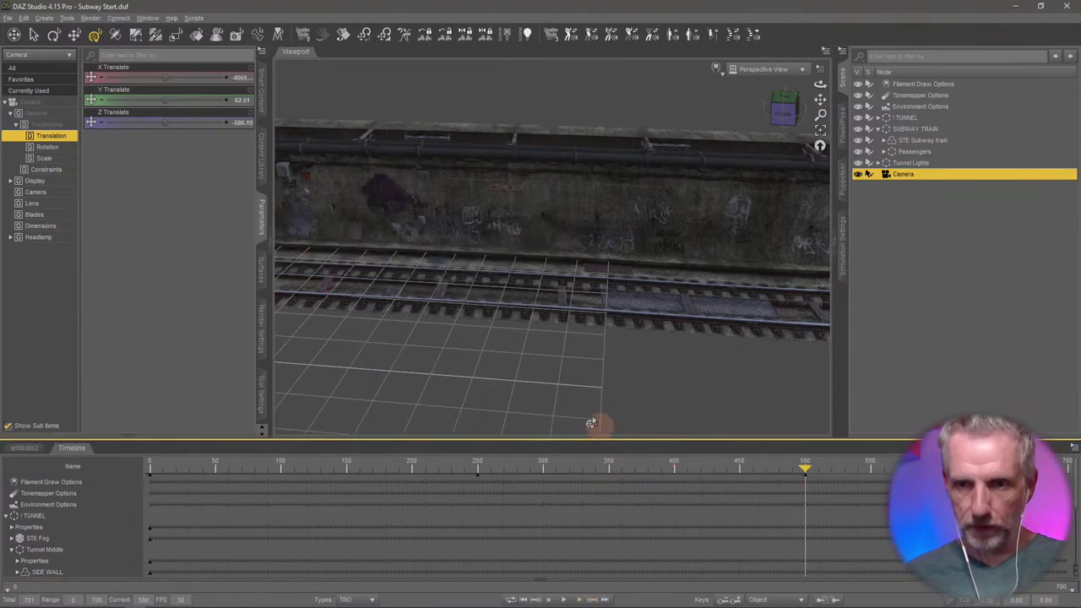
pyautogui.click(929, 129)
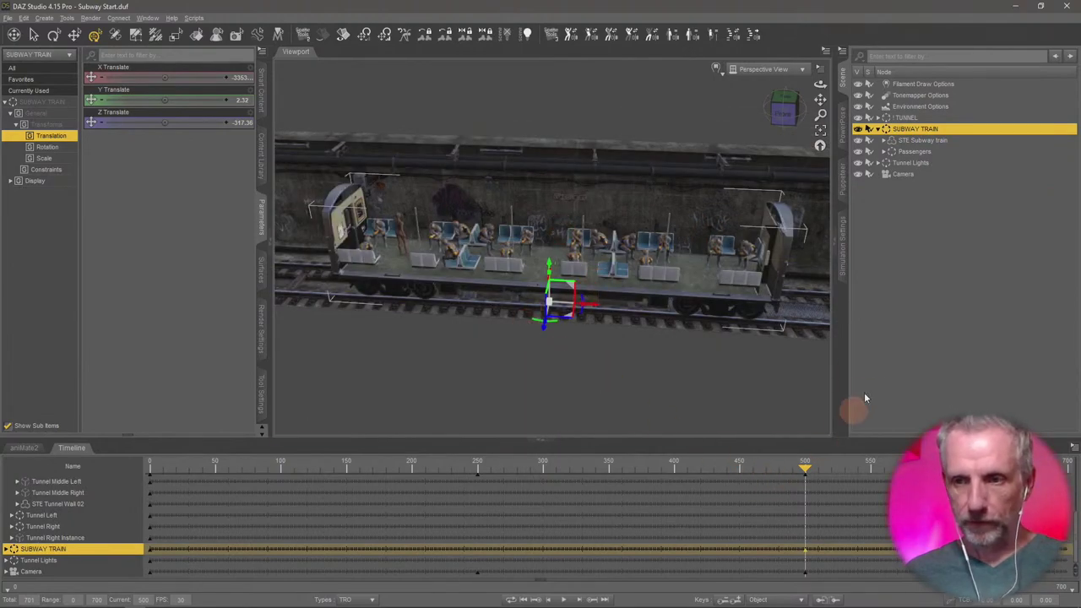
pyautogui.click(905, 174)
pyautogui.scroll(5, 508, 285)
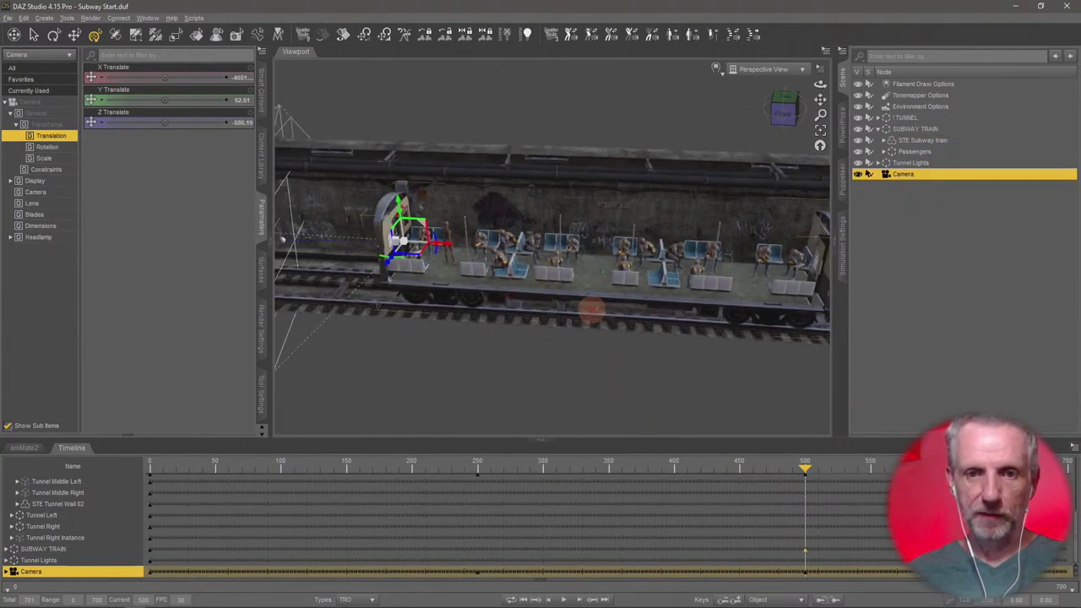
pyautogui.scroll(1, 507, 286)
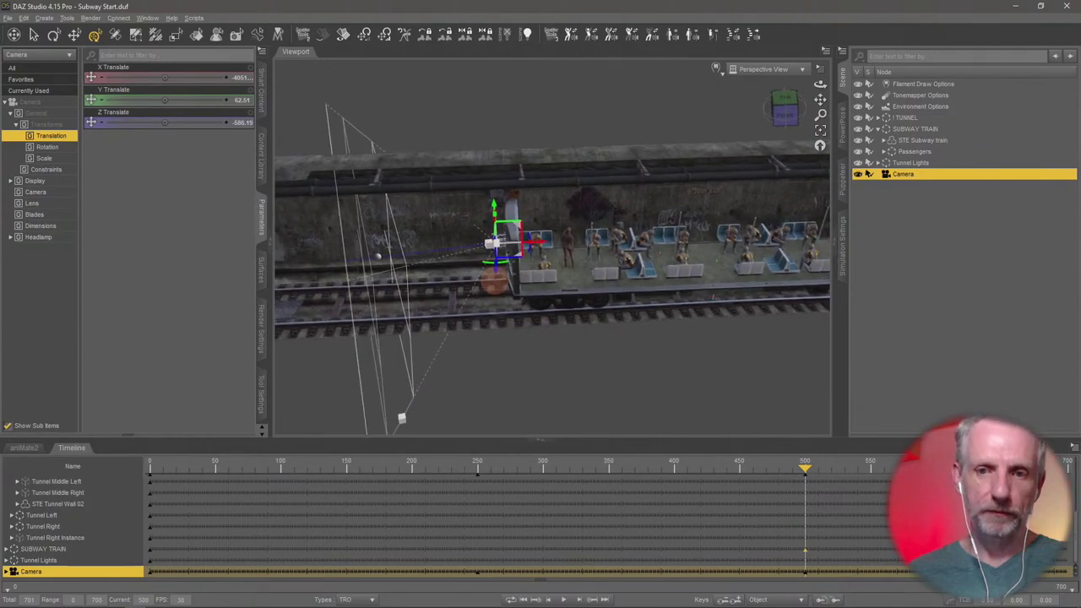
pyautogui.moveTo(542, 247)
pyautogui.mouseDown()
pyautogui.moveTo(507, 242)
pyautogui.moveTo(528, 245)
pyautogui.mouseUp()
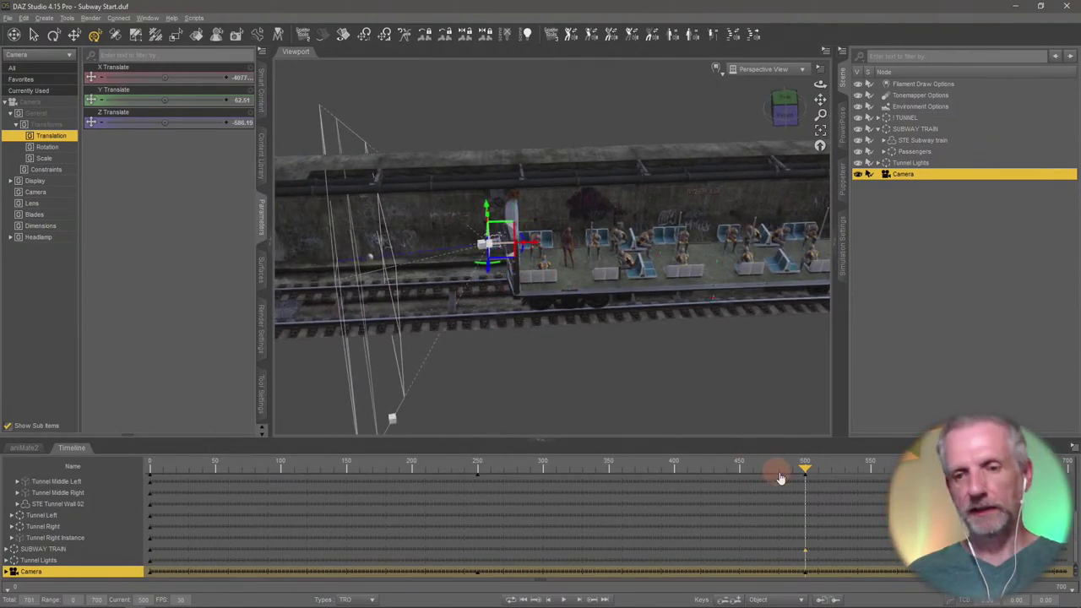
# - Check the Camera's stop frame in the WordPress post, return to DAZ Studio, and hide STE Tunnel Wall 06 to expose the tracks
pyautogui.hotkey('alt', 'Tab')
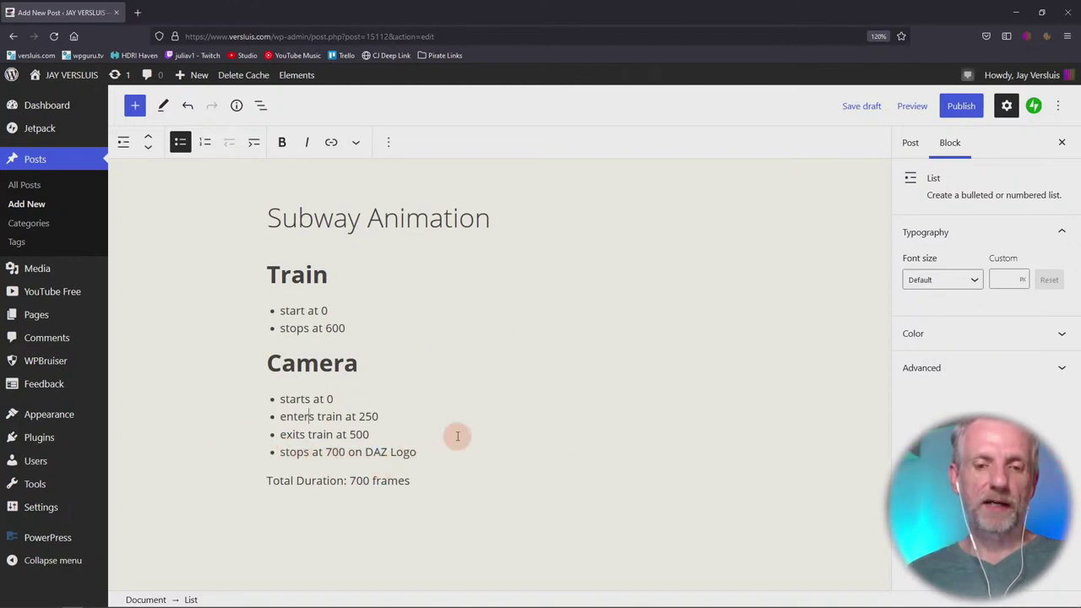
pyautogui.hotkey('alt', 'Tab')
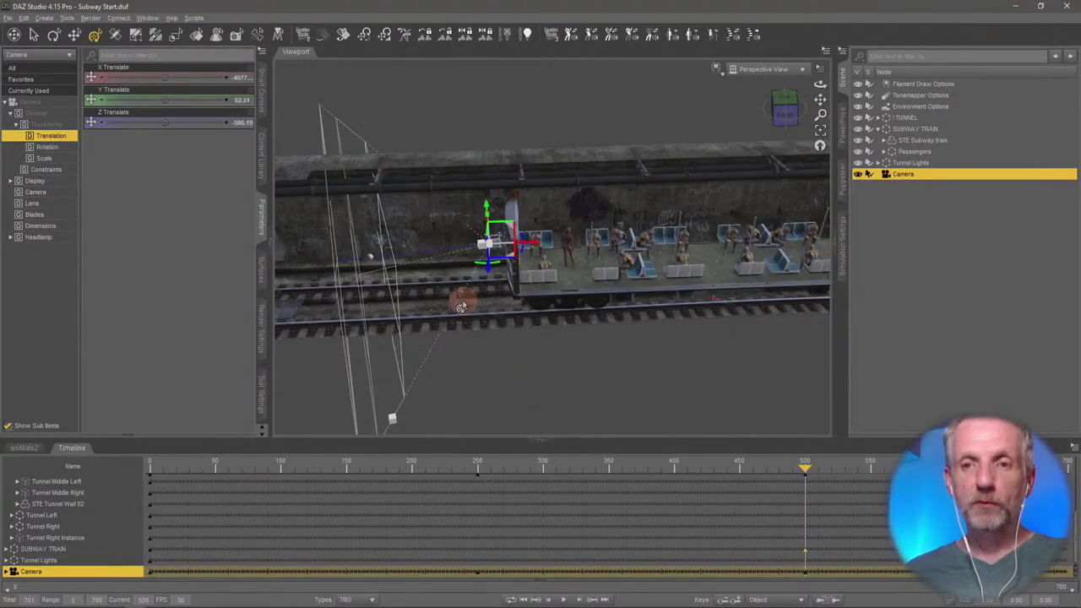
pyautogui.keyDown('alt'); pyautogui.moveTo(461, 306); pyautogui.dragTo(591, 314); pyautogui.keyUp('alt')
pyautogui.keyDown('alt'); pyautogui.moveTo(644, 343); pyautogui.dragTo(462, 306); pyautogui.keyUp('alt')
pyautogui.click(453, 192)
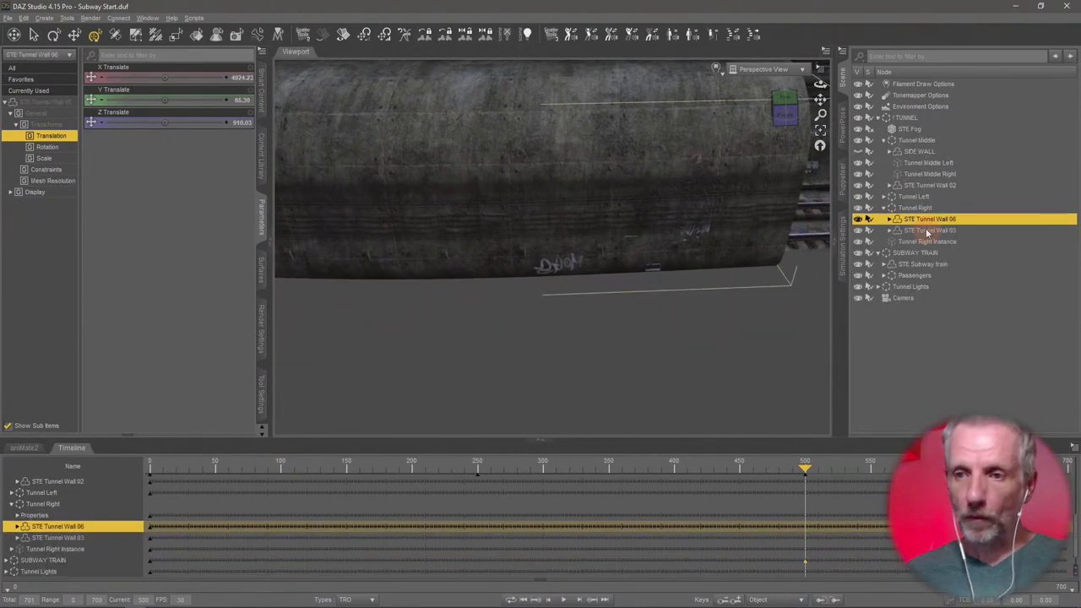
pyautogui.click(858, 219)
pyautogui.keyDown('alt'); pyautogui.moveTo(653, 250); pyautogui.dragTo(469, 254); pyautogui.keyUp('alt')
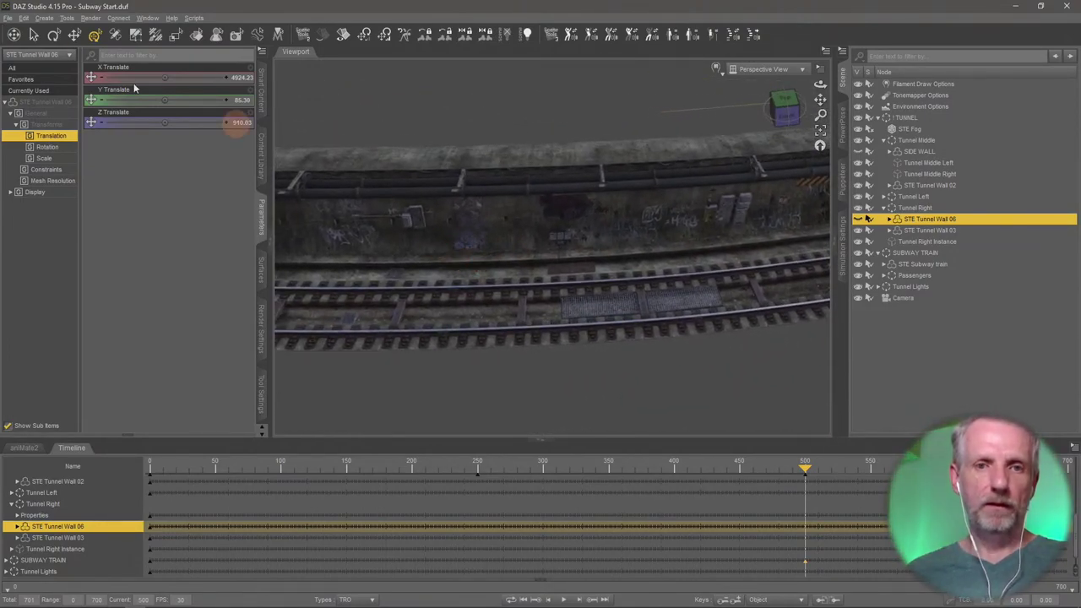
# - Add the Greybox Kit Freebie folder from ! BLENDER as a base directory under DAZ Studio Formats in the content library
pyautogui.click(264, 168)
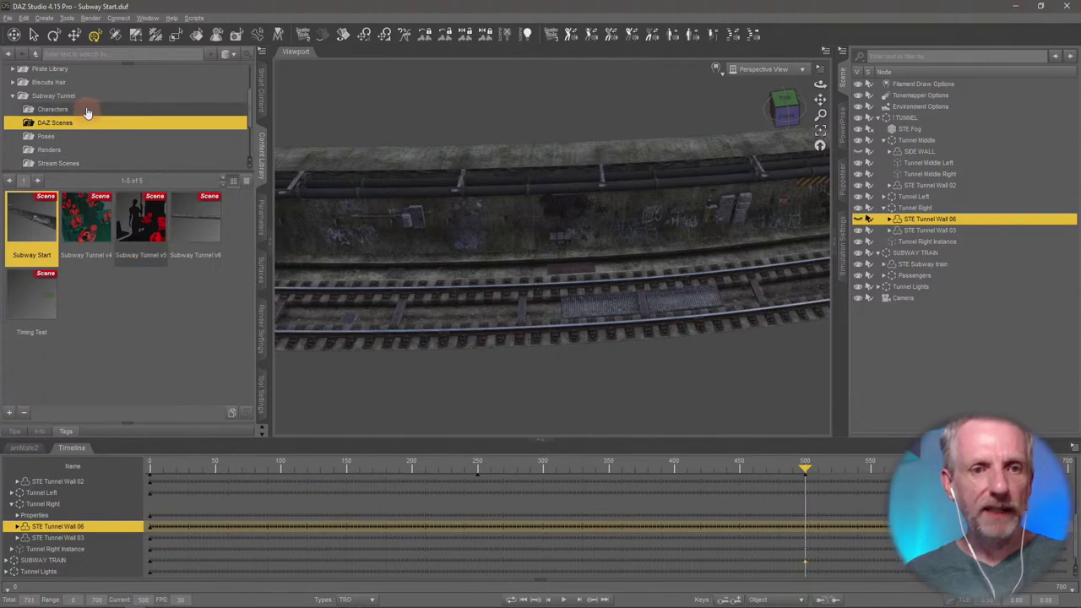
pyautogui.scroll(2, 90, 97)
pyautogui.scroll(-5, 137, 125)
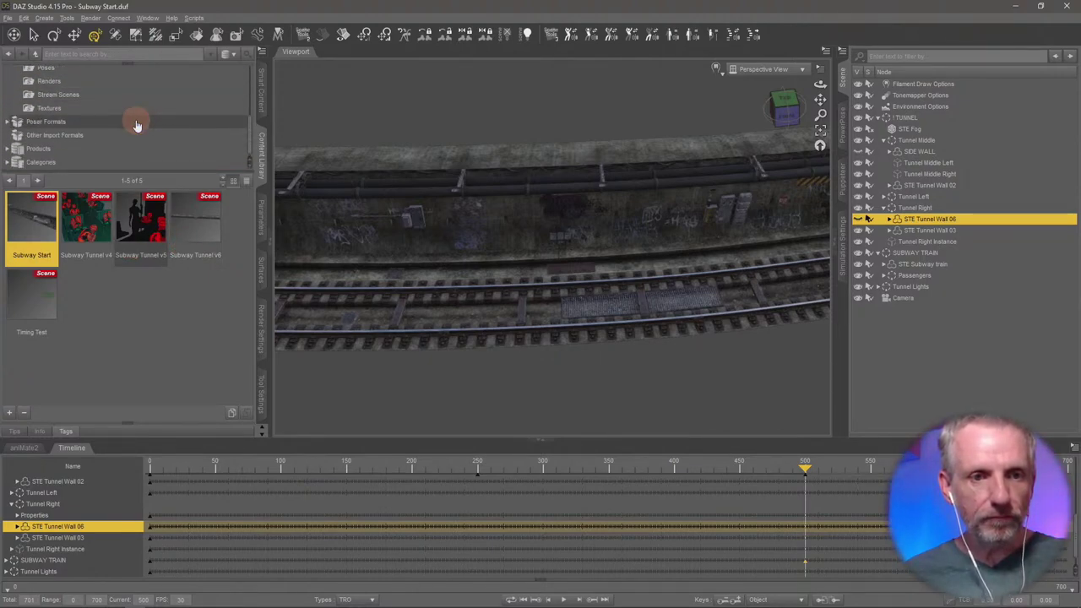
pyautogui.scroll(4, 137, 125)
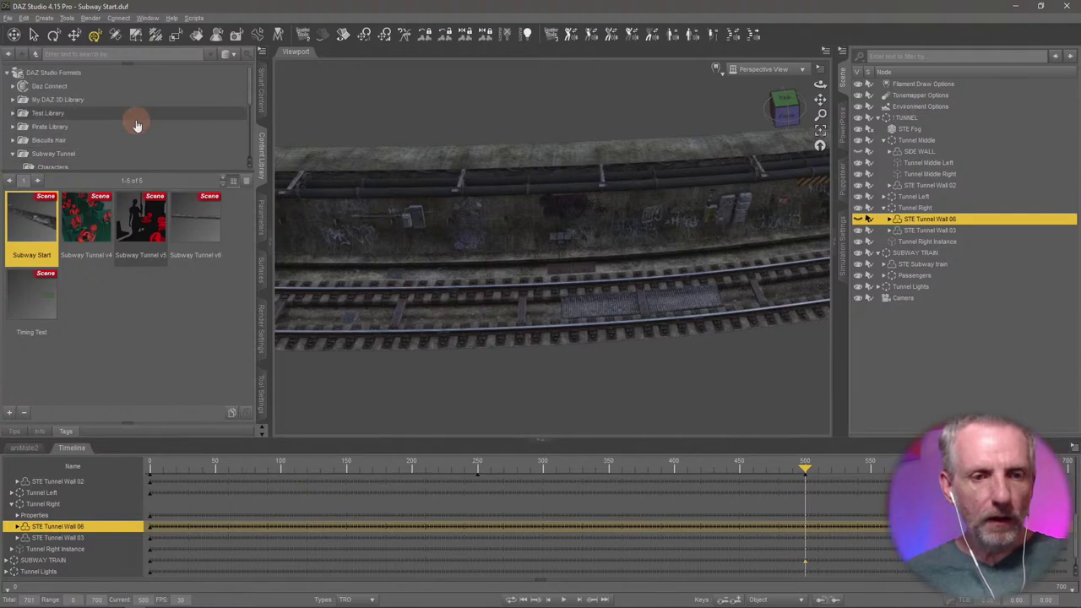
pyautogui.click(61, 75)
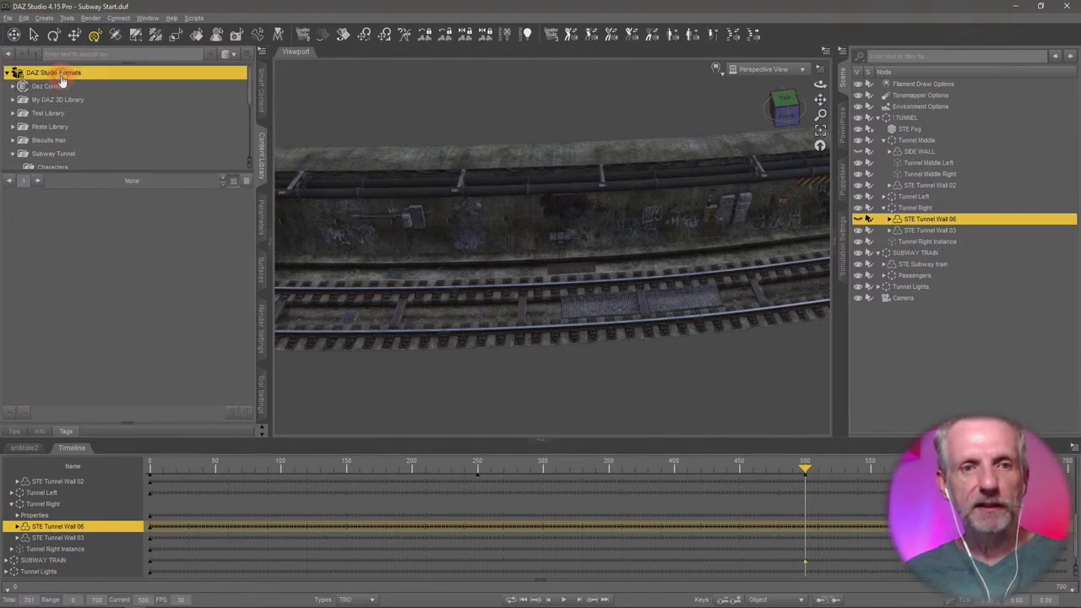
pyautogui.rightClick(99, 79)
pyautogui.click(125, 77)
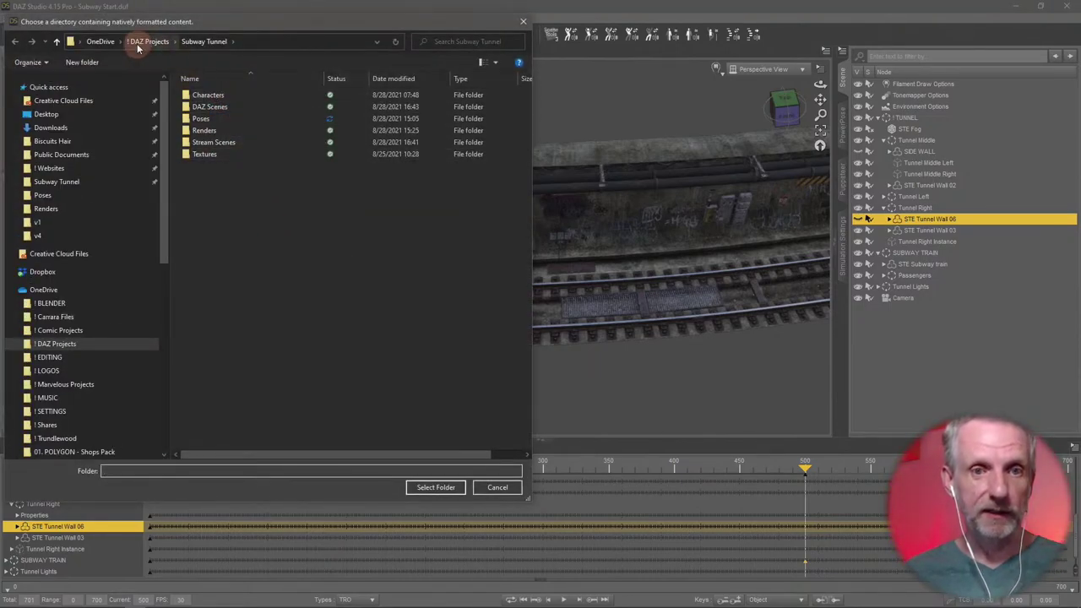
pyautogui.click(138, 46)
pyautogui.scroll(-2, 309, 355)
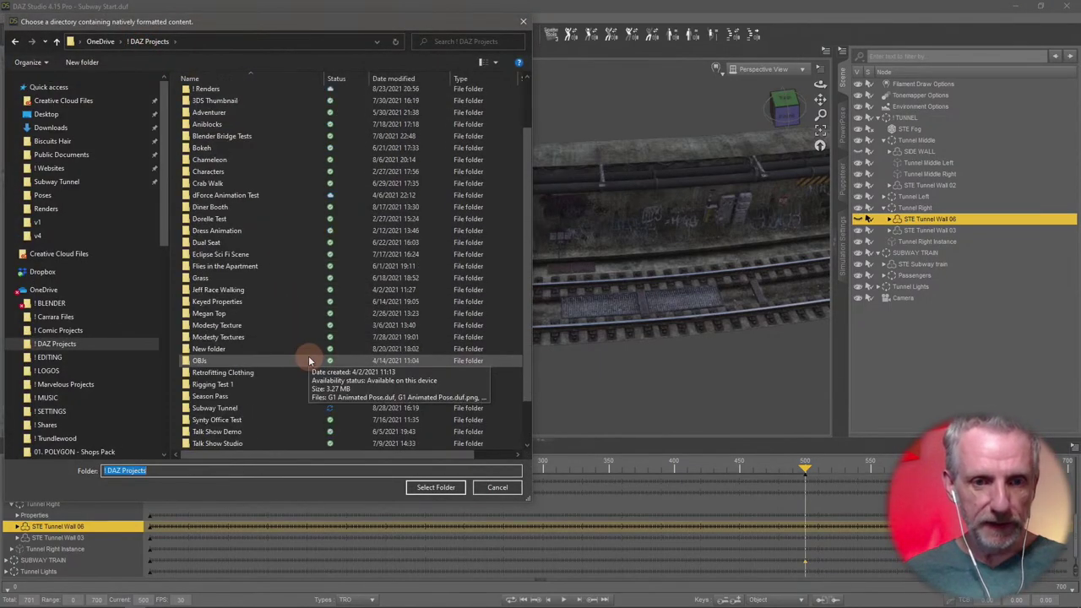
pyautogui.scroll(3, 308, 356)
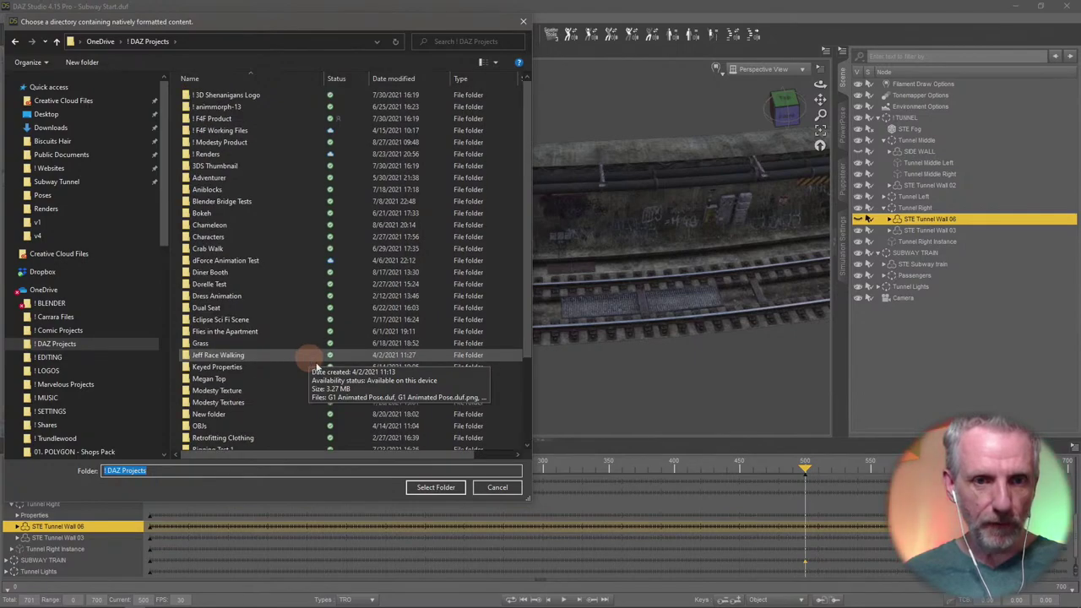
pyautogui.click(83, 304)
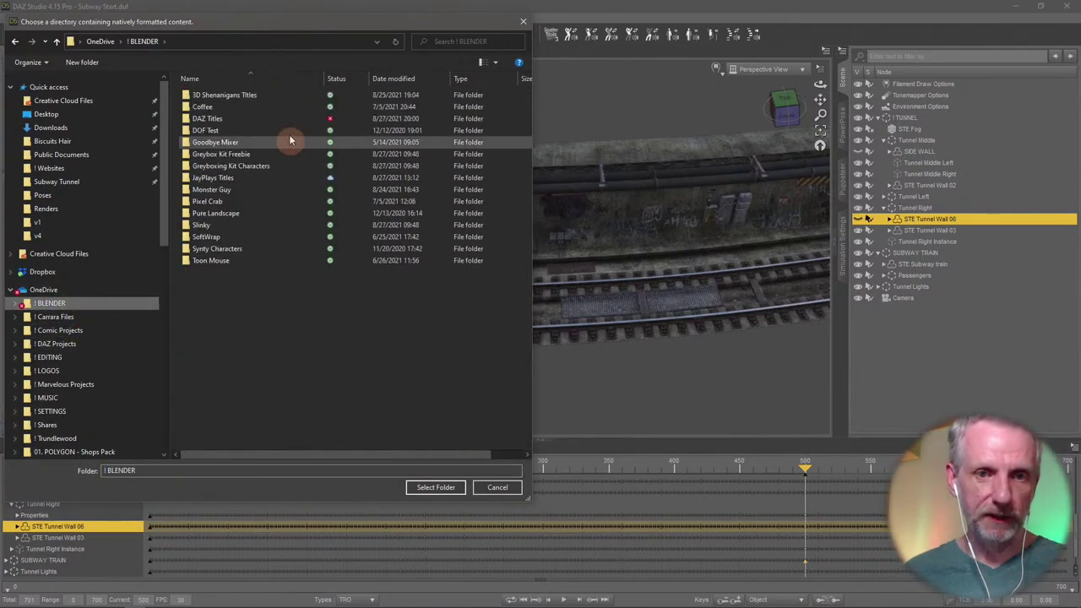
pyautogui.doubleClick(267, 154)
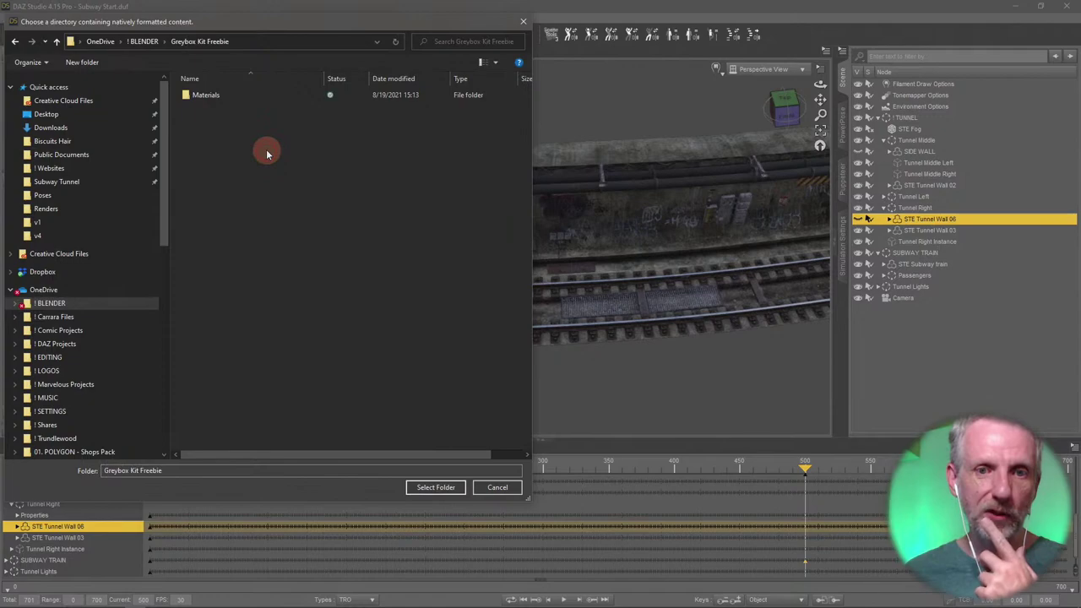
pyautogui.click(445, 488)
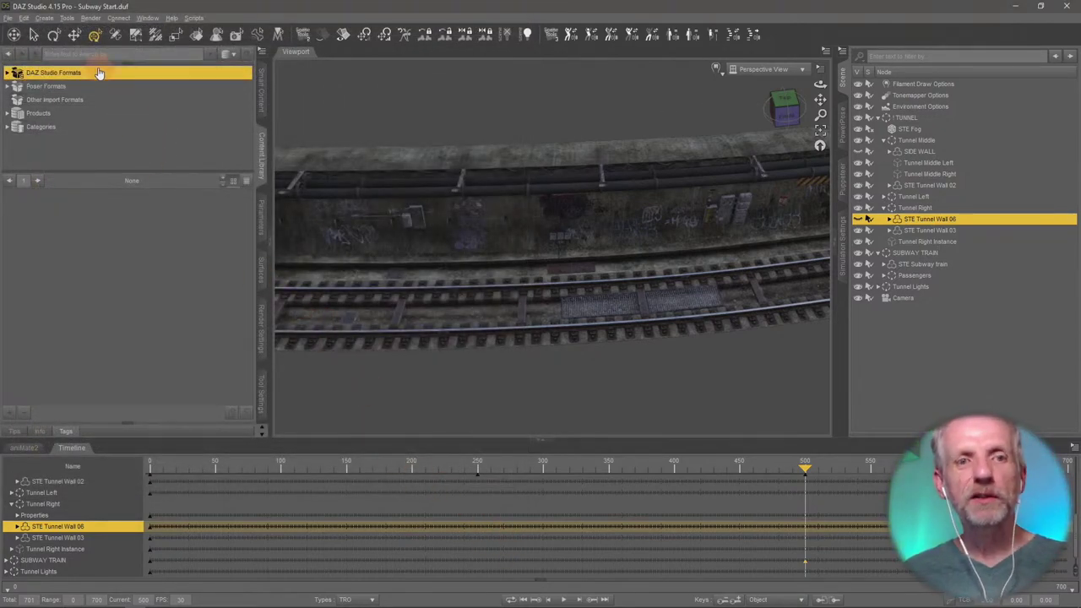
# - Load the Woman Standing figure from the Greybox Kit Freebie library onto the subway tracks in front of the wall
pyautogui.doubleClick(96, 76)
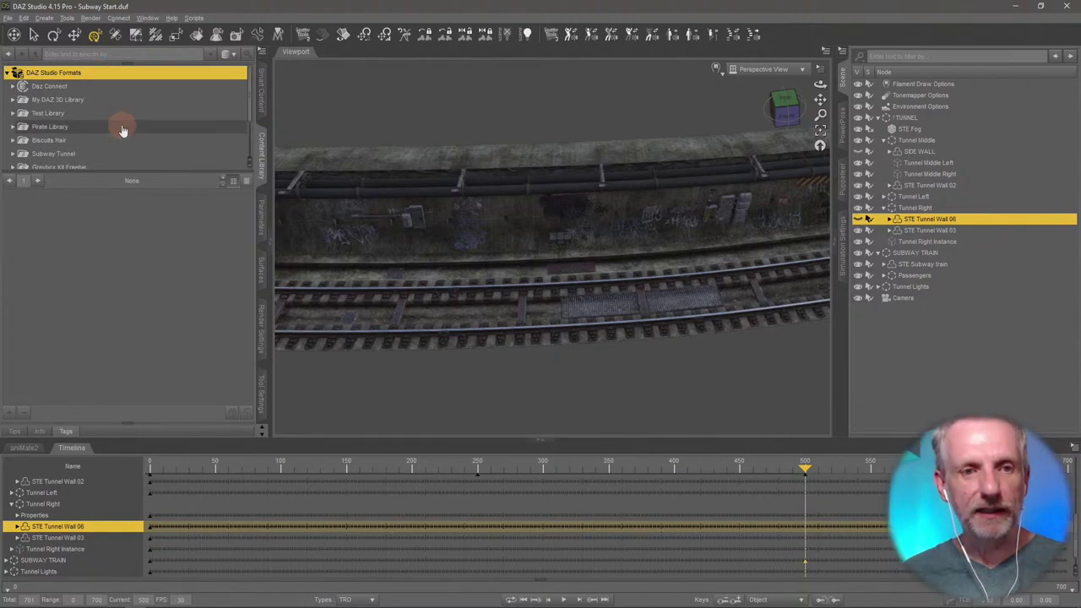
pyautogui.scroll(-2, 120, 128)
pyautogui.click(109, 109)
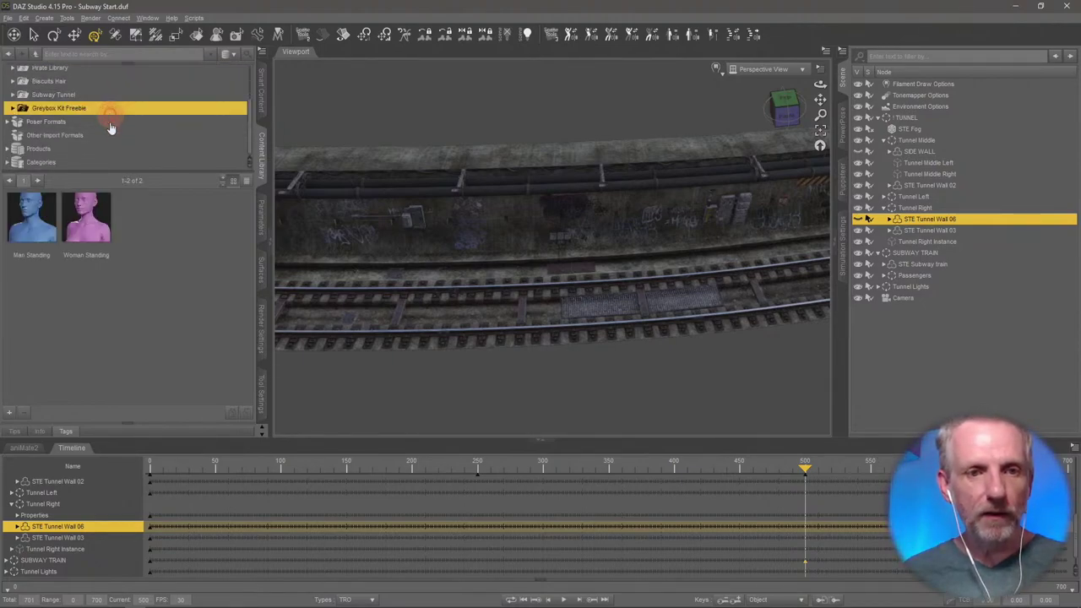
pyautogui.moveTo(91, 235); pyautogui.dragTo(427, 316)
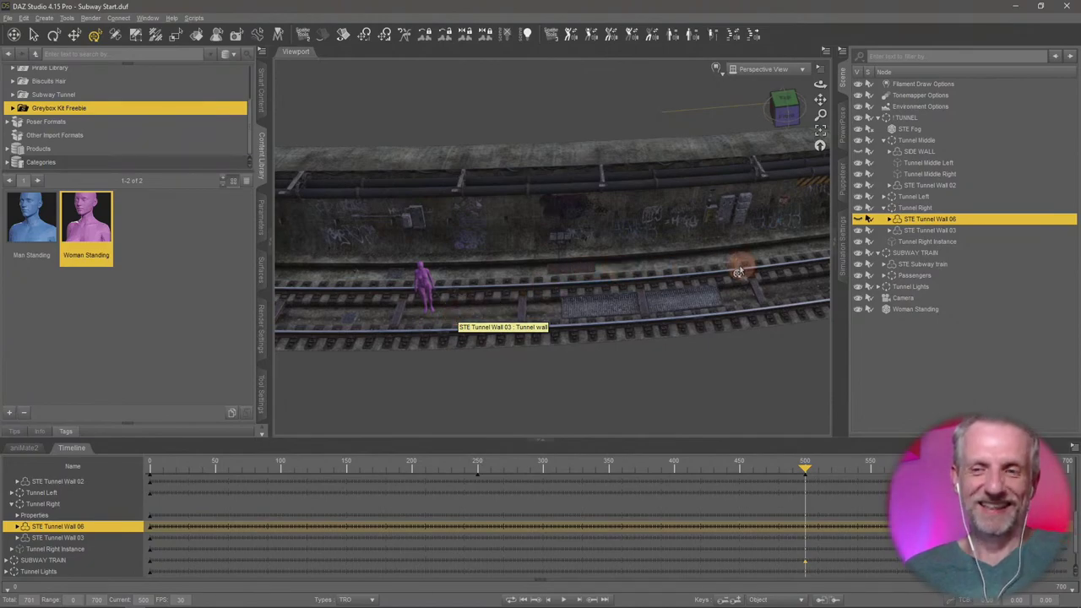
# - Shift the Camera along the tunnel at frame 700 to an X Translate of about -8583
pyautogui.keyDown('alt'); pyautogui.moveTo(728, 390); pyautogui.dragTo(670, 279); pyautogui.keyUp('alt')
pyautogui.click(924, 300)
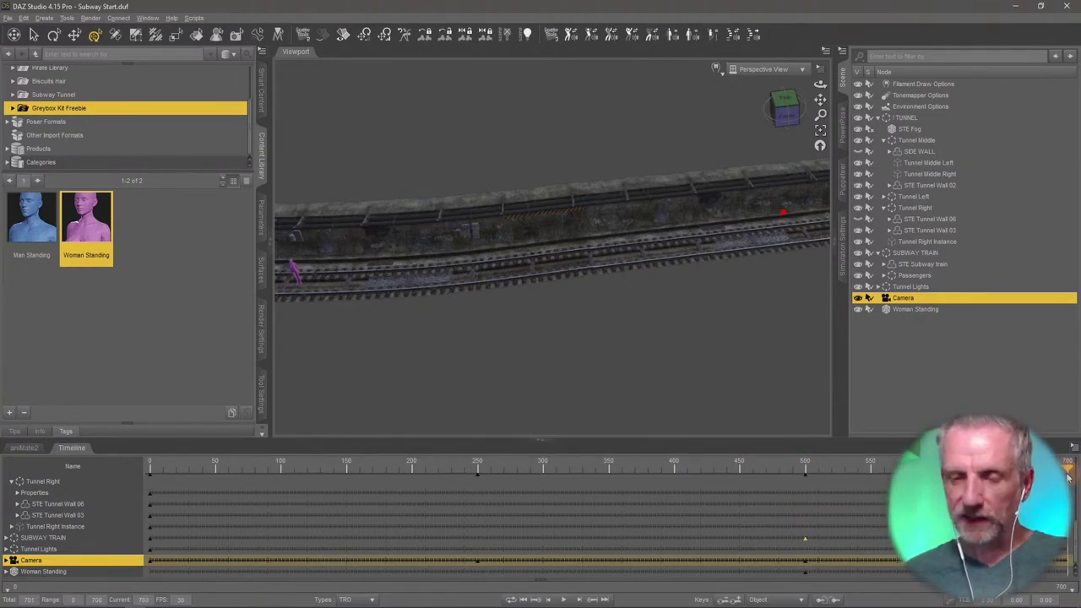
pyautogui.click(263, 218)
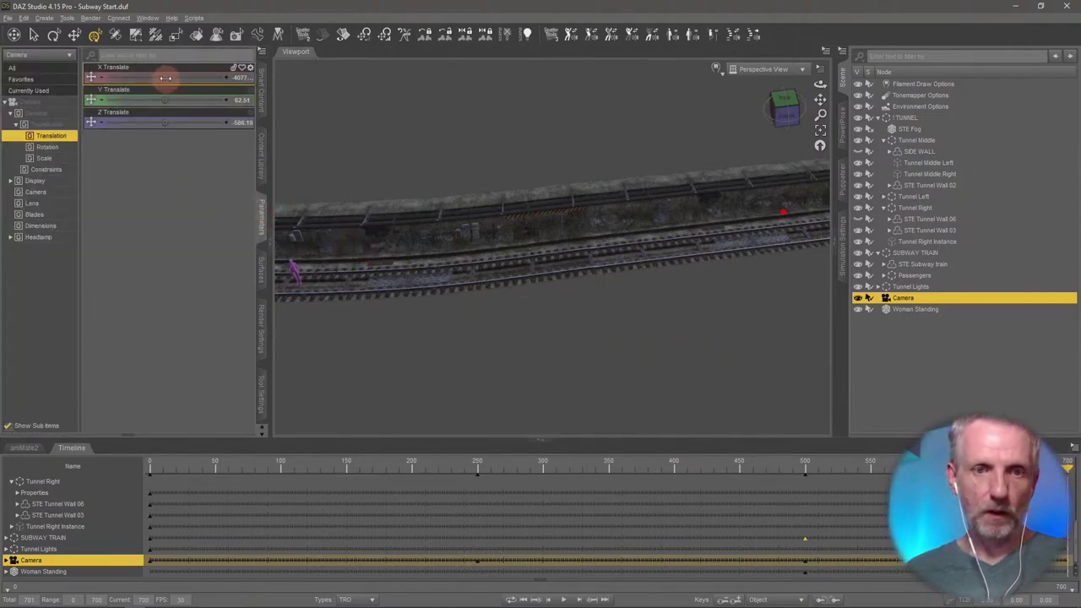
pyautogui.moveTo(135, 78); pyautogui.dragTo(163, 78)
pyautogui.keyDown('alt'); pyautogui.moveTo(352, 171); pyautogui.dragTo(446, 236); pyautogui.keyUp('alt')
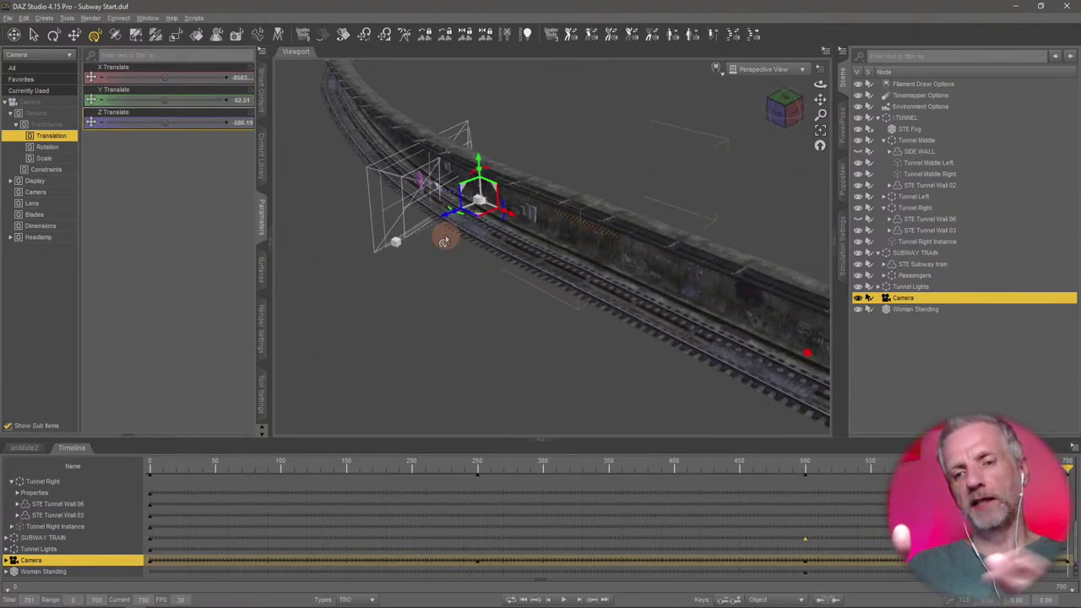
pyautogui.keyDown('alt'); pyautogui.moveTo(495, 257); pyautogui.dragTo(424, 225); pyautogui.keyUp('alt')
pyautogui.keyDown('alt'); pyautogui.moveTo(532, 291); pyautogui.dragTo(532, 297); pyautogui.keyUp('alt')
# - Frame the entire !TUNNEL group in the perspective view and enlarge the viewport
pyautogui.click(906, 119)
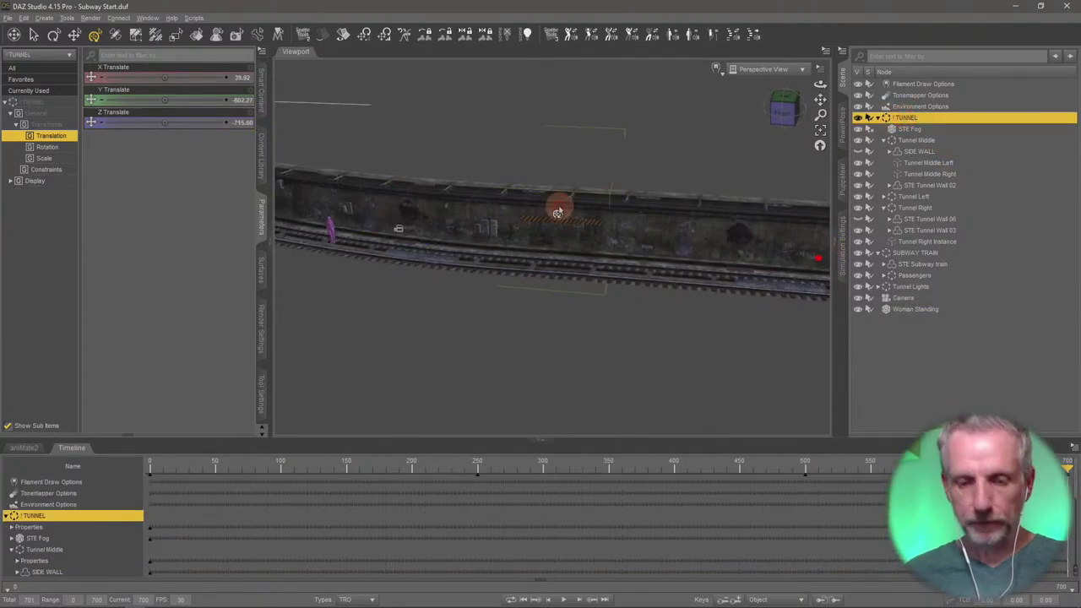
pyautogui.press('f')
pyautogui.keyDown('alt'); pyautogui.moveTo(563, 263); pyautogui.dragTo(557, 278); pyautogui.keyUp('alt')
pyautogui.click(264, 218)
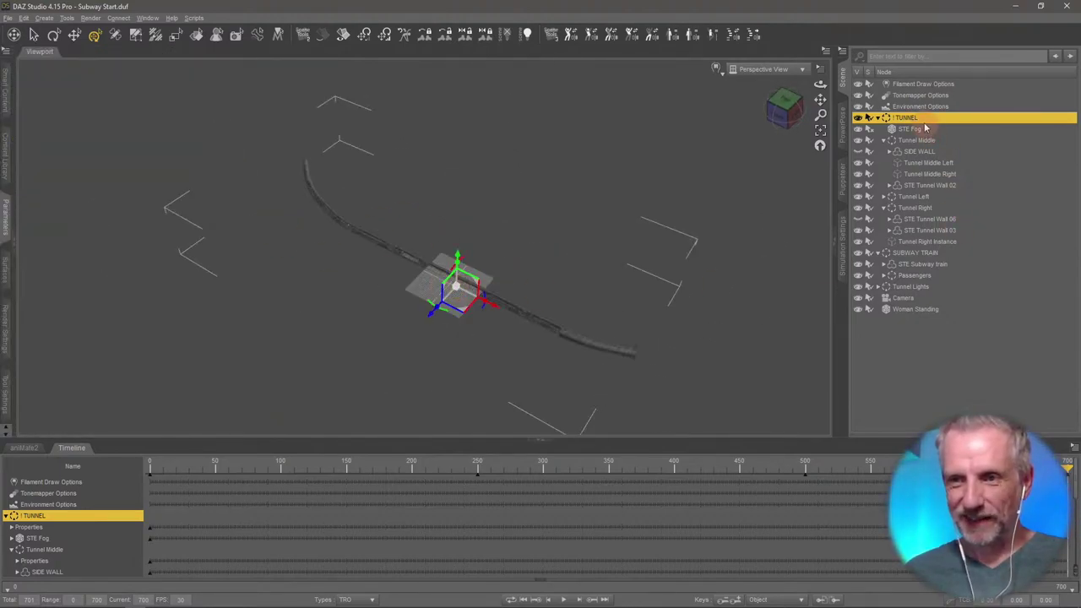
pyautogui.click(589, 274)
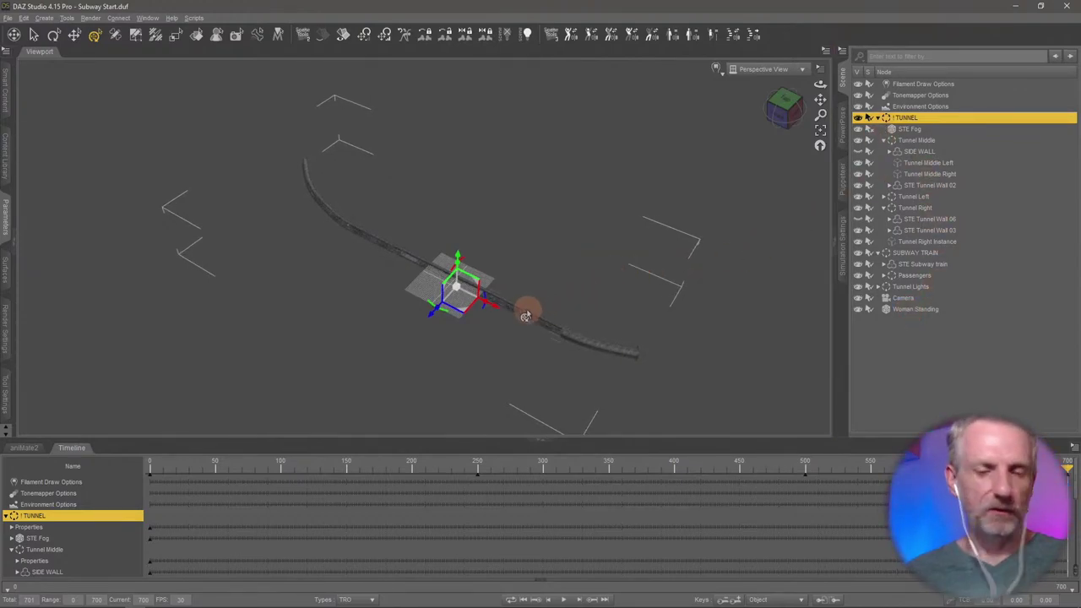
# - Examine where the Camera, STE Tunnel Wall 03 and the subway train sit along the tunnel, comparing the last and first frames
pyautogui.click(925, 299)
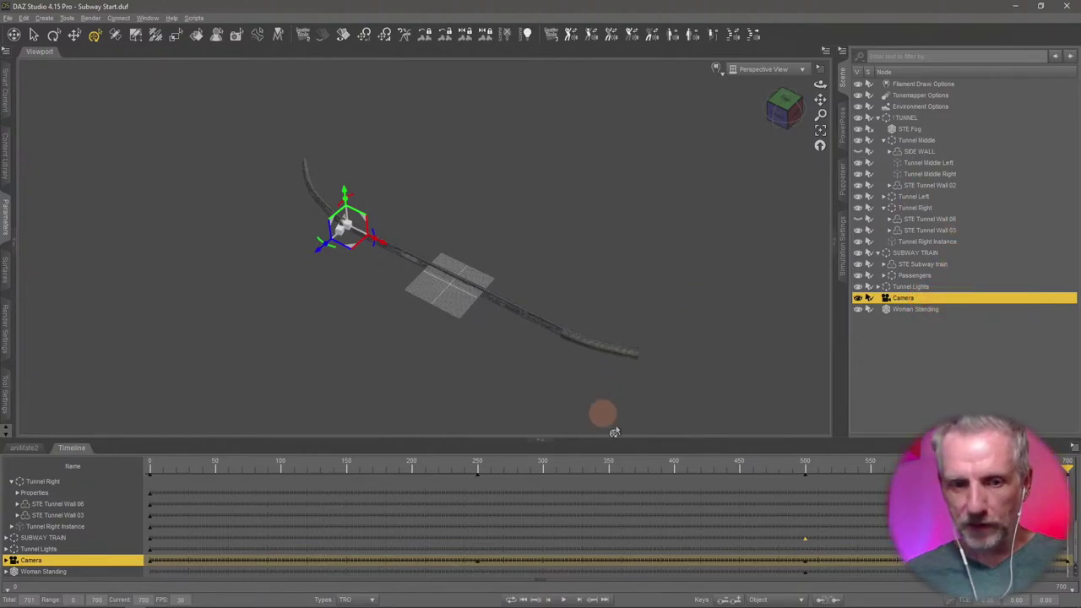
pyautogui.click(523, 599)
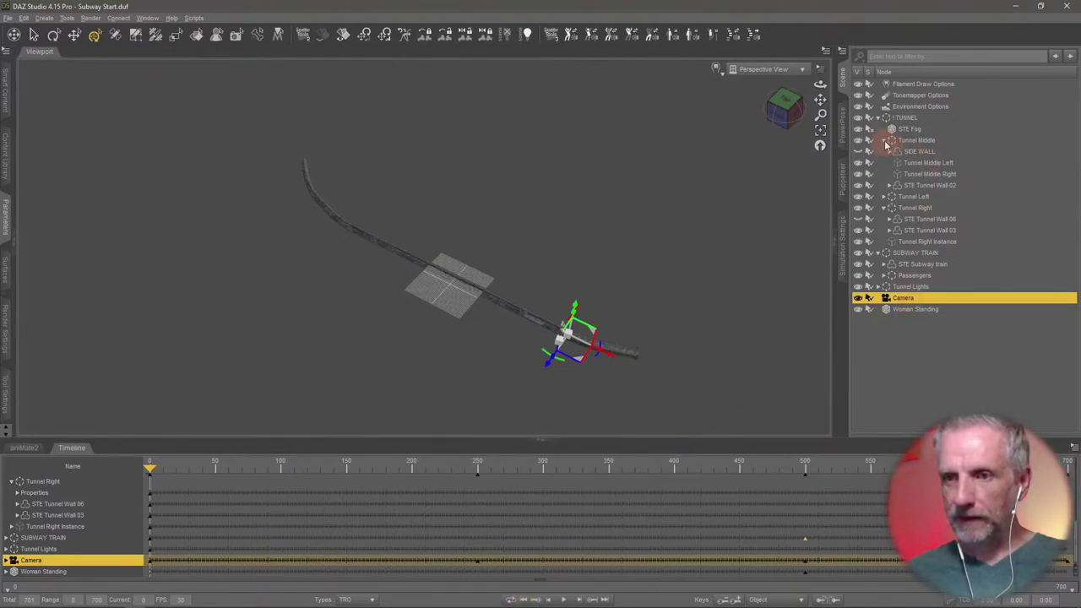
pyautogui.click(908, 117)
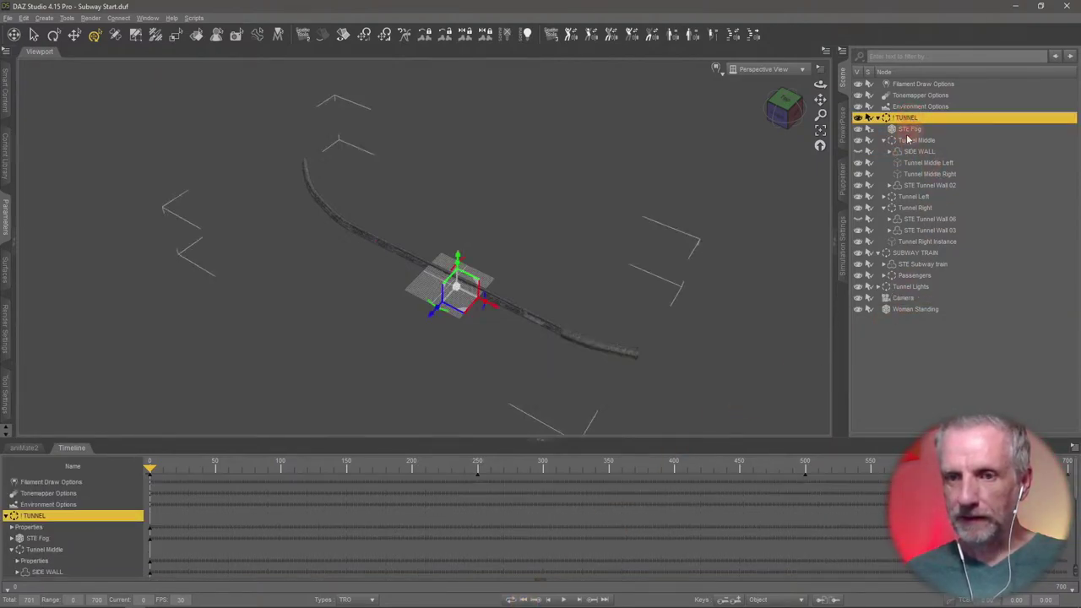
pyautogui.keyDown('ctrl'); pyautogui.click(904, 298); pyautogui.keyUp('ctrl')
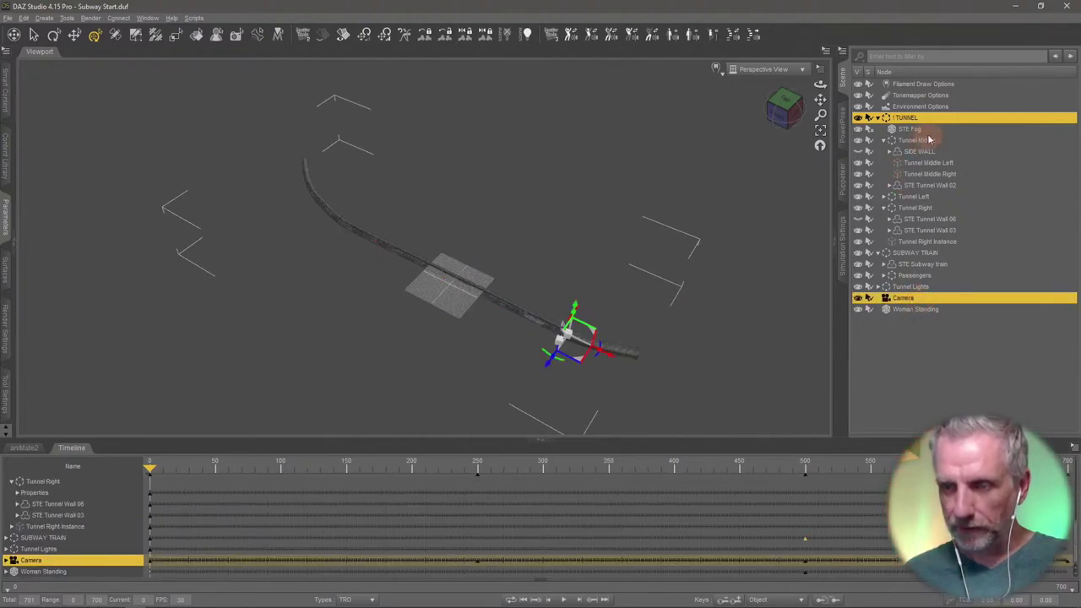
pyautogui.click(329, 212)
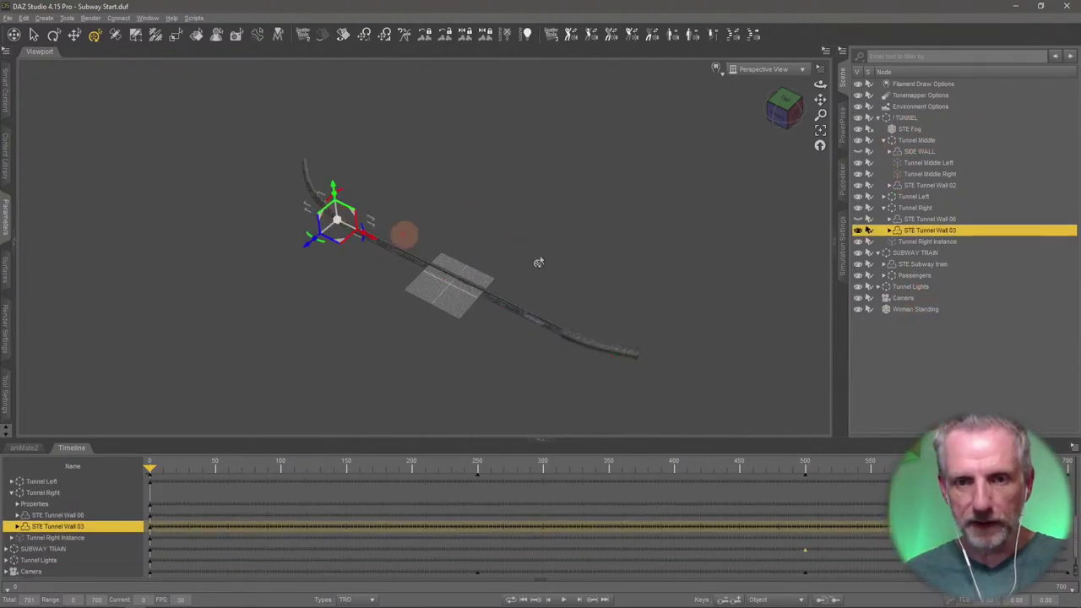
pyautogui.keyDown('ctrl'); pyautogui.click(939, 299); pyautogui.keyUp('ctrl')
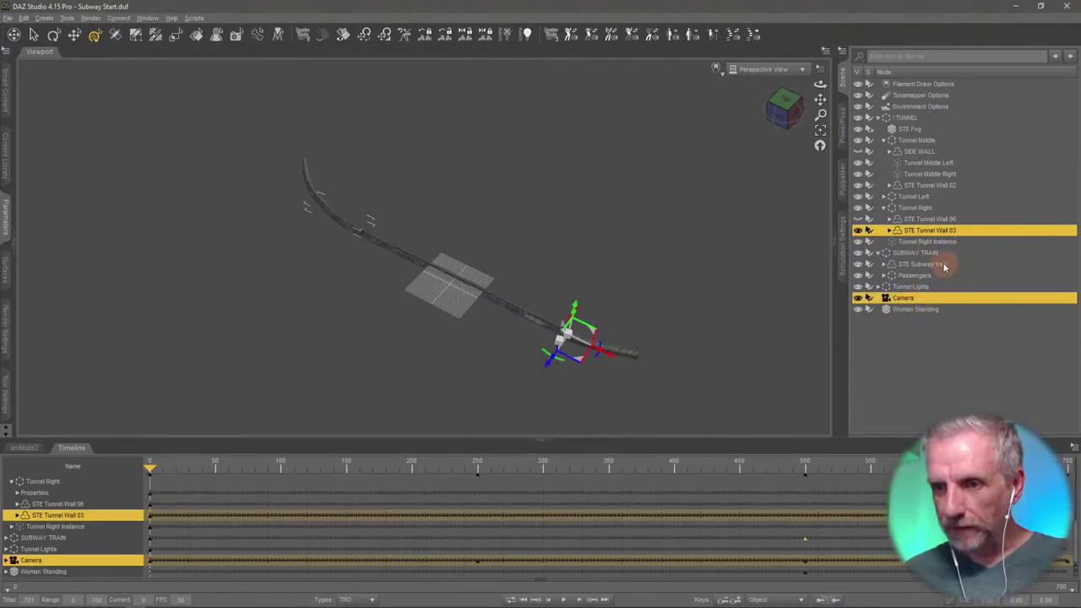
pyautogui.keyDown('ctrl'); pyautogui.click(929, 263); pyautogui.keyUp('ctrl')
pyautogui.keyDown('ctrl'); pyautogui.click(914, 253); pyautogui.keyUp('ctrl')
pyautogui.moveTo(690, 277); pyautogui.dragTo(574, 276, button='right')
pyautogui.moveTo(565, 277); pyautogui.dragTo(553, 277)
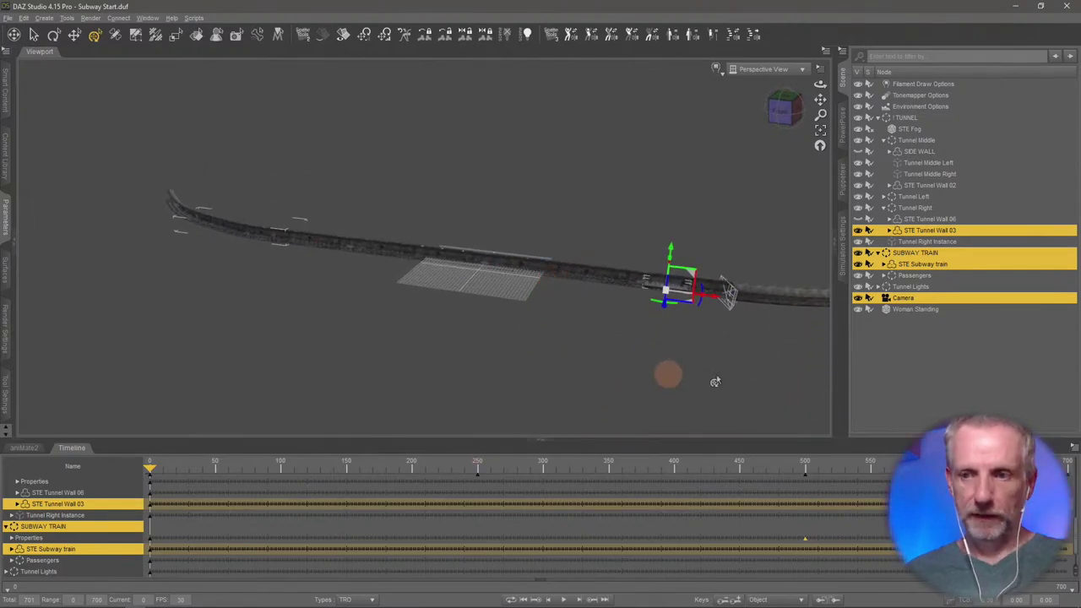
pyautogui.click(909, 374)
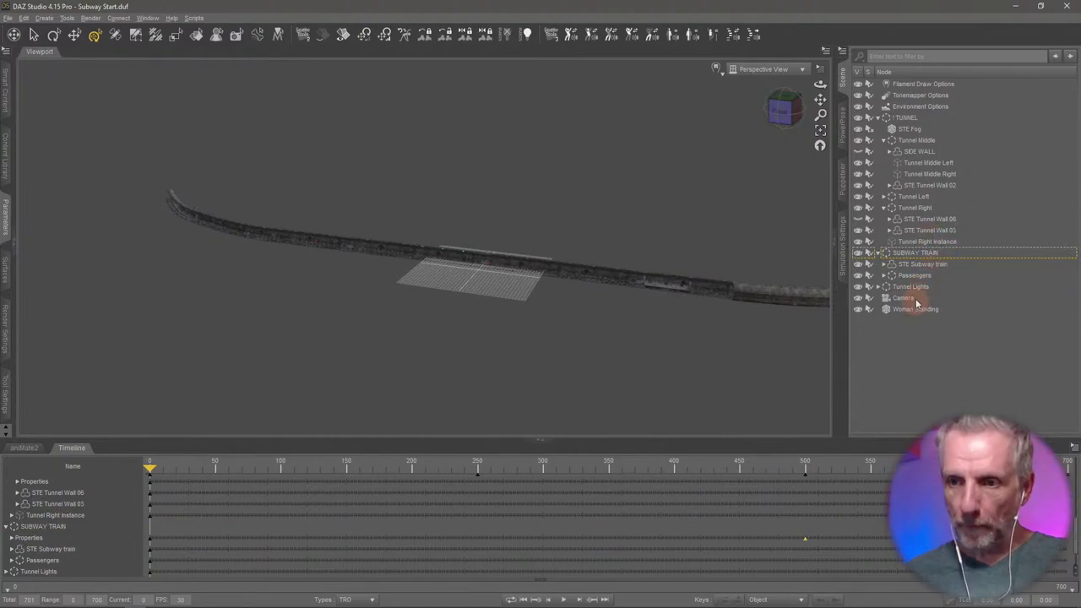
pyautogui.click(903, 298)
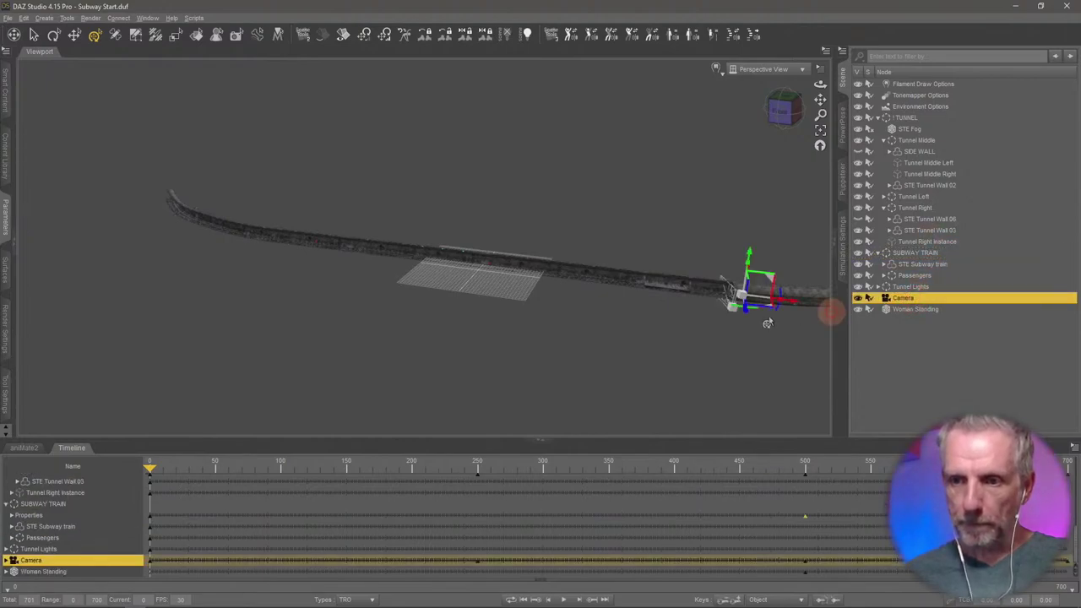
# - Collapse the !TUNNEL group, hide the Passengers group and replay the animation from the first frame
pyautogui.click(880, 118)
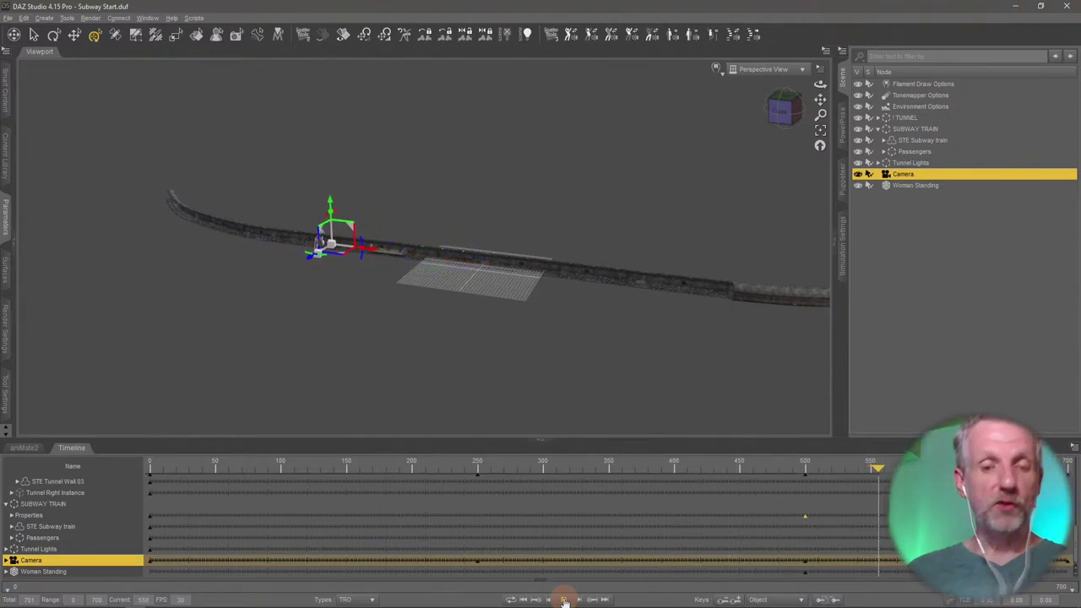
pyautogui.click(564, 602)
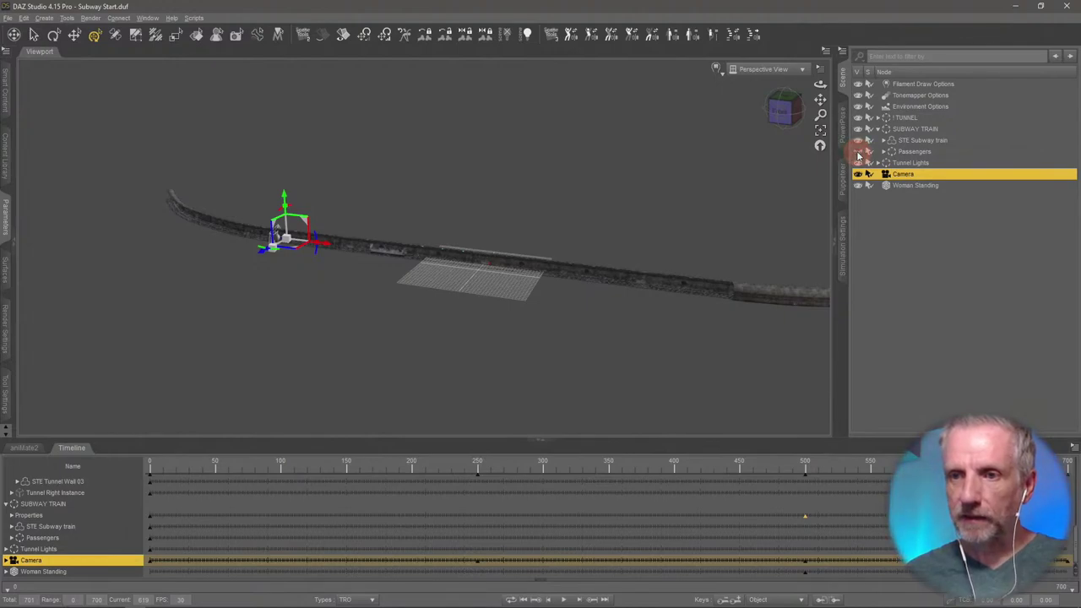
pyautogui.click(524, 600)
pyautogui.click(564, 600)
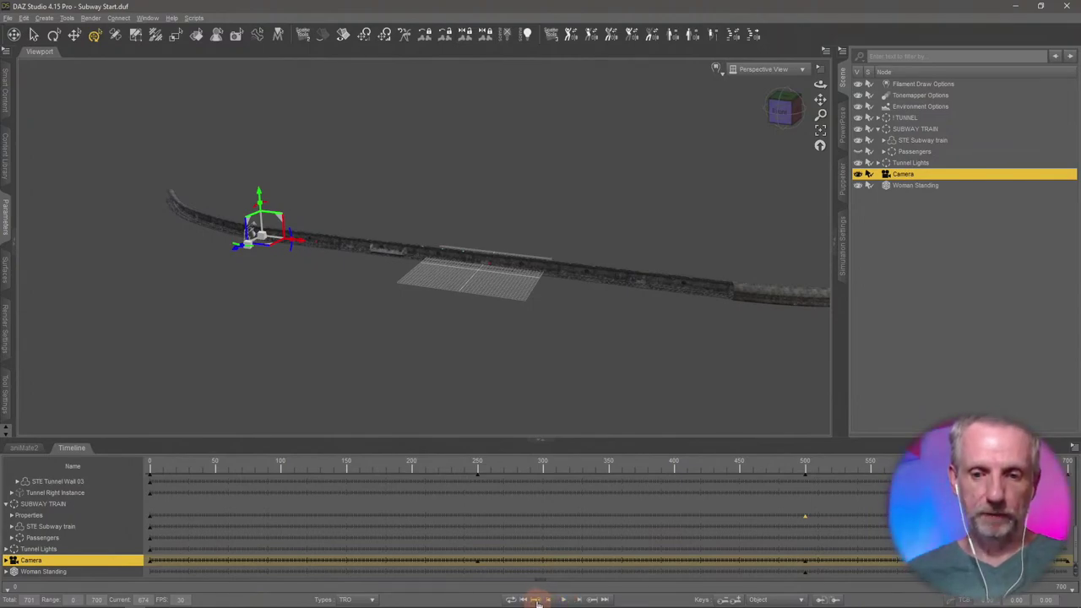
pyautogui.click(525, 602)
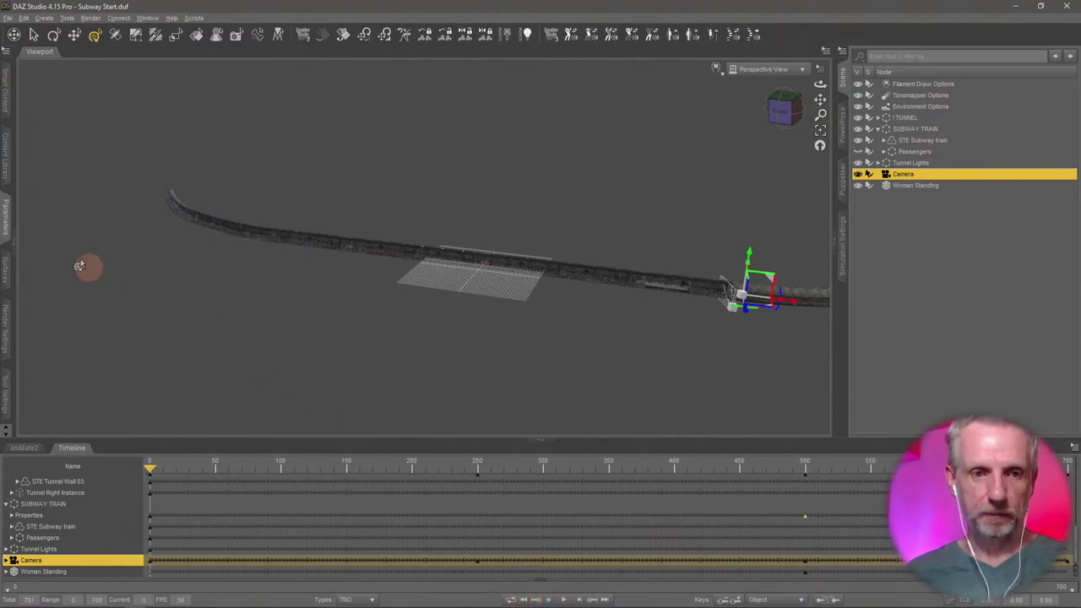
# - Open the Subway Tunnel folder in the content library and expand its subfolders
pyautogui.click(7, 164)
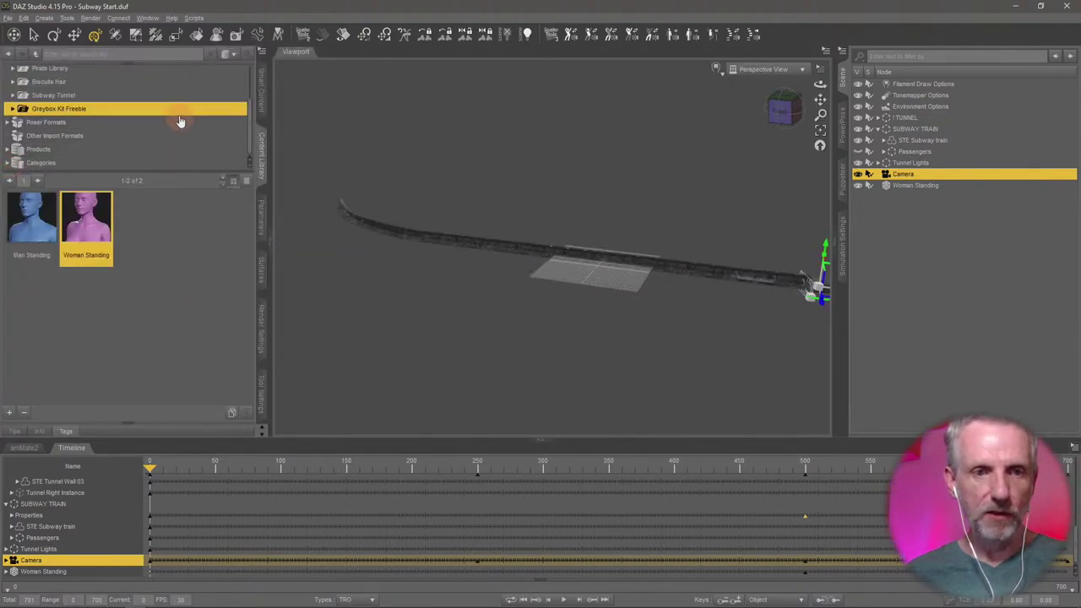
pyautogui.scroll(2, 181, 118)
pyautogui.scroll(-1, 180, 120)
pyautogui.click(135, 121)
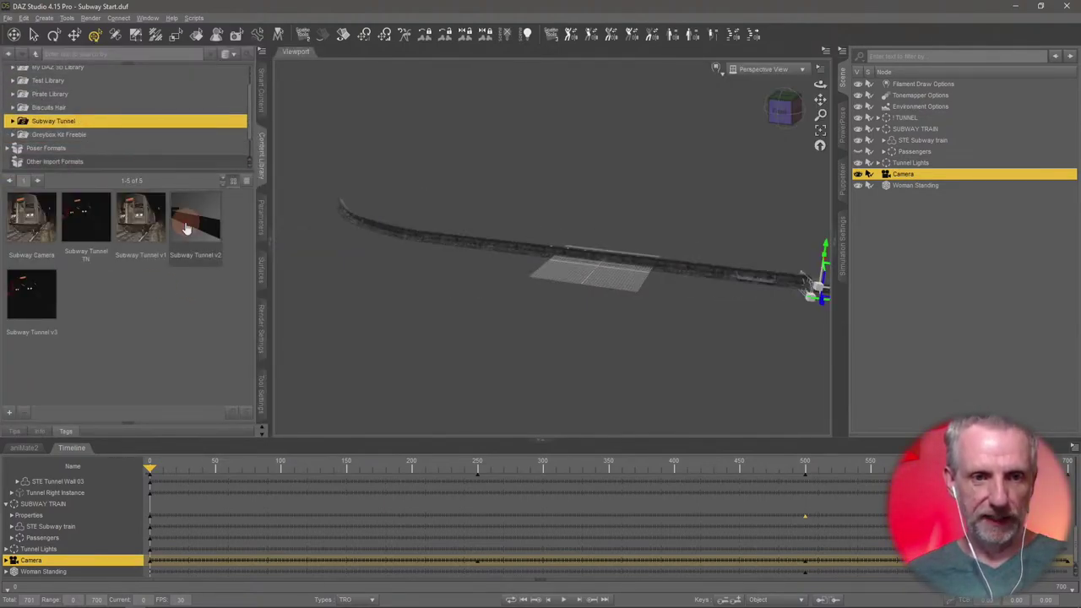
pyautogui.click(137, 125)
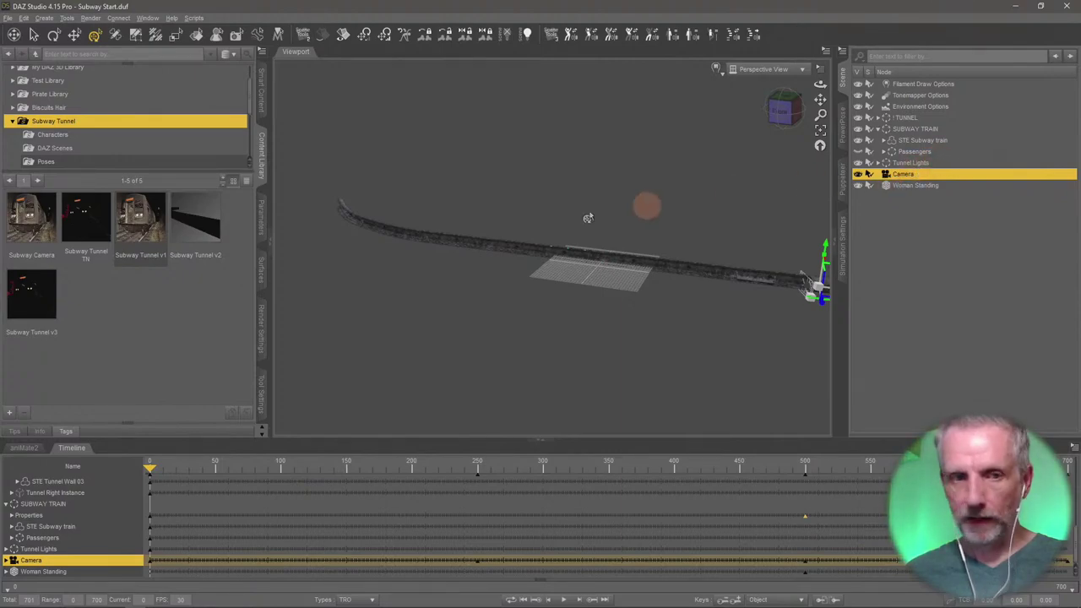
# - Create a sub-folder named Stream Scenes inside the Subway Tunnel library folder
pyautogui.scroll(-1, 121, 138)
pyautogui.scroll(1, 121, 139)
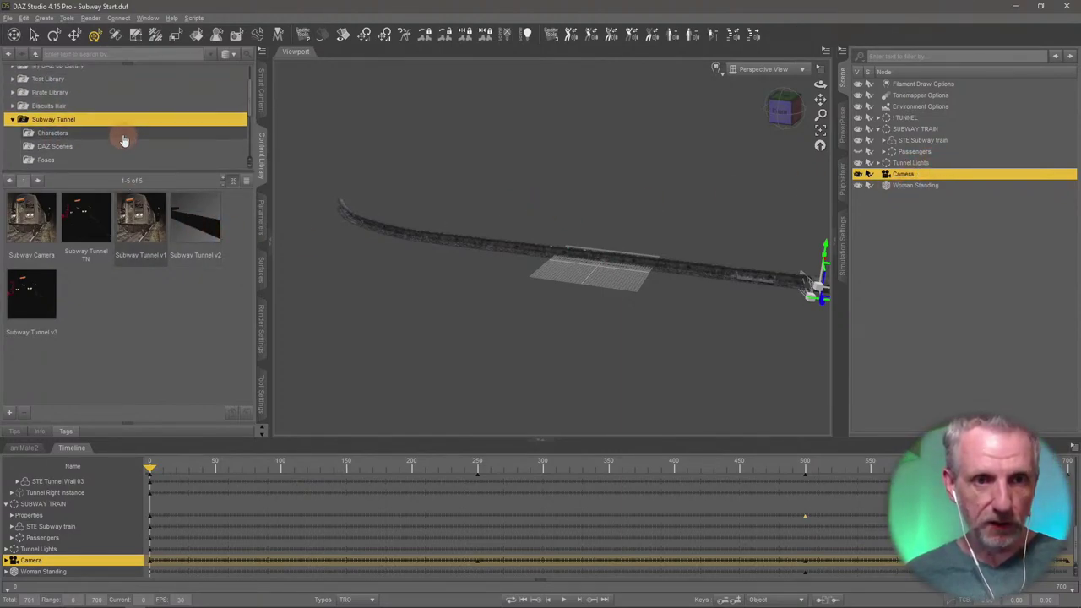
pyautogui.rightClick(115, 127)
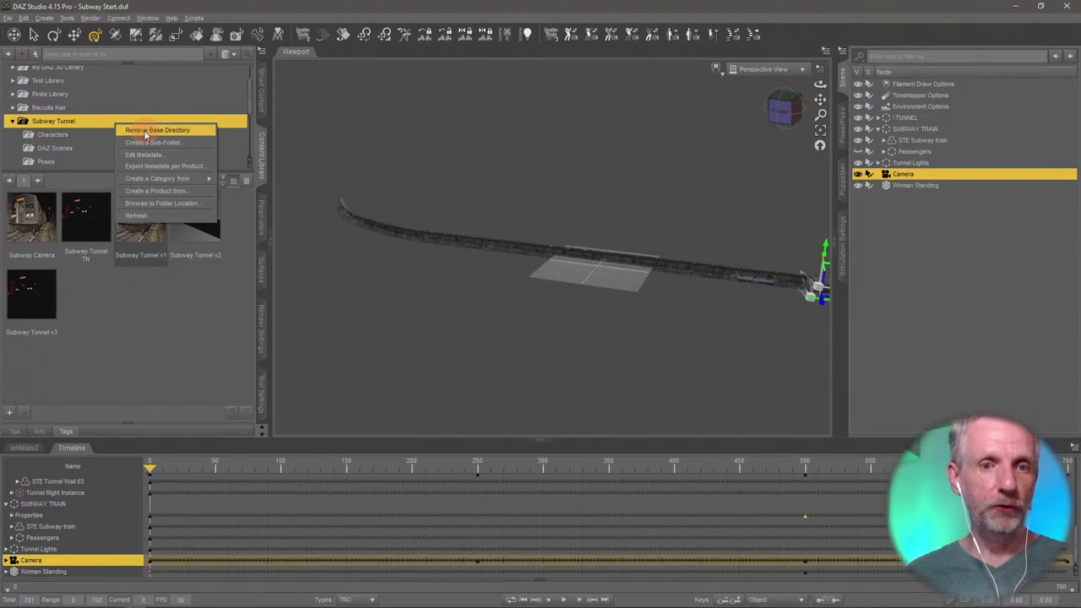
pyautogui.click(199, 143)
pyautogui.write('S')
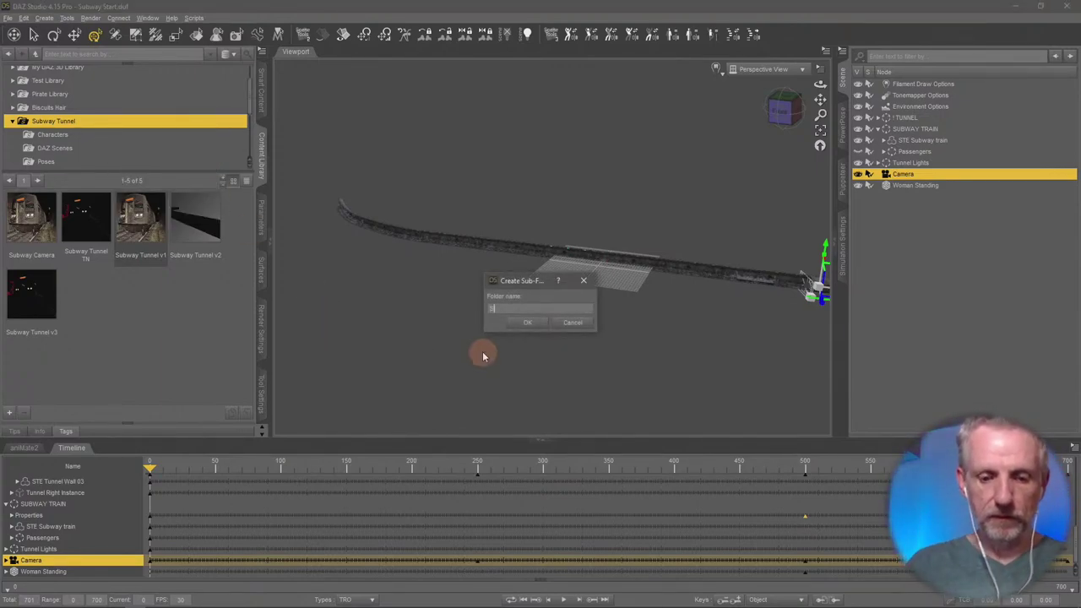
pyautogui.write('tream Scenes')
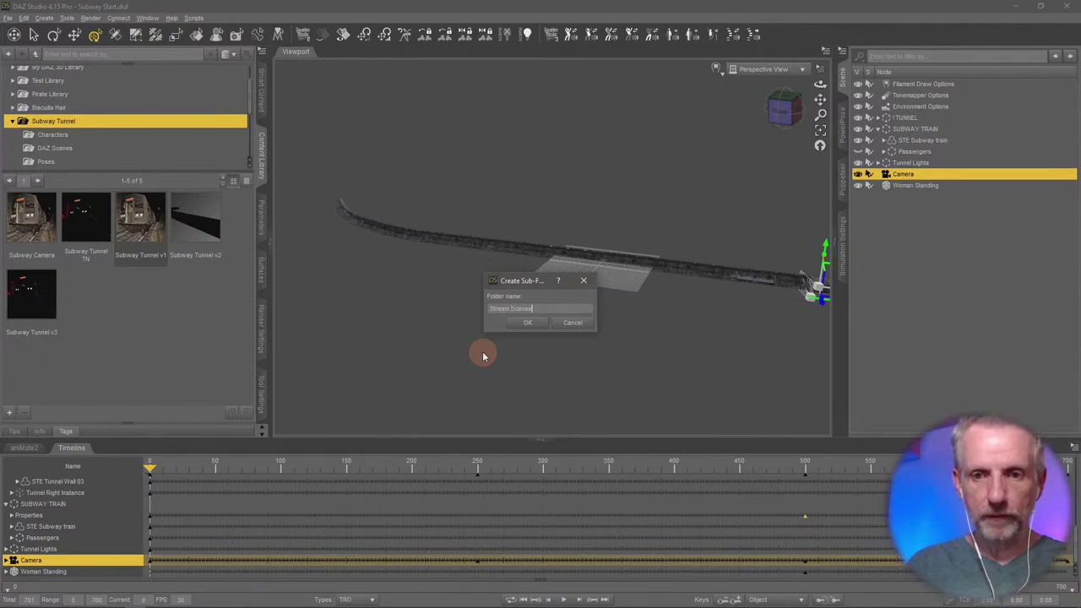
pyautogui.press('Return')
# - Save the scene as Subway v1 in the Stream Scenes folder
pyautogui.scroll(-2, 133, 138)
pyautogui.scroll(2, 133, 137)
pyautogui.scroll(-1, 131, 141)
pyautogui.scroll(-1, 131, 141)
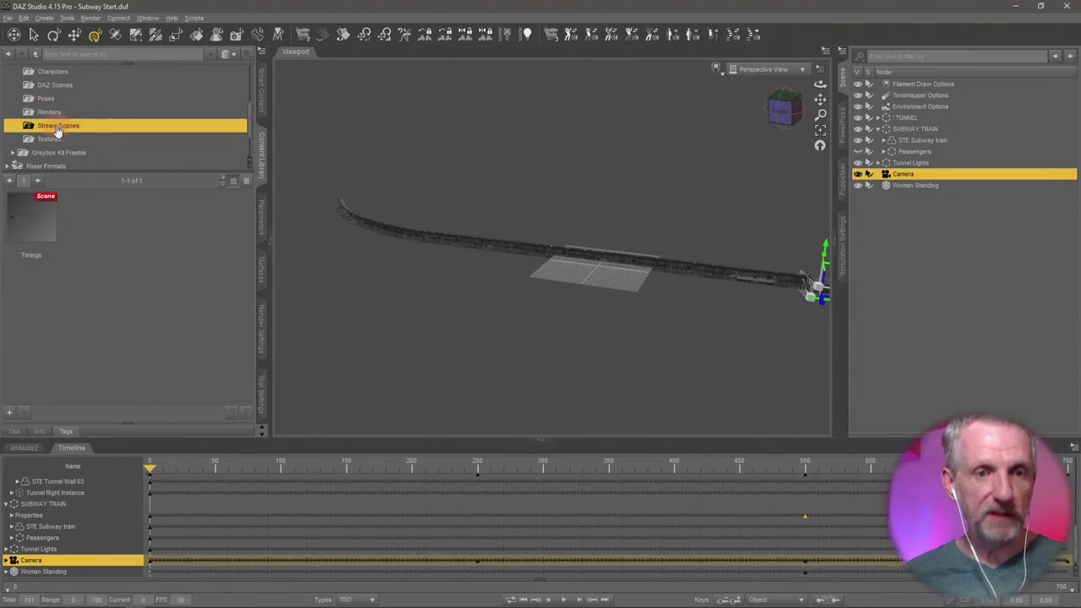
pyautogui.click(12, 416)
pyautogui.click(106, 149)
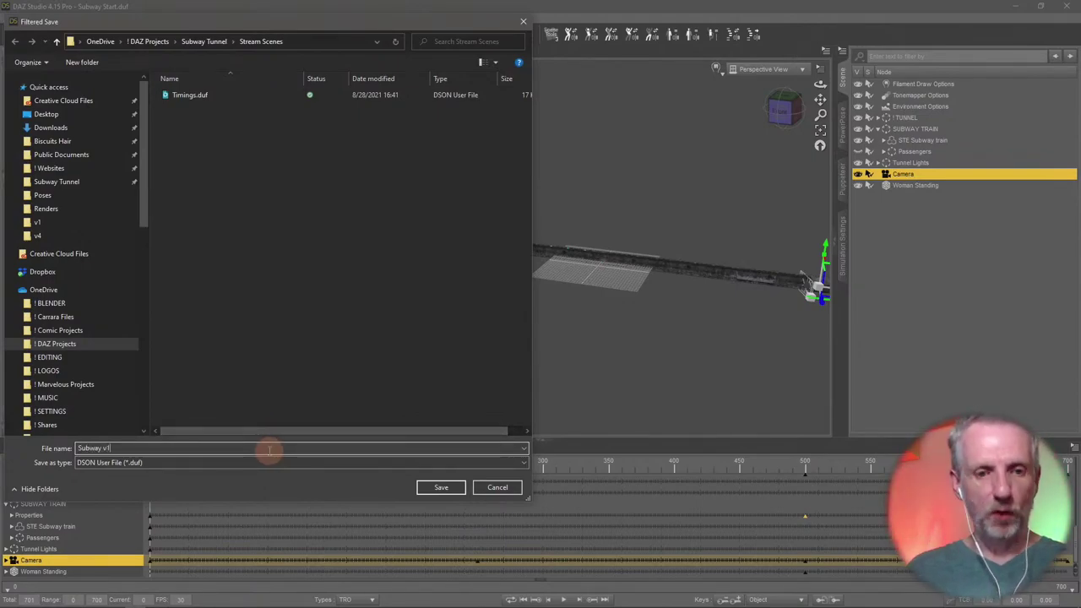
pyautogui.press('Return')
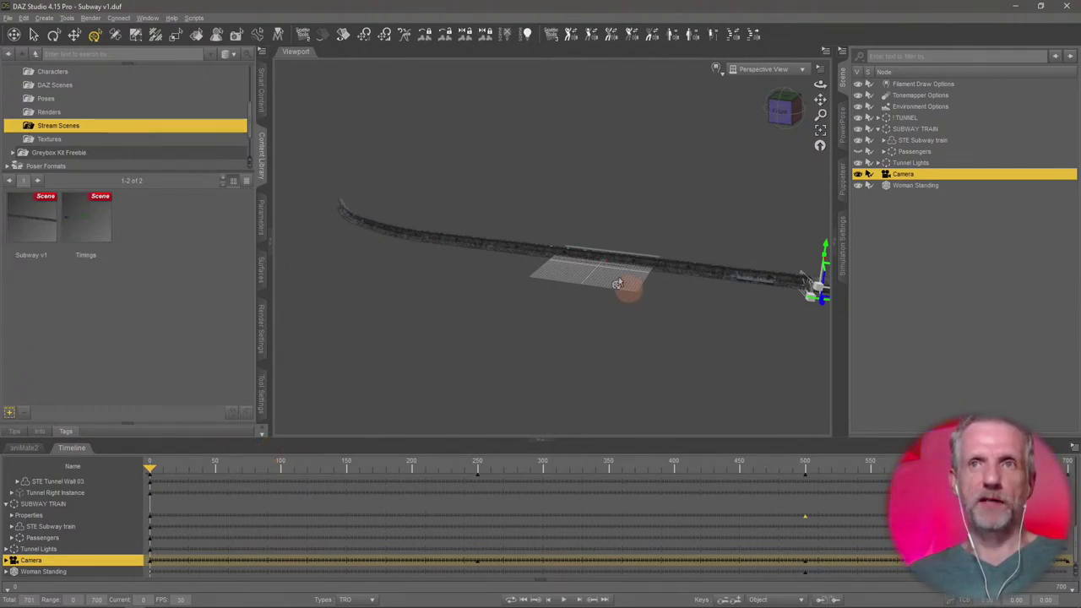
# - View the scene through the Camera, scrub the train's approach and stop at the keyframe on frame 250
pyautogui.click(793, 68)
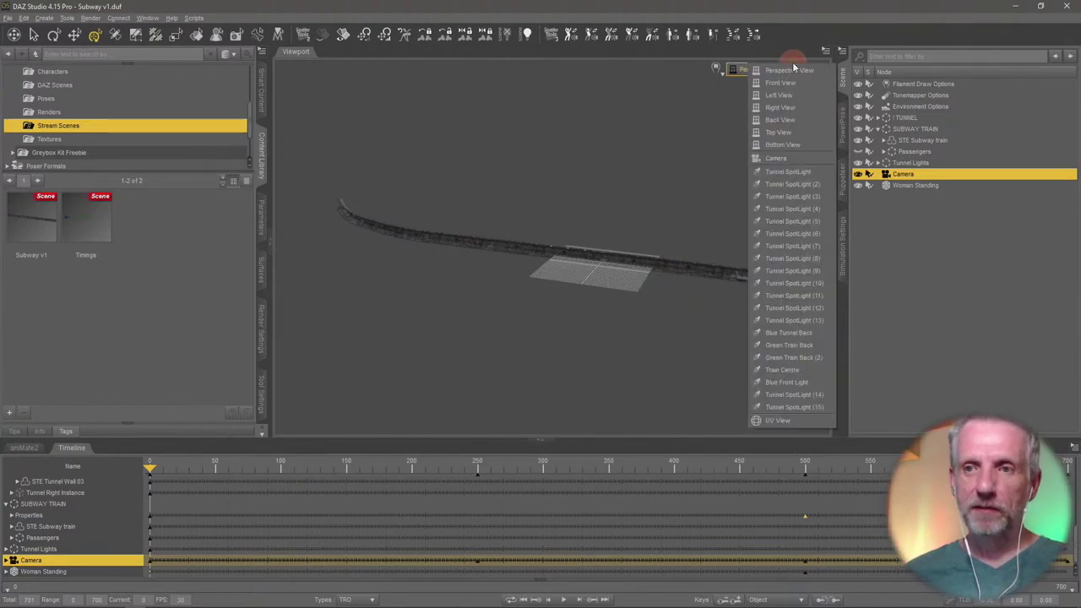
pyautogui.click(781, 159)
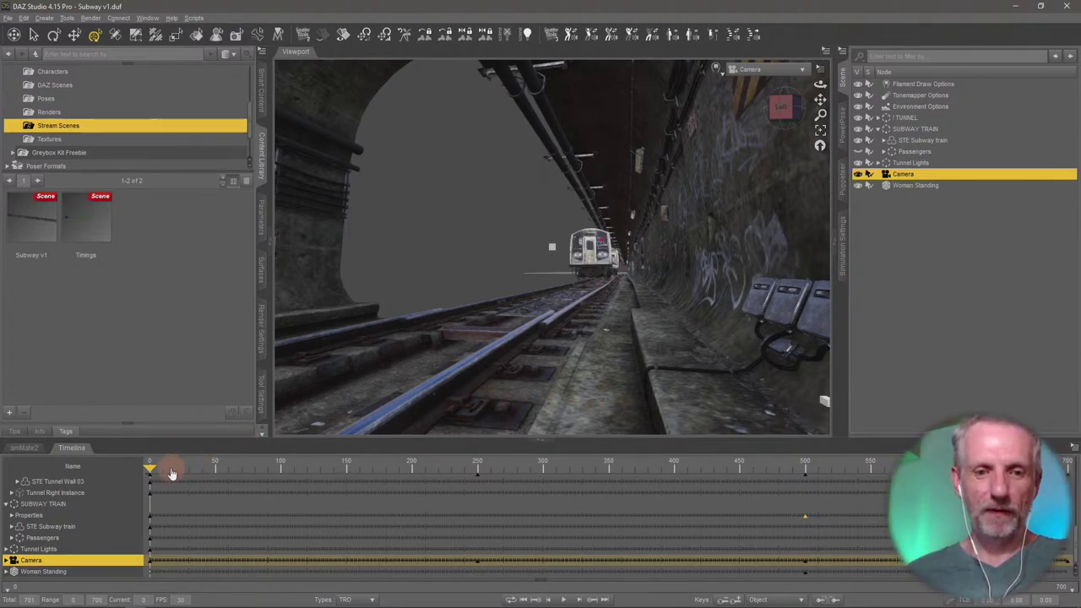
pyautogui.moveTo(163, 475); pyautogui.dragTo(449, 495)
pyautogui.moveTo(455, 490); pyautogui.dragTo(154, 503)
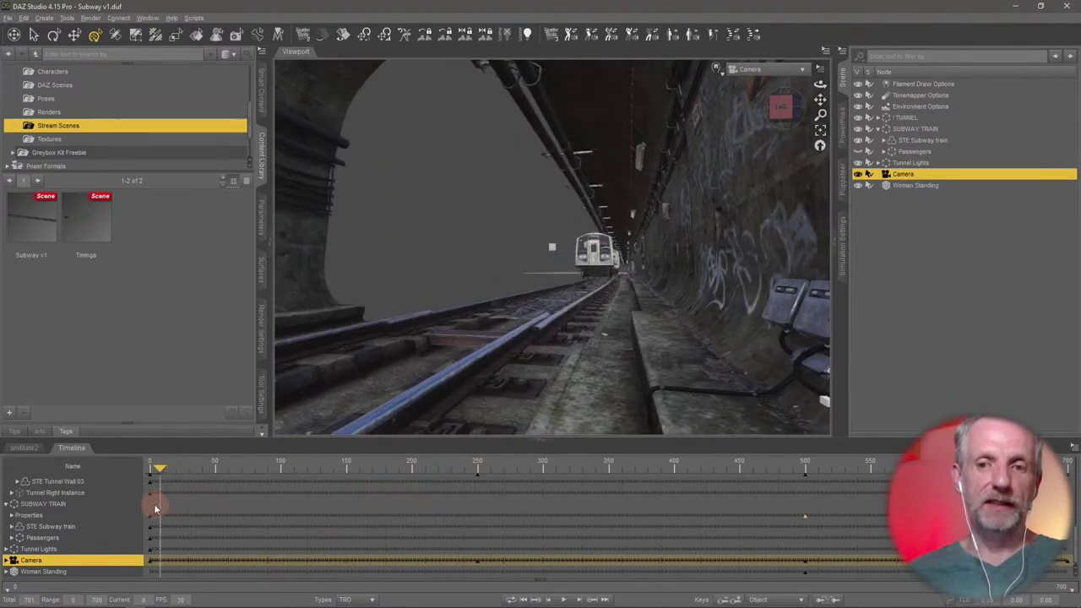
pyautogui.moveTo(235, 512); pyautogui.dragTo(430, 515)
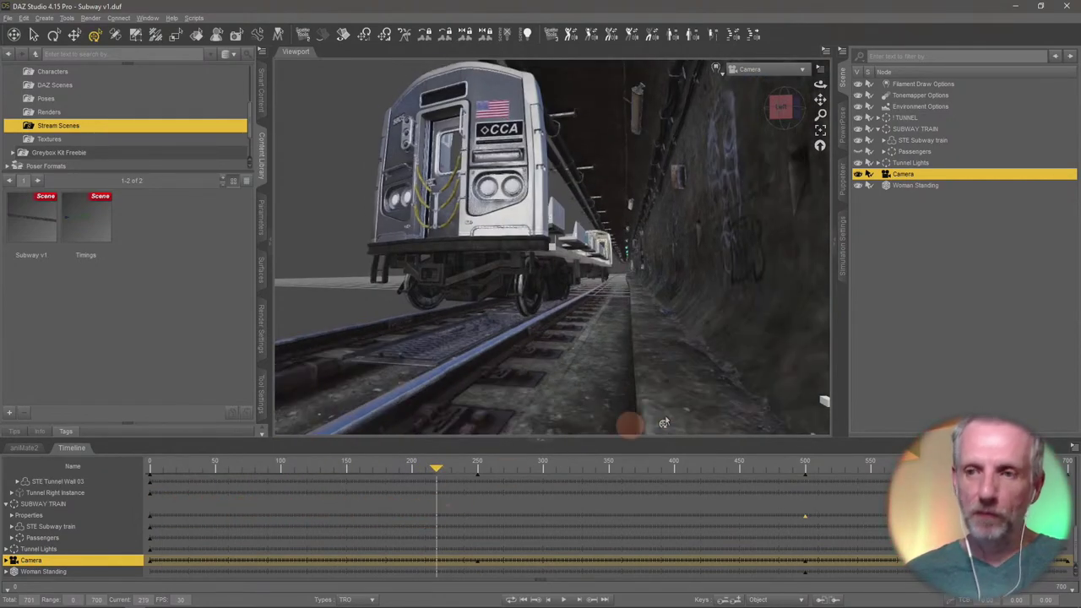
pyautogui.click(588, 601)
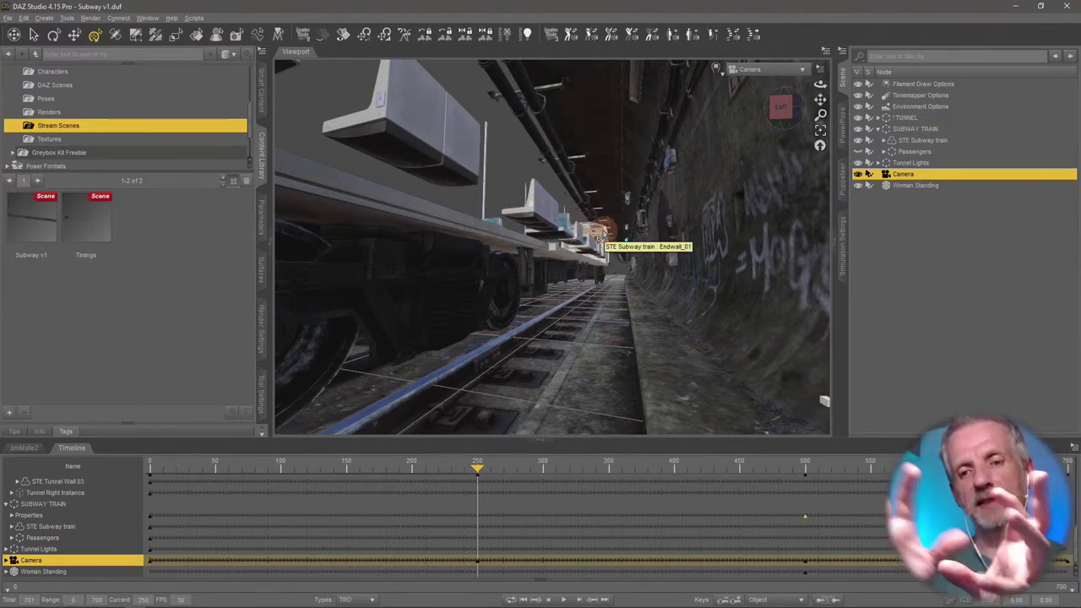
# - Move the Camera to Y Translate 137.13 and Z Translate -372.75, and make the Passengers group visible
pyautogui.click(261, 211)
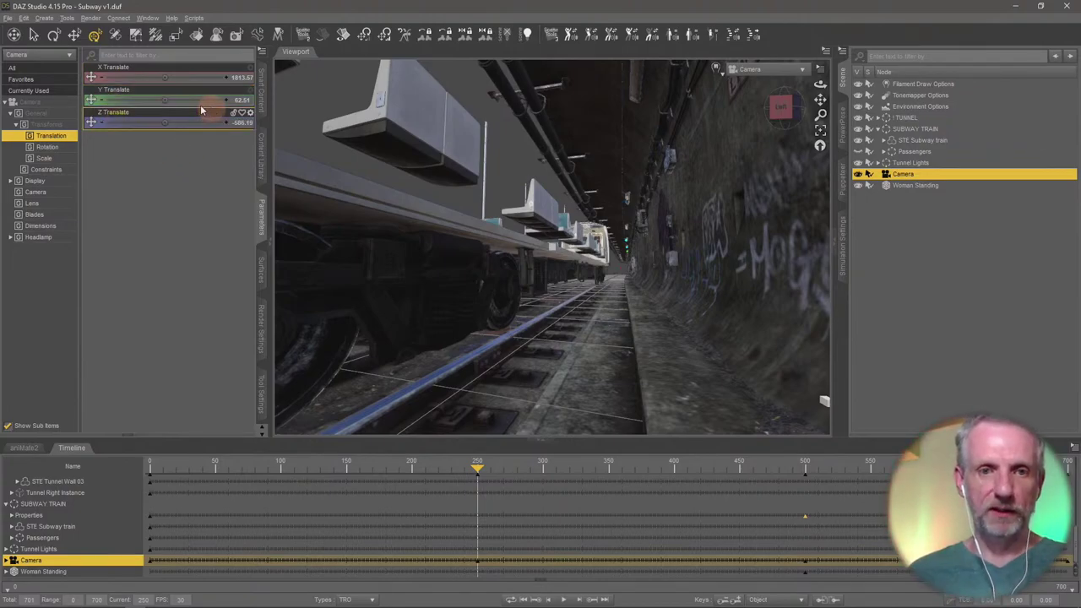
pyautogui.moveTo(164, 101)
pyautogui.mouseDown()
pyautogui.moveTo(193, 101)
pyautogui.moveTo(155, 101)
pyautogui.mouseUp()
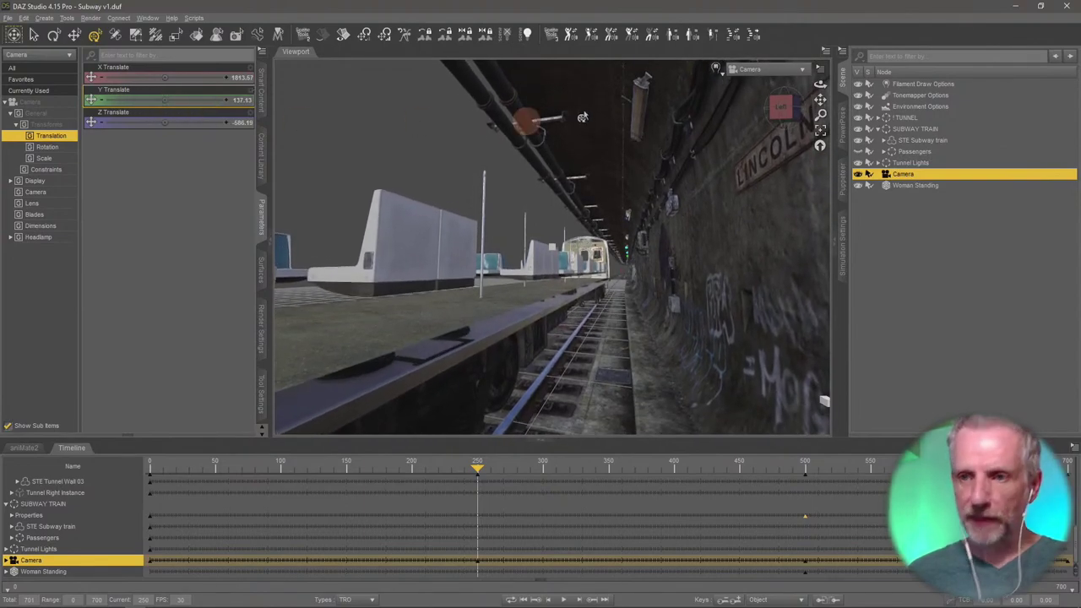
pyautogui.click(858, 153)
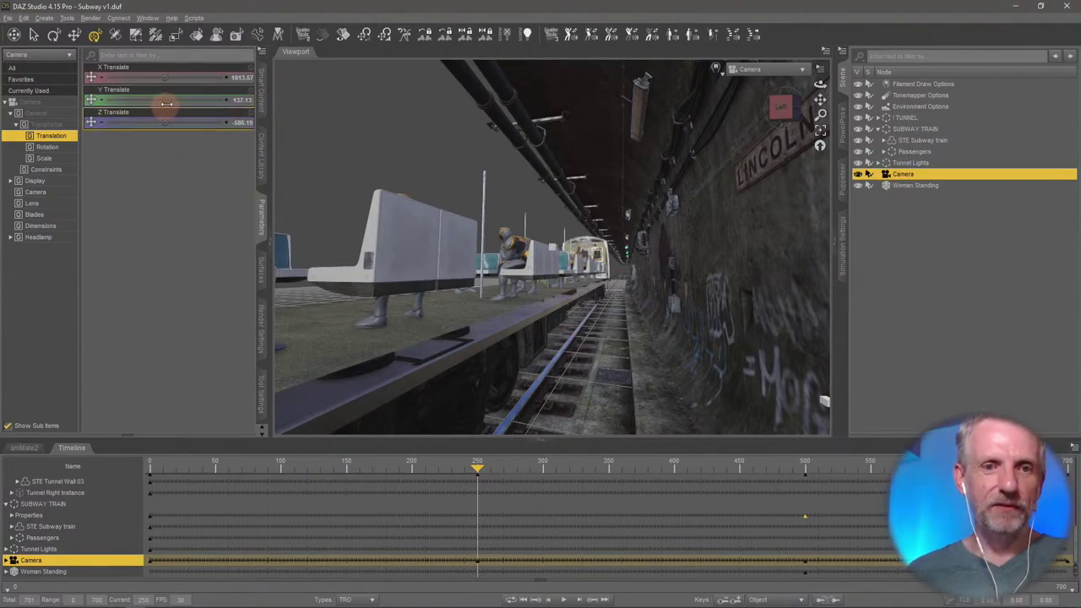
pyautogui.moveTo(167, 121)
pyautogui.mouseDown()
pyautogui.moveTo(176, 125)
pyautogui.moveTo(166, 123)
pyautogui.mouseUp()
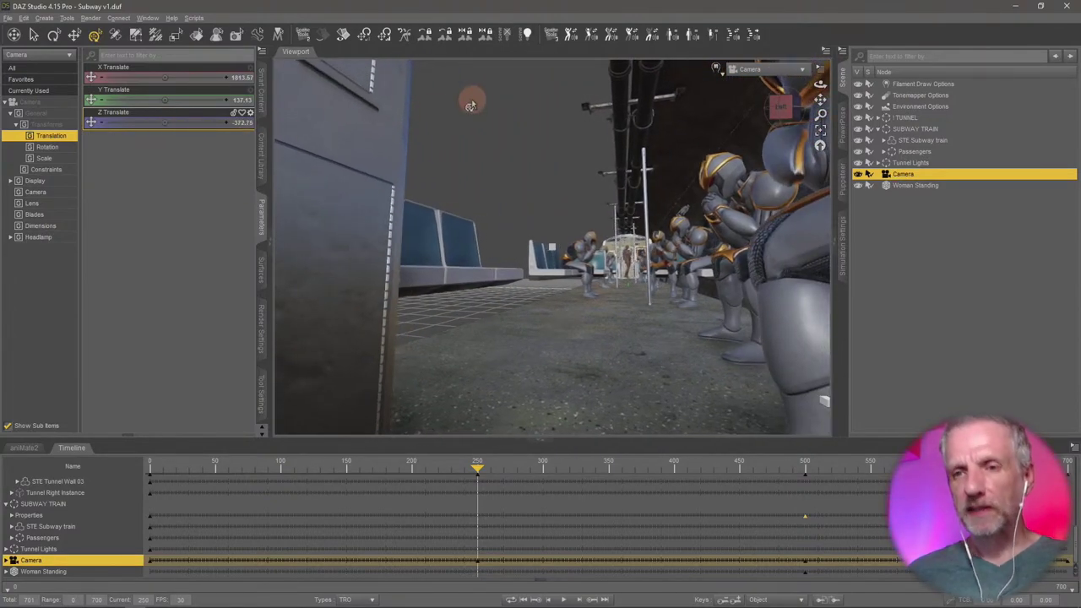
# - In the top view, line the Camera up straight along the train by setting its Y Rotate to 90
pyautogui.click(782, 75)
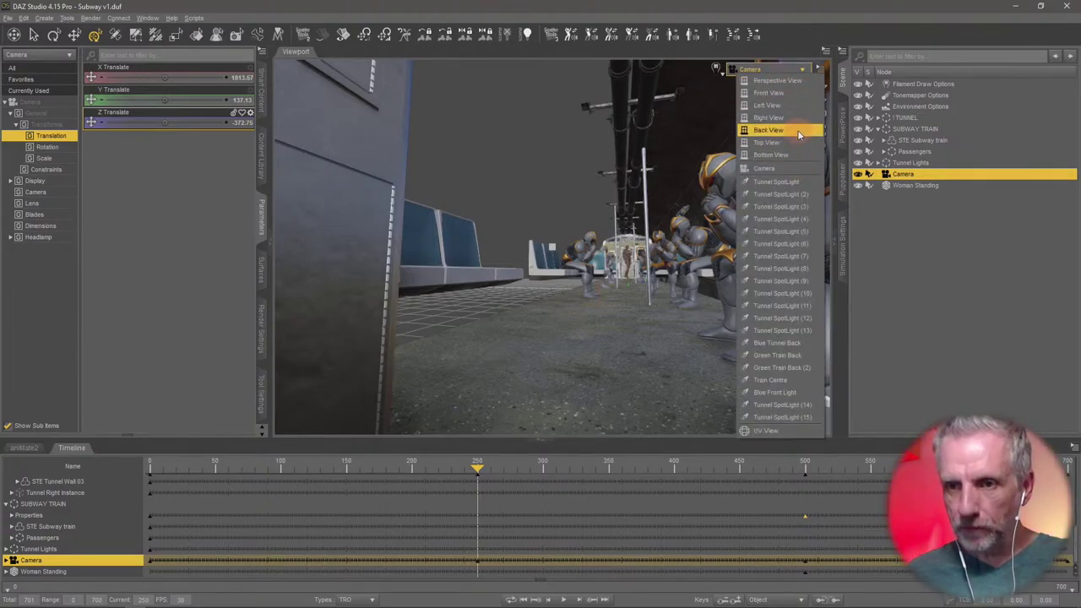
pyautogui.click(796, 142)
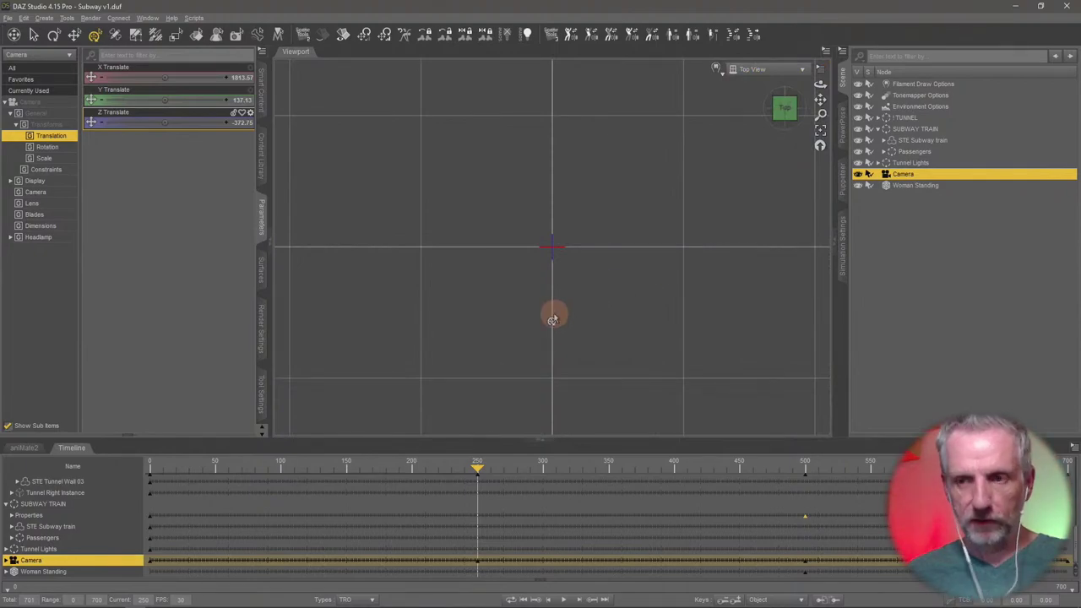
pyautogui.scroll(3, 526, 353)
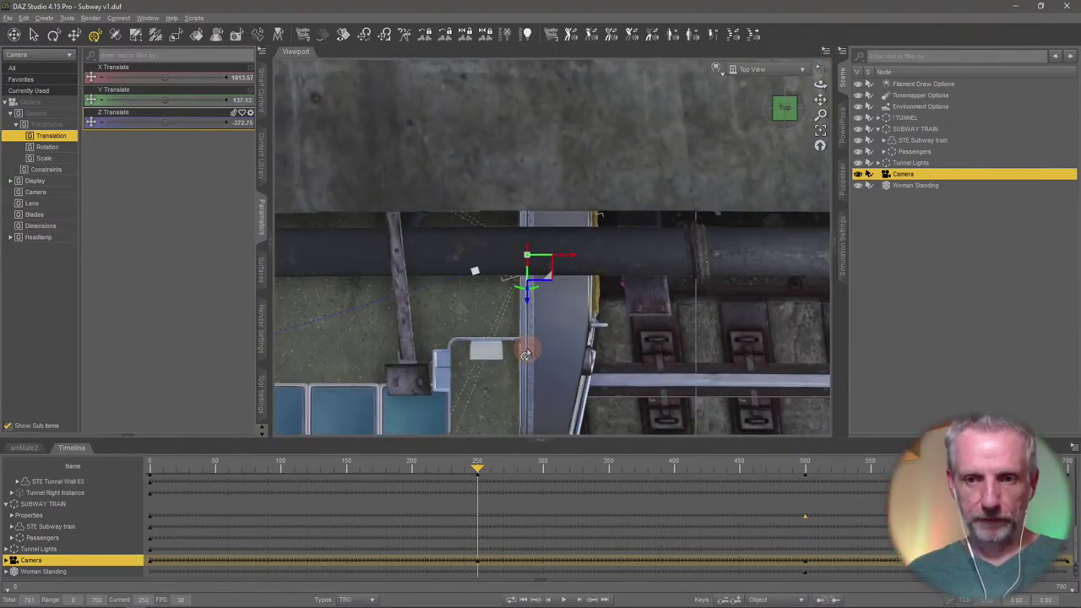
pyautogui.scroll(-5, 525, 353)
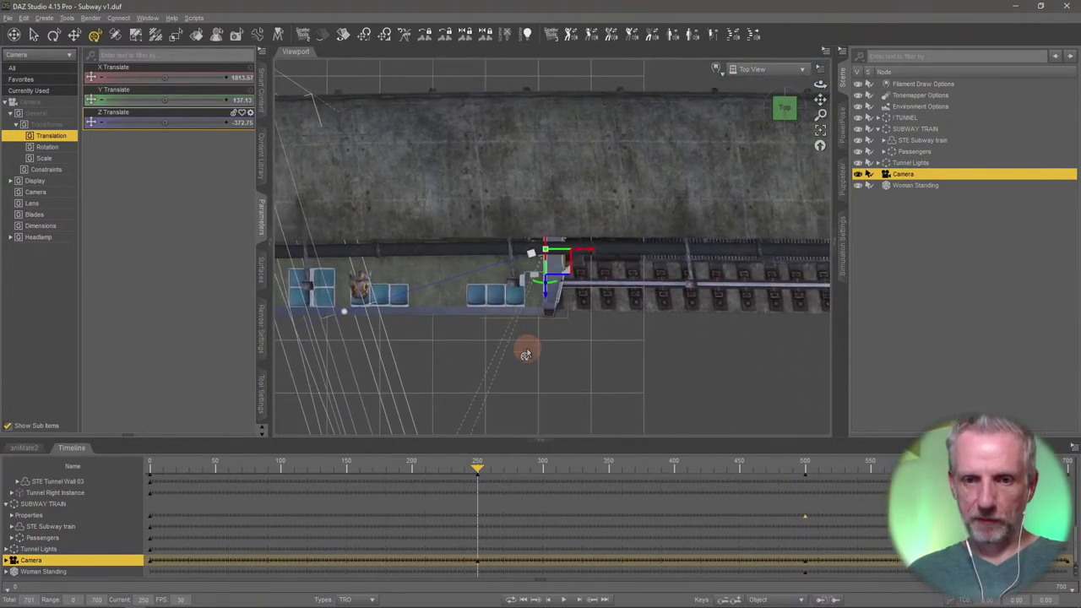
pyautogui.moveTo(521, 349); pyautogui.dragTo(409, 233)
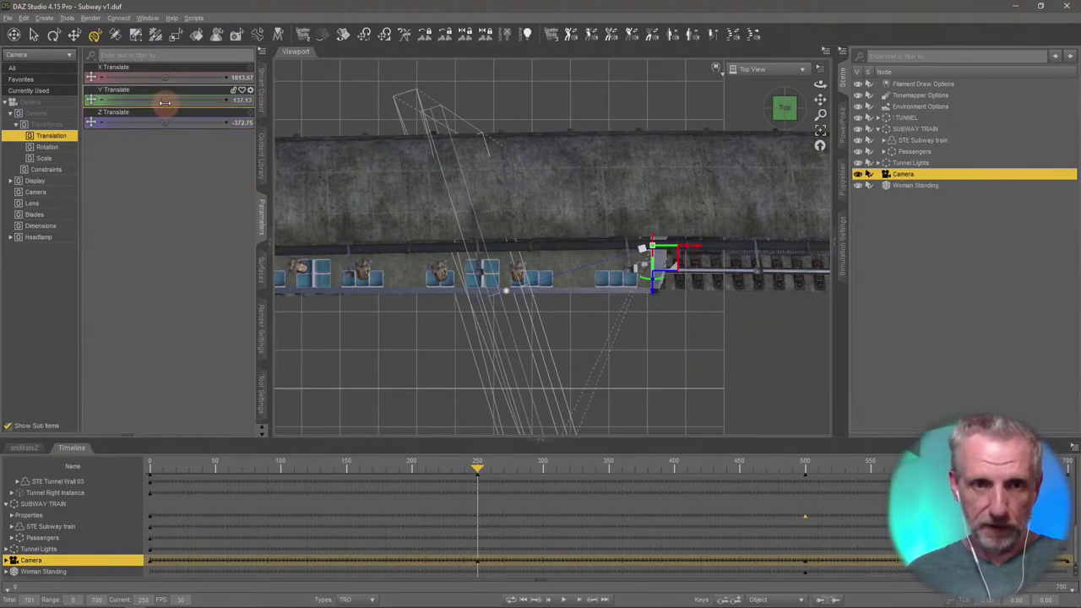
pyautogui.moveTo(165, 101); pyautogui.dragTo(172, 101)
pyautogui.click(49, 147)
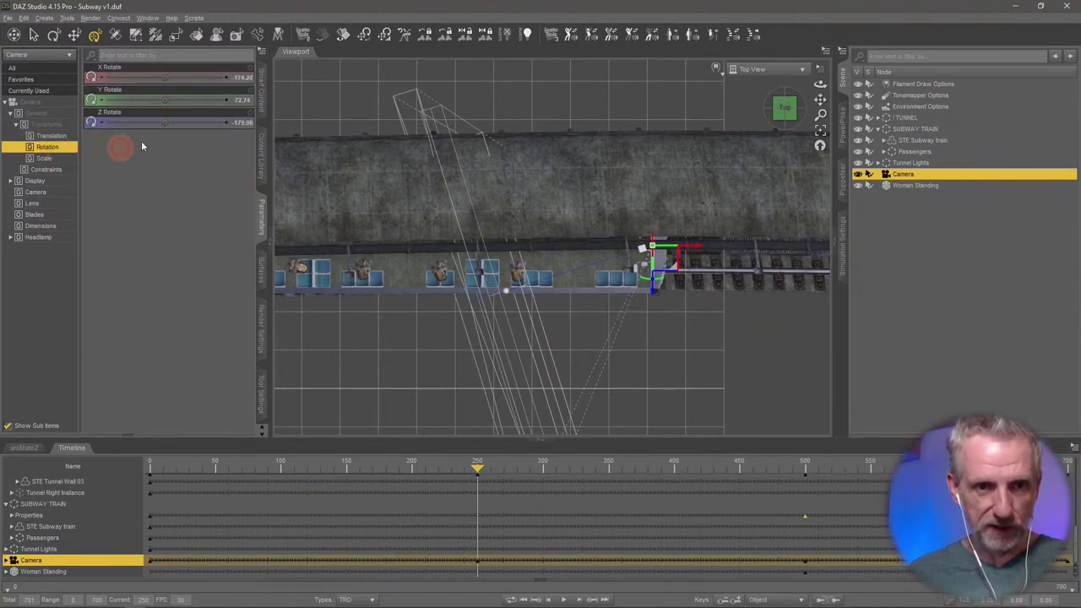
pyautogui.moveTo(165, 101); pyautogui.dragTo(165, 101)
pyautogui.click(242, 99)
pyautogui.write('90')
pyautogui.press('Return')
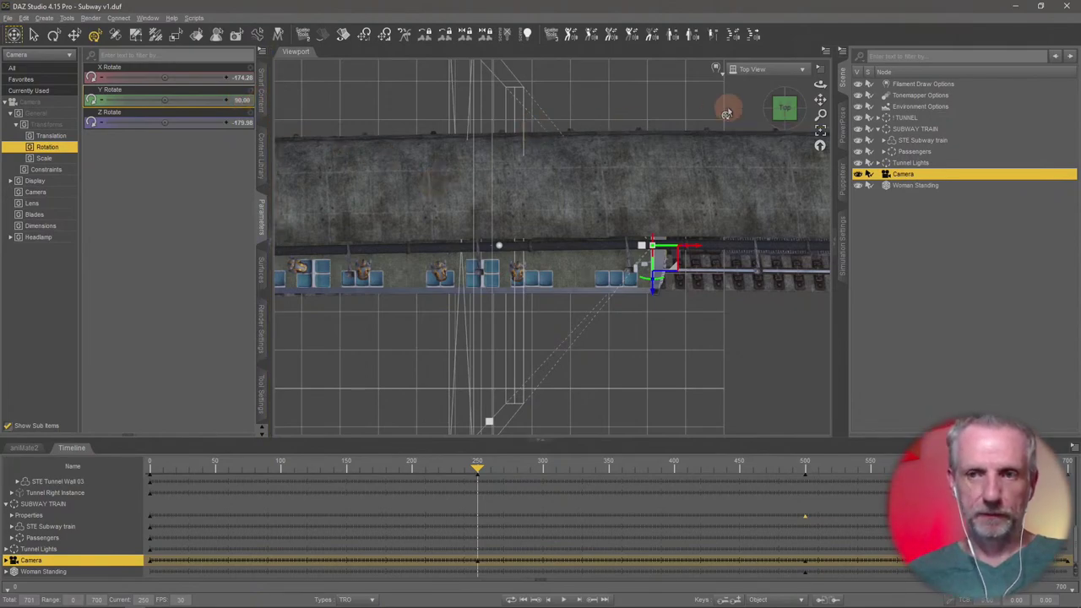
# - Looking through the Camera, position it outside the train's end door at X Translate 1882.83 and Y Translate 176.41
pyautogui.click(801, 72)
pyautogui.click(784, 170)
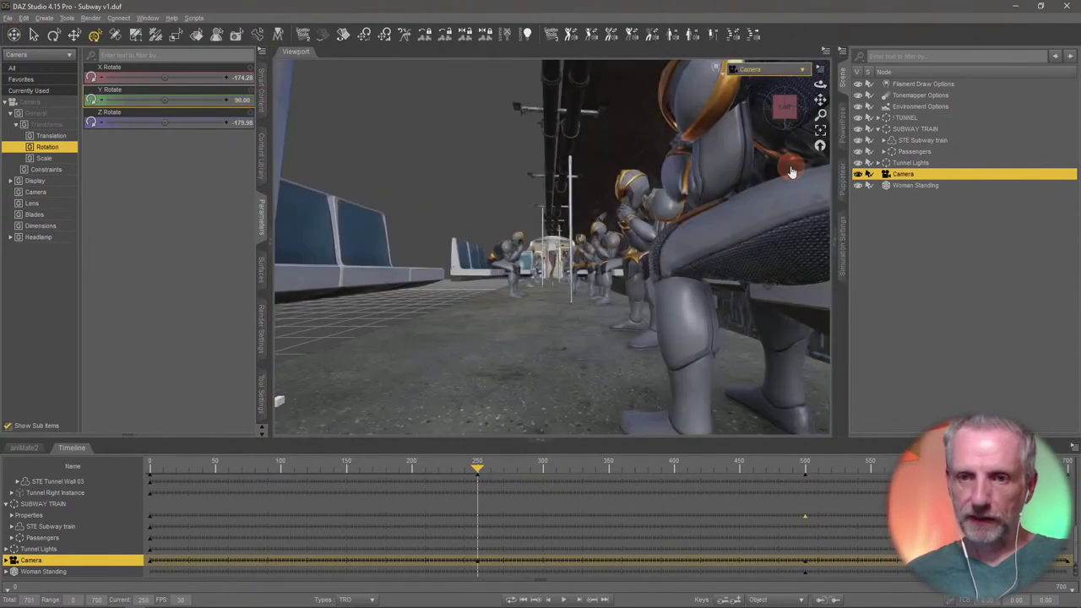
pyautogui.click(59, 136)
pyautogui.moveTo(167, 99); pyautogui.dragTo(166, 77)
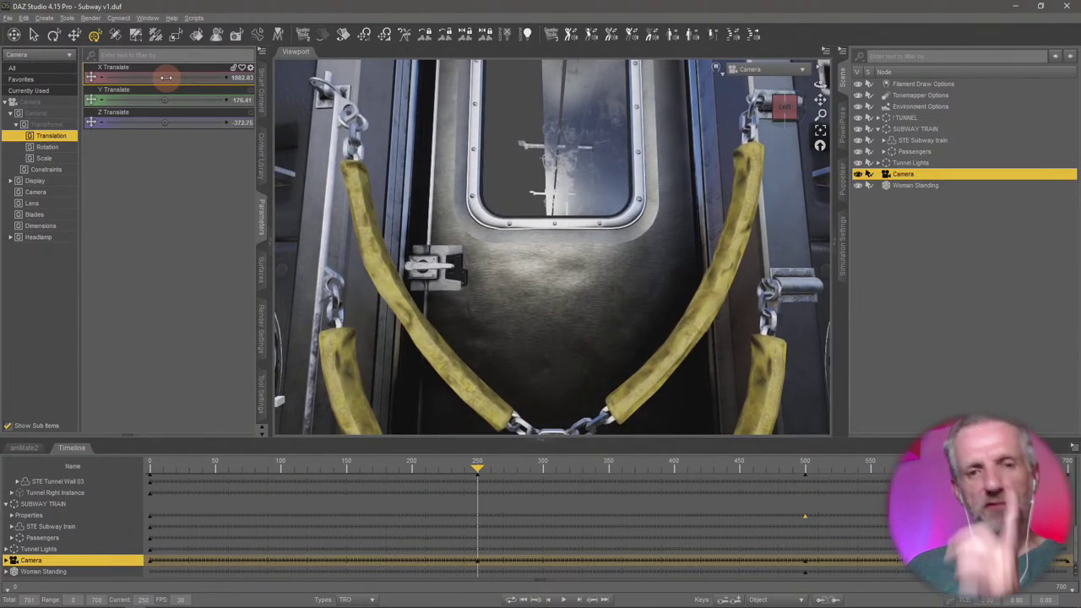
# - Show the aspect frame and the thirds guide in the camera view
pyautogui.click(826, 51)
pyautogui.click(831, 121)
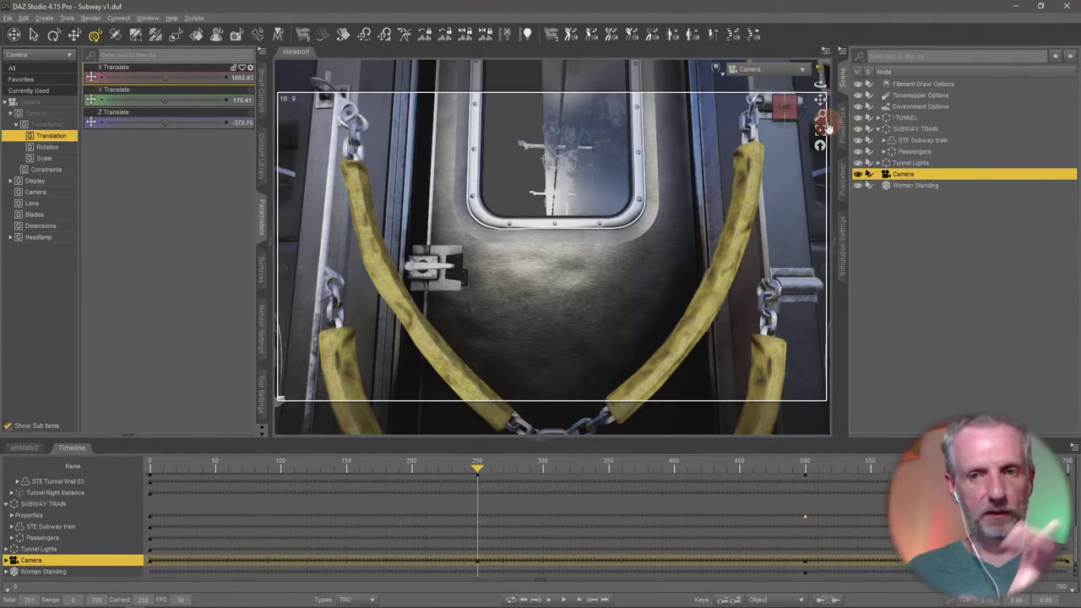
pyautogui.click(824, 69)
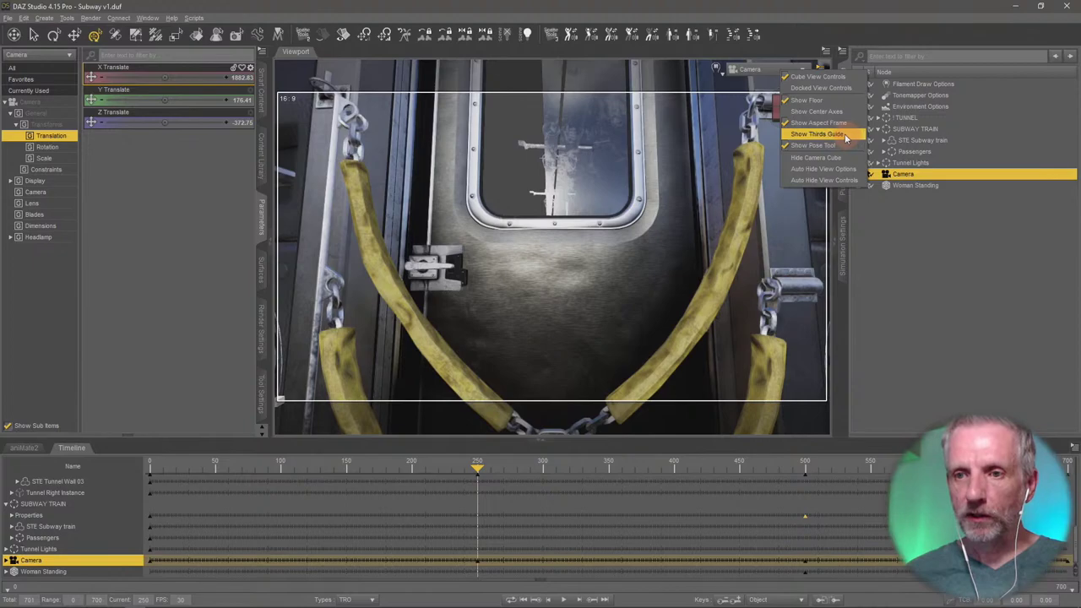
pyautogui.click(817, 133)
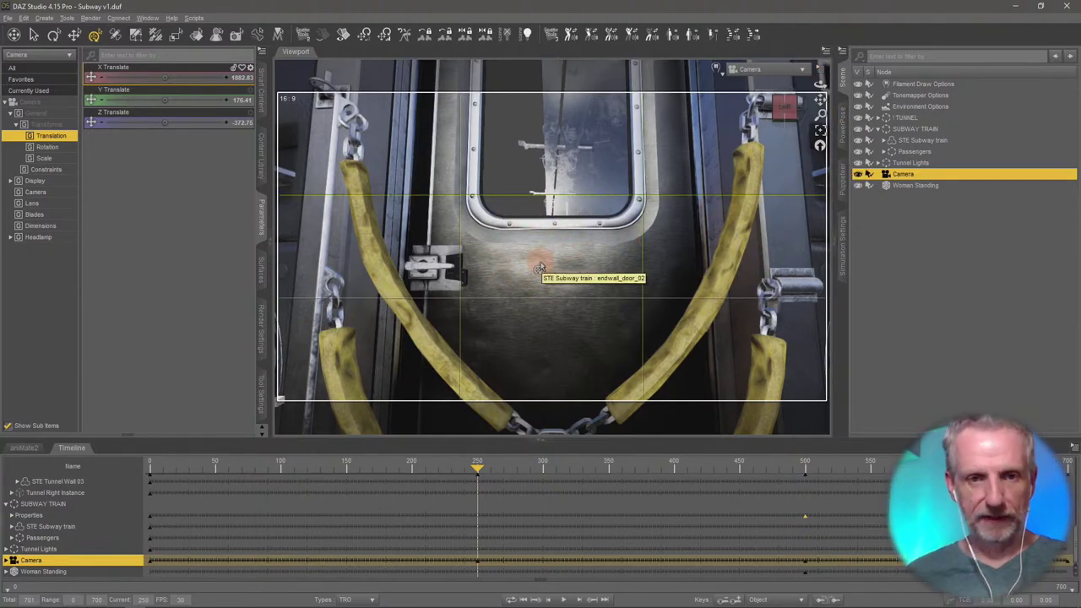
# - Raise the Camera to Y Translate 211.09 and set its X Rotate and Z Rotate to -180
pyautogui.moveTo(166, 100); pyautogui.dragTo(165, 101)
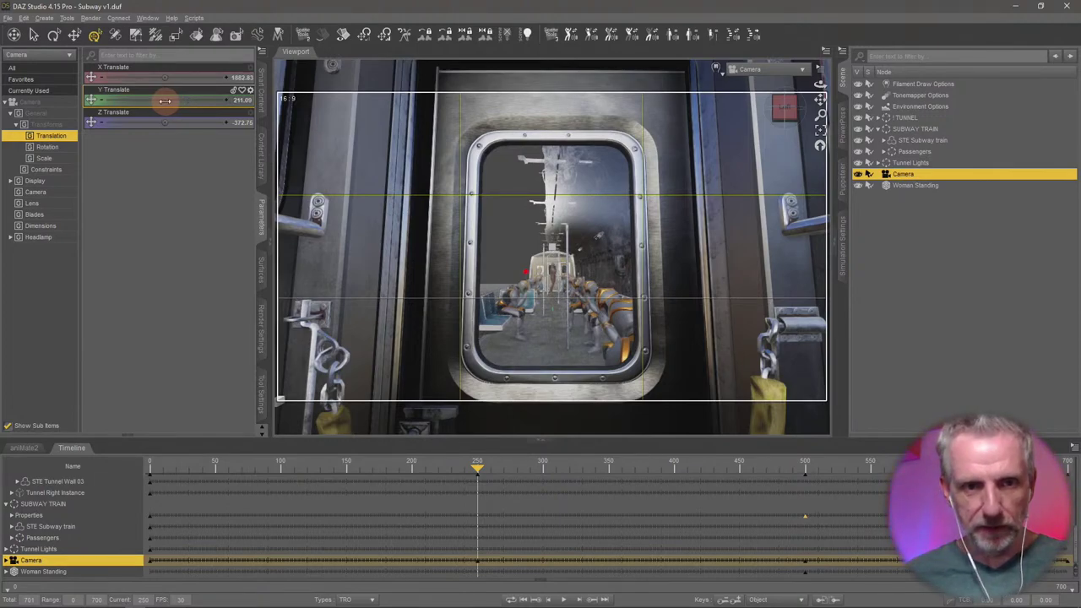
pyautogui.click(65, 146)
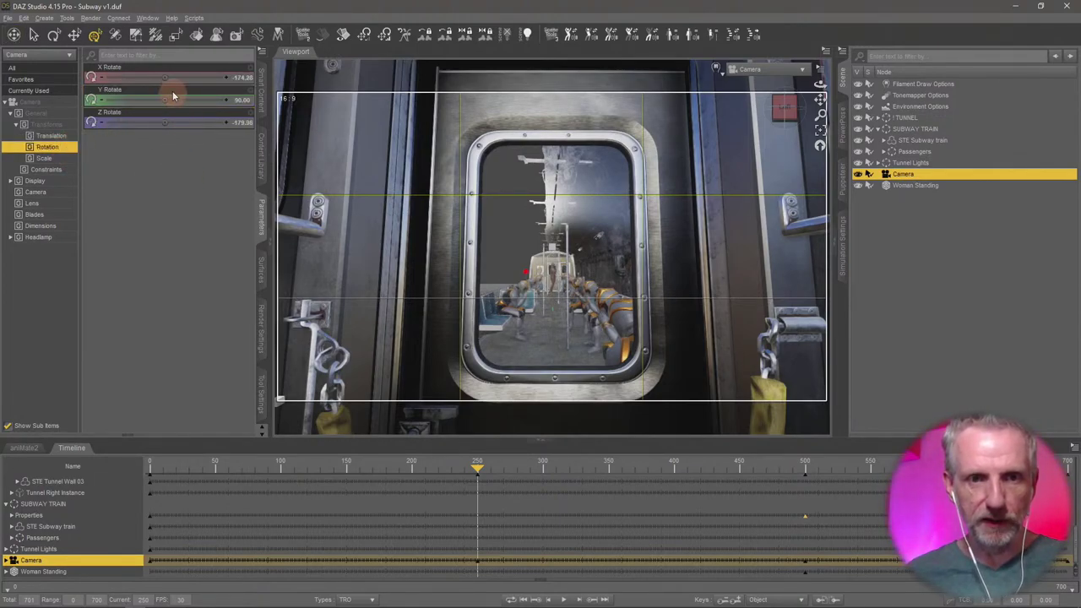
pyautogui.moveTo(165, 77); pyautogui.dragTo(164, 77)
pyautogui.click(241, 76)
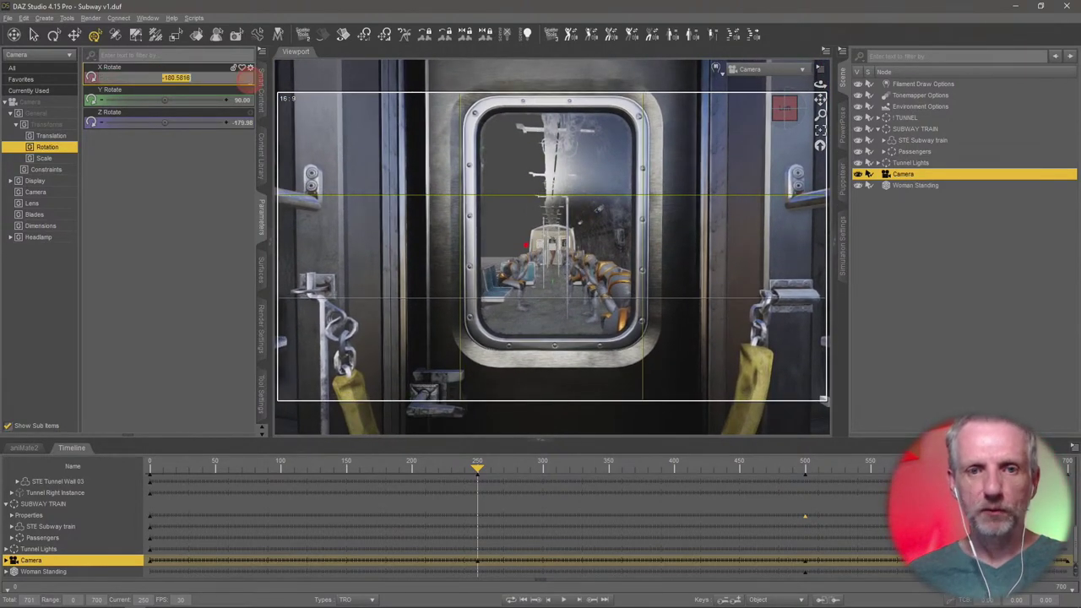
pyautogui.write('-180')
pyautogui.press('Return')
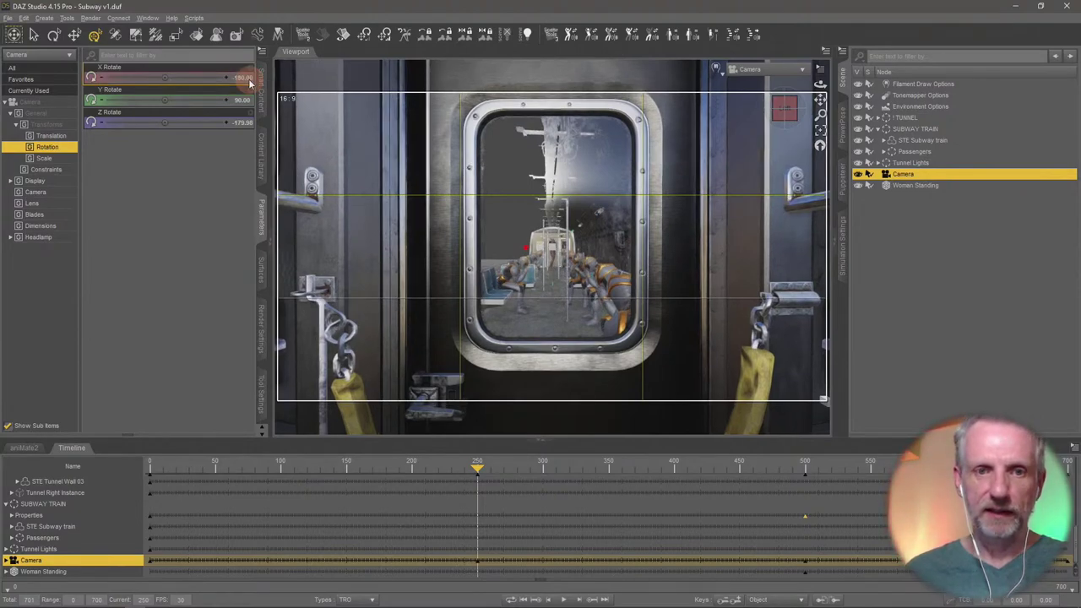
pyautogui.click(245, 122)
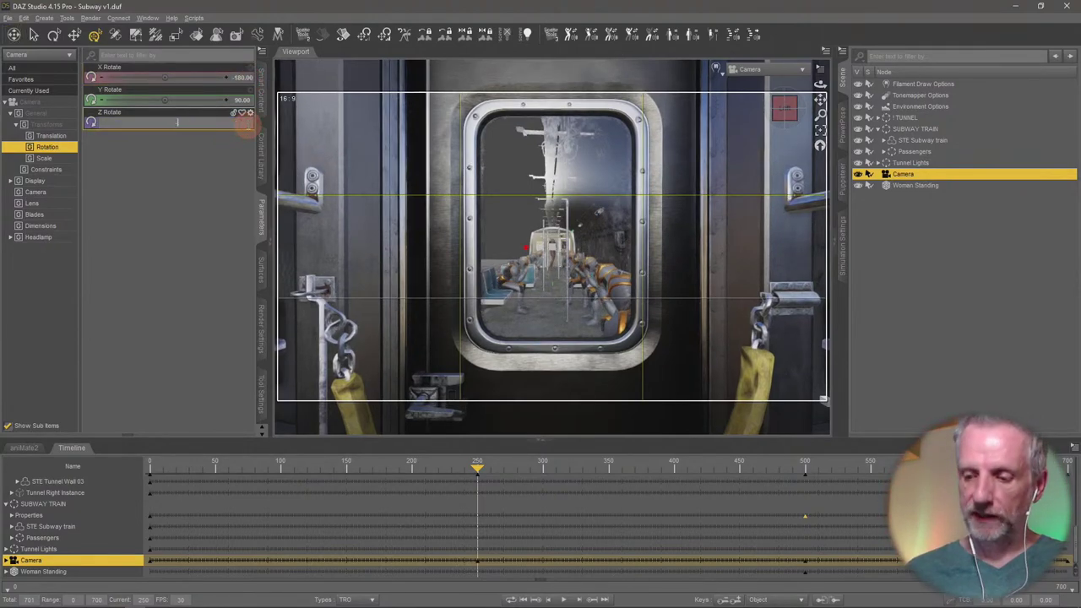
pyautogui.press('Return')
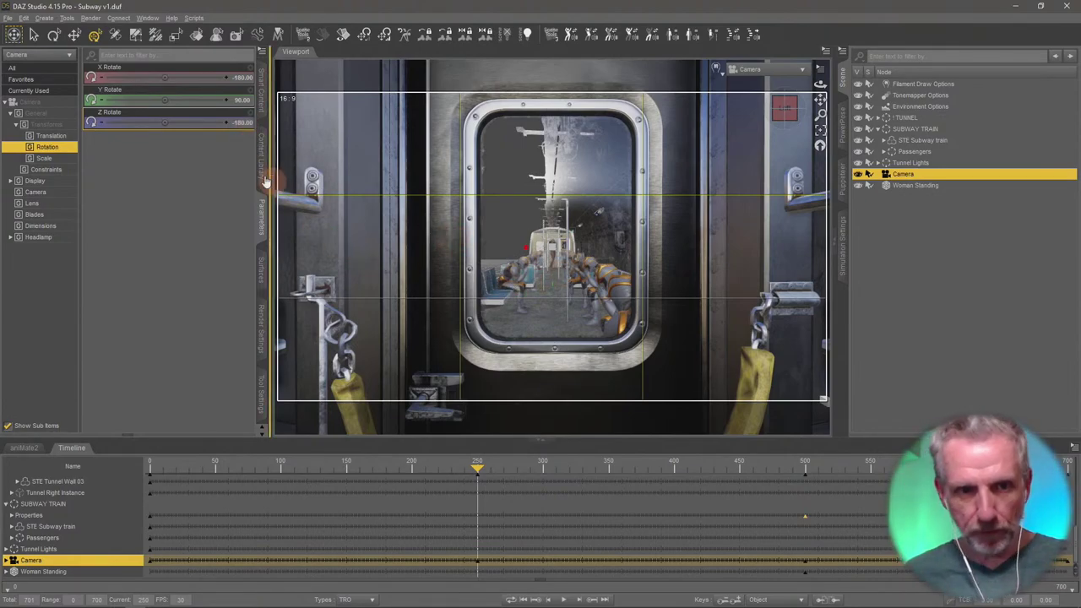
# - Fine-tune the Camera's position outside the train's end door to X Translate 1879.13 and Y Translate 216.54
pyautogui.click(49, 136)
pyautogui.moveTo(169, 78); pyautogui.dragTo(166, 78)
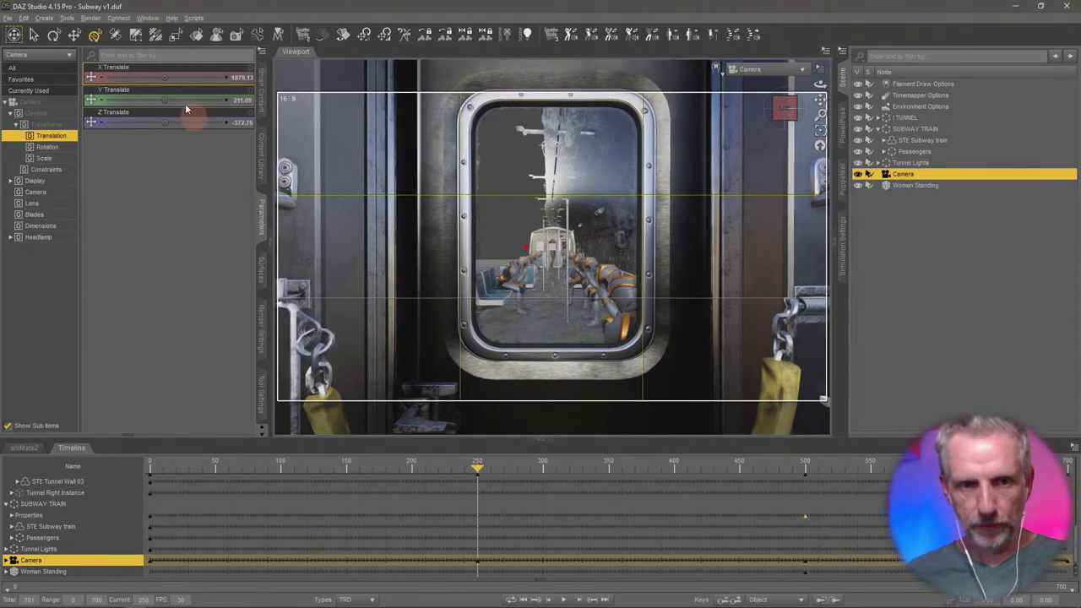
pyautogui.moveTo(164, 100); pyautogui.dragTo(166, 99)
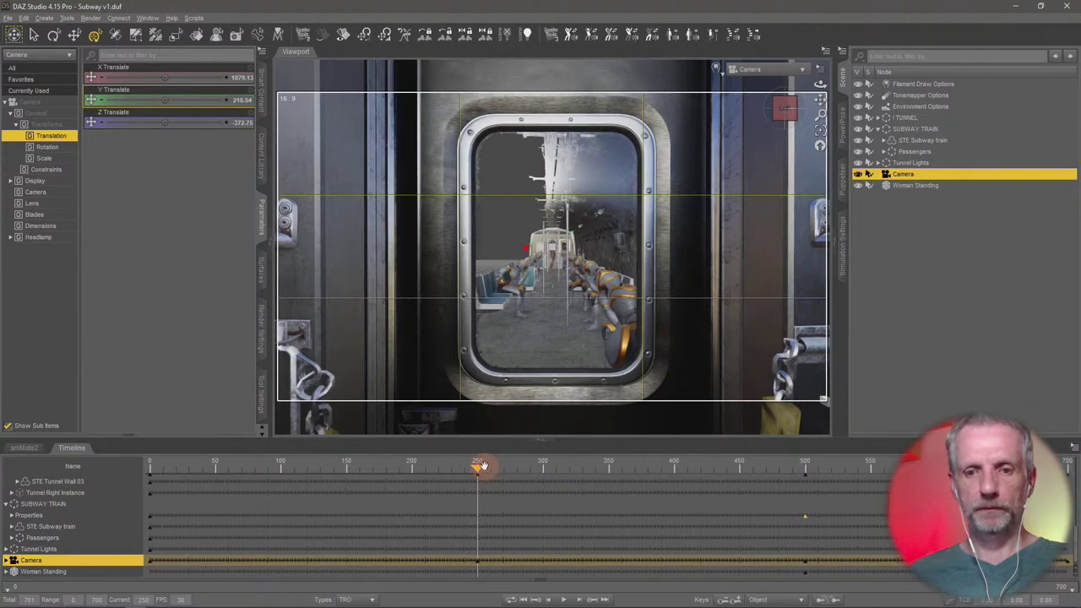
# - Play the animation from frame 0 through the Camera, enlarging the view by collapsing the surrounding panes
pyautogui.moveTo(370, 476); pyautogui.dragTo(31, 486)
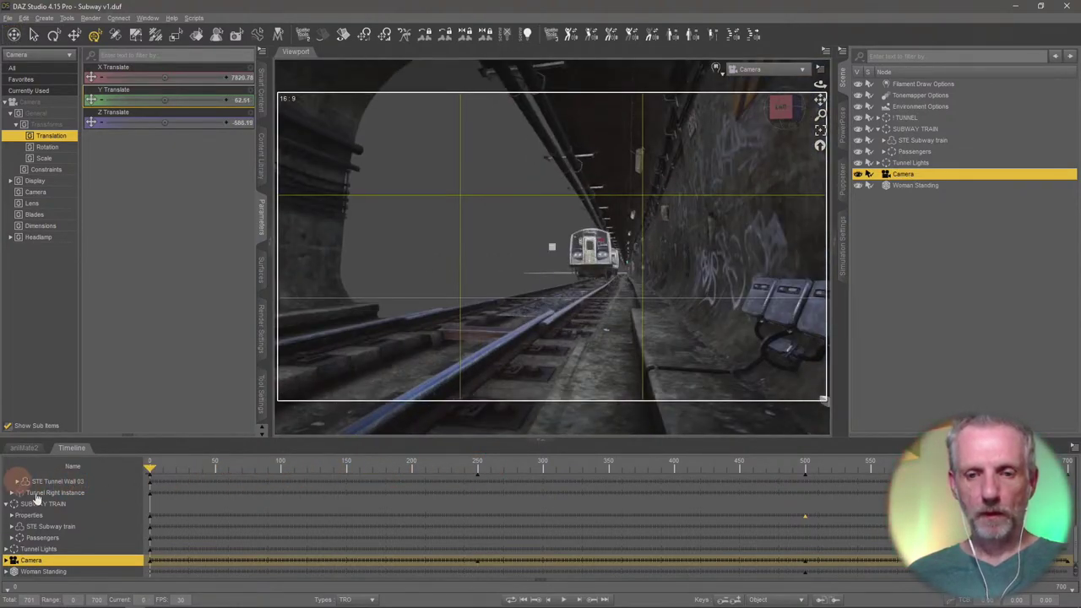
pyautogui.click(564, 600)
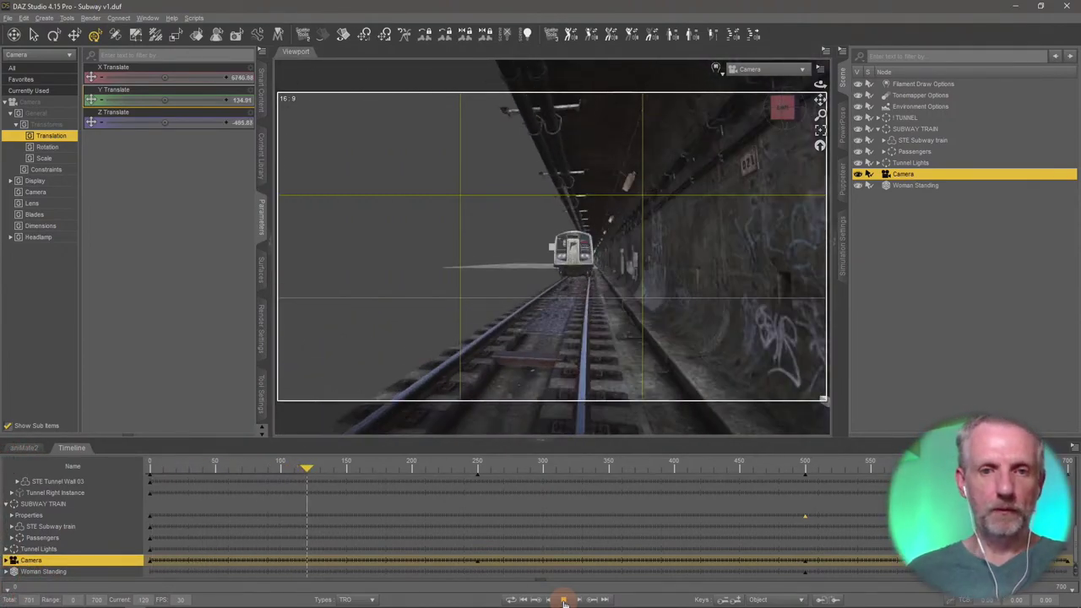
pyautogui.click(261, 216)
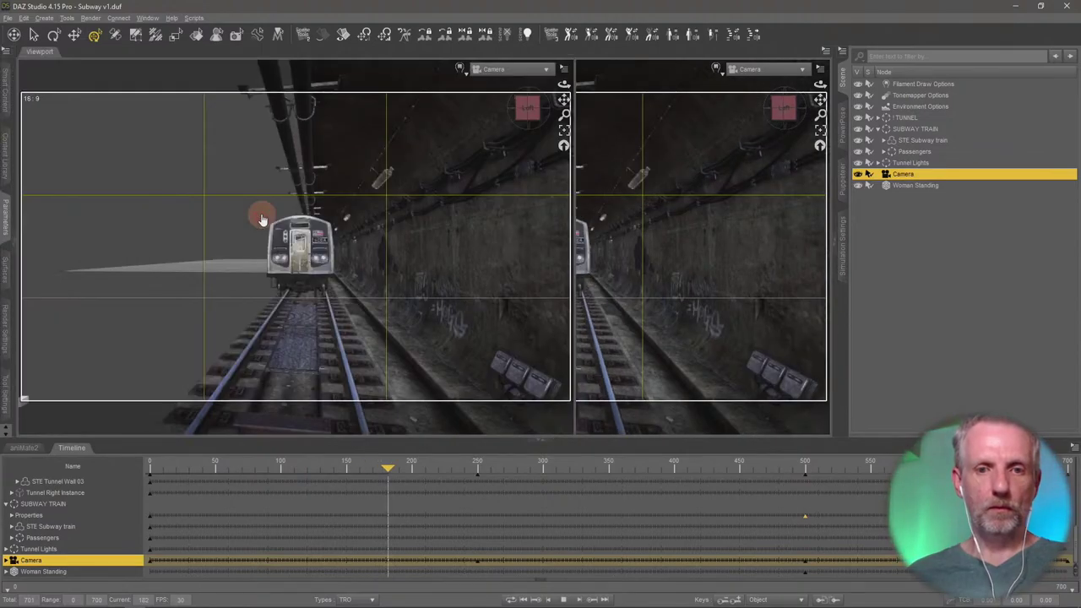
pyautogui.click(80, 449)
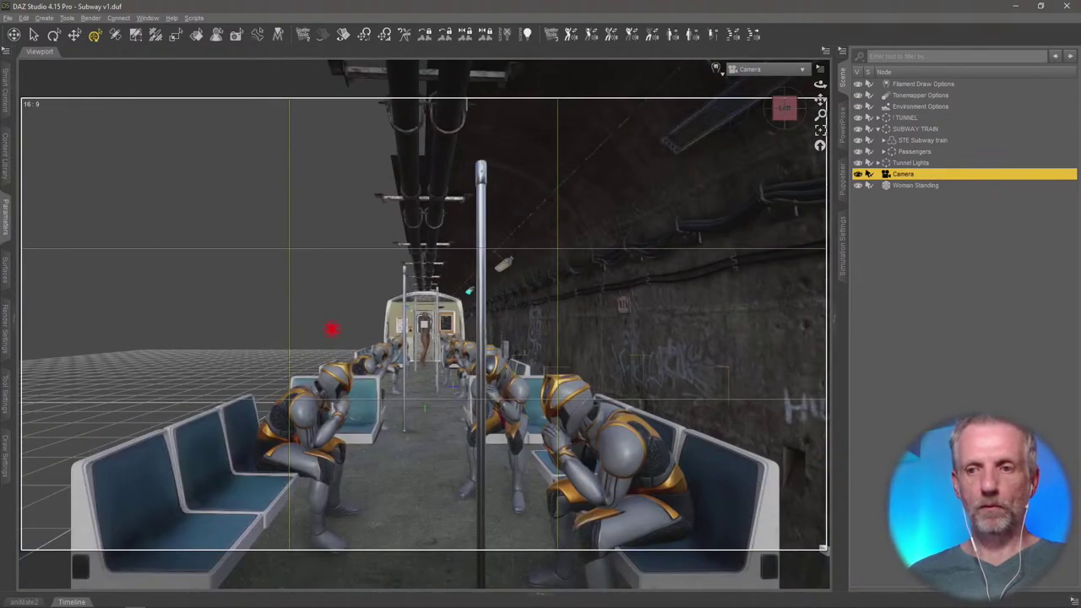
pyautogui.click(842, 77)
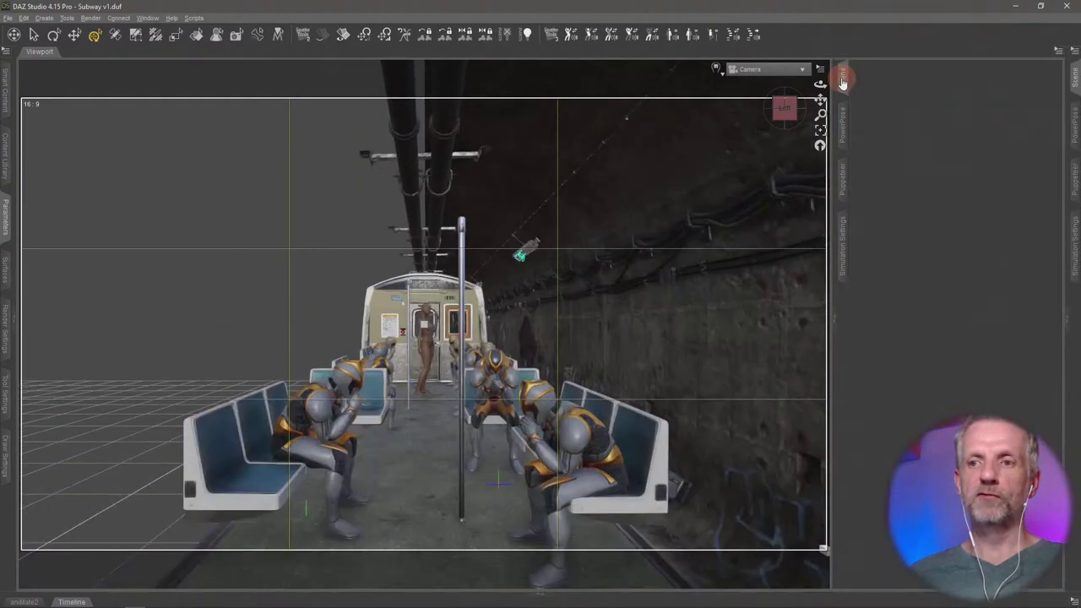
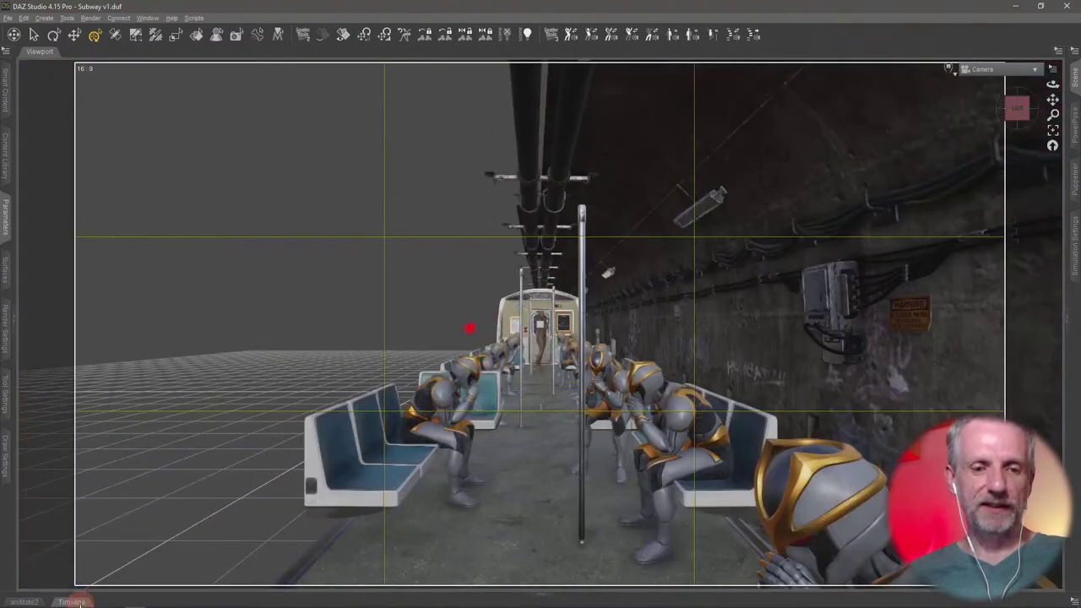
# - Bring back the timeline, return to frame 0 and hide the thirds guide in the camera view
pyautogui.click(75, 591)
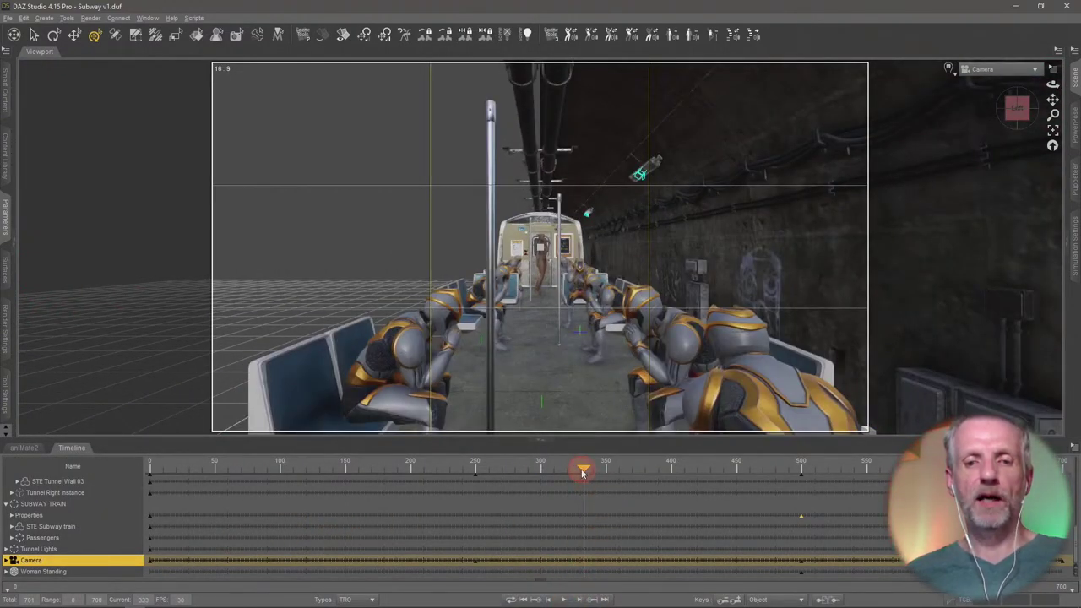
pyautogui.moveTo(305, 475); pyautogui.dragTo(113, 476)
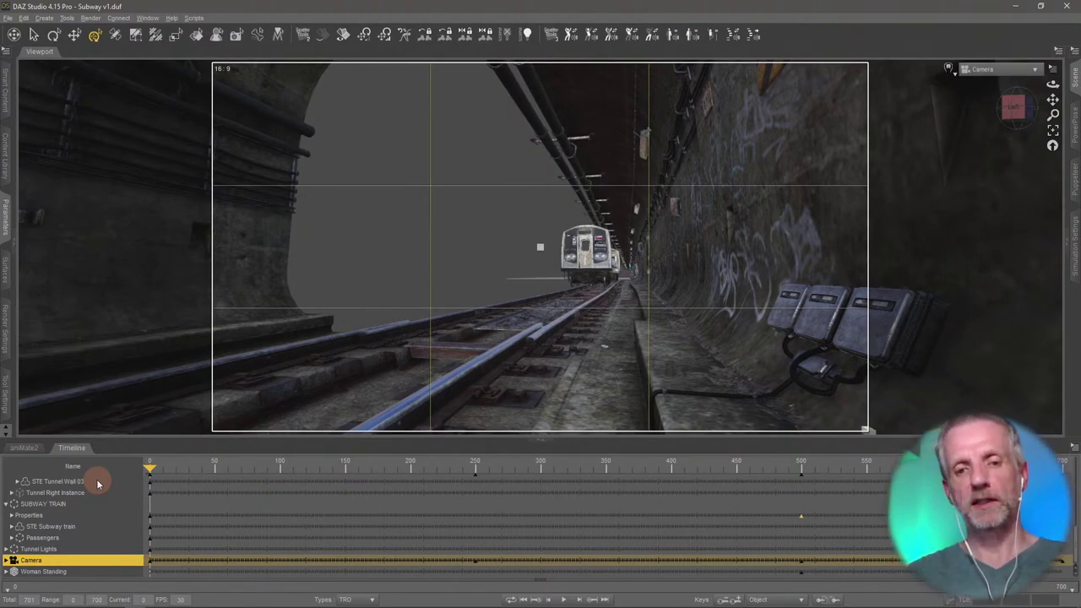
pyautogui.click(1051, 71)
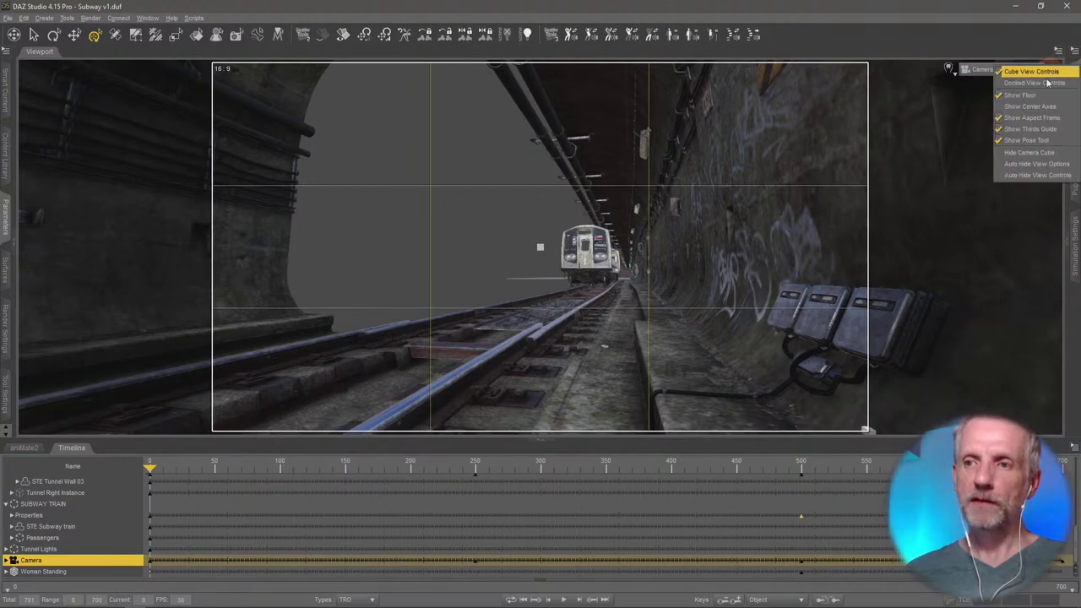
pyautogui.click(1047, 130)
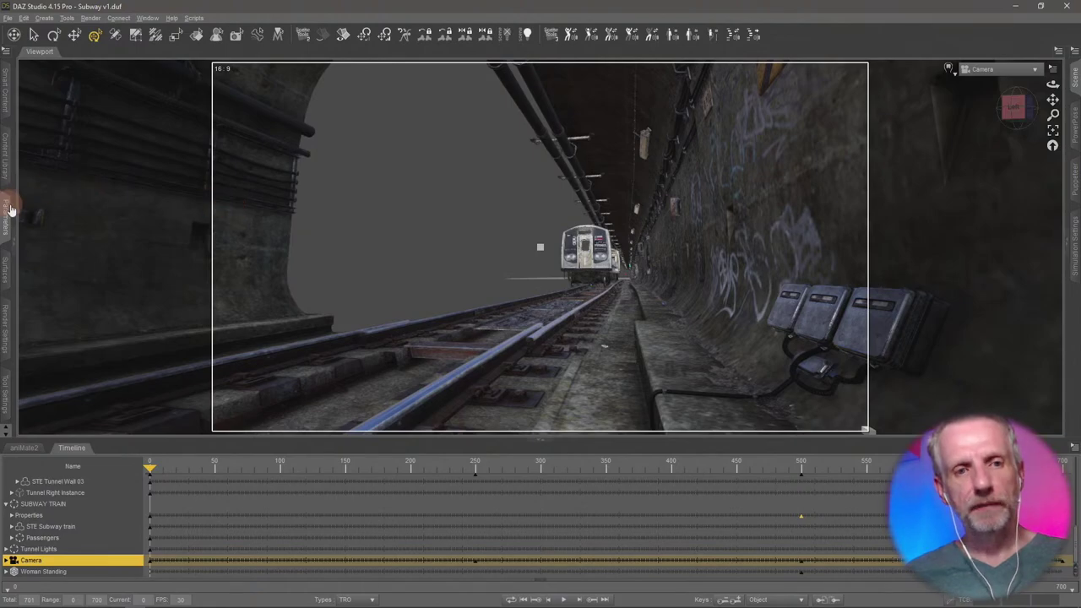
# - Save the scene in the Stream Scenes folder as Subway v2
pyautogui.click(4, 173)
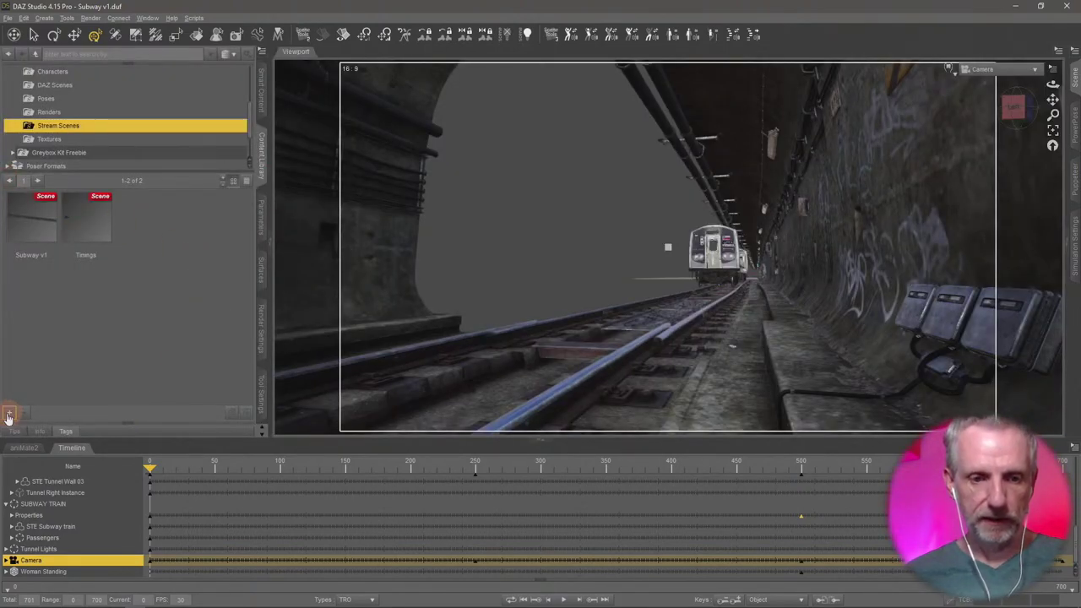
pyautogui.click(8, 415)
pyautogui.click(70, 152)
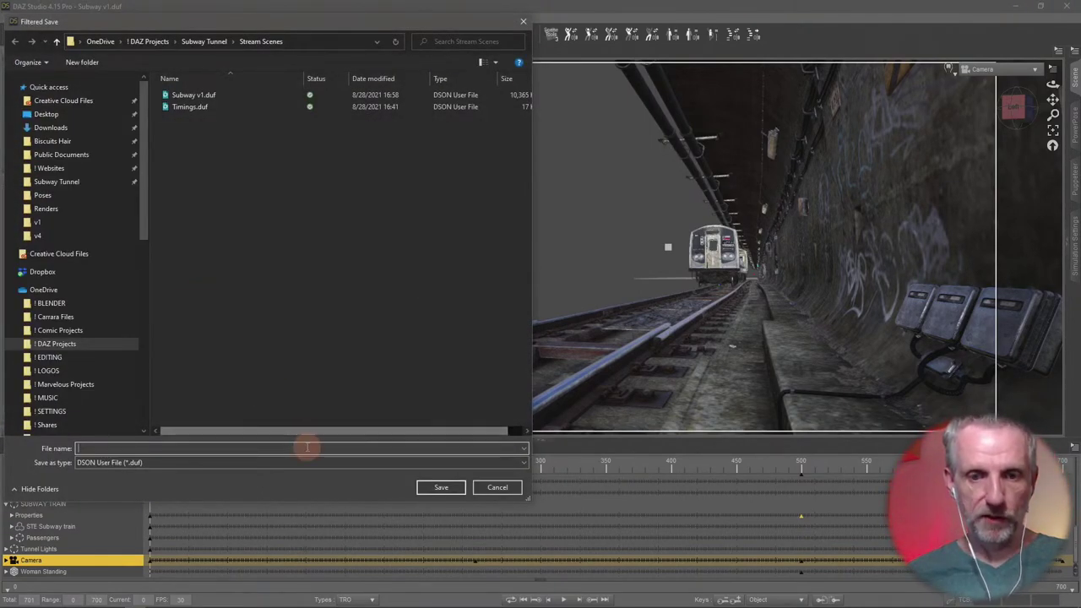
pyautogui.write('Subway v1')
pyautogui.press('Return')
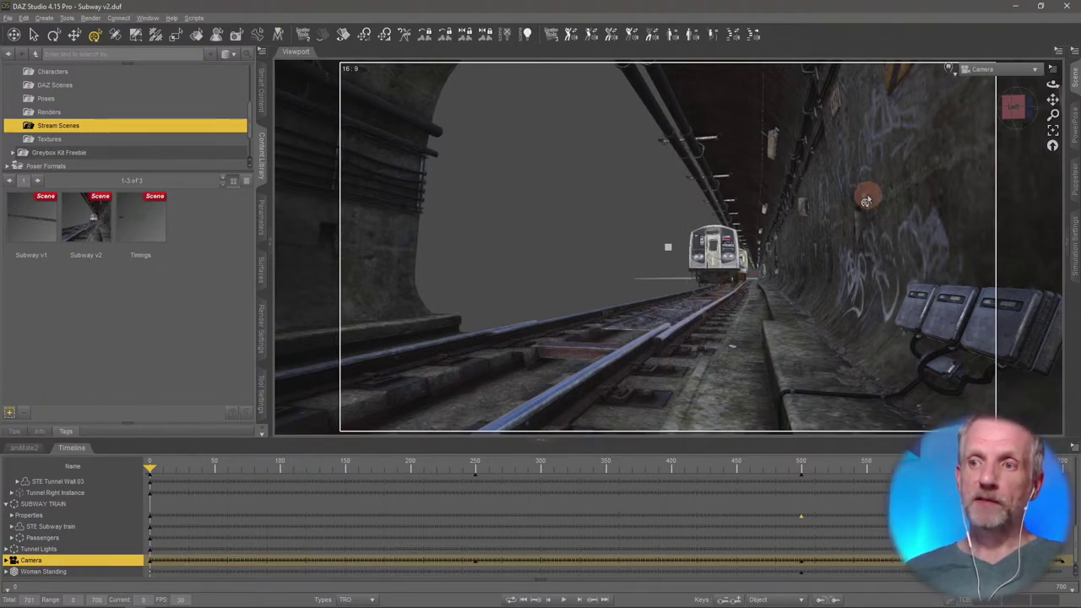
# - Show the scene hierarchy, switch to the Perspective View and hide the aspect frame
pyautogui.click(1076, 81)
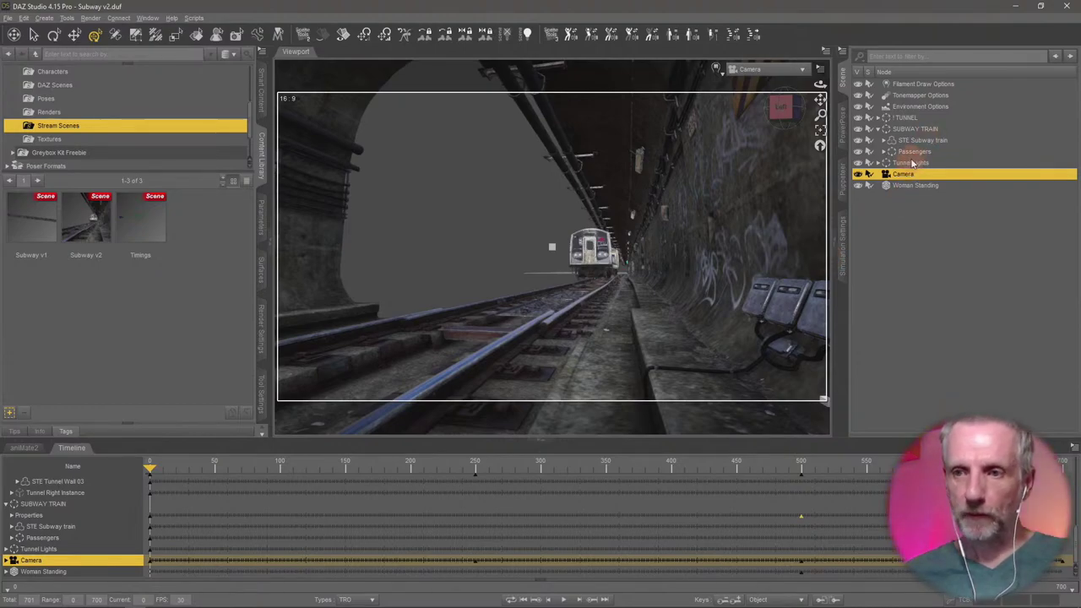
pyautogui.click(777, 76)
pyautogui.click(778, 86)
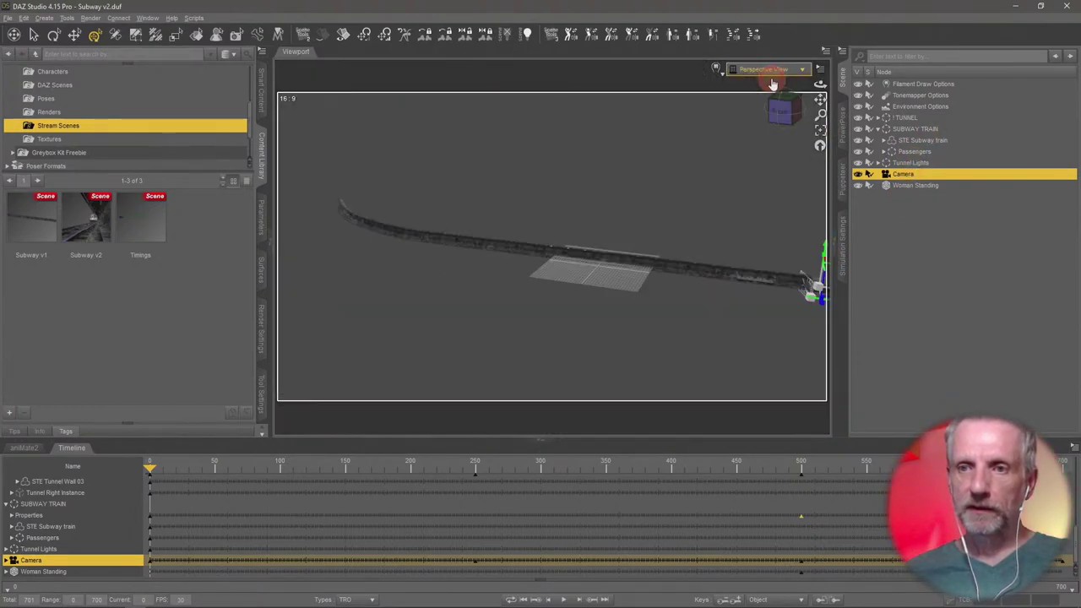
pyautogui.click(820, 69)
pyautogui.click(821, 124)
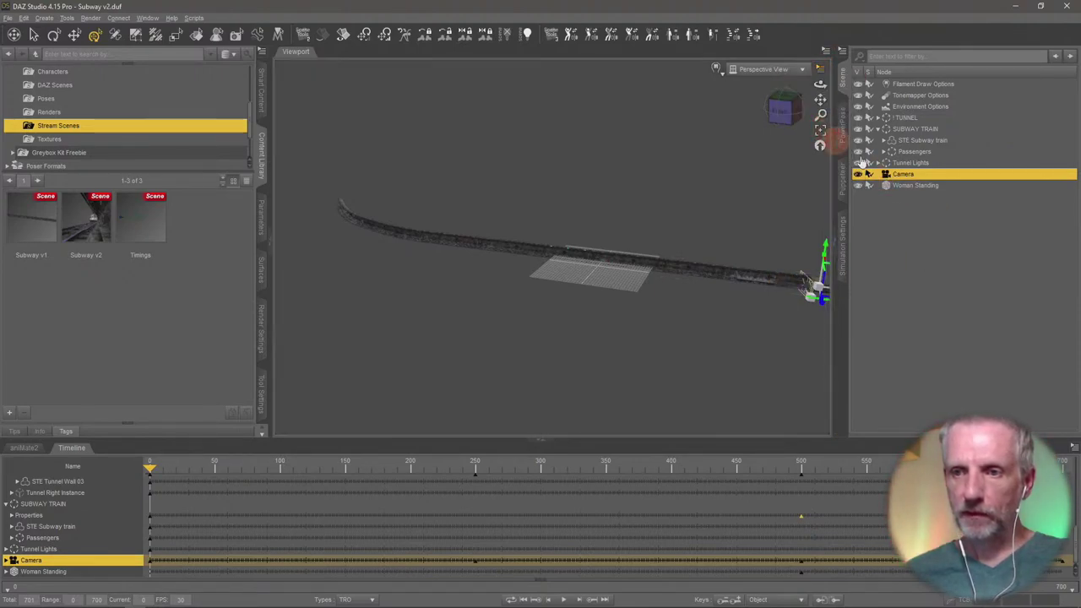
# - Move the Genesis 8.1 Female figure in the Passengers group beside the aisle pole so her raised hand meets it
pyautogui.click(884, 152)
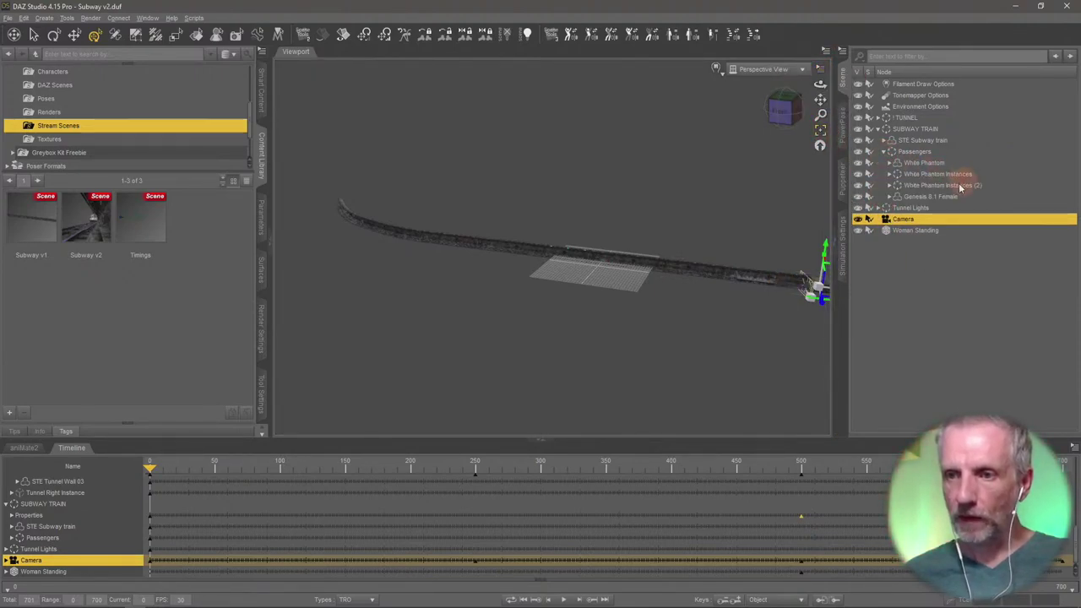
pyautogui.click(945, 196)
pyautogui.press('f')
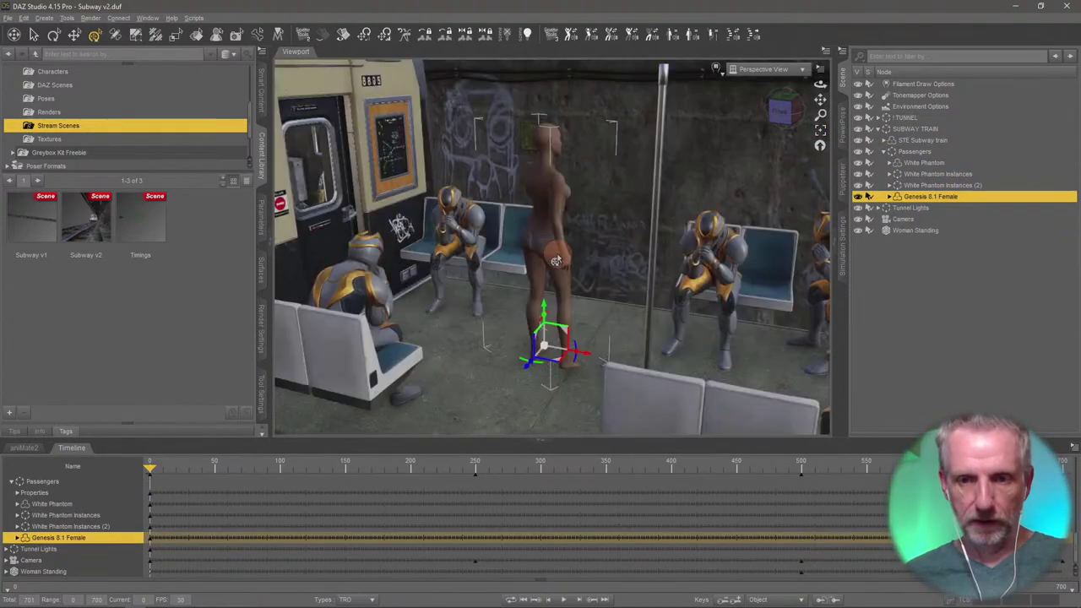
pyautogui.moveTo(497, 260); pyautogui.dragTo(497, 253)
pyautogui.moveTo(515, 399); pyautogui.dragTo(533, 306)
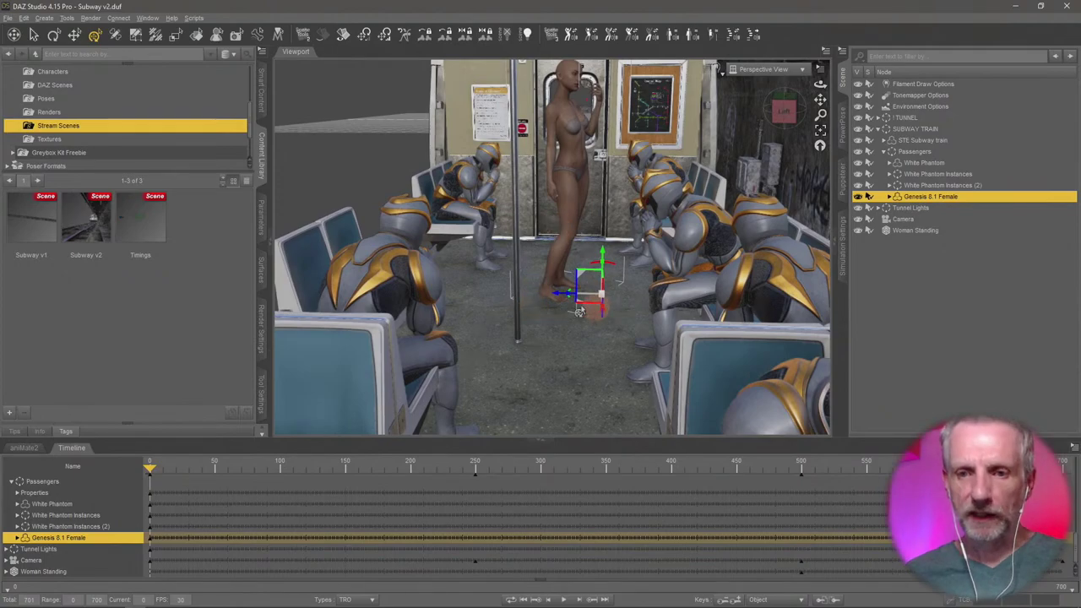
pyautogui.moveTo(553, 300); pyautogui.dragTo(513, 360)
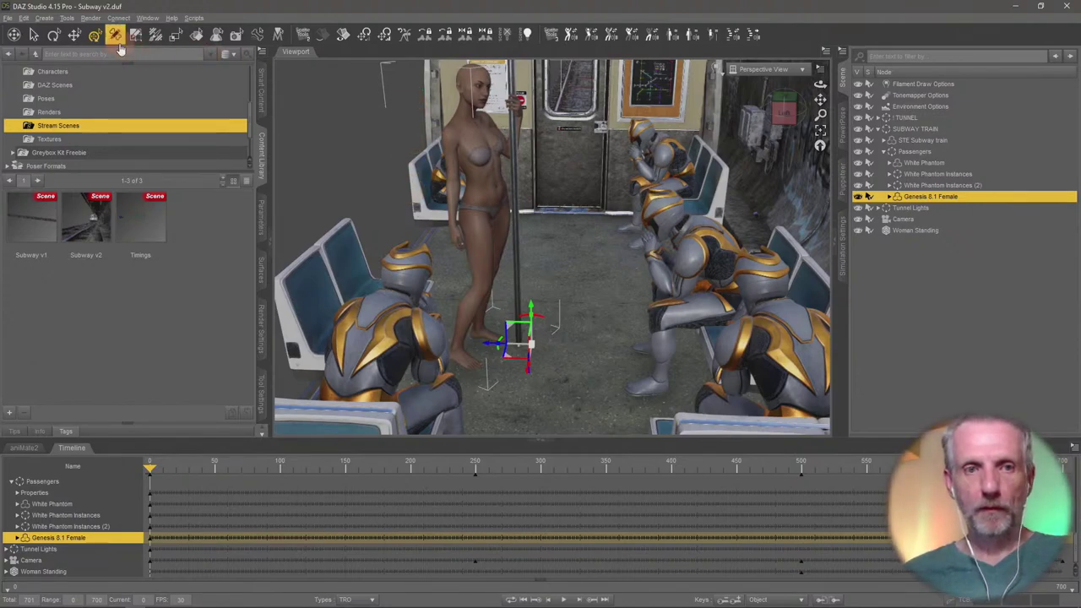
# - Start a new scene without saving the changes to the current one
pyautogui.click(8, 18)
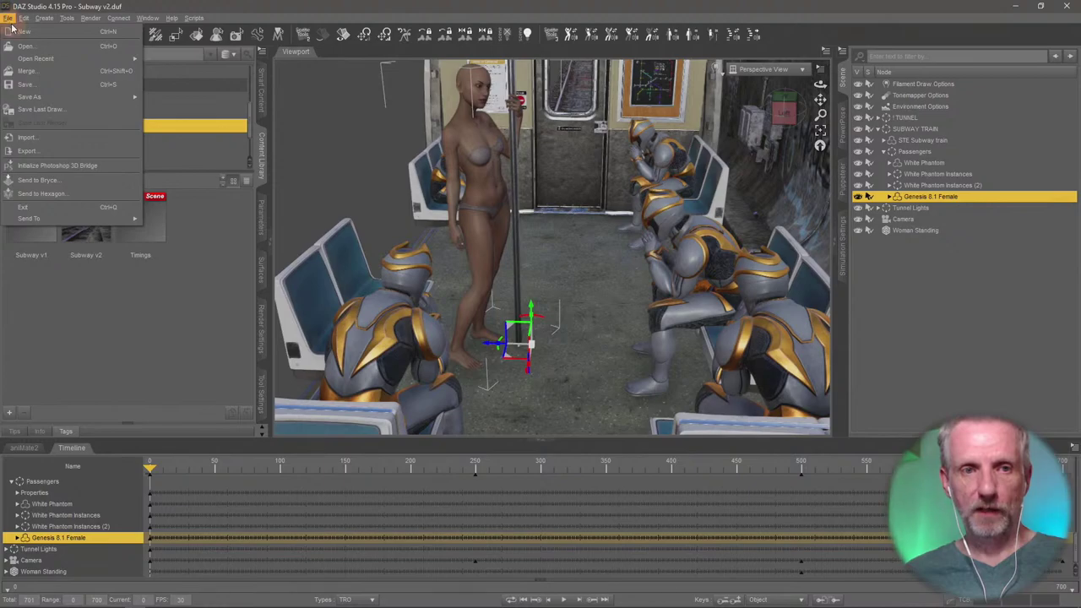
pyautogui.click(19, 31)
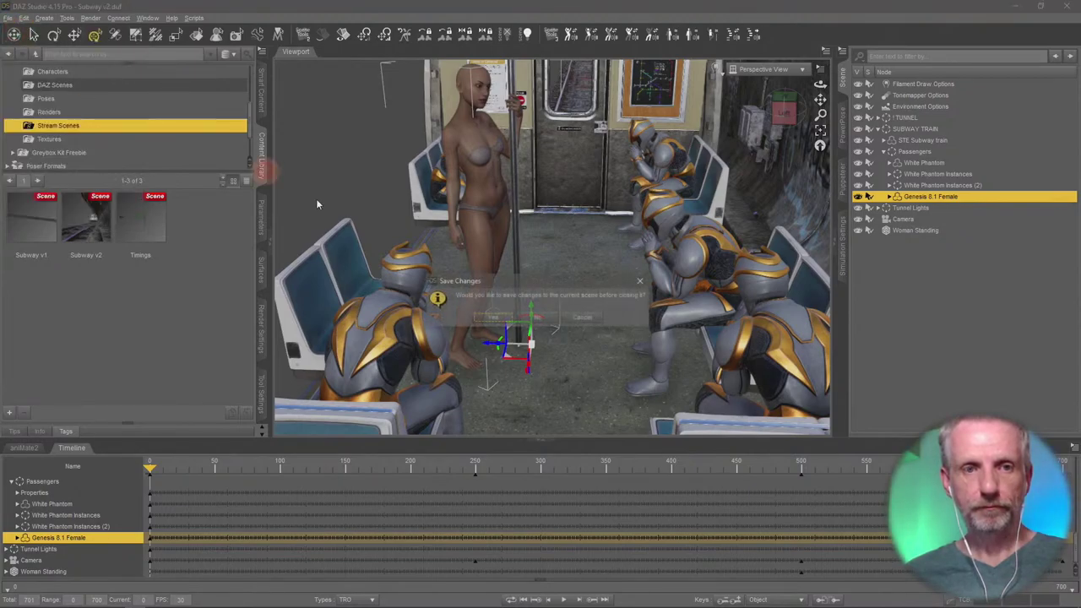
pyautogui.click(537, 318)
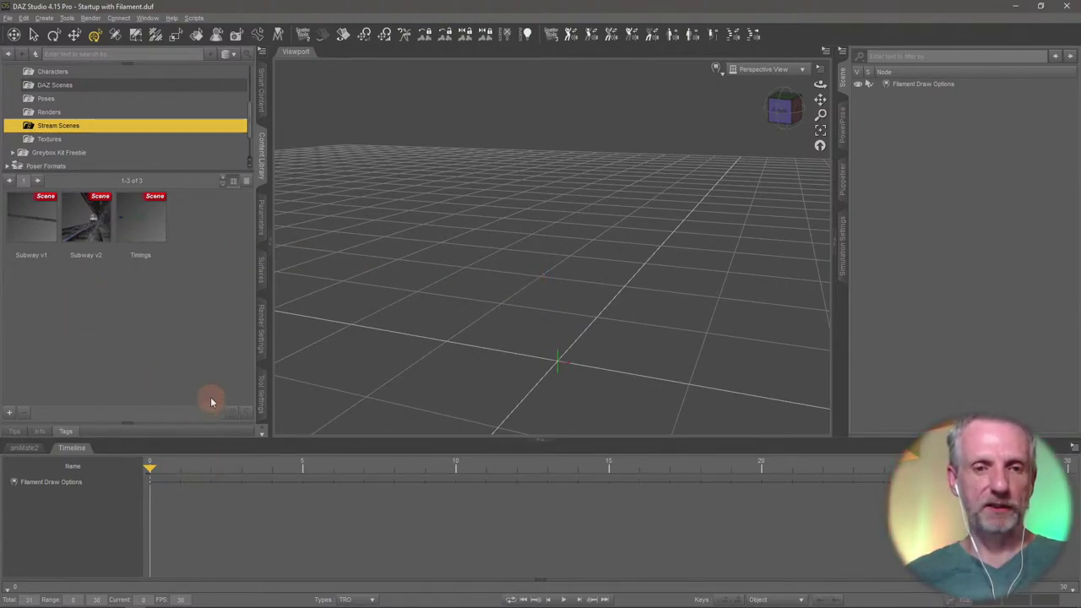
# - Switch to Movies & TV, examine the camera's approach to the train in Animatic v6, and return to DAZ Studio
pyautogui.hotkey('alt', 'Tab')
pyautogui.hotkey('alt', 'Tab')
pyautogui.hotkey('alt', 'Tab')
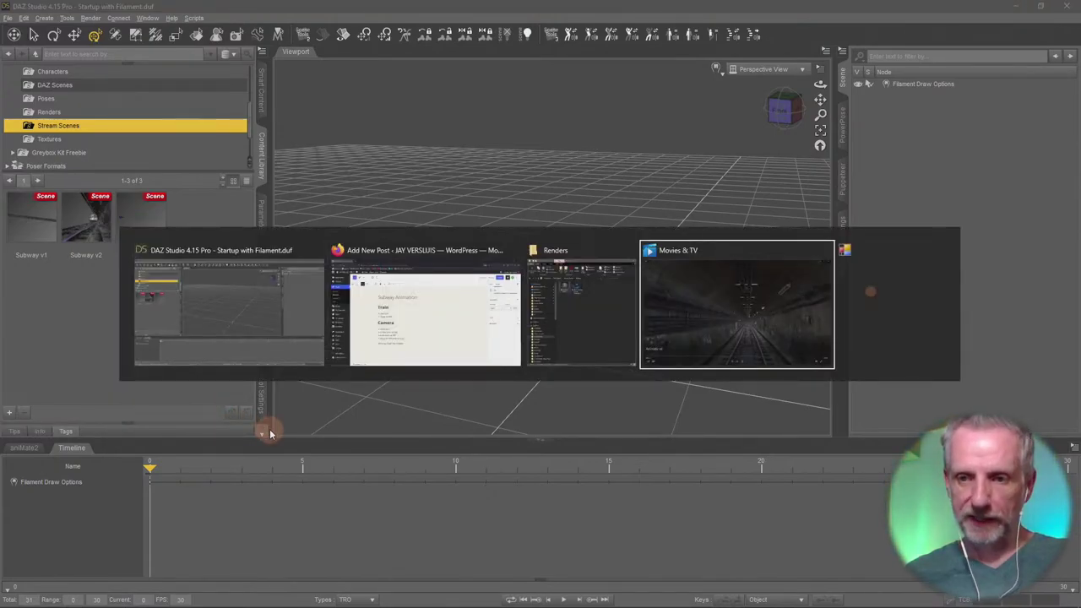
pyautogui.moveTo(652, 554); pyautogui.dragTo(328, 550)
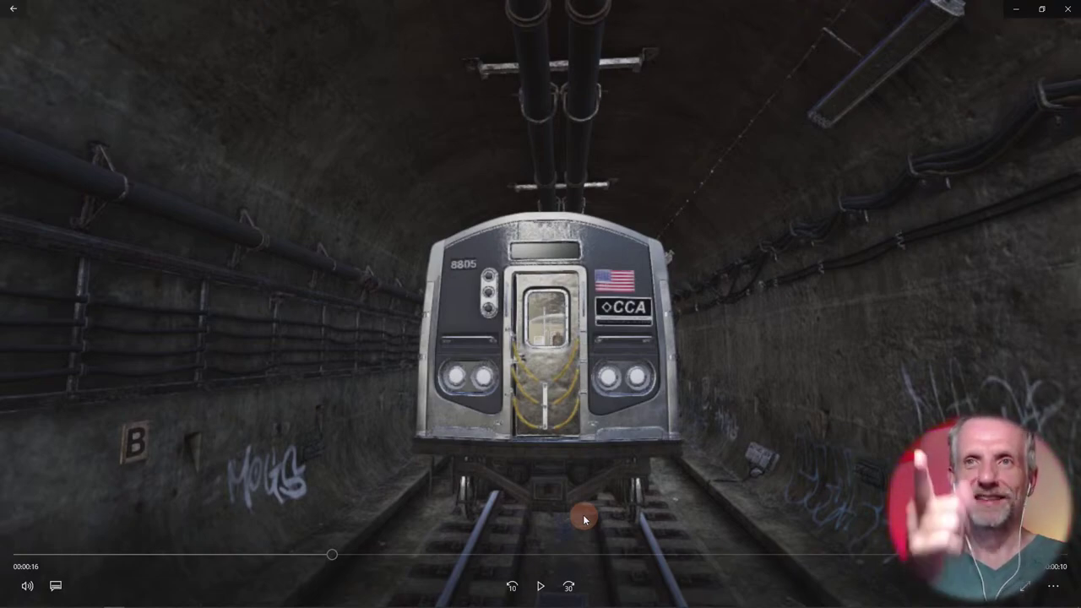
pyautogui.moveTo(333, 558); pyautogui.dragTo(251, 554)
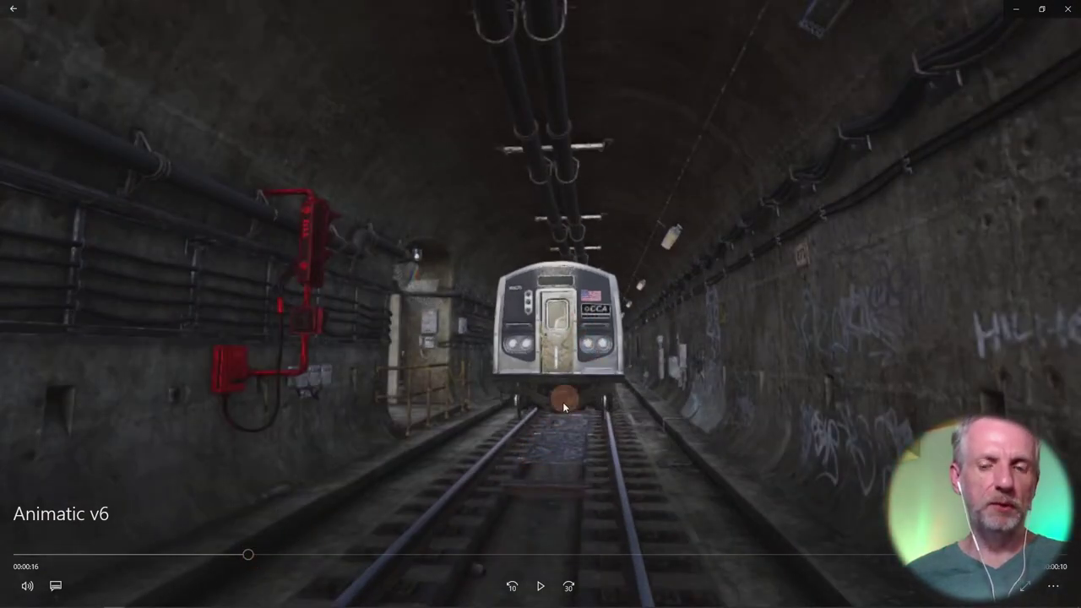
pyautogui.moveTo(245, 554); pyautogui.dragTo(333, 579)
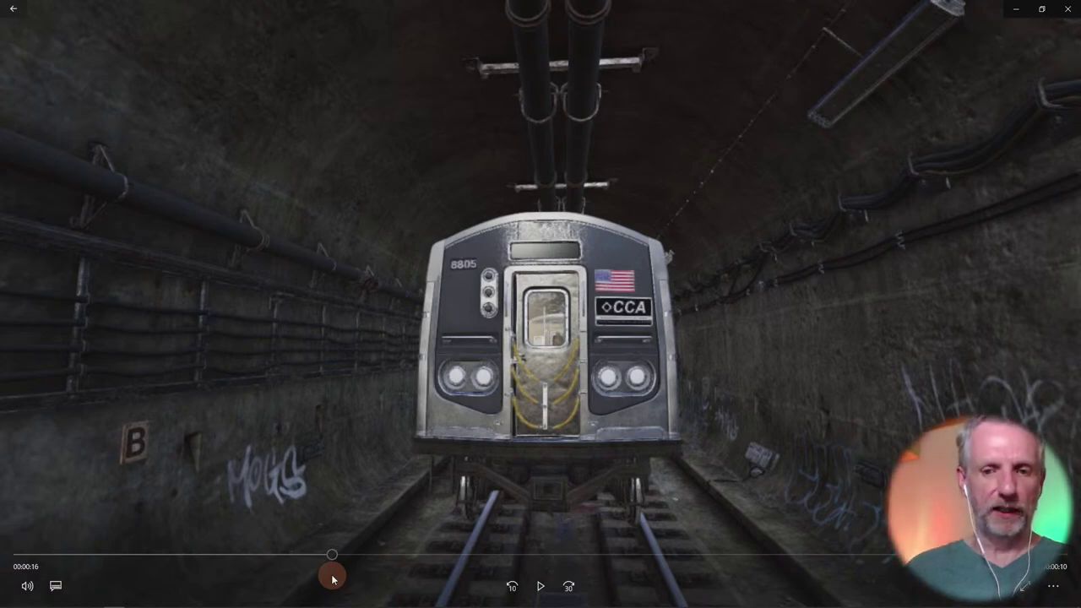
pyautogui.click(332, 557)
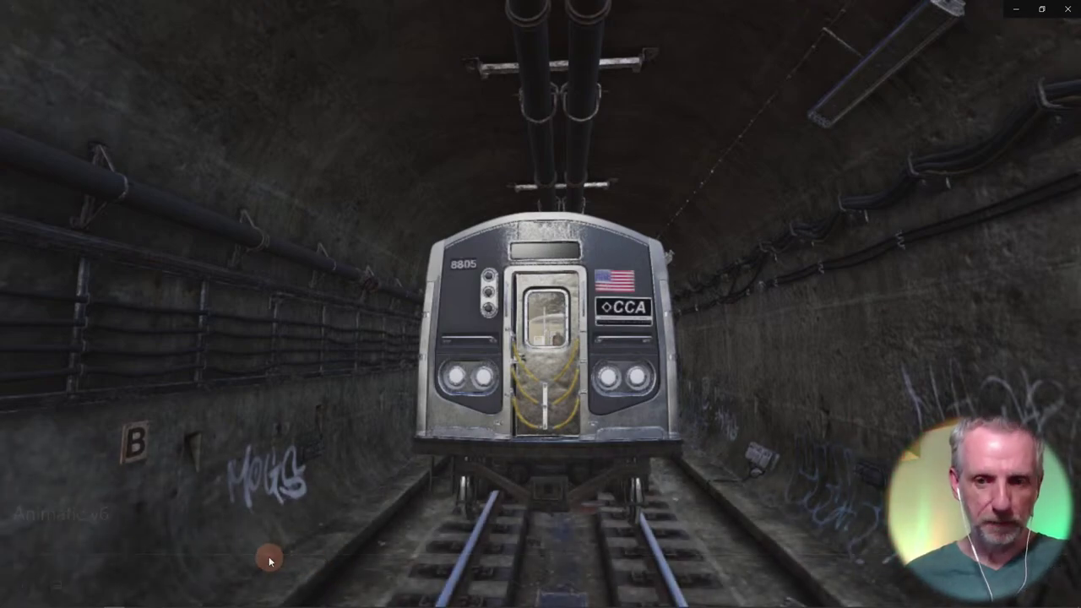
pyautogui.moveTo(333, 557); pyautogui.dragTo(81, 553)
pyautogui.hotkey('alt', 'Tab')
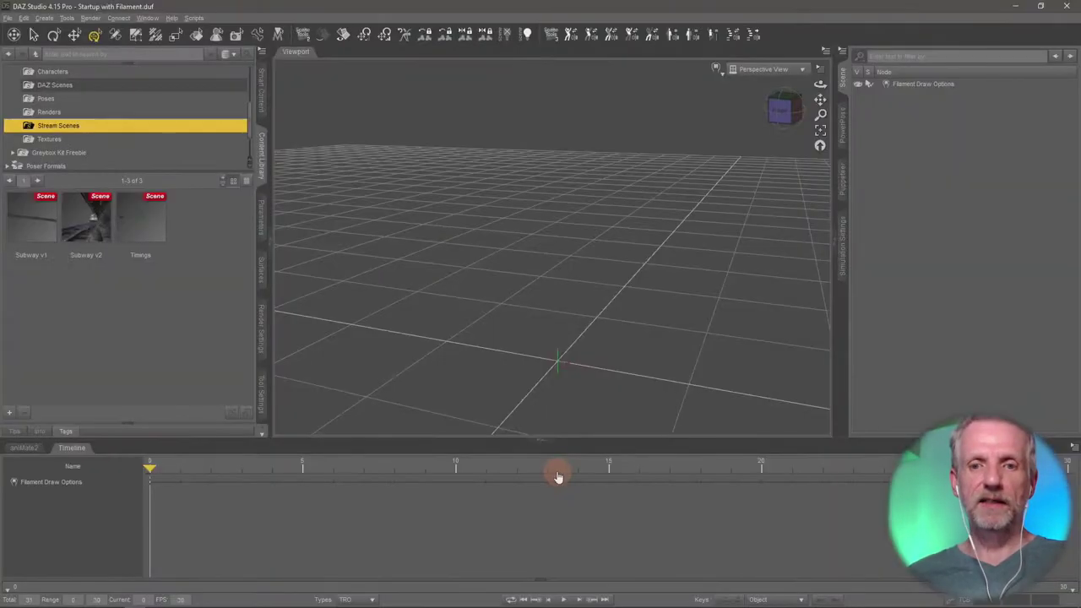
# - Find the Subway Tunnel Environment among the installed Environments products and open its contents
pyautogui.click(267, 95)
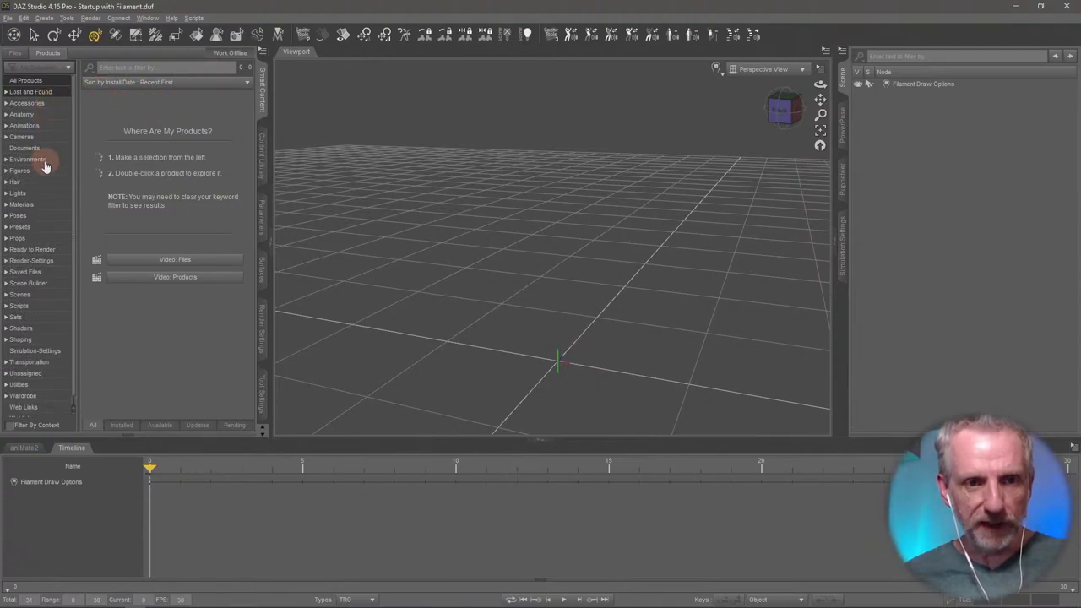
pyautogui.click(38, 158)
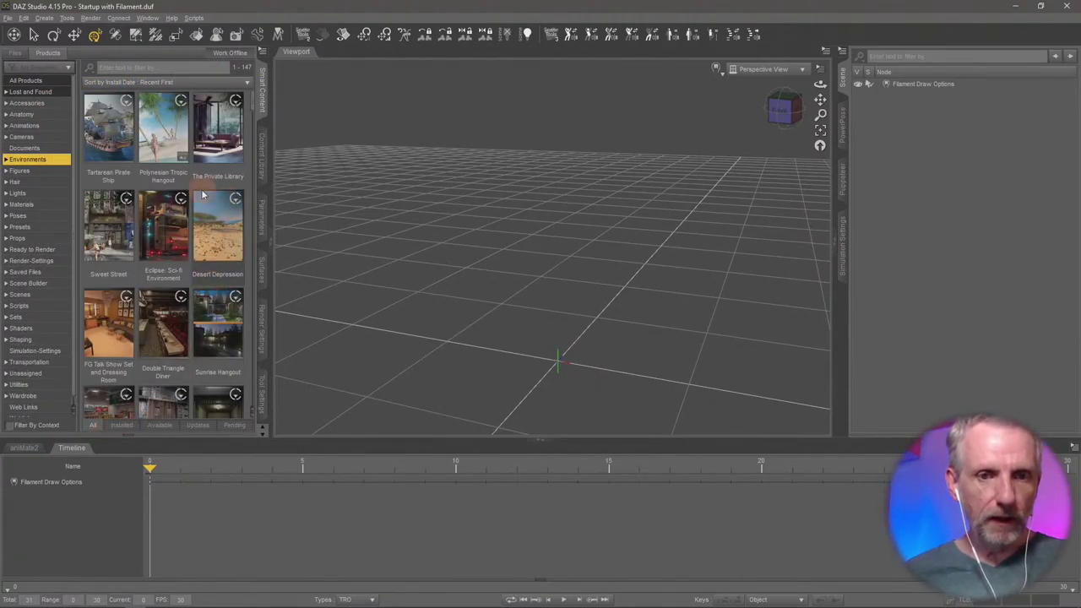
pyautogui.scroll(-5, 201, 195)
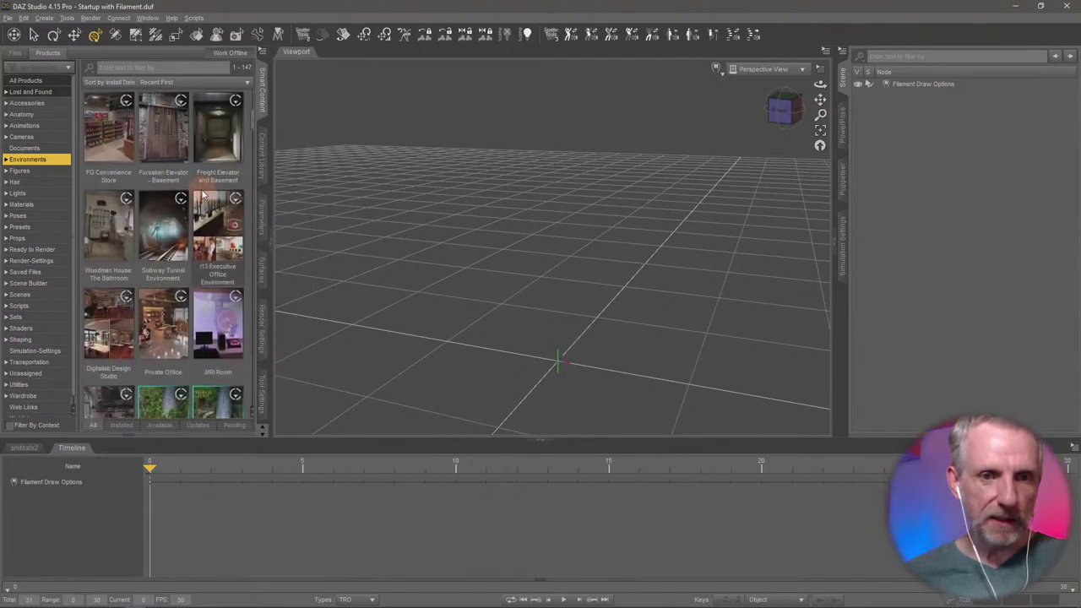
pyautogui.click(166, 241)
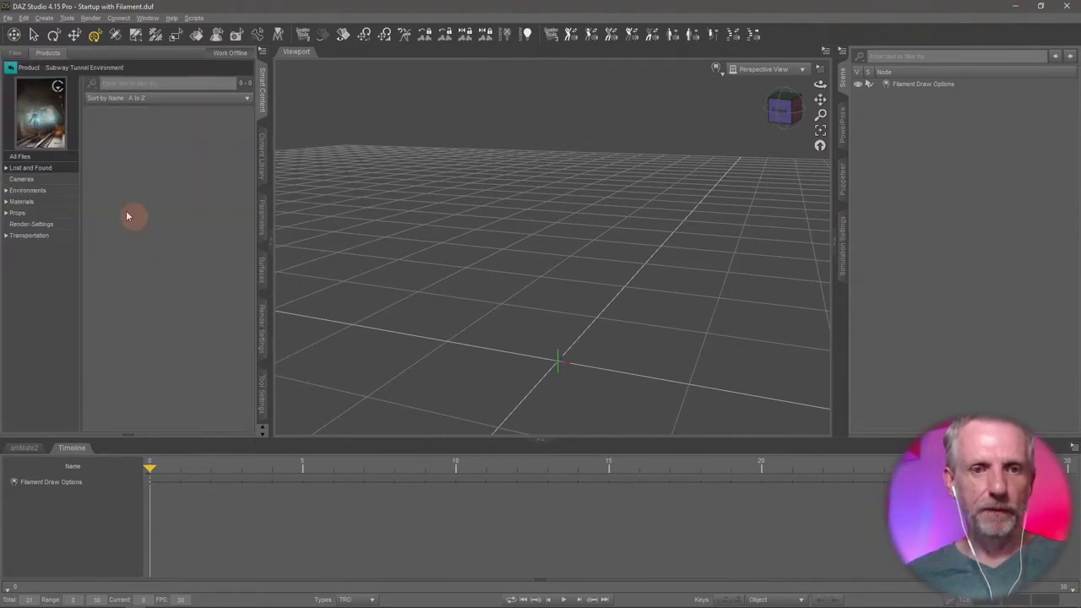
# - Examine the 0Subway tunnel full preload scene among the tunnel product's environments and return to the product list
pyautogui.click(51, 191)
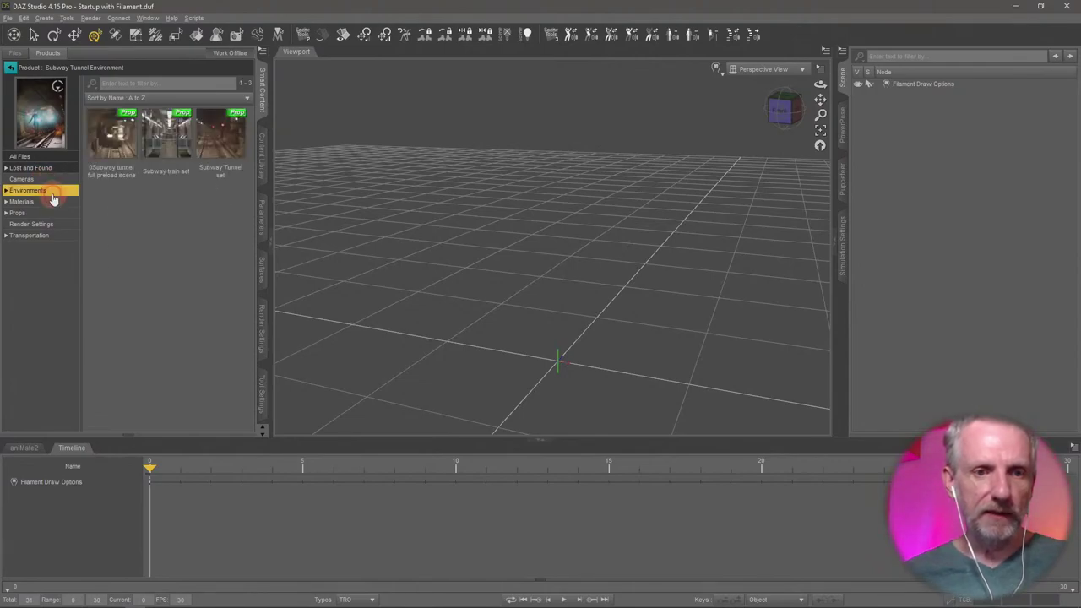
pyautogui.click(121, 135)
pyautogui.moveTo(131, 171)
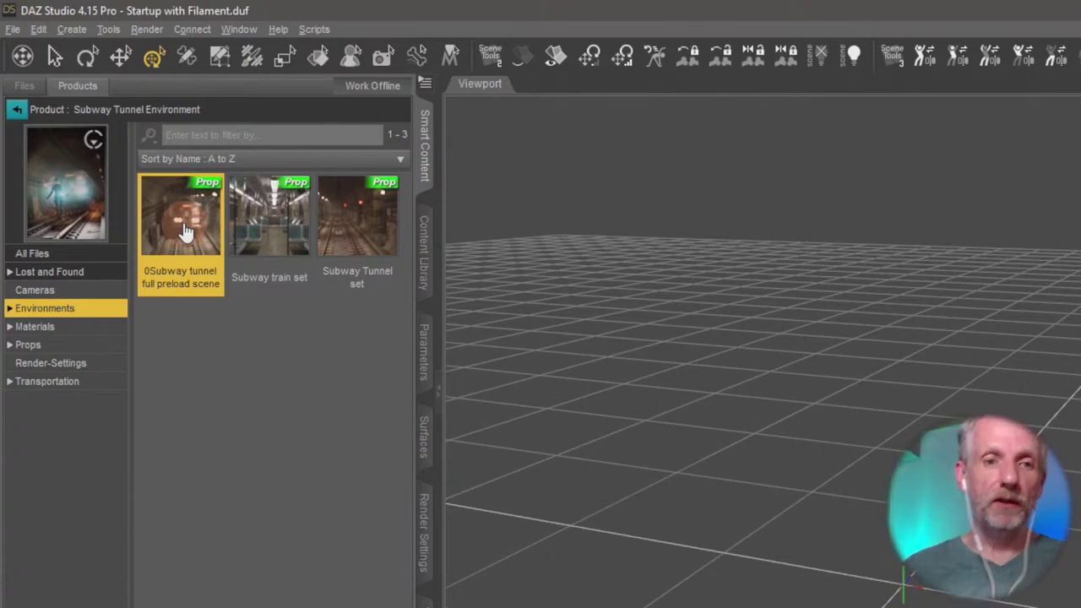
pyautogui.click(16, 110)
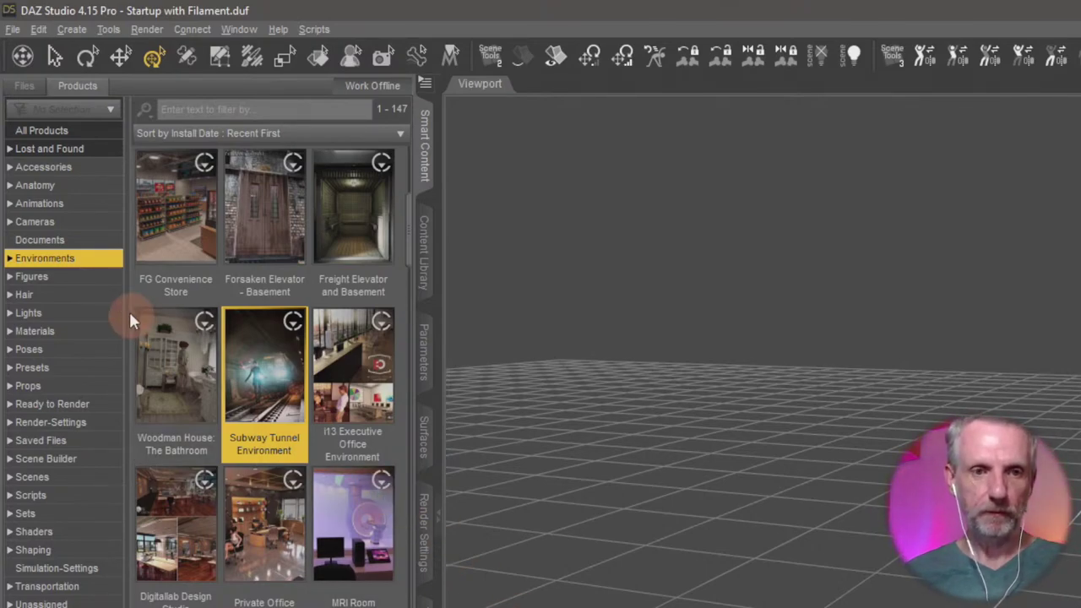
# - Load the G8.1F Tanned figure from the Stream Safe Textures product for Genesis 3, 8, and 8.1 Female
pyautogui.click(76, 279)
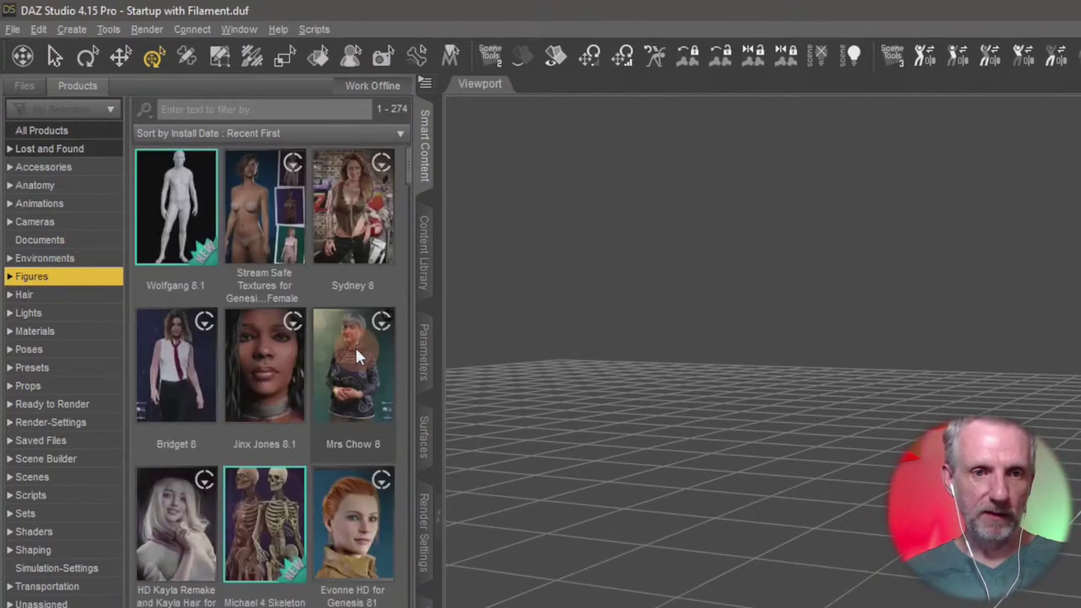
pyautogui.doubleClick(266, 207)
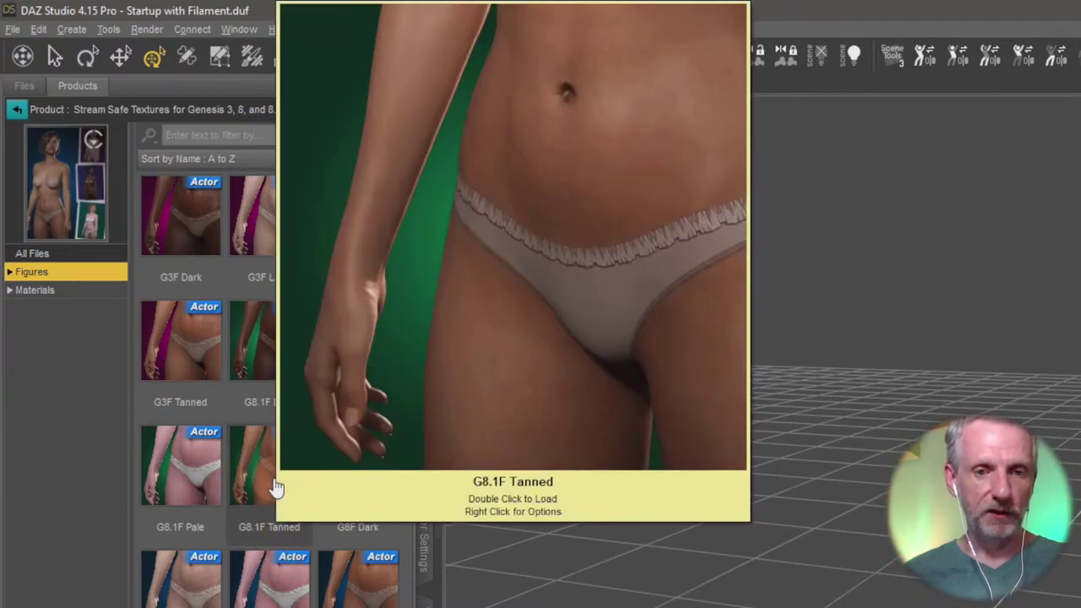
pyautogui.click(276, 487)
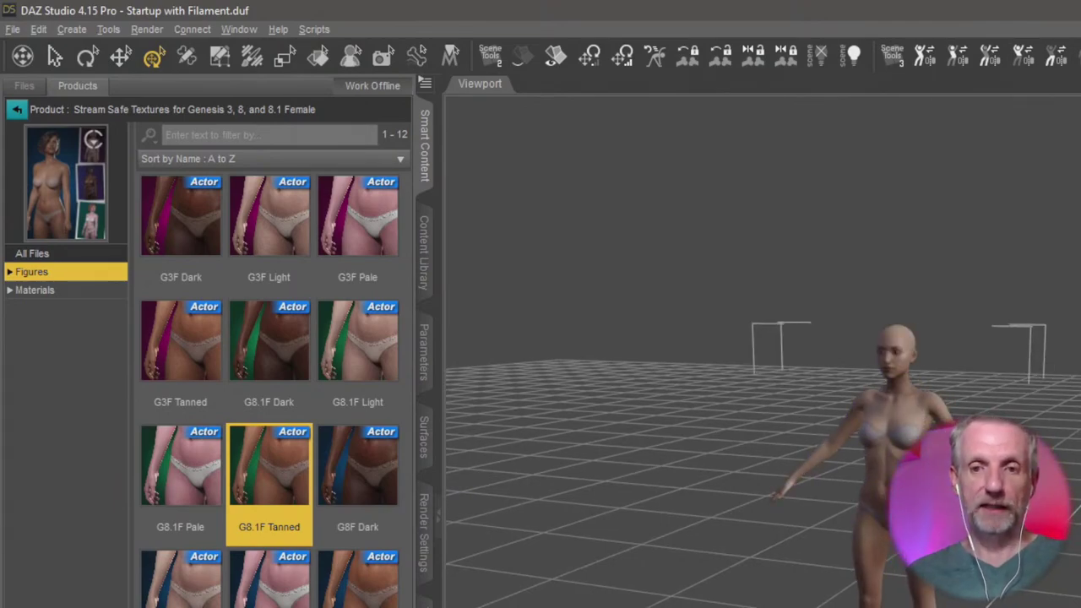
pyautogui.scroll(5, 760, 355)
pyautogui.scroll(-3, 760, 355)
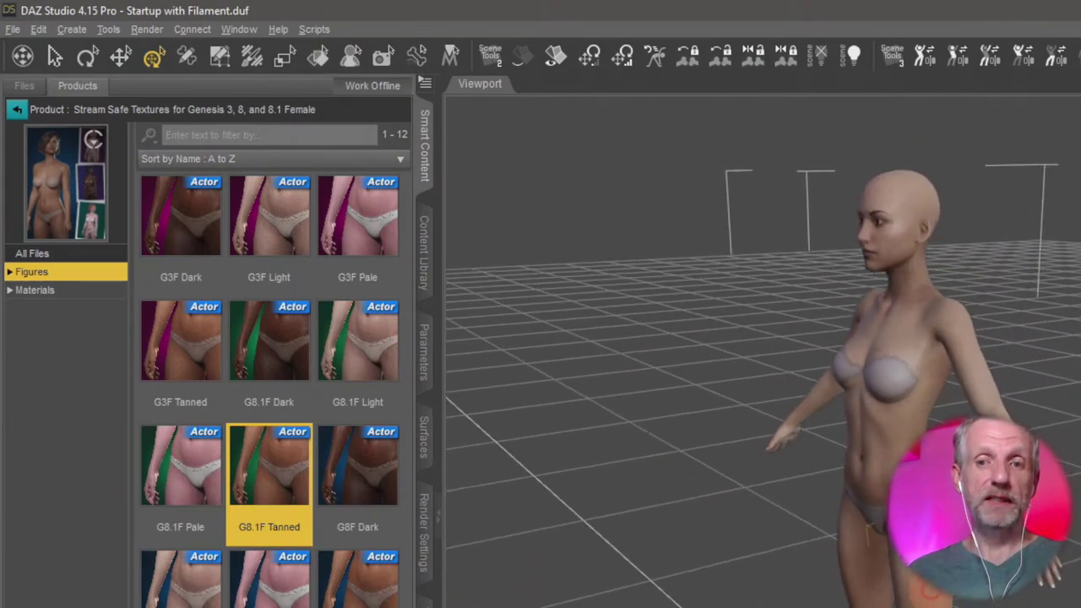
pyautogui.moveTo(642, 372); pyautogui.dragTo(642, 415)
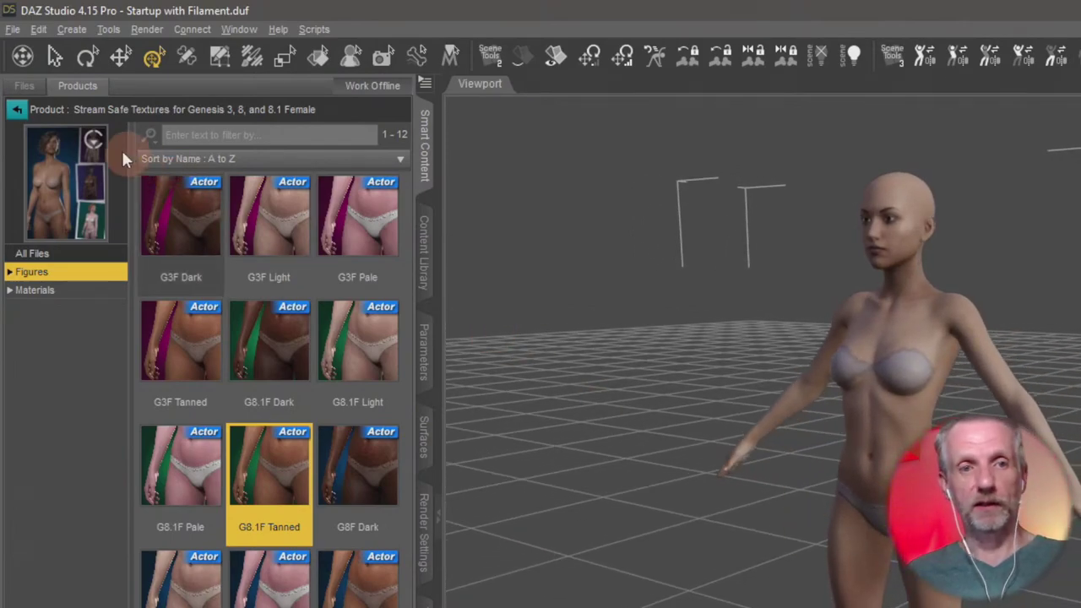
# - Find the Pastel Goth Outfit for Genesis 8 Female(s) among the female wardrobe products and open its contents
pyautogui.click(17, 109)
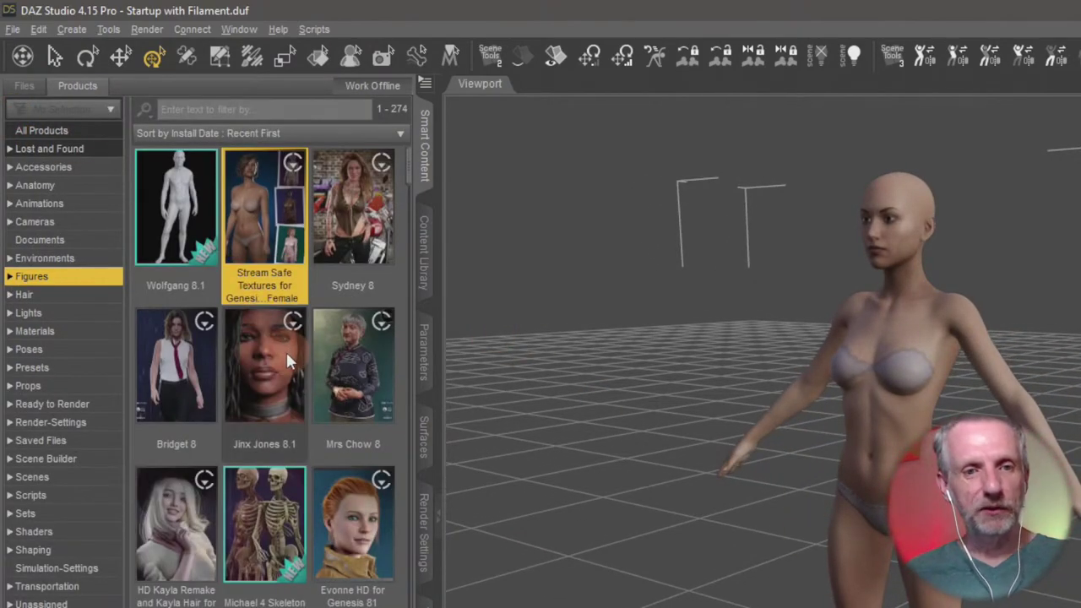
pyautogui.keyDown('ctrl'); pyautogui.click(31, 276); pyautogui.keyUp('ctrl')
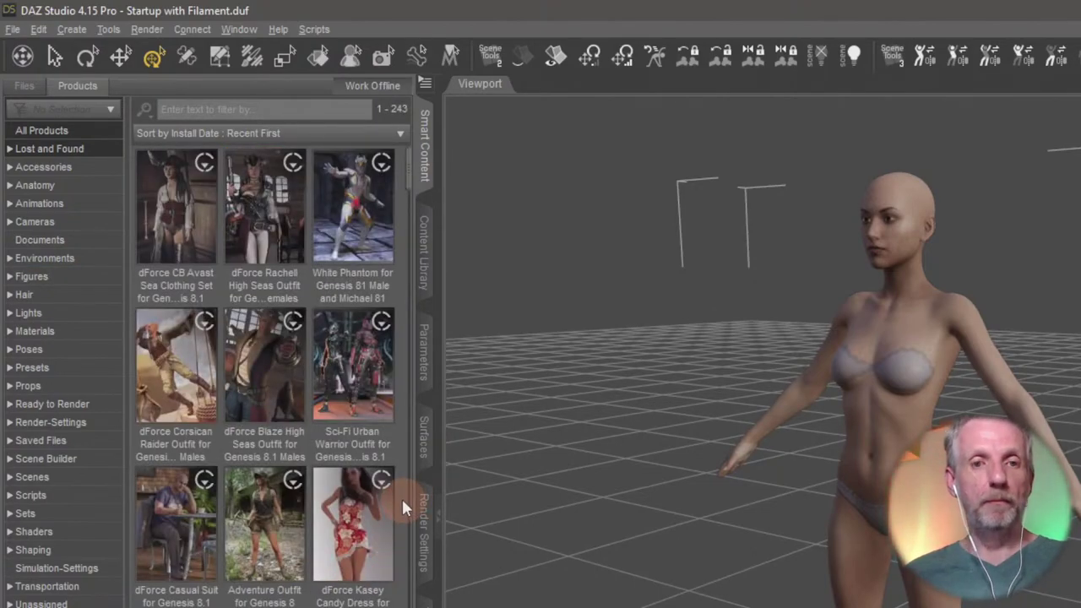
pyautogui.scroll(-15, 402, 496)
pyautogui.scroll(-10, 401, 497)
pyautogui.scroll(-3, 401, 496)
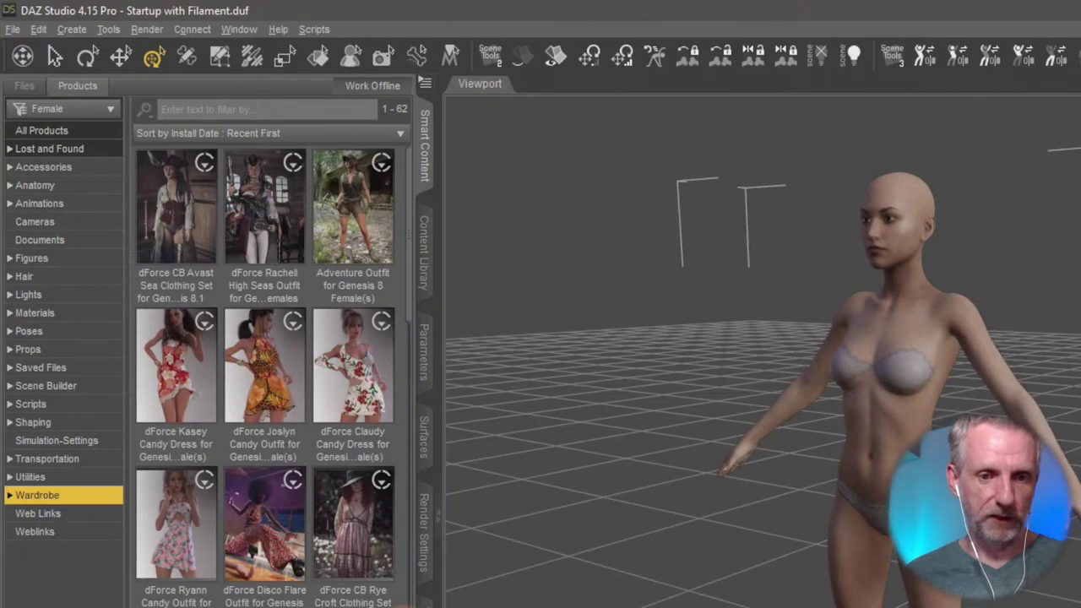
pyautogui.scroll(-10, 274, 376)
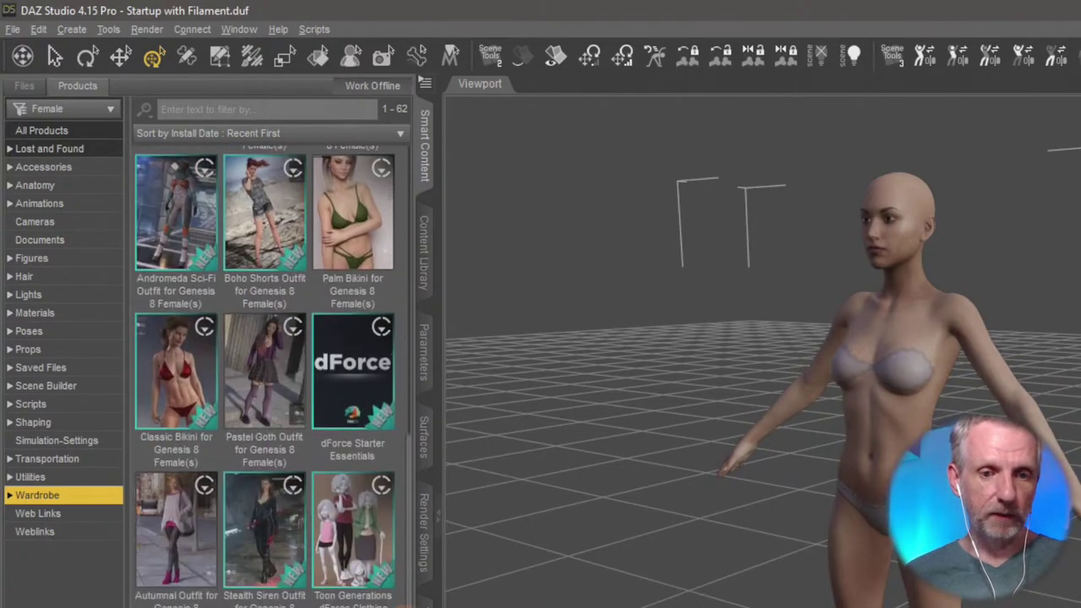
pyautogui.scroll(-2, 264, 371)
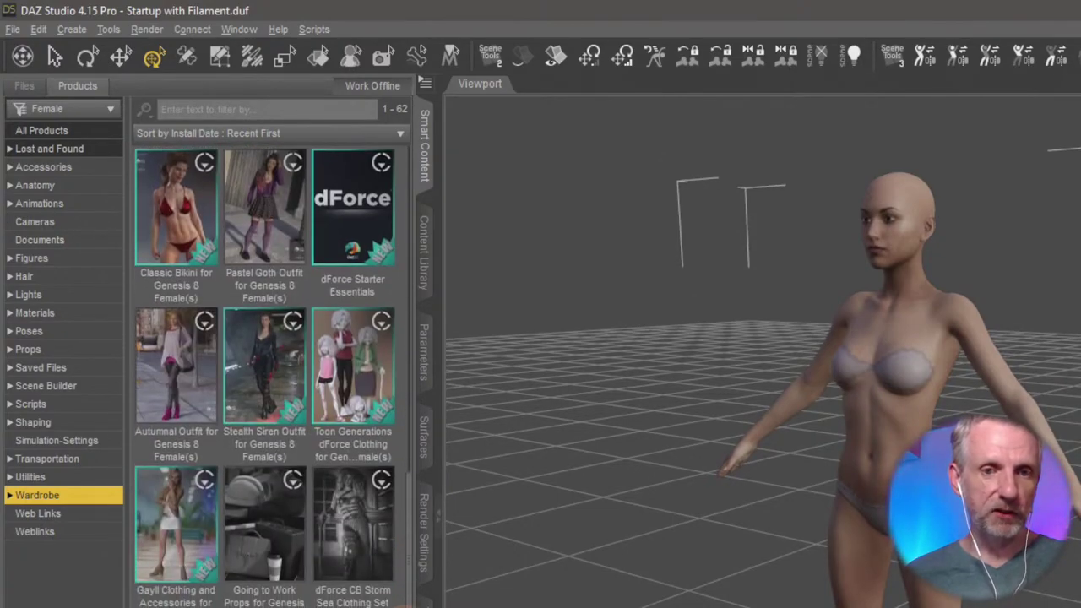
pyautogui.click(250, 202)
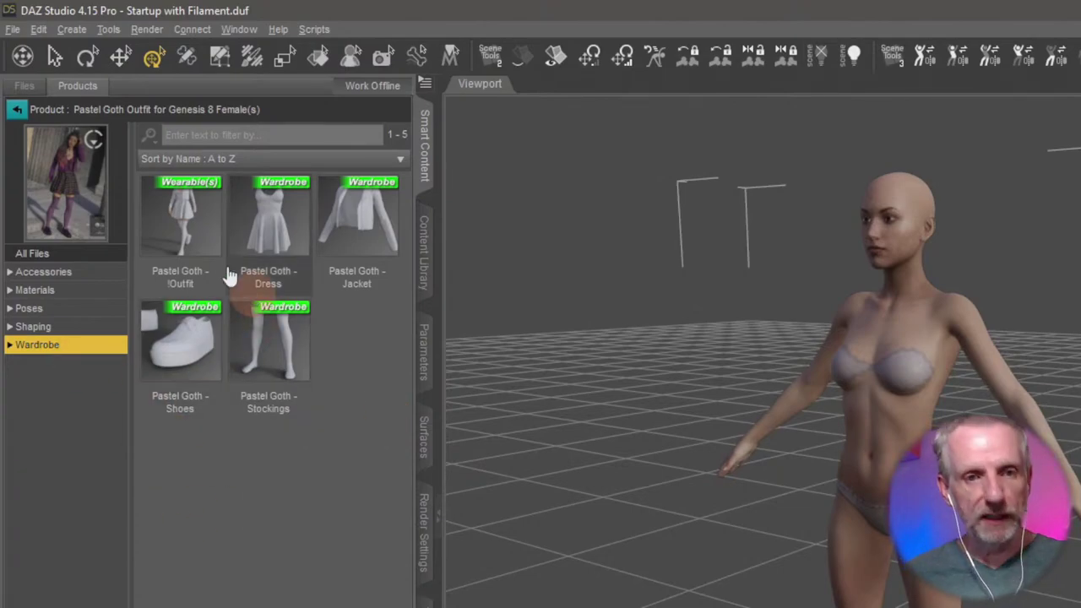
# - Load the complete Pastel Goth outfit onto the Genesis 8.1 Female figure
pyautogui.doubleClick(181, 222)
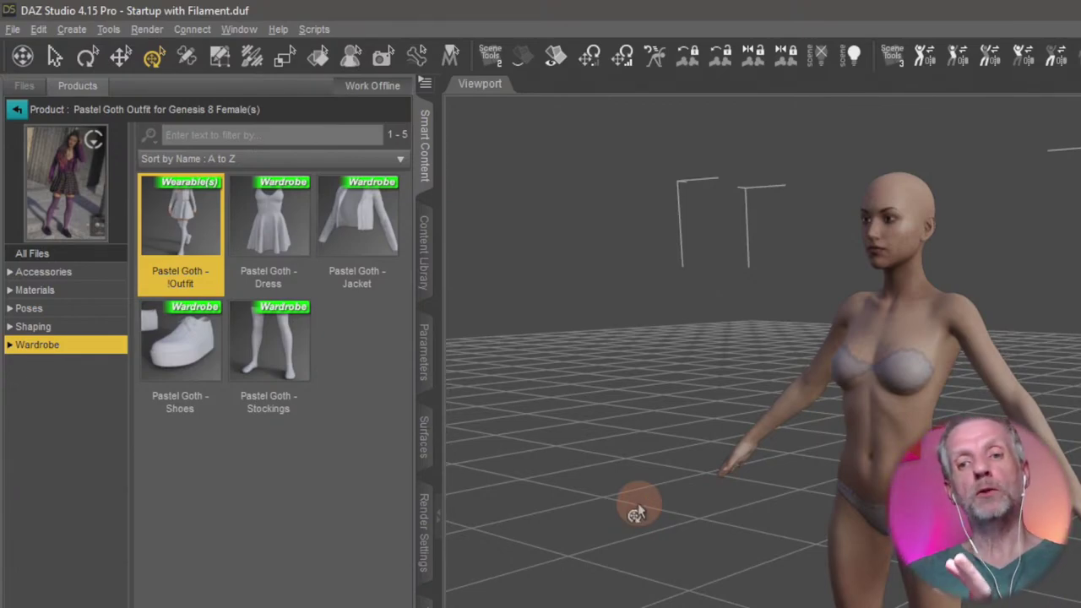
pyautogui.scroll(8, 637, 503)
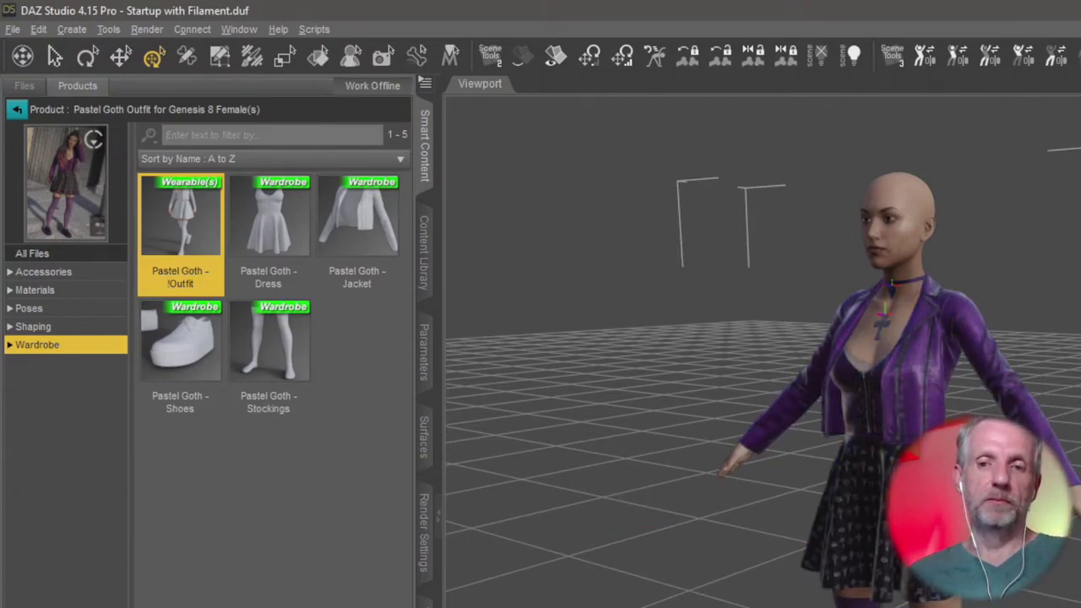
pyautogui.scroll(6, 763, 352)
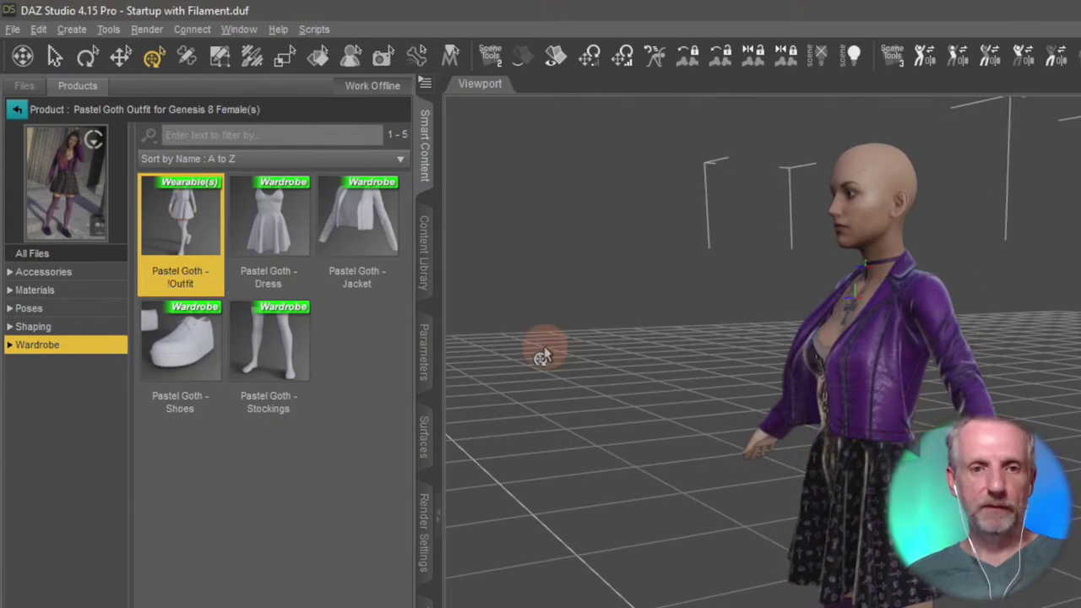
# - Try the Pastel Goth Pose 03, Pose 05 and Pose 07 presets on the dressed figure
pyautogui.click(95, 309)
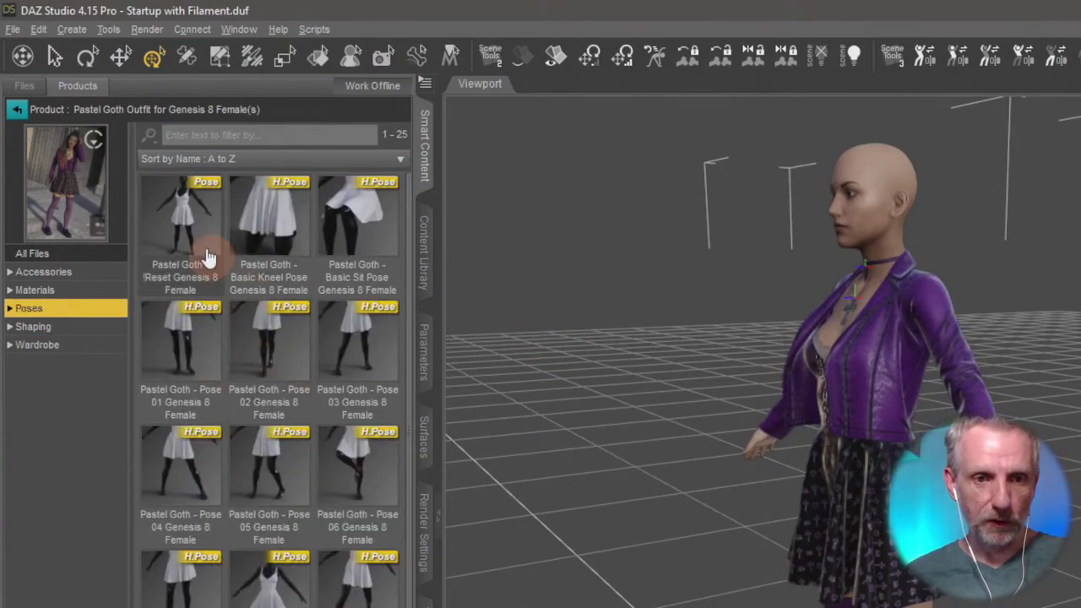
pyautogui.scroll(-3, 245, 369)
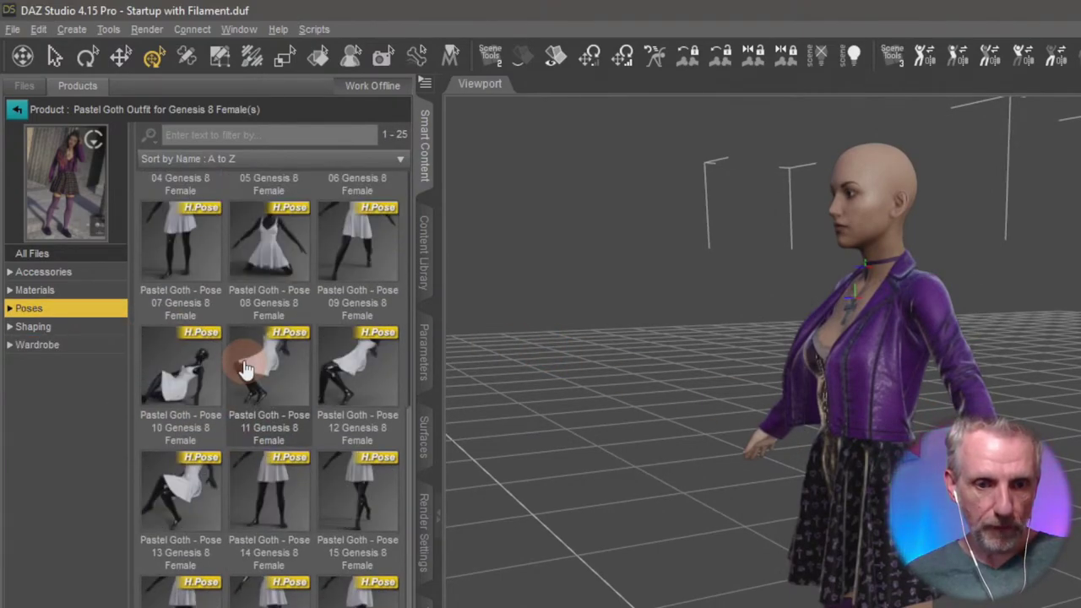
pyautogui.scroll(3, 245, 369)
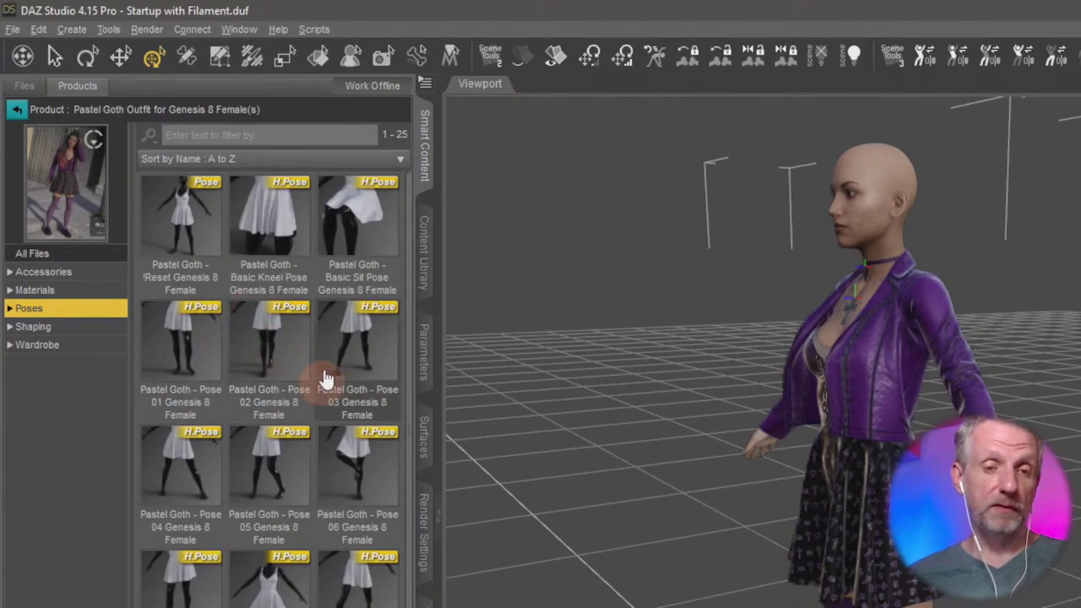
pyautogui.doubleClick(370, 368)
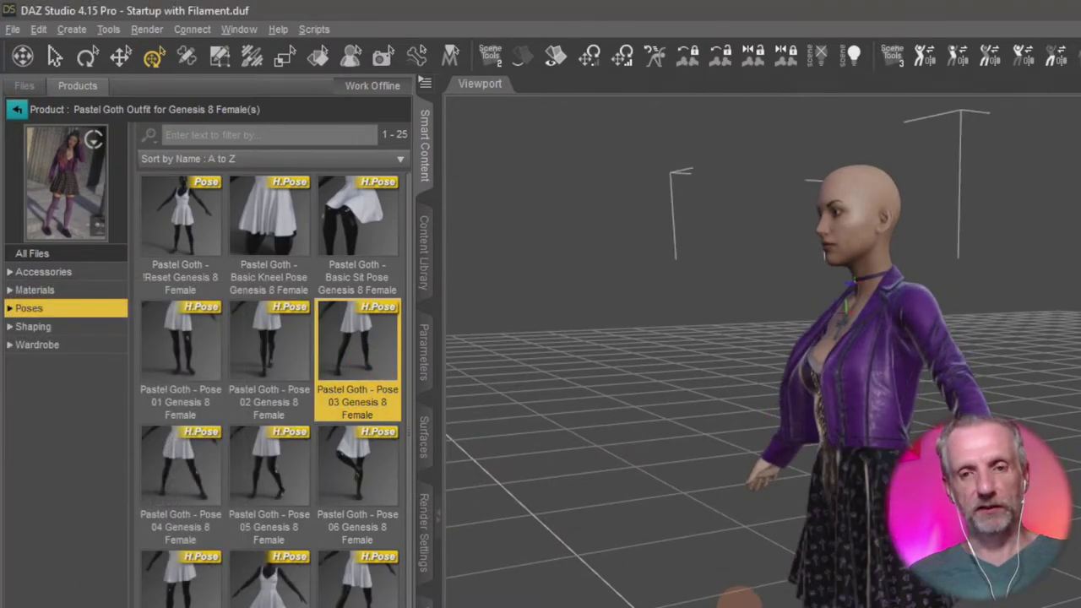
pyautogui.doubleClick(284, 478)
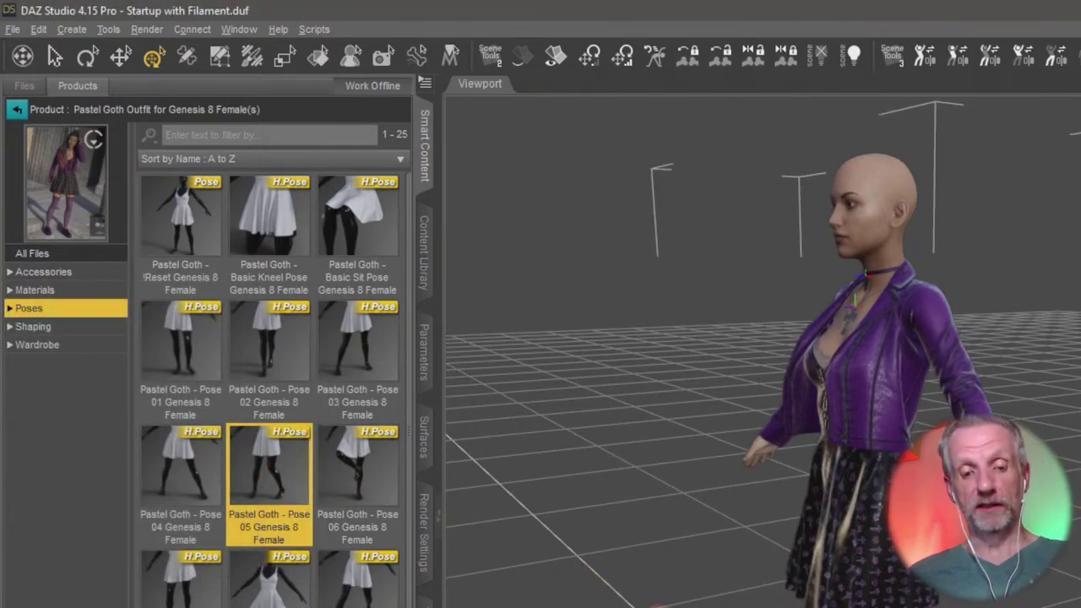
pyautogui.moveTo(181, 583); pyautogui.dragTo(650, 566)
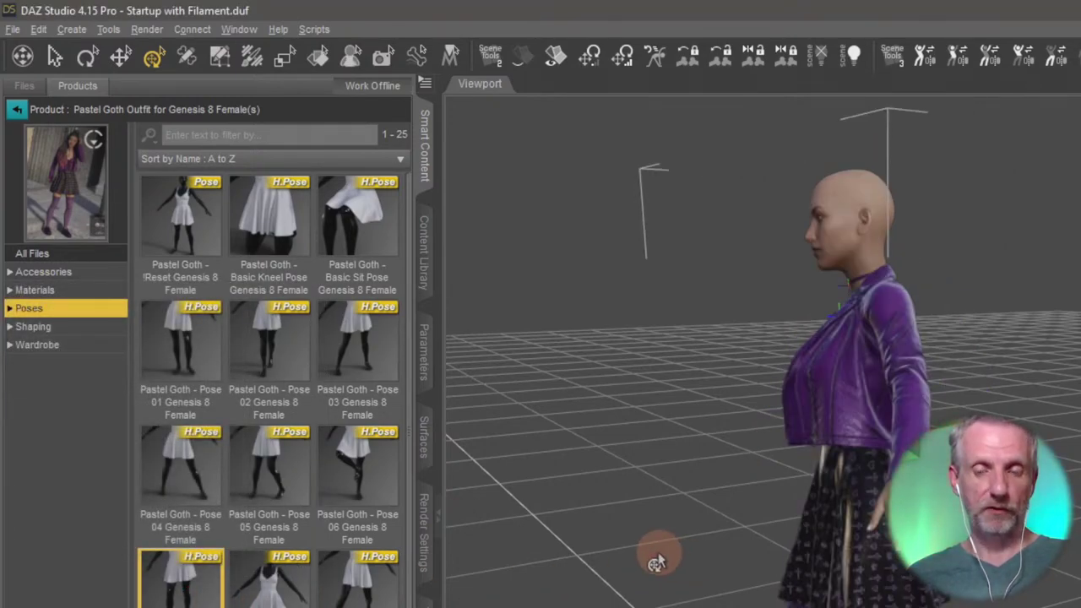
pyautogui.moveTo(656, 563); pyautogui.dragTo(656, 532)
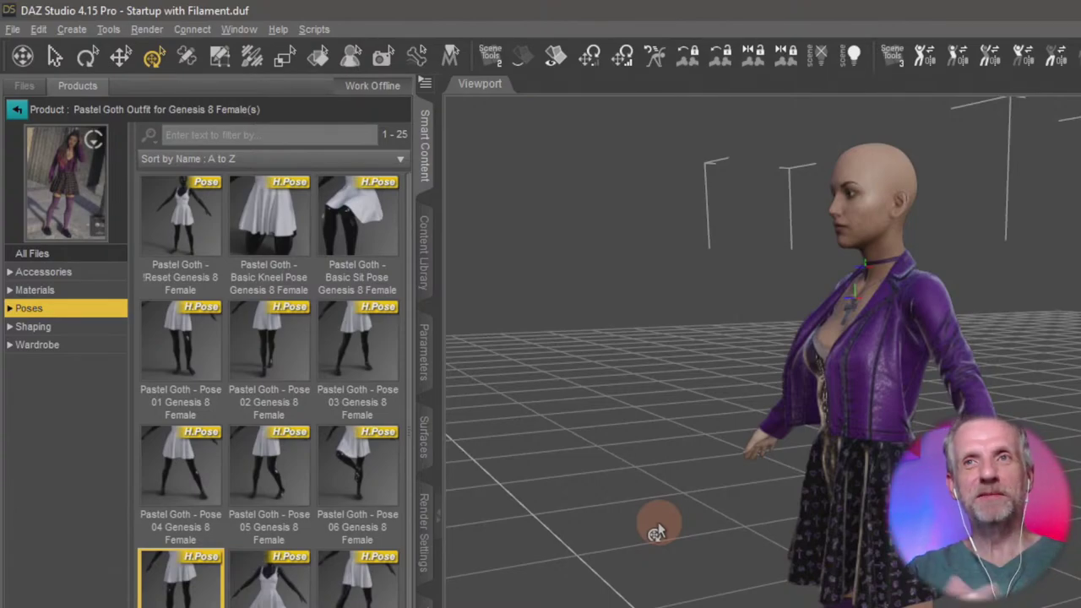
pyautogui.moveTo(658, 533); pyautogui.dragTo(662, 503)
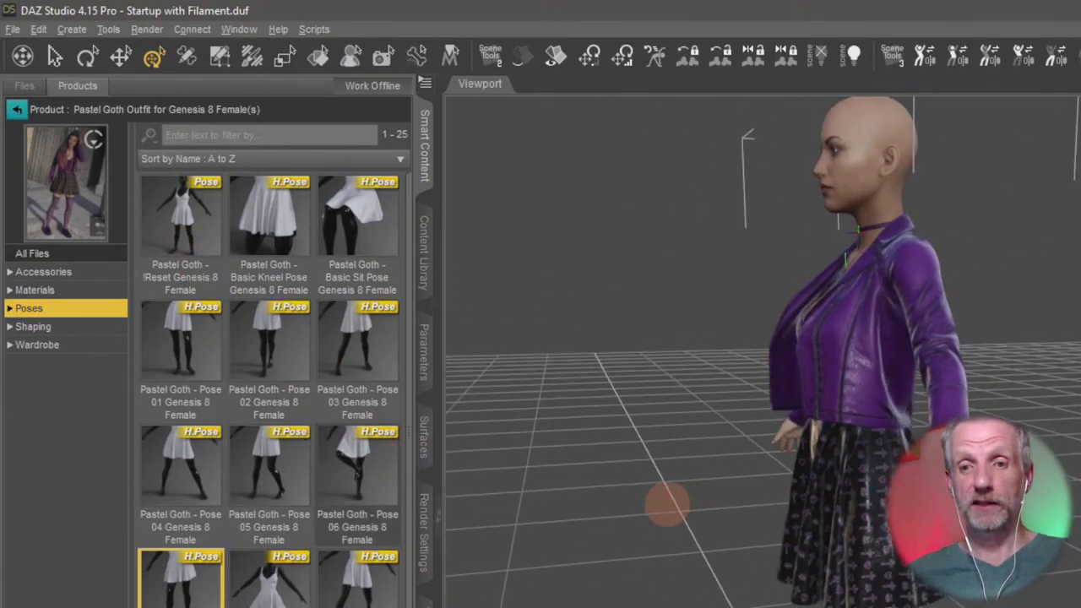
# - Find Evonne HD for Genesis 81 Female among the unfiltered figure products and open its contents
pyautogui.click(12, 109)
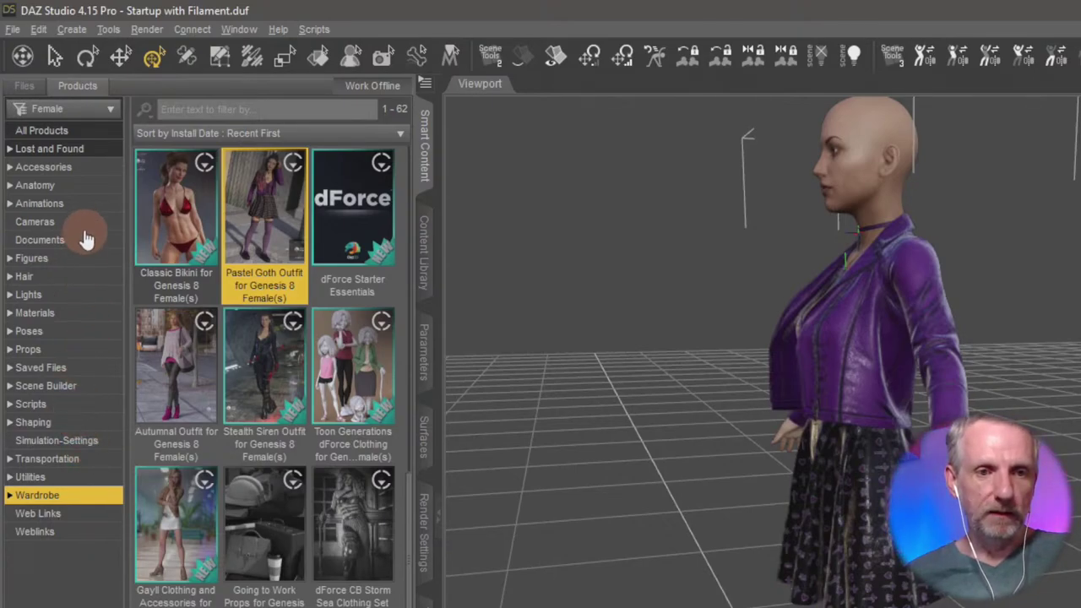
pyautogui.click(74, 264)
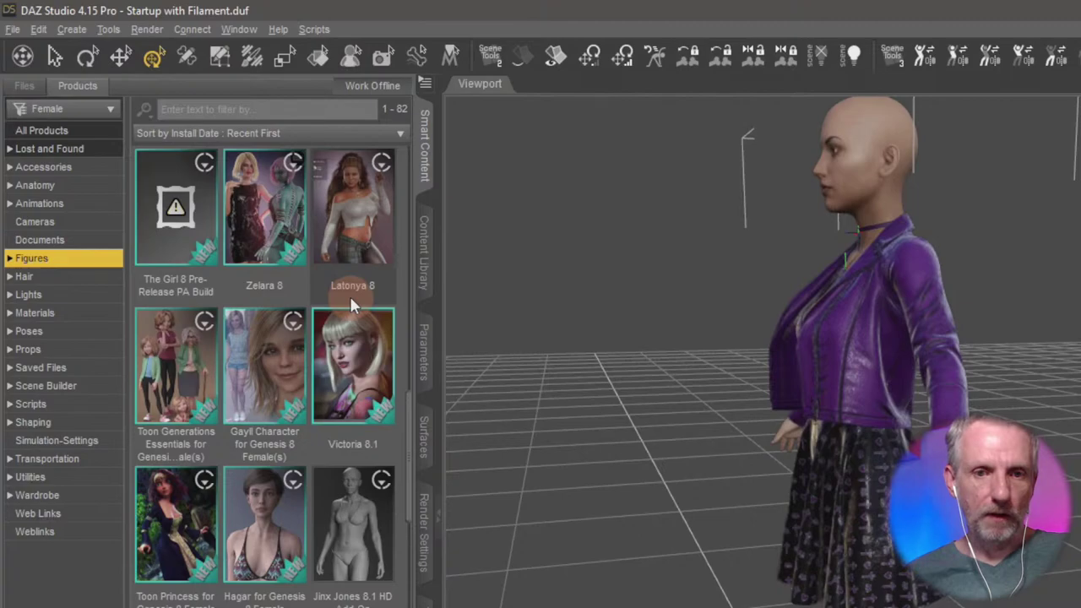
pyautogui.scroll(-1, 351, 299)
pyautogui.scroll(3, 352, 305)
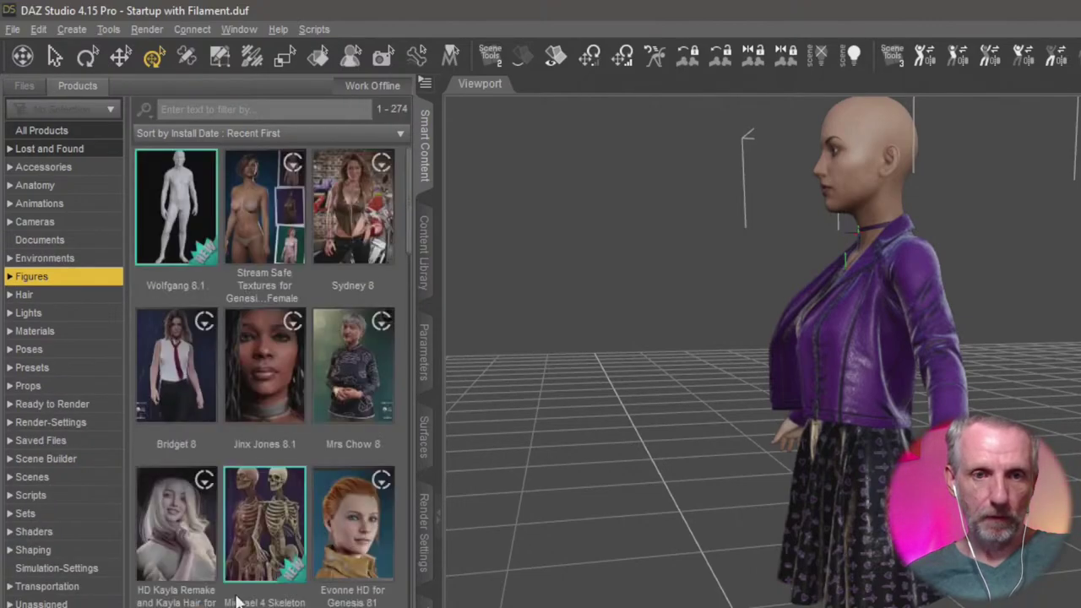
pyautogui.click(357, 530)
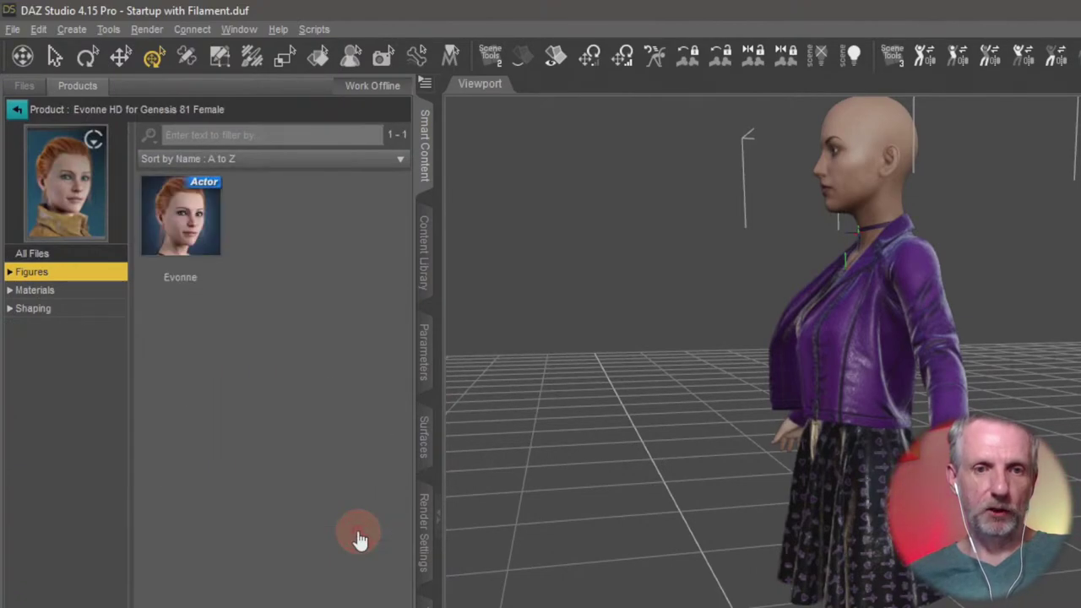
# - Apply the Evonne Full Morph shape to the figure and examine her face
pyautogui.click(94, 292)
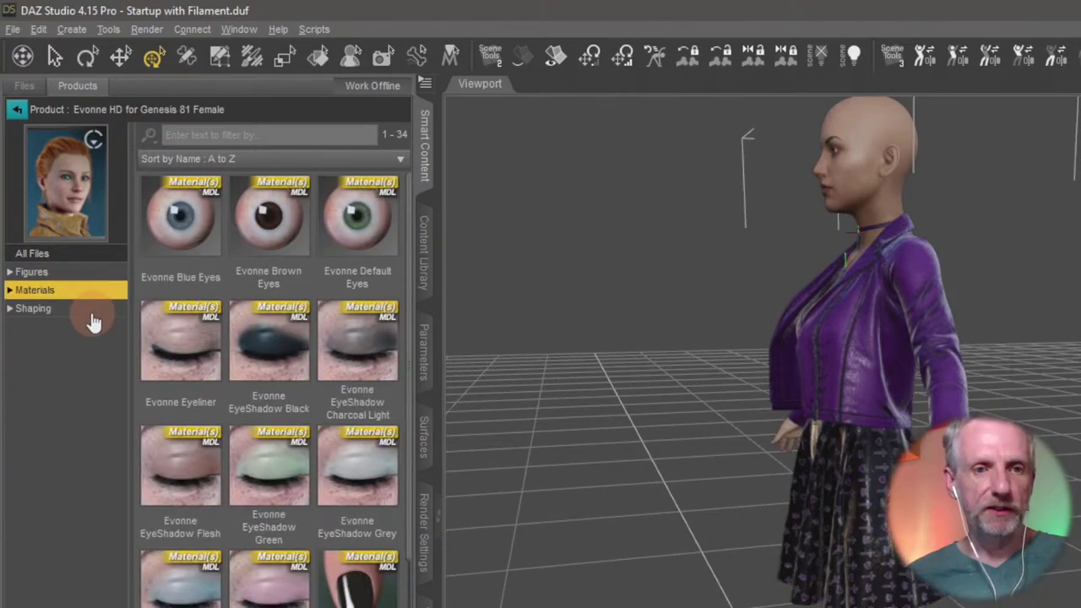
pyautogui.click(93, 311)
pyautogui.doubleClick(376, 221)
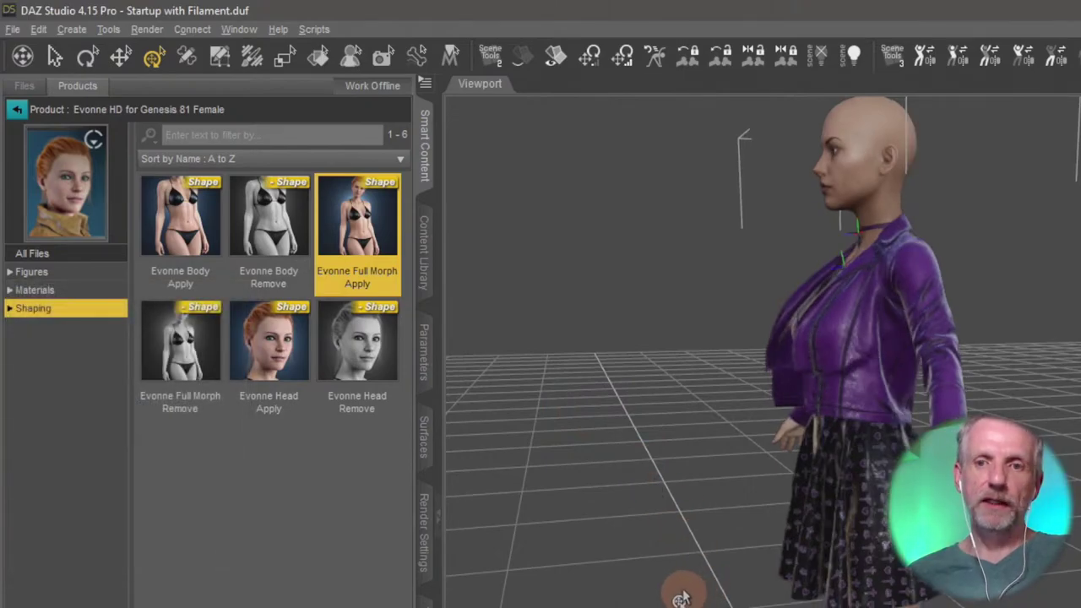
pyautogui.moveTo(682, 583); pyautogui.dragTo(803, 578)
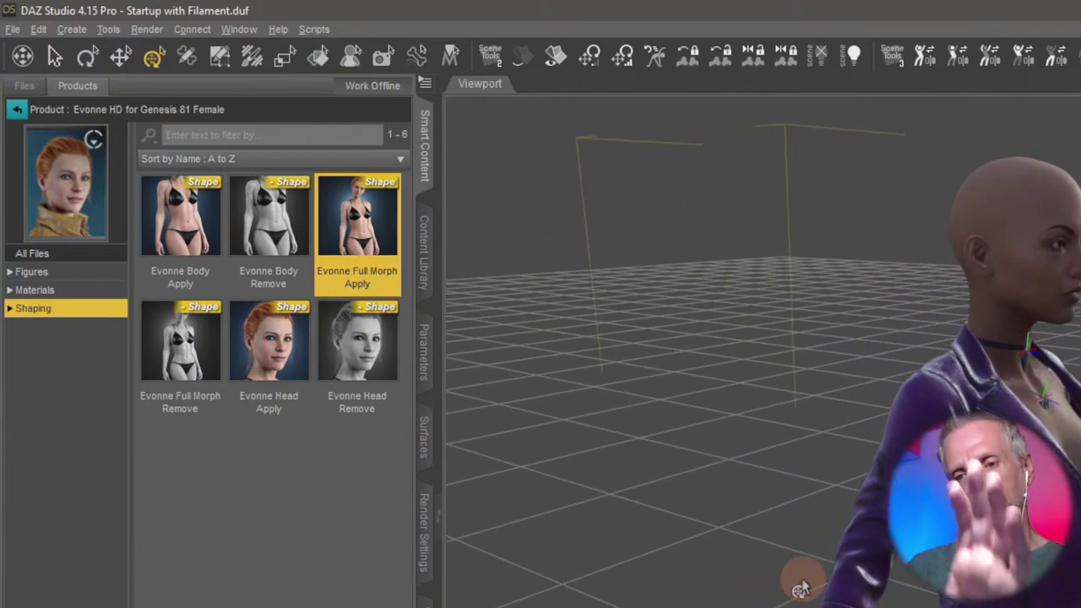
pyautogui.moveTo(802, 582); pyautogui.dragTo(945, 582)
# - Find Karla Hair for Genesis 8 Female(s) among the hair products and load the hair onto the figure
pyautogui.click(17, 109)
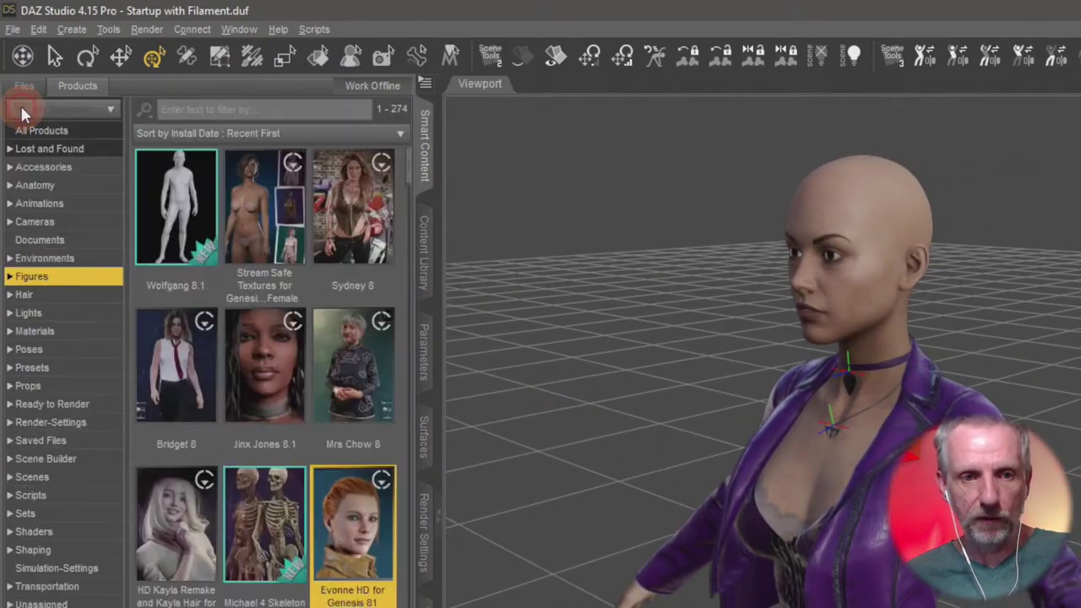
pyautogui.click(85, 297)
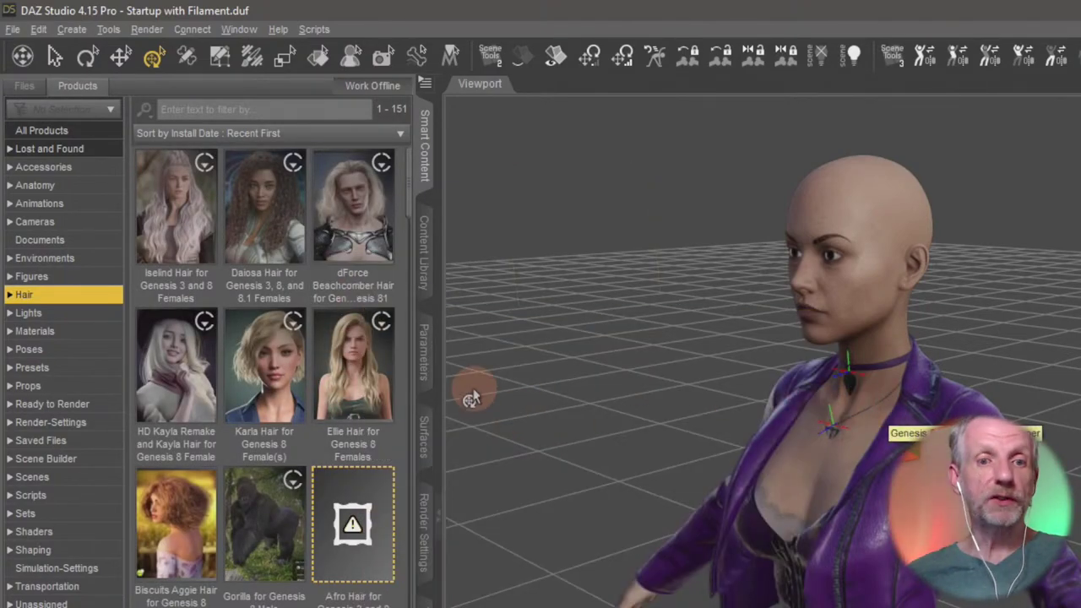
pyautogui.doubleClick(282, 380)
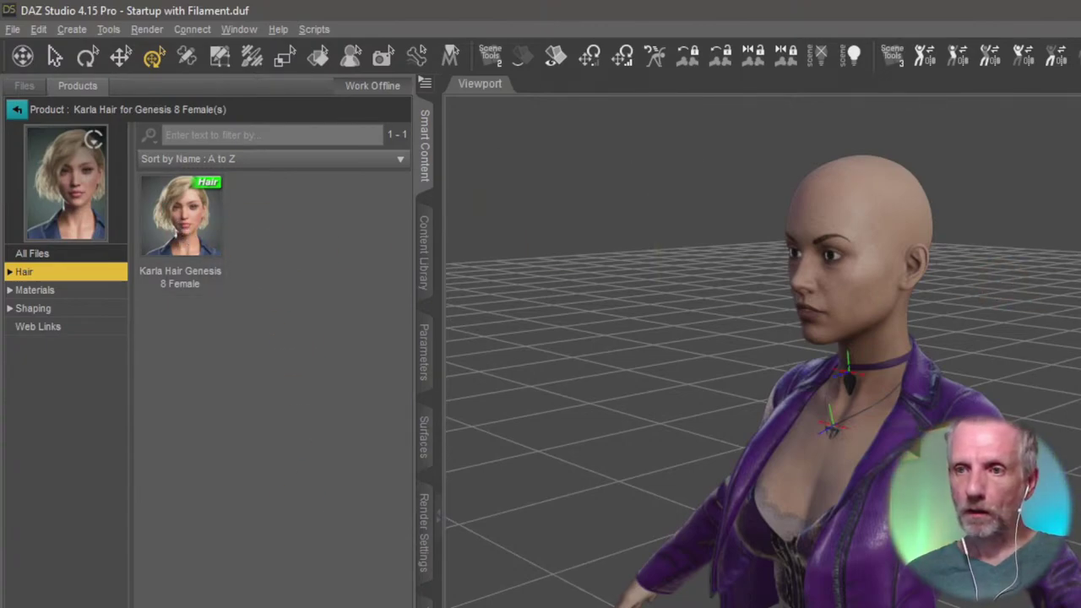
pyautogui.doubleClick(209, 235)
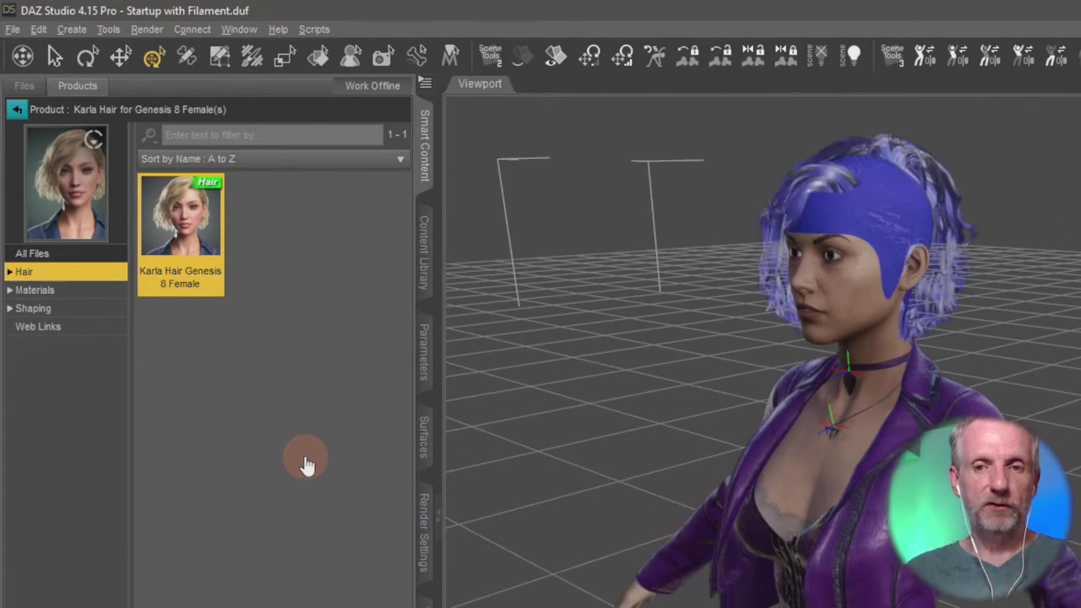
# - Apply the Karla Hair Base Color 01 material to the figure's hair and check the new colour
pyautogui.click(76, 294)
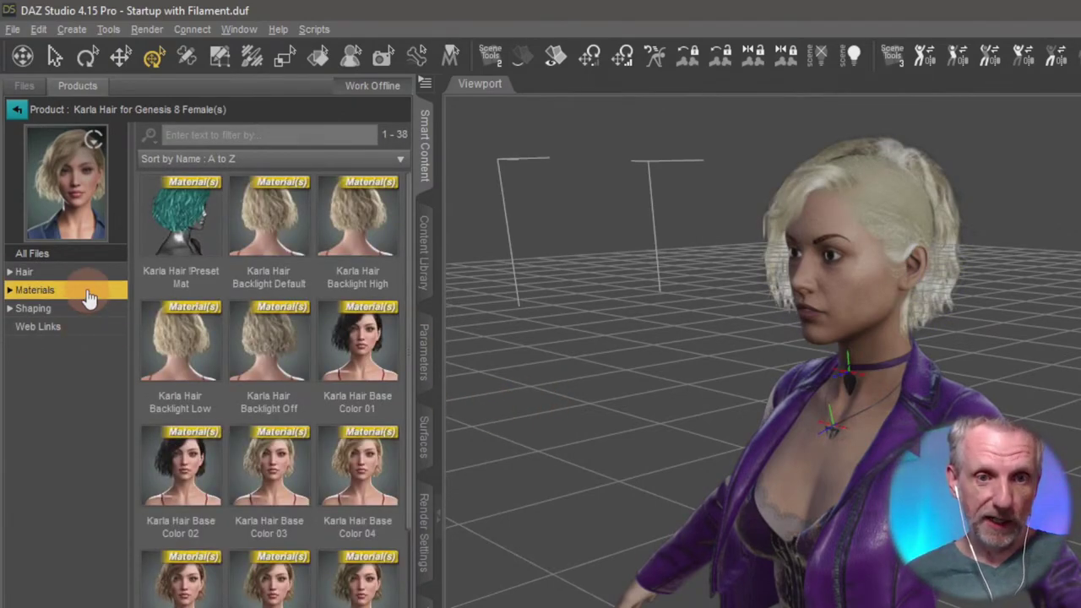
pyautogui.rightClick(880, 196)
pyautogui.click(941, 226)
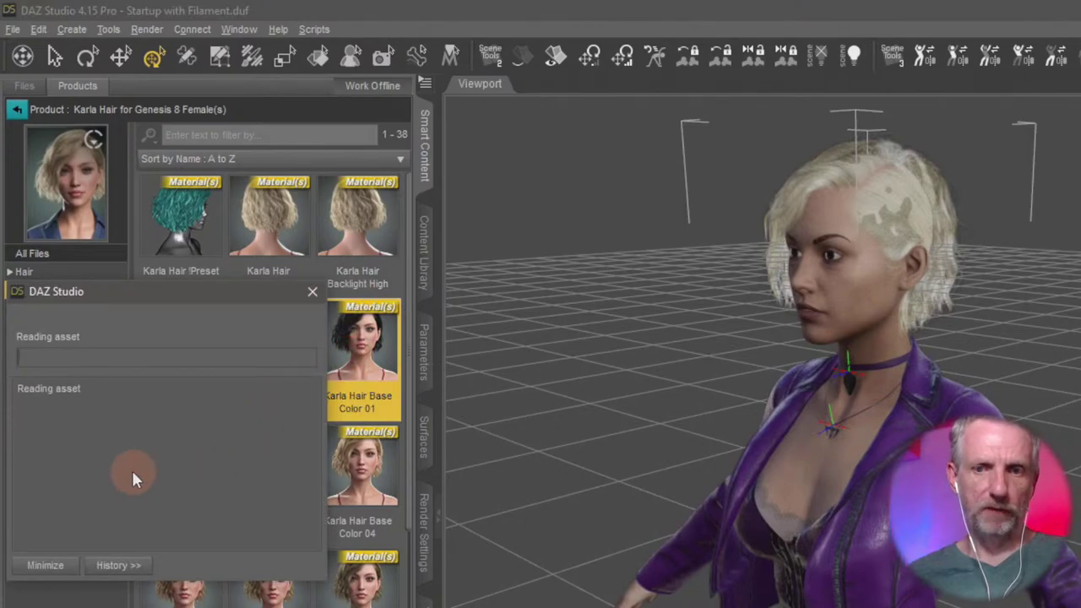
pyautogui.moveTo(657, 543)
pyautogui.keyDown('alt'); pyautogui.mouseDown()
pyautogui.moveTo(656, 526)
pyautogui.moveTo(657, 543)
pyautogui.mouseUp(); pyautogui.keyUp('alt')
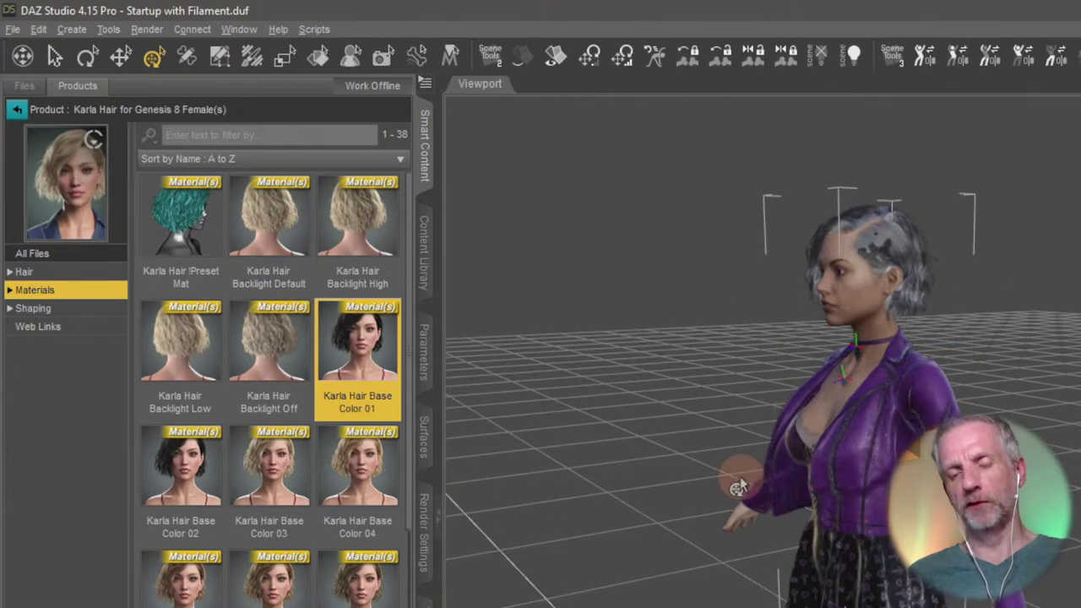
pyautogui.scroll(2, 738, 488)
pyautogui.keyDown('alt'); pyautogui.moveTo(745, 480); pyautogui.dragTo(741, 478); pyautogui.keyUp('alt')
# - Create a sub-folder named Stream Characters inside the Subway Tunnel directory of the content library
pyautogui.click(425, 272)
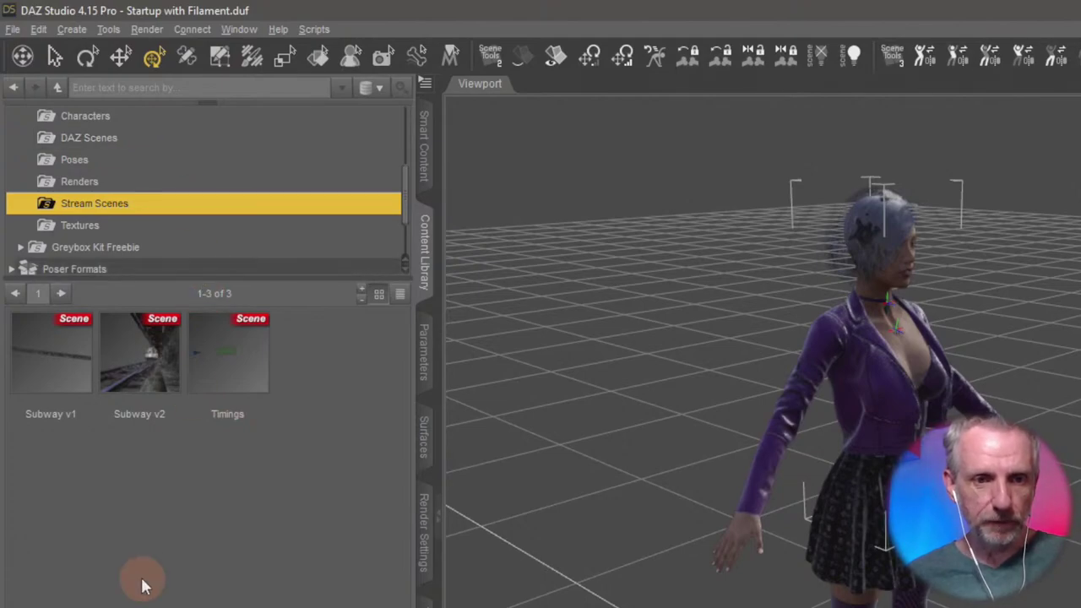
pyautogui.scroll(2, 205, 224)
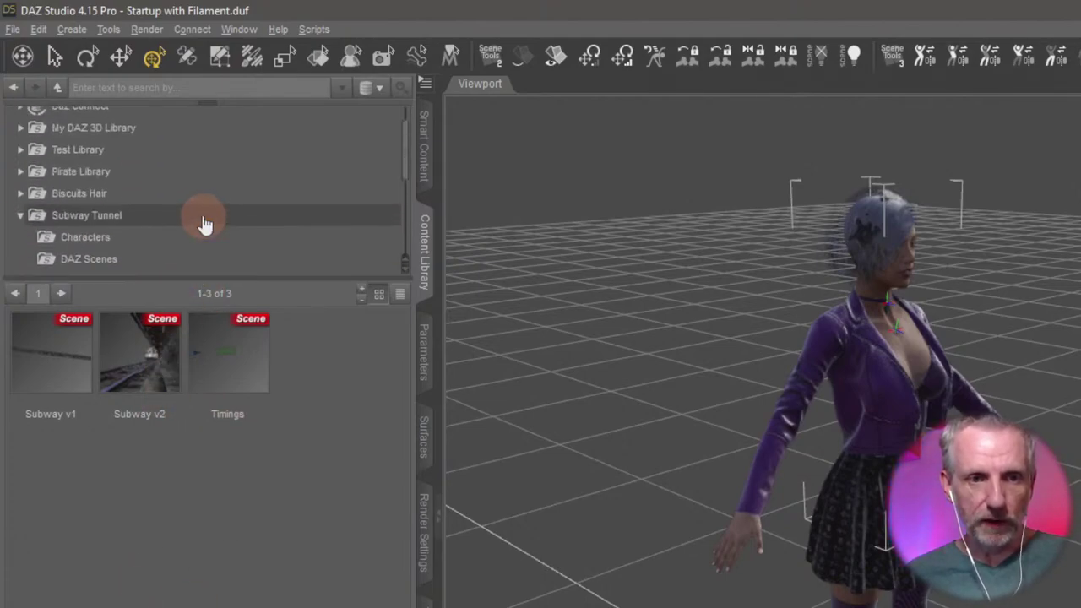
pyautogui.click(135, 220)
pyautogui.rightClick(135, 220)
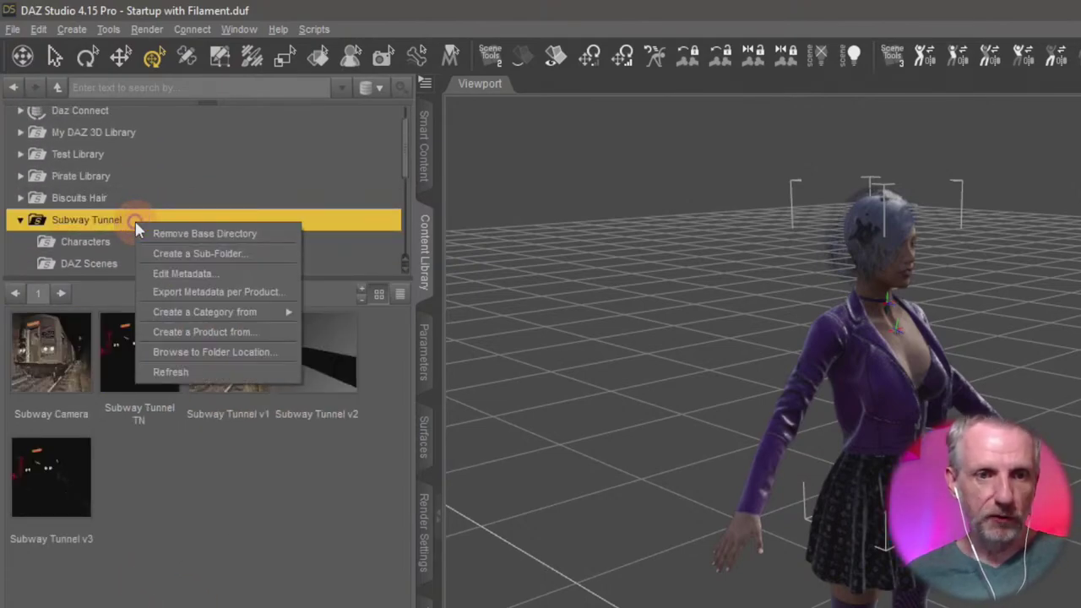
pyautogui.click(218, 254)
pyautogui.click(827, 505)
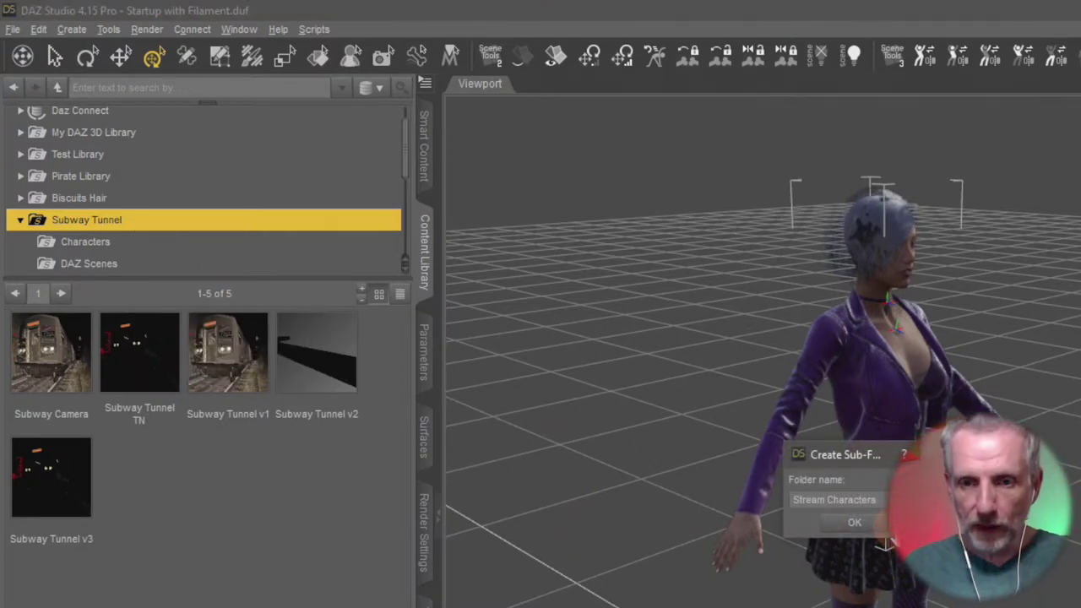
pyautogui.press('Return')
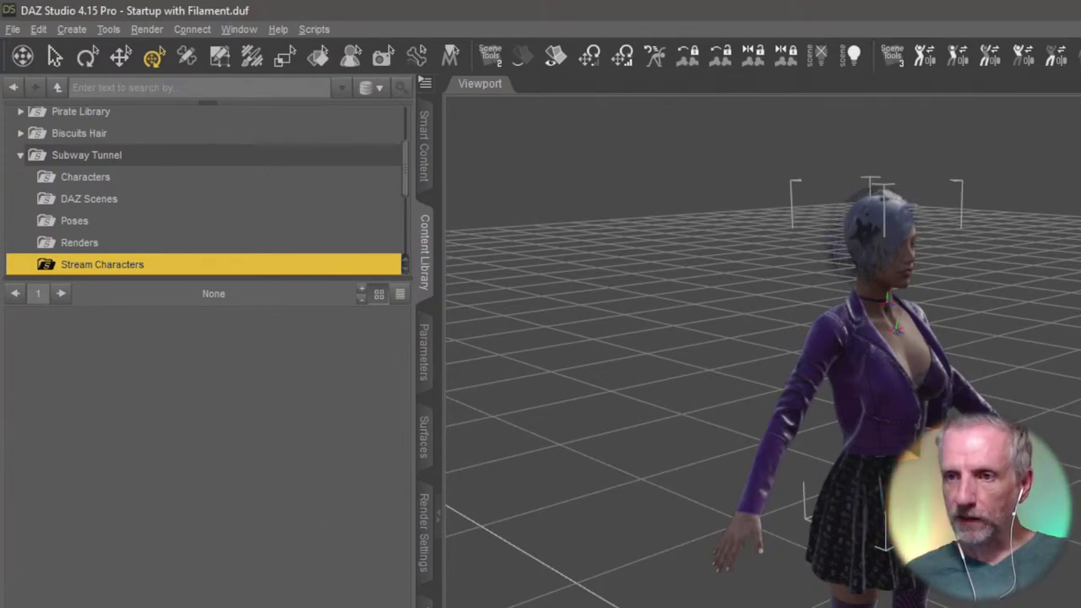
# - Save the Heroine figure as the scene subset Heroine v1 in Stream Characters, excluding Filament Draw Options
pyautogui.click(488, 601)
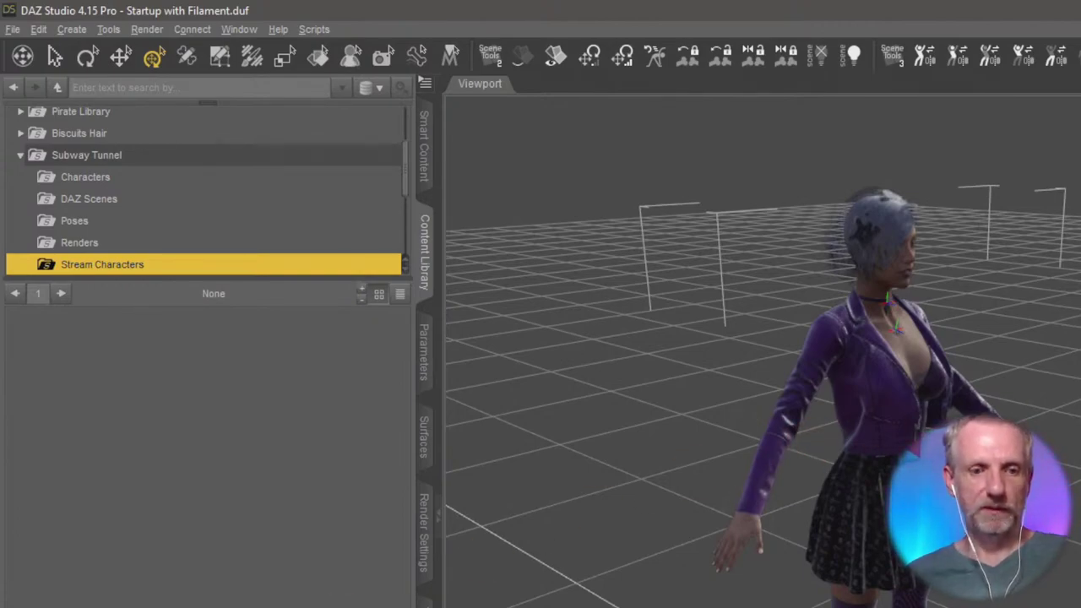
pyautogui.rightClick(10, 473)
pyautogui.click(145, 502)
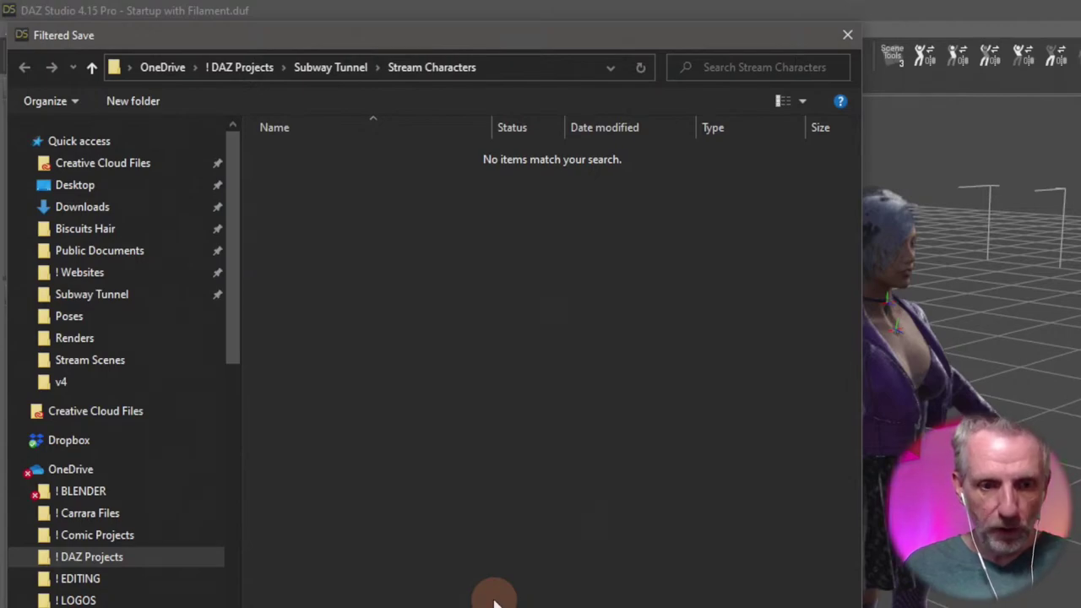
pyautogui.click(494, 601)
pyautogui.click(183, 113)
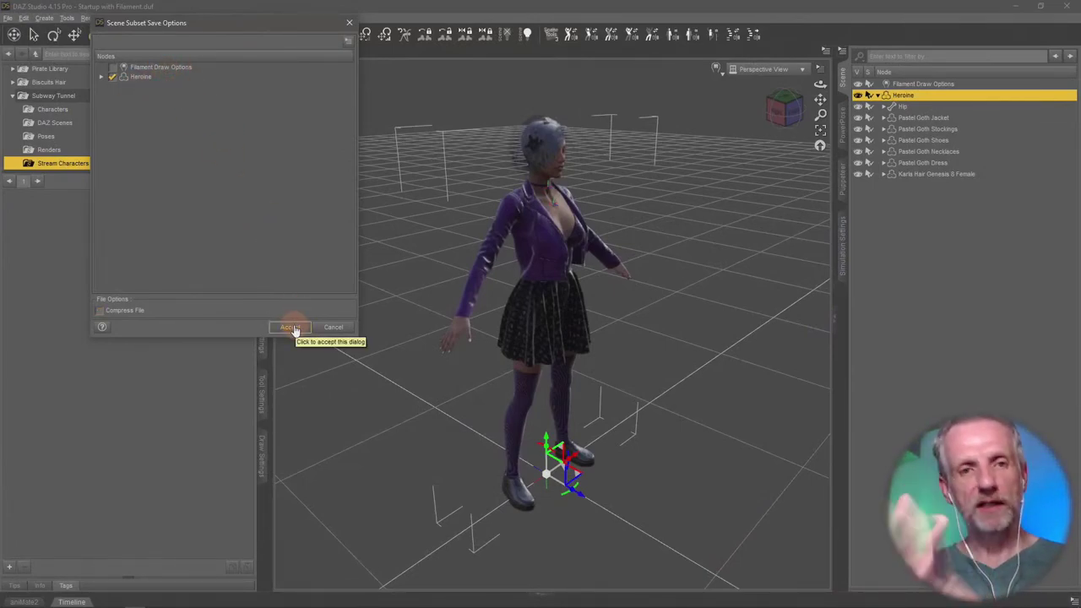
pyautogui.click(290, 328)
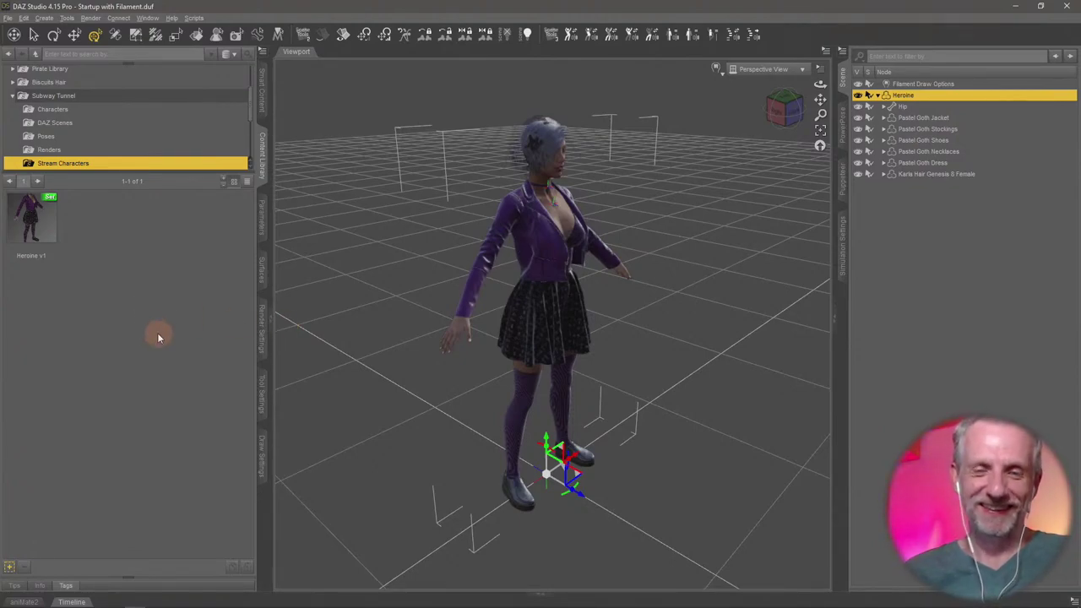
# - Select the Karla hair on the figure and apply the Karla Hair BLOW 05 shape to it
pyautogui.scroll(5, 431, 393)
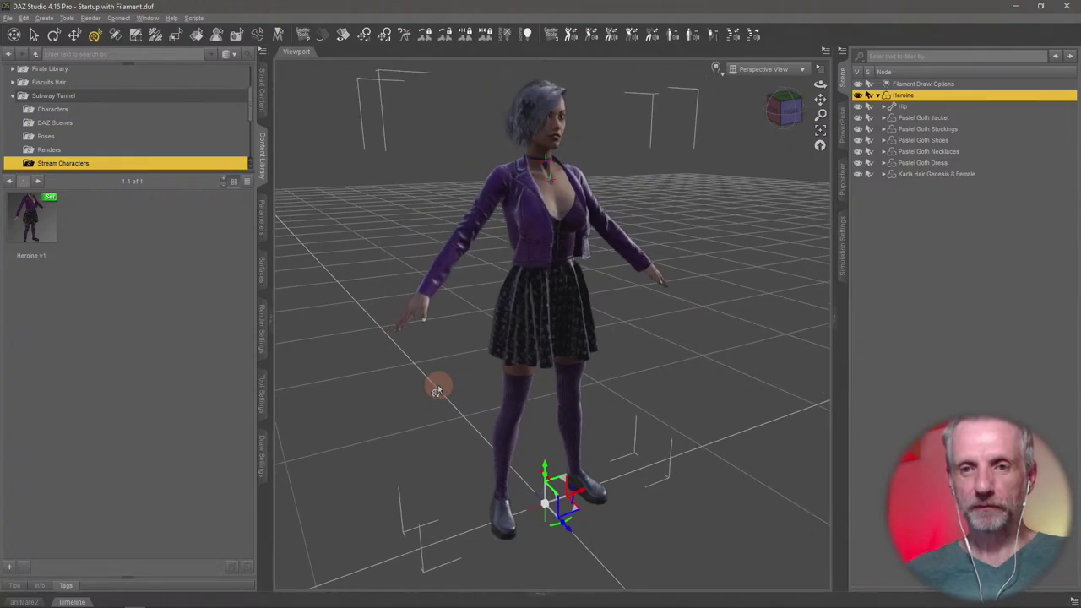
pyautogui.keyDown('alt'); pyautogui.moveTo(435, 384); pyautogui.dragTo(434, 374); pyautogui.keyUp('alt')
pyautogui.keyDown('alt'); pyautogui.moveTo(452, 259); pyautogui.dragTo(441, 258); pyautogui.keyUp('alt')
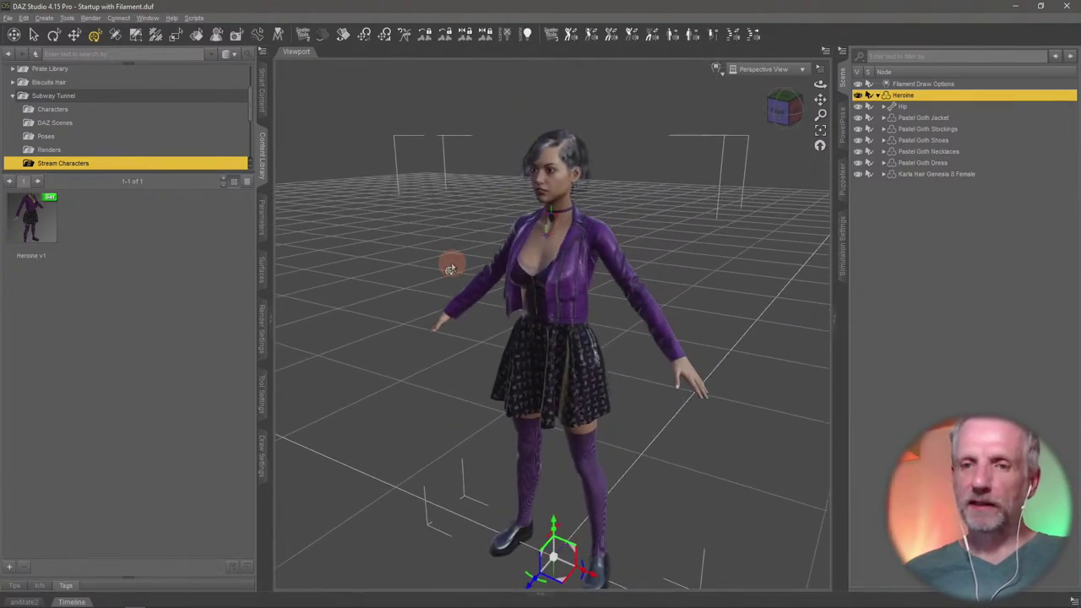
pyautogui.scroll(3, 451, 265)
pyautogui.rightClick(582, 121)
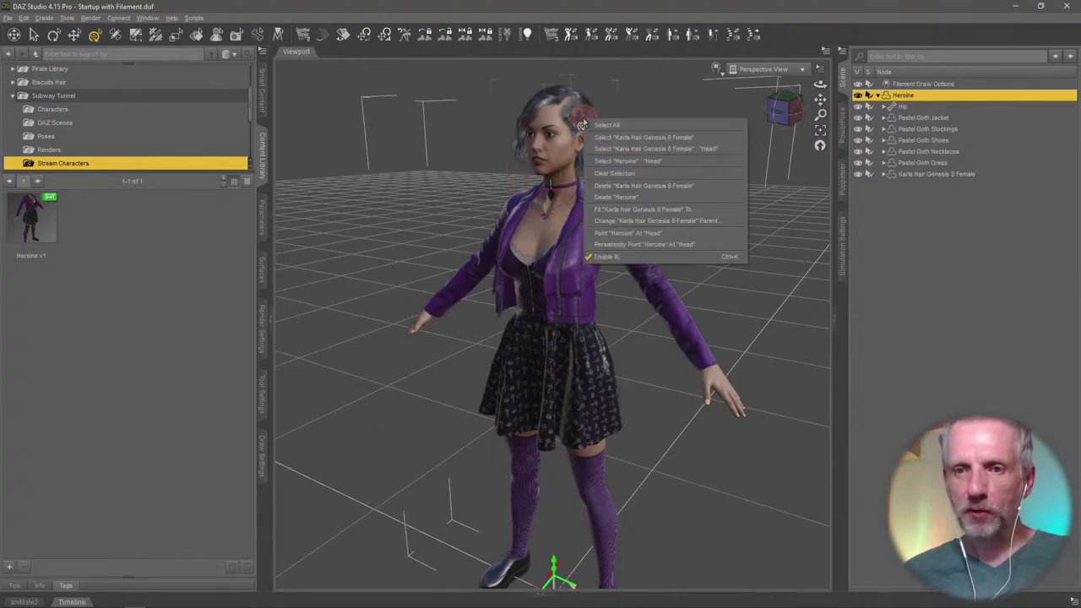
pyautogui.click(642, 137)
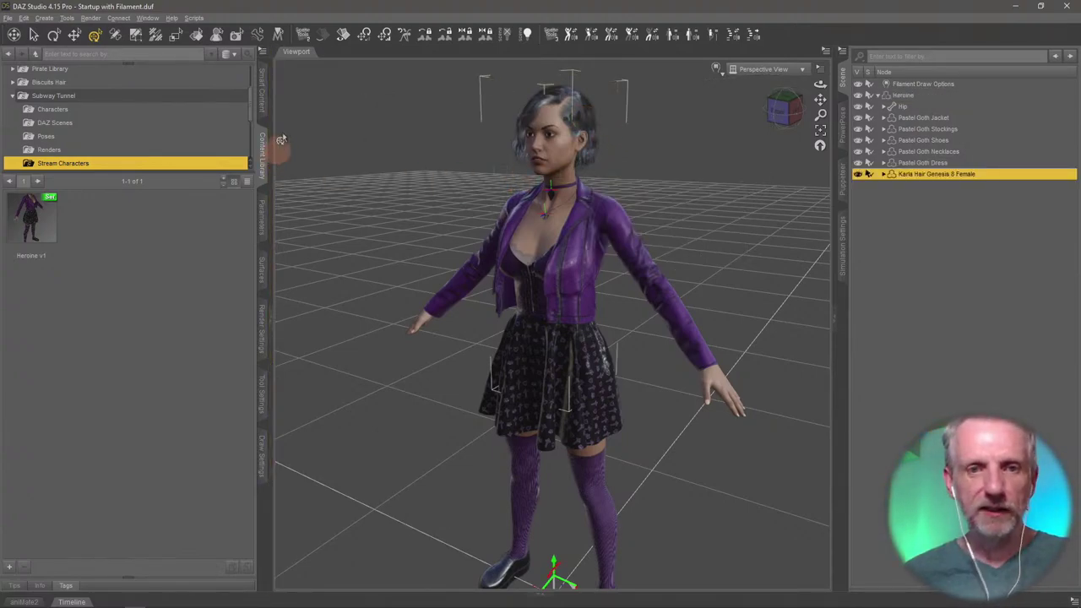
pyautogui.click(261, 99)
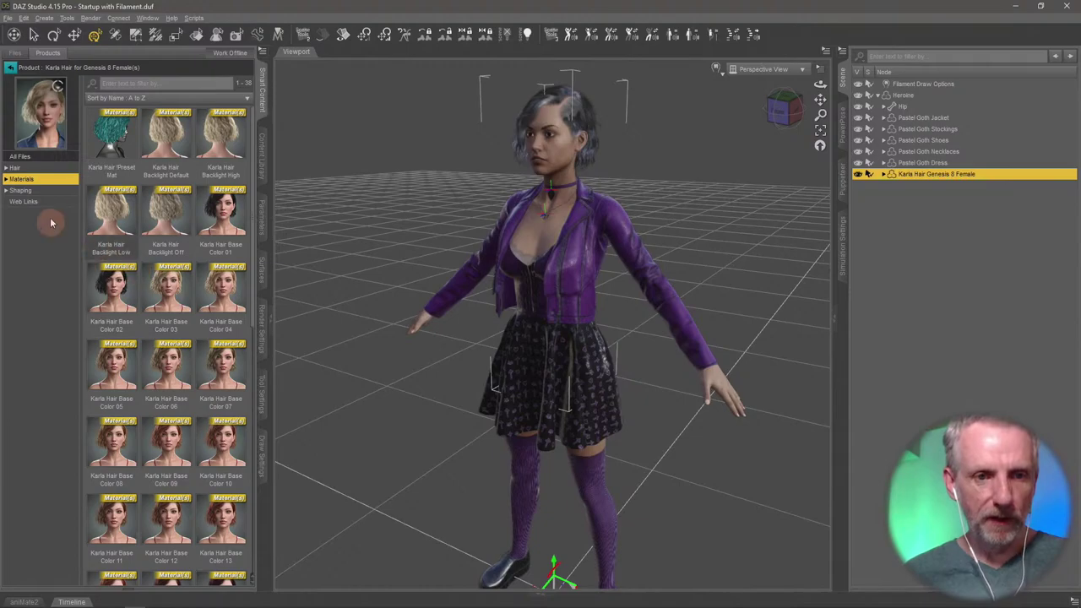
pyautogui.click(49, 190)
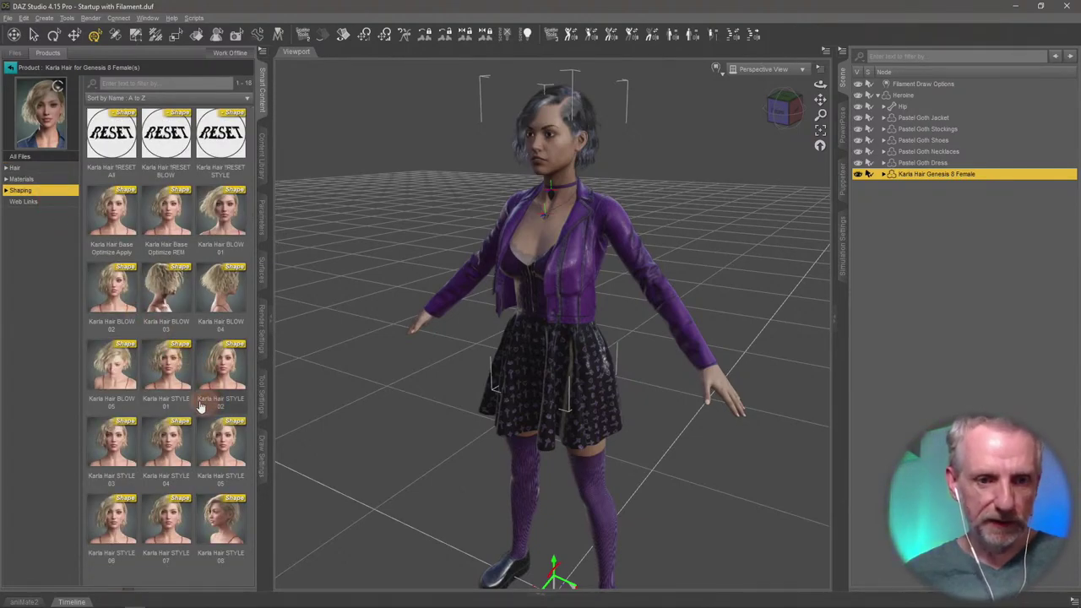
pyautogui.click(118, 369)
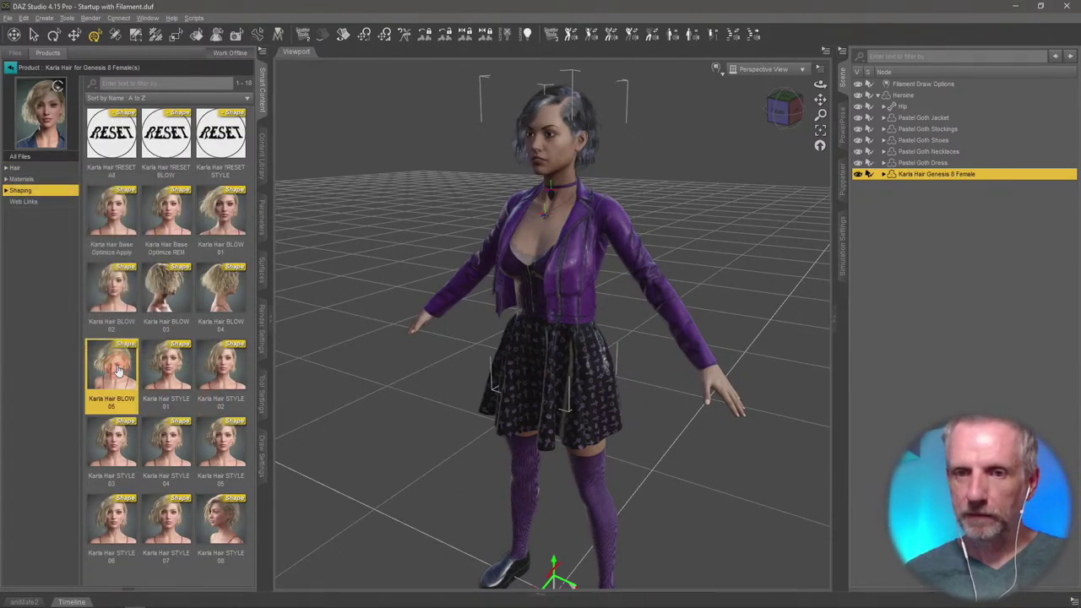
pyautogui.moveTo(440, 333); pyautogui.dragTo(453, 348)
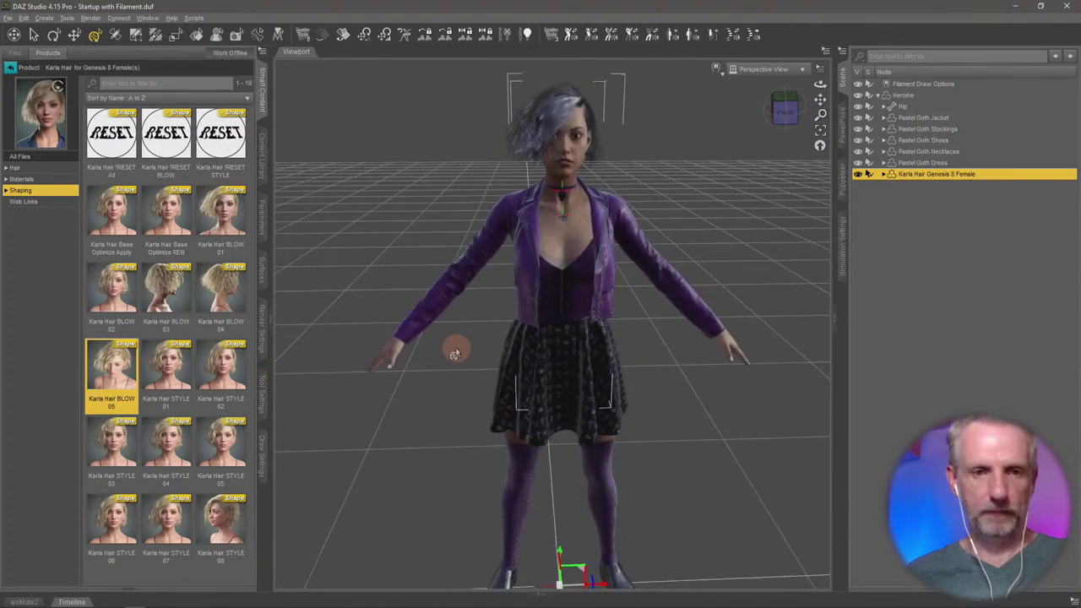
# - Inspect the cross and leaf pendants at the figure's neck and hide the PG Leaf Pendant
pyautogui.click(263, 160)
pyautogui.moveTo(511, 342); pyautogui.dragTo(545, 337)
pyautogui.click(614, 374)
pyautogui.click(625, 371)
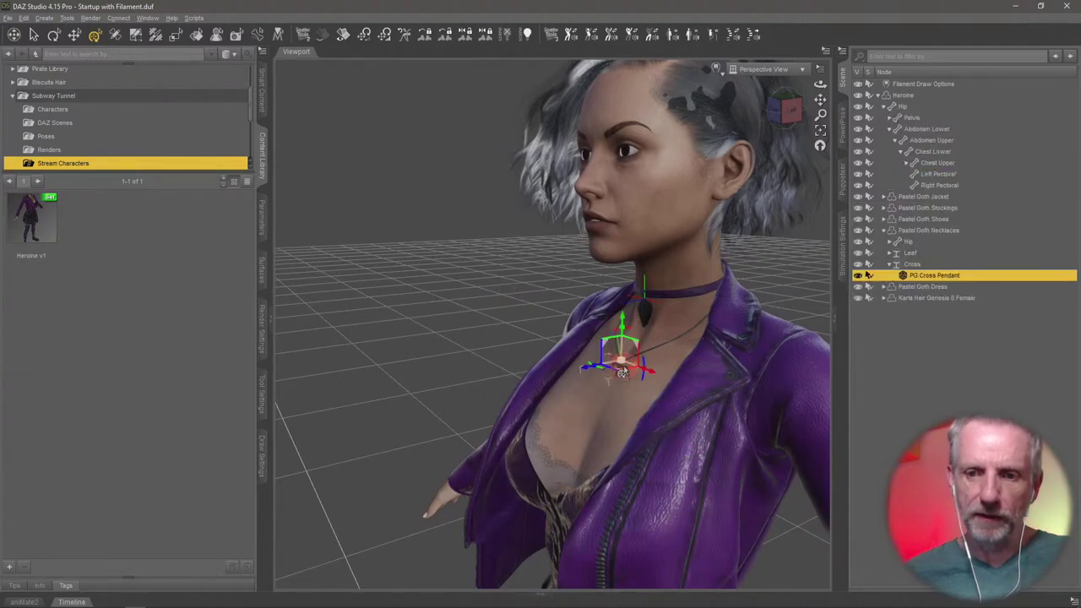
pyautogui.moveTo(623, 375)
pyautogui.mouseDown()
pyautogui.moveTo(583, 348)
pyautogui.moveTo(589, 339)
pyautogui.mouseUp()
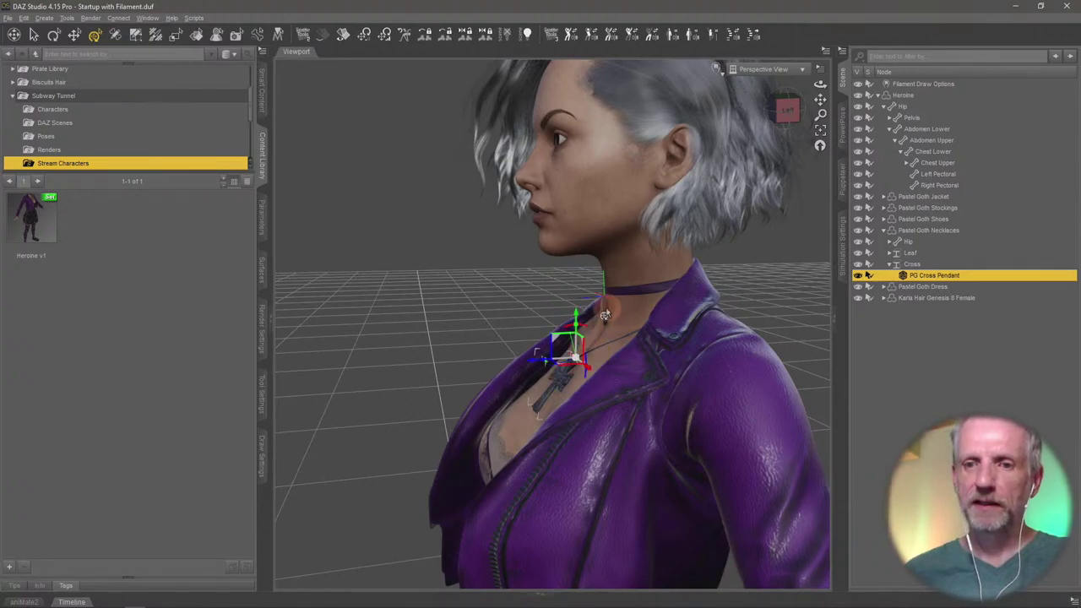
pyautogui.click(607, 309)
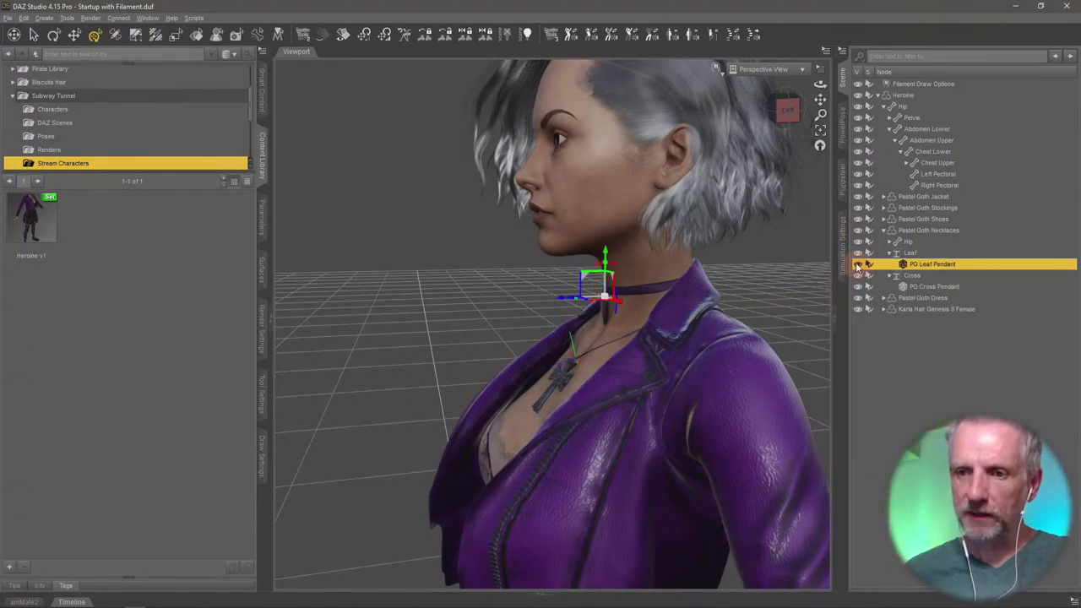
pyautogui.moveTo(629, 320); pyautogui.dragTo(605, 327)
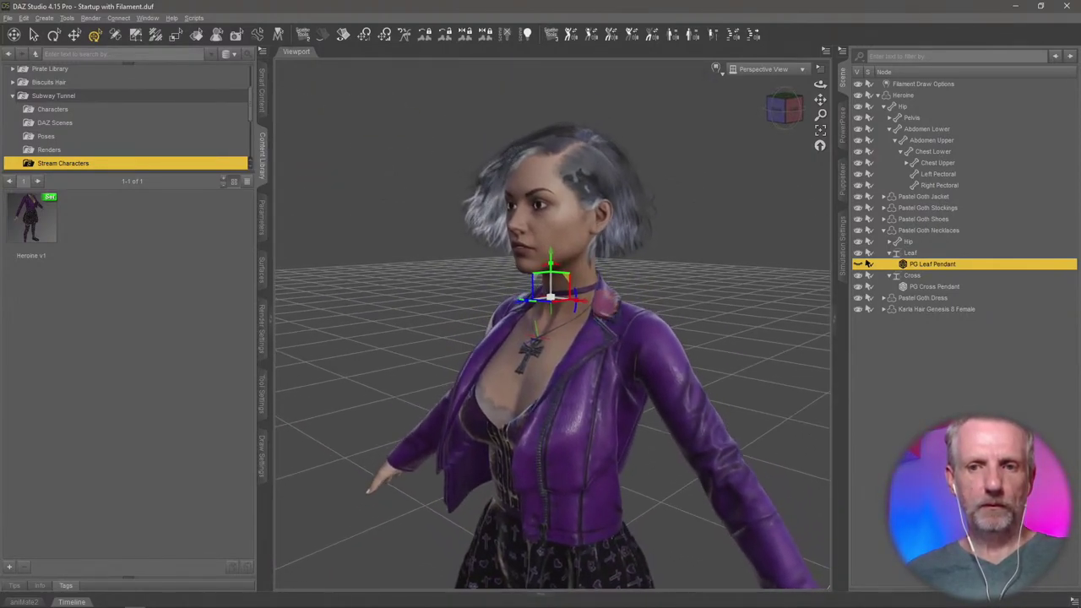
# - Save the updated character over the existing Heroine v1 scene subset, excluding Filament Draw Options
pyautogui.click(10, 567)
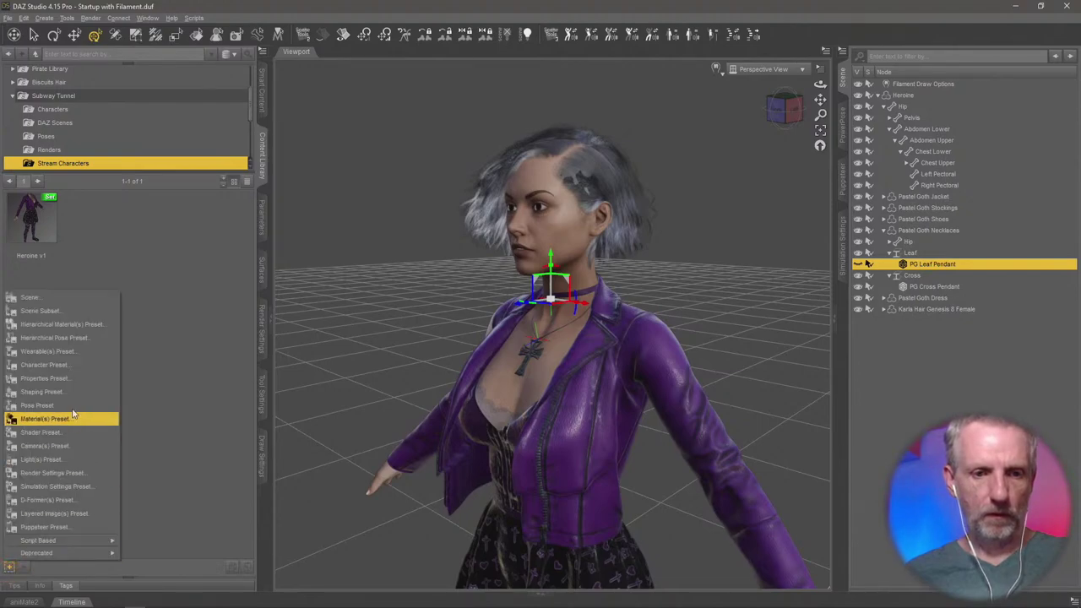
pyautogui.click(91, 319)
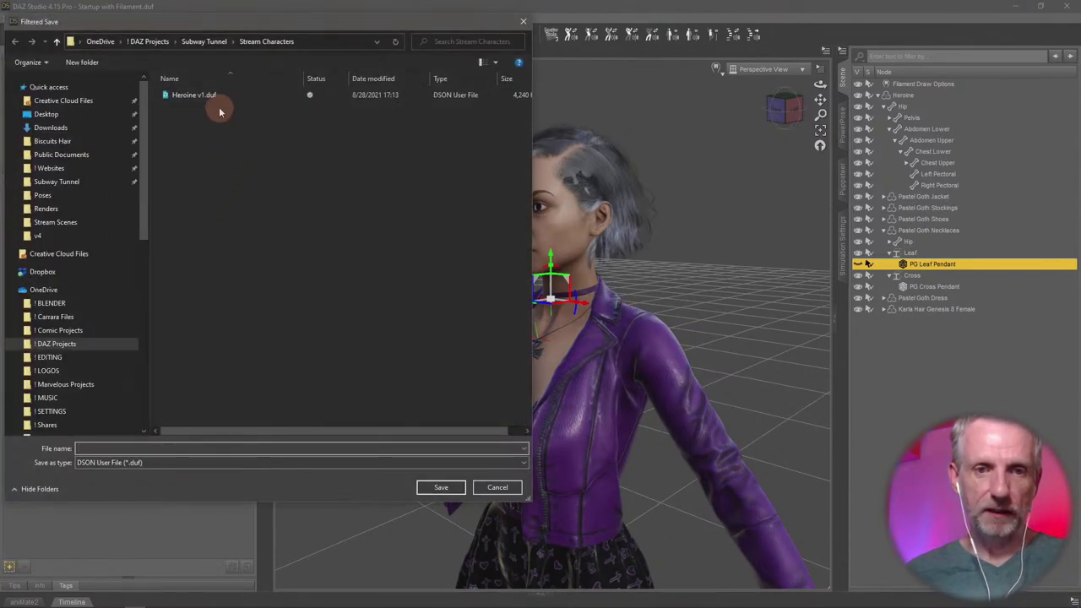
pyautogui.click(212, 97)
pyautogui.click(455, 494)
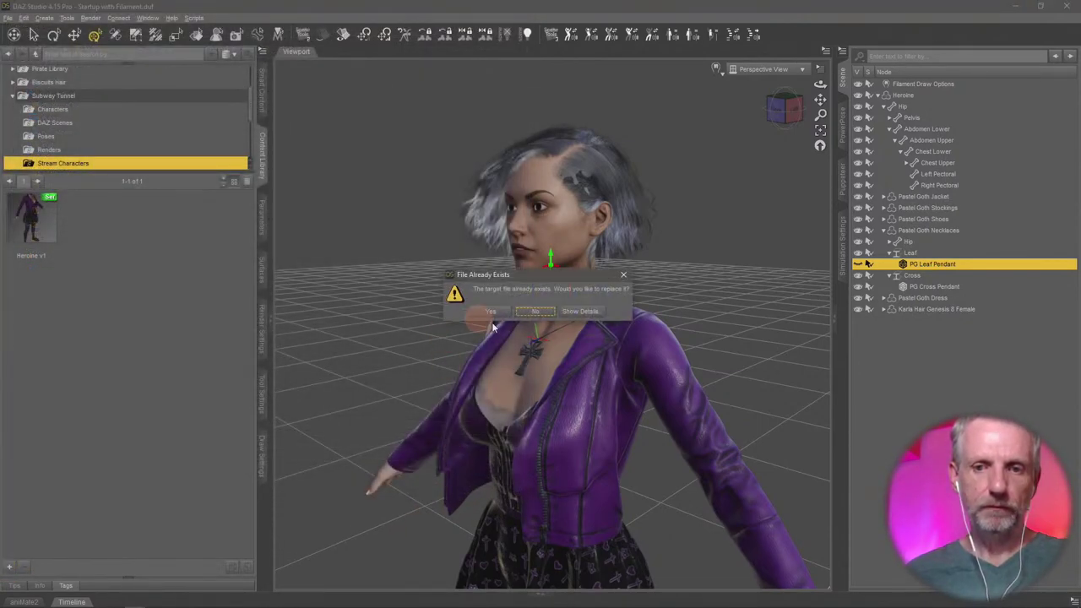
pyautogui.click(495, 310)
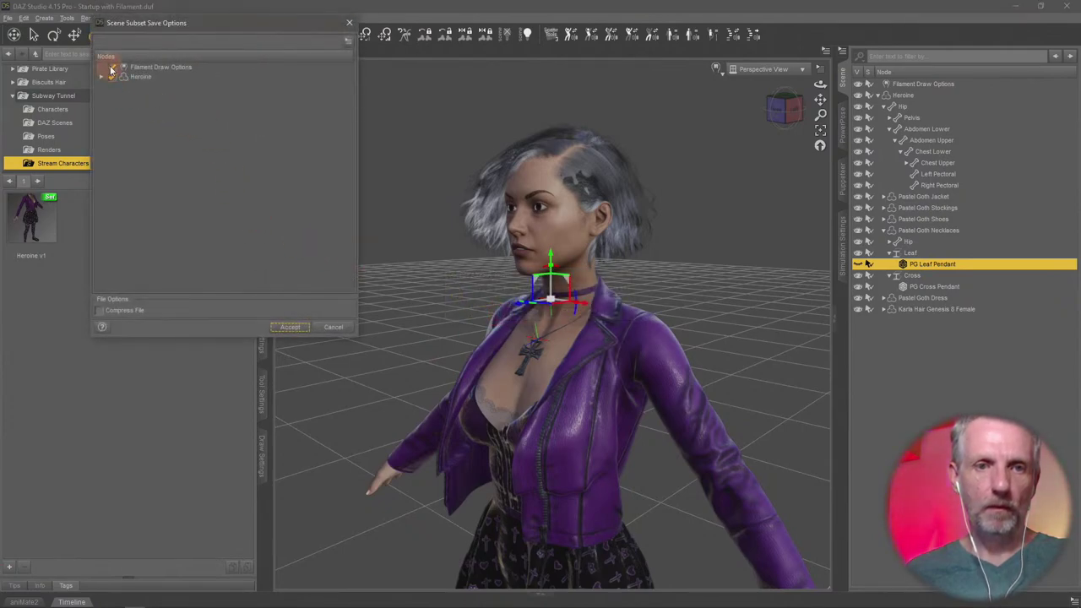
pyautogui.click(277, 329)
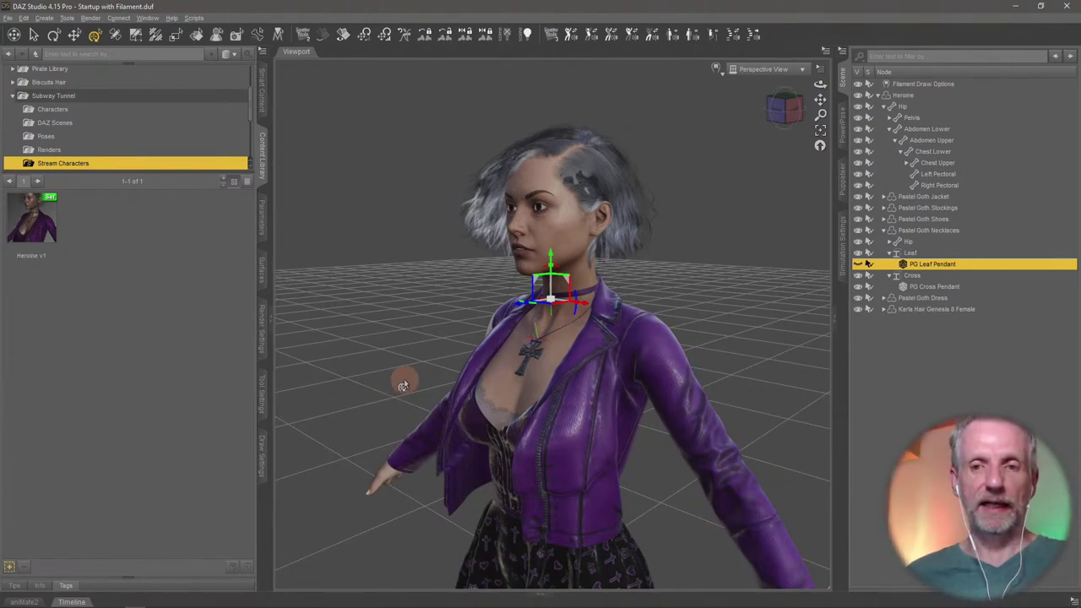
# - Select the whole Heroine figure and view the dressed character from the front
pyautogui.scroll(-5, 414, 396)
pyautogui.moveTo(423, 405)
pyautogui.keyDown('alt'); pyautogui.mouseDown()
pyautogui.moveTo(414, 393)
pyautogui.moveTo(430, 386)
pyautogui.mouseUp(); pyautogui.keyUp('alt')
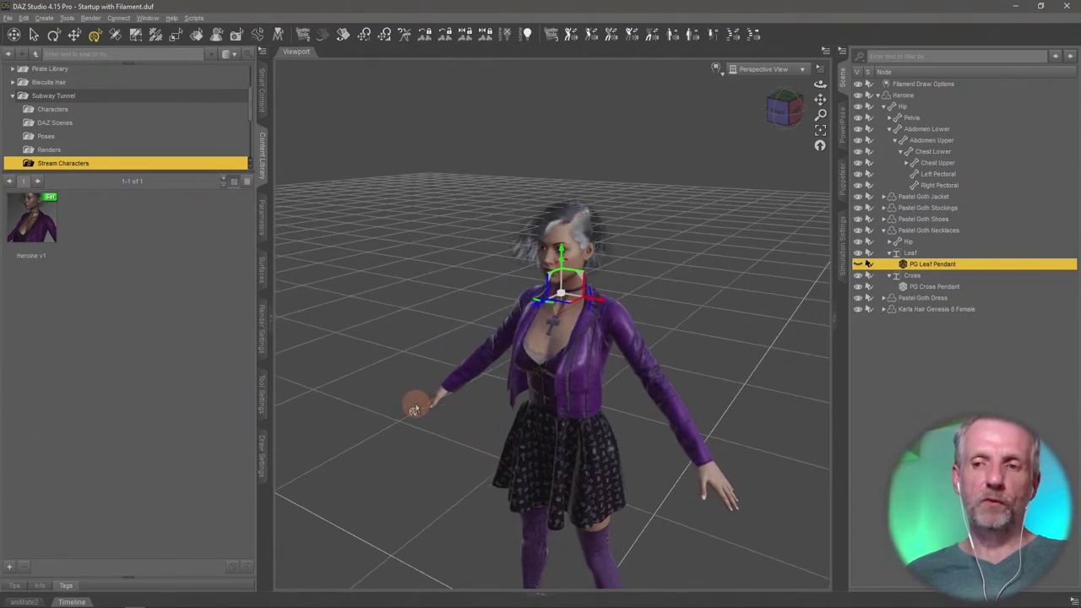
pyautogui.click(903, 95)
pyautogui.keyDown('alt'); pyautogui.moveTo(678, 250); pyautogui.dragTo(657, 246); pyautogui.keyUp('alt')
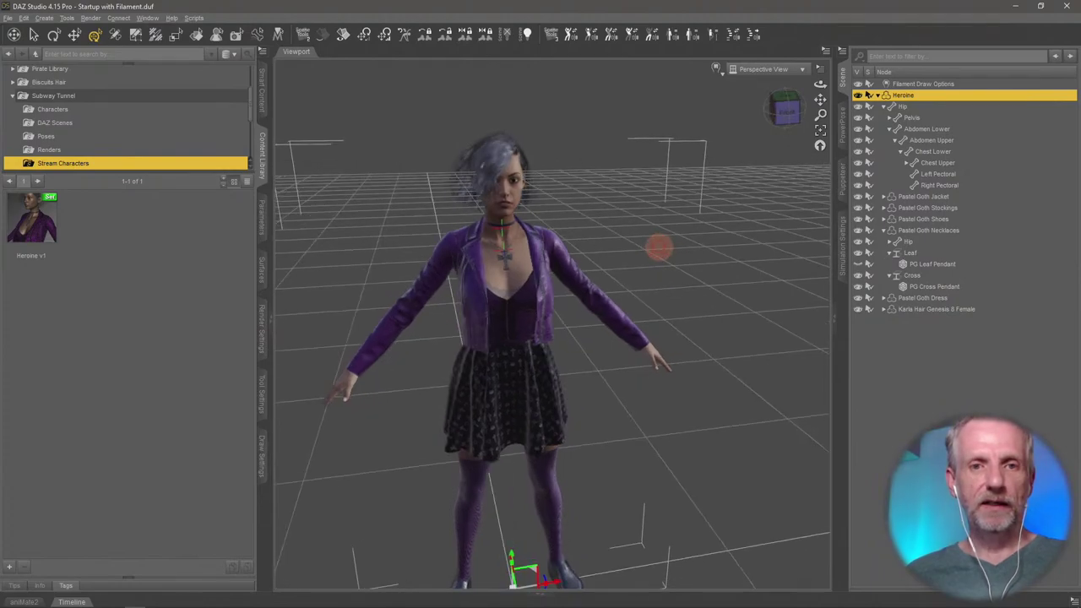
# - Open the CDI Subway Poses for Genesis 8.1 product and list its poses by function
pyautogui.click(262, 90)
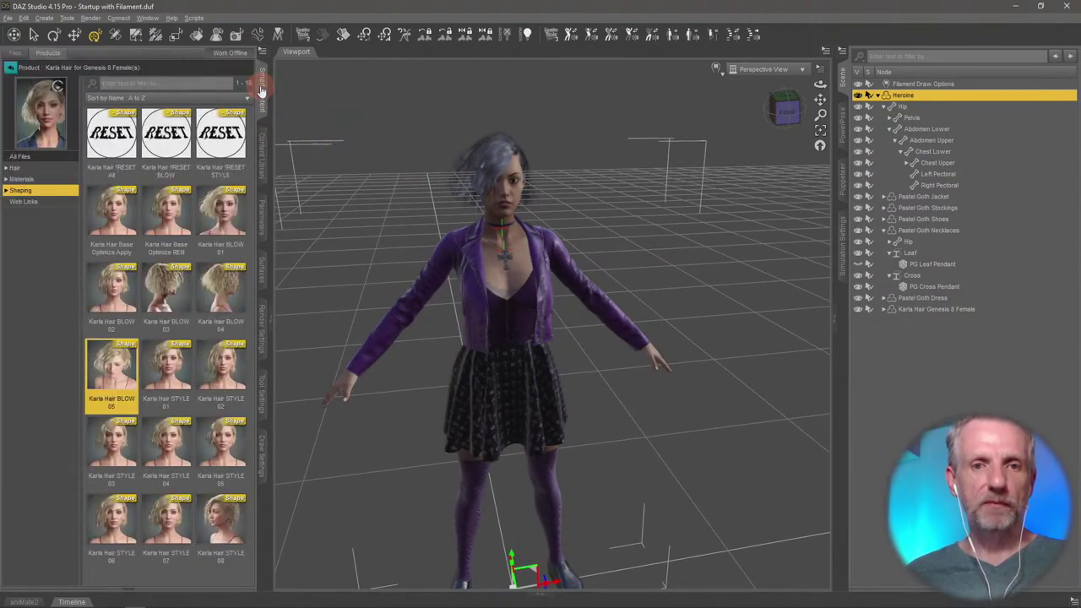
pyautogui.click(17, 71)
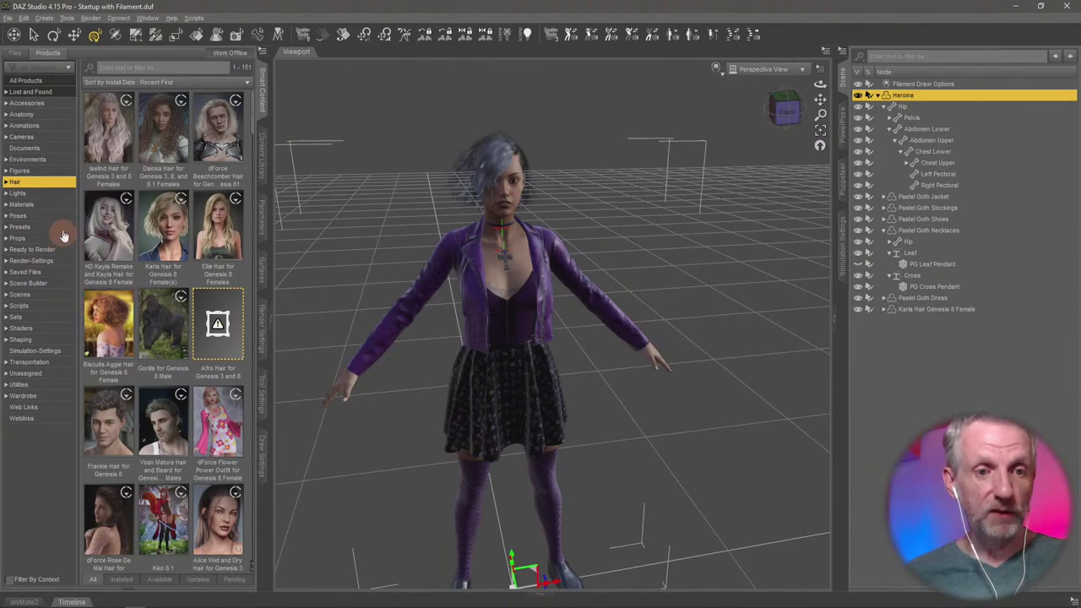
pyautogui.click(64, 217)
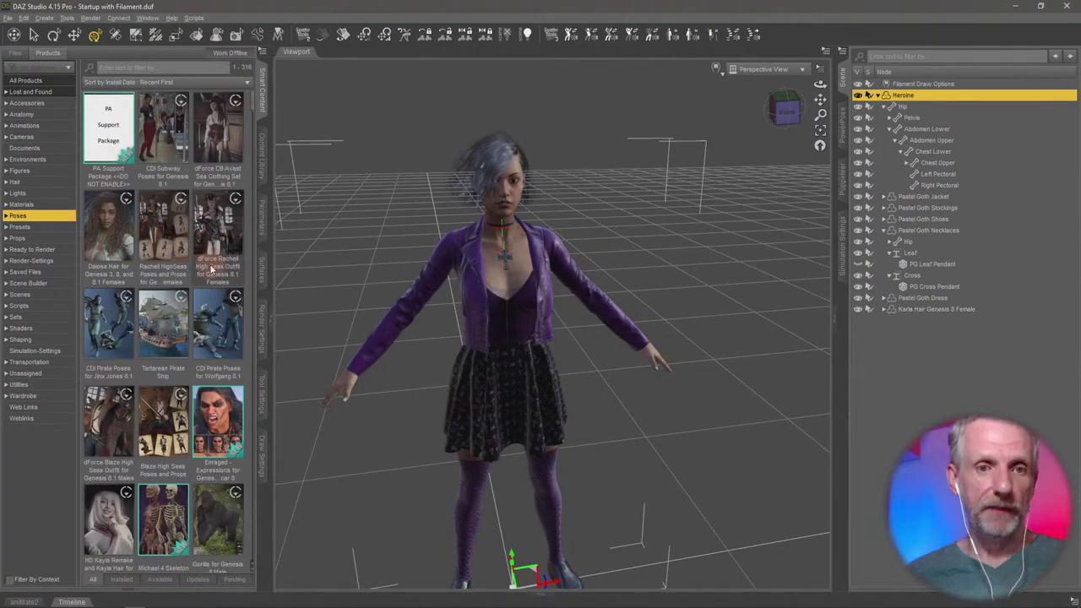
pyautogui.click(173, 135)
pyautogui.doubleClick(57, 169)
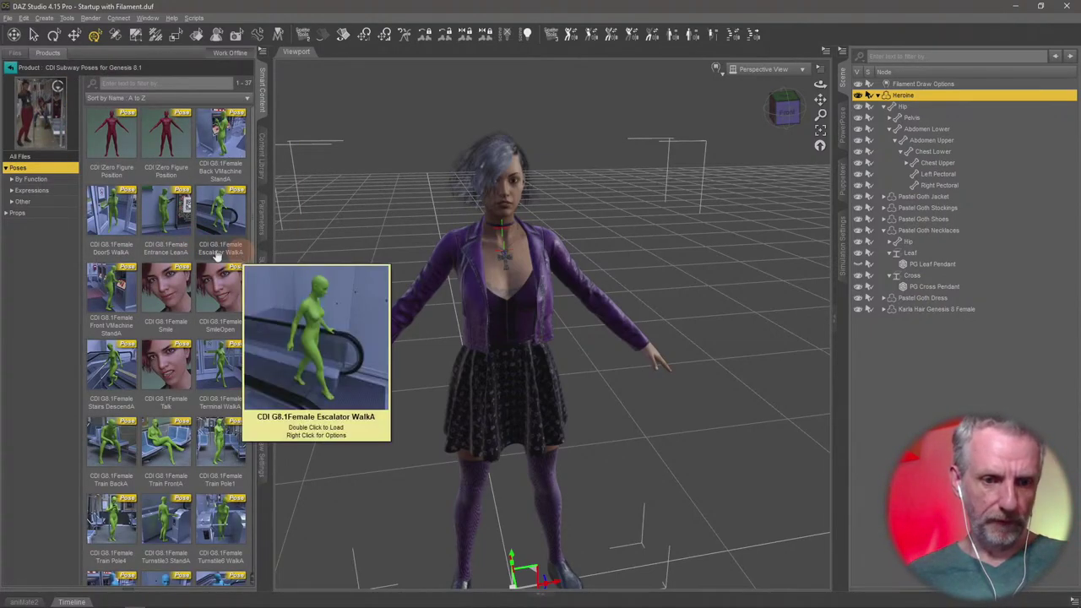
pyautogui.click(66, 181)
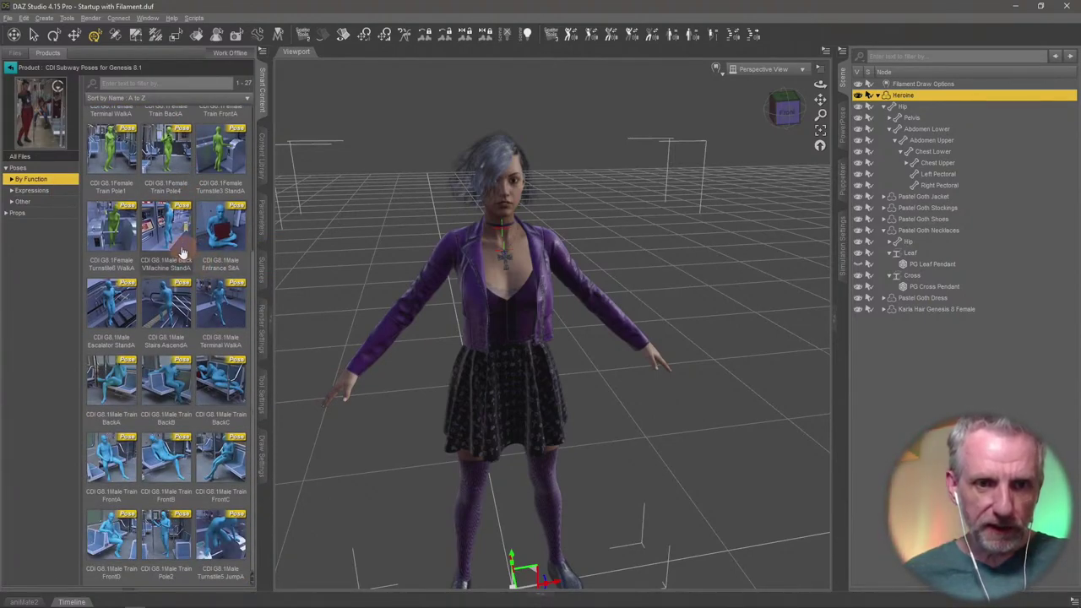
# - Try the CDI G8.1Female Train Pole1 pose on the Heroine without changing any load options, and undo it
pyautogui.click(126, 158)
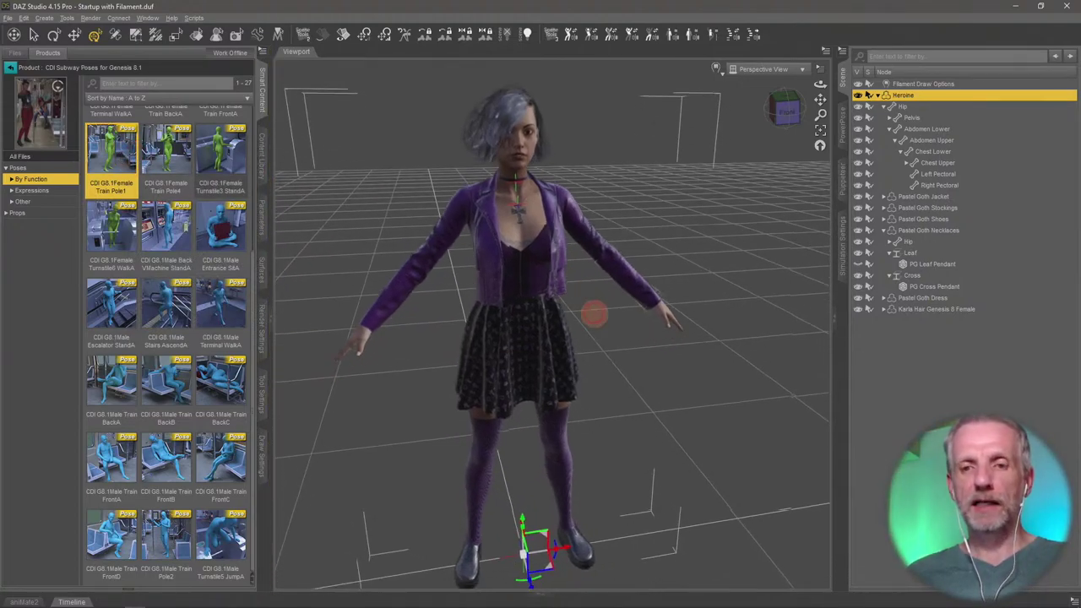
pyautogui.doubleClick(124, 160)
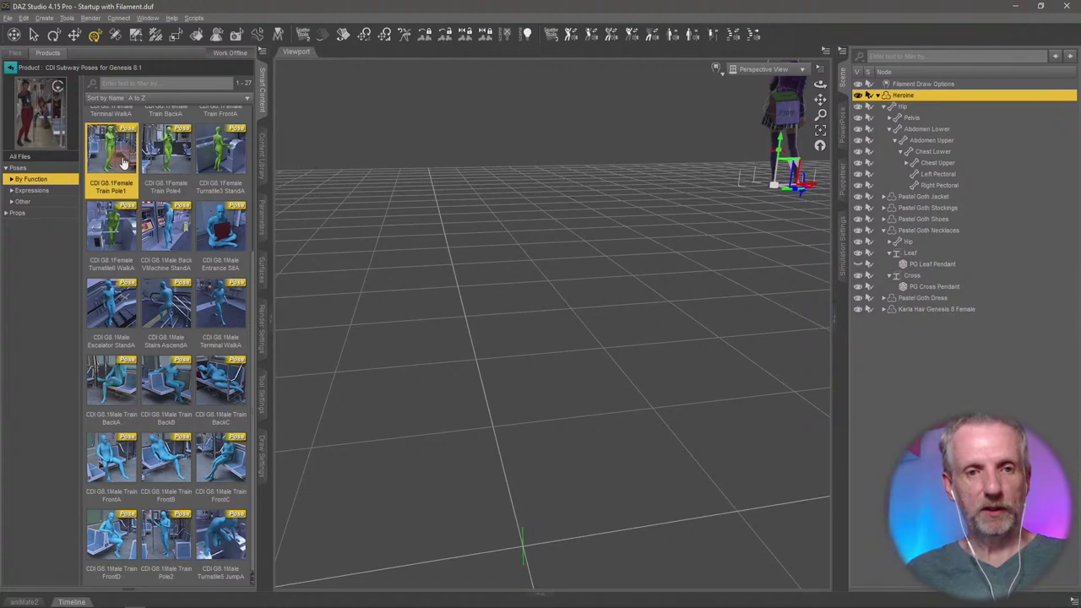
pyautogui.hotkey('ctrl', 'z')
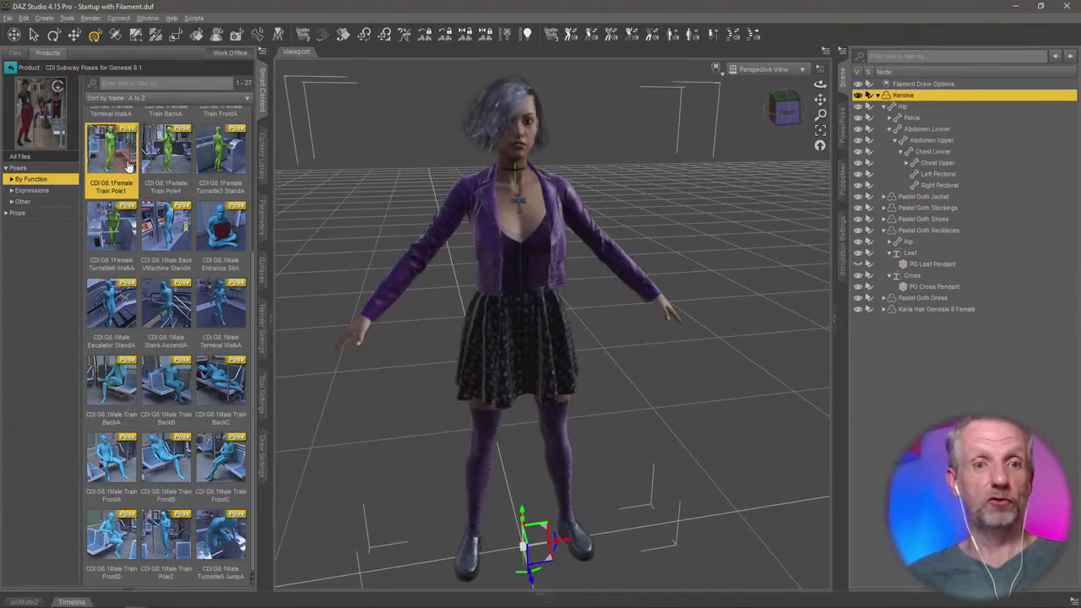
# - Apply the CDI G8.1Female Train Pole1 pose to the Heroine with rotation and scale included but all translation axes excluded
pyautogui.keyDown('ctrl'); pyautogui.doubleClick(129, 166); pyautogui.keyUp('ctrl')
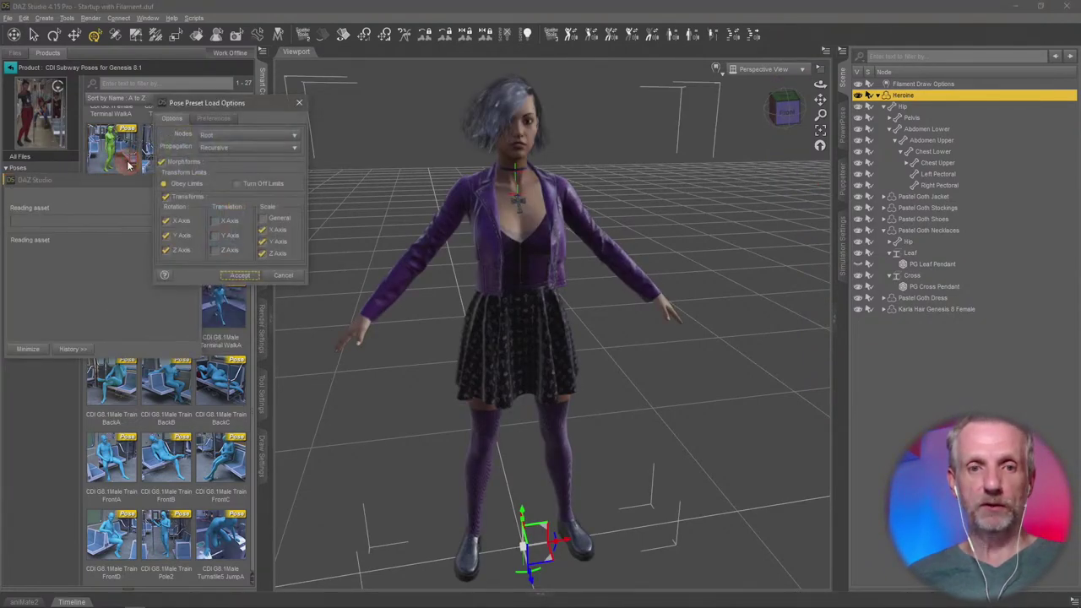
pyautogui.click(240, 276)
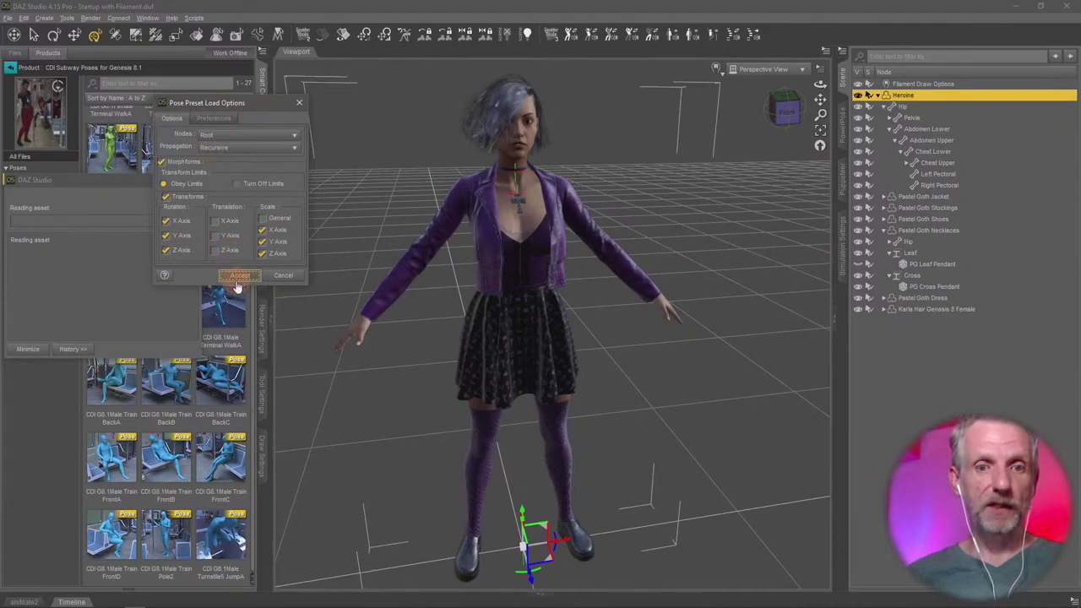
pyautogui.click(239, 276)
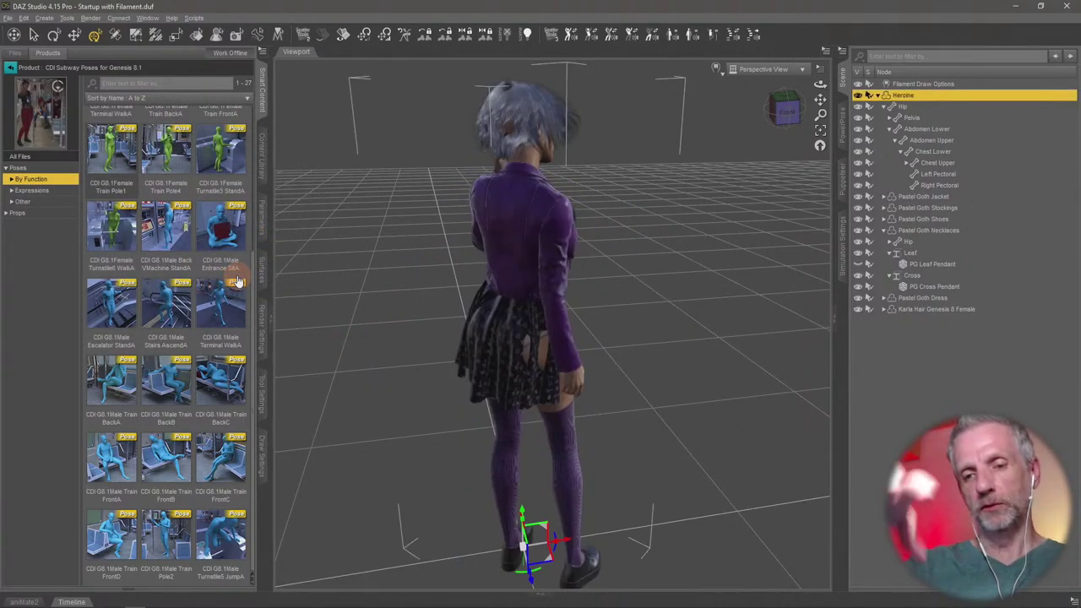
# - Inspect the posed Heroine from several angles and mirror her whole pose side to side and back
pyautogui.moveTo(506, 362)
pyautogui.keyDown('alt'); pyautogui.mouseDown()
pyautogui.moveTo(510, 385)
pyautogui.moveTo(506, 361)
pyautogui.mouseUp(); pyautogui.keyUp('alt')
pyautogui.keyDown('alt'); pyautogui.moveTo(509, 356); pyautogui.dragTo(532, 364); pyautogui.keyUp('alt')
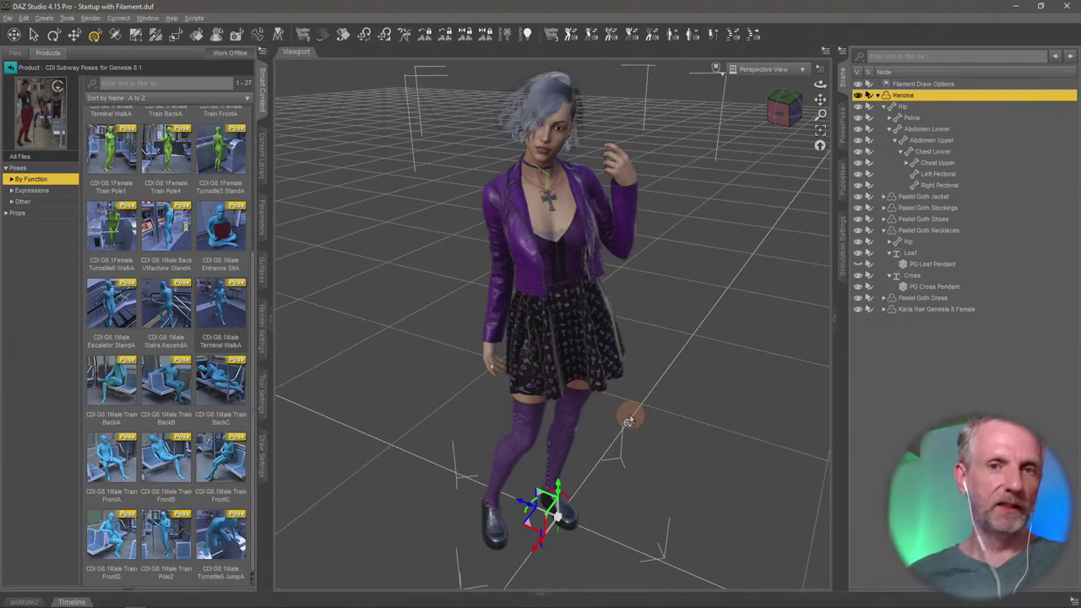
pyautogui.keyDown('alt'); pyautogui.moveTo(605, 396); pyautogui.dragTo(603, 396); pyautogui.keyUp('alt')
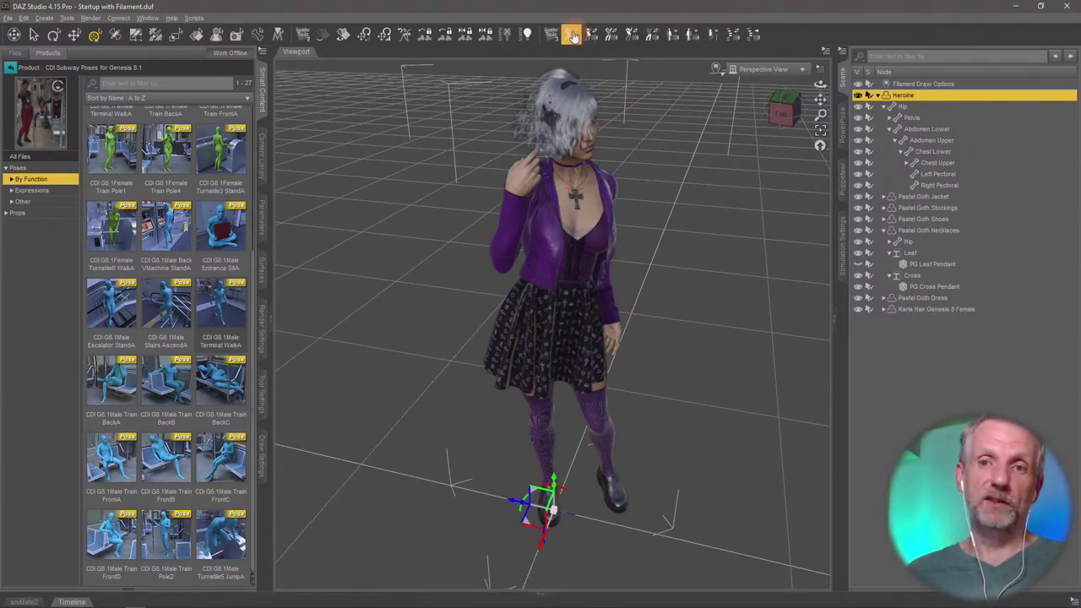
pyautogui.click(572, 36)
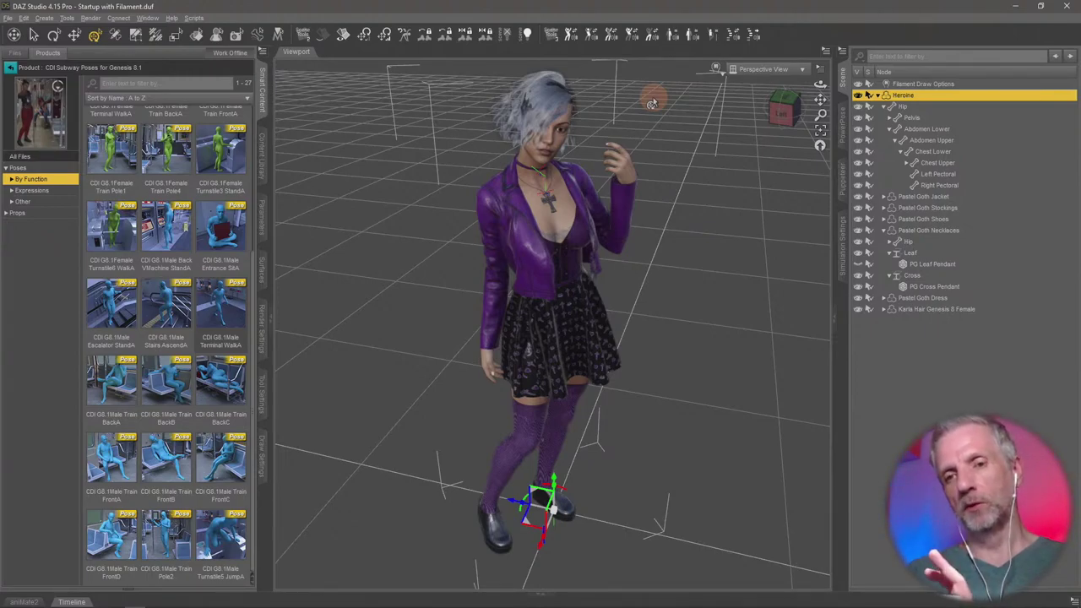
# - Frame the posed Heroine's upper body and save her as the scene subset Heroine Posed in the Stream Characters folder
pyautogui.keyDown('alt'); pyautogui.moveTo(659, 289); pyautogui.dragTo(649, 297); pyautogui.keyUp('alt')
pyautogui.scroll(-5, 657, 292)
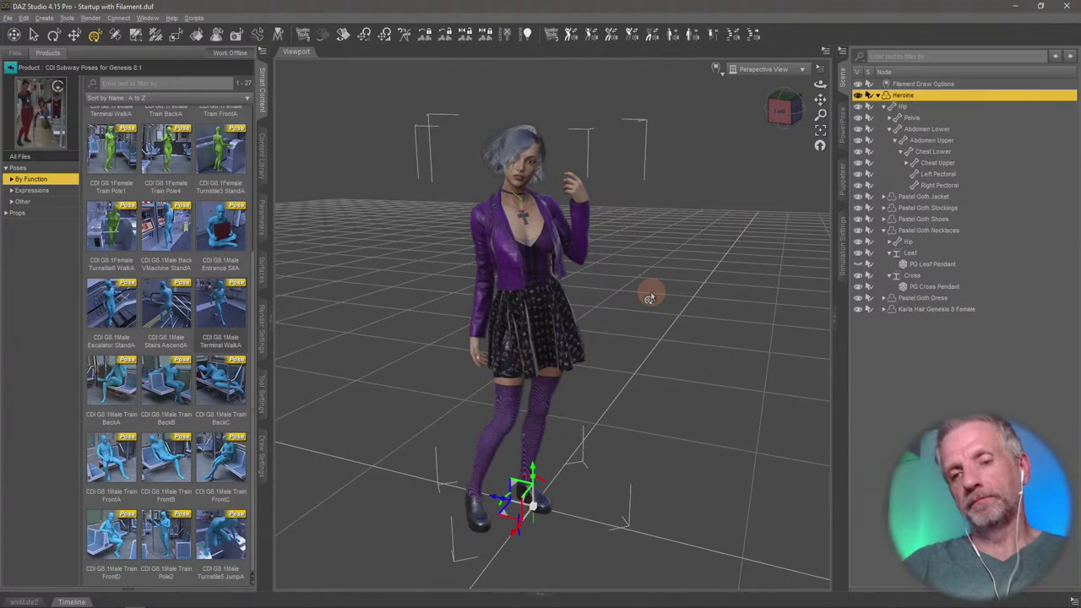
pyautogui.keyDown('alt'); pyautogui.moveTo(631, 283); pyautogui.dragTo(630, 284); pyautogui.keyUp('alt')
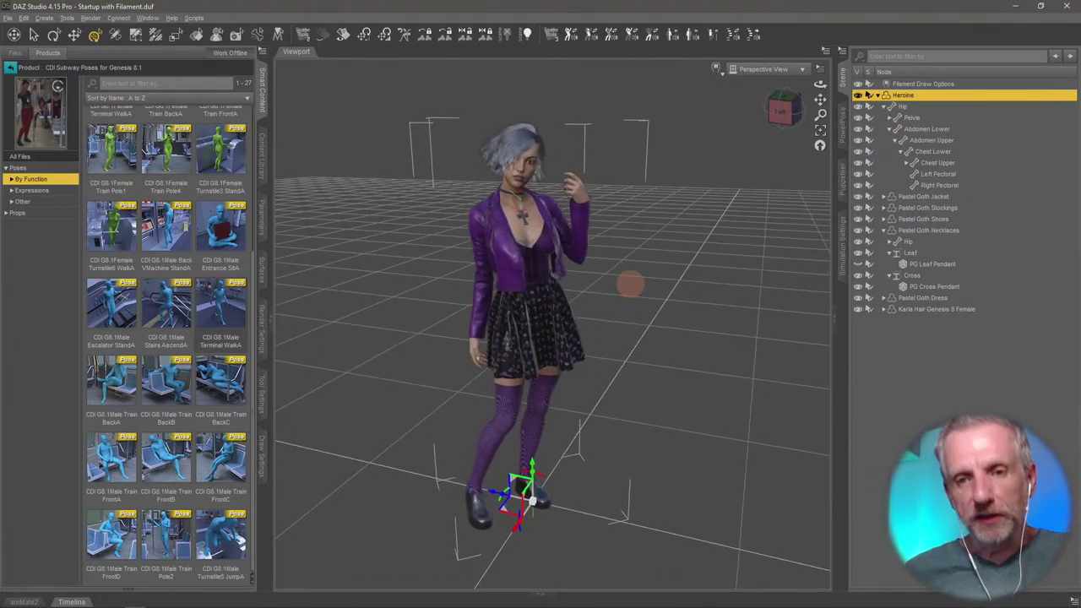
pyautogui.scroll(5, 630, 284)
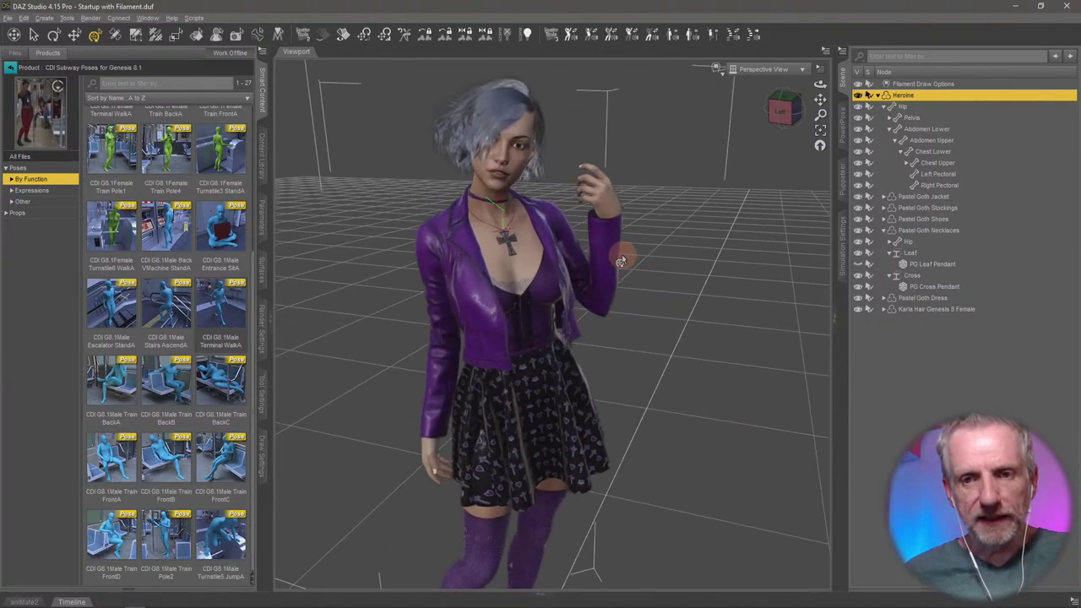
pyautogui.scroll(4, 621, 259)
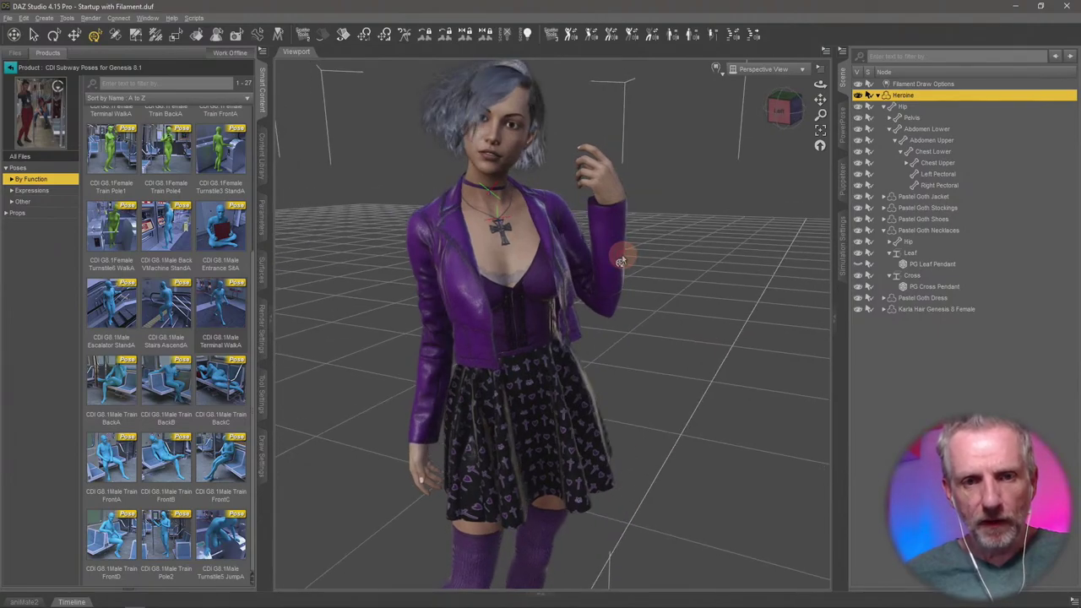
pyautogui.click(261, 159)
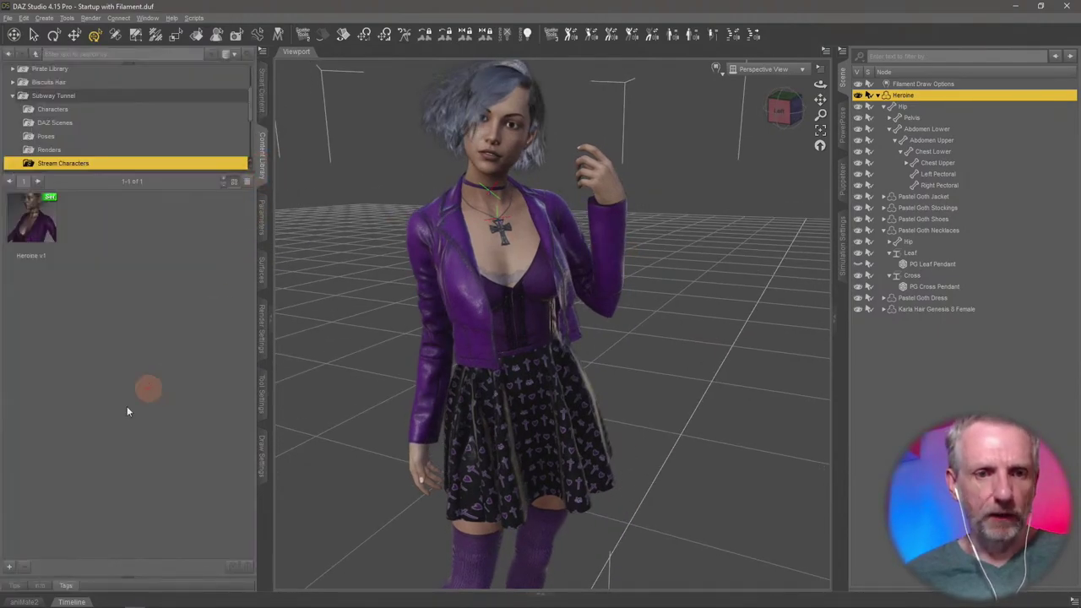
pyautogui.click(12, 569)
pyautogui.click(76, 311)
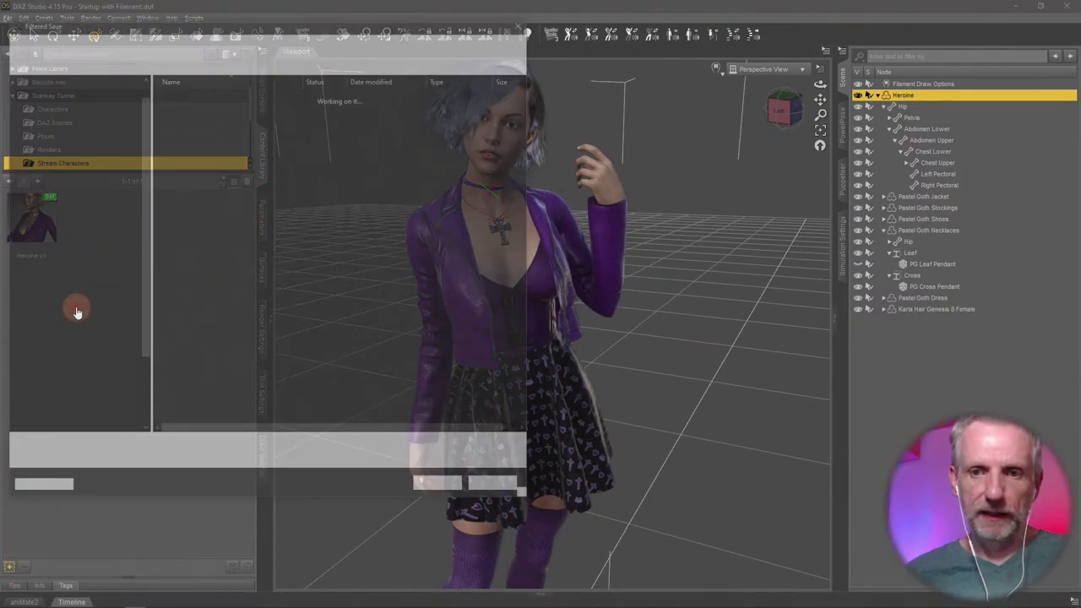
pyautogui.write('He')
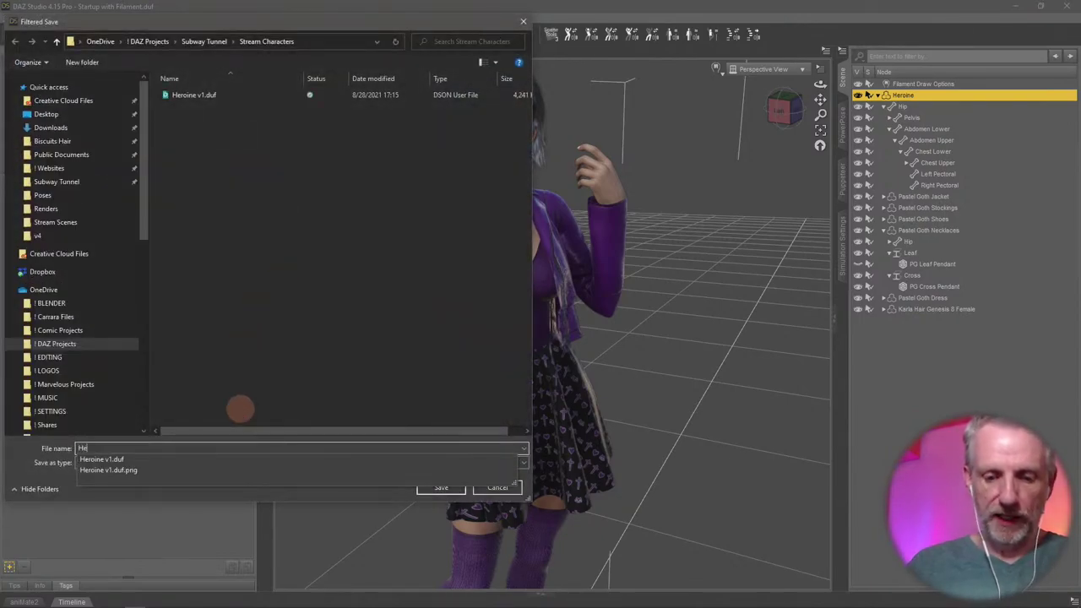
pyautogui.write('roinev2')
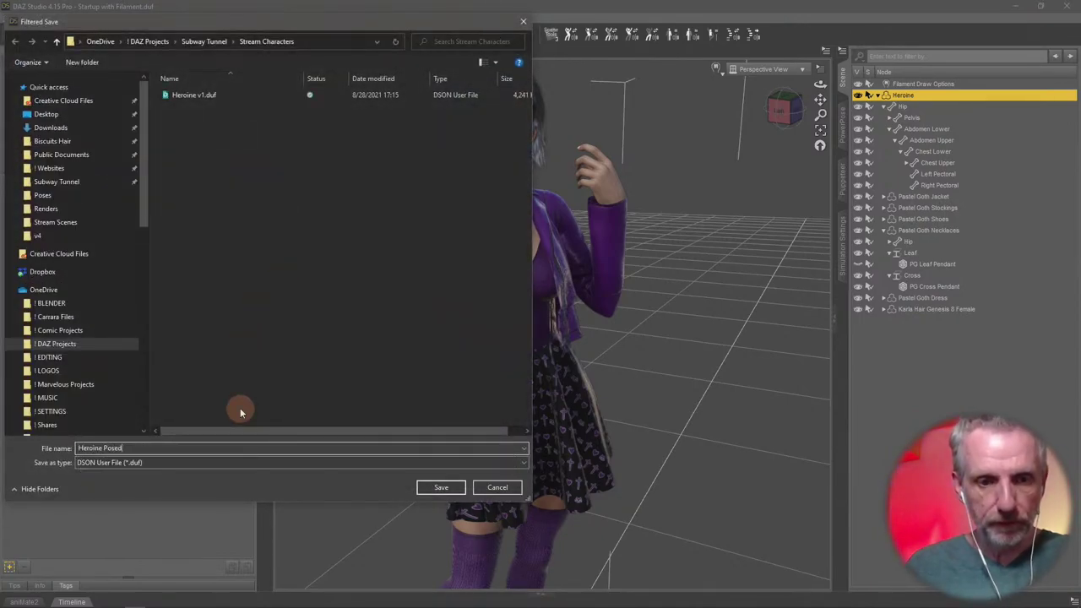
pyautogui.press('Return')
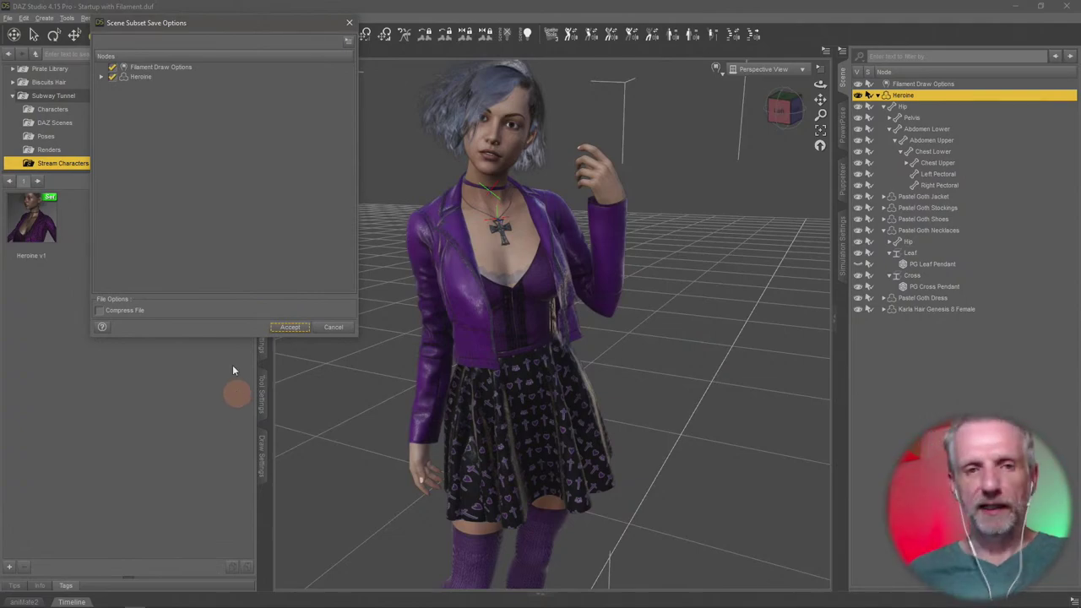
pyautogui.click(297, 326)
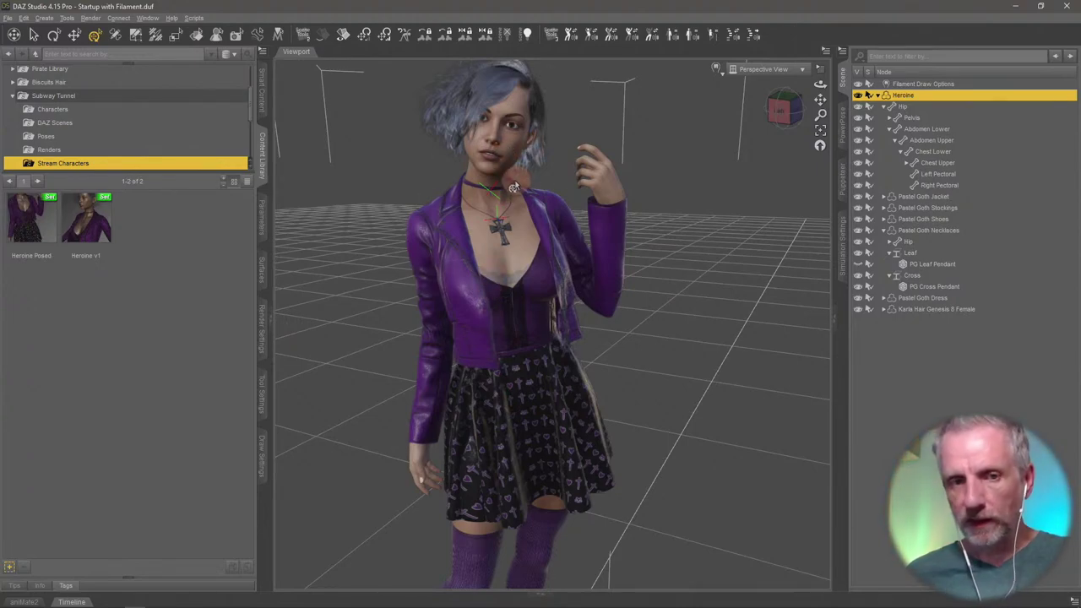
# - Load the Genesis 8 Face Controls onto the Heroine from the Genesis 3 & 8 Face Controls anatomy product
pyautogui.scroll(5, 504, 232)
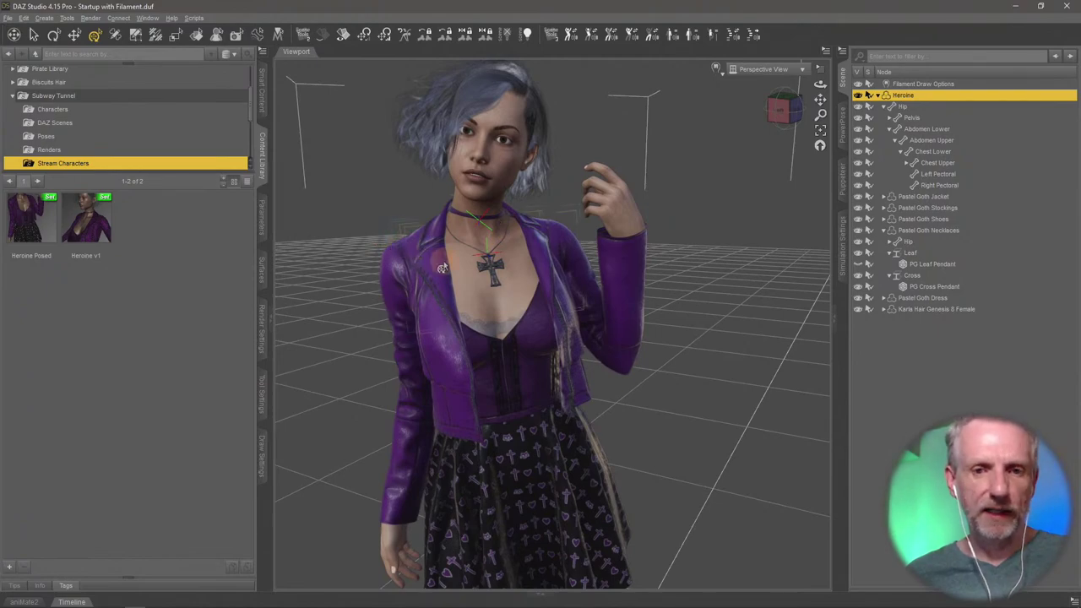
pyautogui.scroll(3, 444, 270)
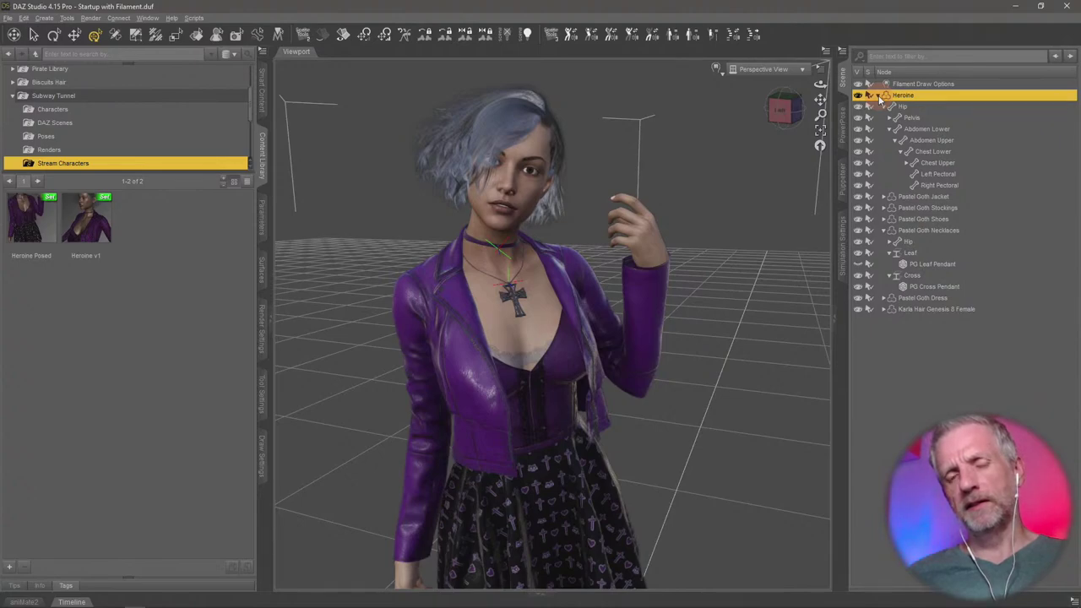
pyautogui.click(267, 103)
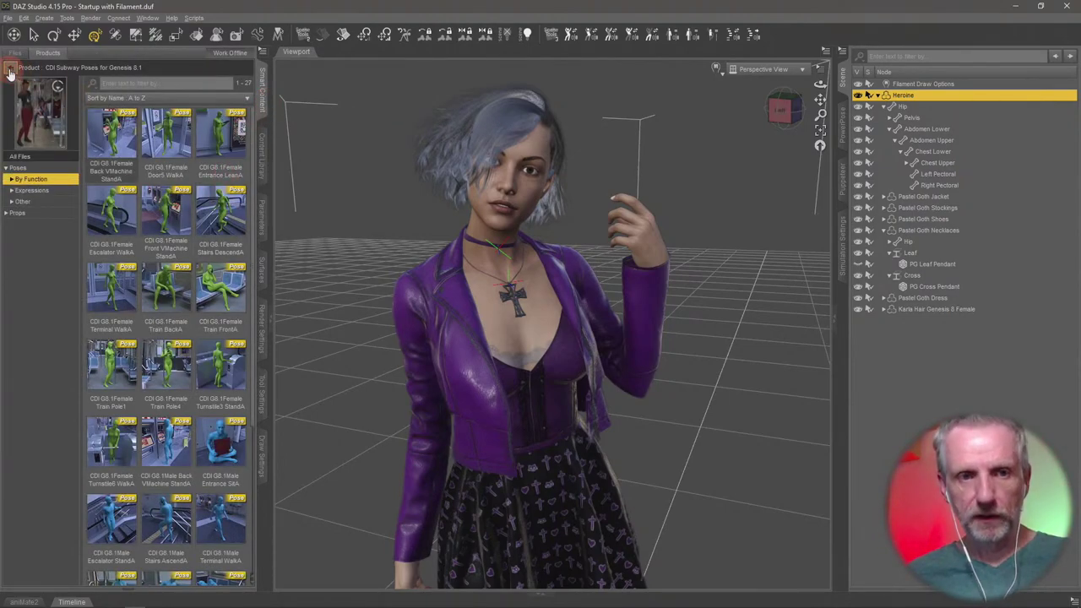
pyautogui.click(47, 53)
pyautogui.click(51, 117)
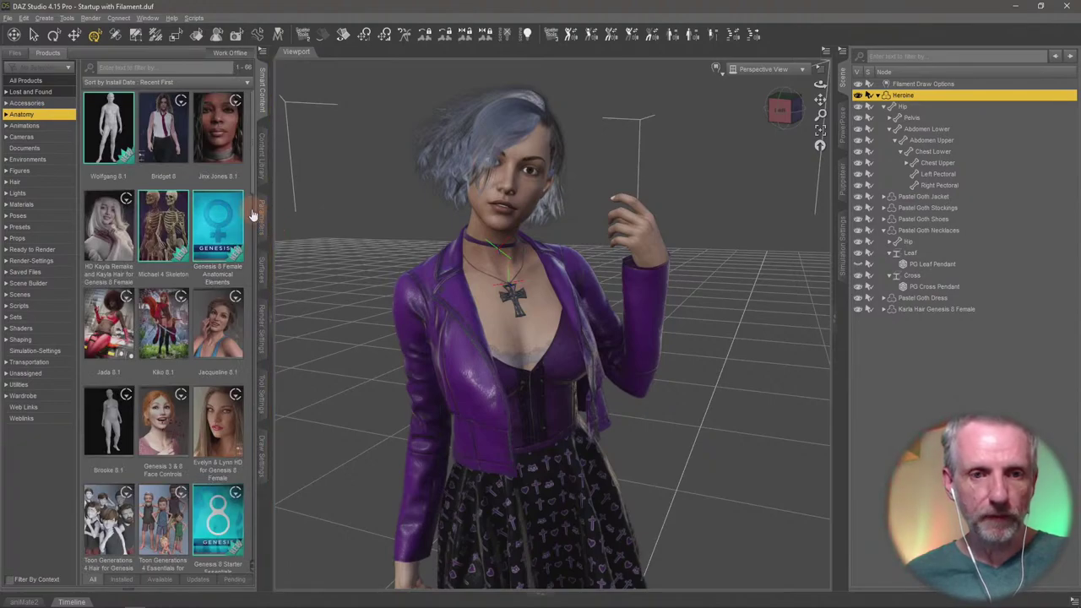
pyautogui.click(165, 435)
pyautogui.doubleClick(221, 144)
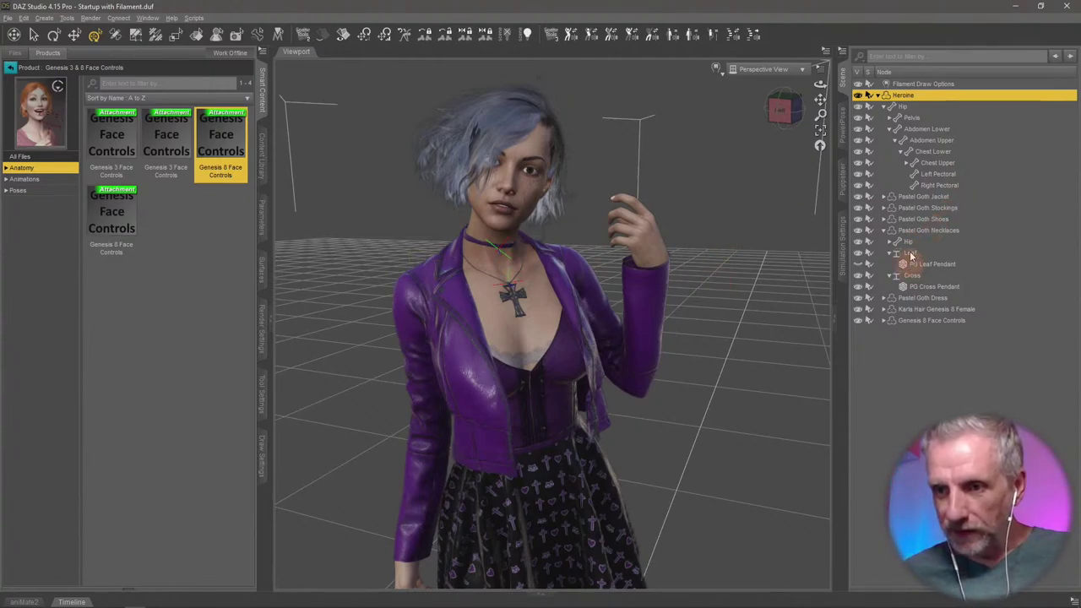
# - Select the Genesis 8 Face Controls, view them close up at the Heroine's face, and hide them
pyautogui.click(941, 320)
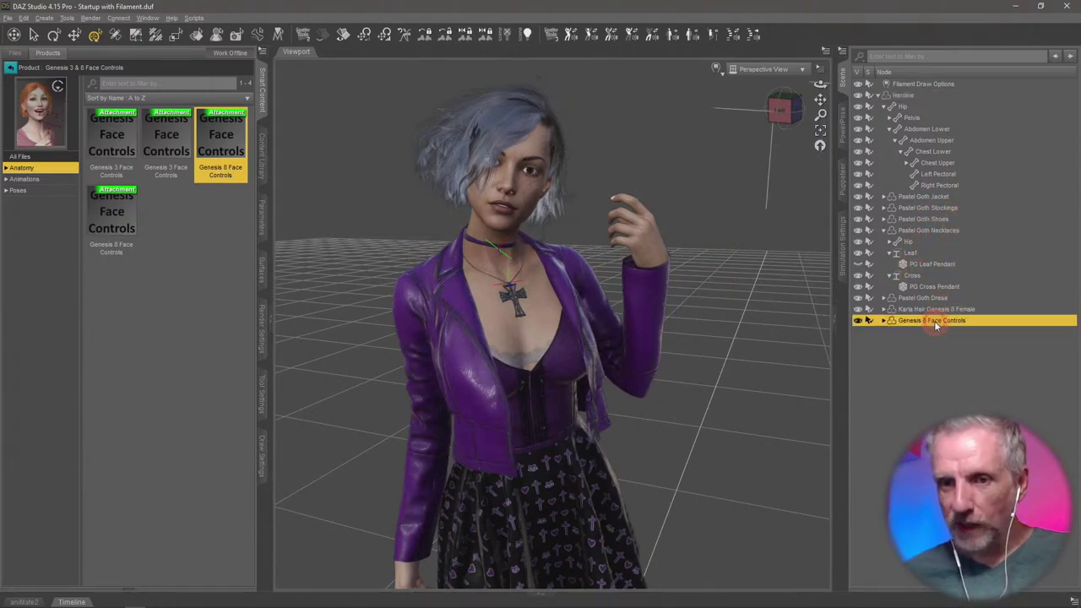
pyautogui.scroll(6, 495, 236)
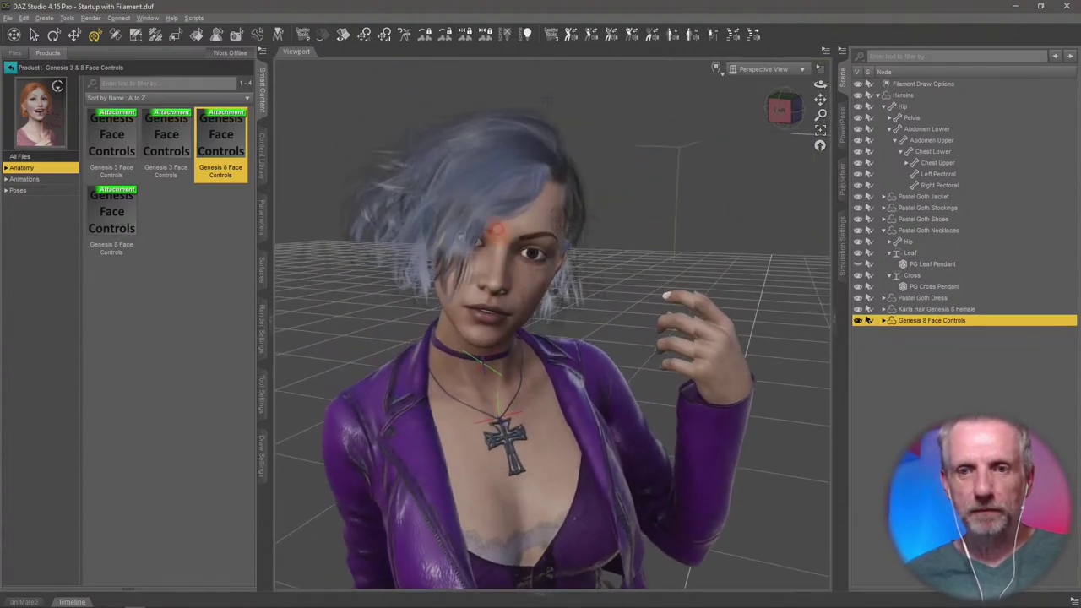
pyautogui.scroll(2, 495, 235)
pyautogui.keyDown('alt'); pyautogui.moveTo(495, 235); pyautogui.dragTo(499, 238); pyautogui.keyUp('alt')
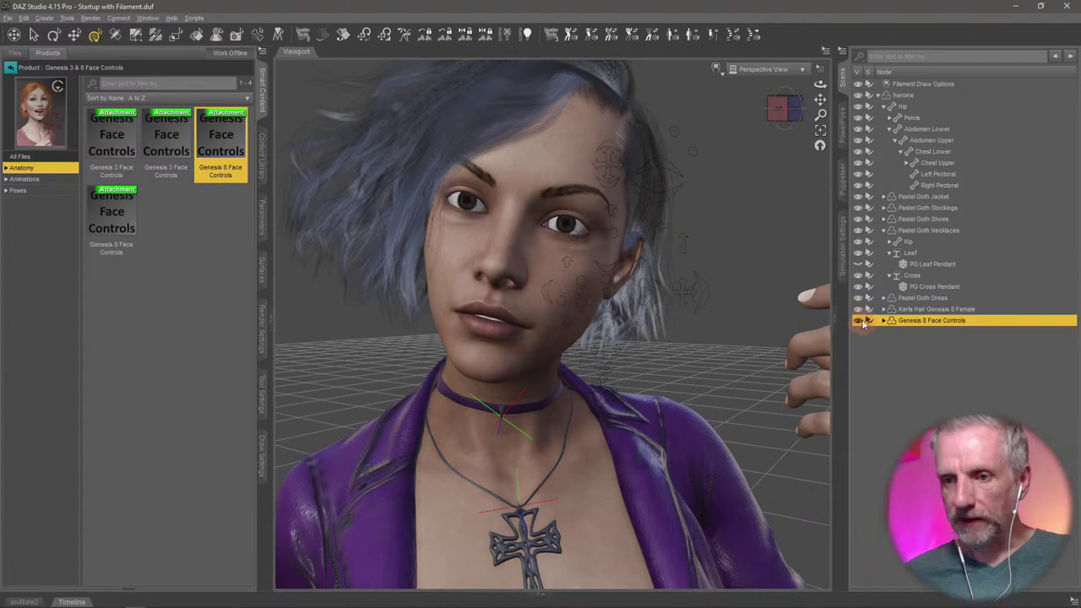
pyautogui.click(858, 321)
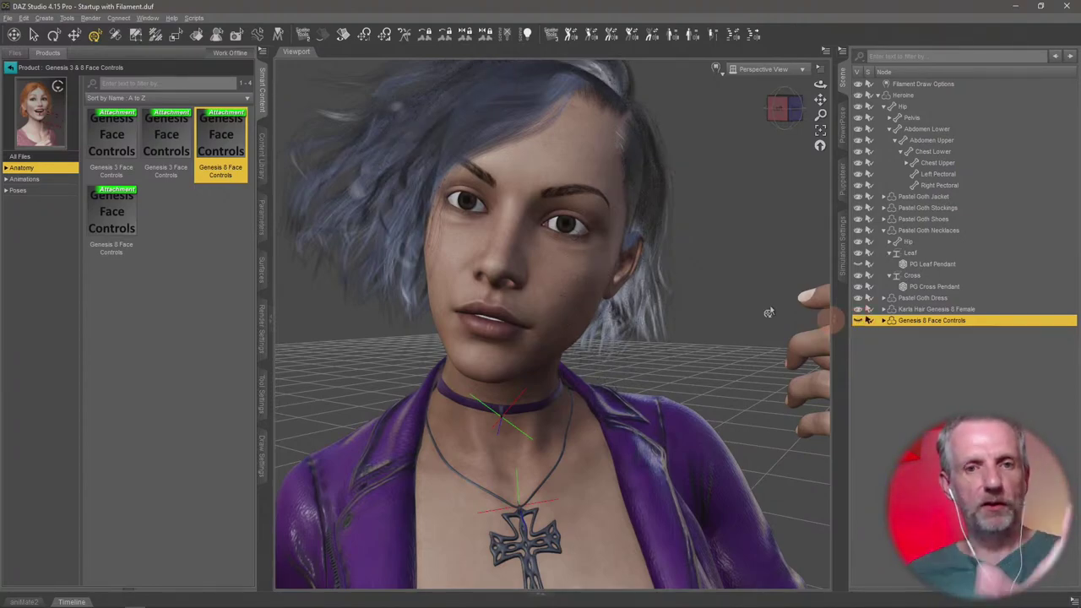
# - Filter the Genesis 3 & 8 Face Controls poses by G8F and store the current expression as the first Puppeteer point
pyautogui.click(42, 193)
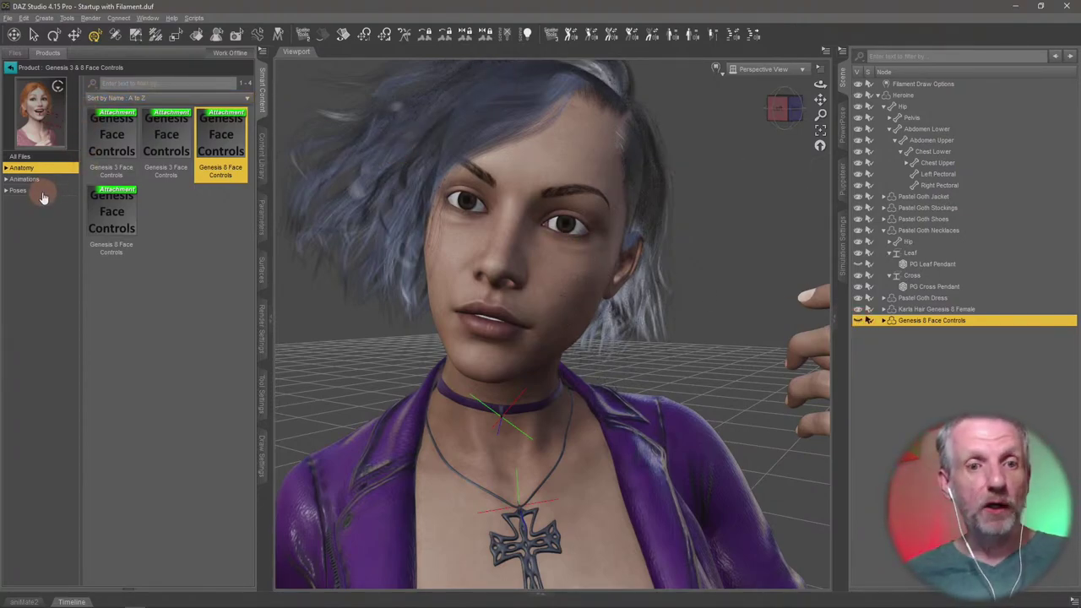
pyautogui.click(194, 82)
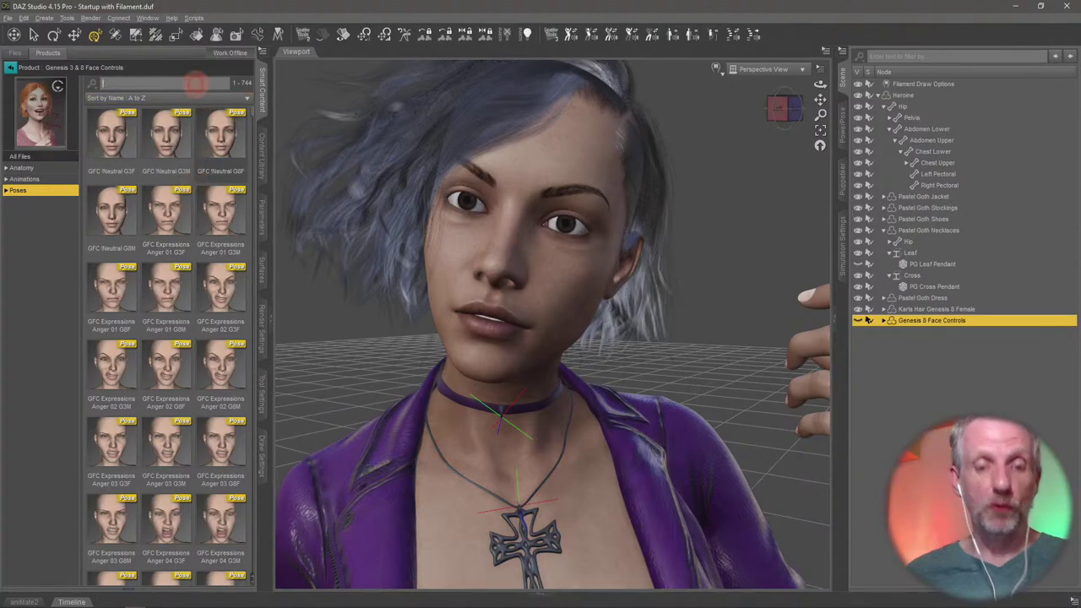
pyautogui.write('G8F')
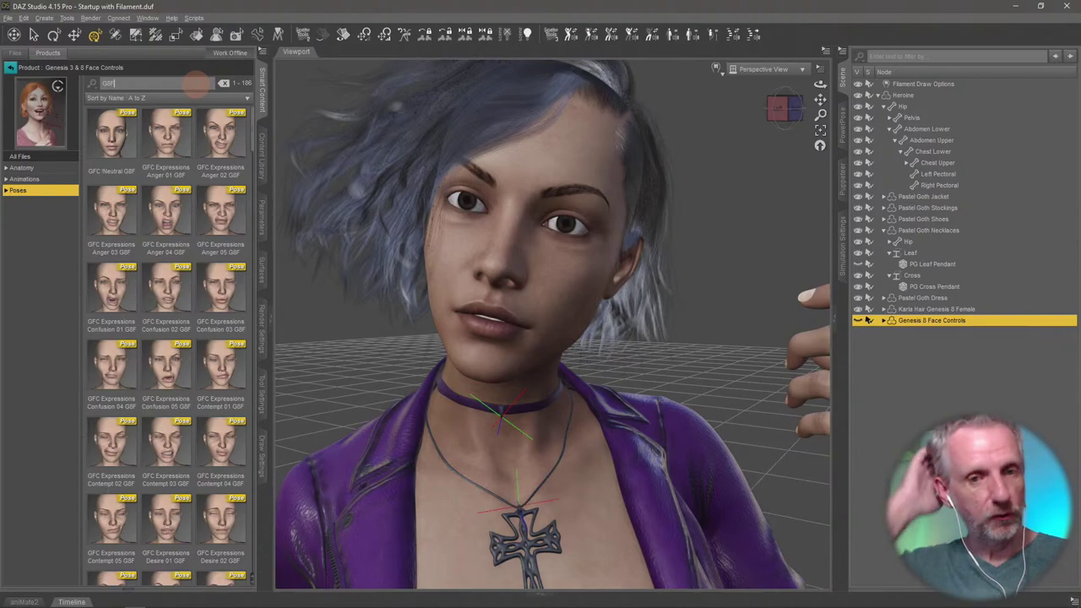
pyautogui.click(843, 184)
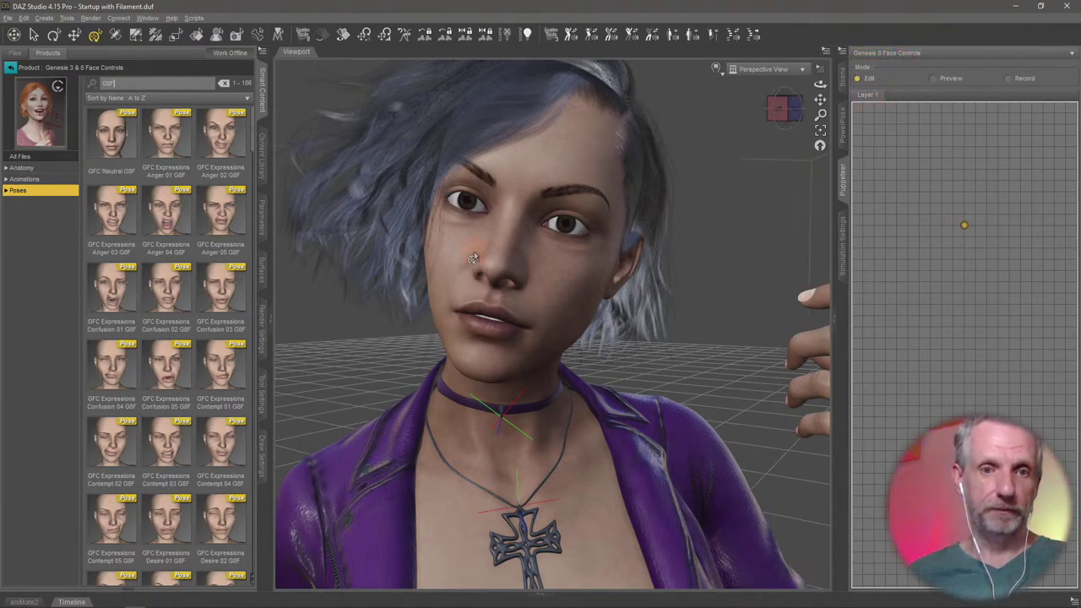
# - Apply GFC Expressions Disgust 03 G8F to the Face Controls and store it as a Puppeteer point above the first one
pyautogui.moveTo(212, 271)
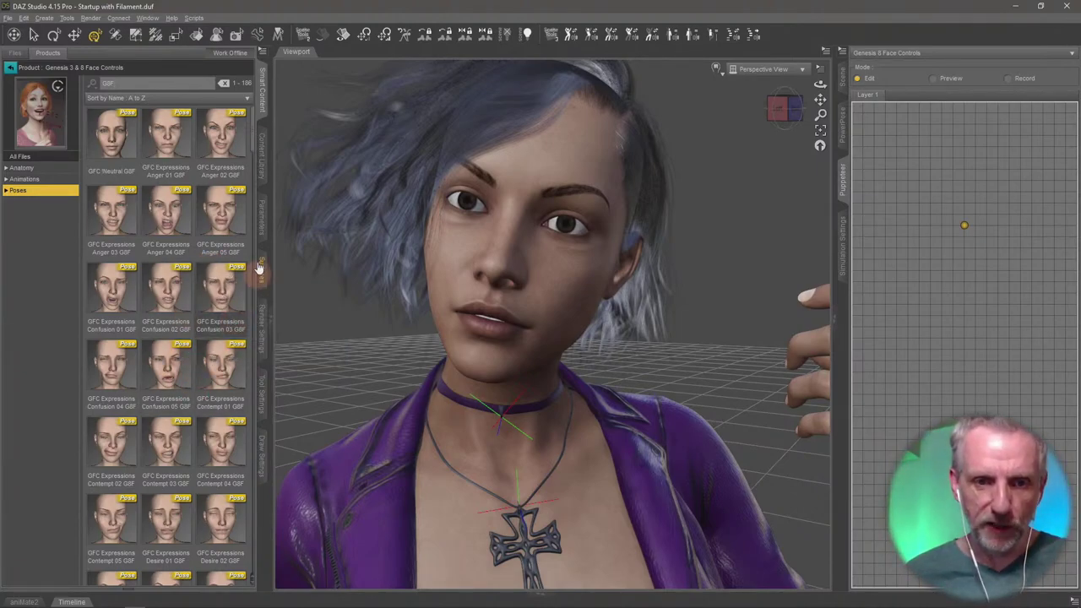
pyautogui.moveTo(247, 274)
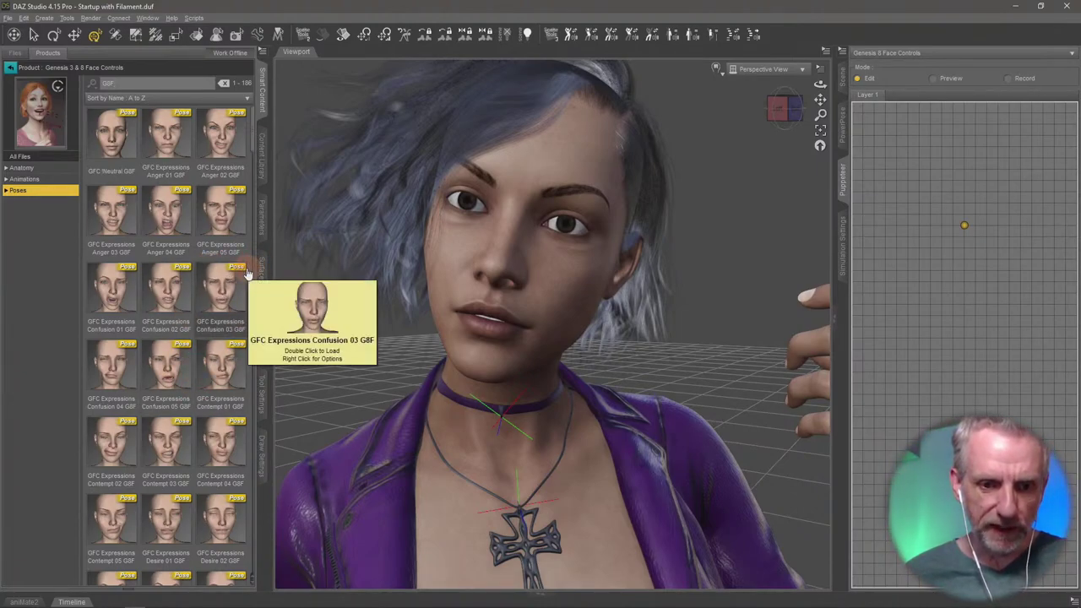
pyautogui.scroll(-3, 241, 319)
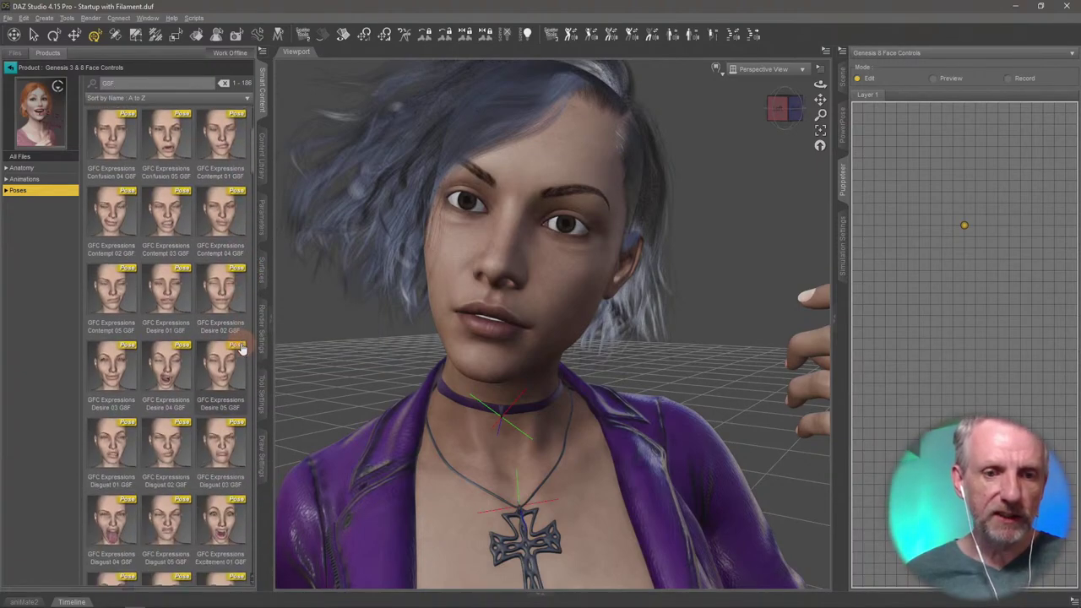
pyautogui.scroll(-3, 251, 320)
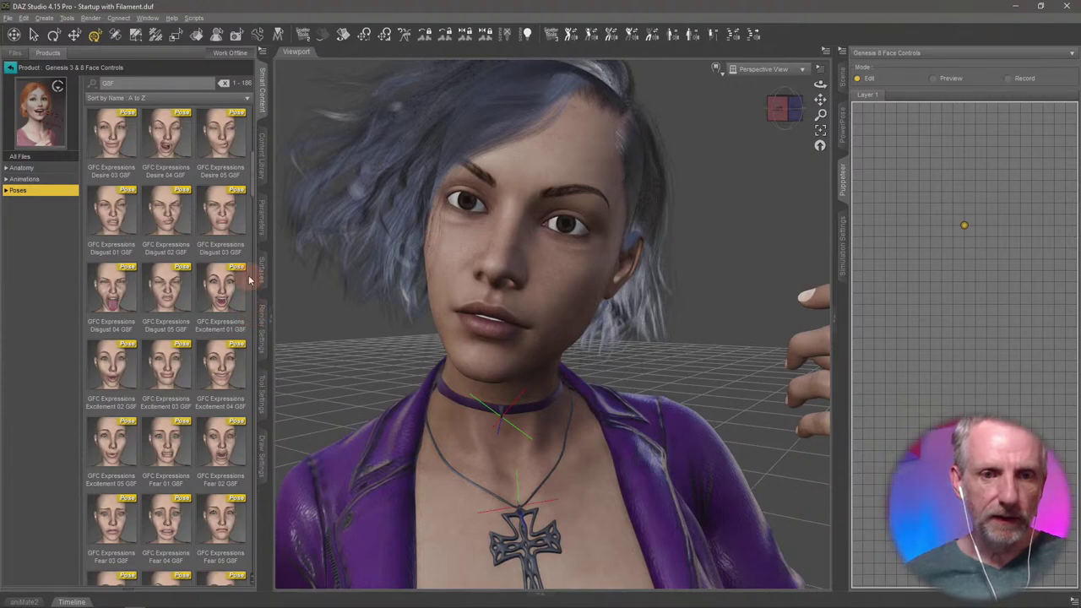
pyautogui.doubleClick(225, 219)
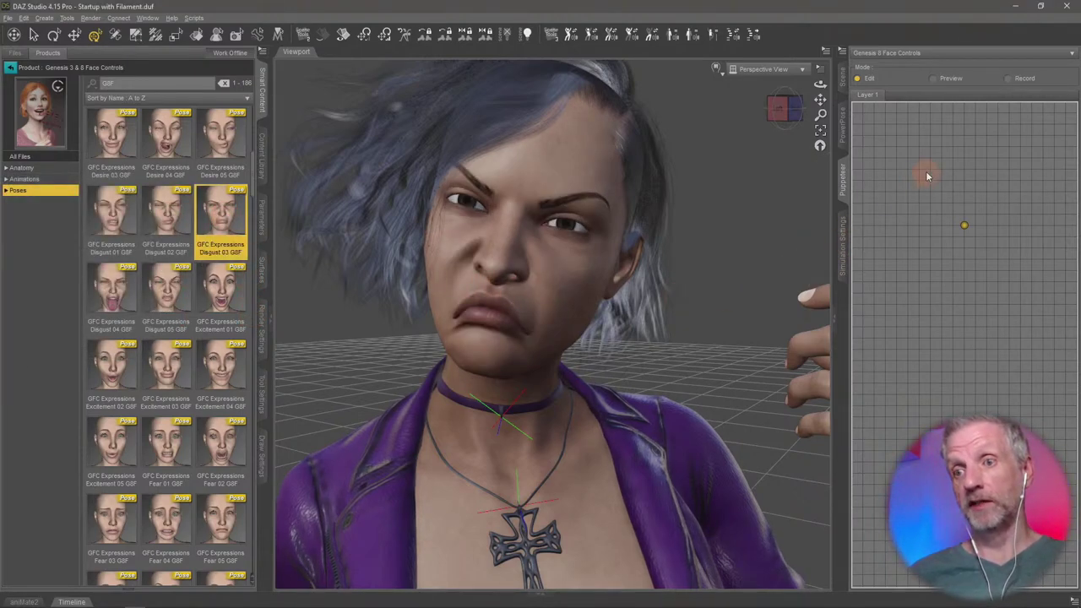
pyautogui.click(960, 139)
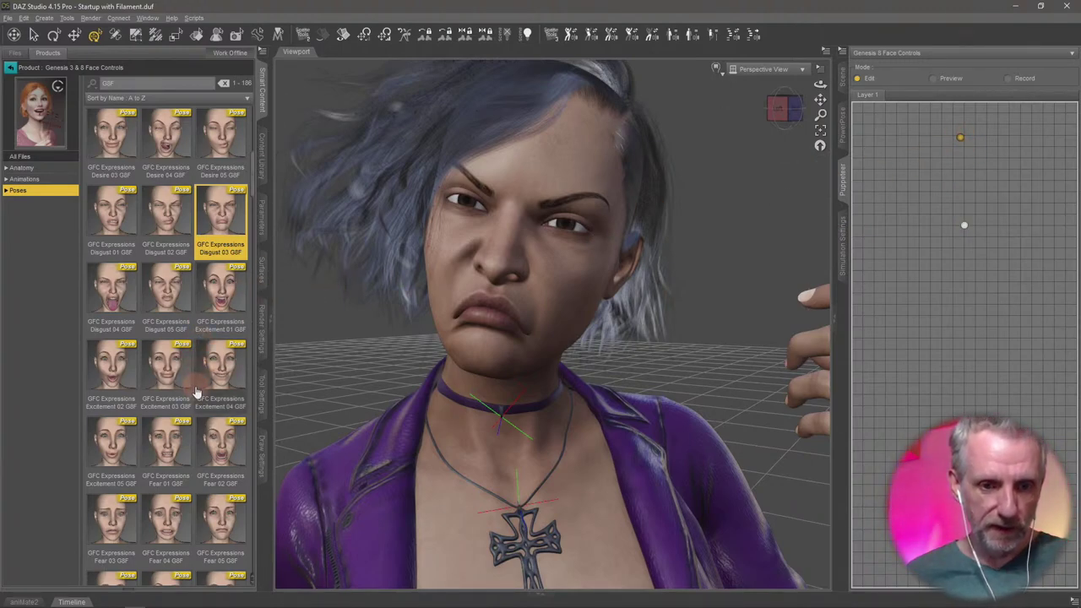
# - Apply GFC Expressions Fear 01 G8F and Fear 03 G8F, storing each as its own Puppeteer point beside the existing ones
pyautogui.click(166, 450)
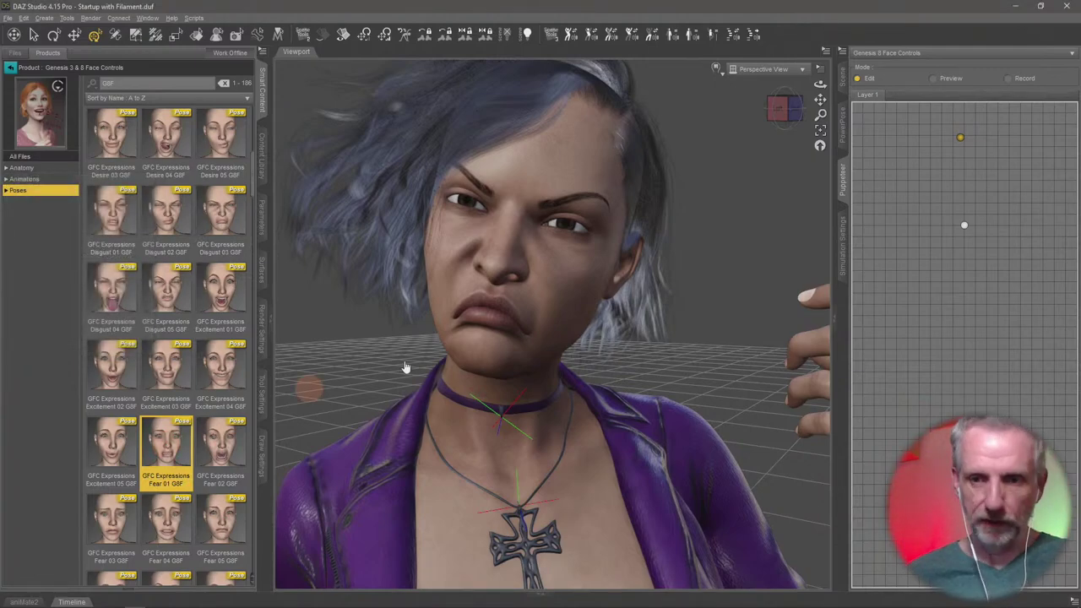
pyautogui.click(905, 176)
pyautogui.click(418, 398)
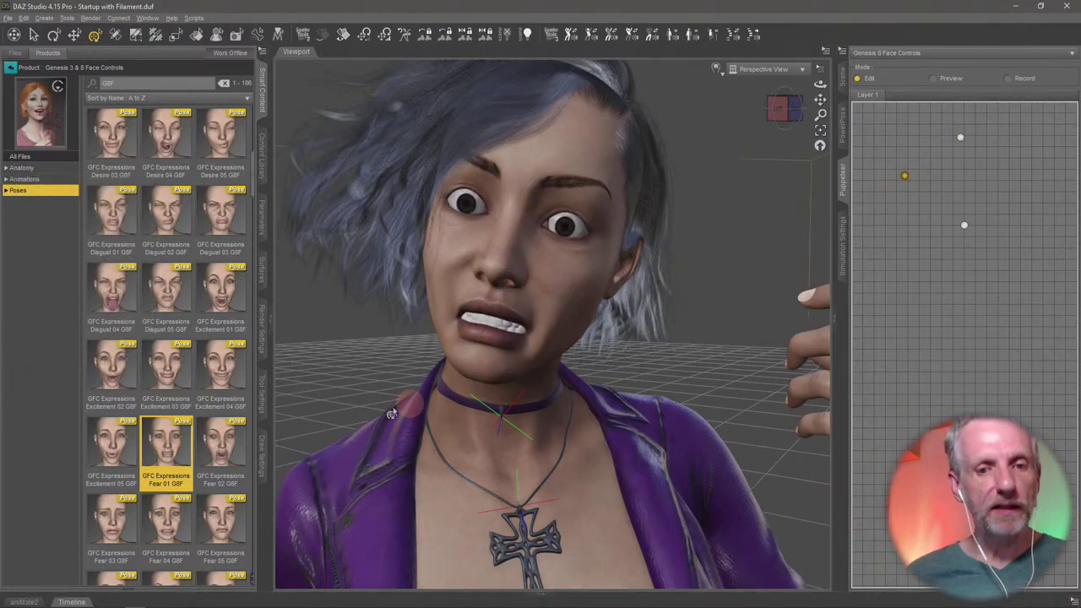
pyautogui.doubleClick(218, 454)
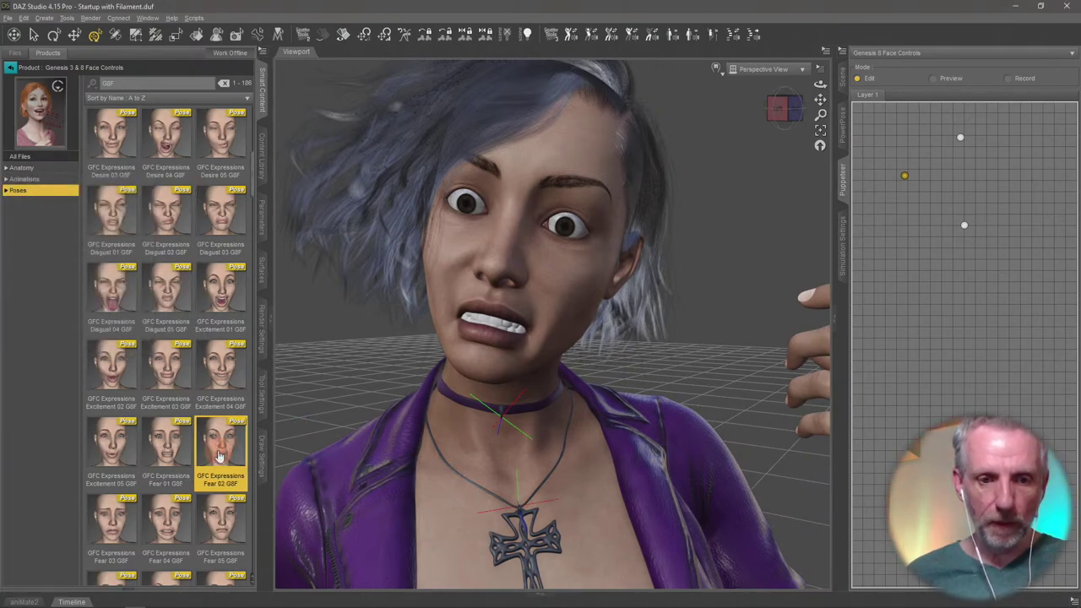
pyautogui.doubleClick(112, 522)
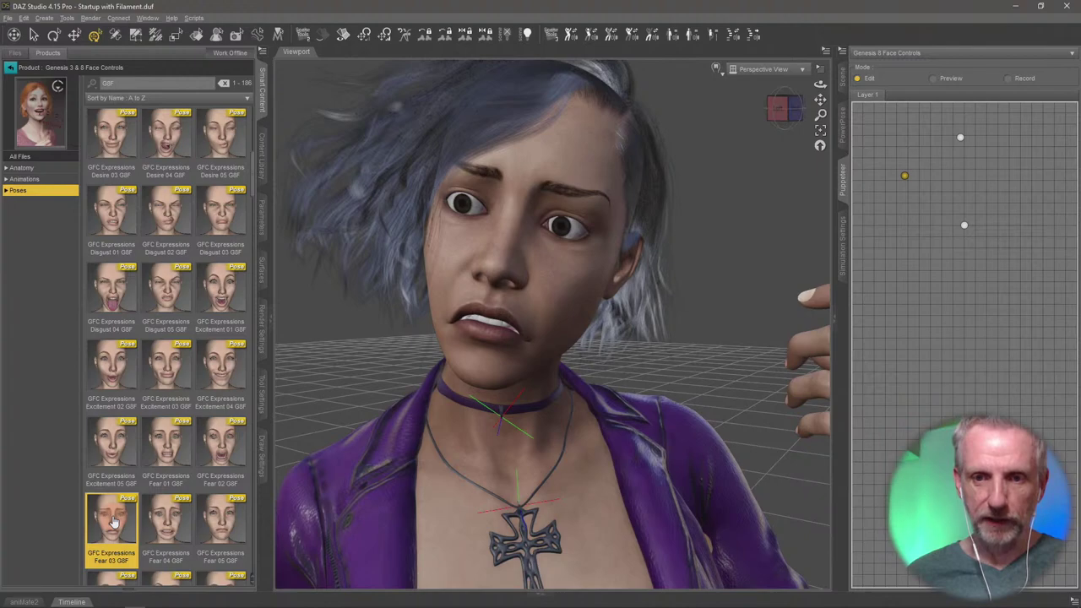
pyautogui.click(903, 230)
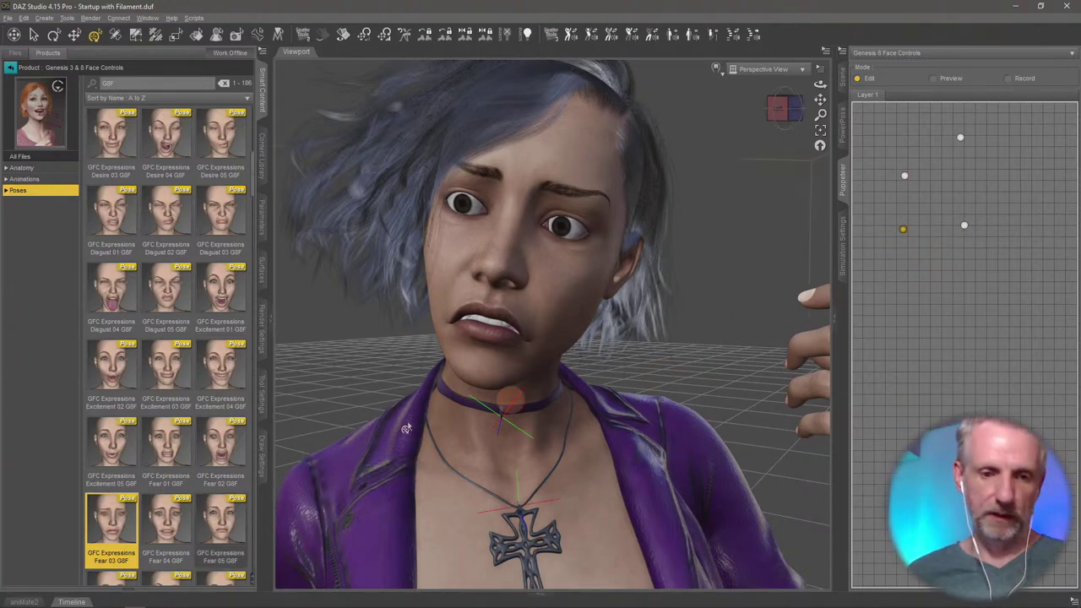
# - Try the GFC Expressions Fear 04 G8F and Fear 05 G8F poses on the face
pyautogui.doubleClick(182, 522)
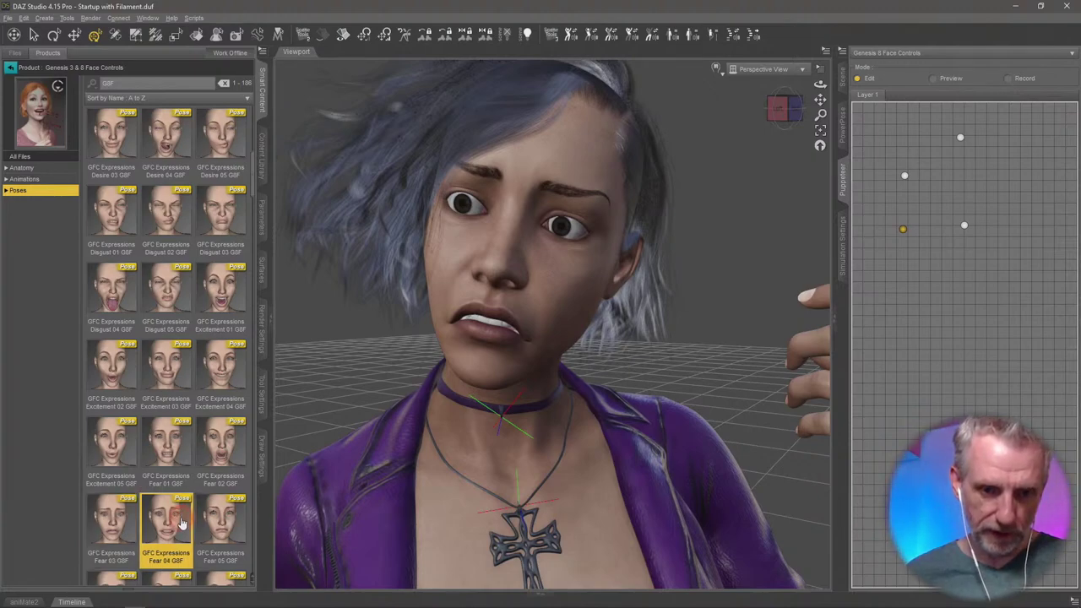
pyautogui.click(226, 519)
pyautogui.doubleClick(226, 519)
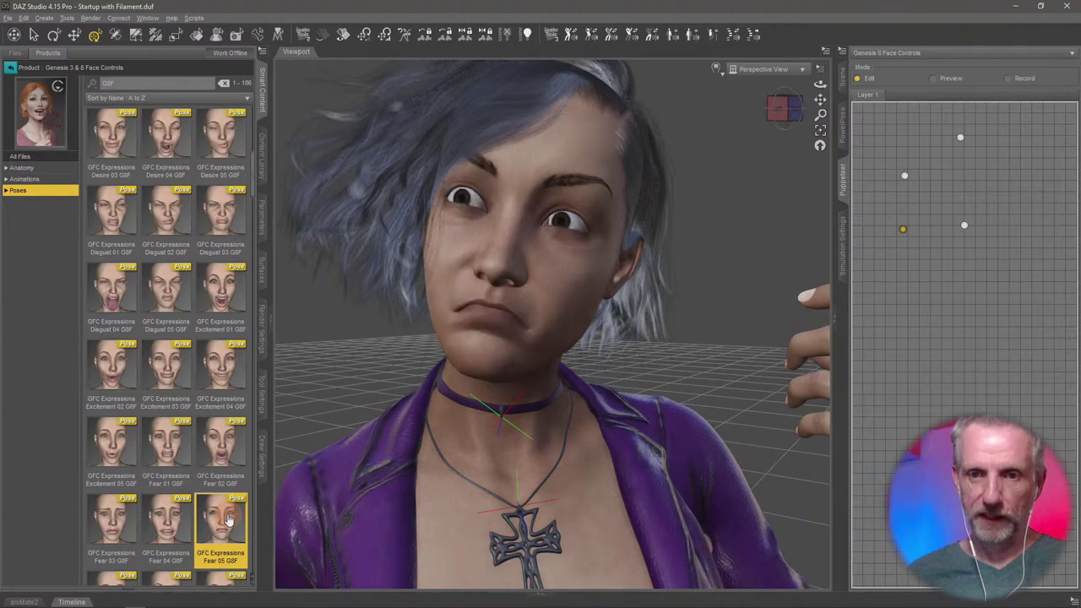
pyautogui.scroll(-3, 226, 521)
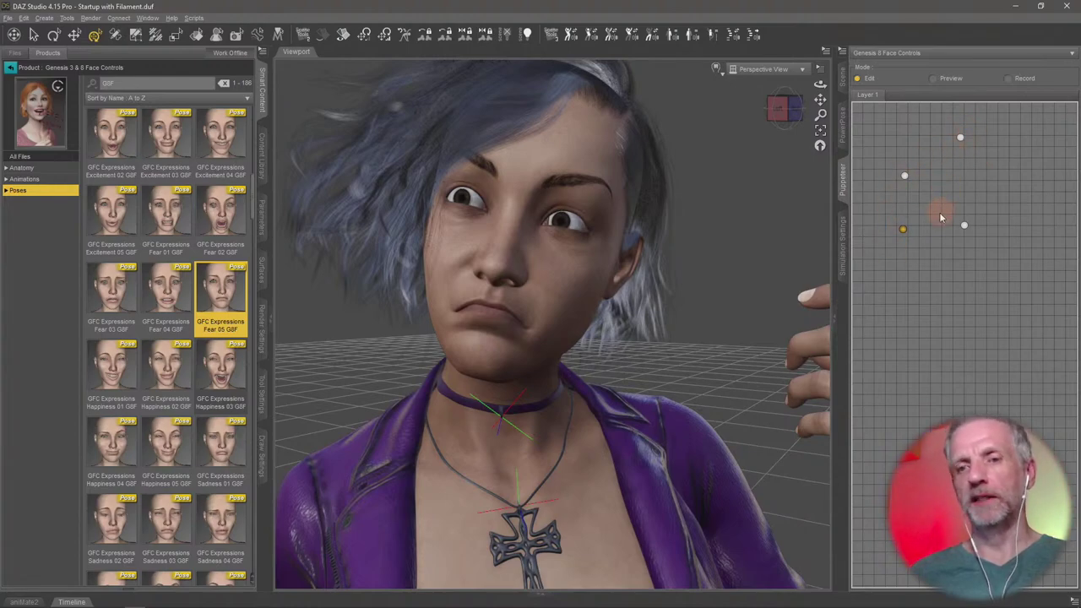
# - Preview the Puppeteer layer and blend the stored expressions, settling on a mix between the four points close to the first one
pyautogui.click(935, 78)
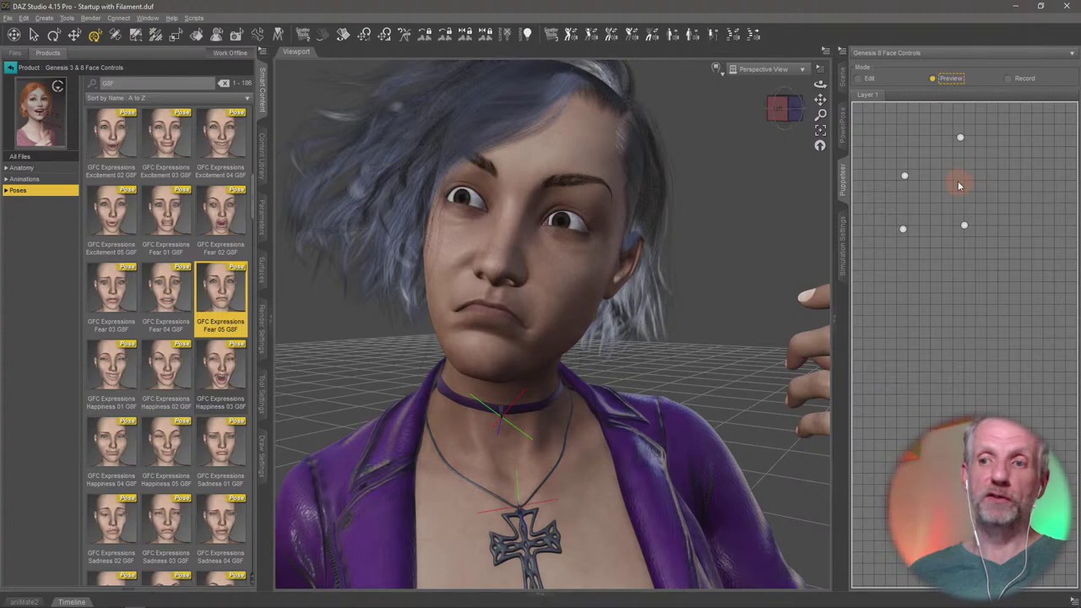
pyautogui.click(965, 228)
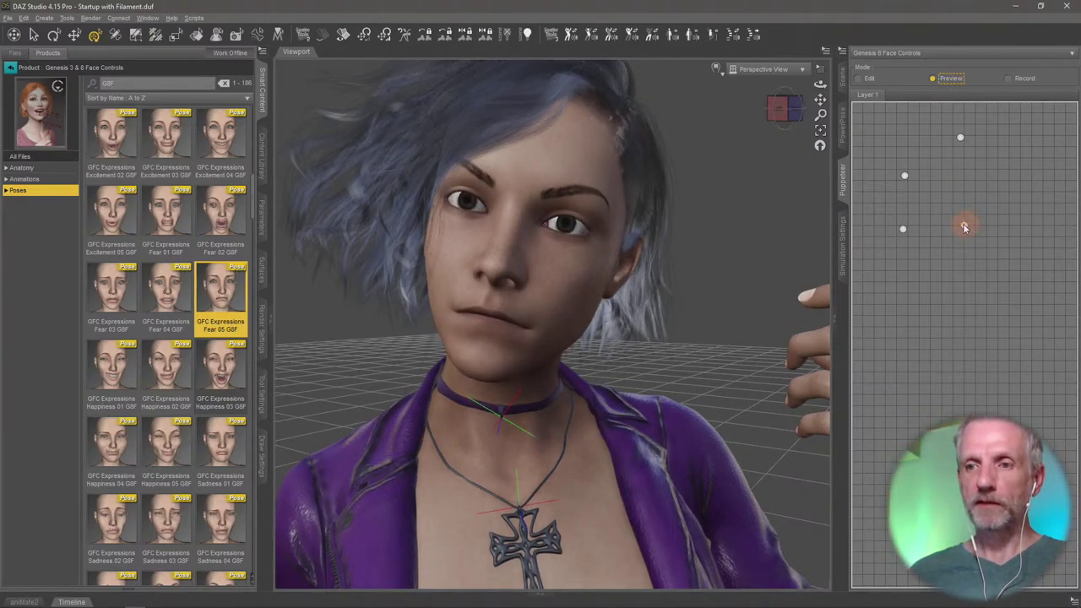
pyautogui.moveTo(964, 227)
pyautogui.mouseDown()
pyautogui.moveTo(960, 175)
pyautogui.moveTo(920, 177)
pyautogui.moveTo(938, 203)
pyautogui.moveTo(940, 183)
pyautogui.moveTo(931, 239)
pyautogui.moveTo(924, 217)
pyautogui.moveTo(931, 177)
pyautogui.moveTo(948, 169)
pyautogui.moveTo(937, 196)
pyautogui.moveTo(952, 205)
pyautogui.moveTo(934, 216)
pyautogui.moveTo(940, 231)
pyautogui.moveTo(943, 219)
pyautogui.mouseUp()
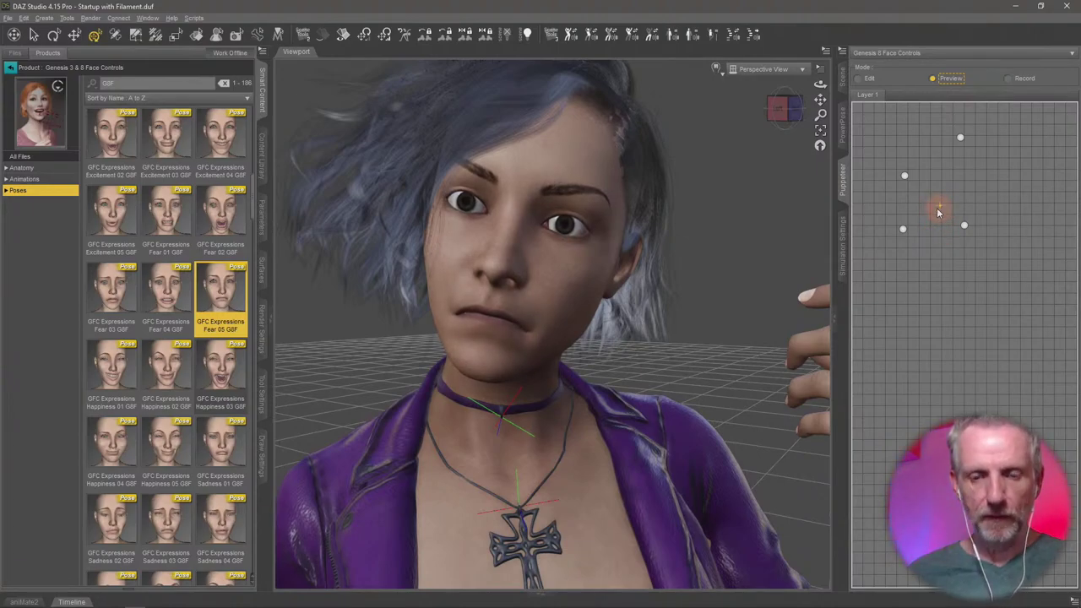
pyautogui.keyDown('alt'); pyautogui.moveTo(608, 338); pyautogui.dragTo(699, 334); pyautogui.keyUp('alt')
pyautogui.moveTo(948, 212)
pyautogui.mouseDown()
pyautogui.moveTo(907, 231)
pyautogui.moveTo(921, 229)
pyautogui.moveTo(946, 180)
pyautogui.moveTo(935, 193)
pyautogui.moveTo(951, 205)
pyautogui.mouseUp()
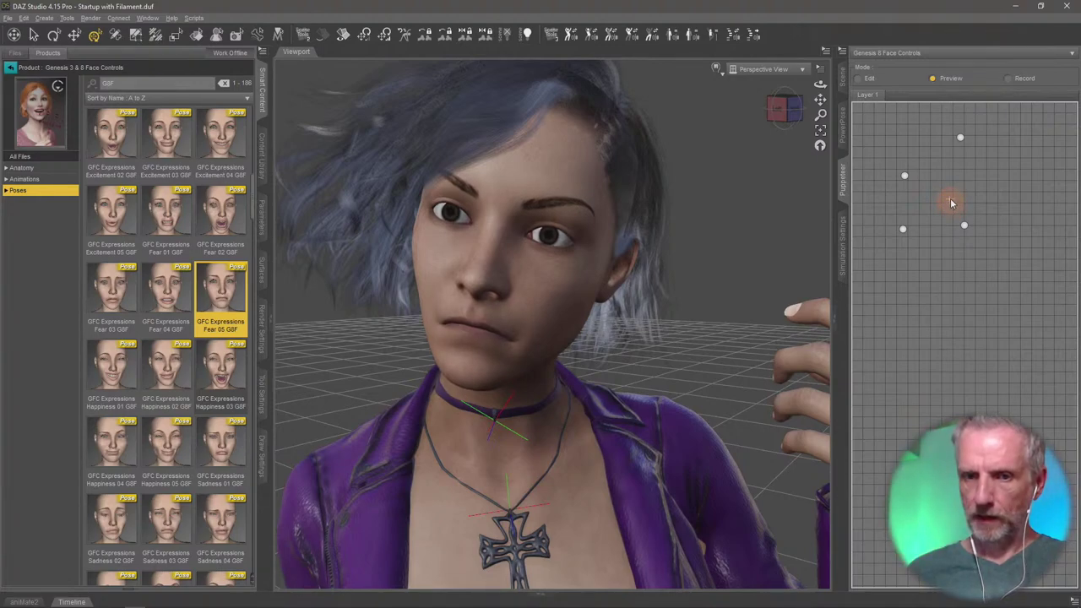
pyautogui.moveTo(958, 207)
pyautogui.mouseDown()
pyautogui.moveTo(946, 199)
pyautogui.moveTo(957, 184)
pyautogui.moveTo(932, 203)
pyautogui.moveTo(958, 199)
pyautogui.moveTo(928, 213)
pyautogui.moveTo(946, 218)
pyautogui.mouseUp()
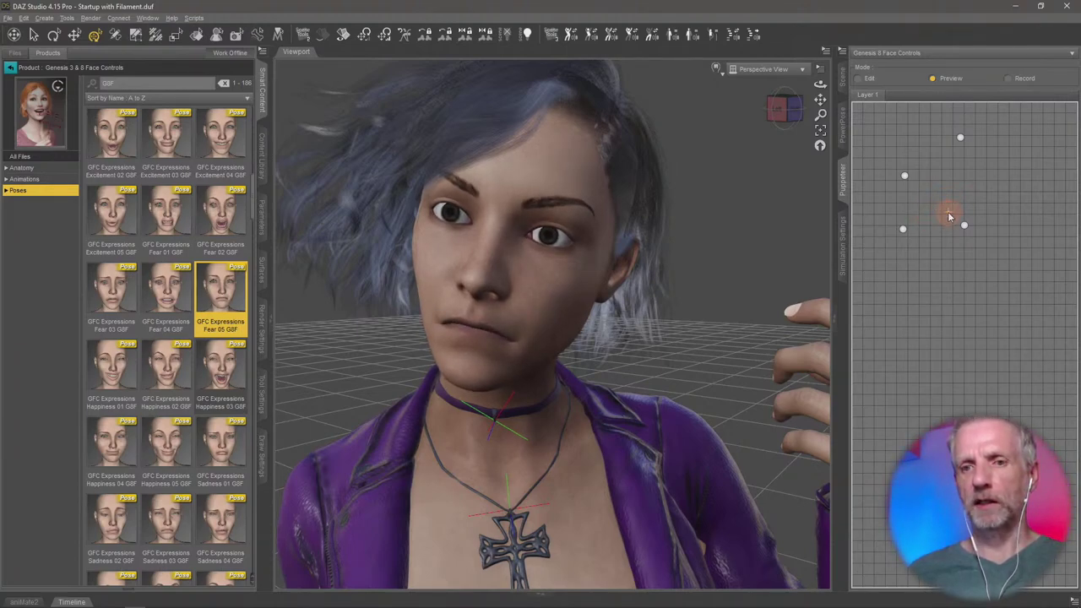
pyautogui.moveTo(949, 218); pyautogui.dragTo(950, 218)
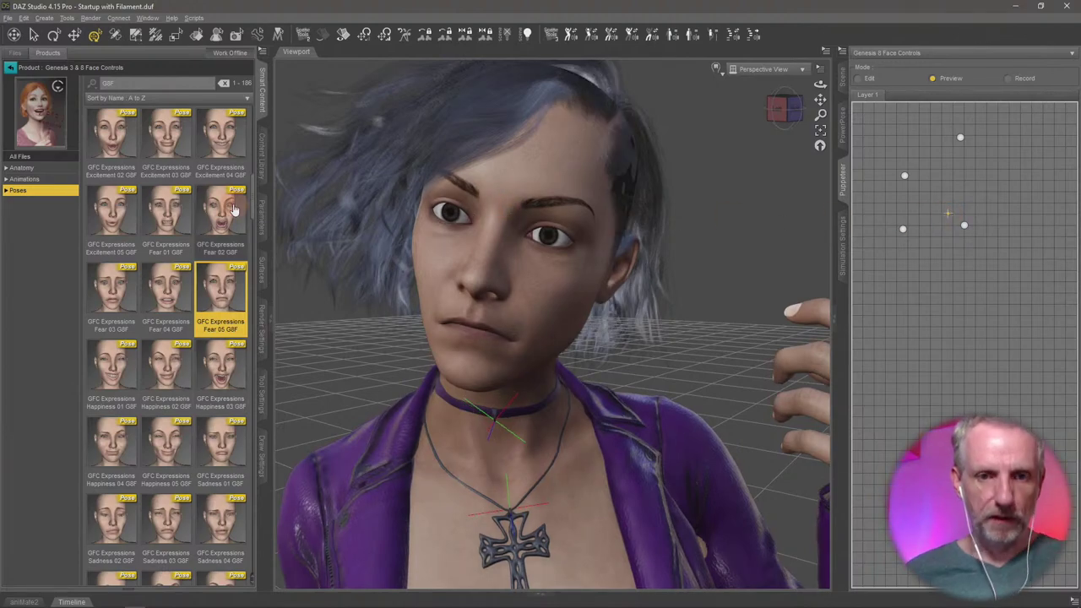
# - Select the Heroine figure instead of the Face Controls and display her parameters
pyautogui.click(262, 217)
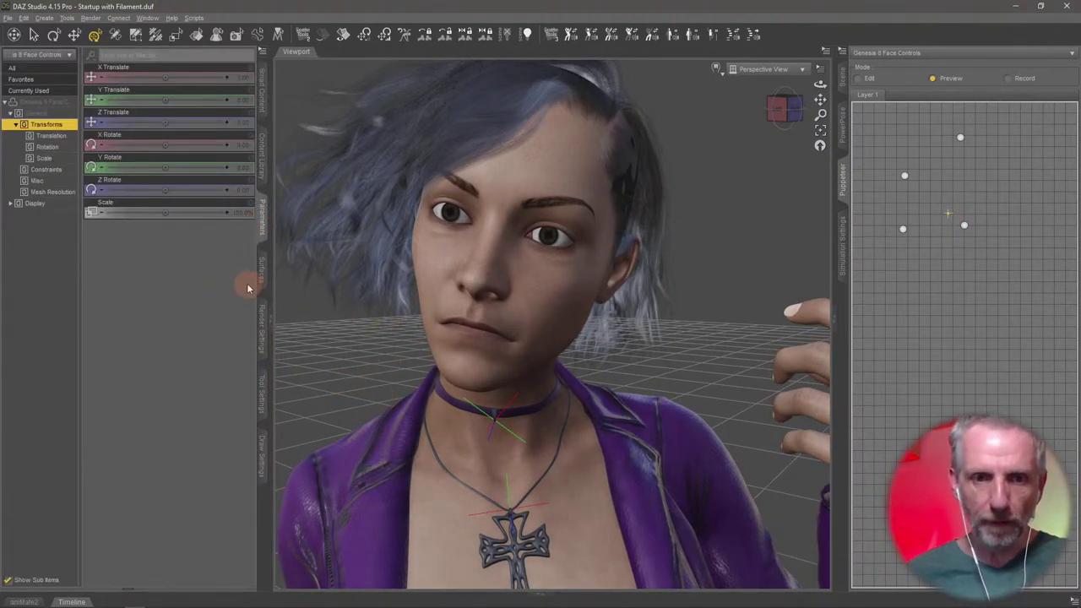
pyautogui.click(135, 211)
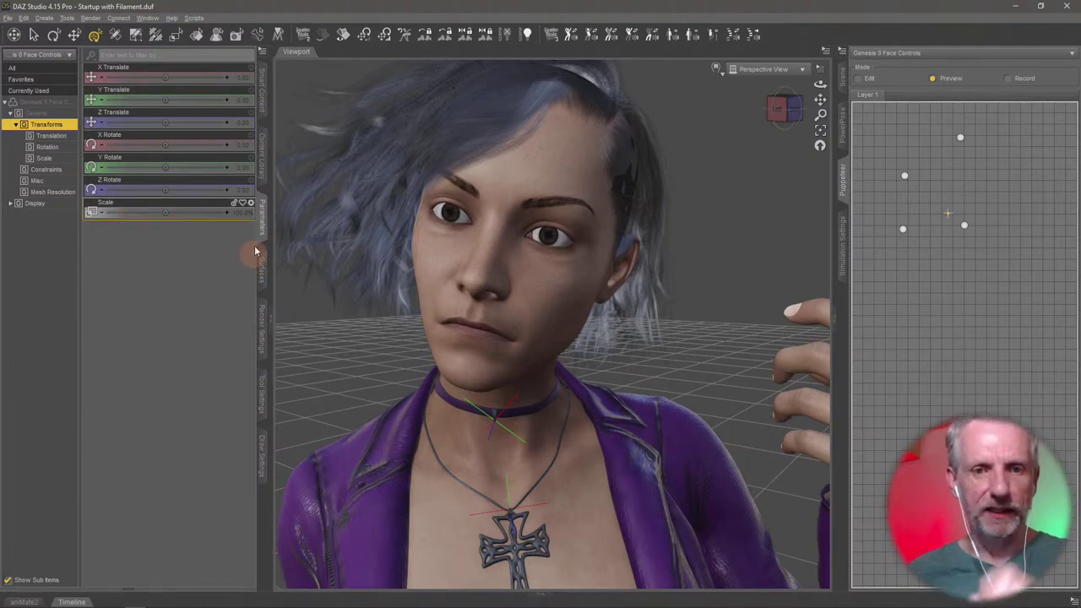
pyautogui.rightClick(430, 272)
pyautogui.click(469, 291)
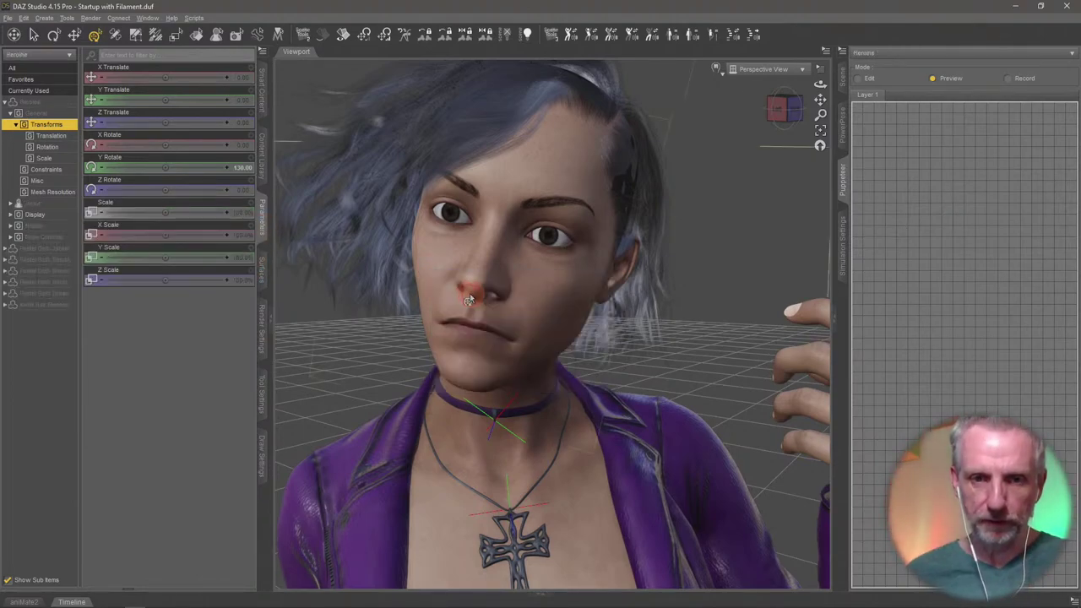
# - Search the Heroine's Pose Controls for mouth and look through the Mouth group under Head
pyautogui.click(61, 238)
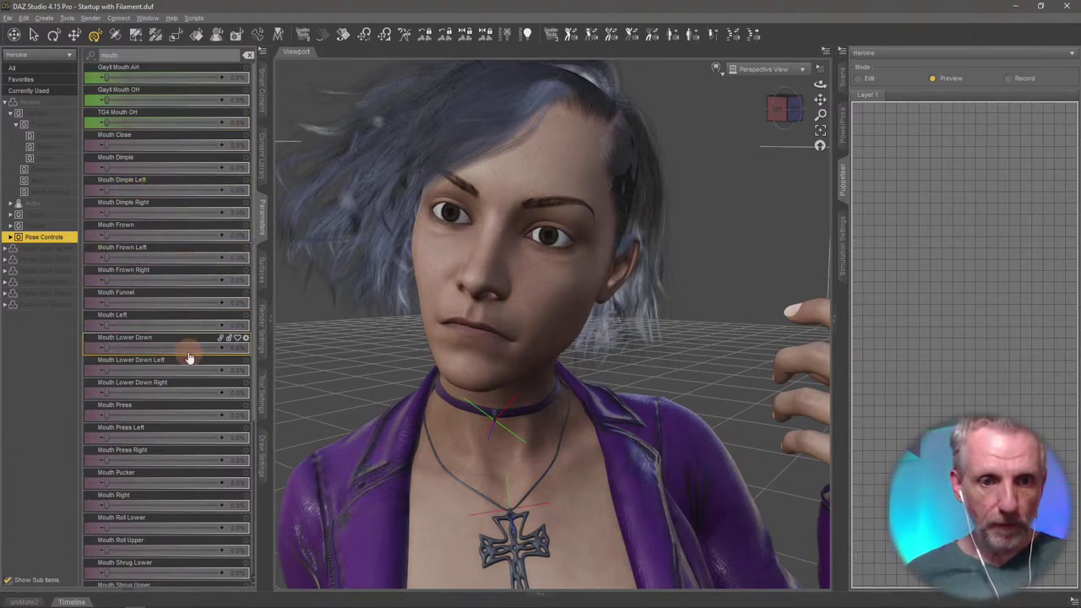
pyautogui.scroll(-5, 187, 385)
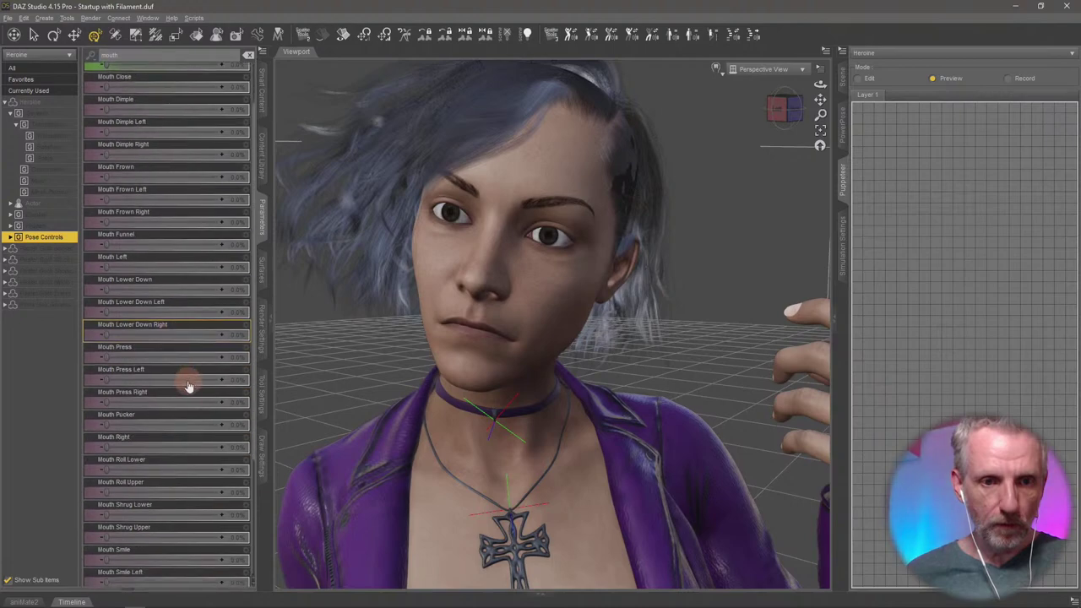
pyautogui.click(9, 237)
pyautogui.click(38, 304)
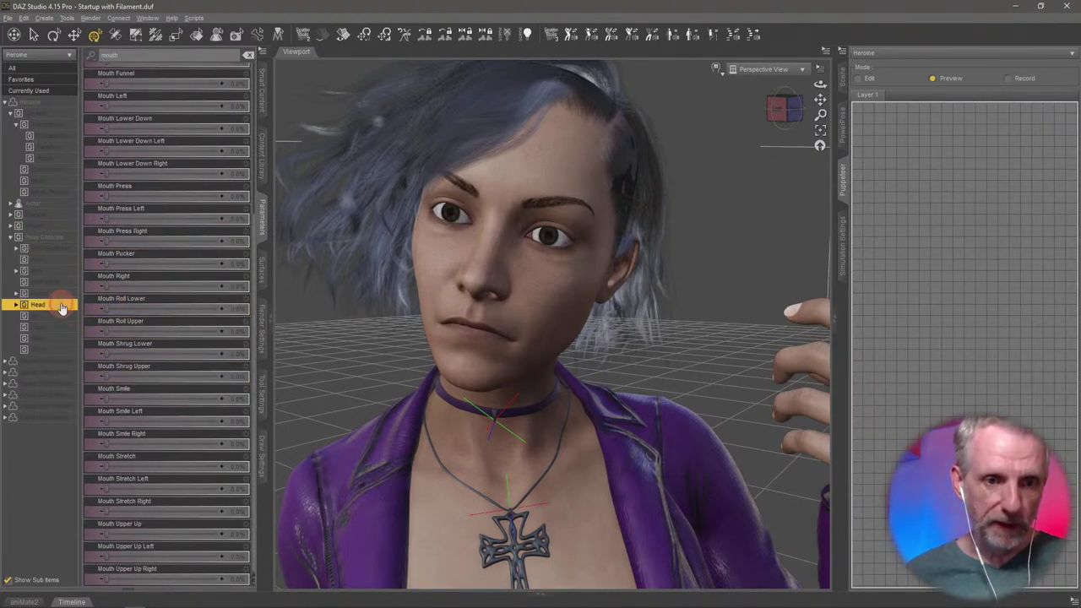
pyautogui.click(15, 304)
pyautogui.click(54, 374)
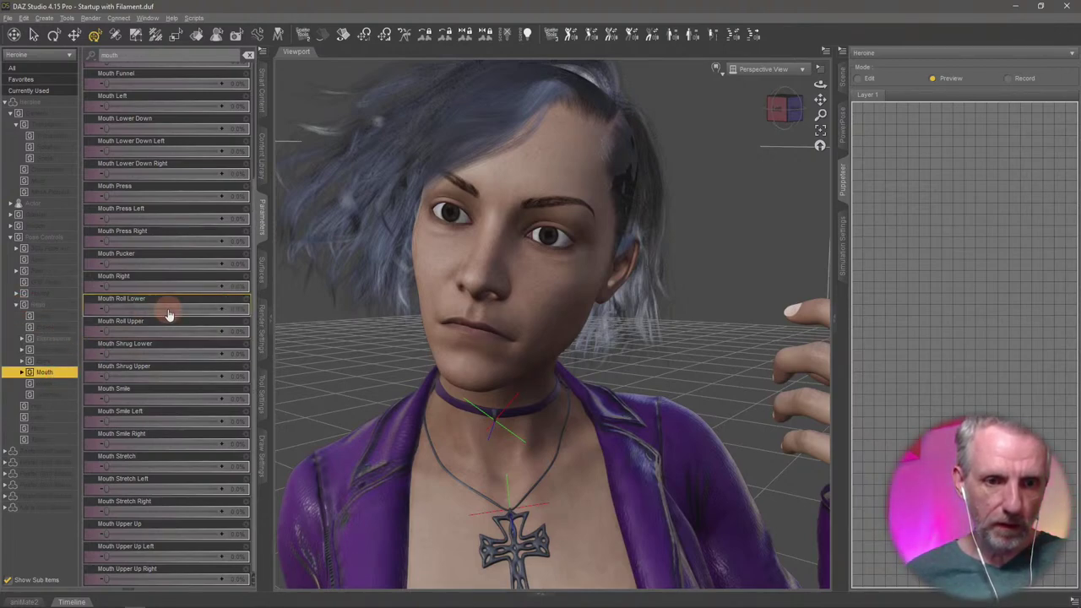
# - Search the Heroine's head pose controls for open and try the Jaw Open control in the Cheek and Jaw group
pyautogui.scroll(1, 145, 161)
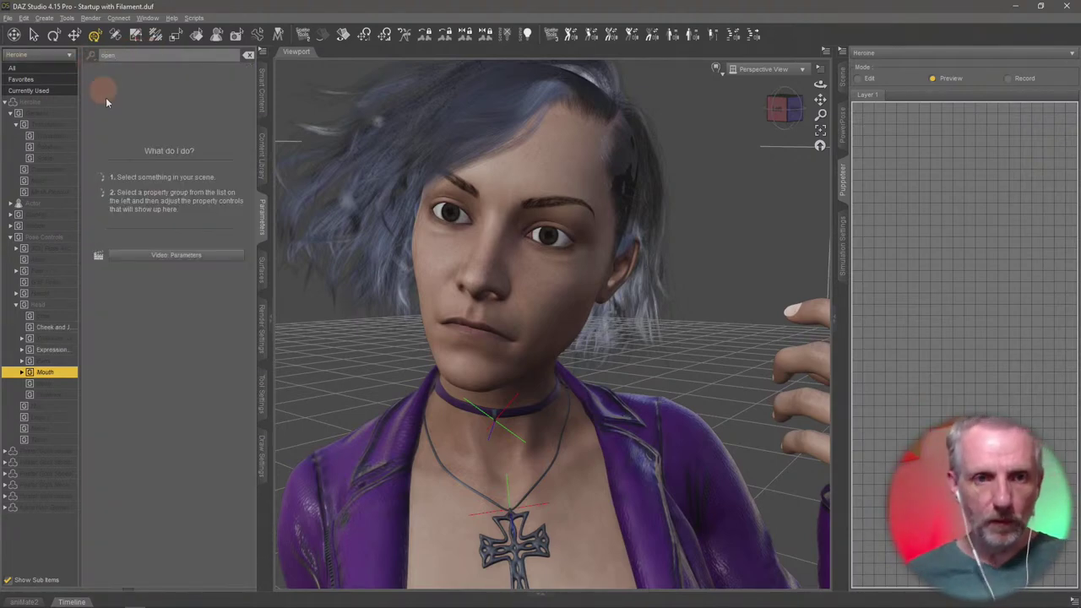
pyautogui.click(62, 353)
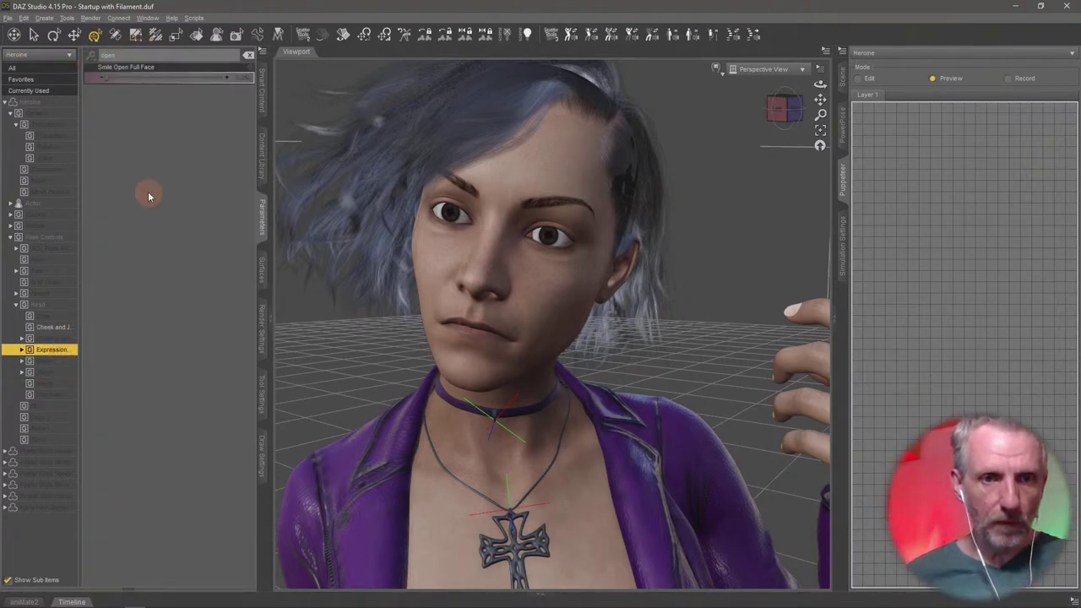
pyautogui.click(56, 327)
pyautogui.moveTo(108, 80)
pyautogui.mouseDown()
pyautogui.moveTo(139, 80)
pyautogui.moveTo(105, 83)
pyautogui.mouseUp()
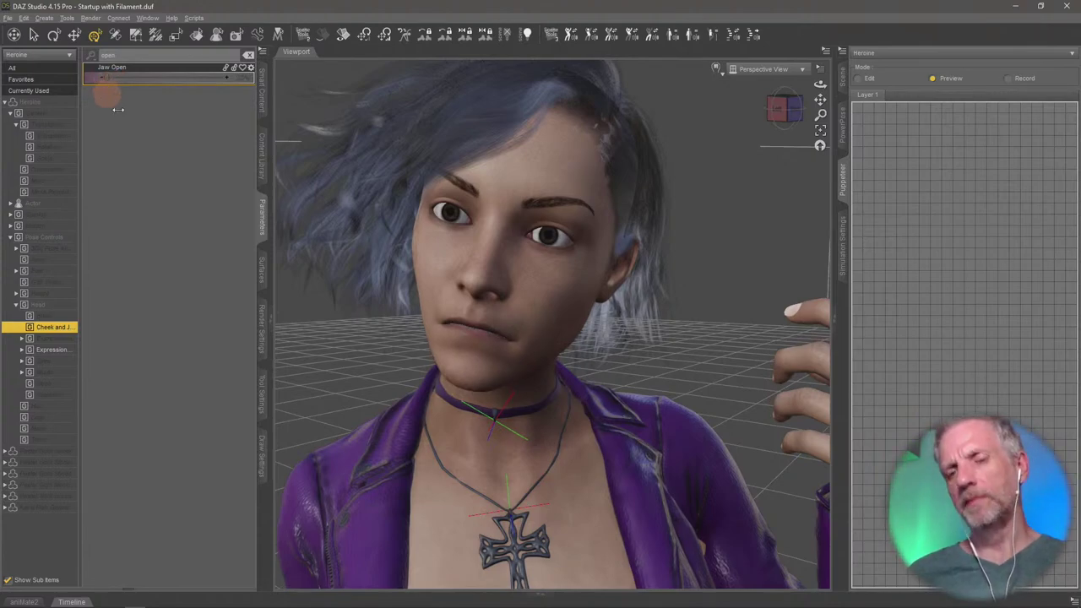
pyautogui.keyDown('alt'); pyautogui.moveTo(422, 355); pyautogui.dragTo(427, 374); pyautogui.keyUp('alt')
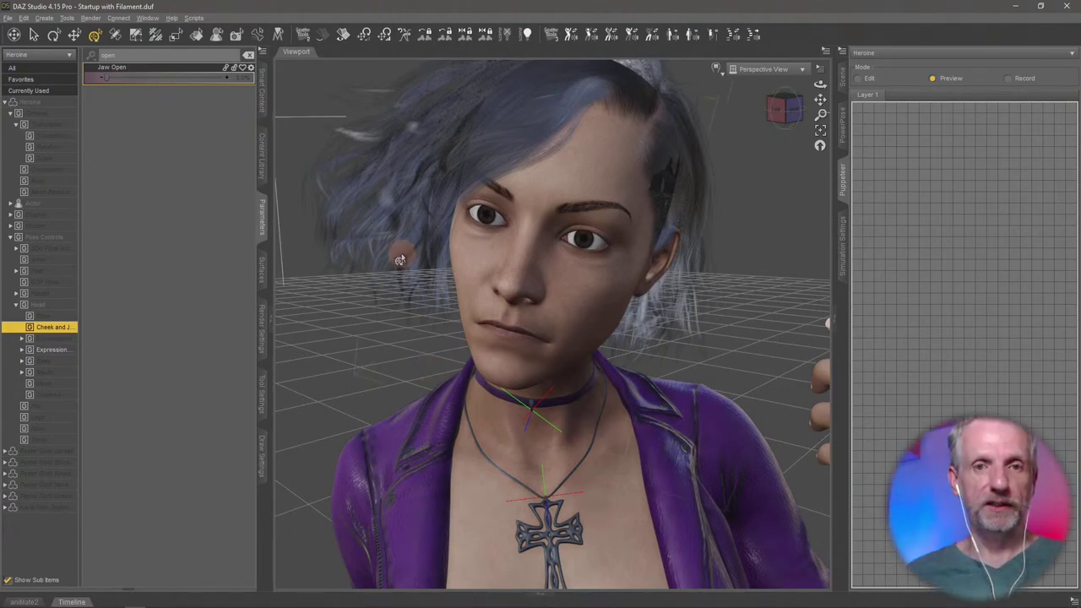
# - Save the Genesis 8 Face Controls expression as a pose preset named Ex 1 in the Stream Characters folder, for the current frame only
pyautogui.click(260, 140)
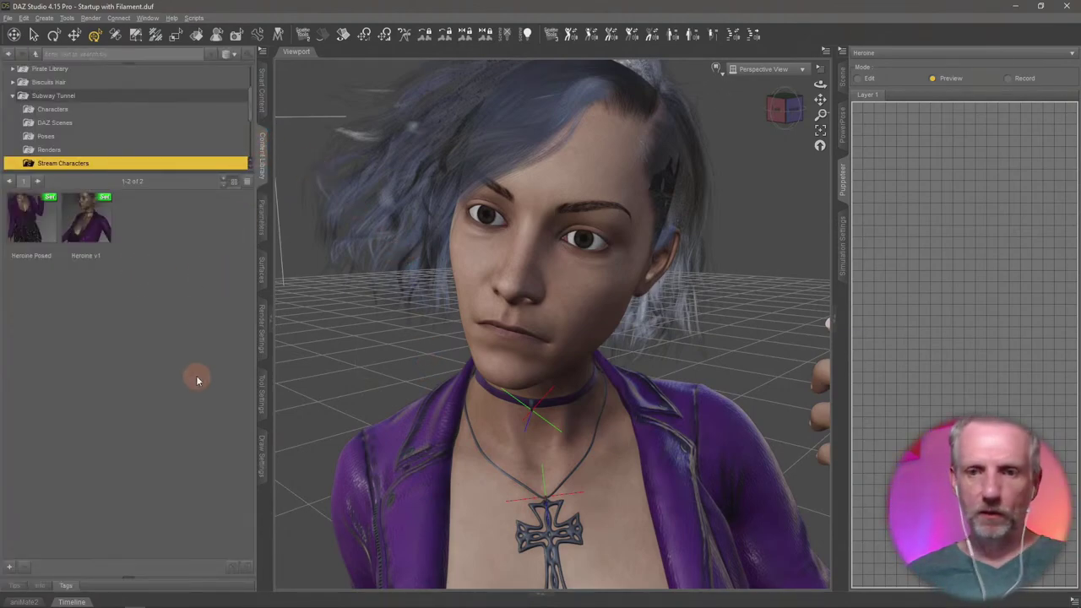
pyautogui.click(843, 77)
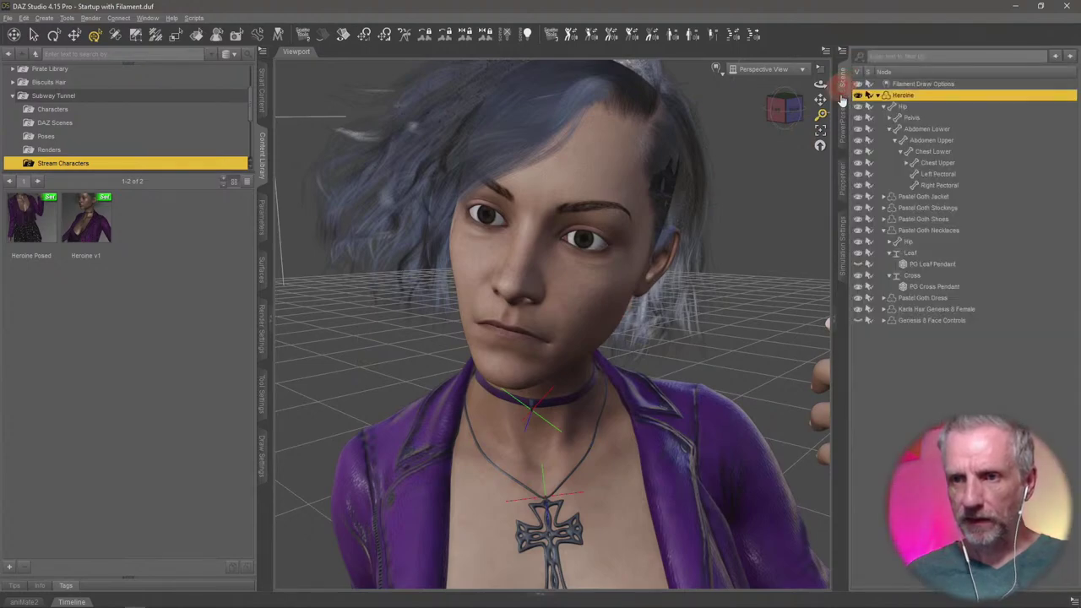
pyautogui.click(946, 321)
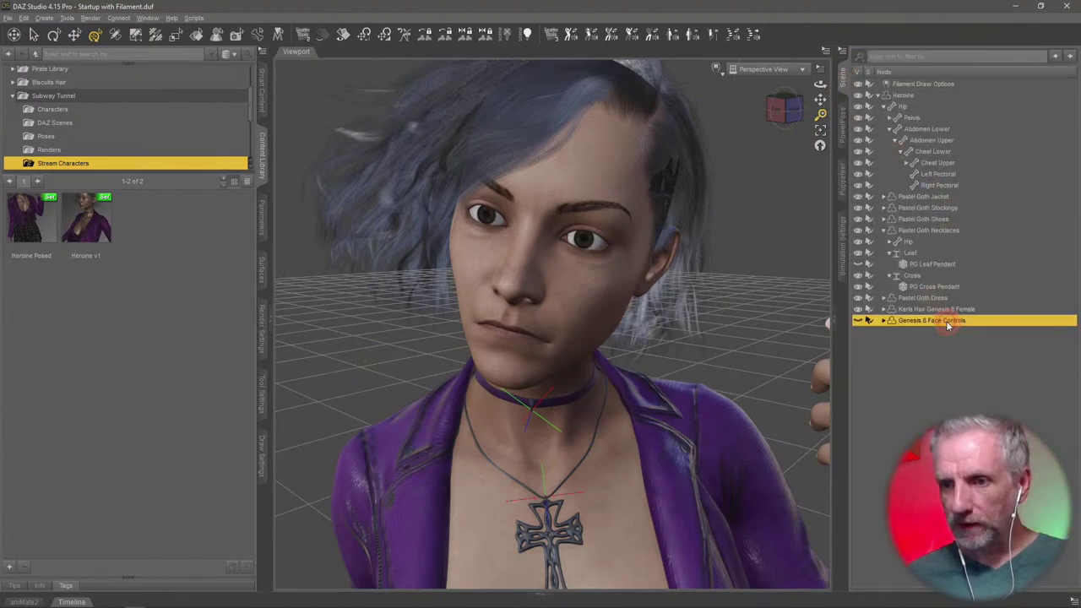
pyautogui.click(9, 566)
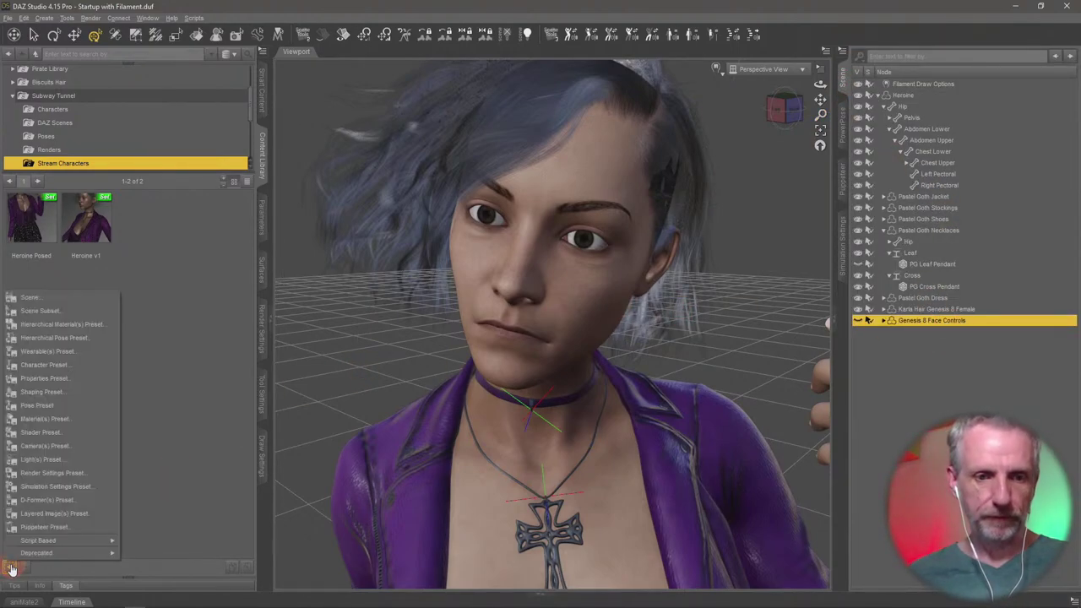
pyautogui.click(91, 409)
pyautogui.write('Ex 1')
pyautogui.press('Return')
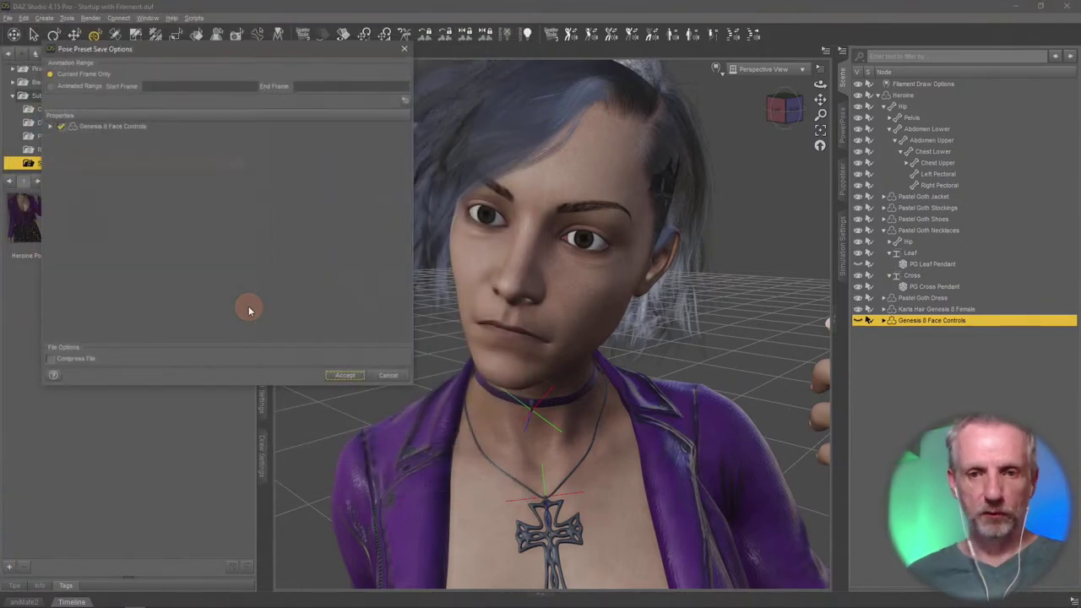
pyautogui.click(50, 126)
pyautogui.click(50, 127)
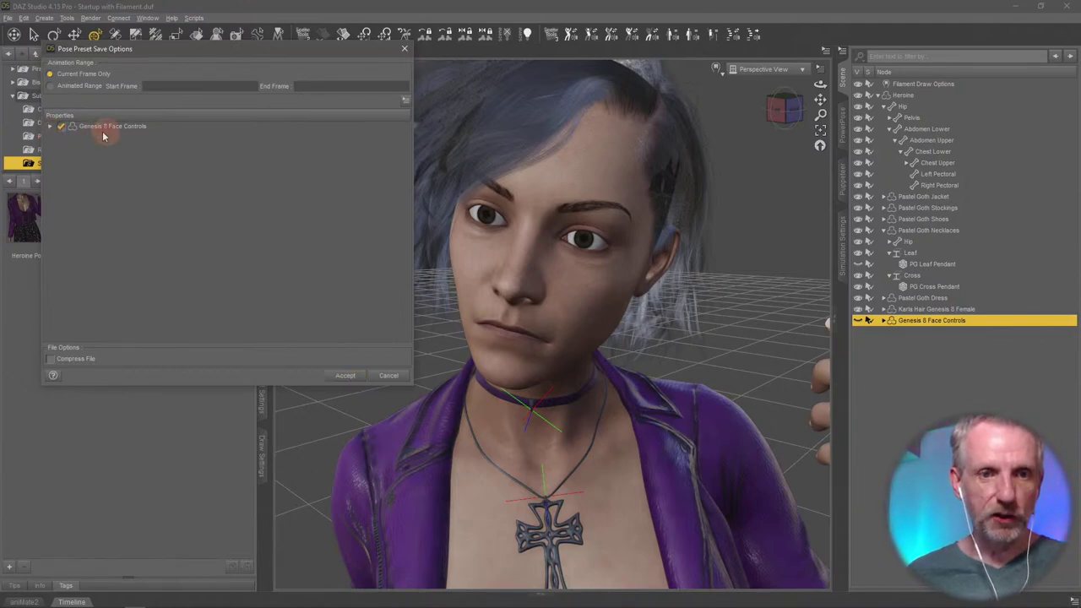
pyautogui.click(343, 377)
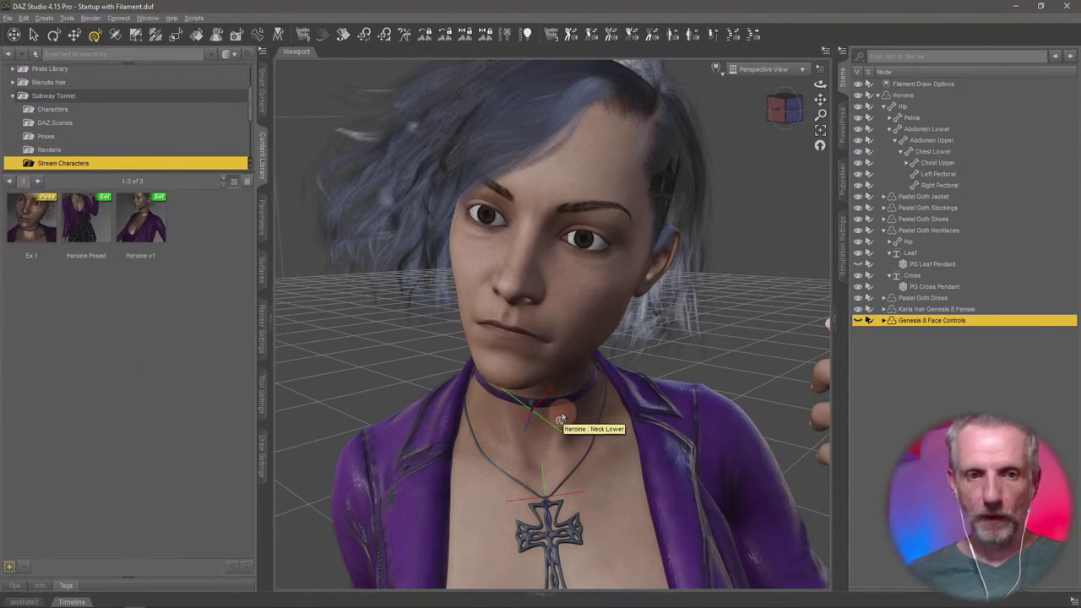
pyautogui.moveTo(560, 420); pyautogui.dragTo(559, 411)
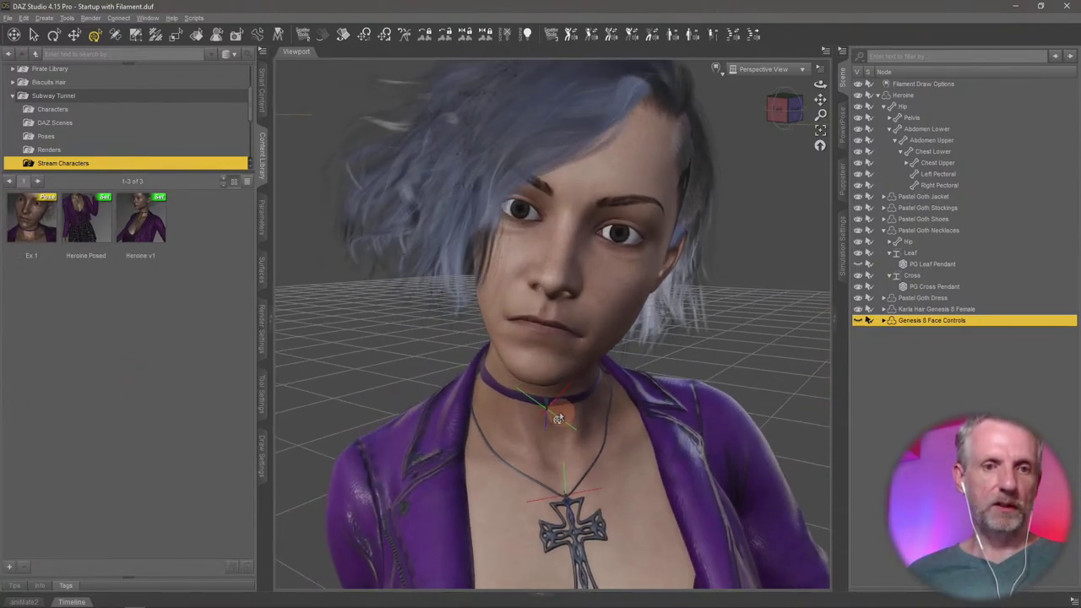
pyautogui.moveTo(47, 224); pyautogui.dragTo(490, 411)
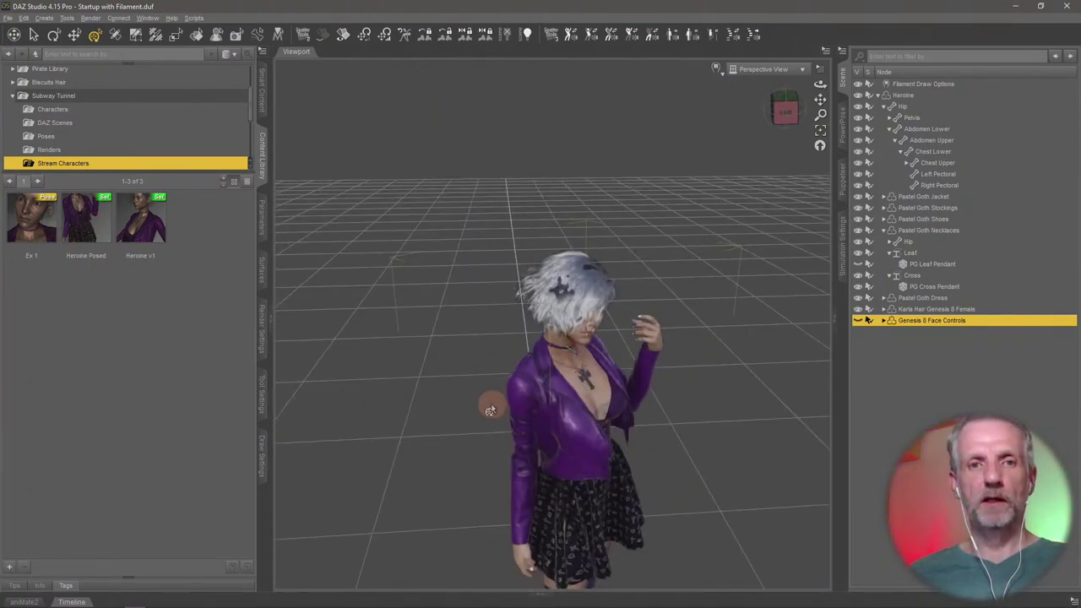
pyautogui.click(7, 18)
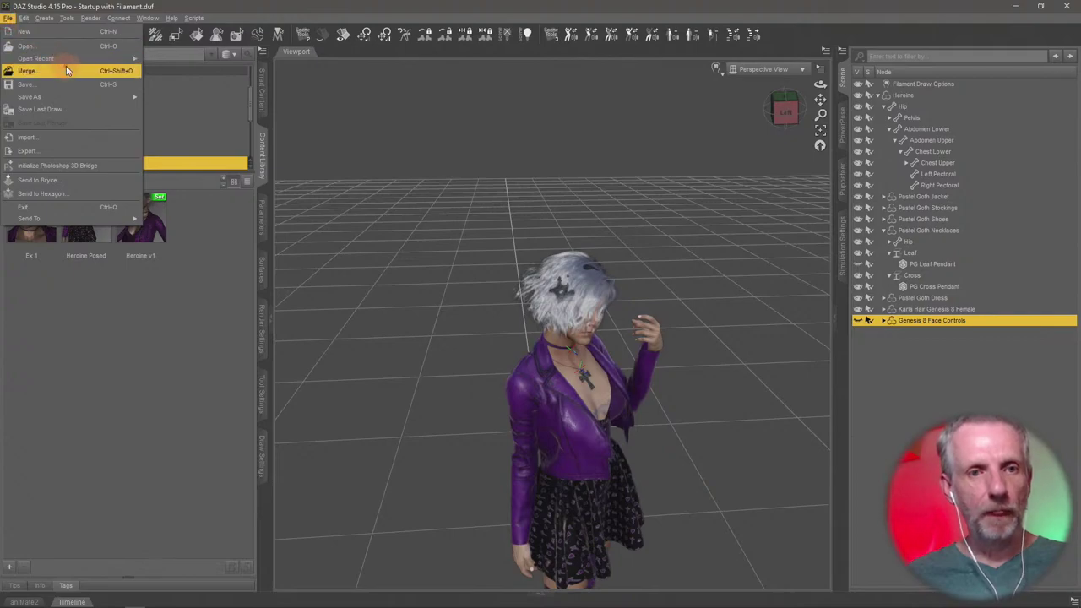
pyautogui.moveTo(77, 59)
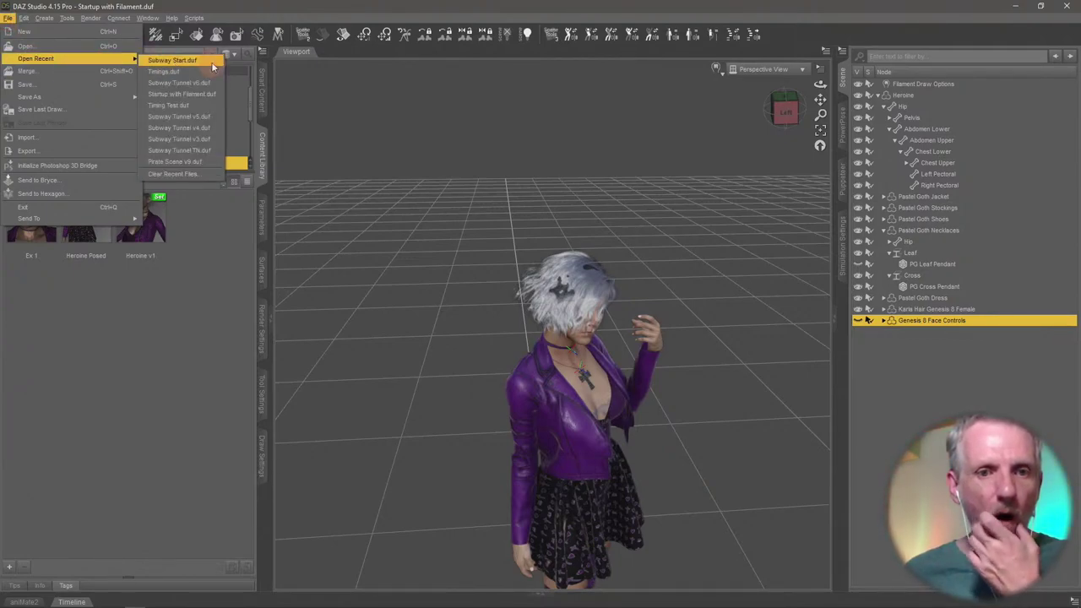
pyautogui.click(215, 281)
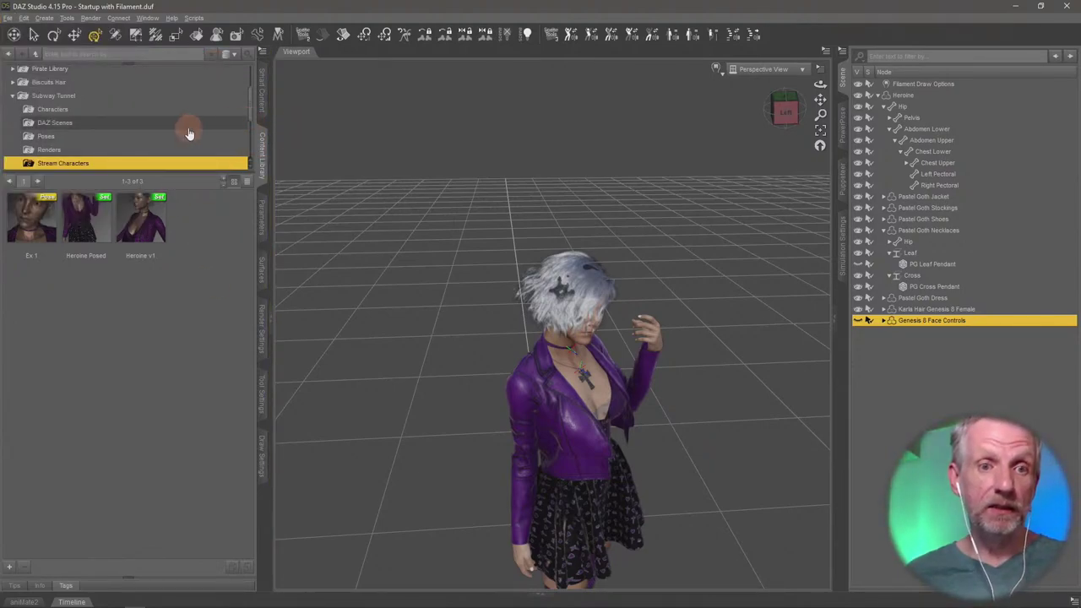
# - Open the Subway v2 scene from the Stream Scenes folder without saving the changes to the current scene
pyautogui.scroll(-1, 189, 132)
pyautogui.scroll(1, 114, 113)
pyautogui.scroll(-2, 115, 113)
pyautogui.click(121, 102)
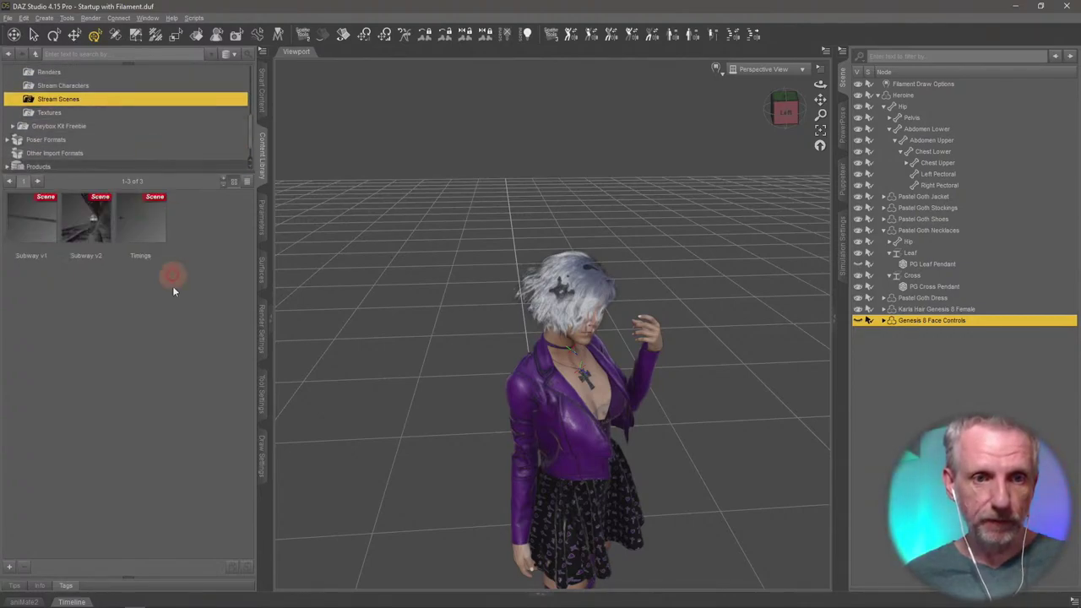
pyautogui.doubleClick(84, 227)
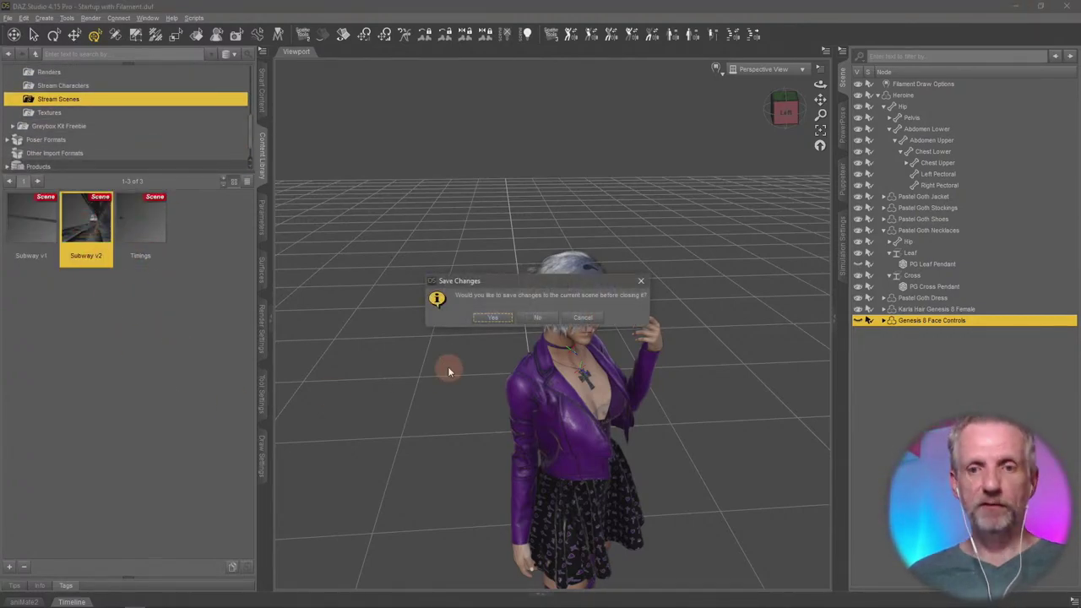
pyautogui.click(538, 318)
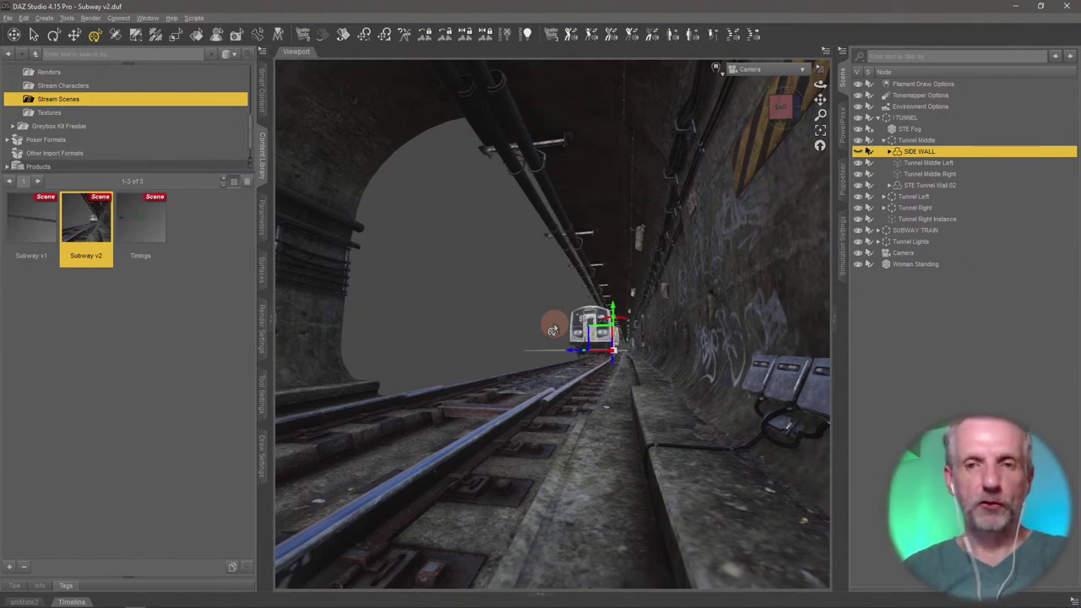
# - Switch from the Camera to the Perspective View and frame the SUBWAY TRAIN group in the viewport
pyautogui.click(756, 70)
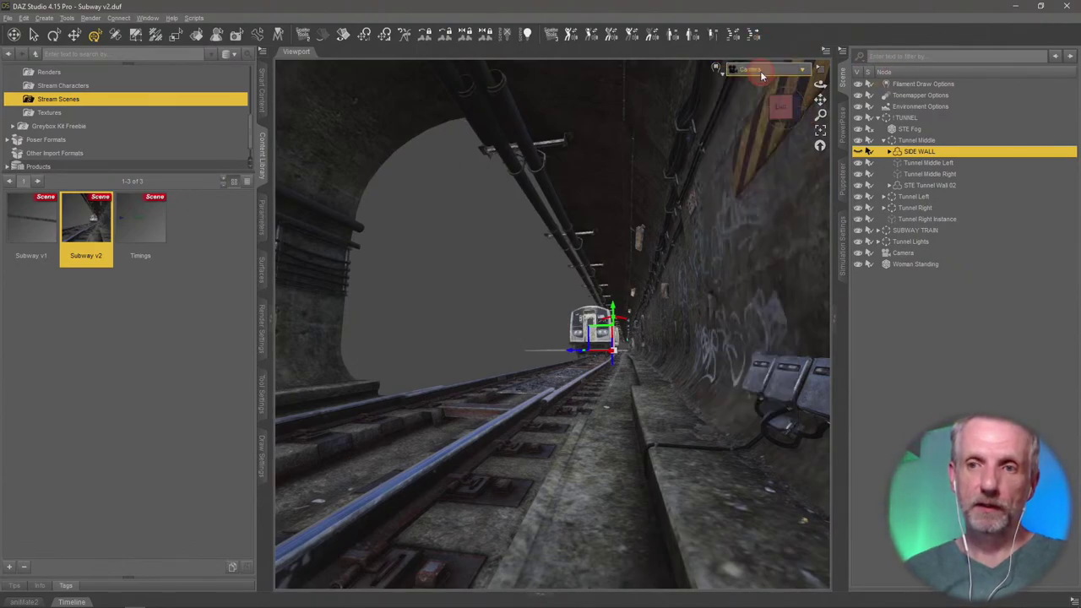
pyautogui.click(758, 74)
pyautogui.keyDown('alt'); pyautogui.moveTo(681, 267); pyautogui.dragTo(682, 267); pyautogui.keyUp('alt')
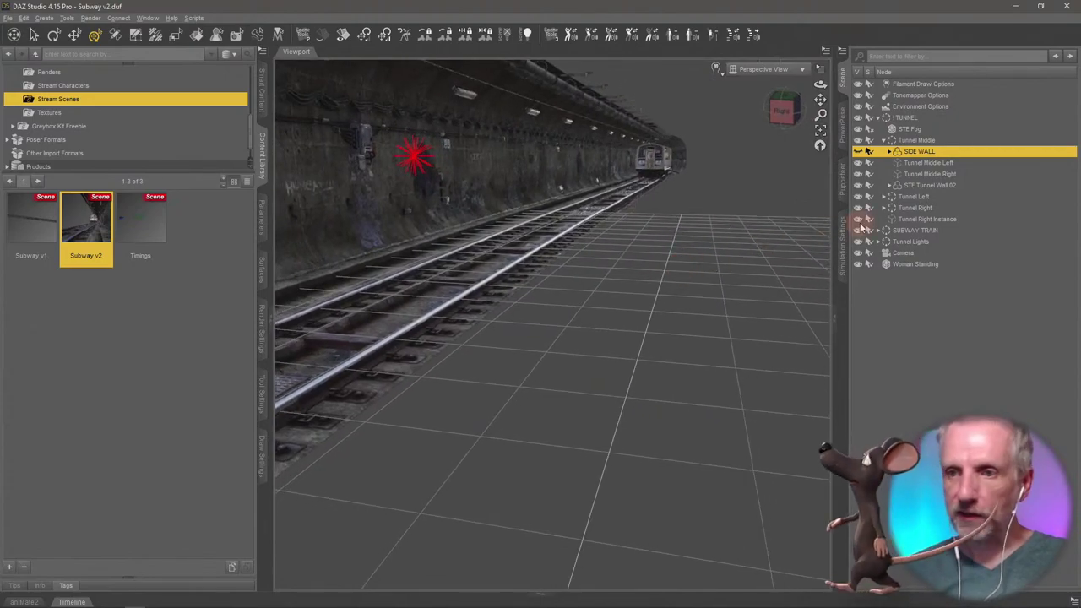
pyautogui.click(929, 140)
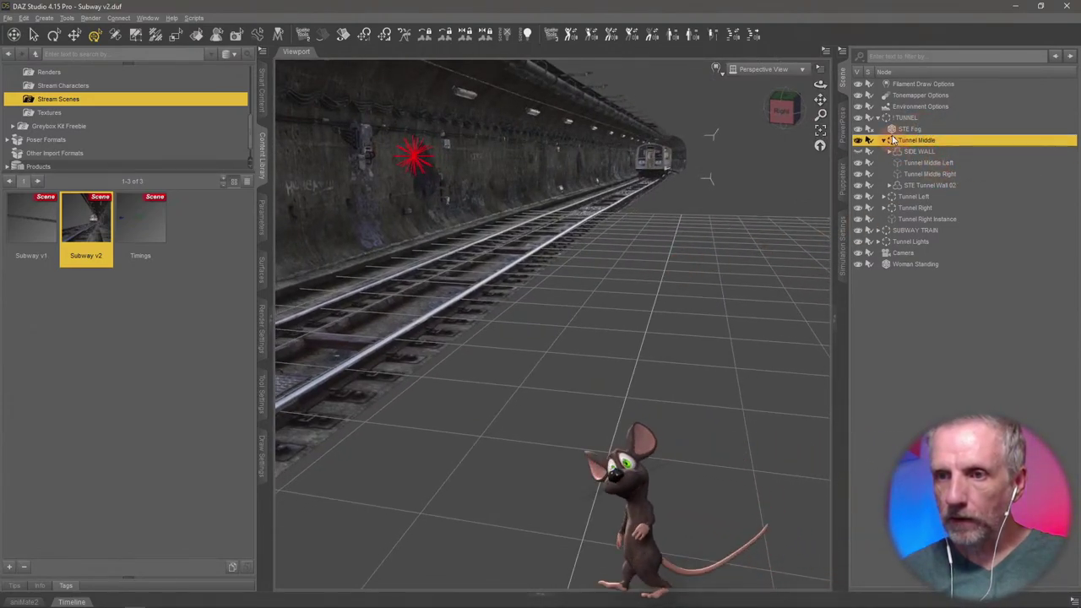
pyautogui.click(929, 230)
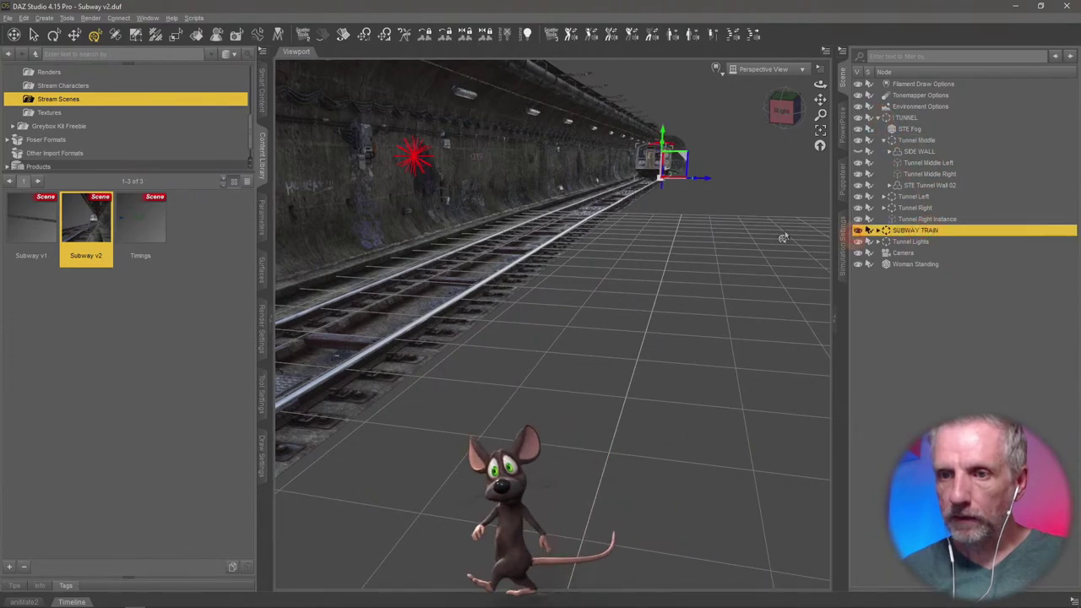
pyautogui.hotkey('ctrl', 'f')
pyautogui.keyDown('alt'); pyautogui.moveTo(640, 223); pyautogui.dragTo(633, 341); pyautogui.keyUp('alt')
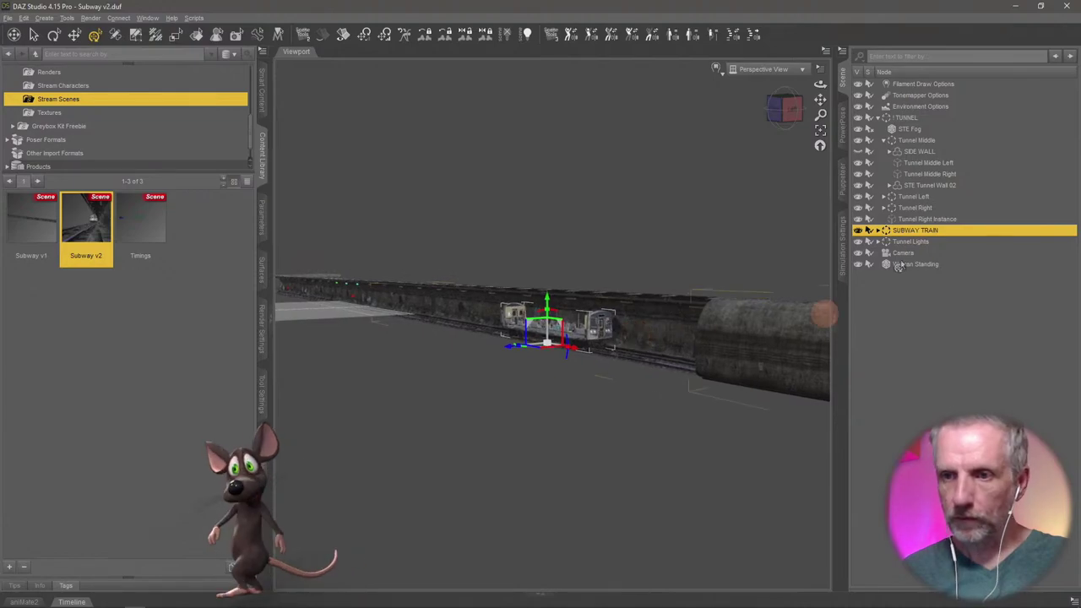
# - Expand the SUBWAY TRAIN group, frame the STE Subway train inside it and view the train's front on the rails
pyautogui.click(879, 230)
pyautogui.click(925, 242)
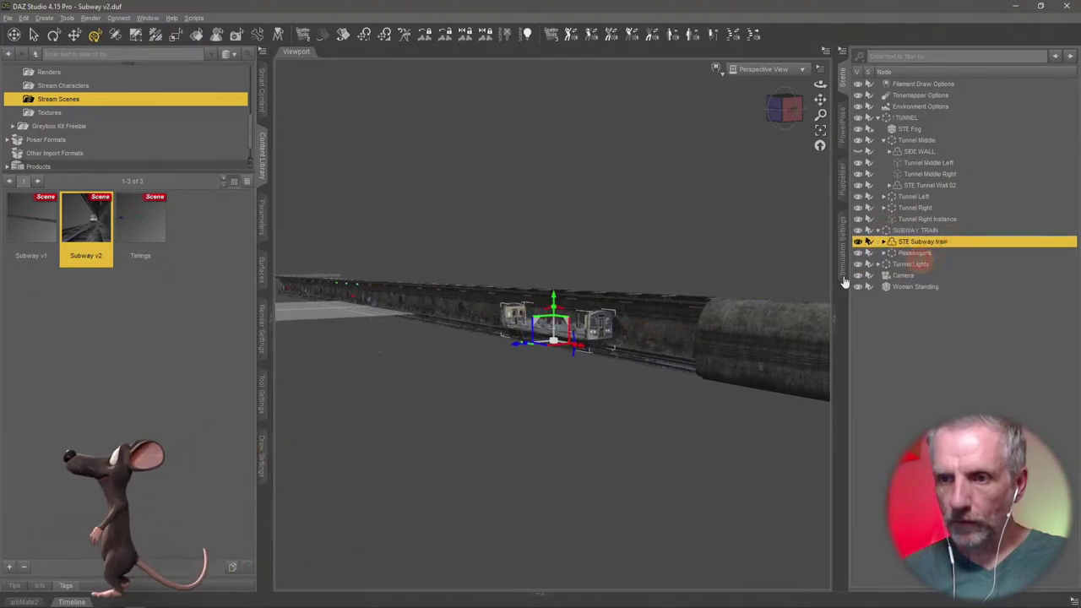
pyautogui.hotkey('ctrl', 'f')
pyautogui.keyDown('alt'); pyautogui.moveTo(635, 334); pyautogui.dragTo(359, 467); pyautogui.keyUp('alt')
pyautogui.click(405, 414)
pyautogui.scroll(2, 404, 414)
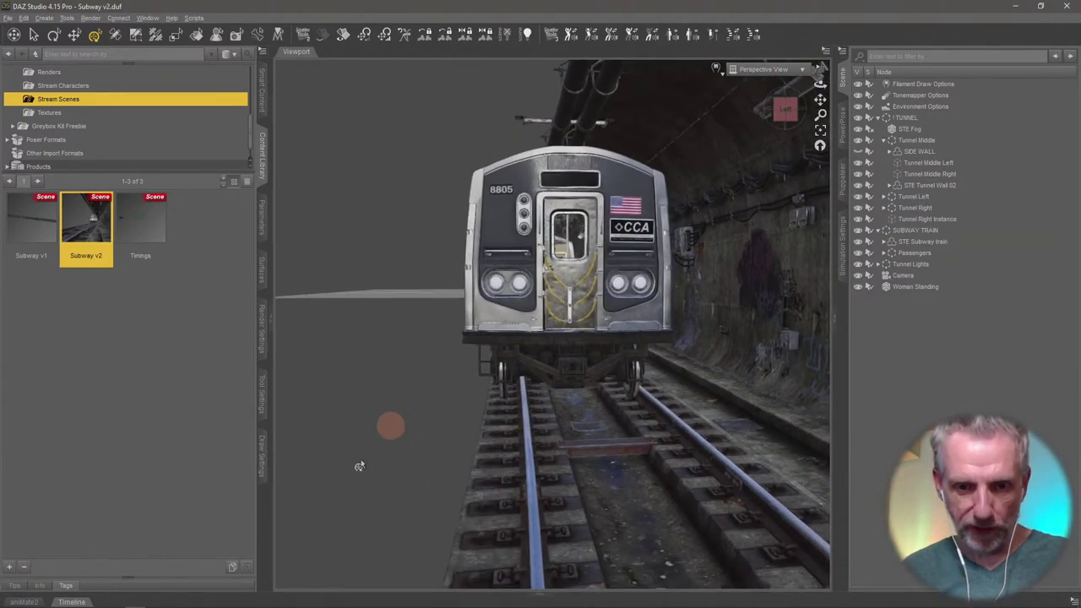
# - Show the timeline and align the SUBWAY TRAIN group's wheels with the rails at frame 0, bringing its Z Translate to -346.48
pyautogui.click(72, 601)
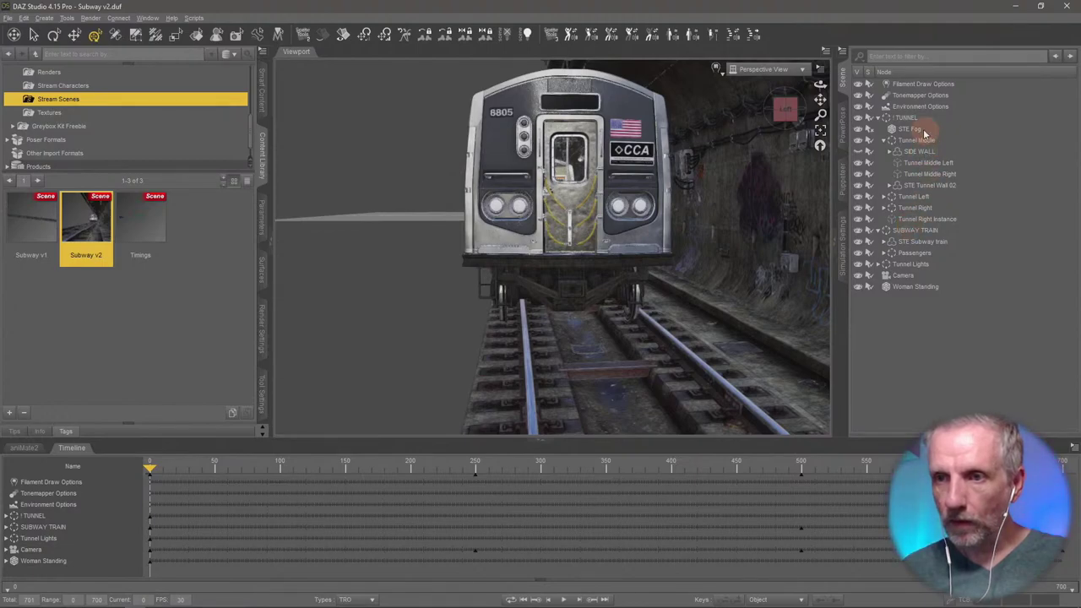
pyautogui.click(916, 231)
pyautogui.keyDown('alt'); pyautogui.moveTo(600, 285); pyautogui.dragTo(543, 261); pyautogui.keyUp('alt')
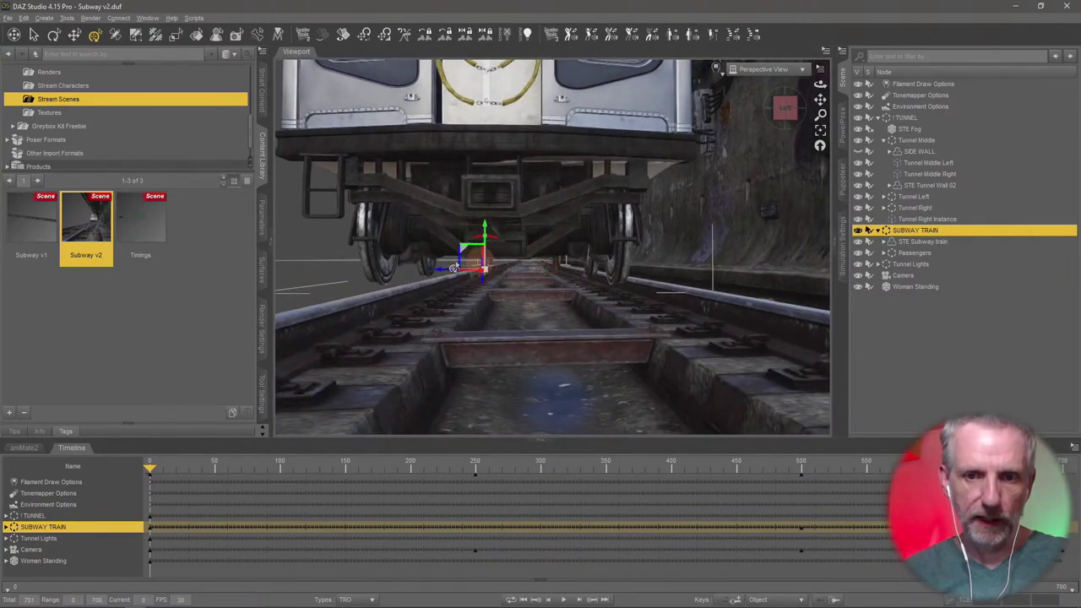
pyautogui.keyDown('ctrl'); pyautogui.keyDown('alt'); pyautogui.moveTo(443, 277); pyautogui.dragTo(452, 278); pyautogui.keyUp('alt'); pyautogui.keyUp('ctrl')
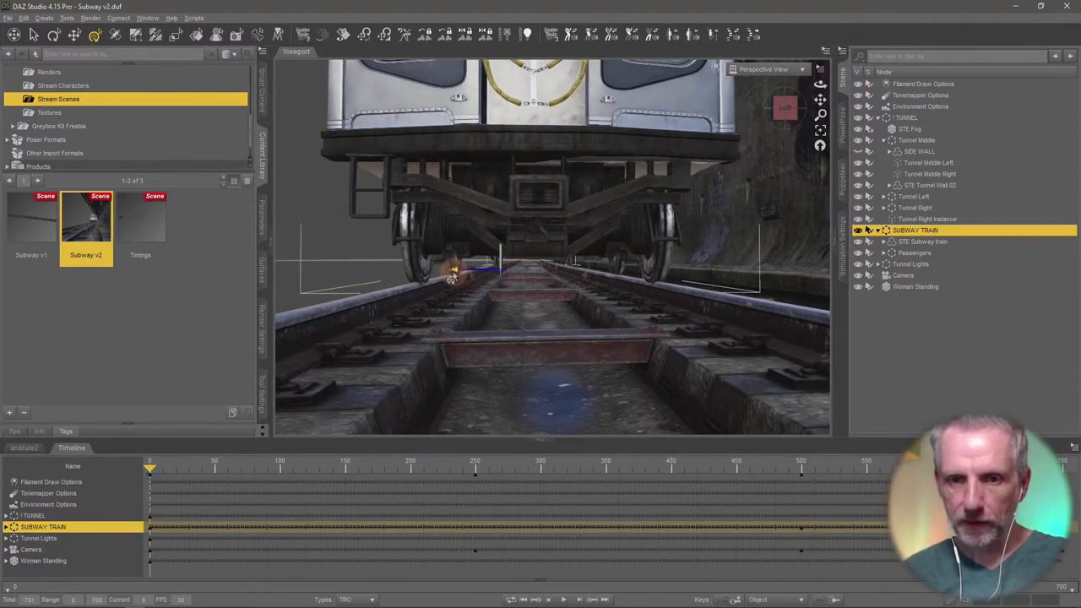
pyautogui.scroll(4, 546, 305)
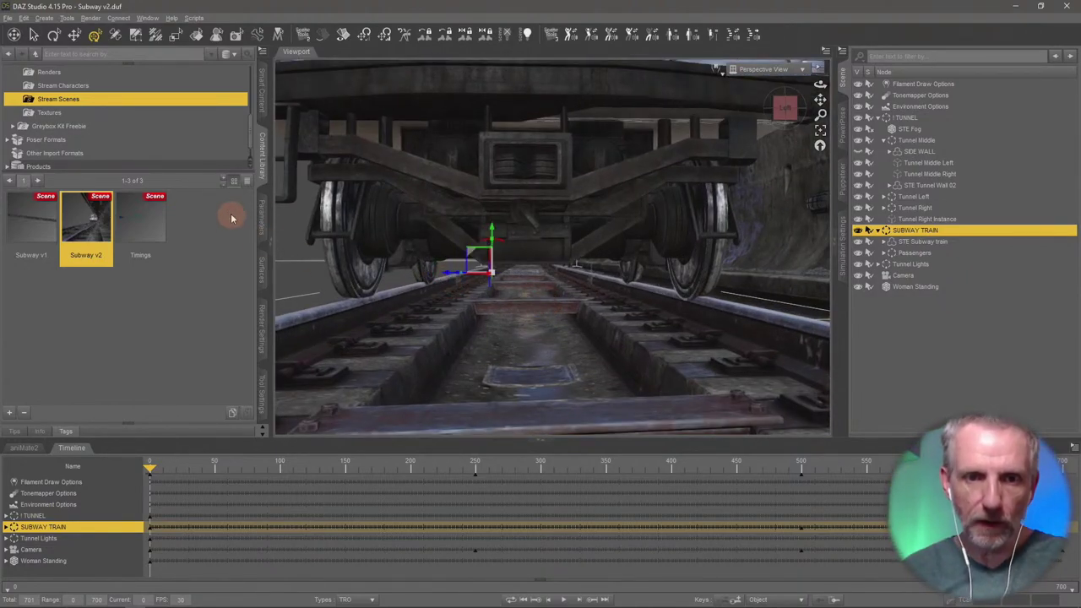
pyautogui.click(262, 211)
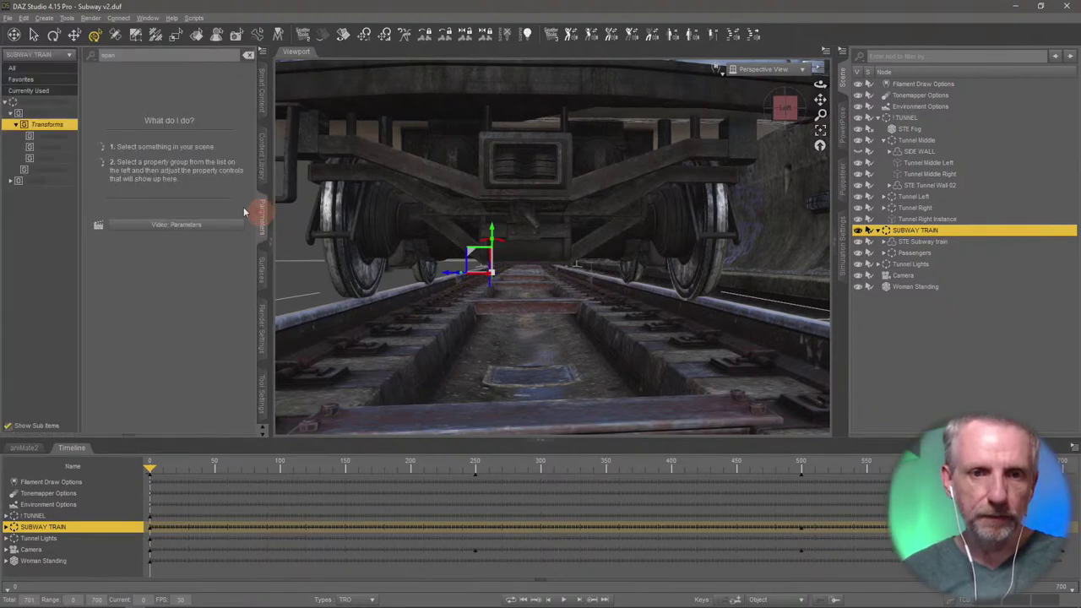
pyautogui.click(248, 57)
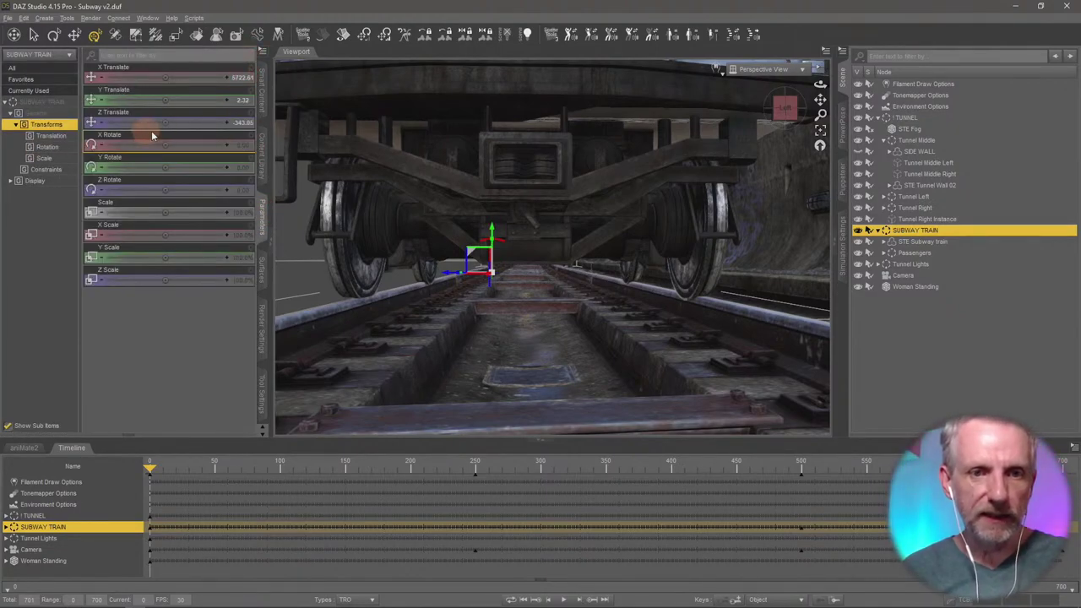
pyautogui.moveTo(165, 122); pyautogui.dragTo(163, 124)
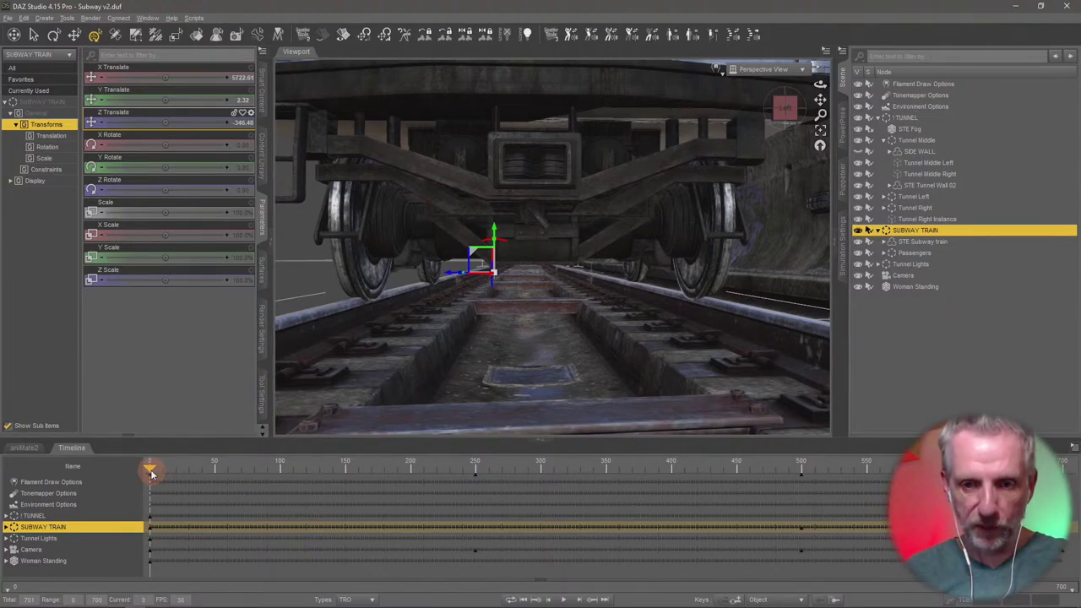
# - Go to the train's keyframe at frame 500 and shift the SUBWAY TRAIN group sideways onto the rails, to Z Translate -323.05
pyautogui.moveTo(194, 478); pyautogui.dragTo(458, 487)
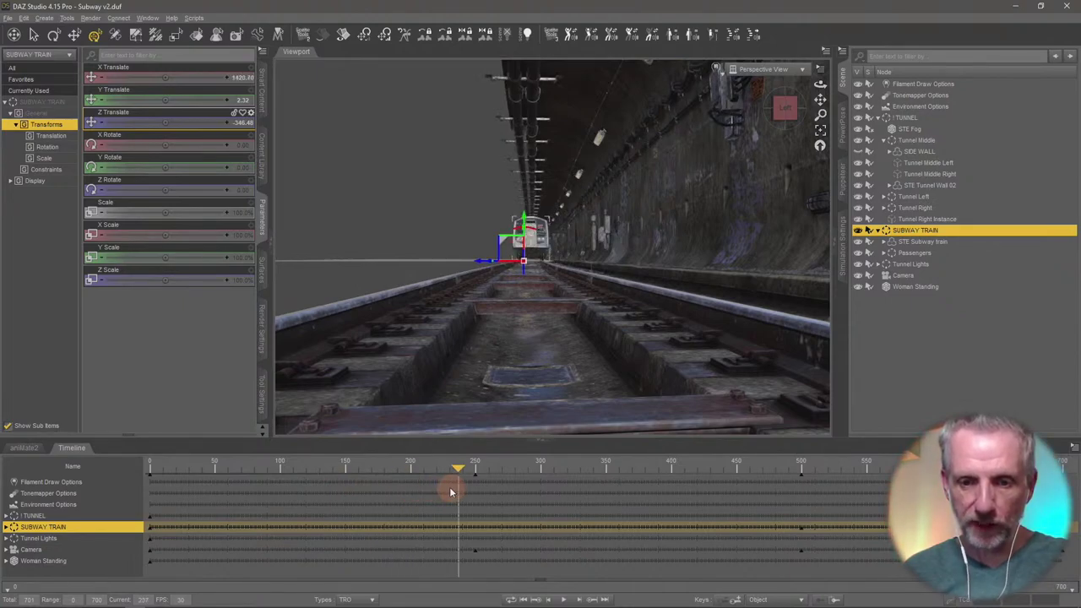
pyautogui.click(591, 601)
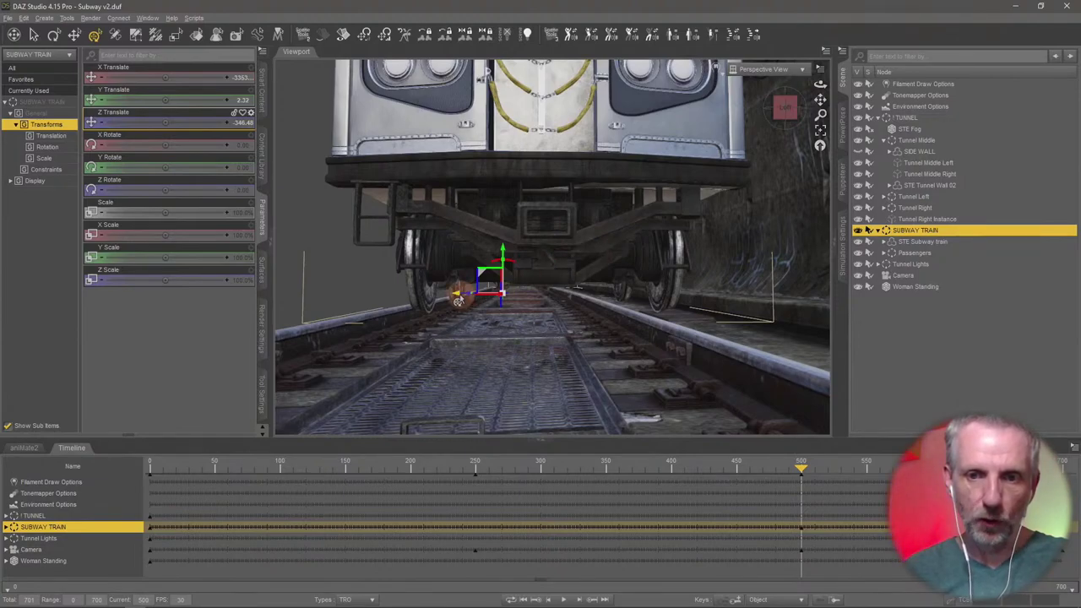
pyautogui.moveTo(455, 300); pyautogui.dragTo(447, 304)
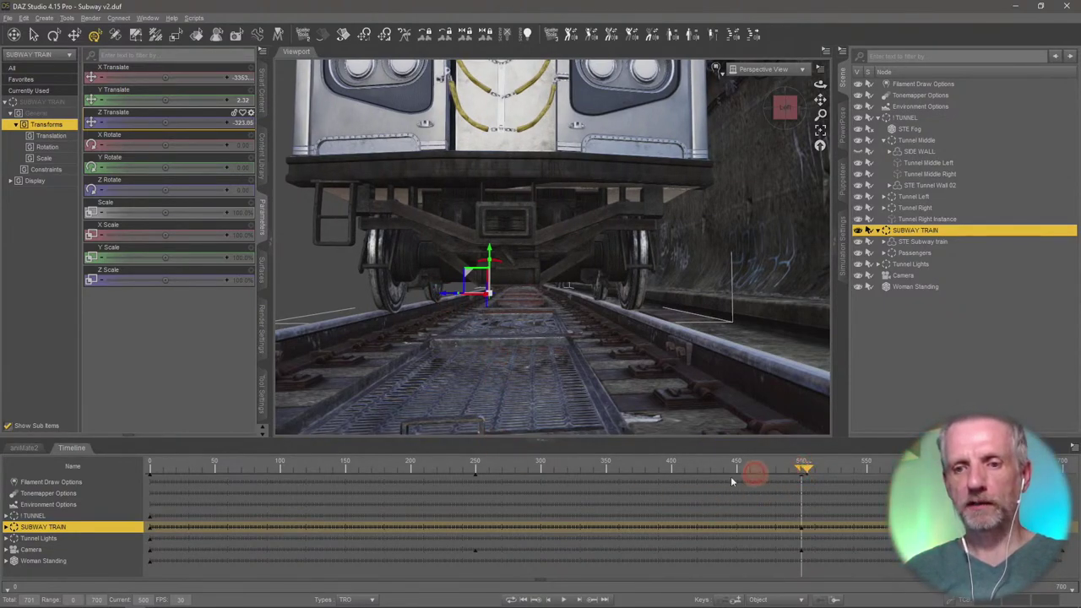
# - Scrub the timeline back to frame 249 and inspect how the train's wheels sit on the rails
pyautogui.moveTo(587, 486); pyautogui.dragTo(468, 489)
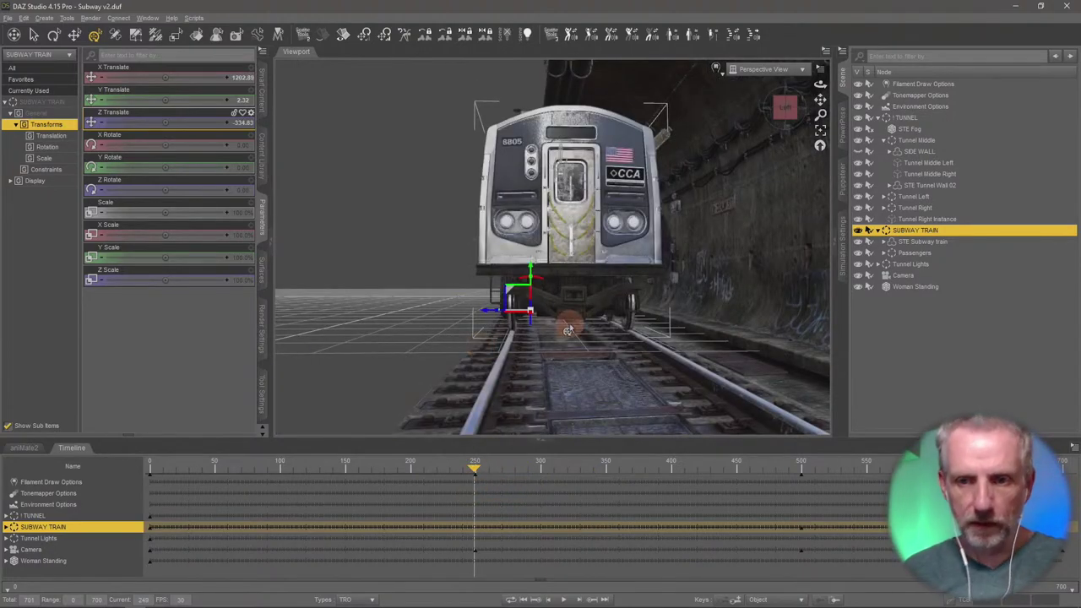
pyautogui.scroll(5, 550, 319)
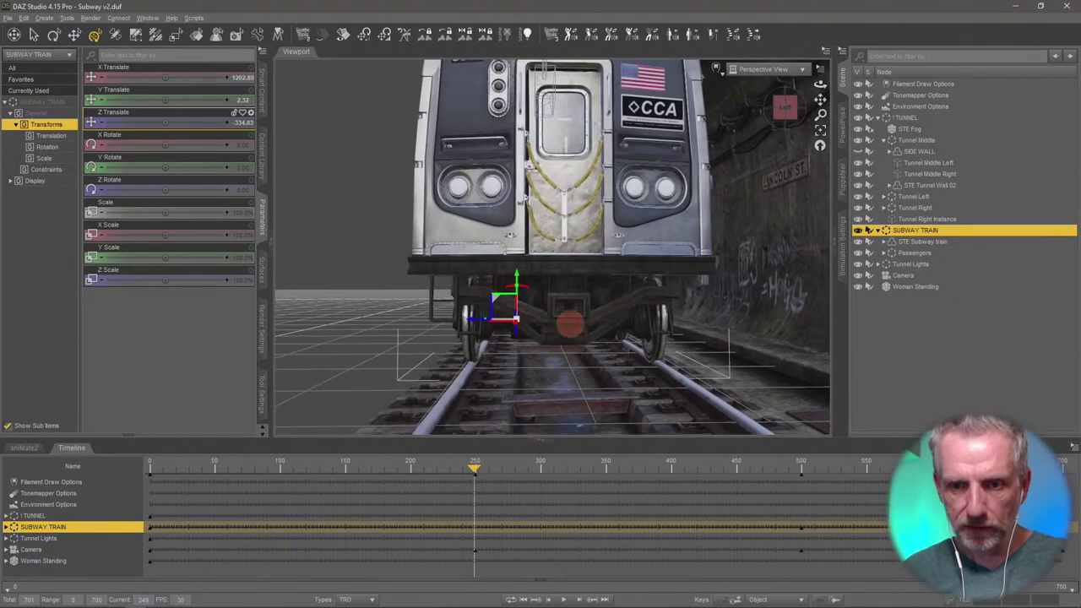
pyautogui.scroll(5, 552, 246)
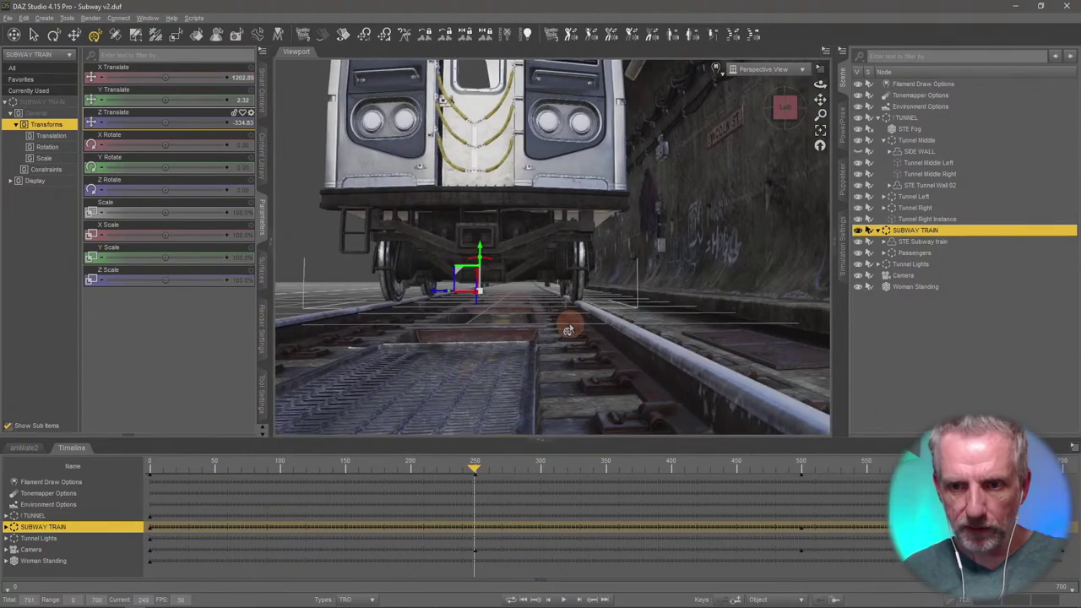
pyautogui.scroll(1, 571, 321)
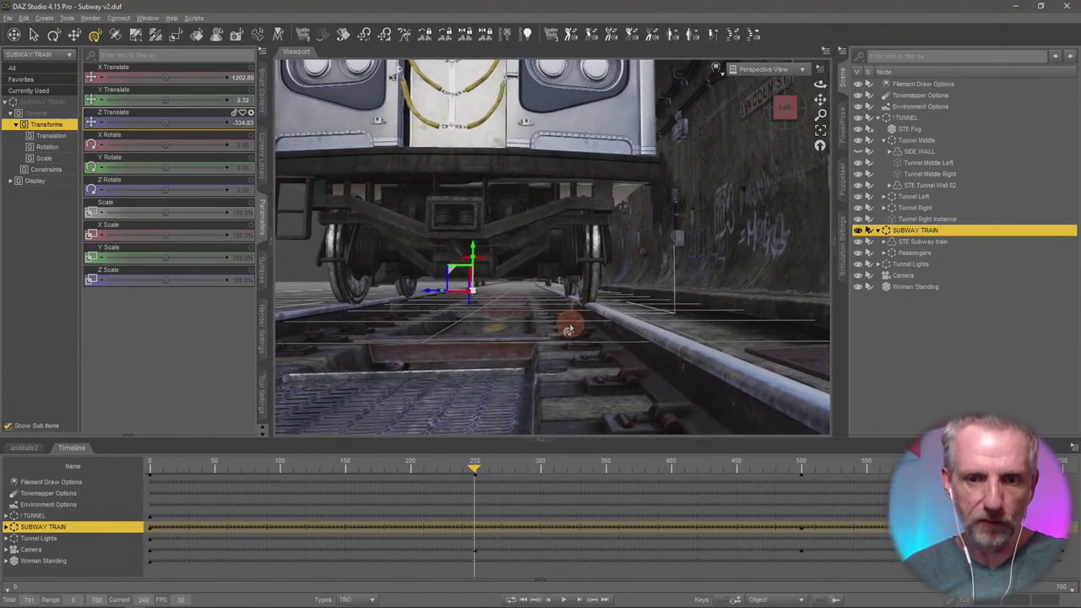
# - Go to frame 103, frame the SUBWAY TRAIN group and examine its wheel alignment on the rails
pyautogui.moveTo(347, 481); pyautogui.dragTo(280, 480)
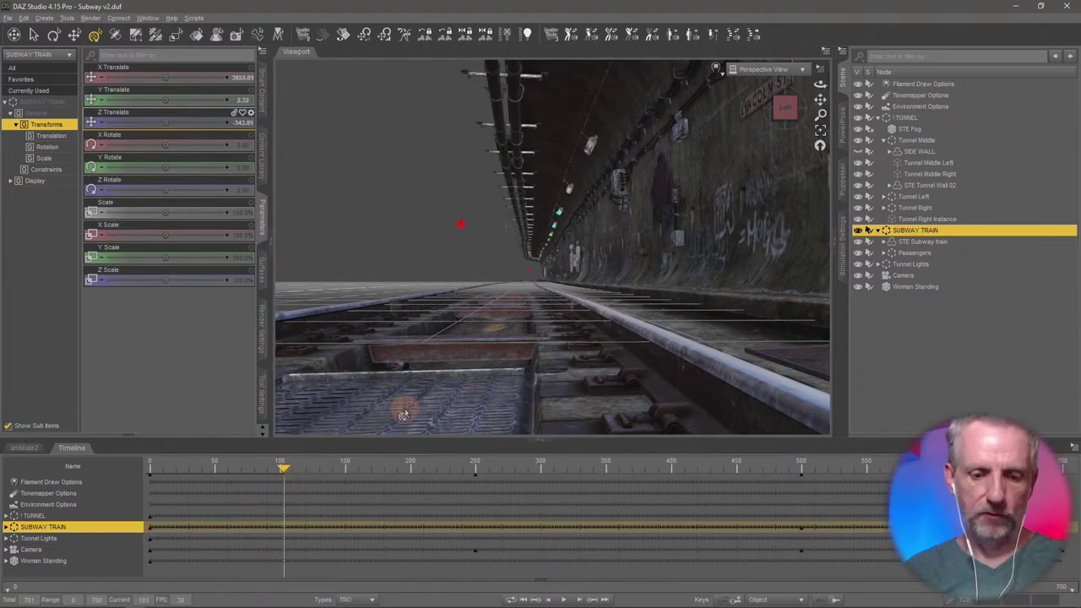
pyautogui.hotkey('ctrl', 'f')
pyautogui.scroll(5, 470, 377)
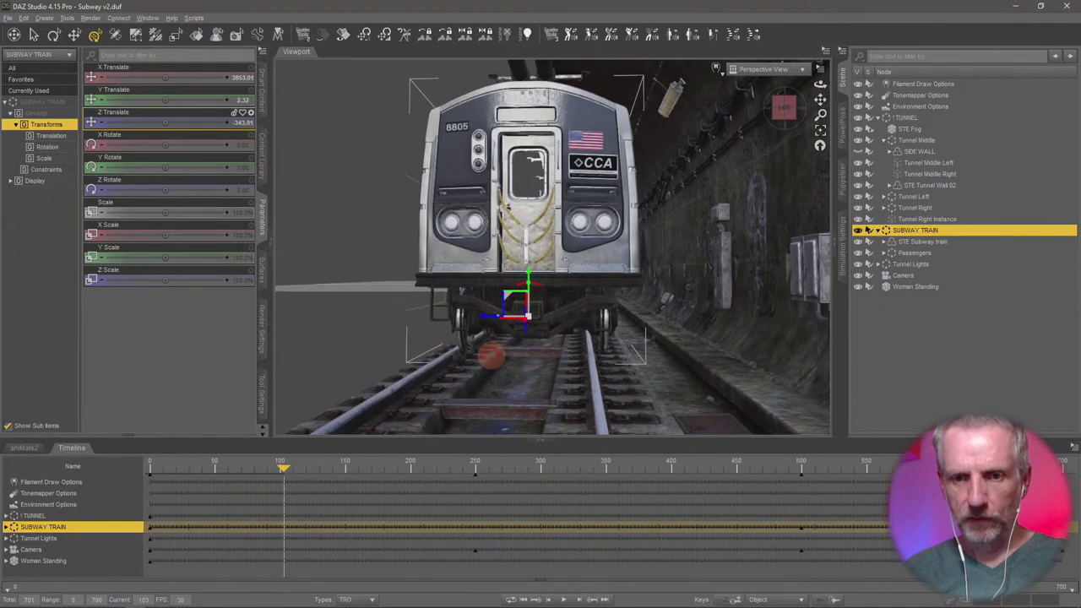
pyautogui.scroll(5, 490, 362)
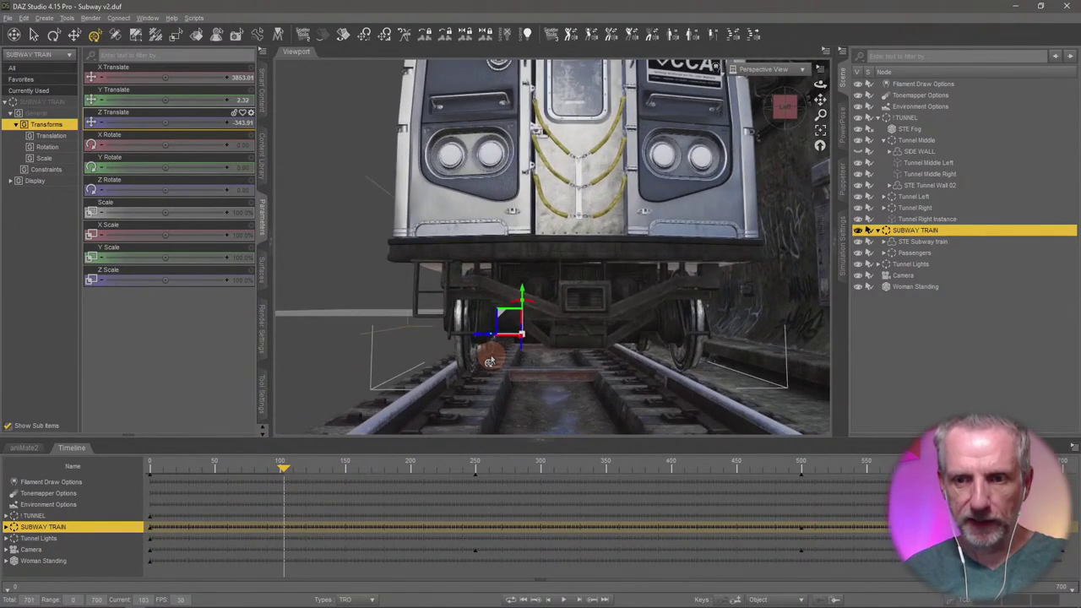
pyautogui.scroll(5, 490, 361)
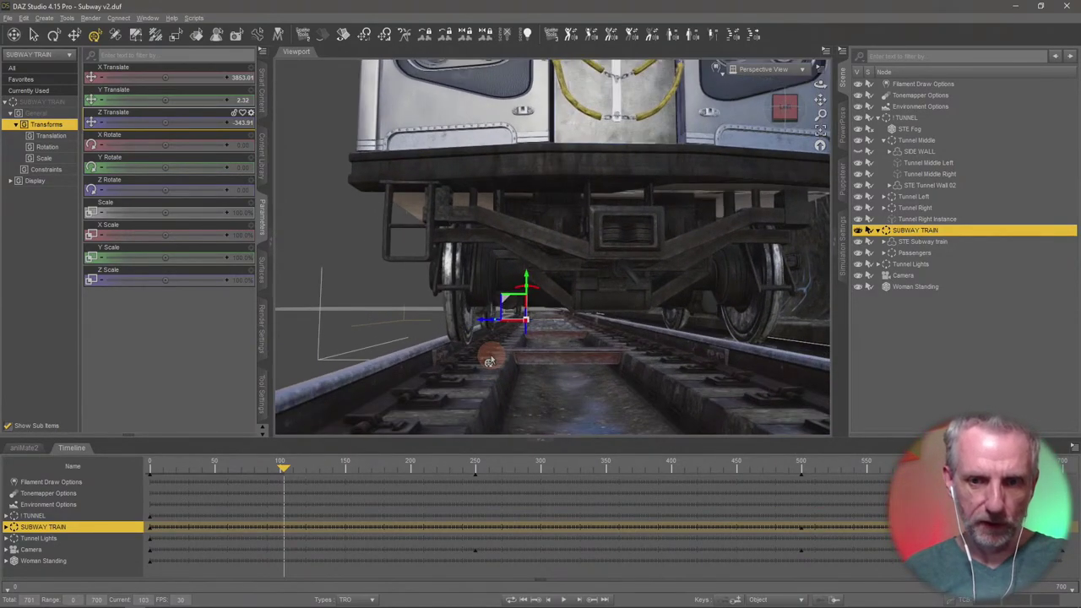
pyautogui.scroll(-10, 489, 361)
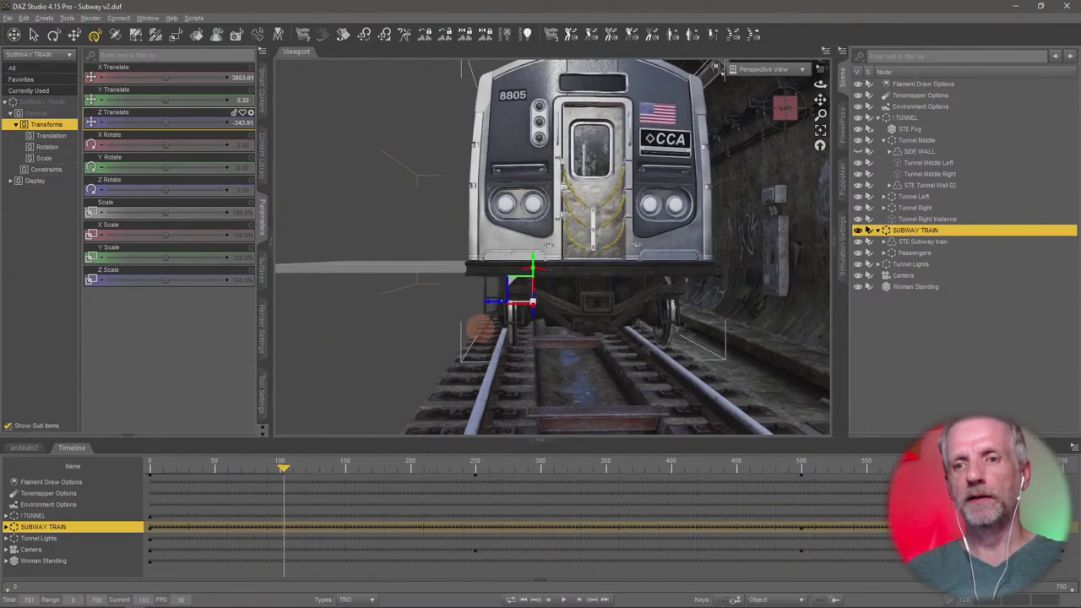
pyautogui.scroll(-5, 549, 319)
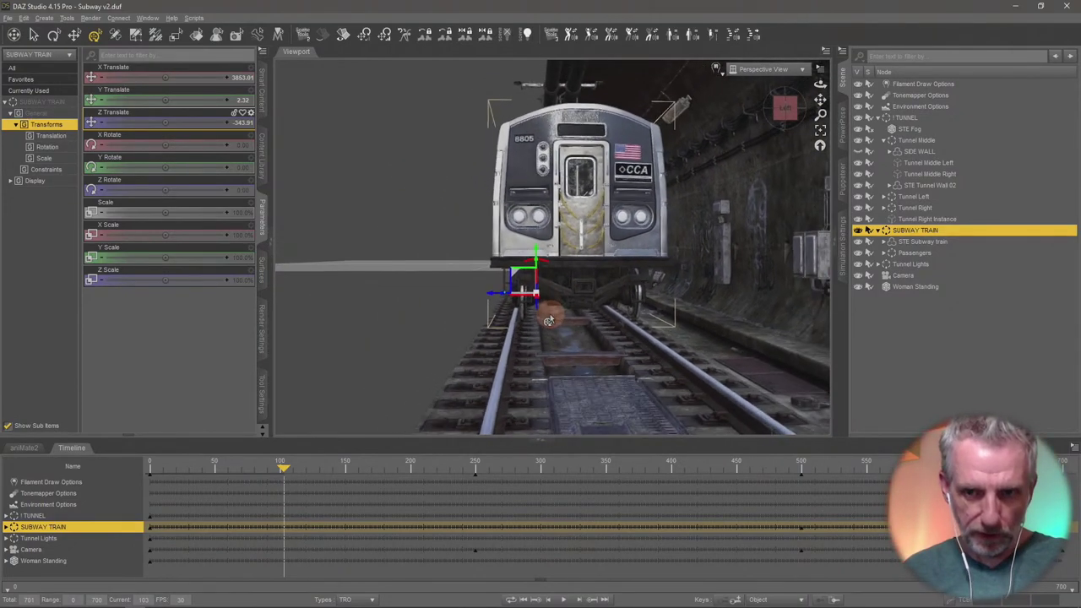
pyautogui.scroll(-4, 549, 316)
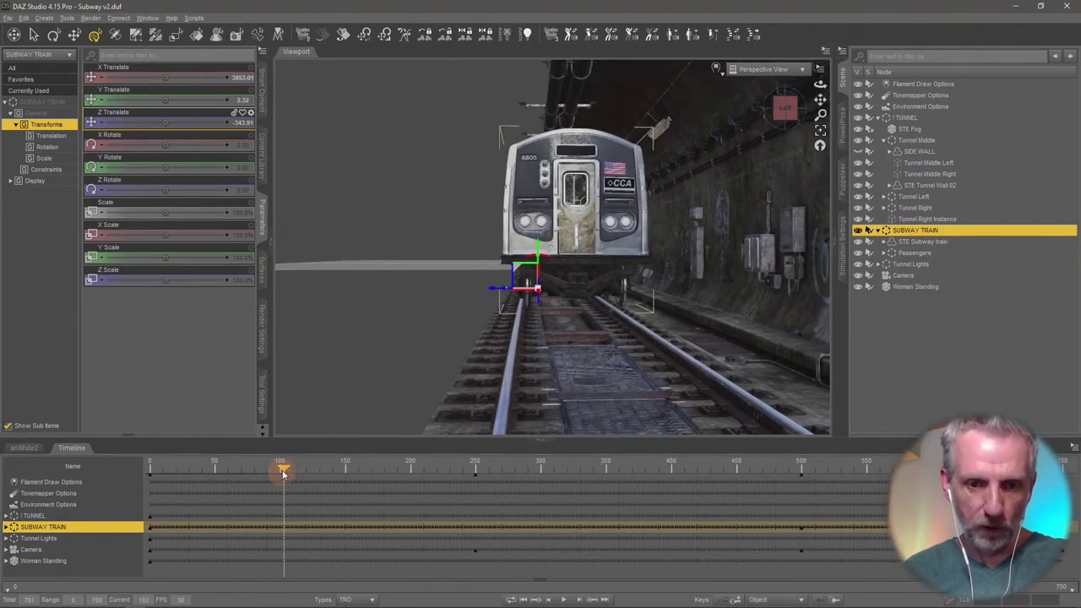
# - Return to frame 0, view the scene through the Camera and select the Camera node
pyautogui.click(150, 470)
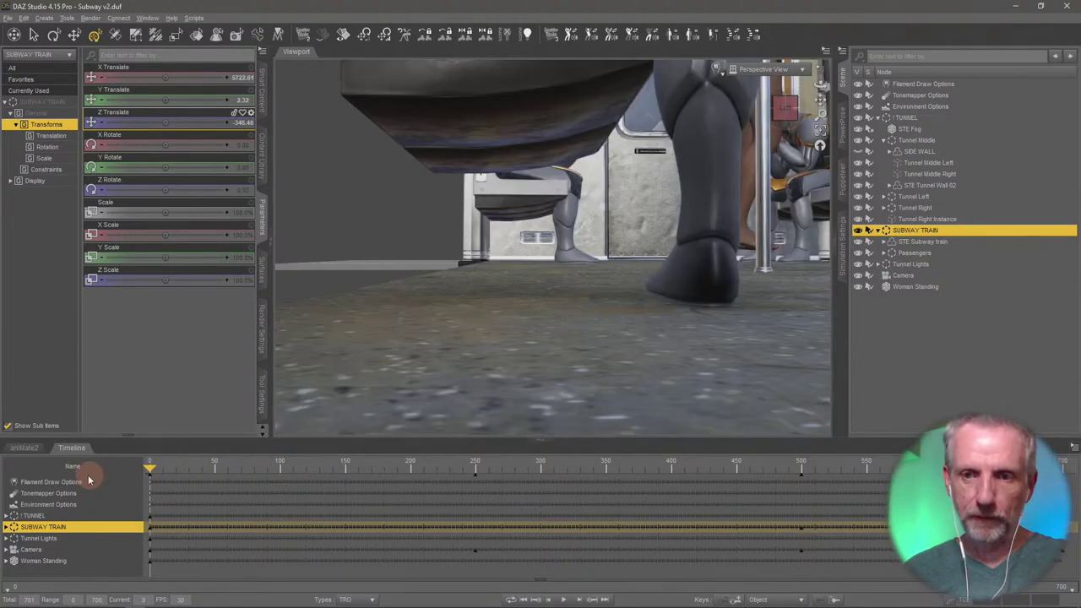
pyautogui.click(783, 69)
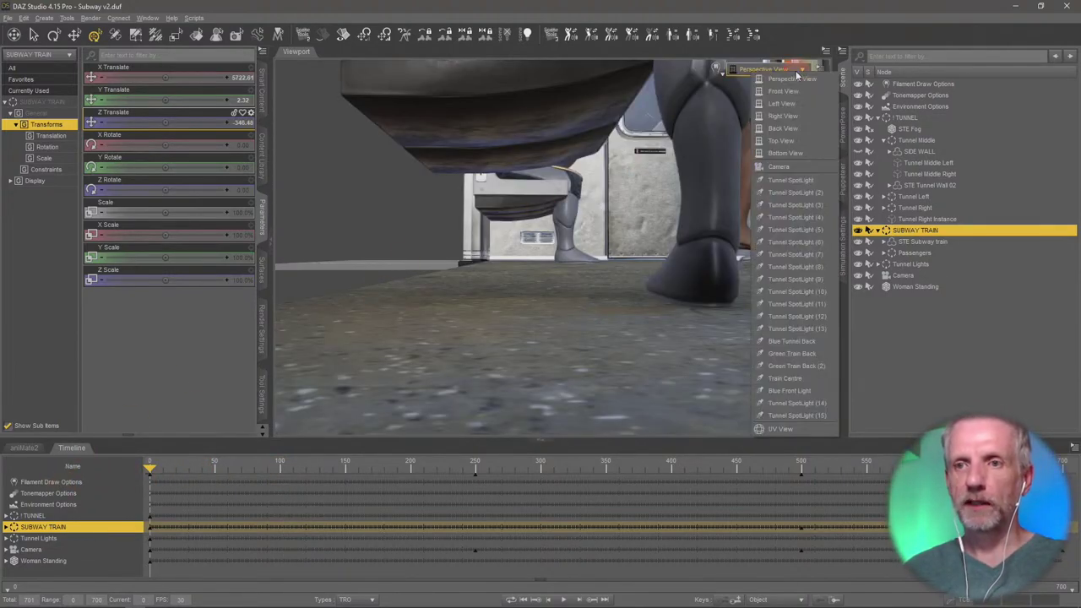
pyautogui.click(777, 167)
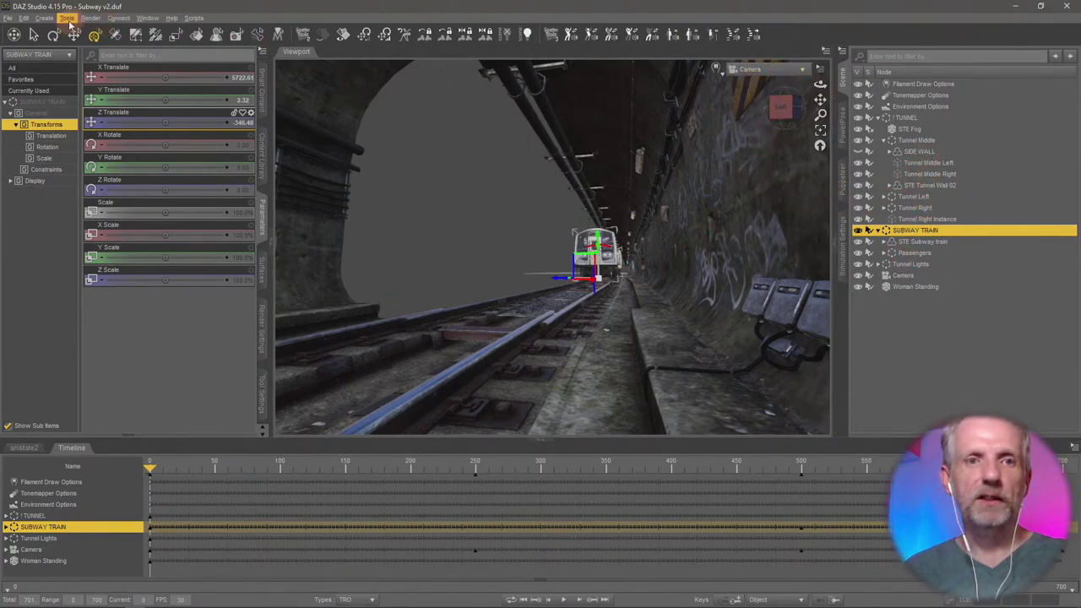
pyautogui.click(24, 18)
pyautogui.moveTo(76, 80)
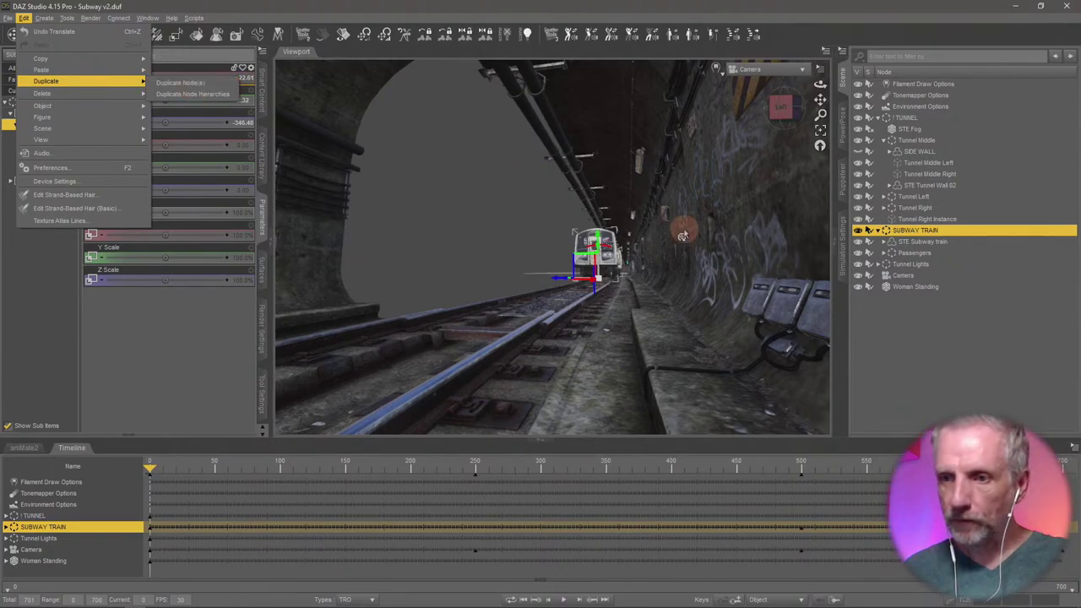
pyautogui.click(903, 275)
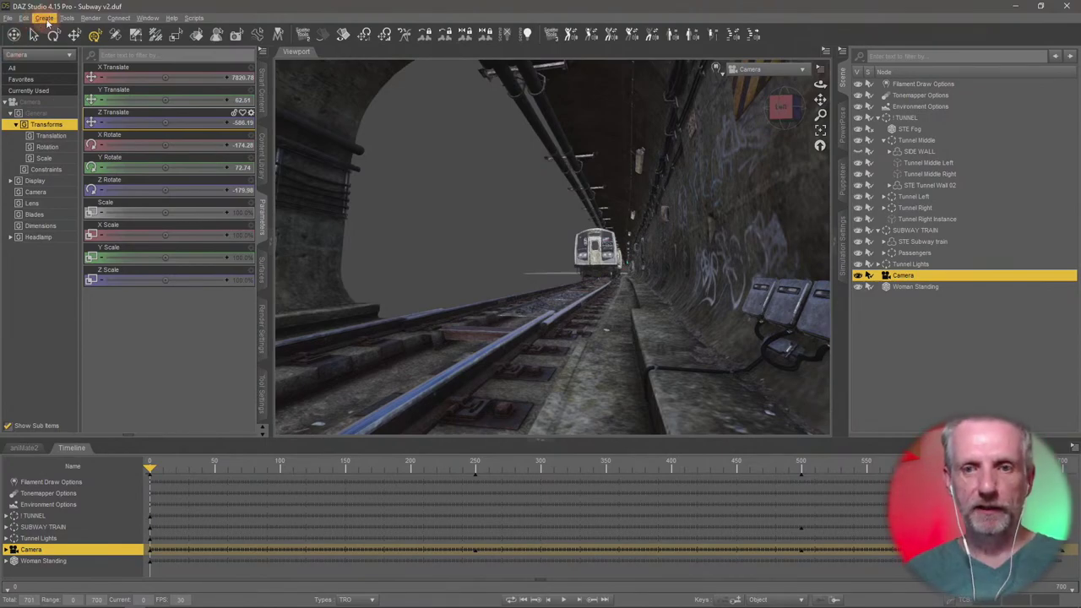
# - Collapse the Tunnel Middle group and frame the STE Subway train in the Perspective View
pyautogui.click(768, 69)
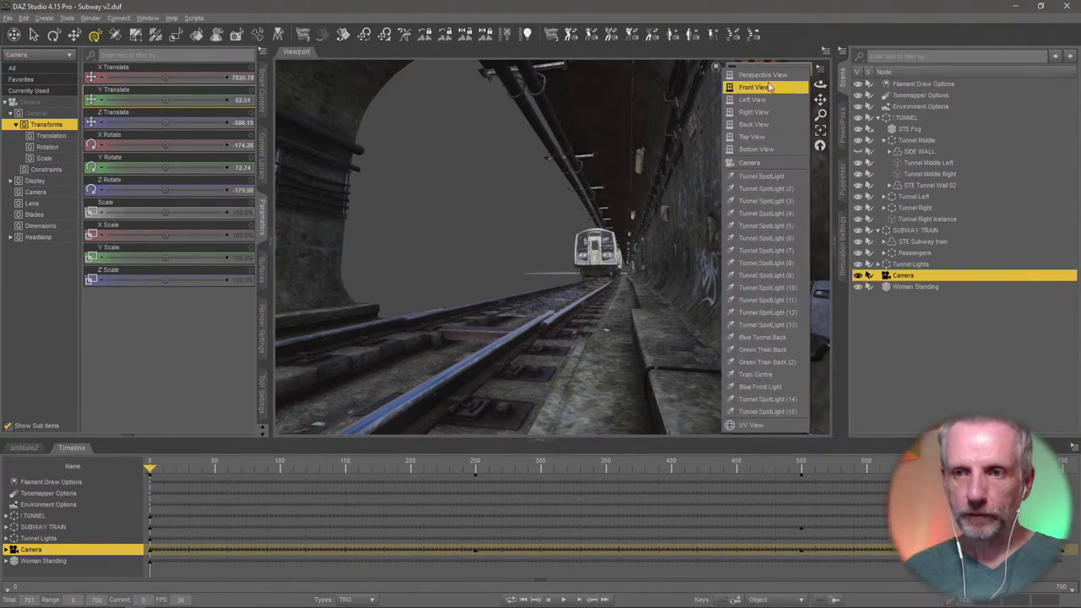
pyautogui.click(770, 77)
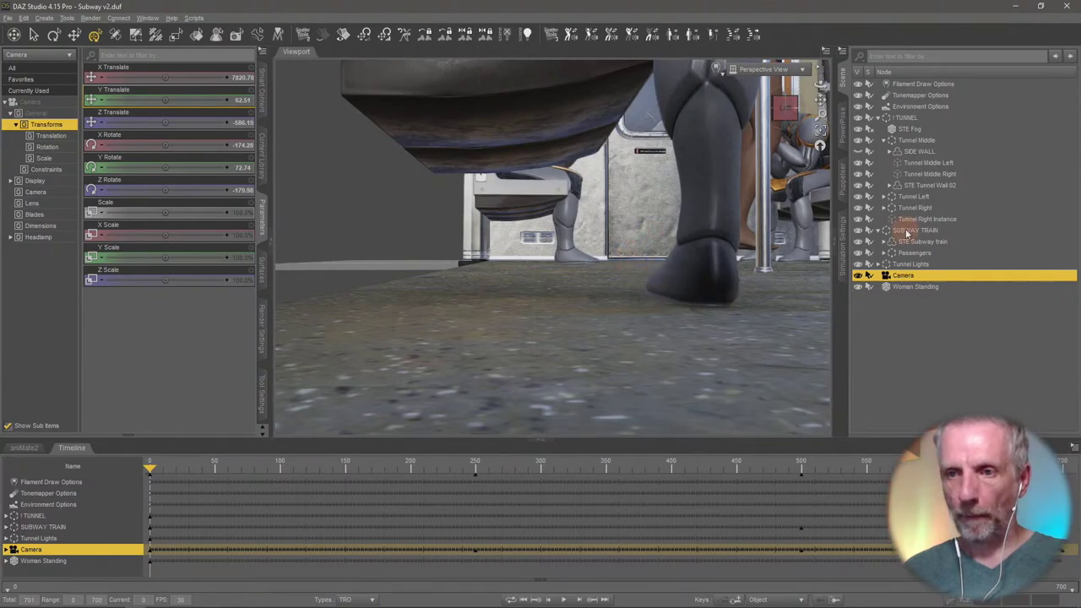
pyautogui.click(913, 140)
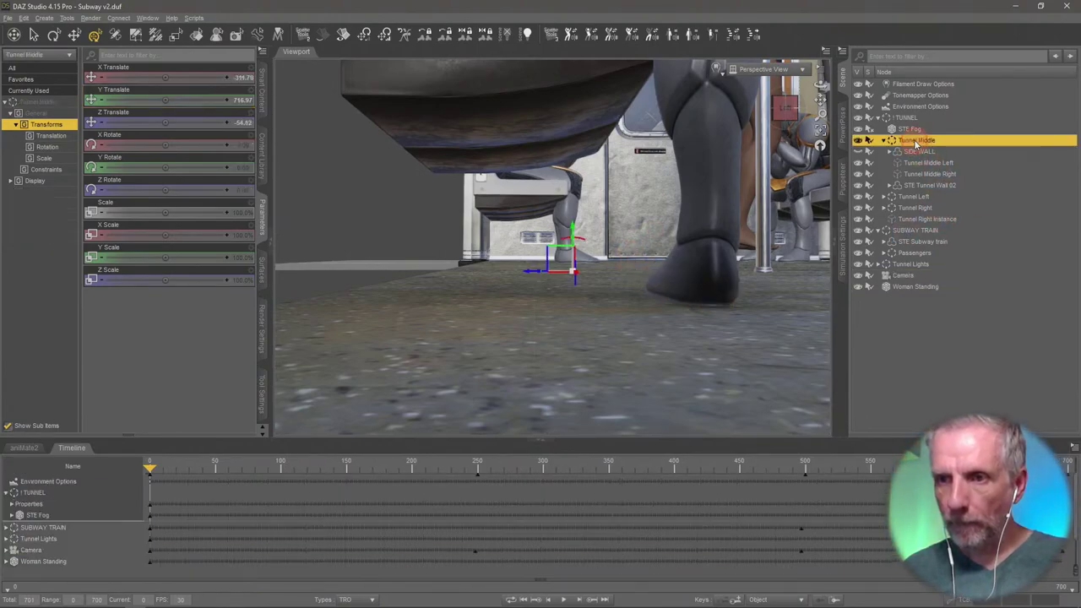
pyautogui.click(886, 140)
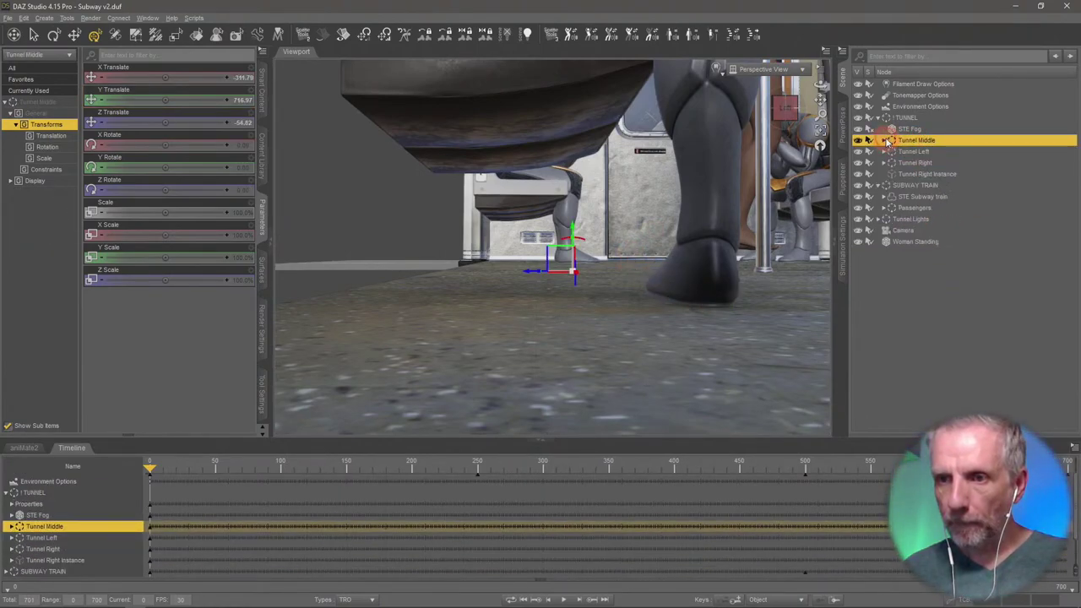
pyautogui.click(917, 185)
pyautogui.click(923, 196)
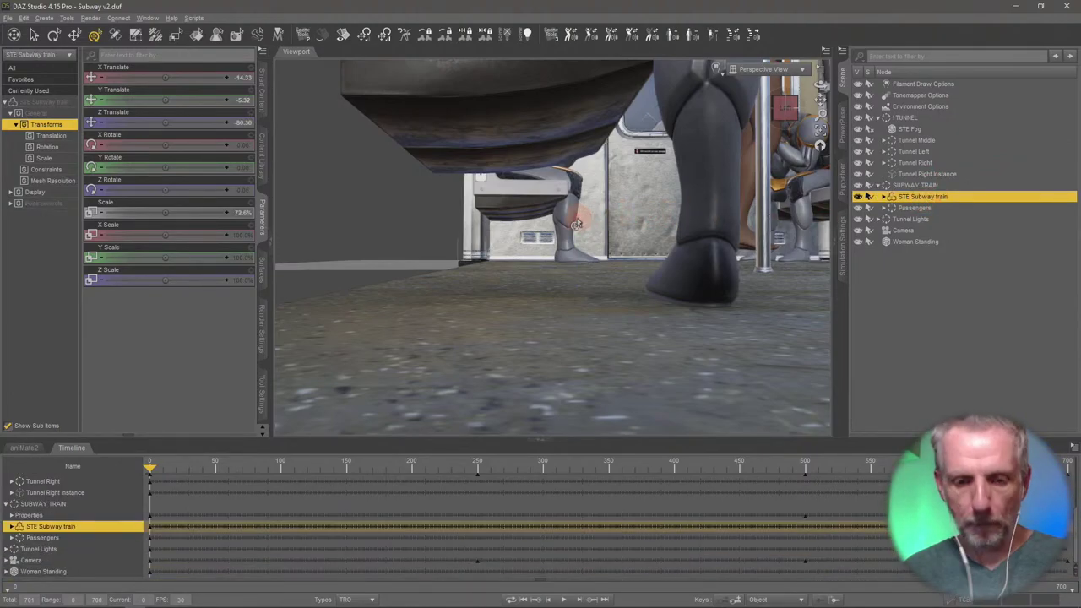
pyautogui.hotkey('ctrl', 'f')
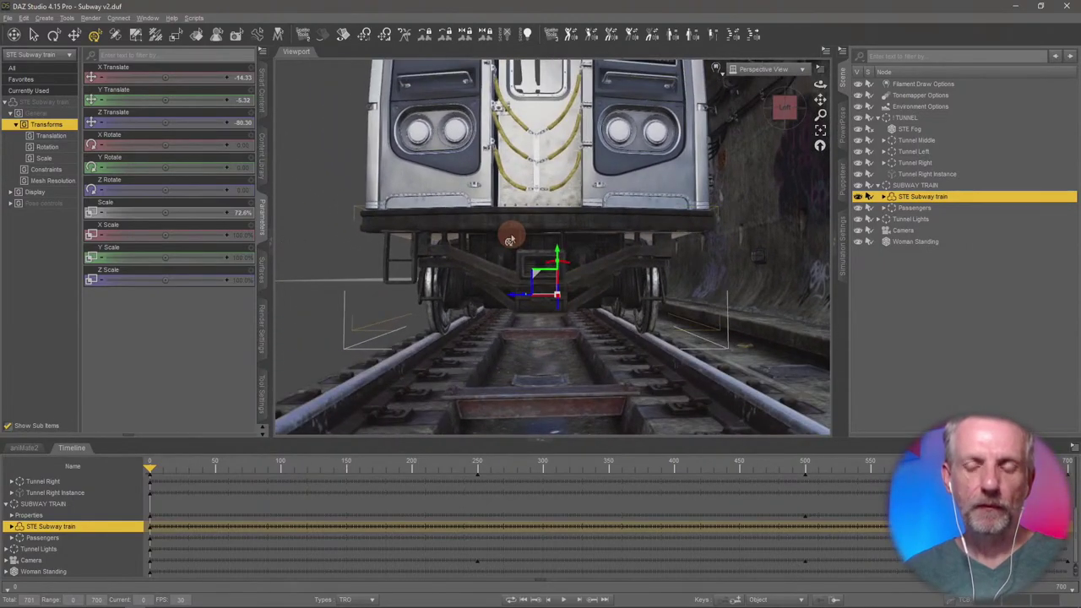
# - Create a new camera positioned from the current Perspective View of the train's front wheels
pyautogui.moveTo(509, 241)
pyautogui.mouseDown()
pyautogui.moveTo(510, 228)
pyautogui.moveTo(508, 240)
pyautogui.mouseUp()
pyautogui.click(44, 18)
pyautogui.click(52, 33)
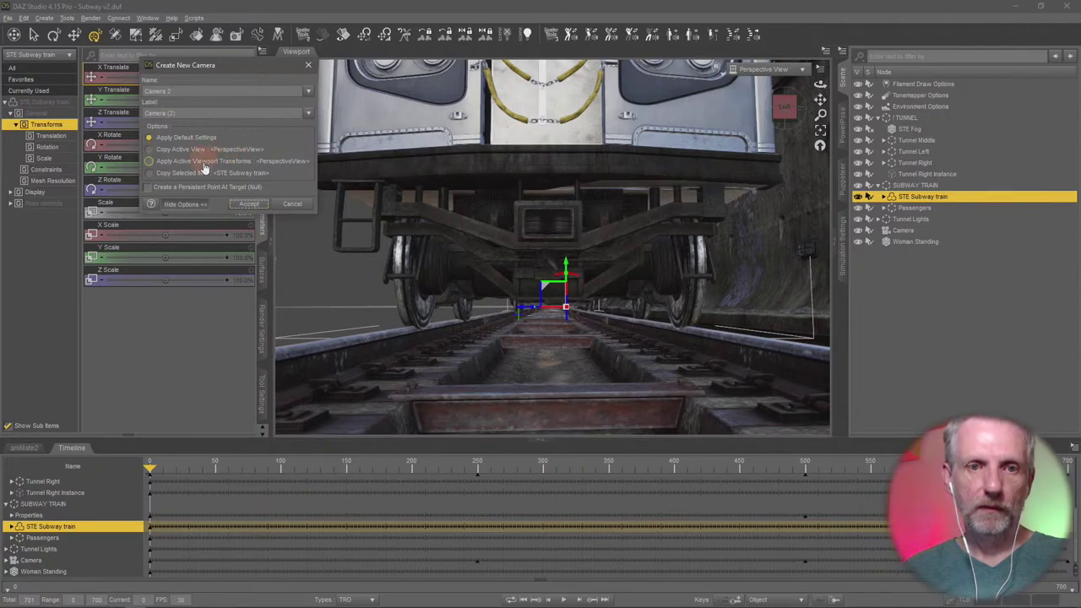
pyautogui.click(248, 204)
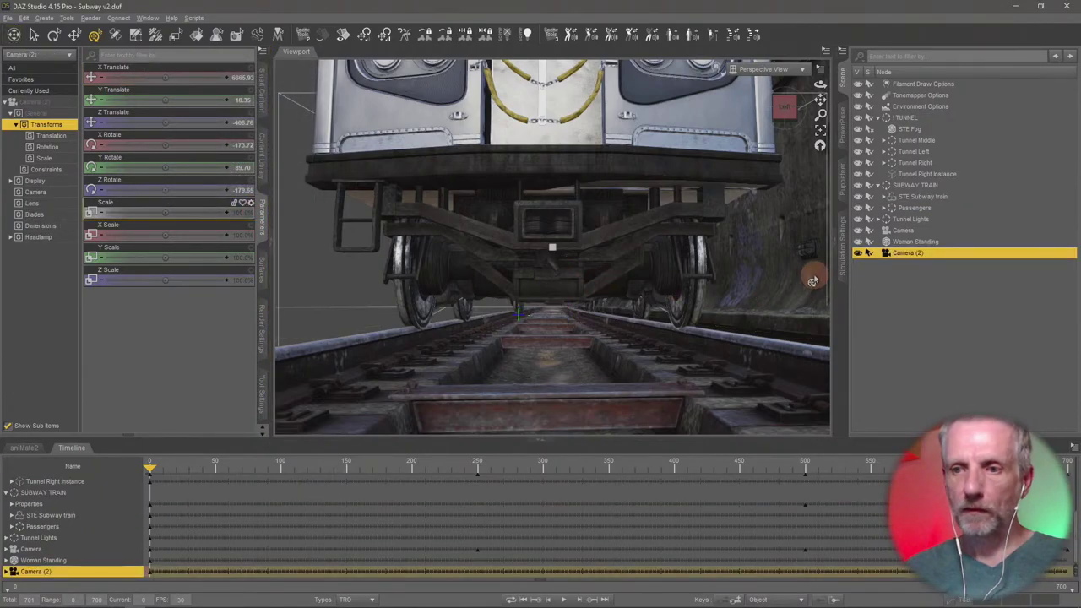
# - Rename the new camera Track Test CAM and parent it to the SUBWAY TRAIN group
pyautogui.write('Track Test CAM')
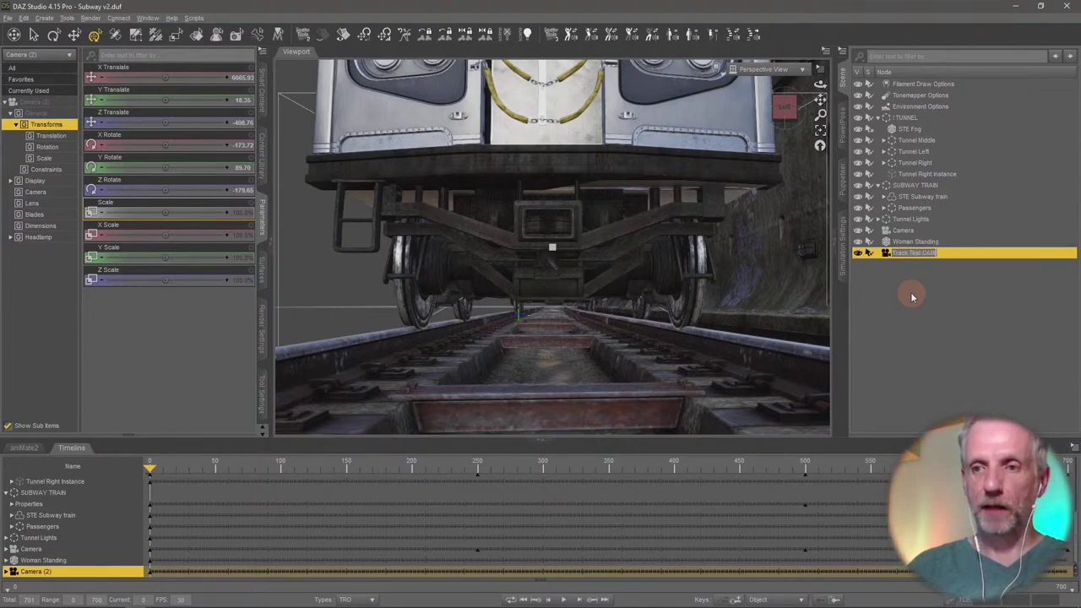
pyautogui.press('Return')
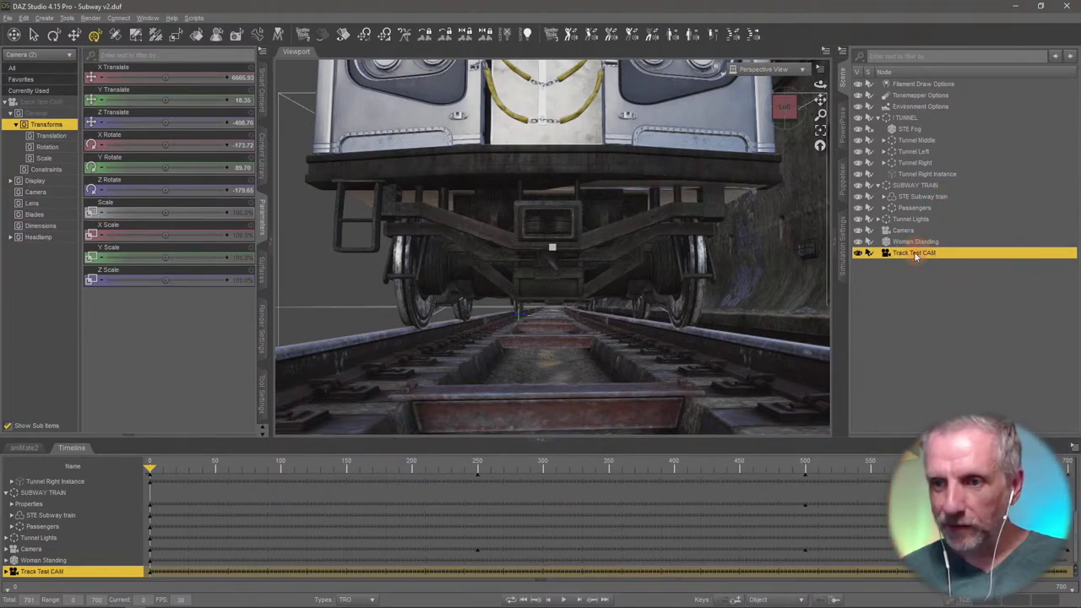
pyautogui.moveTo(915, 254); pyautogui.dragTo(926, 191)
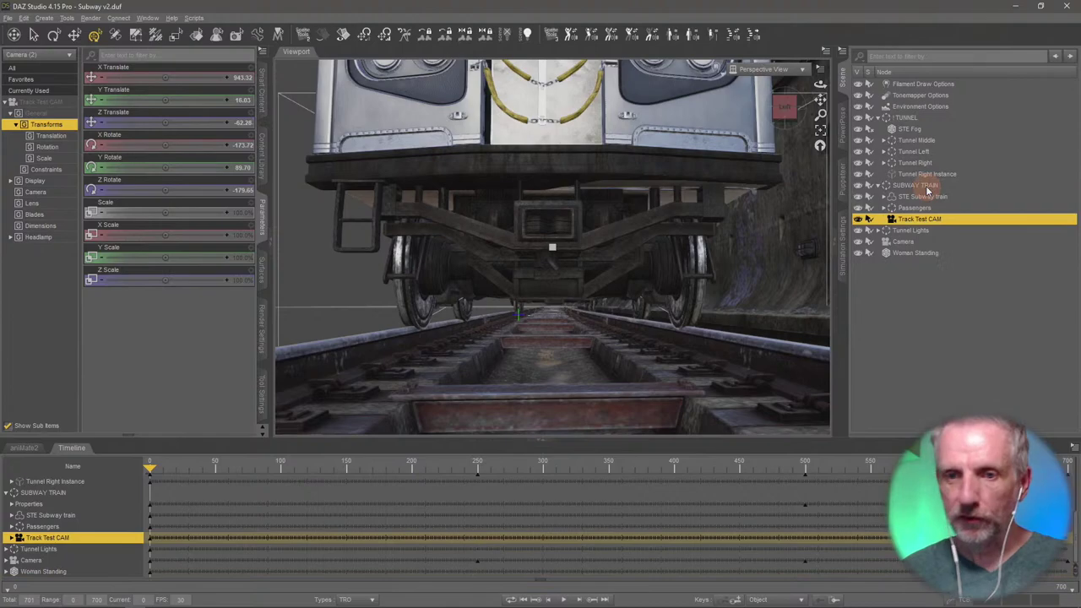
# - Look through Track Test CAM and scrub from frame 0 to frame 141 to check the wheels against the rails
pyautogui.click(782, 73)
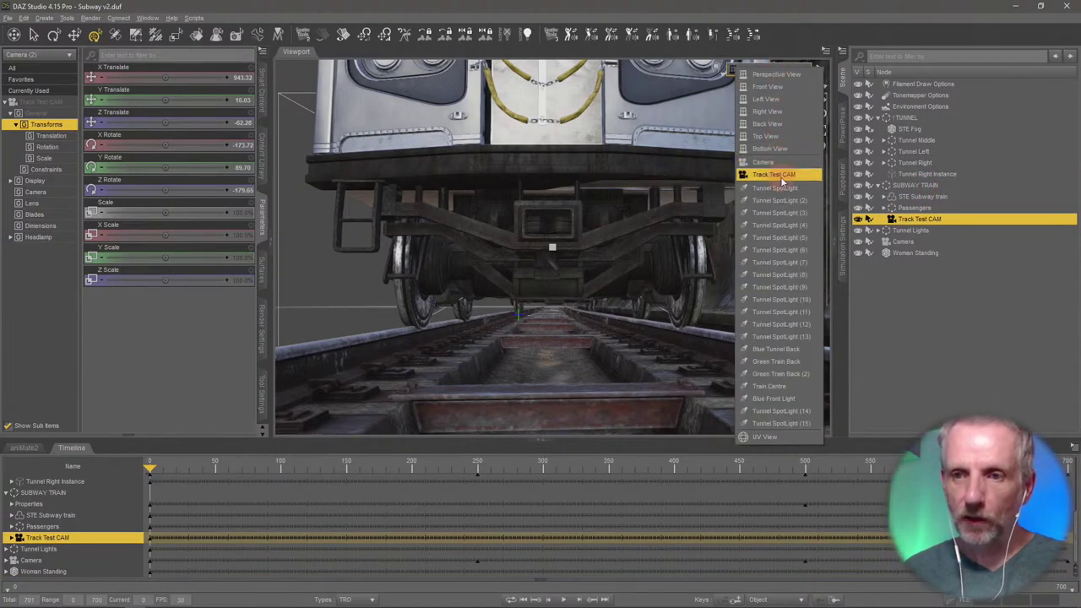
pyautogui.click(780, 176)
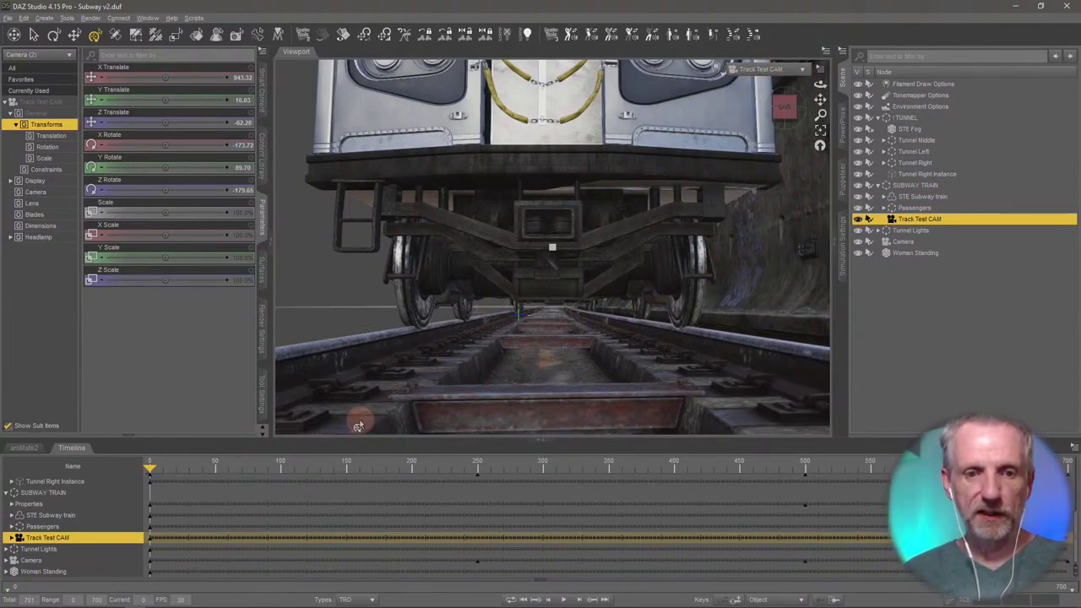
pyautogui.moveTo(157, 471); pyautogui.dragTo(190, 479)
pyautogui.moveTo(196, 475); pyautogui.dragTo(329, 529)
# - Select the SUBWAY TRAIN group and inspect its wheels up close through Track Test CAM at frame 141
pyautogui.click(929, 185)
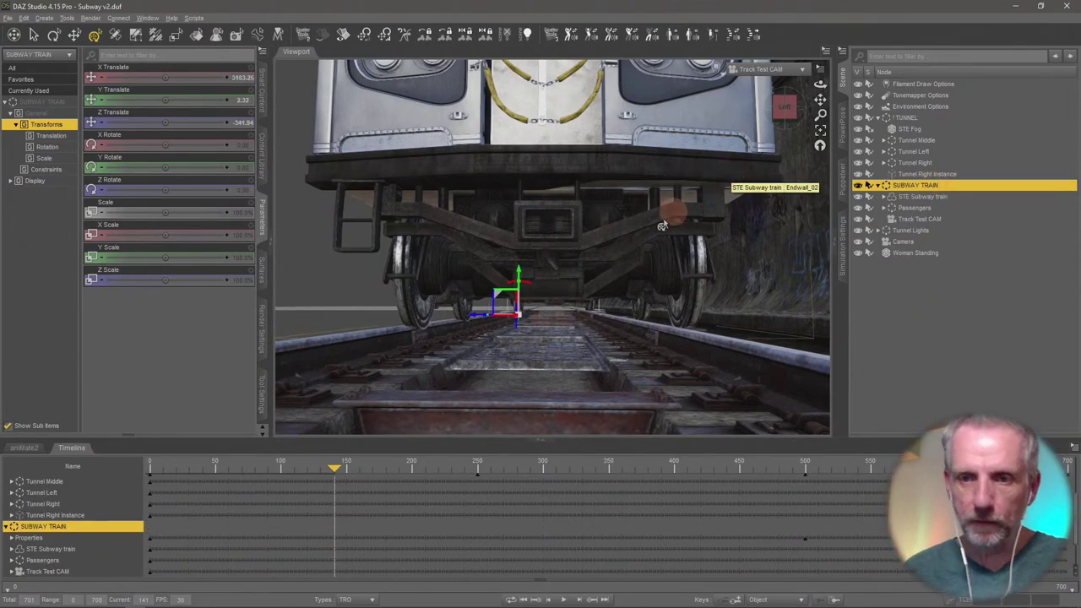
pyautogui.scroll(2, 642, 239)
pyautogui.scroll(2, 642, 239)
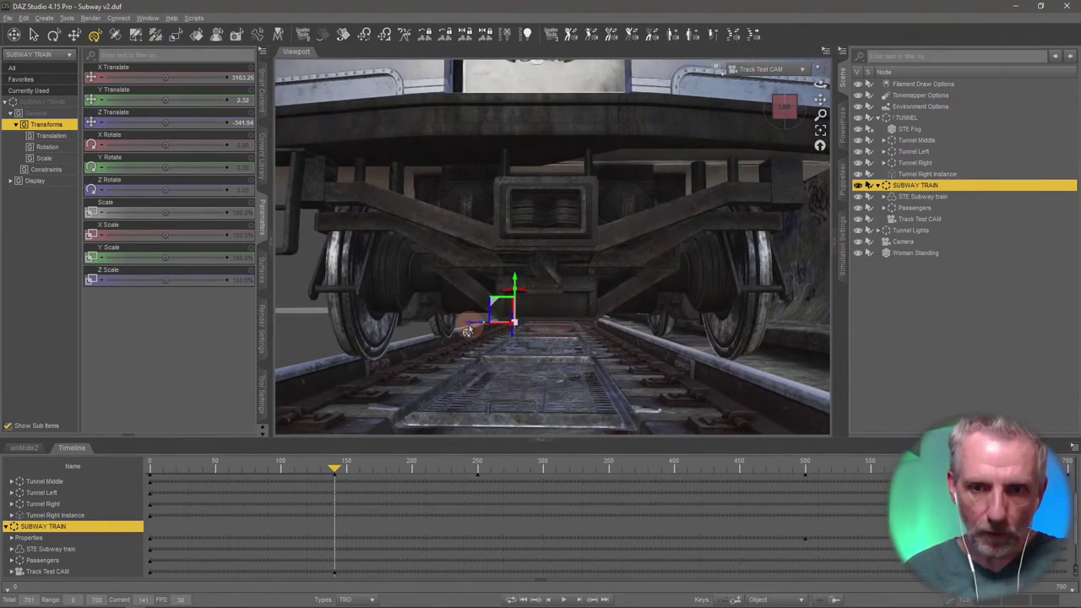
pyautogui.scroll(-2, 467, 332)
# - Switch to the Perspective View, select the STE Subway train and frame its front wheels at frame 141
pyautogui.click(798, 70)
pyautogui.click(794, 79)
pyautogui.scroll(5, 596, 282)
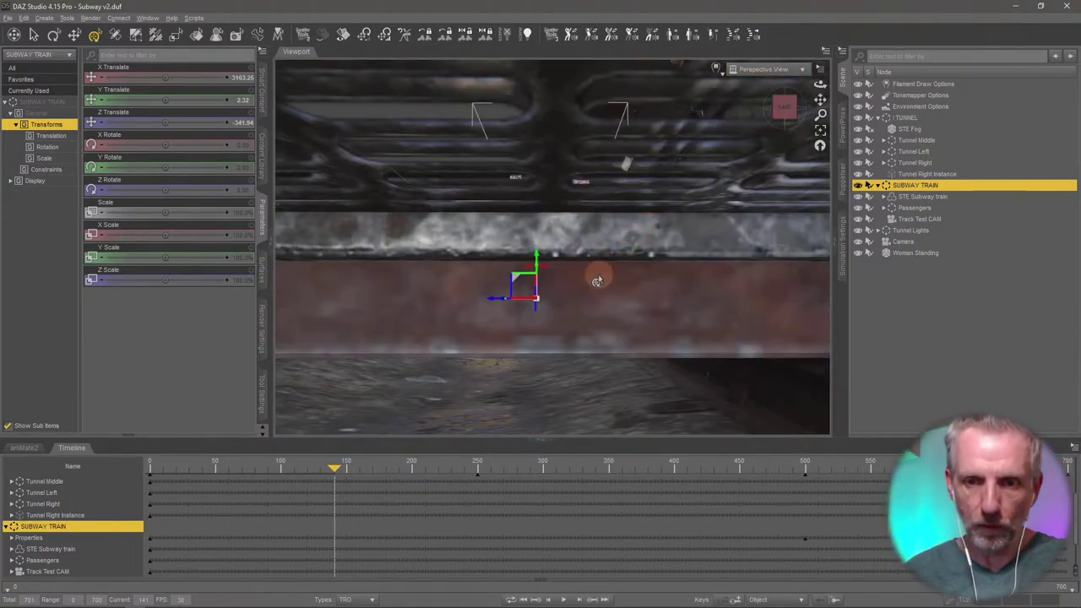
pyautogui.click(925, 197)
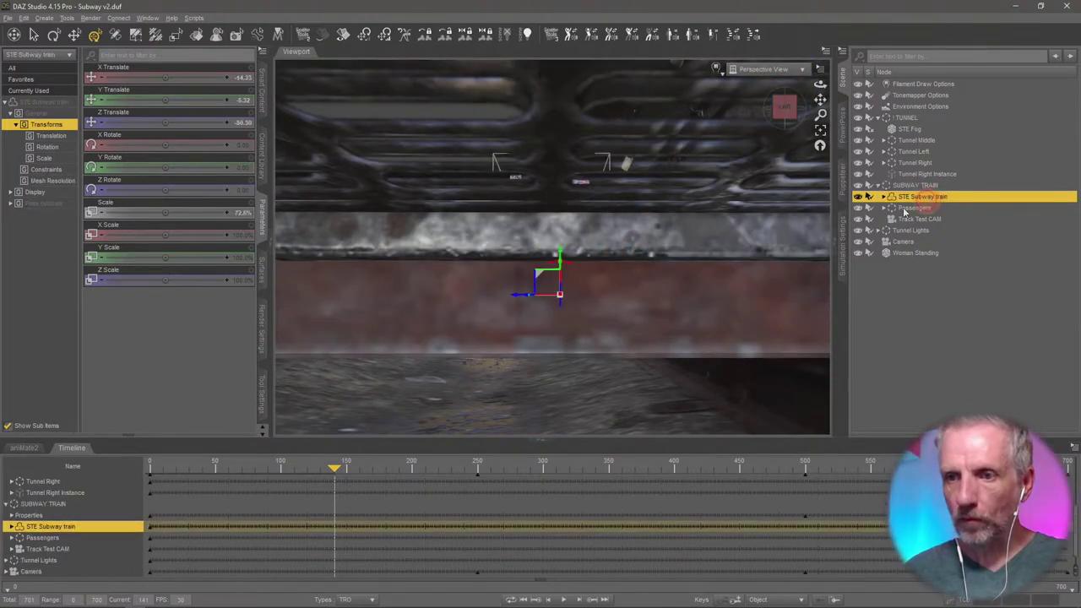
pyautogui.scroll(-3, 632, 273)
pyautogui.scroll(10, 611, 297)
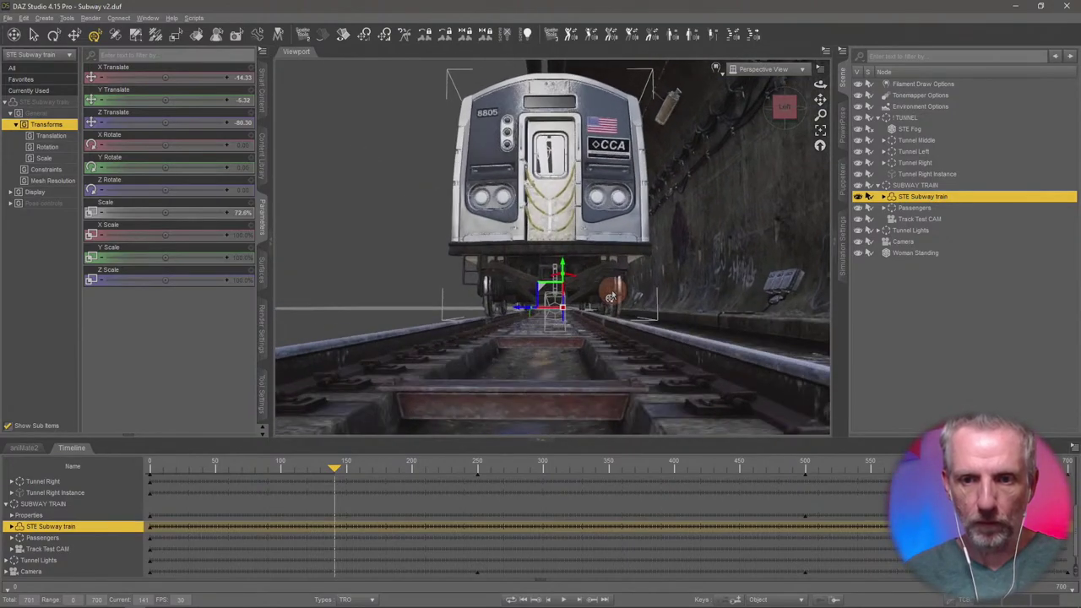
pyautogui.scroll(10, 611, 298)
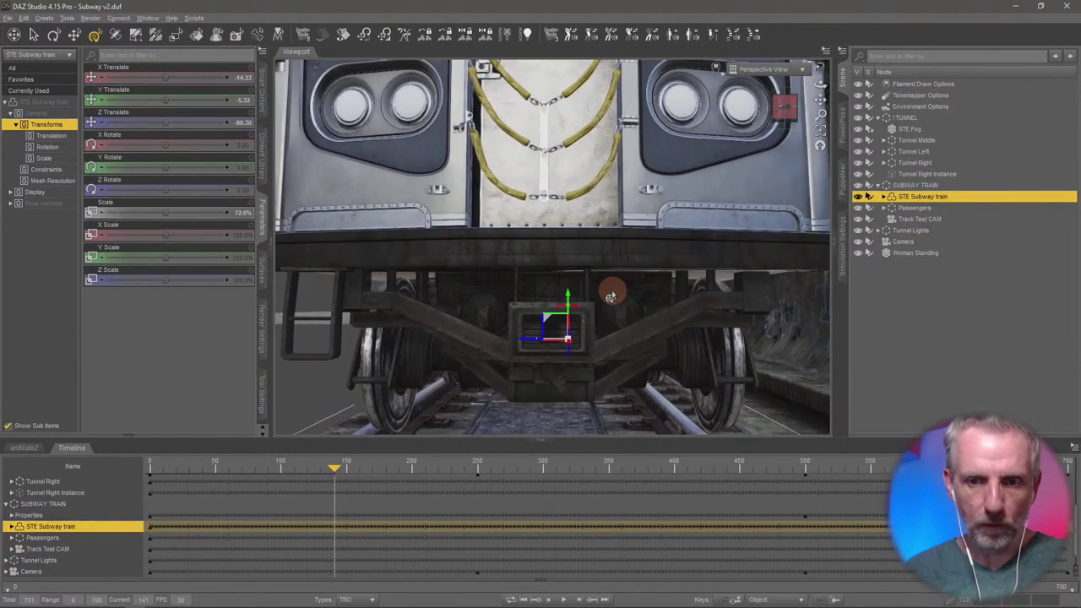
# - Align the STE Subway train's wheels with the rails at frame 141 by moving it along Z to about -70.39
pyautogui.scroll(6, 611, 291)
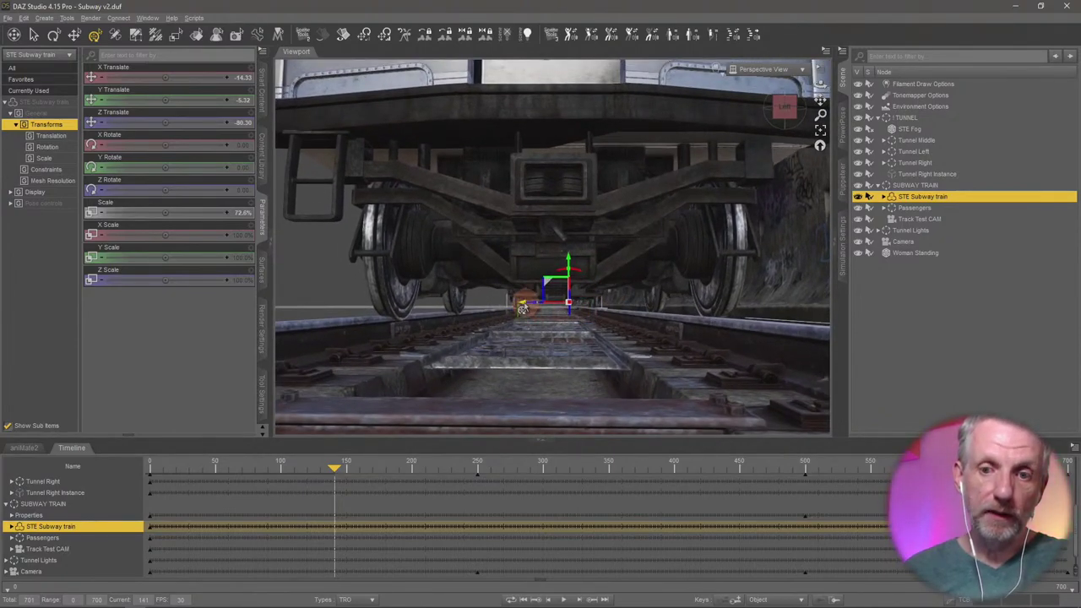
pyautogui.moveTo(519, 309); pyautogui.dragTo(516, 309)
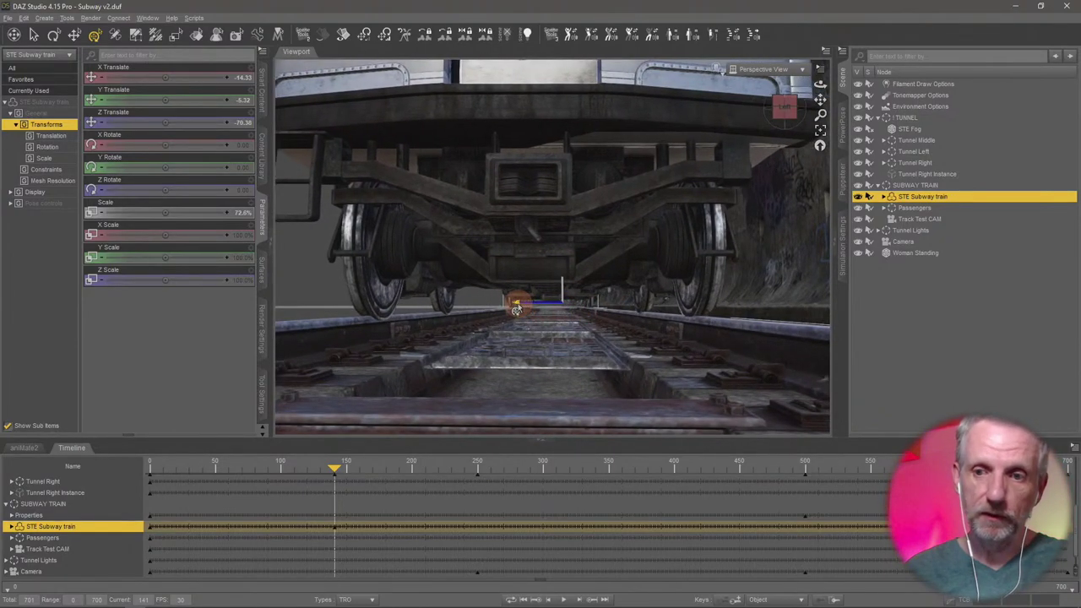
# - Look through Track Test CAM and scrub from frame 0 to frame 64 to check the wheels against the rails
pyautogui.click(792, 71)
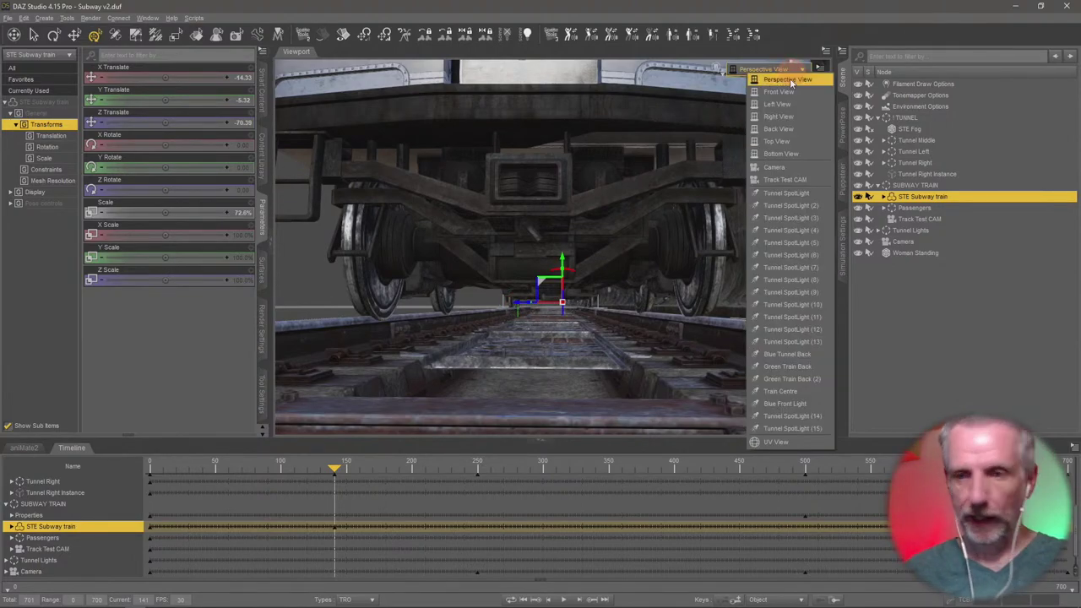
pyautogui.click(812, 179)
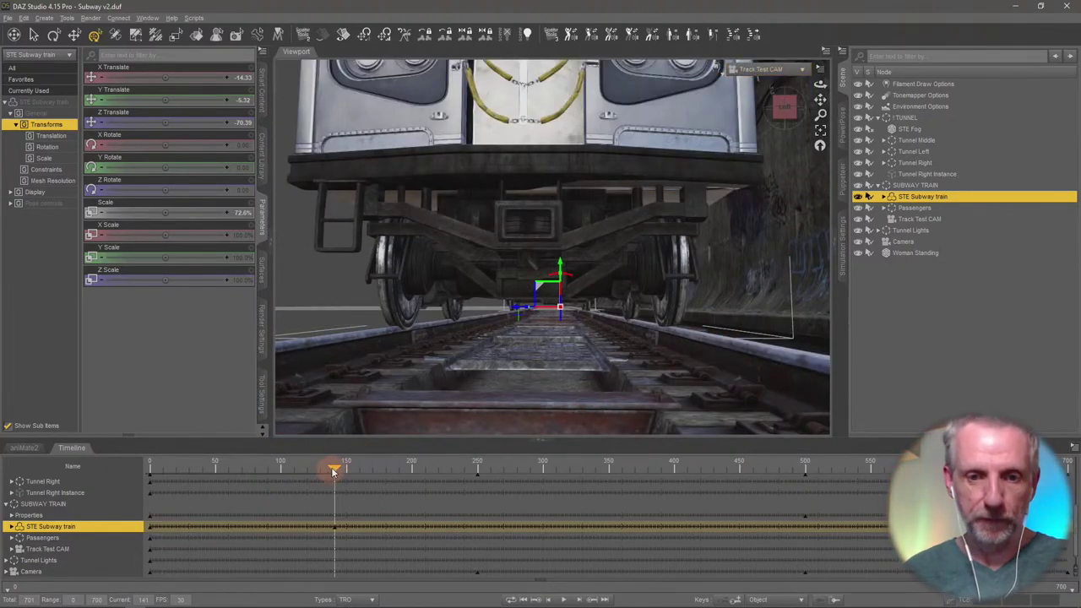
pyautogui.moveTo(332, 473); pyautogui.dragTo(116, 484)
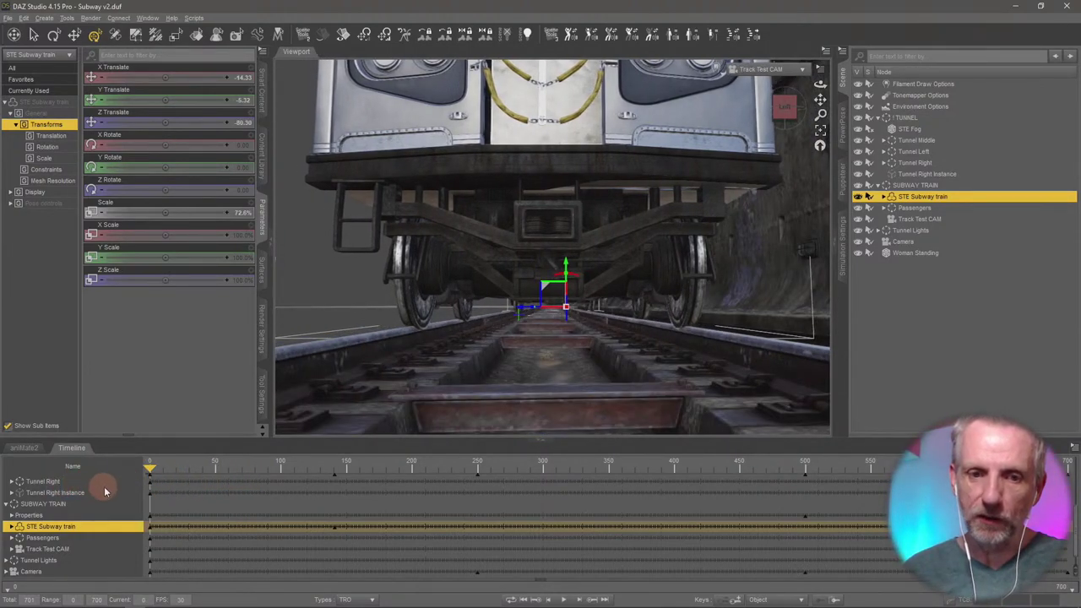
pyautogui.click(179, 493)
pyautogui.moveTo(197, 496); pyautogui.dragTo(227, 497)
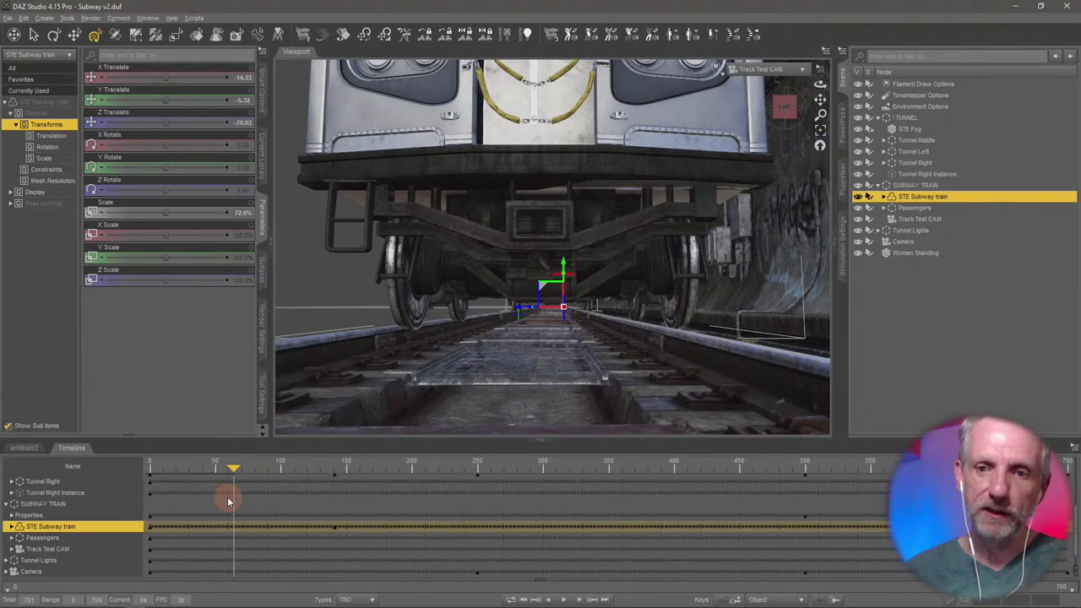
# - Realign the SUBWAY TRAIN group with the rails by shifting its Z position to about -339.19 at frame 64 and again at frame 202
pyautogui.click(935, 185)
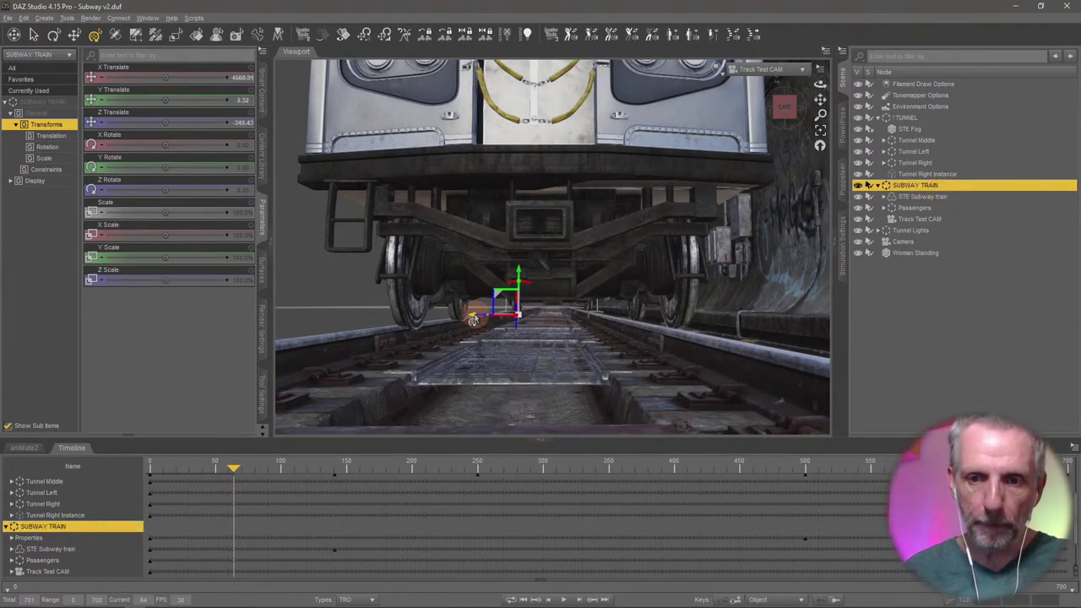
pyautogui.moveTo(472, 320); pyautogui.dragTo(476, 322)
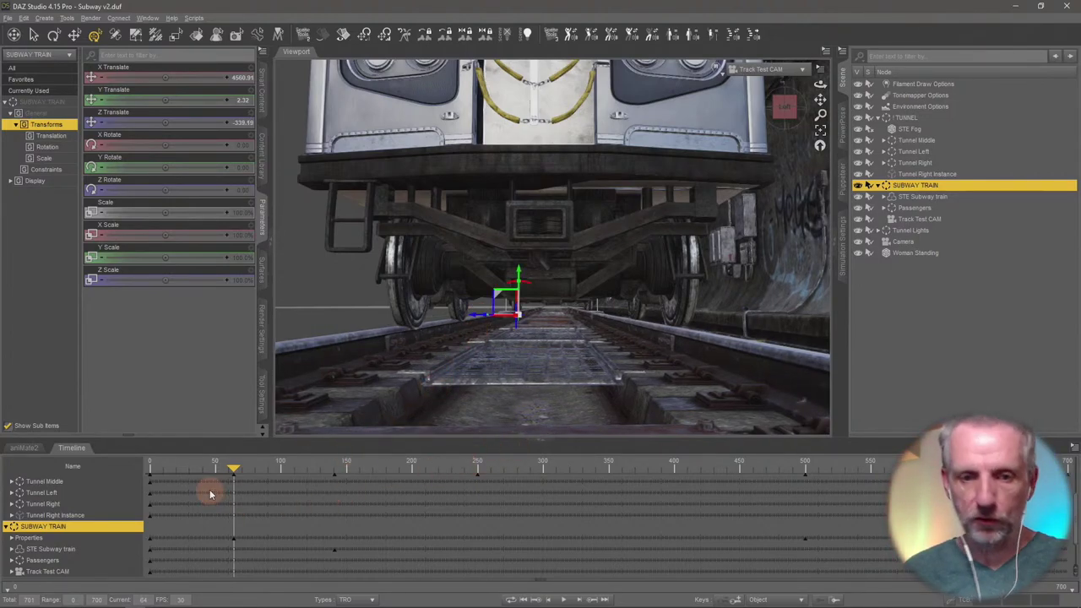
pyautogui.moveTo(239, 471)
pyautogui.mouseDown()
pyautogui.moveTo(61, 477)
pyautogui.moveTo(459, 516)
pyautogui.moveTo(394, 516)
pyautogui.moveTo(408, 517)
pyautogui.mouseUp()
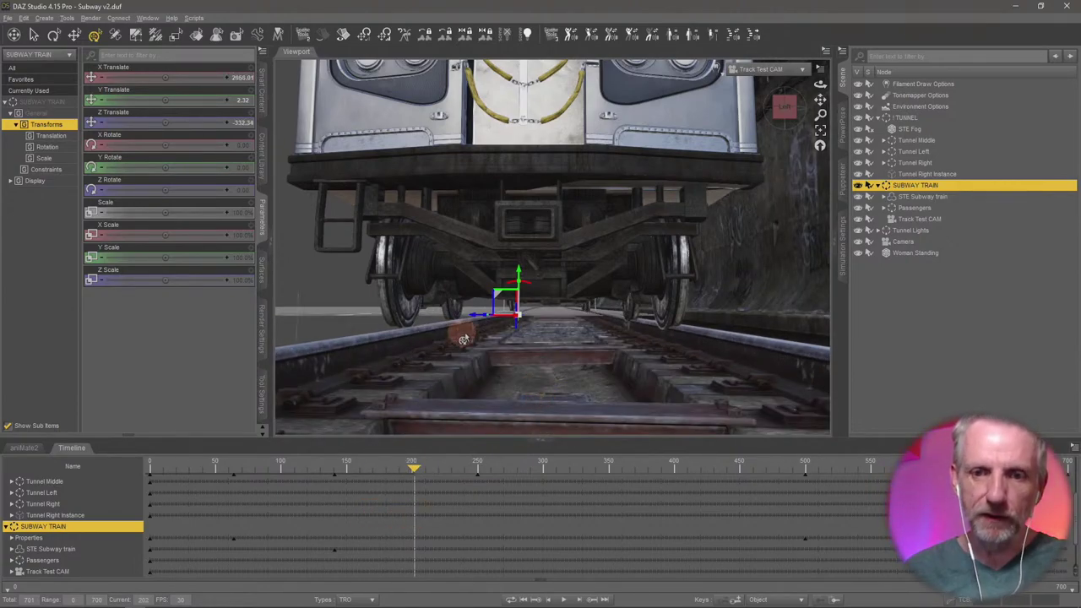
pyautogui.moveTo(477, 322); pyautogui.dragTo(473, 321)
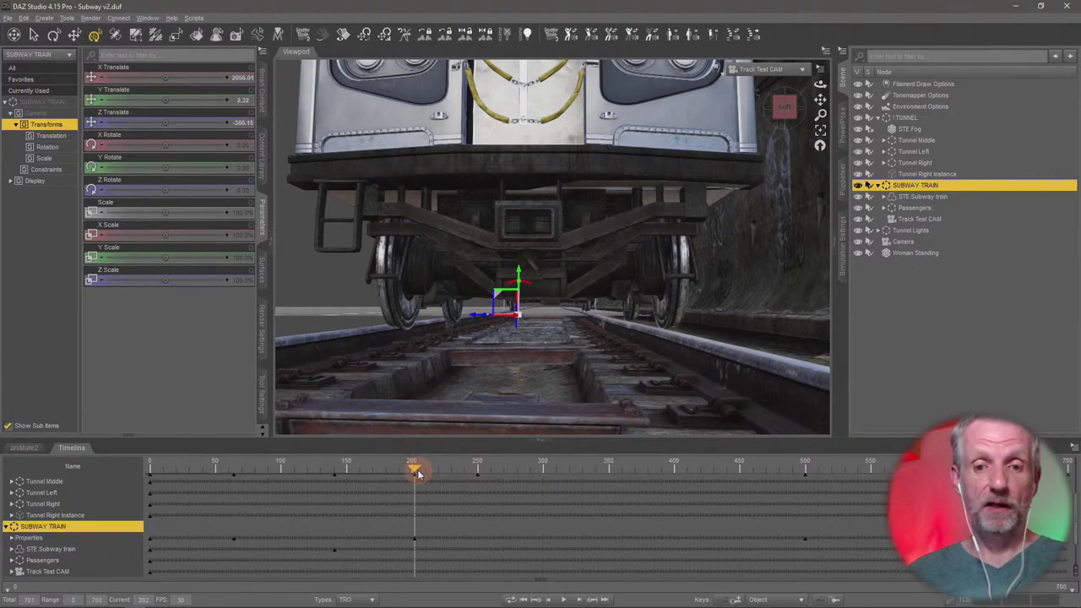
# - Scrub from frame 0 to frame 141 and try shifting the SUBWAY TRAIN group along Z to about -374.24
pyautogui.moveTo(354, 478); pyautogui.dragTo(120, 478)
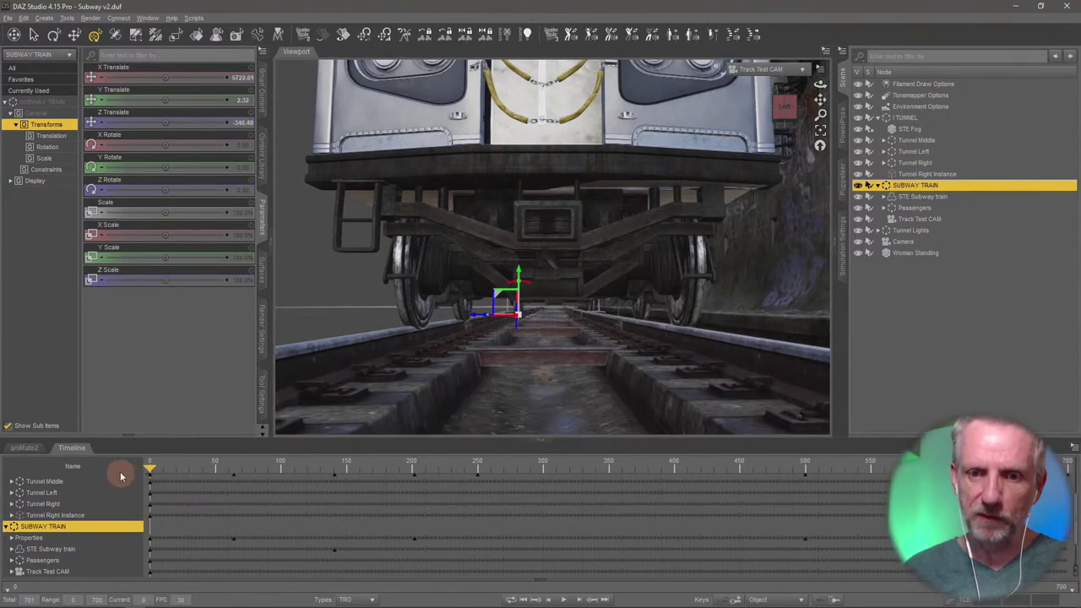
pyautogui.click(228, 481)
pyautogui.moveTo(228, 482)
pyautogui.mouseDown()
pyautogui.moveTo(332, 486)
pyautogui.moveTo(322, 485)
pyautogui.mouseUp()
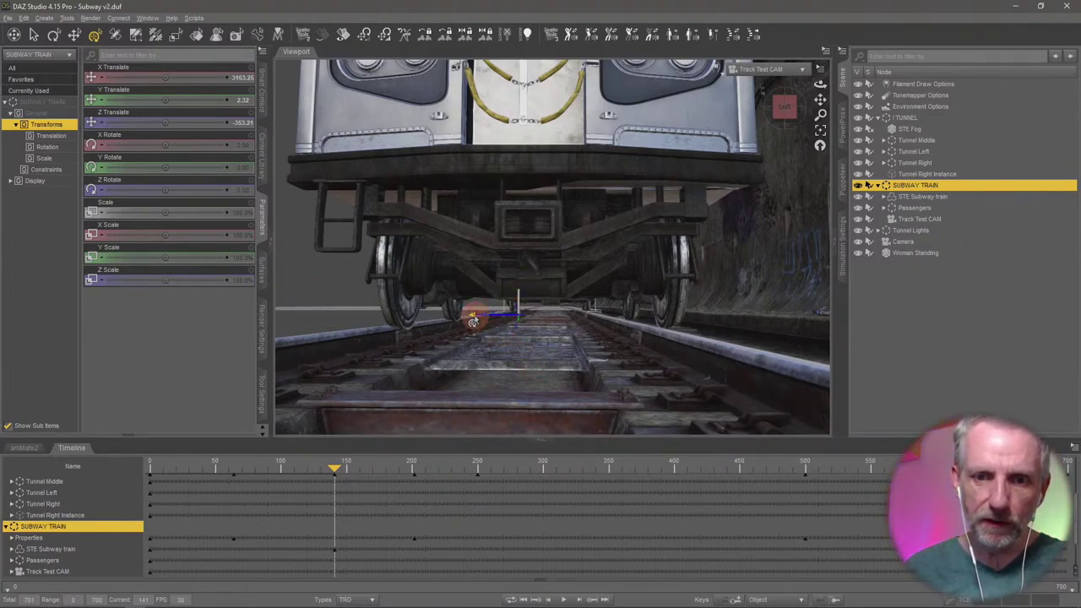
pyautogui.moveTo(471, 319); pyautogui.dragTo(476, 324)
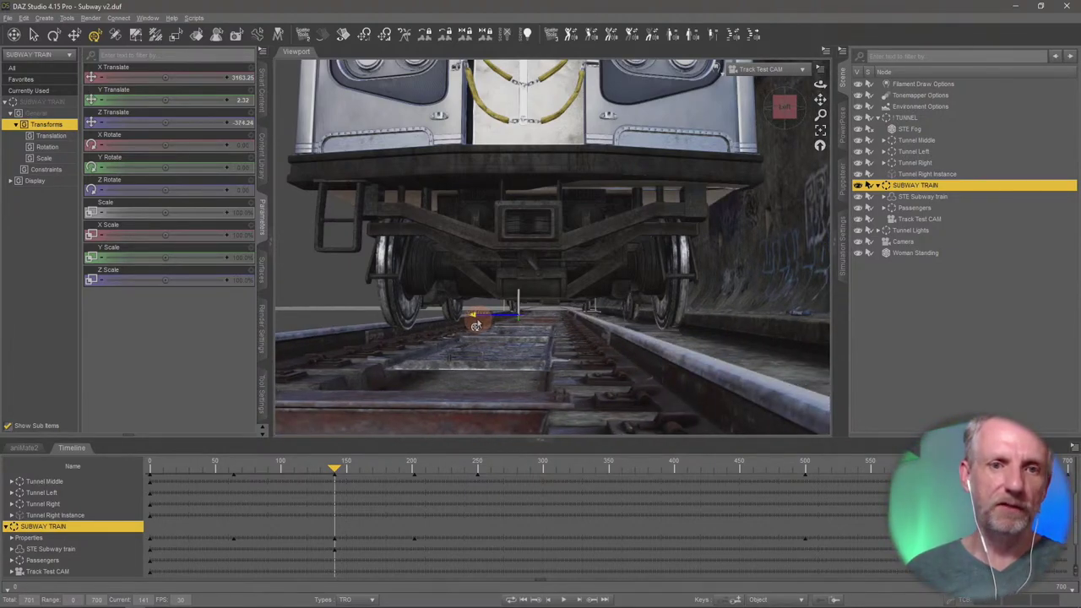
pyautogui.moveTo(475, 323)
pyautogui.mouseDown()
pyautogui.moveTo(492, 331)
pyautogui.moveTo(472, 334)
pyautogui.mouseUp()
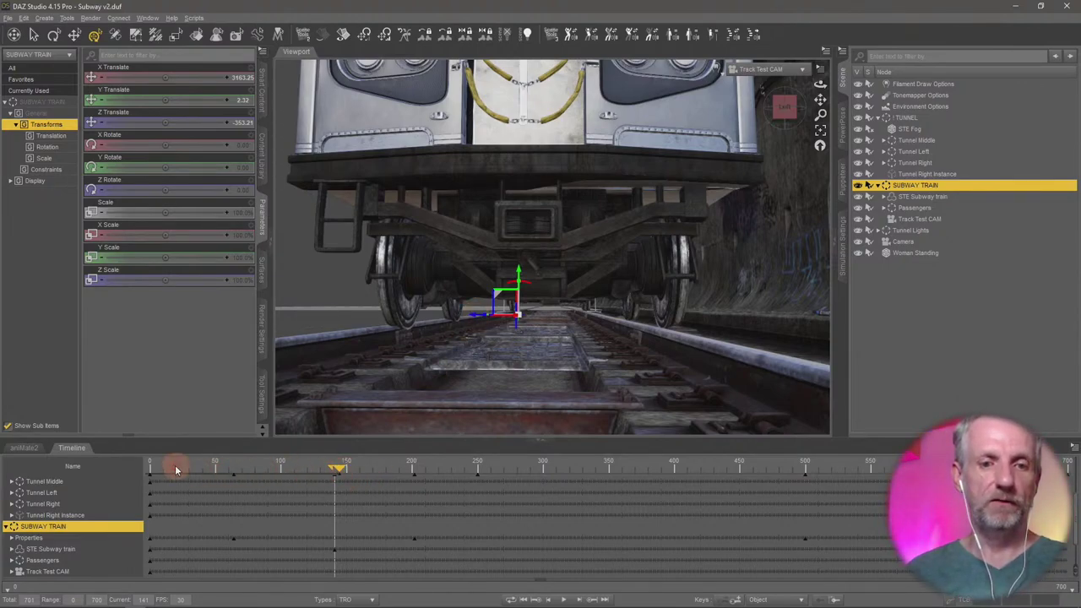
# - Switch to the Perspective View at frame 0 and collapse the !TUNNEL group in the scene hierarchy
pyautogui.moveTo(175, 469); pyautogui.dragTo(72, 470)
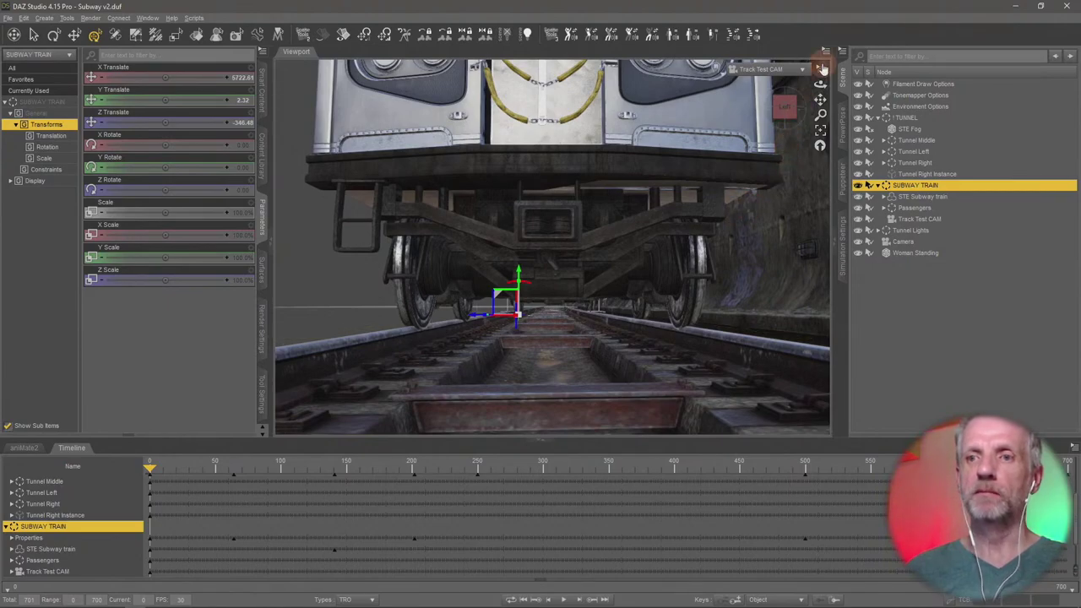
pyautogui.click(790, 69)
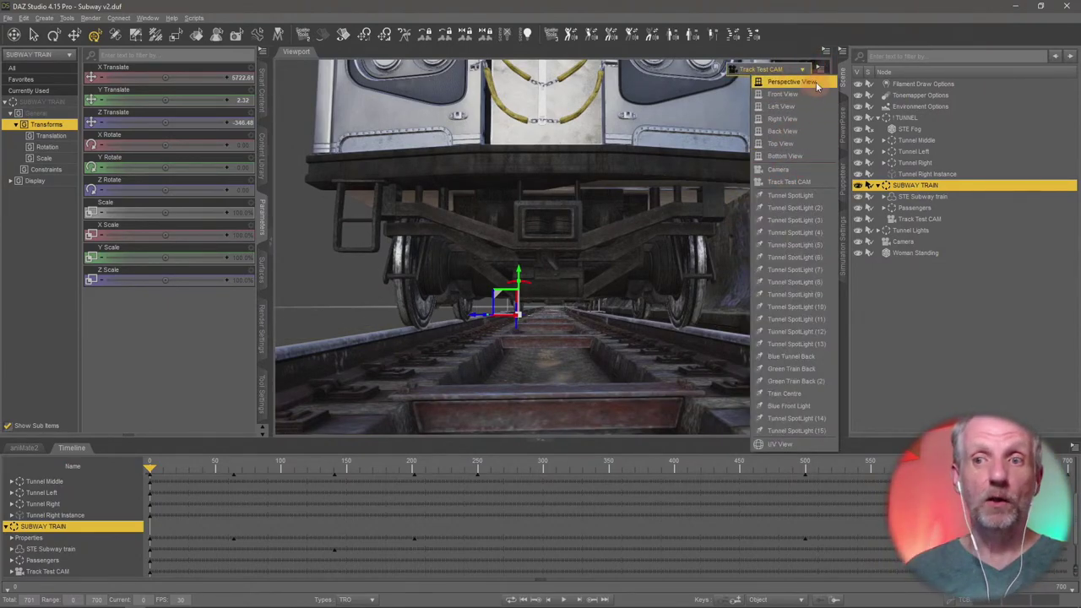
pyautogui.click(816, 82)
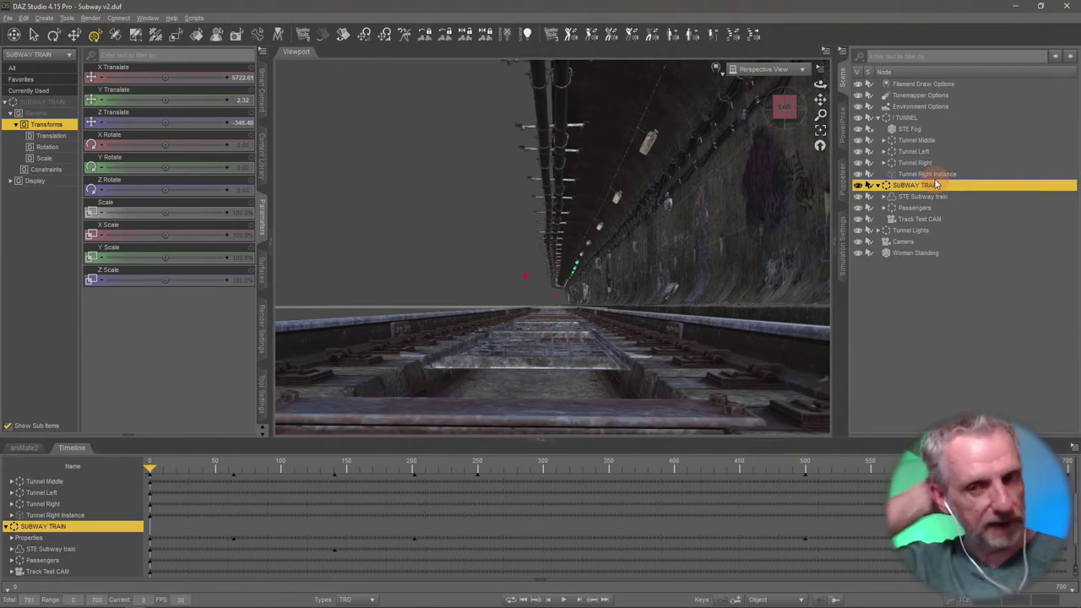
pyautogui.click(879, 119)
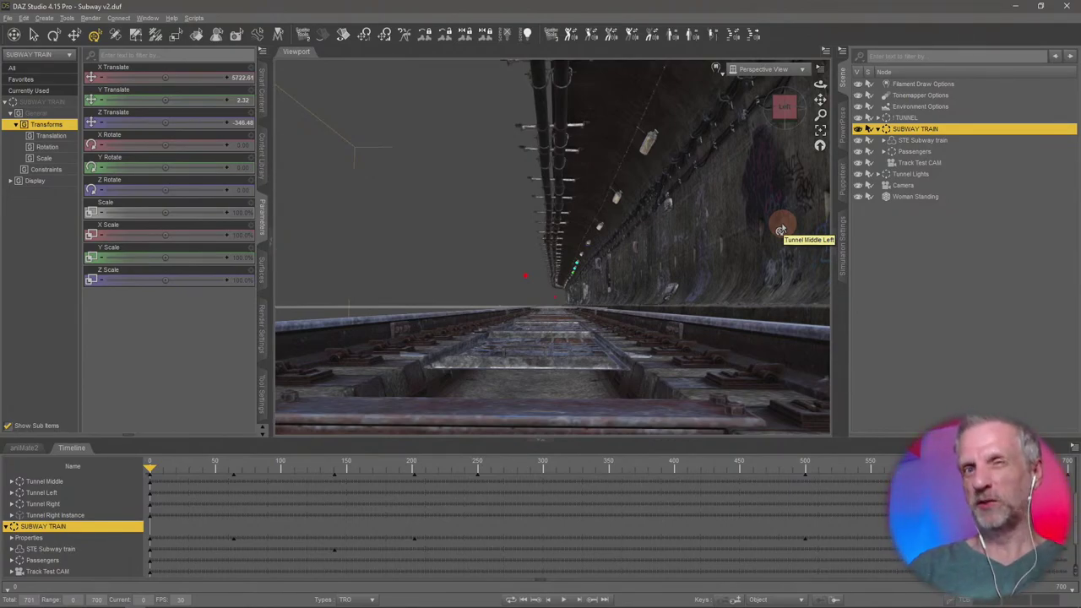
# - Locate the Genesis 8.1 Female in the Passengers group and frame her inside the subway car
pyautogui.click(926, 199)
pyautogui.hotkey('ctrl', 'f')
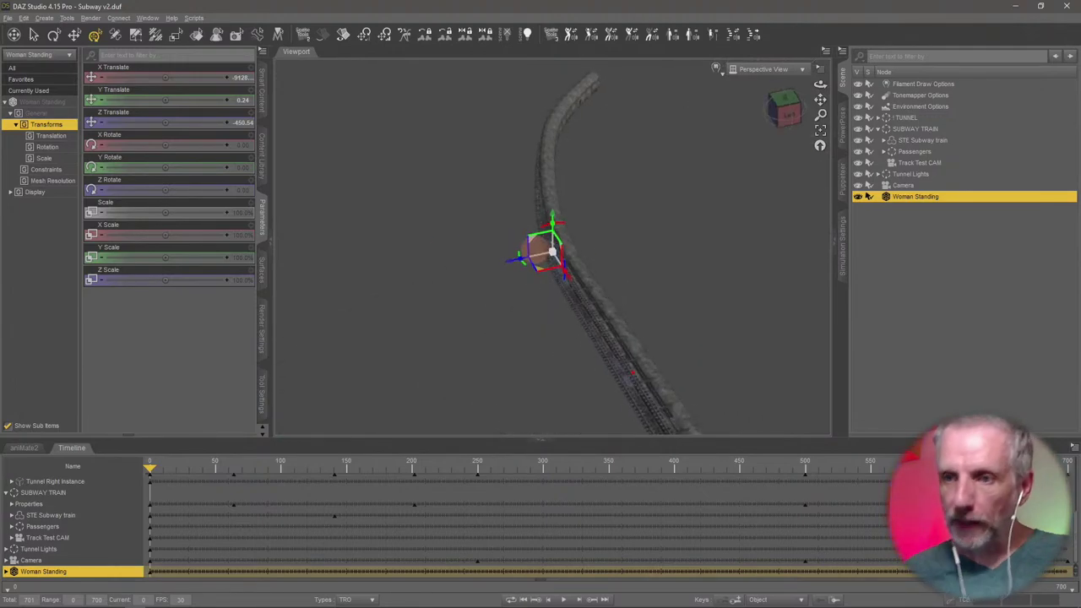
pyautogui.moveTo(530, 250); pyautogui.dragTo(629, 251)
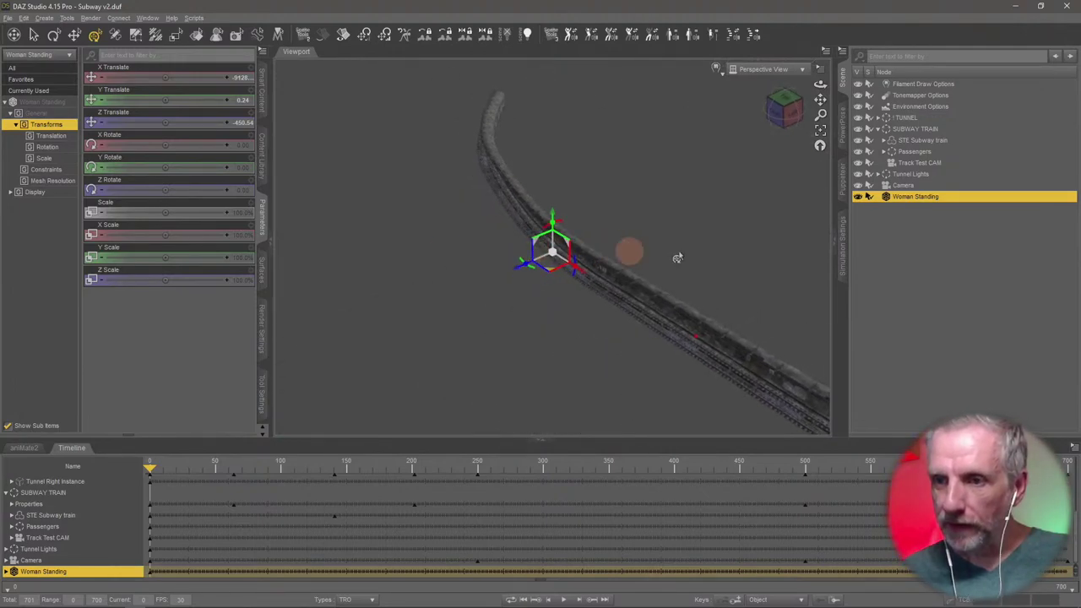
pyautogui.click(913, 152)
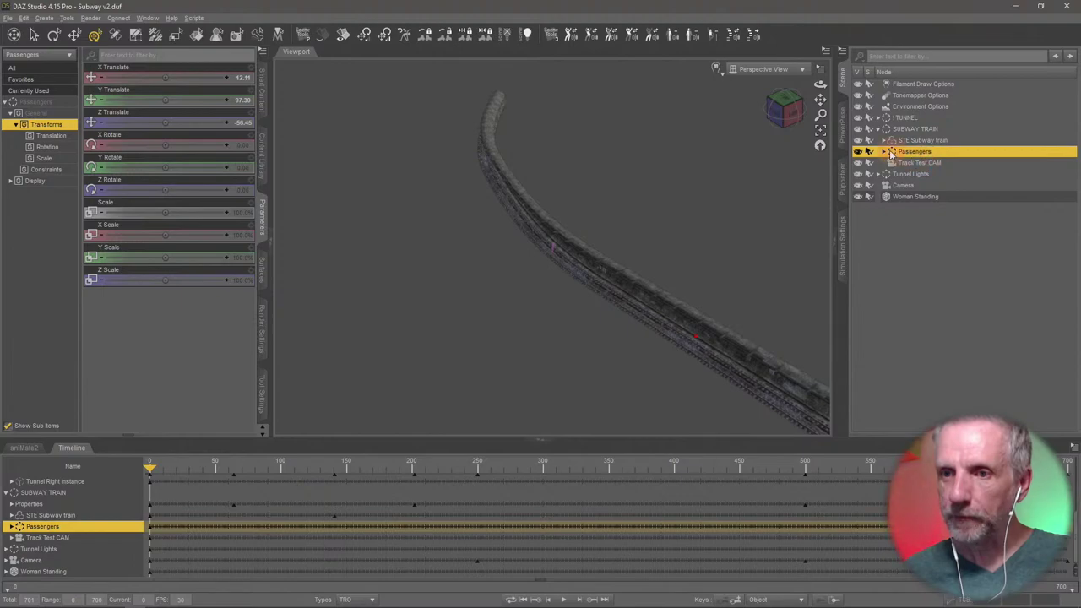
pyautogui.click(884, 152)
pyautogui.click(949, 200)
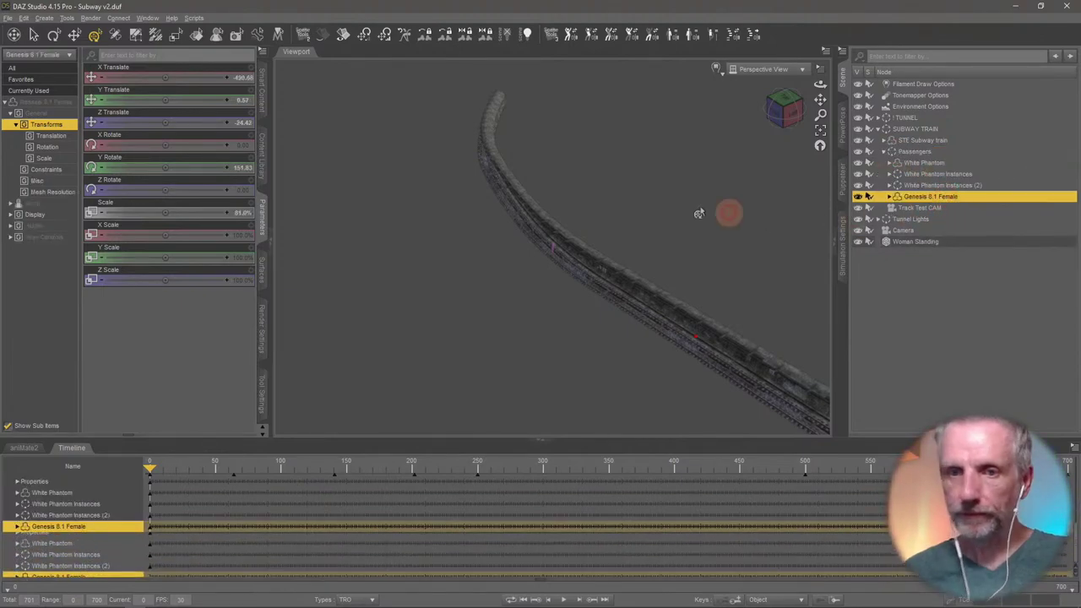
pyautogui.hotkey('ctrl', 'f')
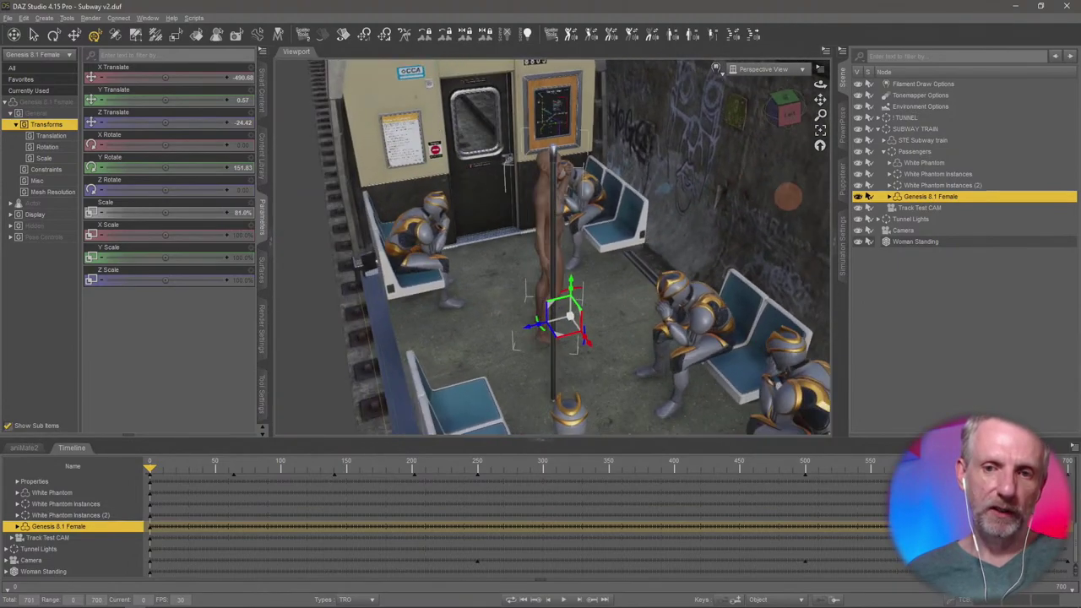
pyautogui.click(550, 340)
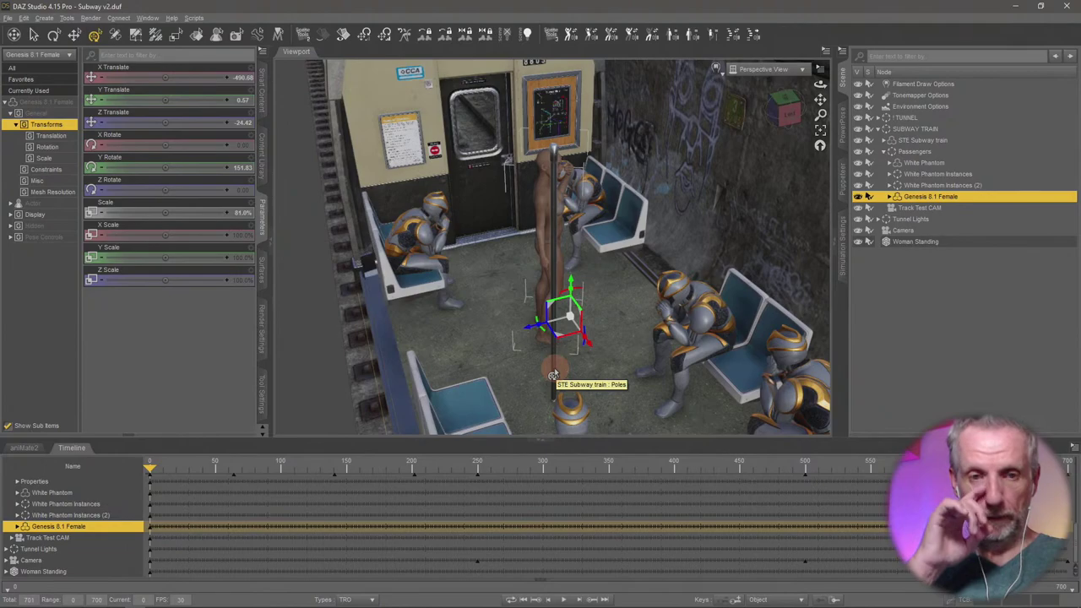
# - Save the scene in the Stream Scenes folder as Subway v3
pyautogui.click(259, 157)
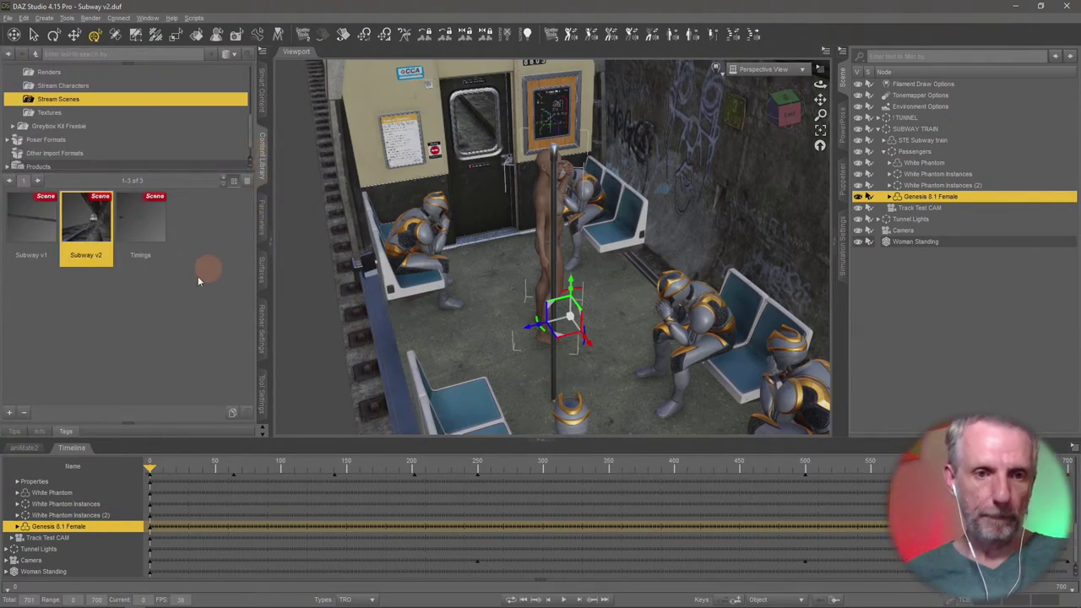
pyautogui.click(12, 413)
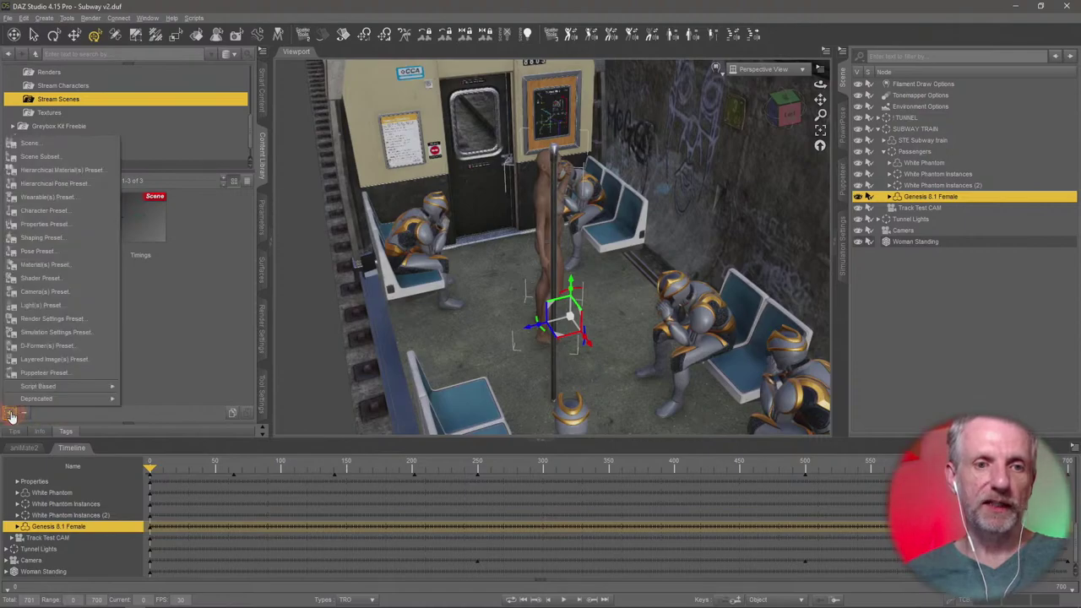
pyautogui.click(85, 146)
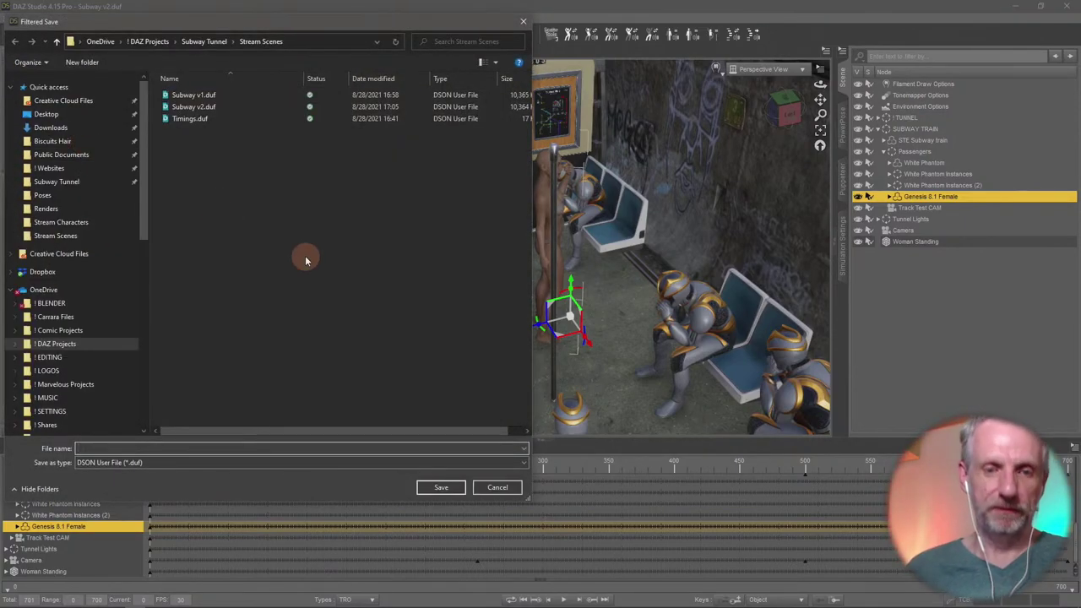
pyautogui.write('Subway v3')
pyautogui.press('Return')
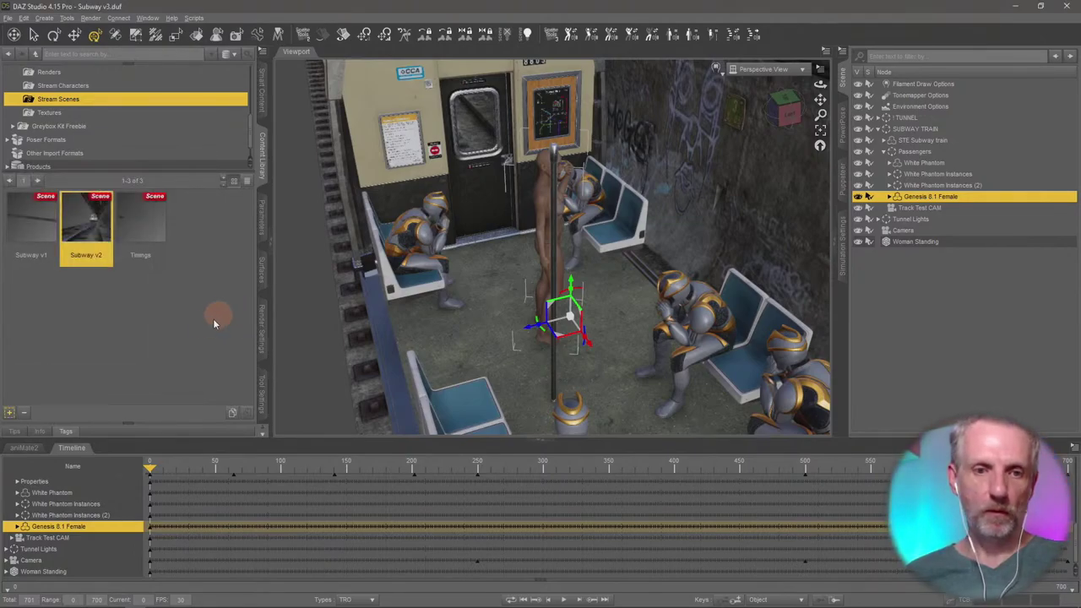
# - Load the Heroine Posed character from the Stream Characters folder onto the train's main floor near the pole
pyautogui.click(104, 86)
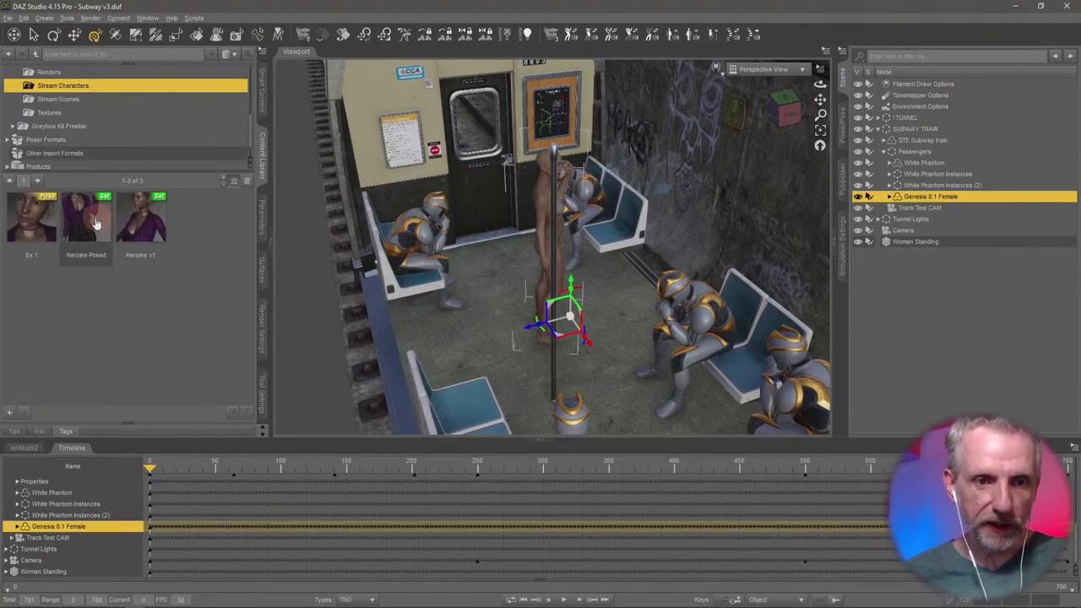
pyautogui.scroll(5, 381, 338)
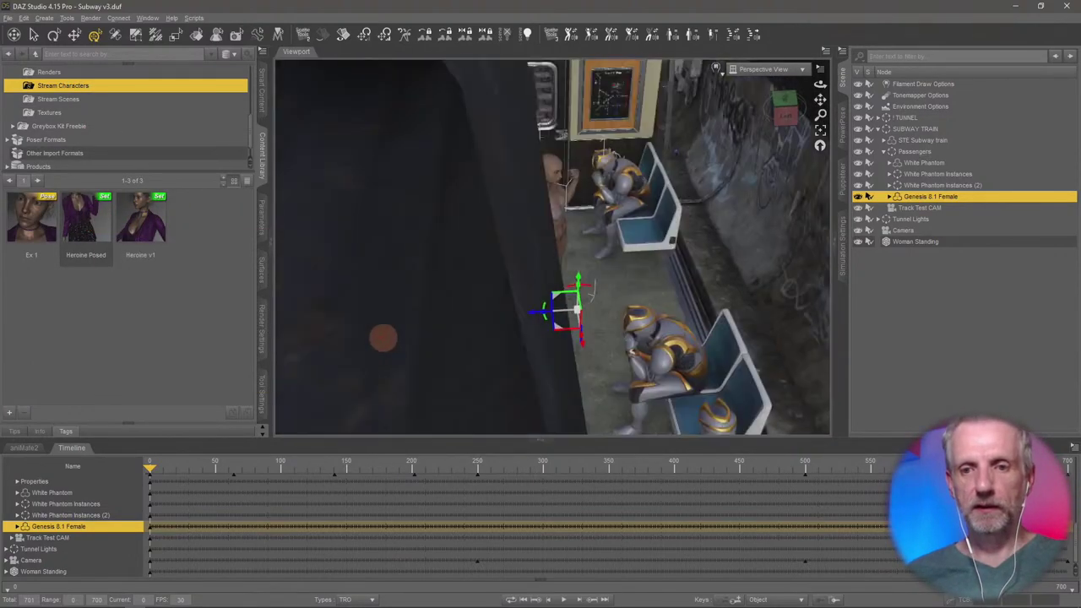
pyautogui.moveTo(86, 218); pyautogui.dragTo(553, 394)
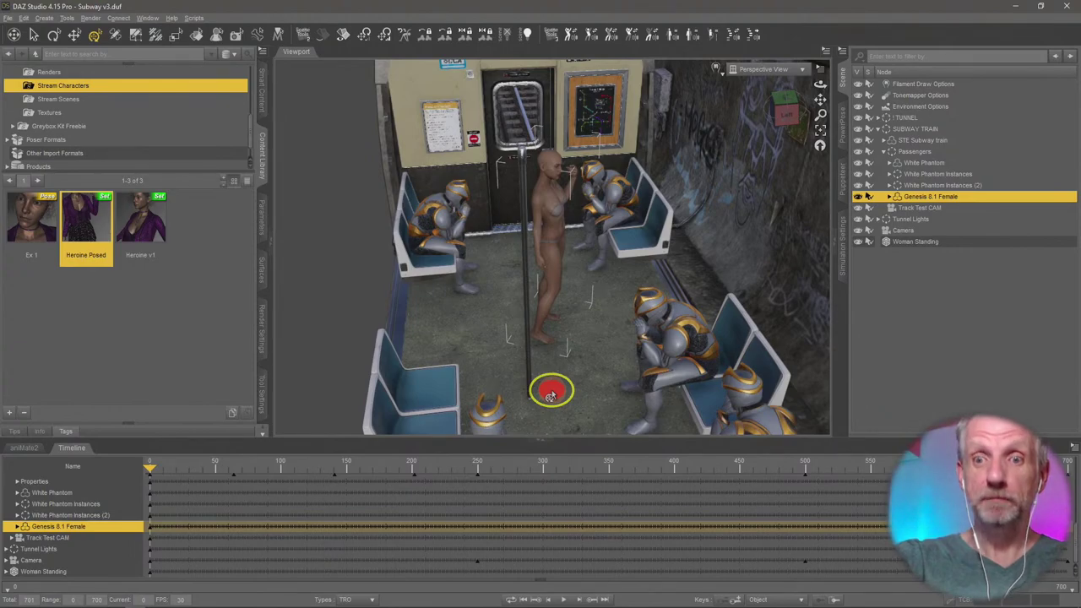
pyautogui.moveTo(551, 396); pyautogui.dragTo(554, 392)
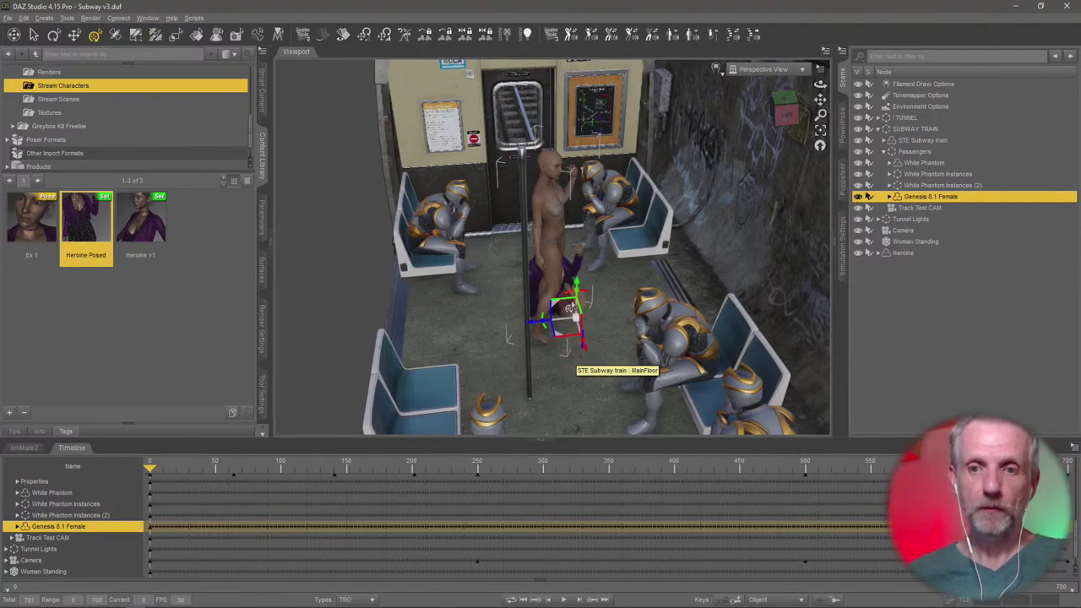
# - Collapse the timeline, then raise the Heroine onto the train floor and move her beside the metal pole
pyautogui.keyDown('alt'); pyautogui.moveTo(582, 312); pyautogui.dragTo(507, 329); pyautogui.keyUp('alt')
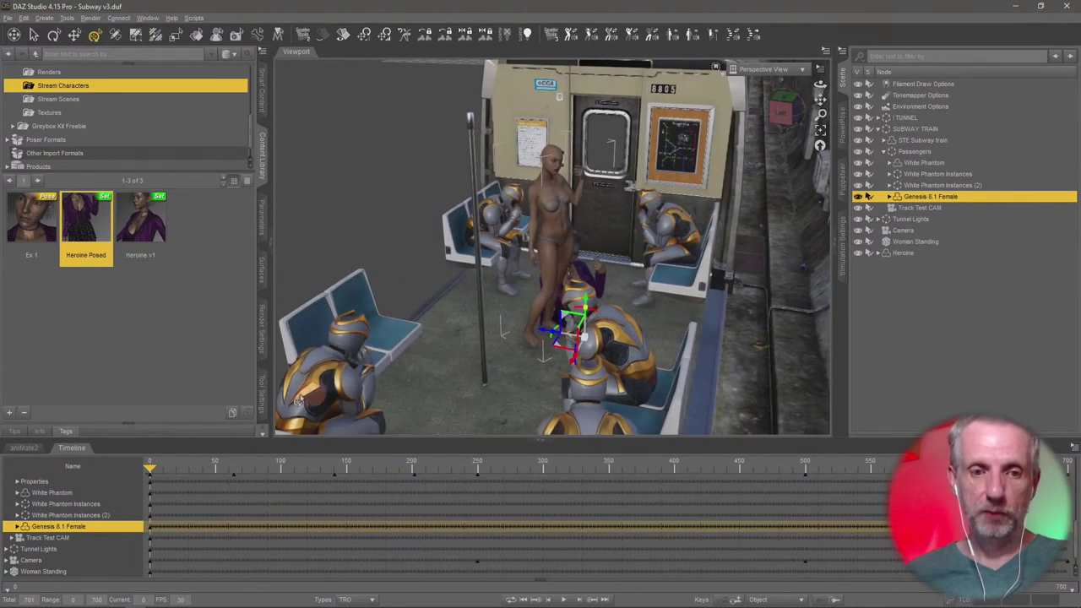
pyautogui.click(71, 447)
pyautogui.keyDown('alt'); pyautogui.moveTo(509, 411); pyautogui.dragTo(581, 389); pyautogui.keyUp('alt')
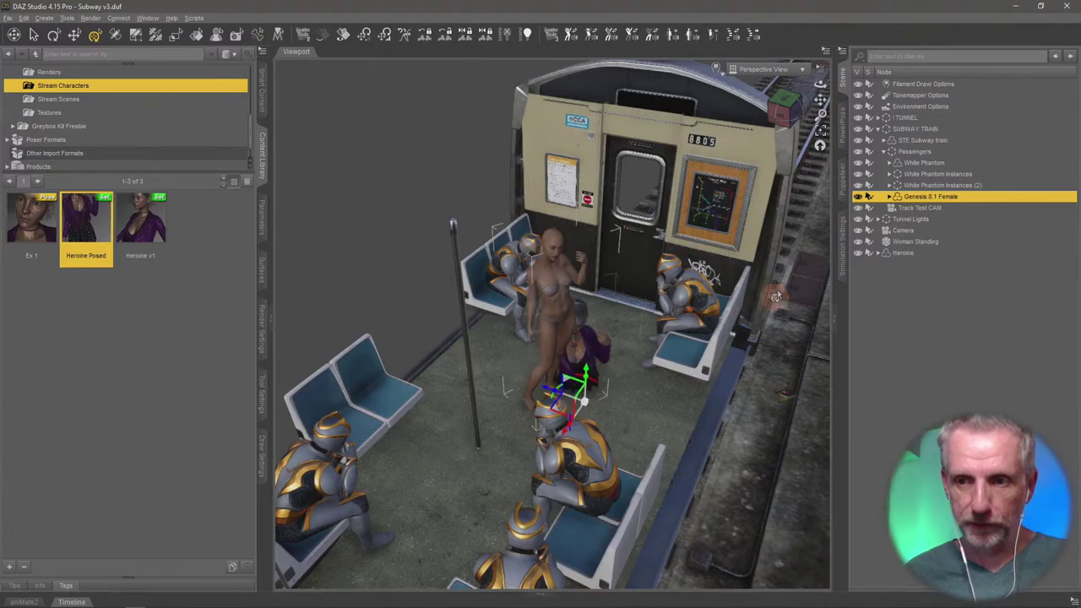
pyautogui.click(903, 254)
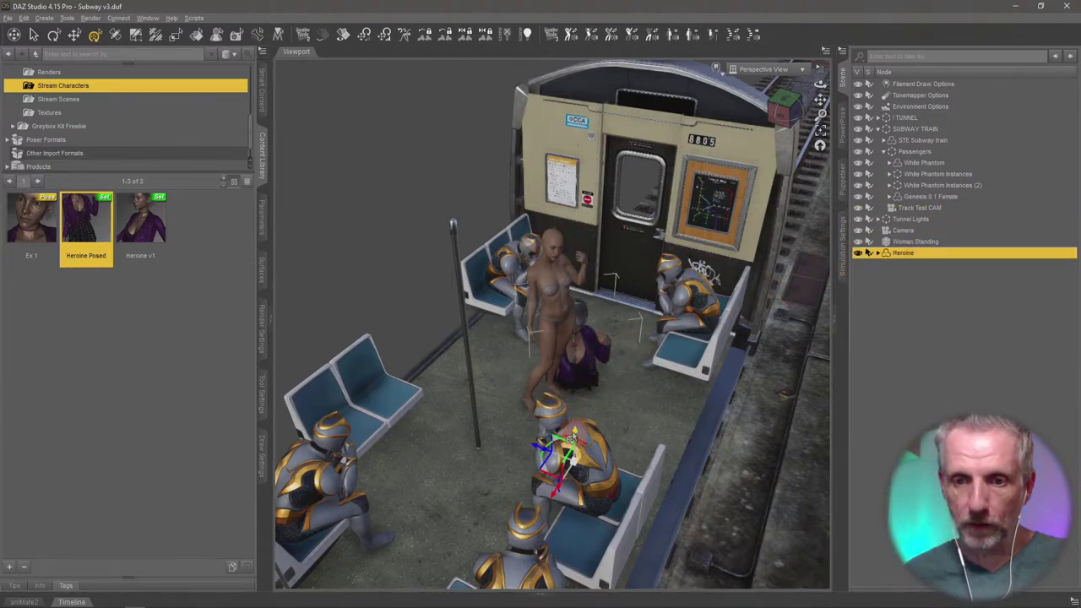
pyautogui.moveTo(573, 424); pyautogui.dragTo(422, 355)
pyautogui.scroll(10, 552, 324)
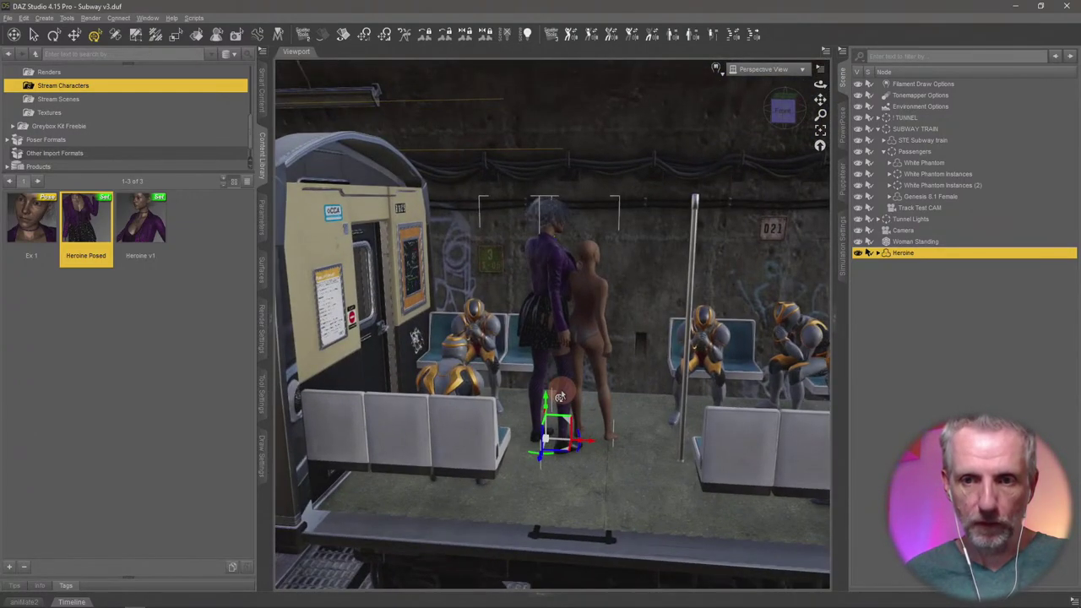
pyautogui.keyDown('alt'); pyautogui.moveTo(543, 390); pyautogui.dragTo(602, 397); pyautogui.keyUp('alt')
pyautogui.moveTo(485, 490); pyautogui.dragTo(603, 591)
pyautogui.keyDown('alt'); pyautogui.moveTo(700, 526); pyautogui.dragTo(652, 451); pyautogui.keyUp('alt')
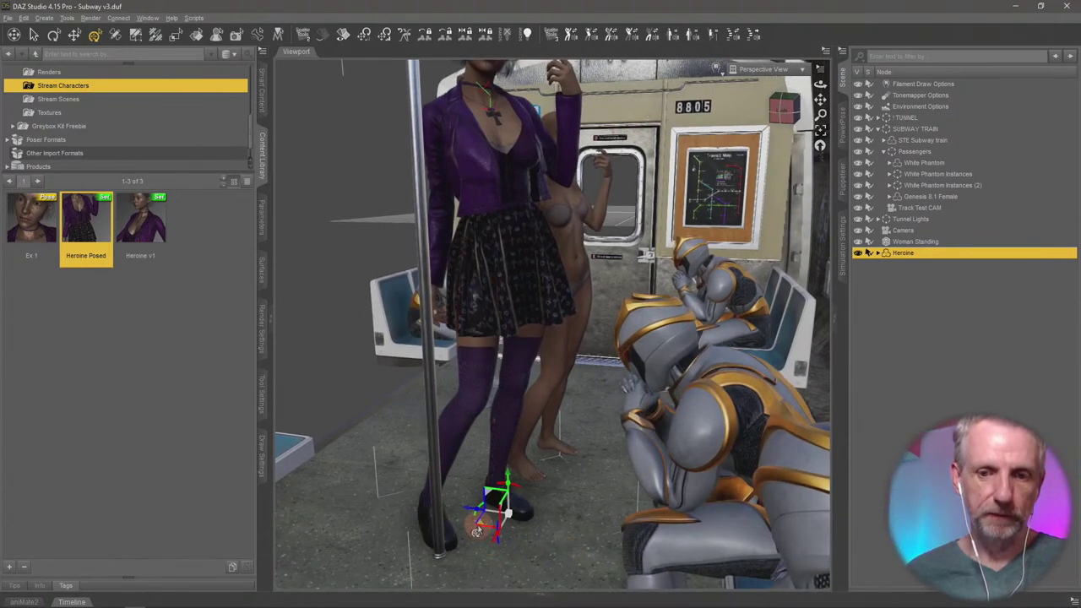
pyautogui.keyDown('alt'); pyautogui.moveTo(465, 530); pyautogui.dragTo(463, 553); pyautogui.keyUp('alt')
pyautogui.keyDown('alt'); pyautogui.moveTo(405, 465); pyautogui.dragTo(355, 309); pyautogui.keyUp('alt')
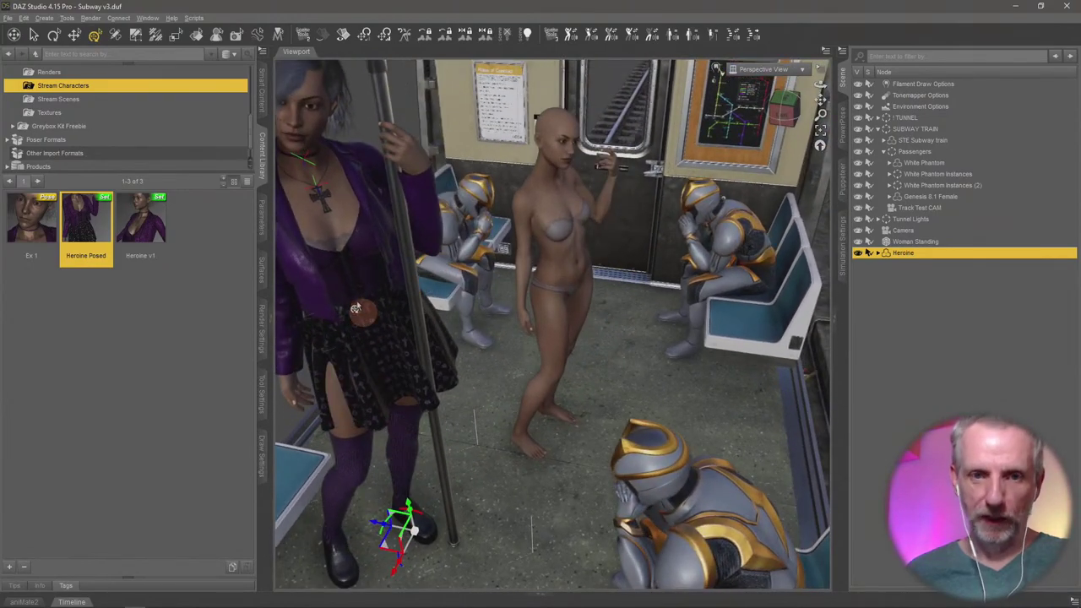
# - Set the Heroine's overall scale to 80%
pyautogui.click(262, 217)
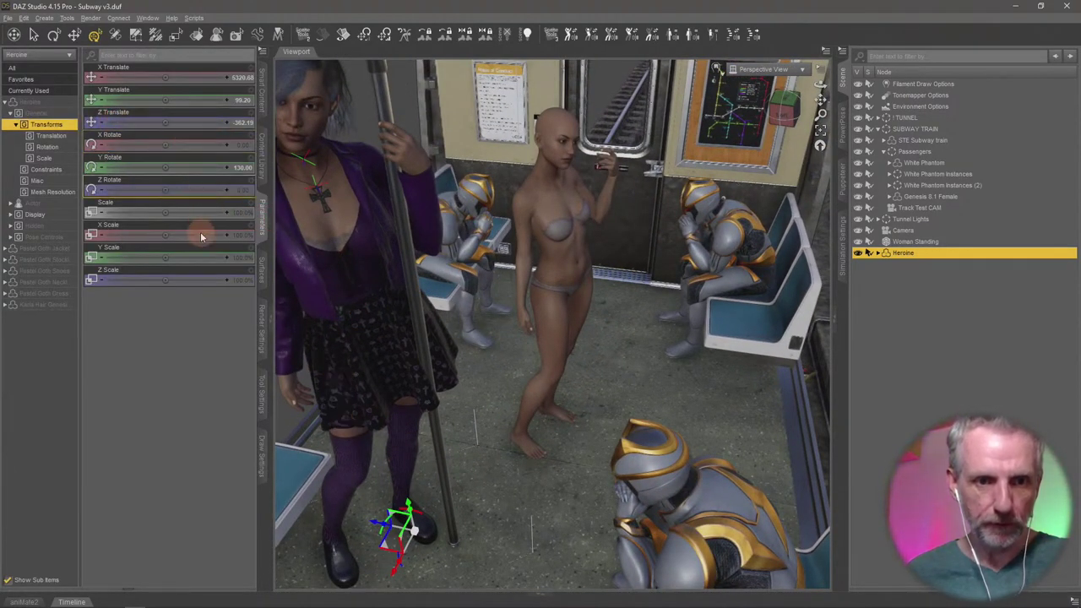
pyautogui.click(240, 212)
pyautogui.write('80')
pyautogui.press('Return')
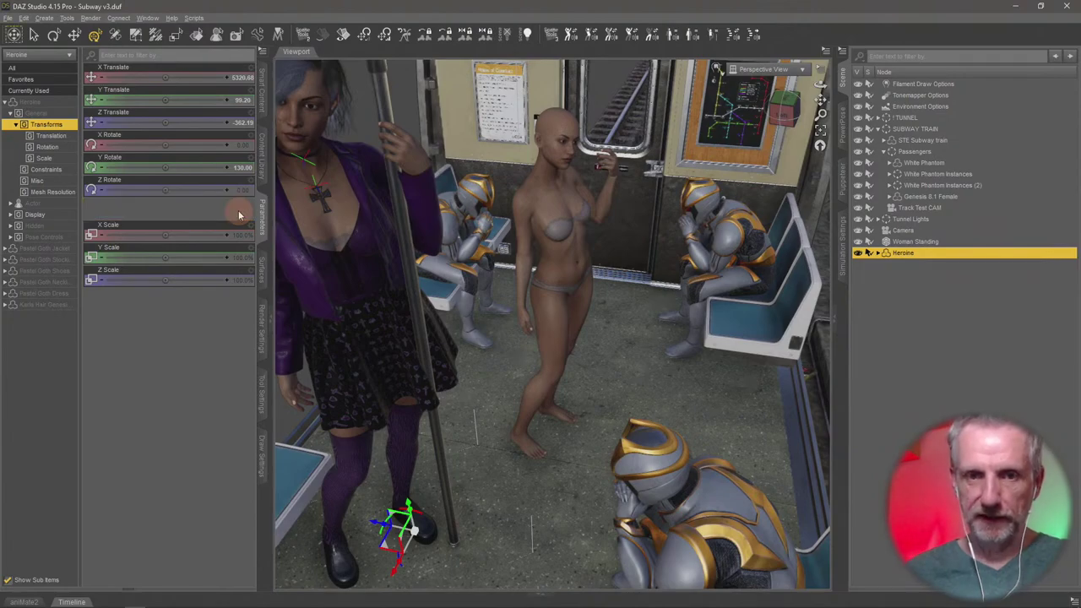
# - Turn the Heroine to a Y rotation of about 155 degrees and reposition her so her raised hand meets the pole
pyautogui.keyDown('alt'); pyautogui.moveTo(416, 242); pyautogui.dragTo(416, 244); pyautogui.keyUp('alt')
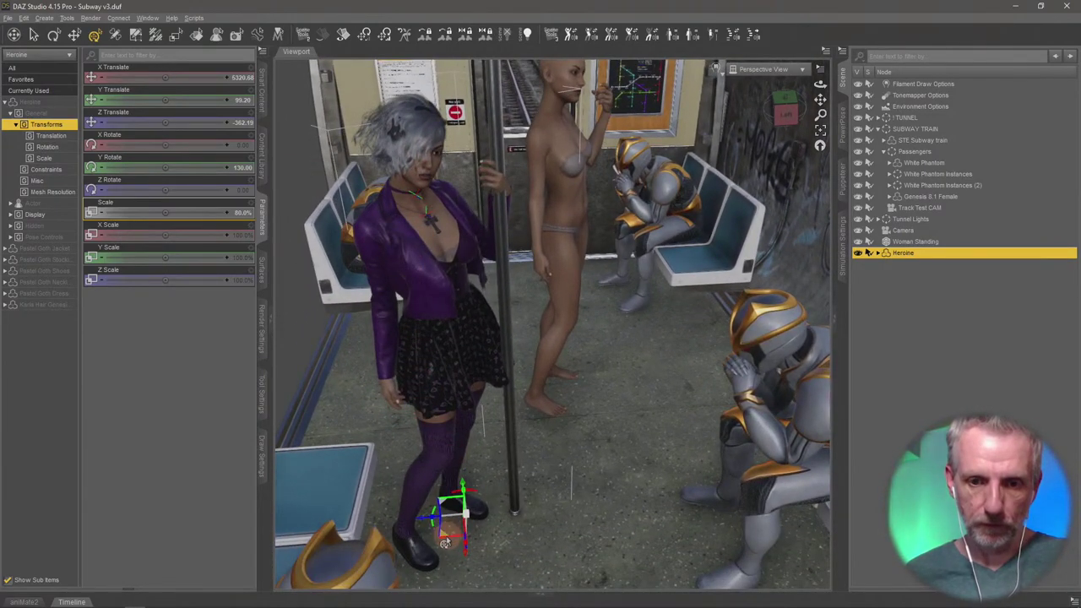
pyautogui.moveTo(445, 542); pyautogui.dragTo(422, 510)
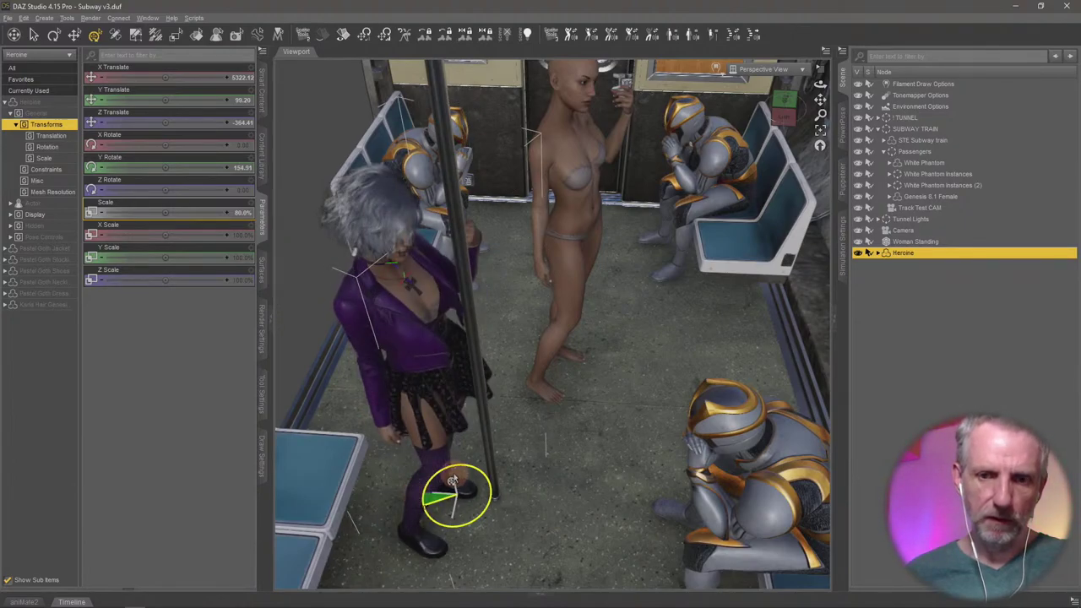
pyautogui.moveTo(417, 412)
pyautogui.keyDown('alt'); pyautogui.mouseDown()
pyautogui.moveTo(420, 454)
pyautogui.moveTo(417, 404)
pyautogui.mouseUp(); pyautogui.keyUp('alt')
pyautogui.keyDown('alt'); pyautogui.moveTo(462, 500); pyautogui.dragTo(457, 537); pyautogui.keyUp('alt')
pyautogui.keyDown('alt'); pyautogui.moveTo(445, 449); pyautogui.dragTo(547, 384); pyautogui.keyUp('alt')
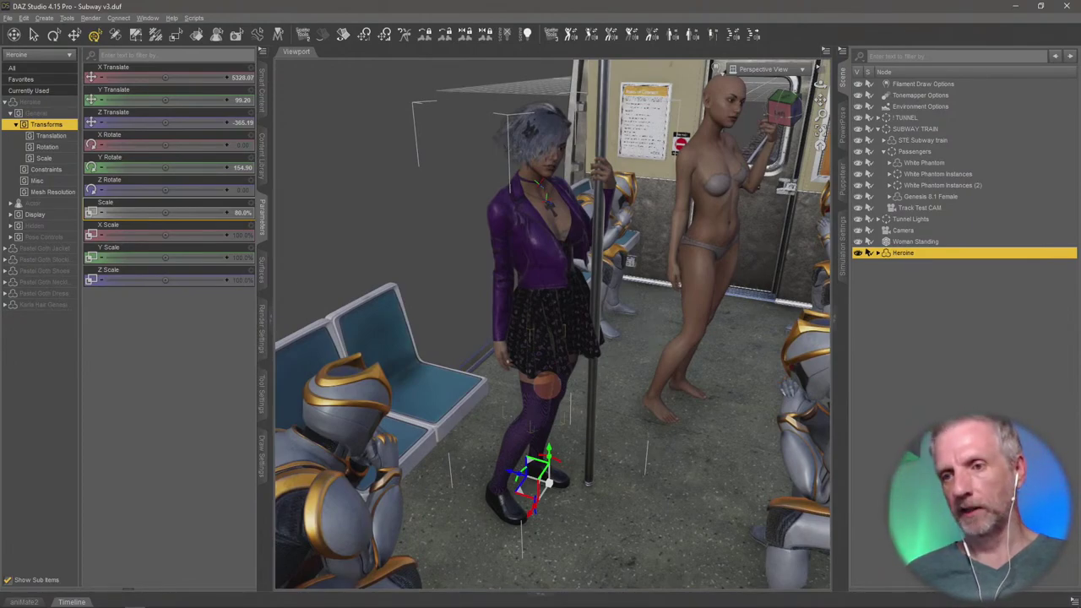
pyautogui.keyDown('alt'); pyautogui.moveTo(546, 385); pyautogui.dragTo(547, 386); pyautogui.keyUp('alt')
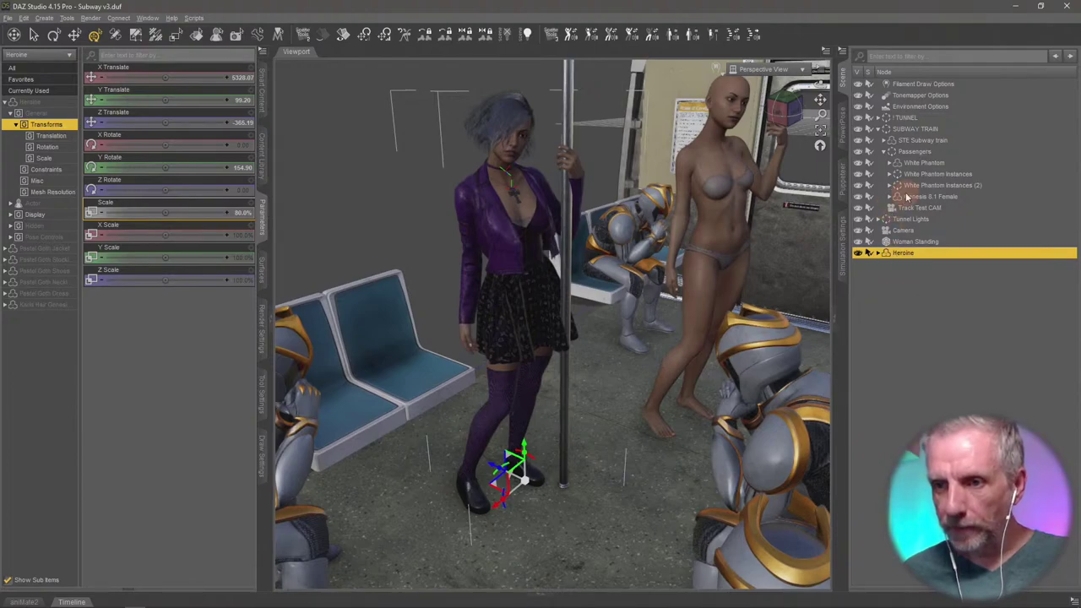
# - Hide and delete the Genesis 8.1 Female placeholder from the Passengers group
pyautogui.click(858, 197)
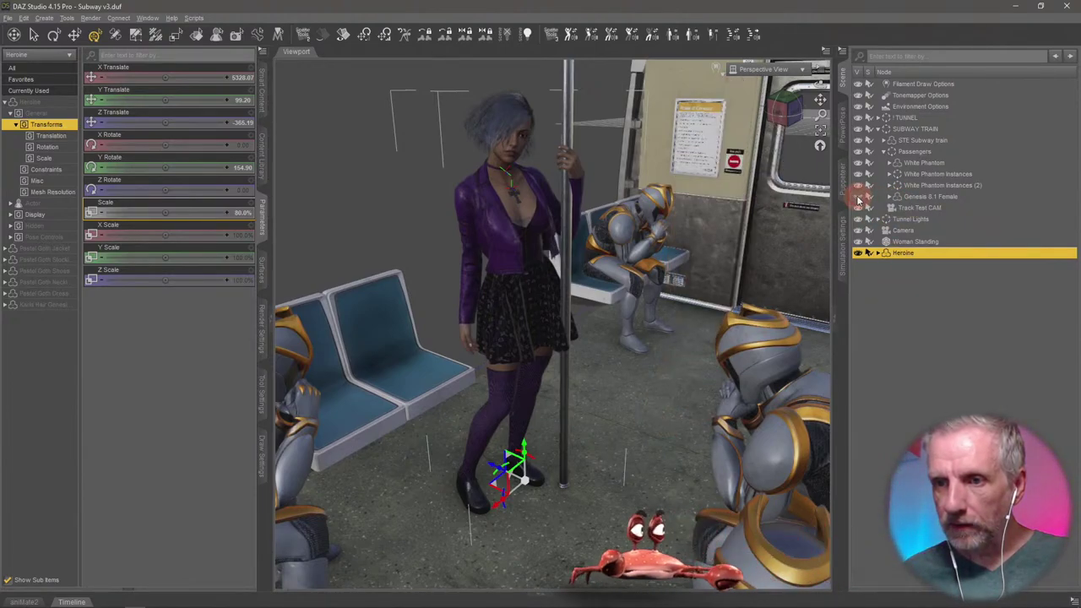
pyautogui.click(943, 197)
pyautogui.press('Delete')
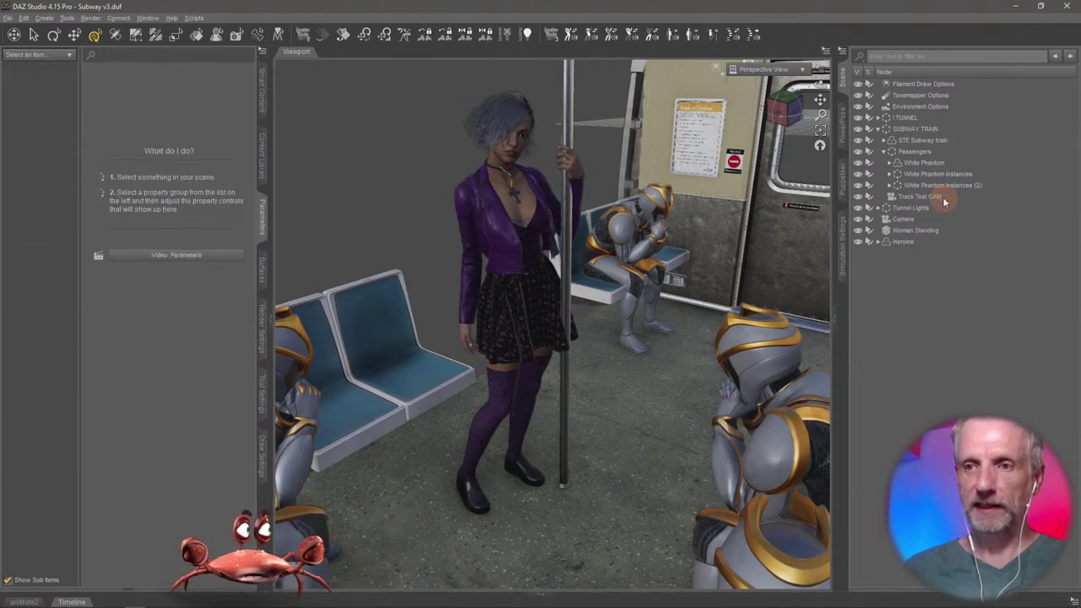
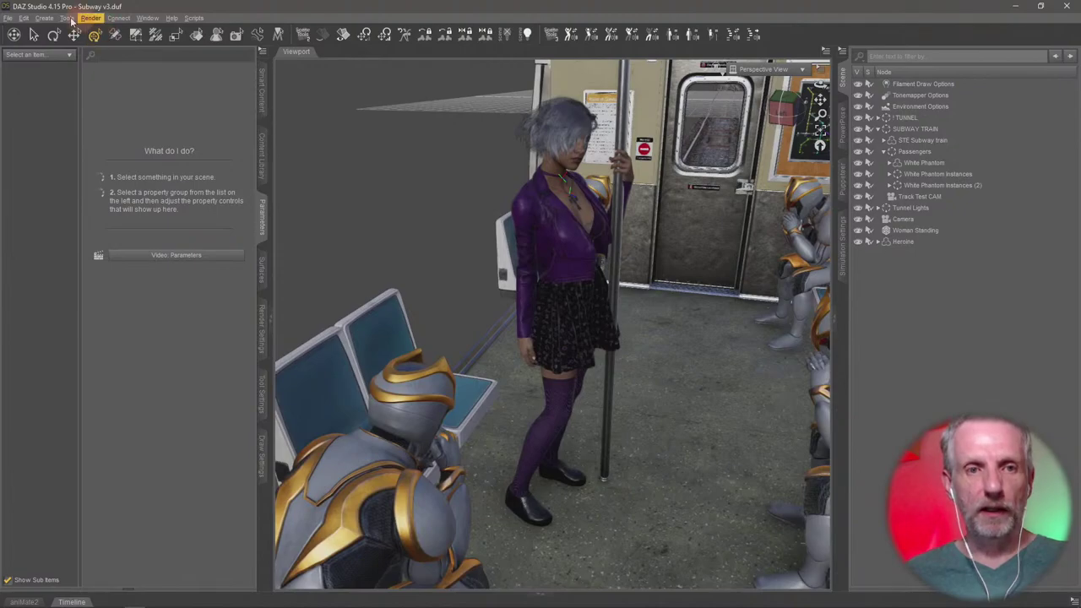
# - Create a new null with the default name and default settings
pyautogui.click(44, 18)
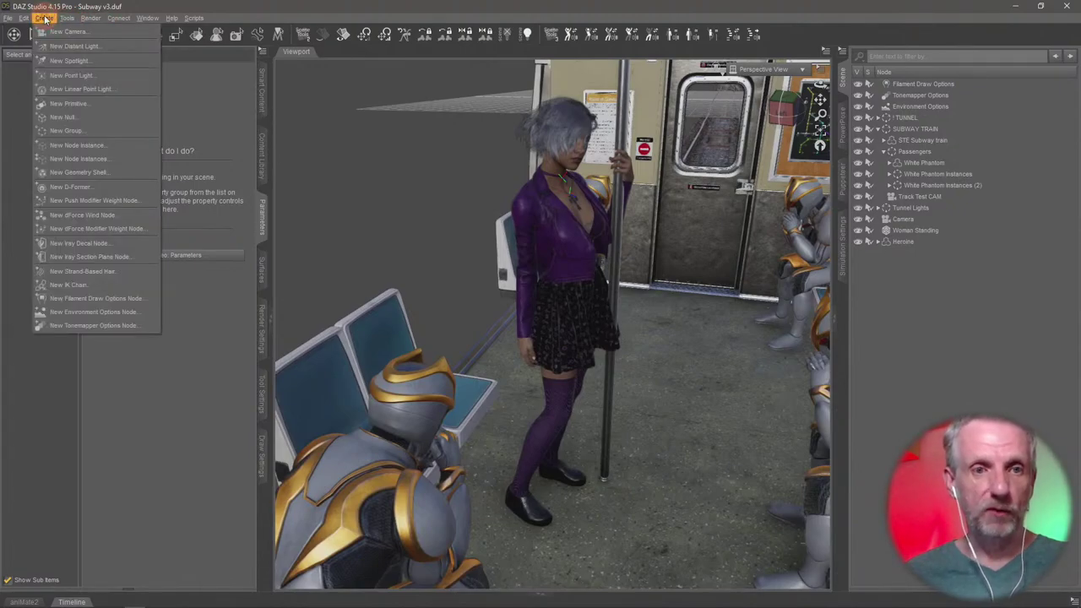
pyautogui.click(101, 117)
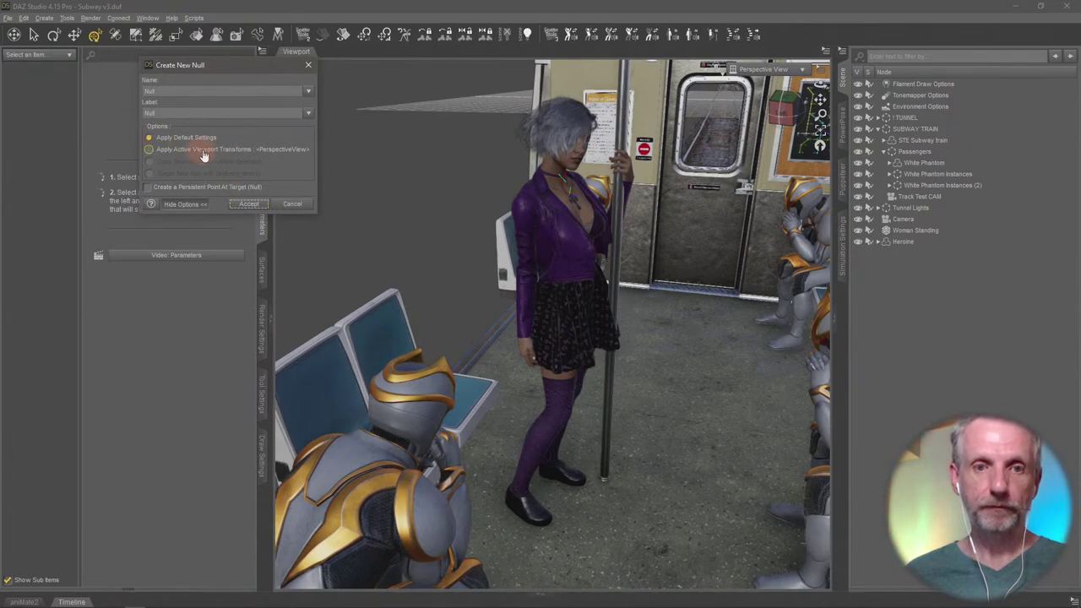
pyautogui.click(250, 205)
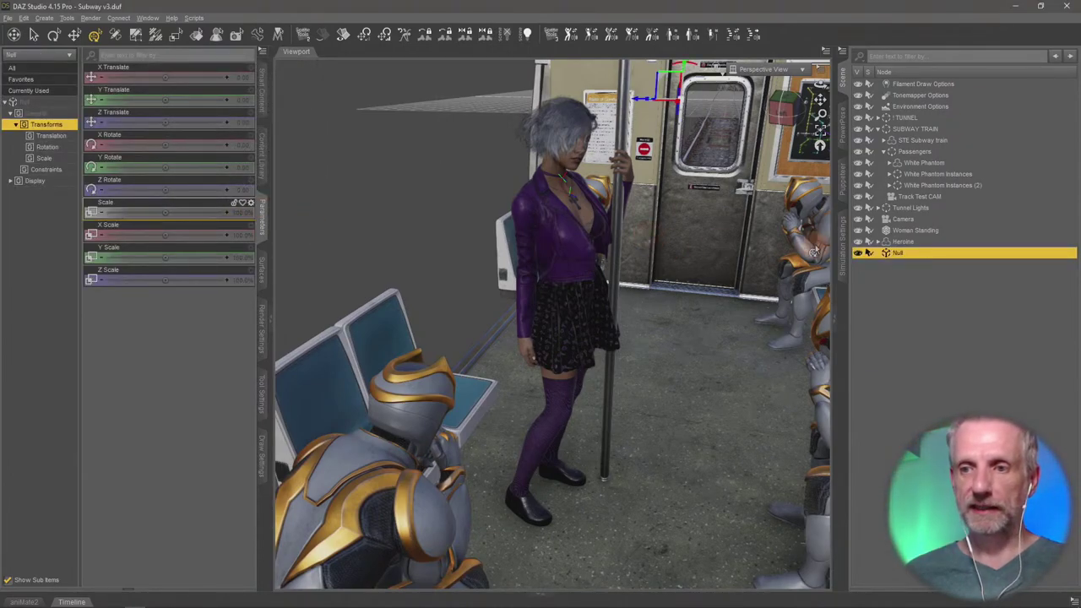
# - Parent the Heroine to the Null, and parent the Null to the SUBWAY TRAIN group
pyautogui.click(904, 242)
pyautogui.moveTo(906, 242); pyautogui.dragTo(906, 251)
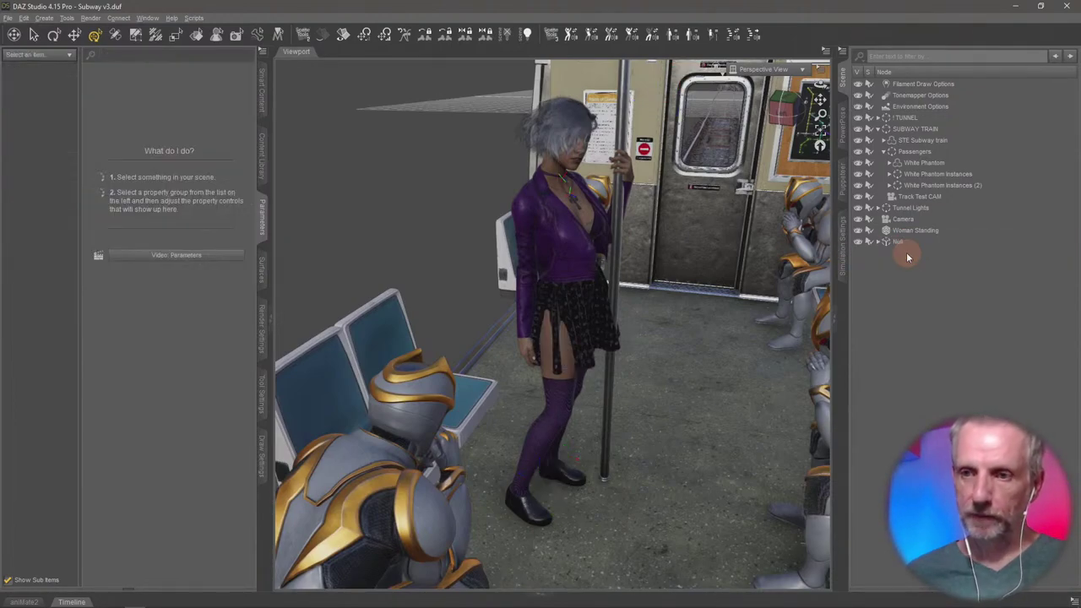
pyautogui.click(895, 243)
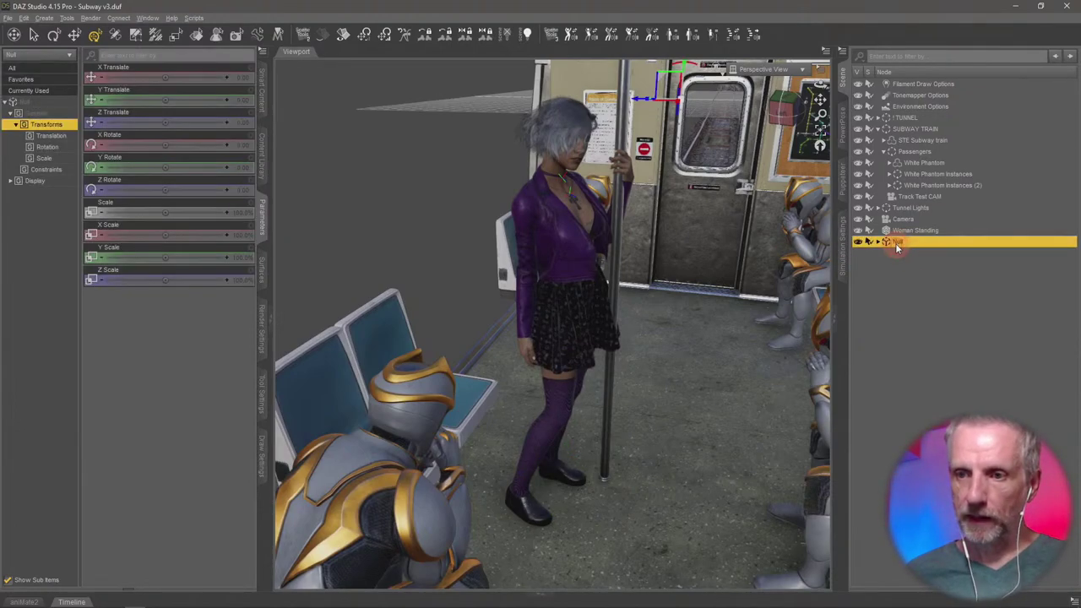
pyautogui.moveTo(897, 242); pyautogui.dragTo(909, 136)
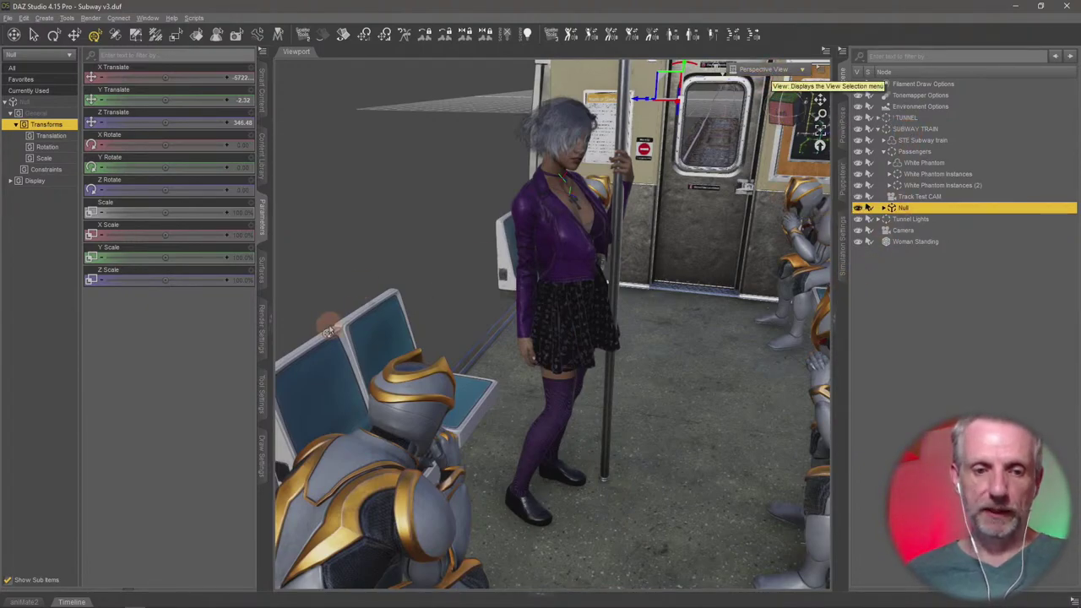
# - Scrub the timeline to about frame 82 and frame the Heroine to check that she moves with the train
pyautogui.click(73, 602)
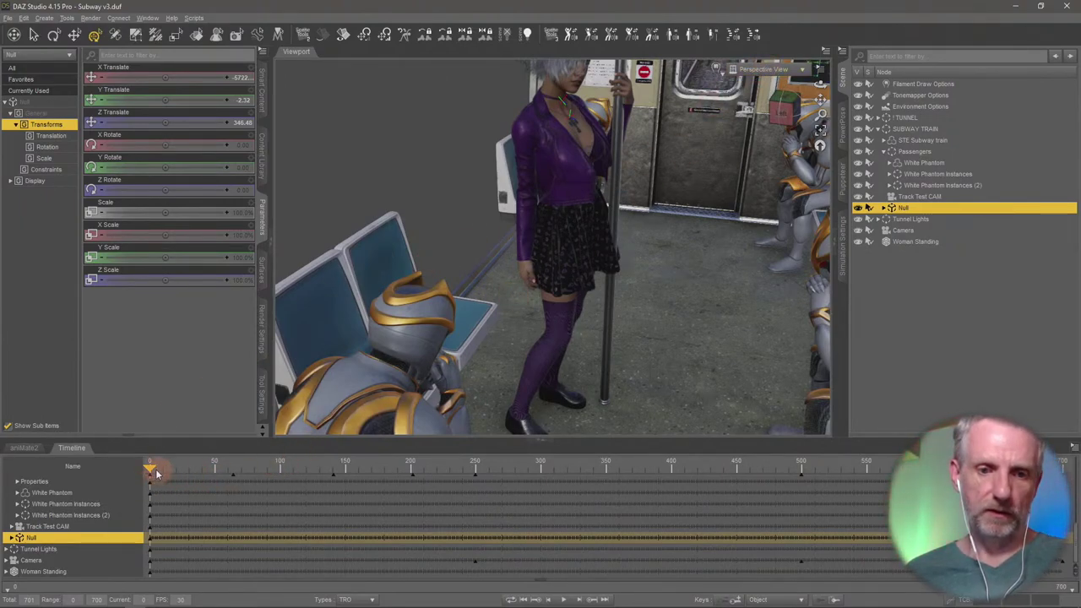
pyautogui.moveTo(150, 474); pyautogui.dragTo(251, 478)
pyautogui.moveTo(521, 334); pyautogui.dragTo(814, 279)
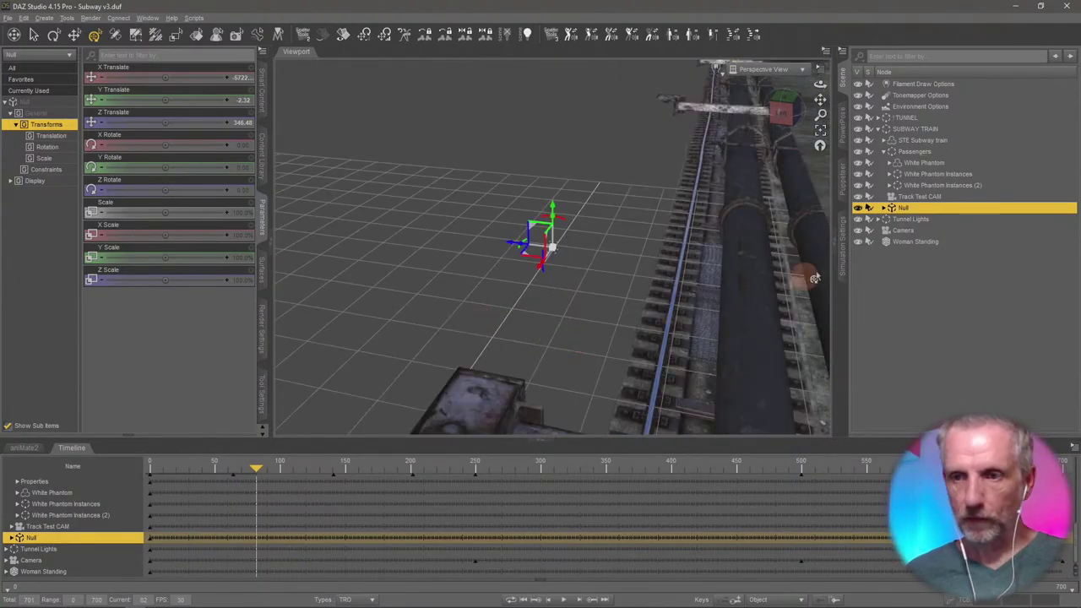
pyautogui.click(884, 207)
pyautogui.click(912, 219)
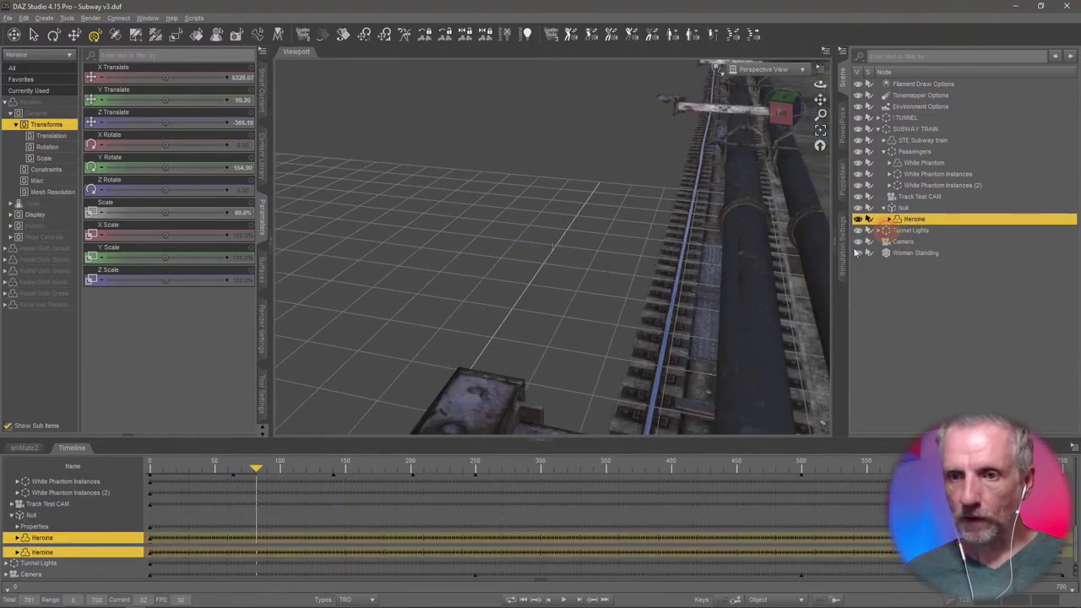
pyautogui.hotkey('ctrl', 'f')
pyautogui.moveTo(621, 289); pyautogui.dragTo(621, 289)
# - Check the Heroine's position in the moving train at several points up to frame 410, and return to frame 0
pyautogui.moveTo(258, 470); pyautogui.dragTo(403, 471)
pyautogui.moveTo(443, 256)
pyautogui.mouseDown()
pyautogui.moveTo(488, 268)
pyautogui.moveTo(476, 261)
pyautogui.moveTo(477, 272)
pyautogui.mouseUp()
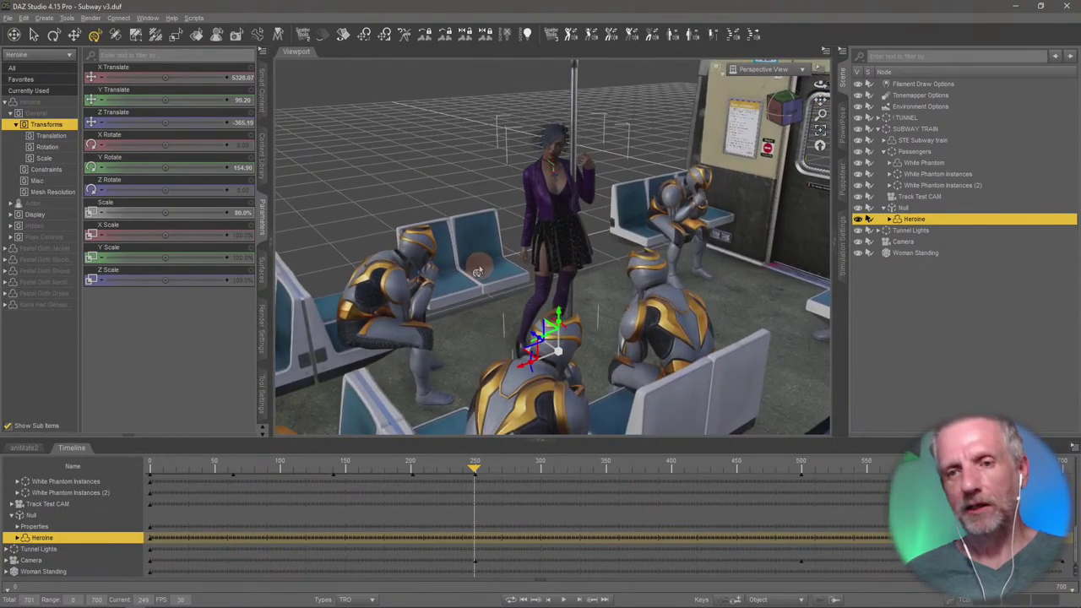
pyautogui.moveTo(475, 474); pyautogui.dragTo(651, 469)
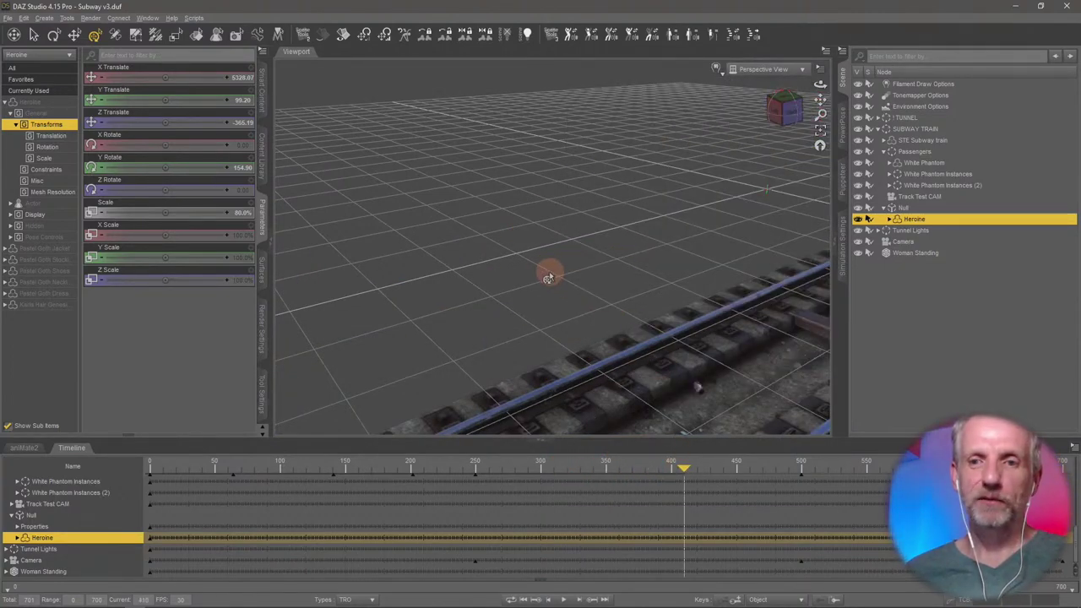
pyautogui.hotkey('ctrl', 'f')
pyautogui.keyDown('alt'); pyautogui.moveTo(557, 101); pyautogui.dragTo(608, 236); pyautogui.keyUp('alt')
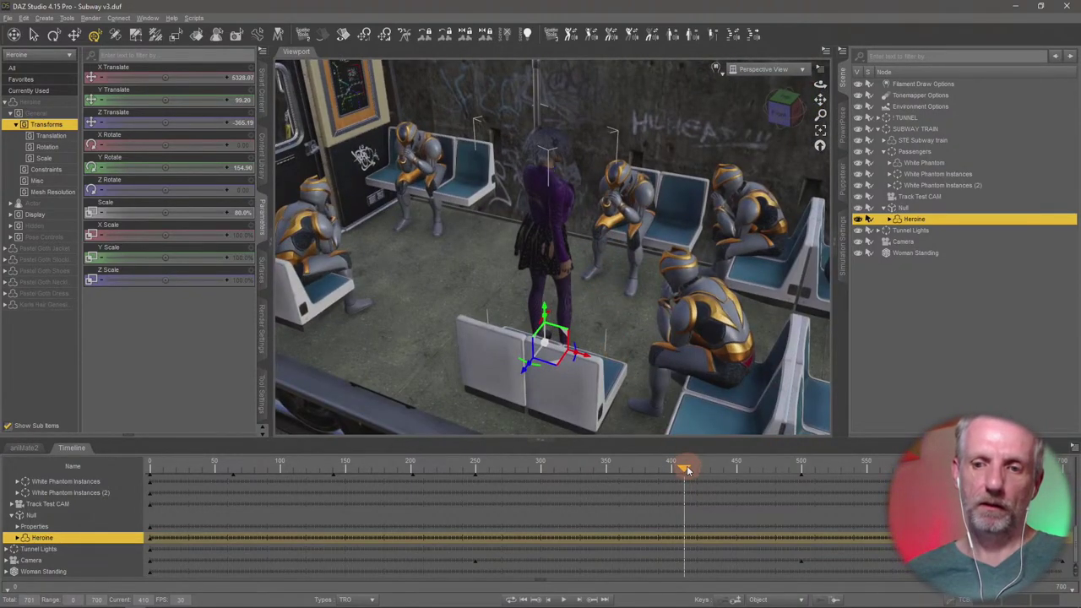
pyautogui.click(591, 473)
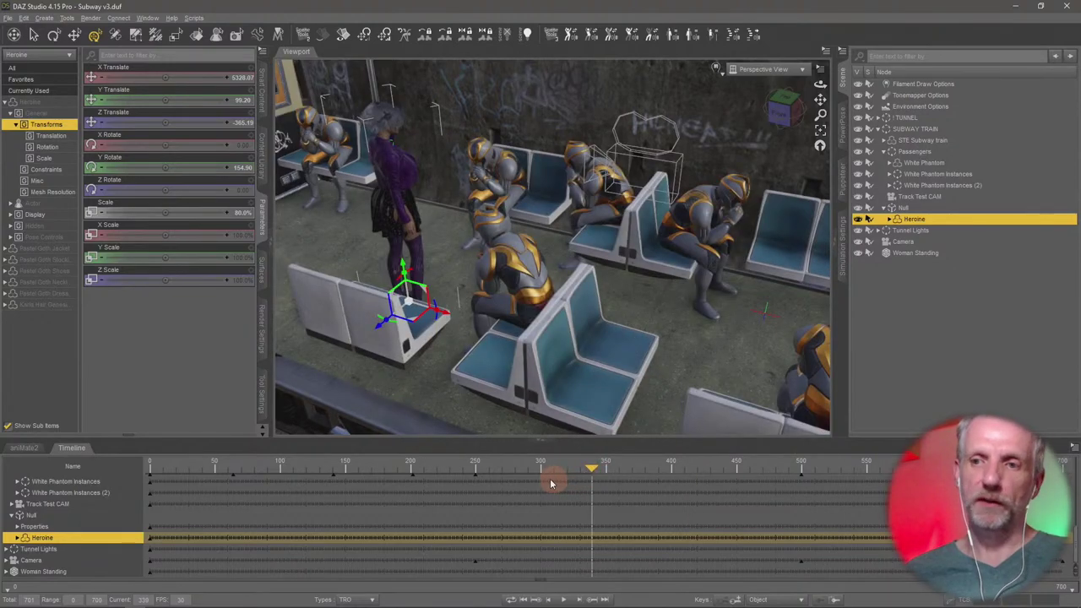
pyautogui.click(545, 478)
pyautogui.click(144, 499)
# - Look through the scene's Camera and scrub the animation up to about frame 440 to review its path through the train door and carriage
pyautogui.click(764, 70)
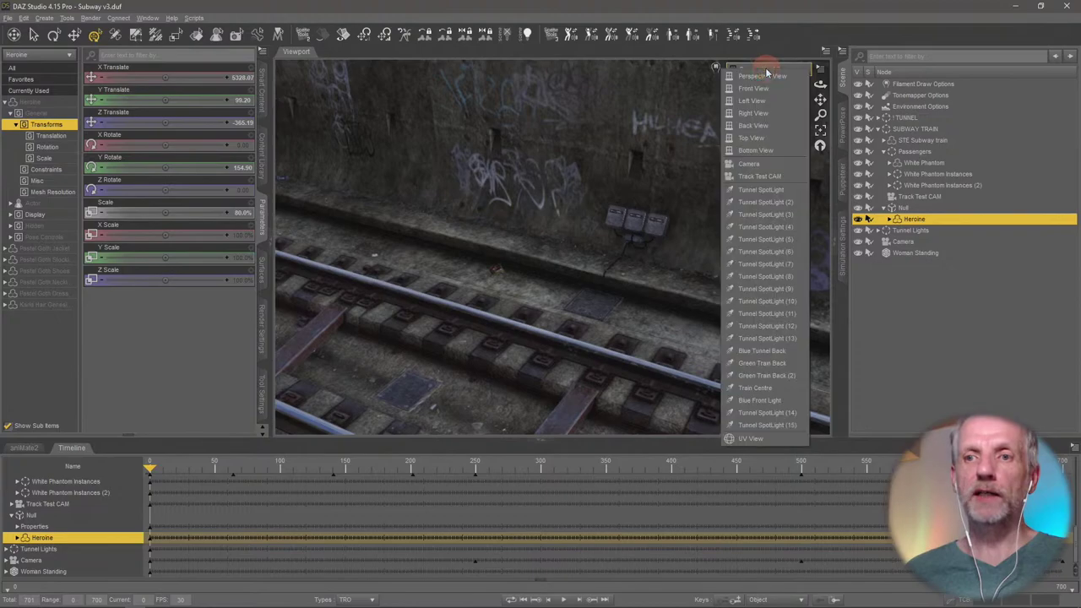
pyautogui.click(750, 163)
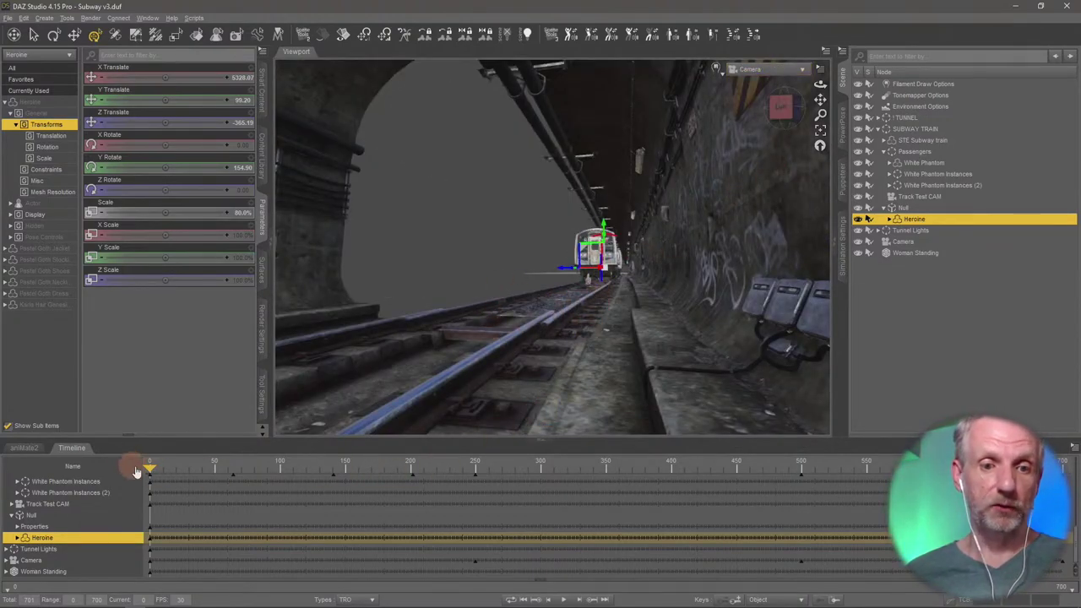
pyautogui.moveTo(154, 471); pyautogui.dragTo(429, 469)
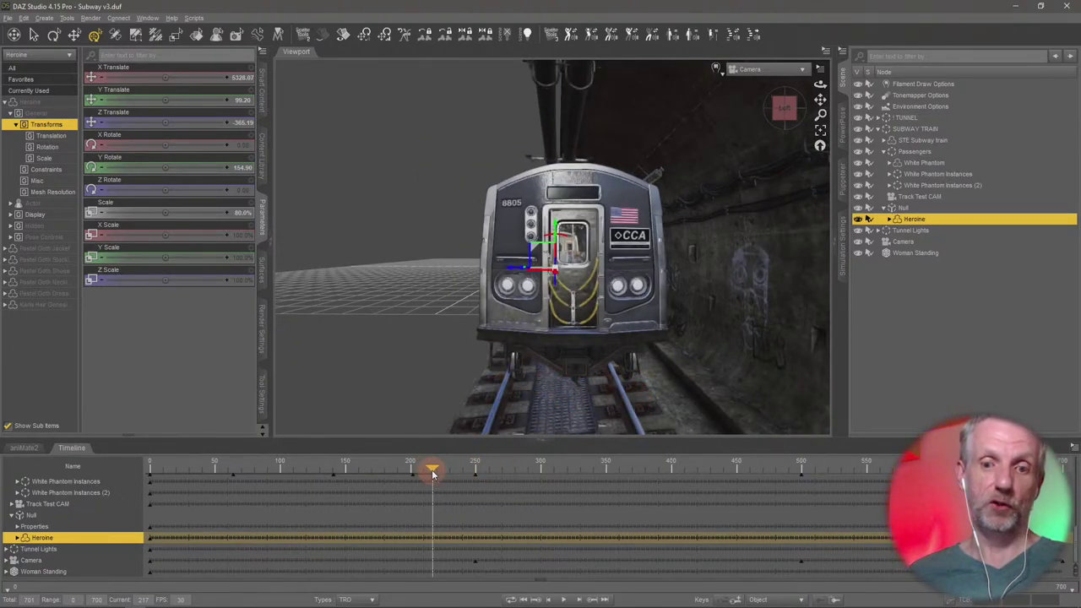
pyautogui.moveTo(452, 471); pyautogui.dragTo(478, 473)
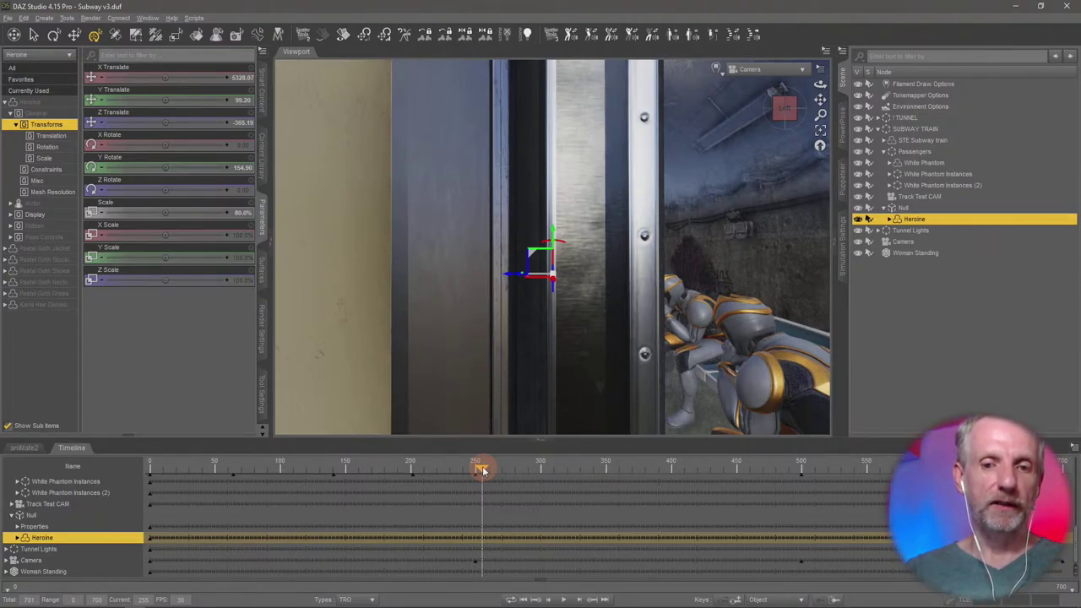
pyautogui.moveTo(483, 470); pyautogui.dragTo(716, 477)
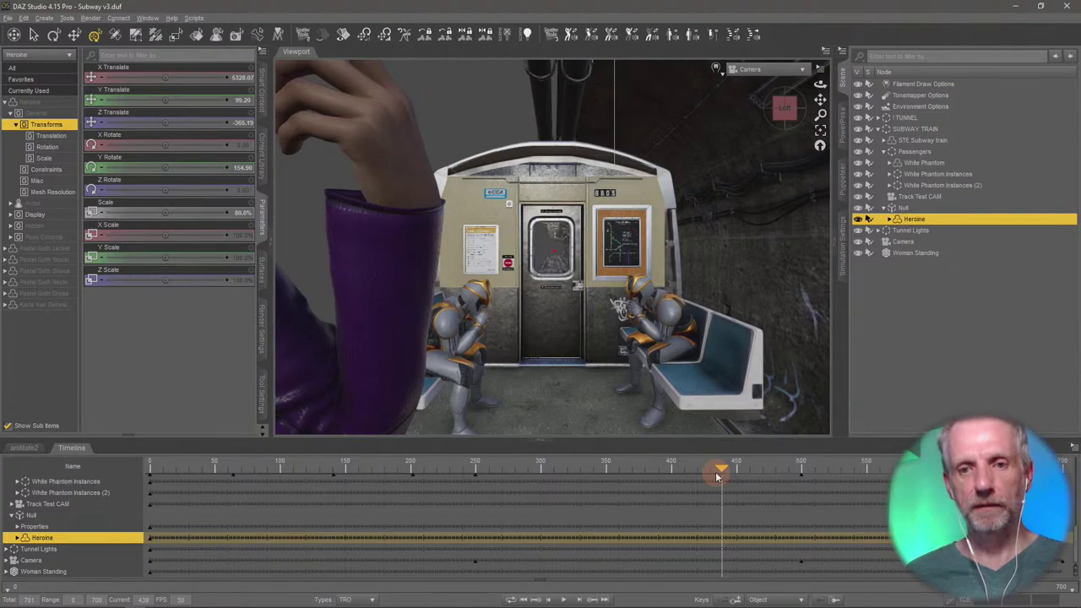
pyautogui.click(657, 475)
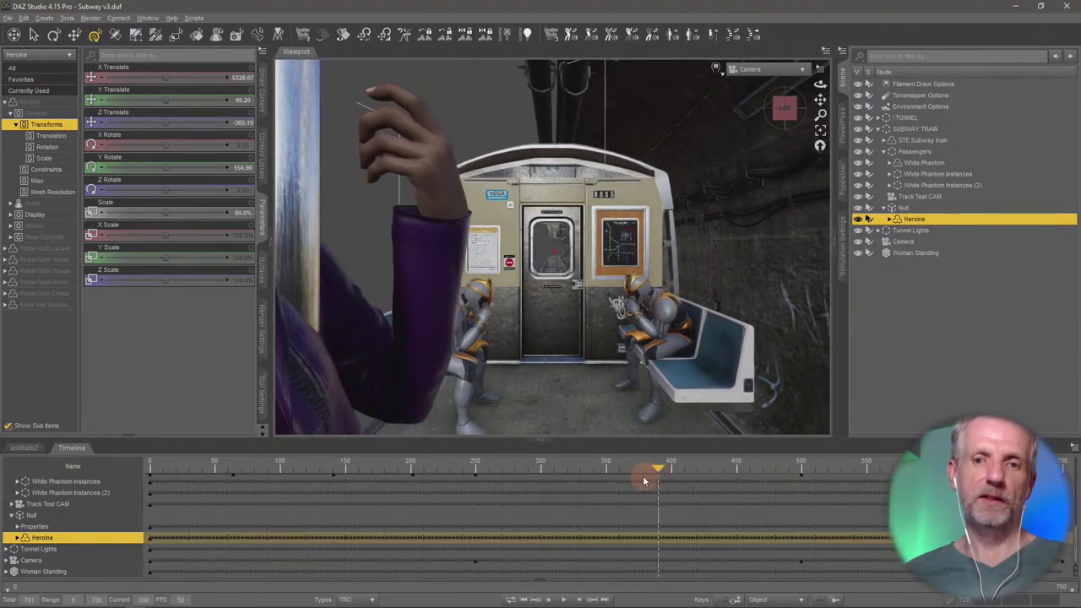
pyautogui.moveTo(633, 481); pyautogui.dragTo(732, 483)
pyautogui.moveTo(611, 486); pyautogui.dragTo(424, 482)
pyautogui.moveTo(434, 480); pyautogui.dragTo(438, 478)
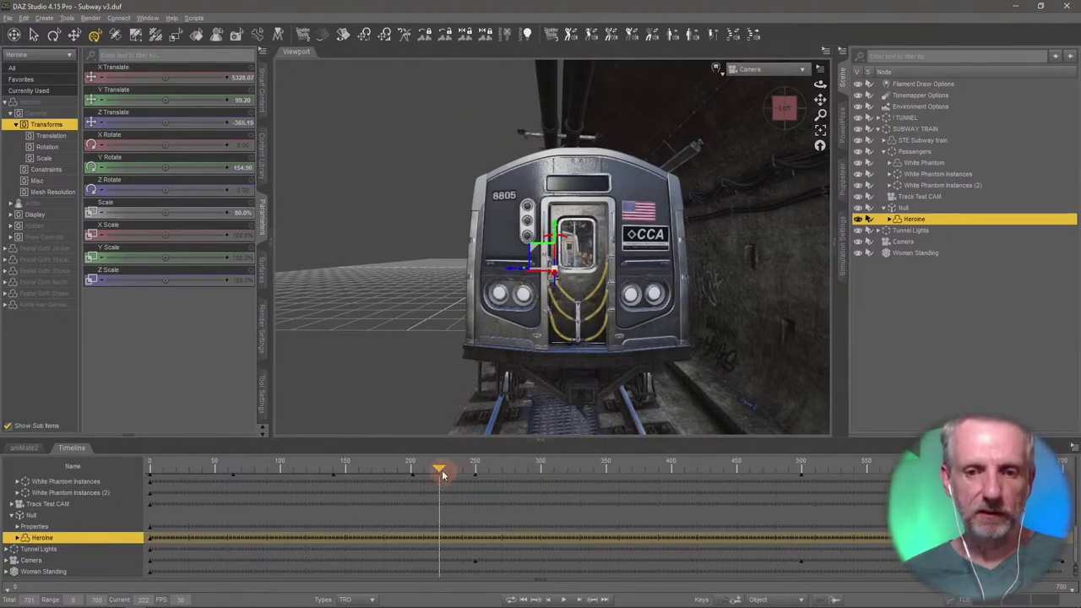
pyautogui.moveTo(441, 473); pyautogui.dragTo(457, 471)
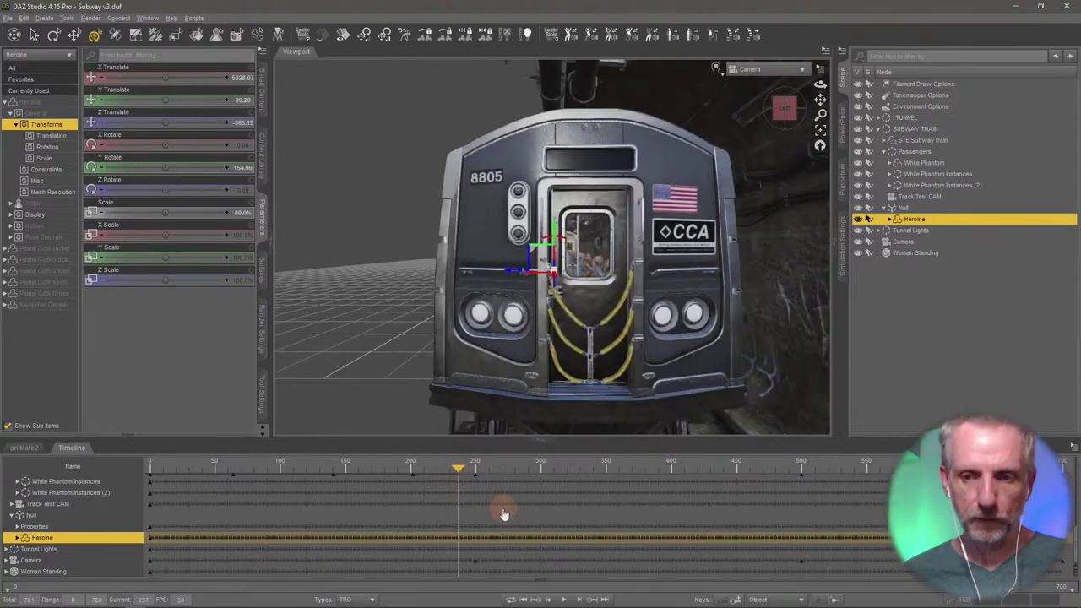
# - Go to the Camera's keyframe at frame 250 and show the aspect frame and the thirds guide in the viewport
pyautogui.click(883, 242)
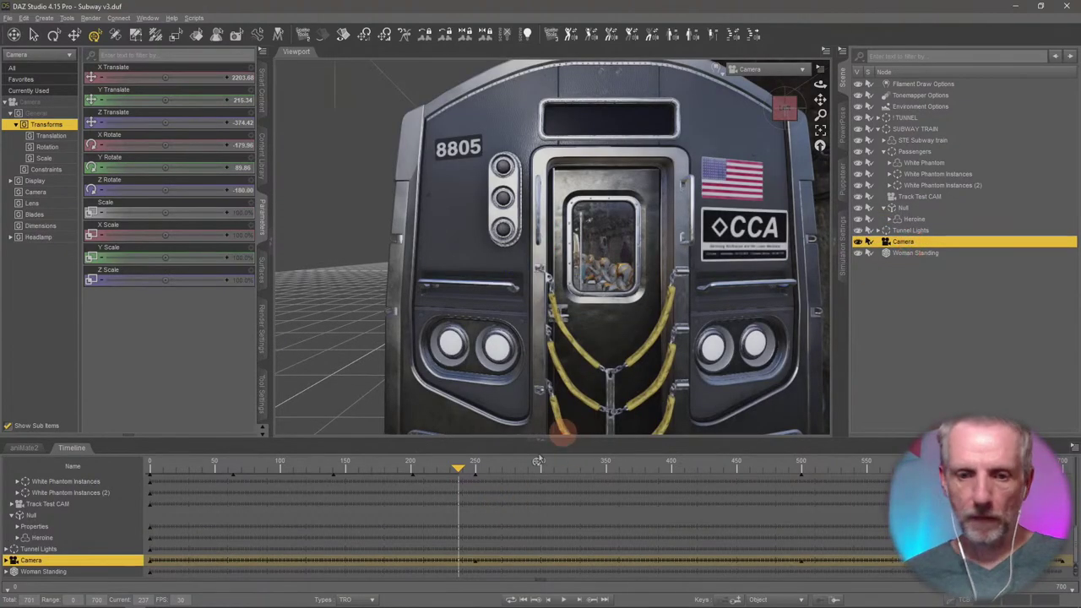
pyautogui.click(593, 600)
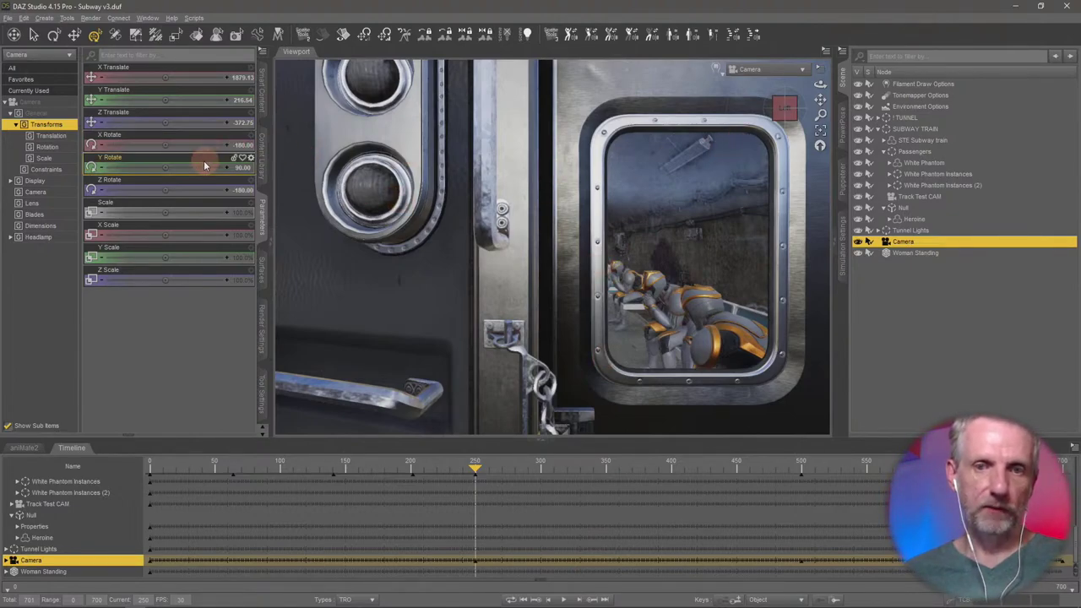
pyautogui.click(818, 72)
pyautogui.click(820, 127)
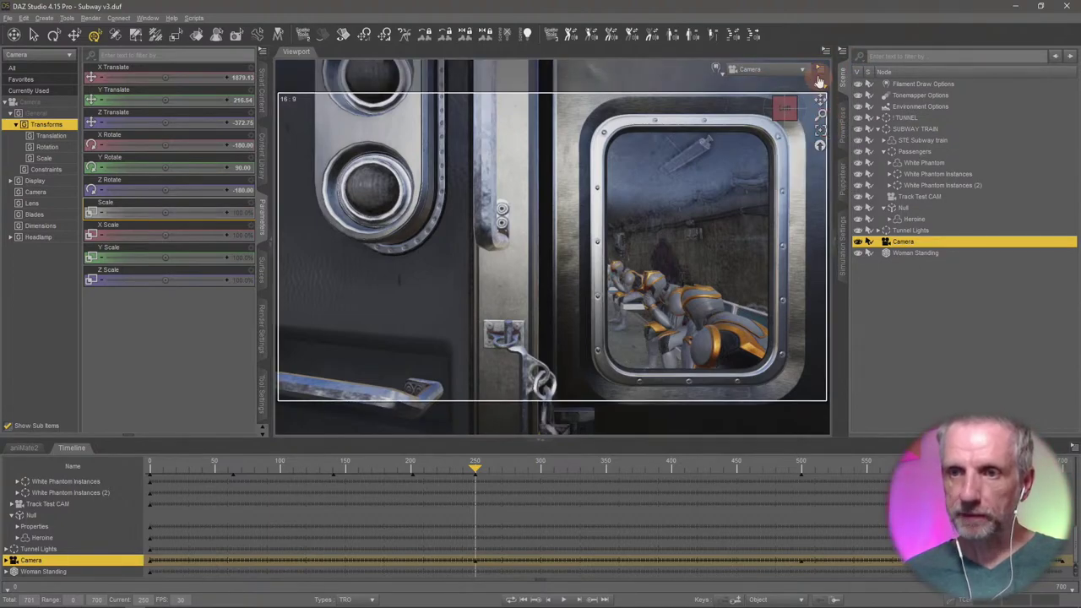
pyautogui.click(818, 70)
pyautogui.click(844, 132)
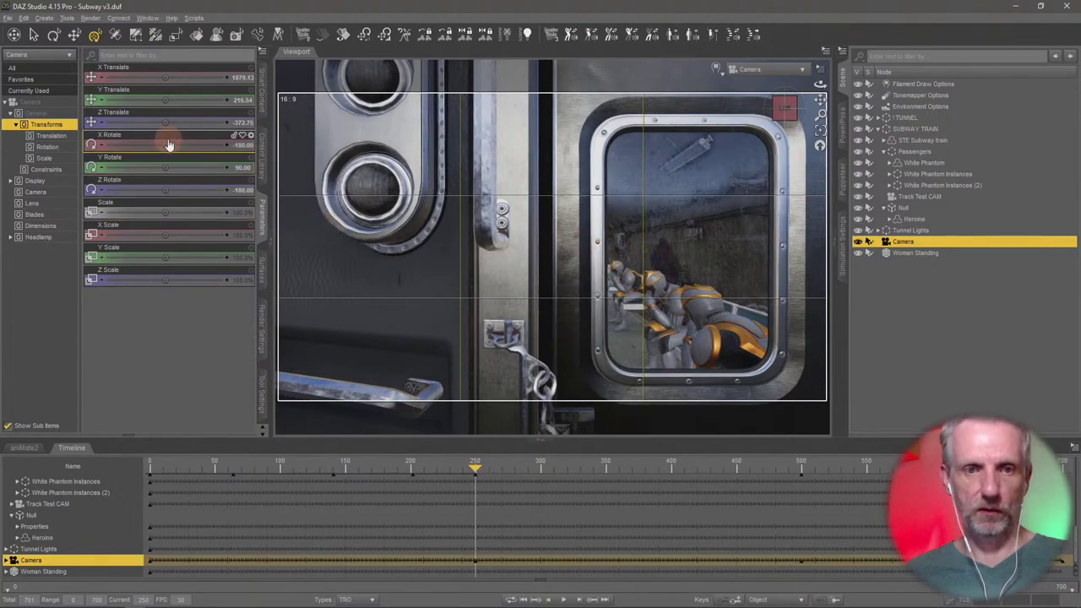
# - Set the Camera's Z Translate to about -402 at frame 250 to centre the front door window, and scrub to about frame 490 to check the path
pyautogui.moveTo(163, 124); pyautogui.dragTo(163, 124)
pyautogui.moveTo(476, 470)
pyautogui.mouseDown()
pyautogui.moveTo(346, 472)
pyautogui.moveTo(450, 485)
pyautogui.moveTo(467, 471)
pyautogui.mouseUp()
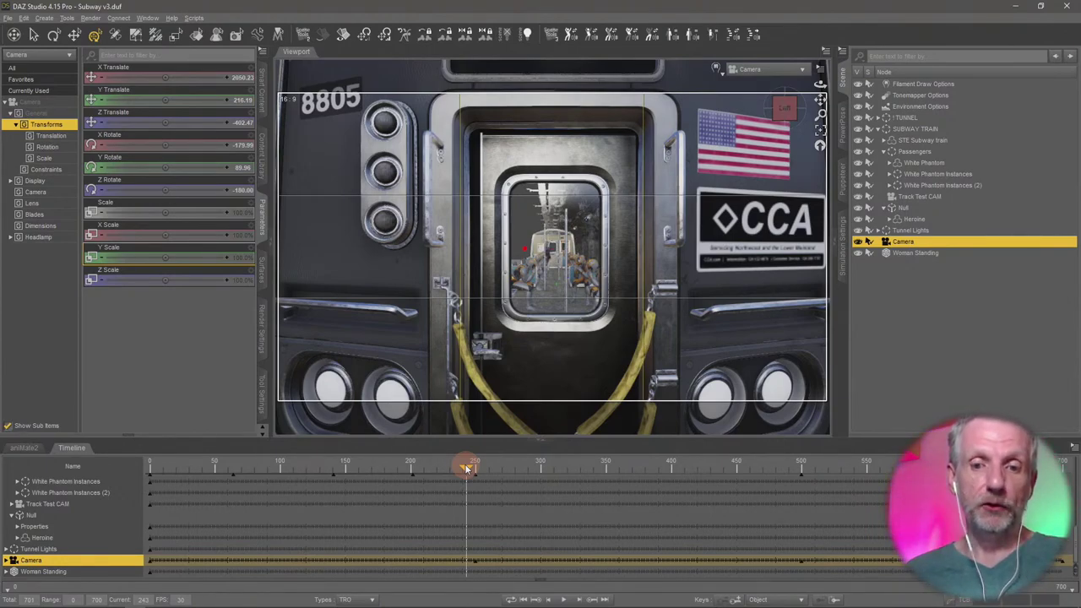
pyautogui.moveTo(464, 473); pyautogui.dragTo(516, 471)
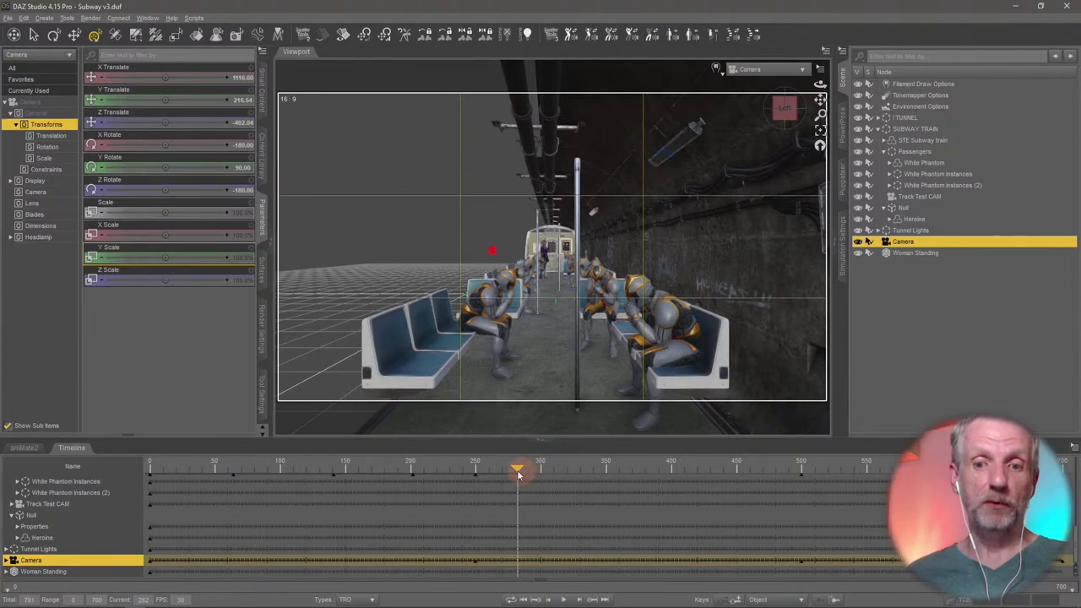
pyautogui.moveTo(518, 471); pyautogui.dragTo(763, 480)
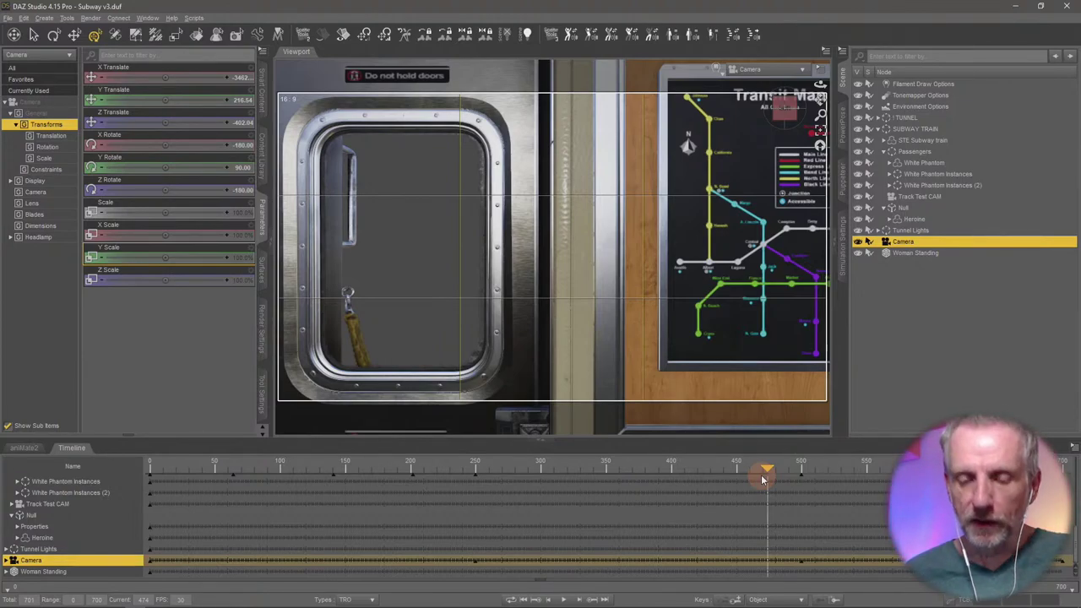
pyautogui.moveTo(762, 479); pyautogui.dragTo(785, 479)
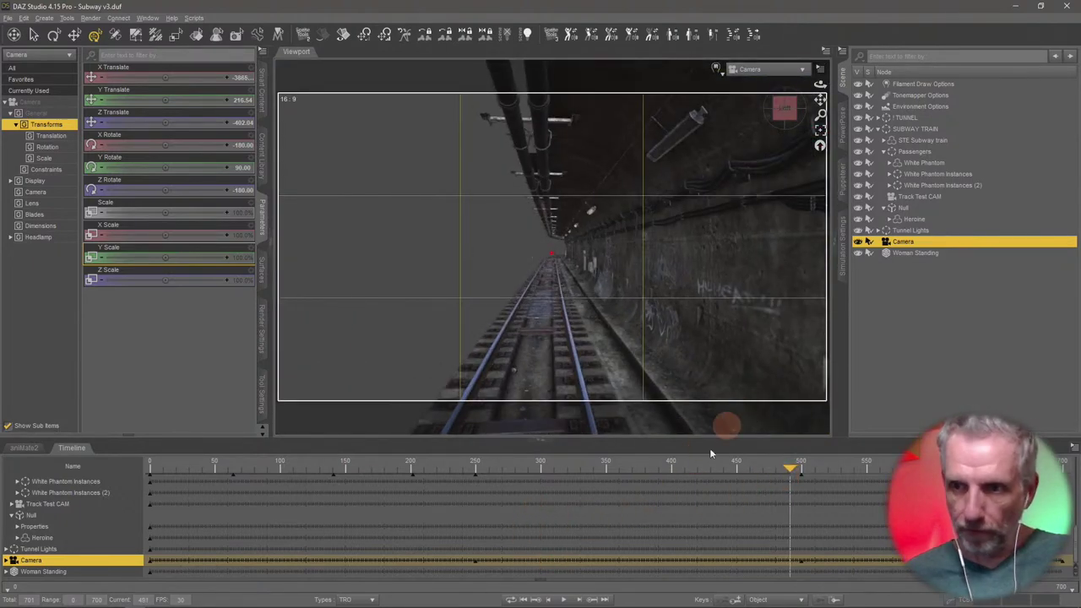
# - At the Camera's frame 500 keyframe, adjust X Translate and set Z Translate to about -367.76 to centre the rear door window
pyautogui.click(593, 599)
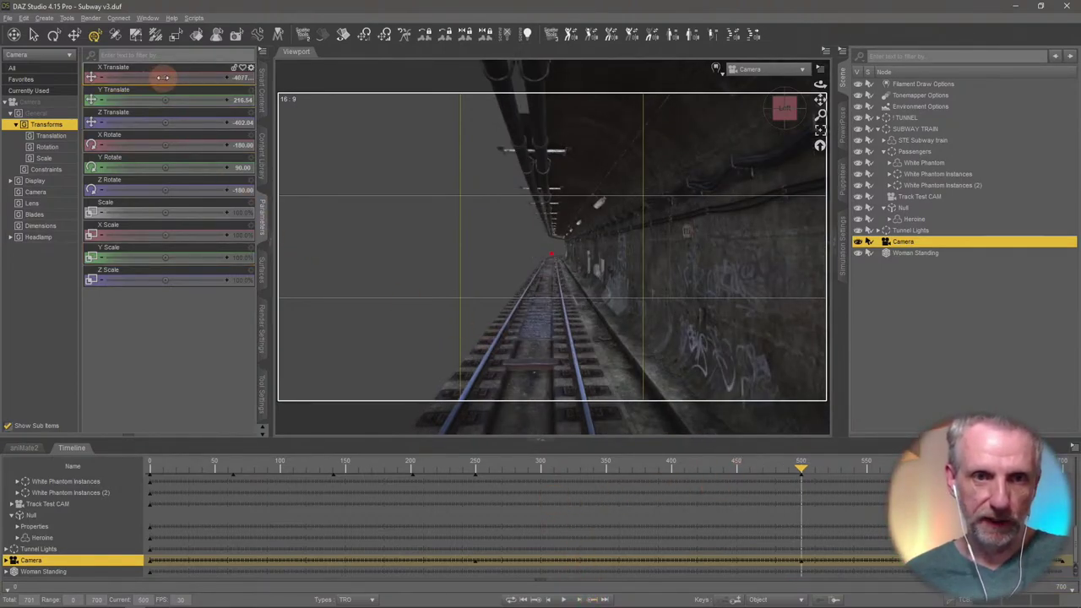
pyautogui.moveTo(165, 77); pyautogui.dragTo(163, 76)
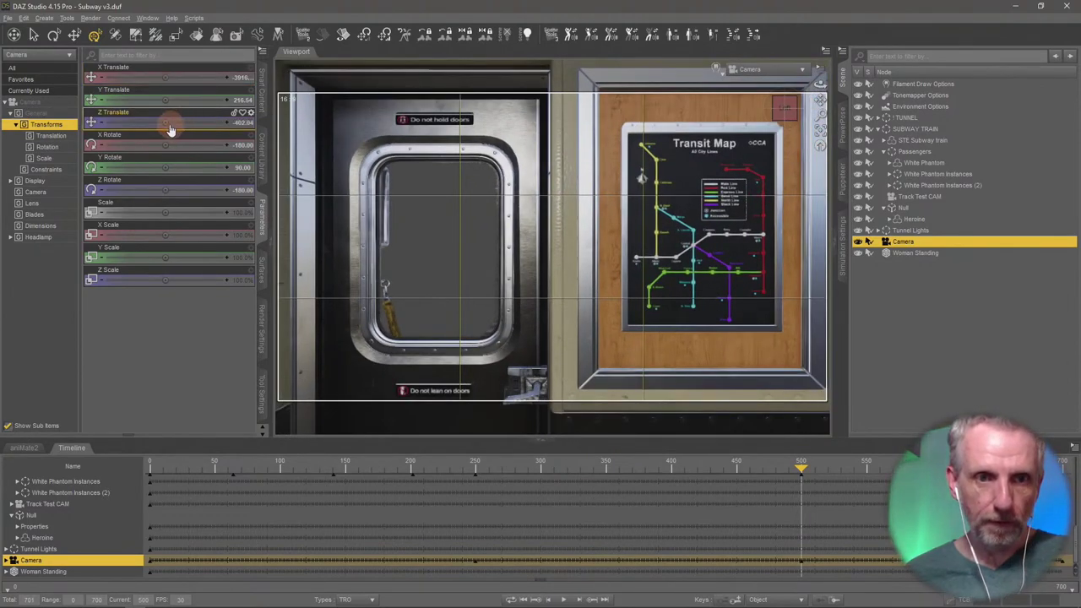
pyautogui.moveTo(169, 125); pyautogui.dragTo(166, 123)
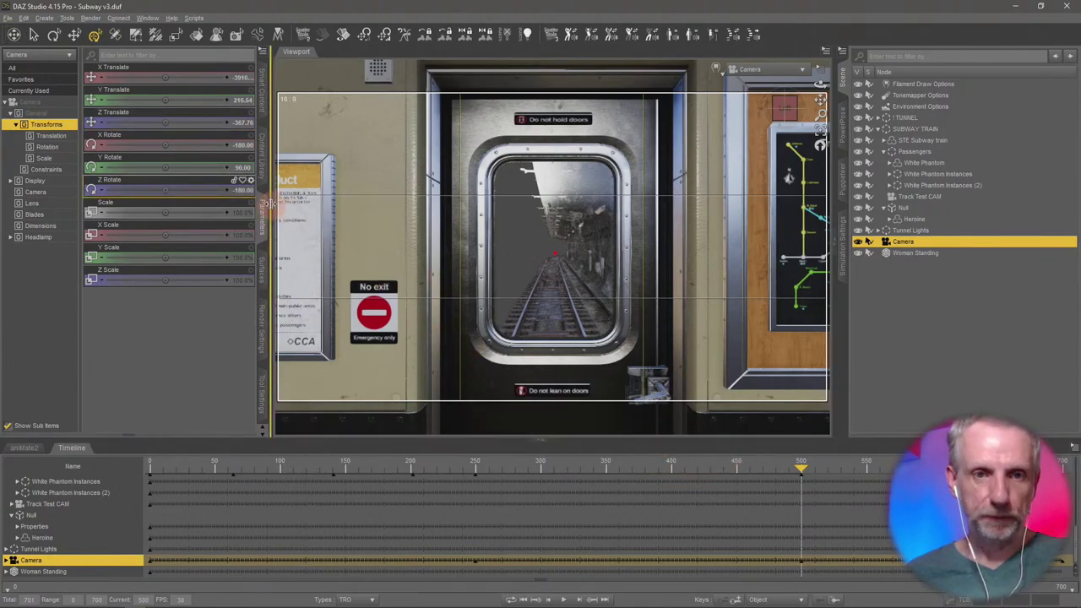
pyautogui.moveTo(166, 77); pyautogui.dragTo(166, 77)
# - Scrub back from frame 500 to frame 0 to review the adjusted Camera path through the carriage
pyautogui.click(800, 469)
pyautogui.moveTo(801, 468); pyautogui.dragTo(646, 472)
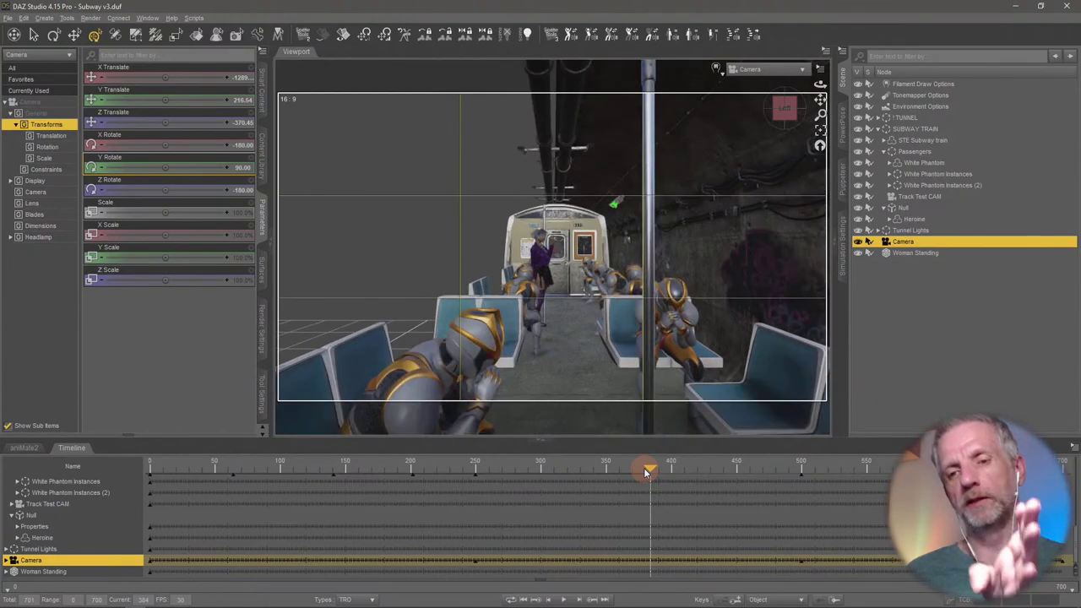
pyautogui.click(598, 470)
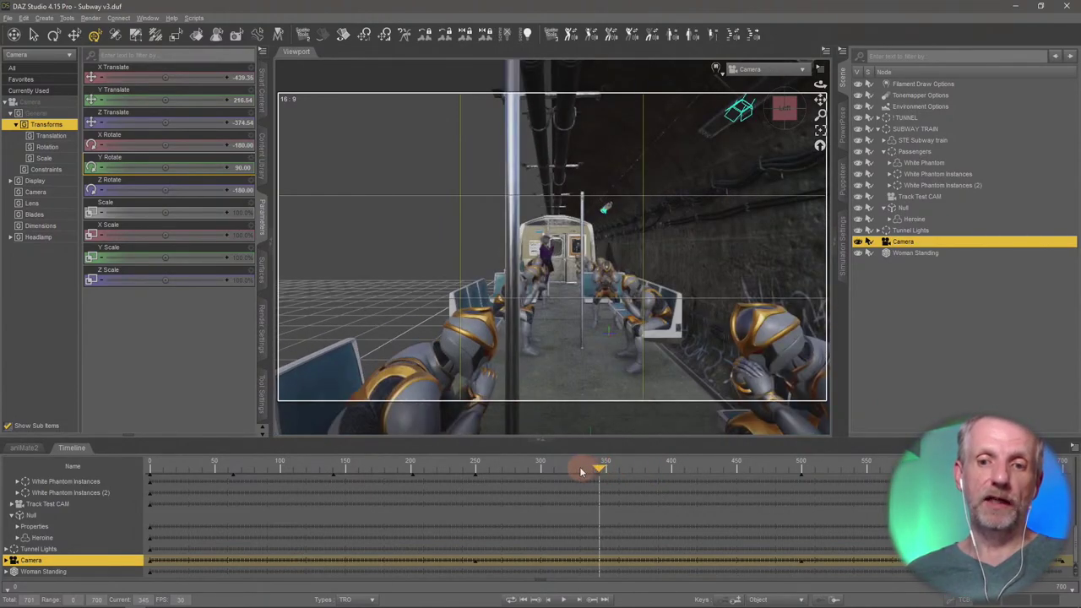
pyautogui.click(581, 470)
pyautogui.click(538, 470)
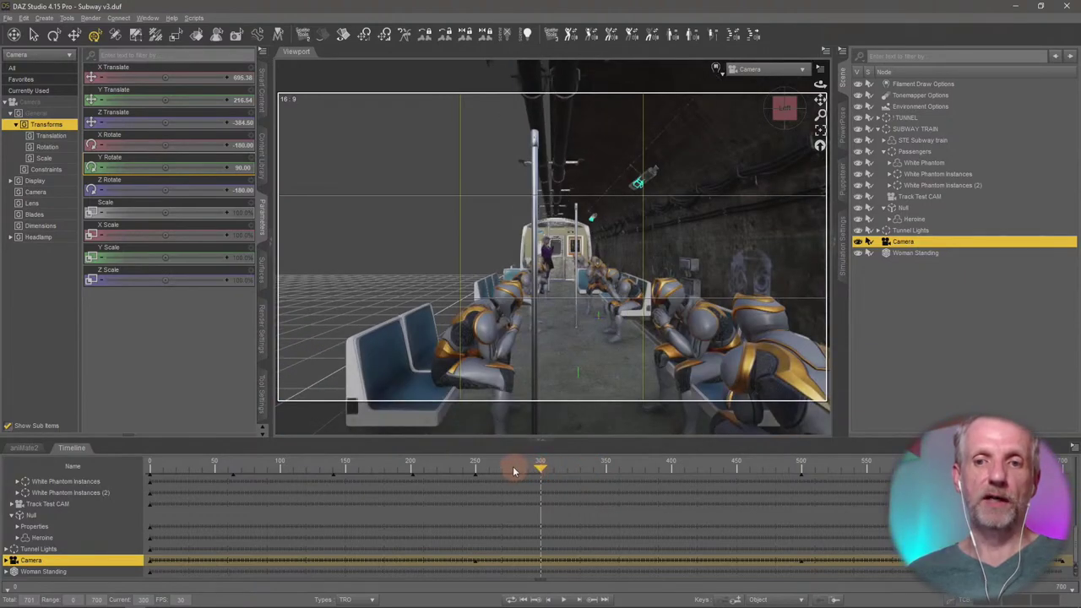
pyautogui.click(507, 470)
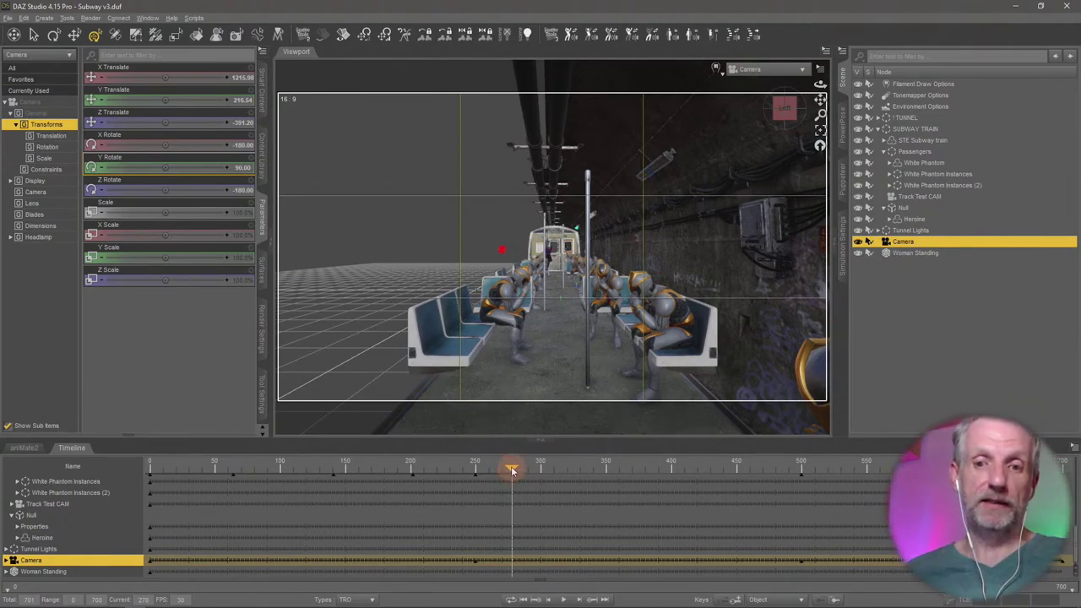
pyautogui.moveTo(513, 470); pyautogui.dragTo(93, 492)
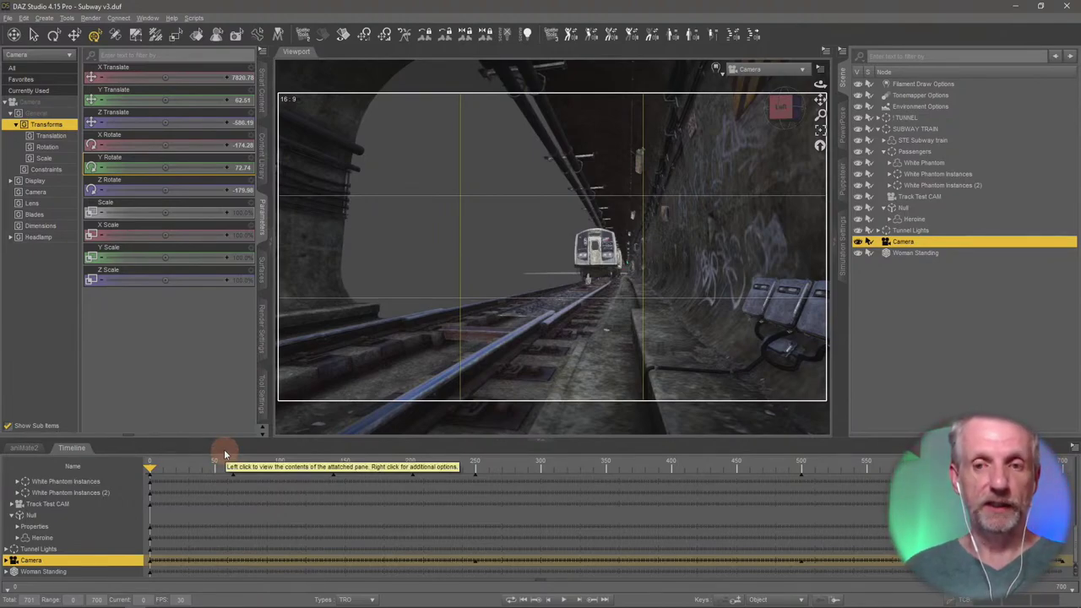
# - Save the scene in the Stream Scenes folder as Subway v4.duf
pyautogui.click(261, 135)
pyautogui.click(68, 100)
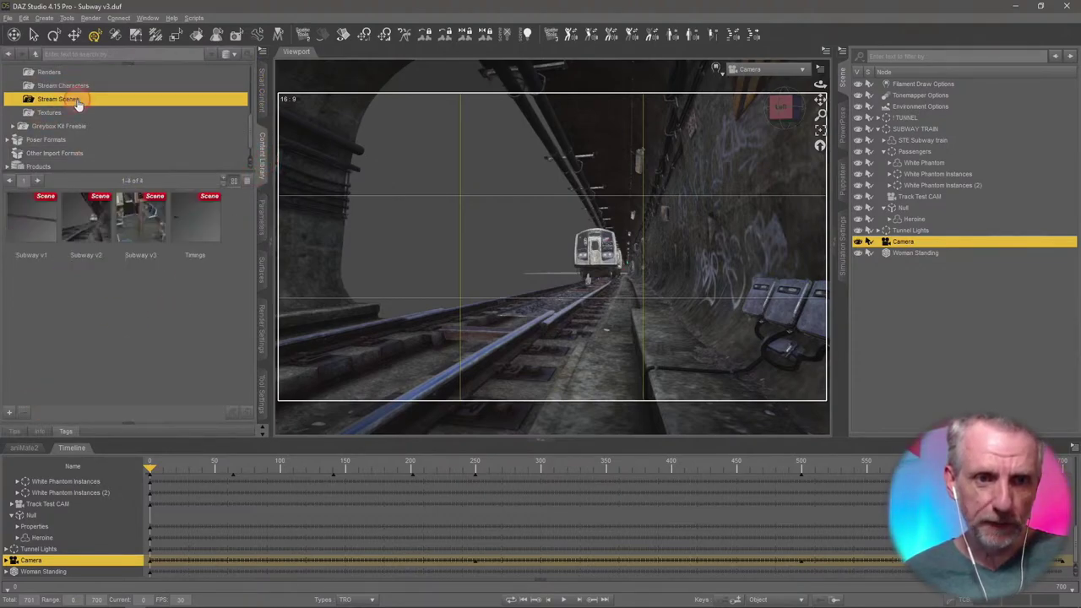
pyautogui.click(9, 412)
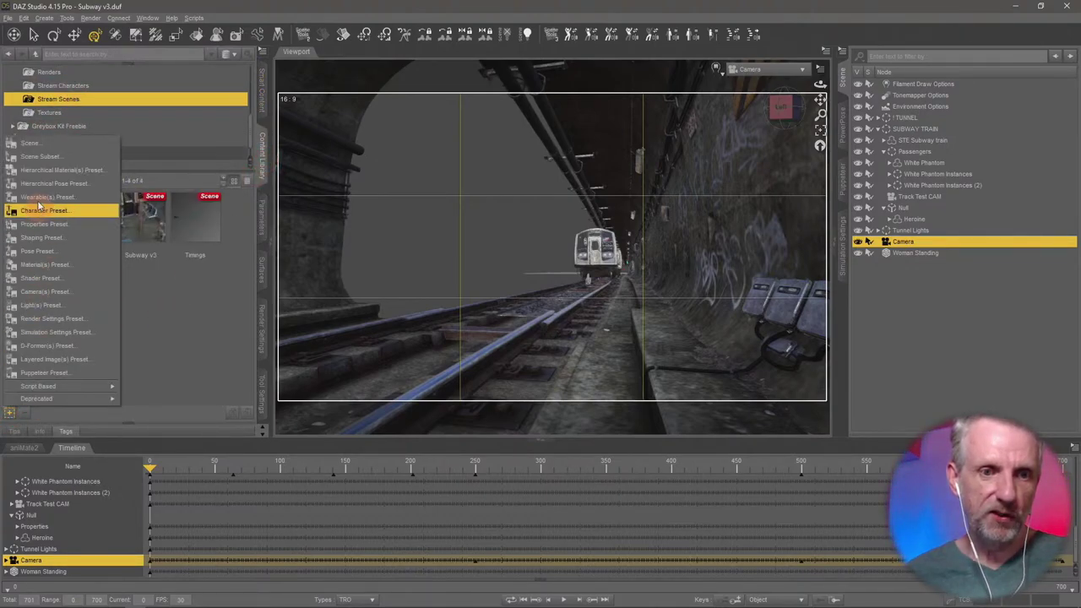
pyautogui.click(52, 157)
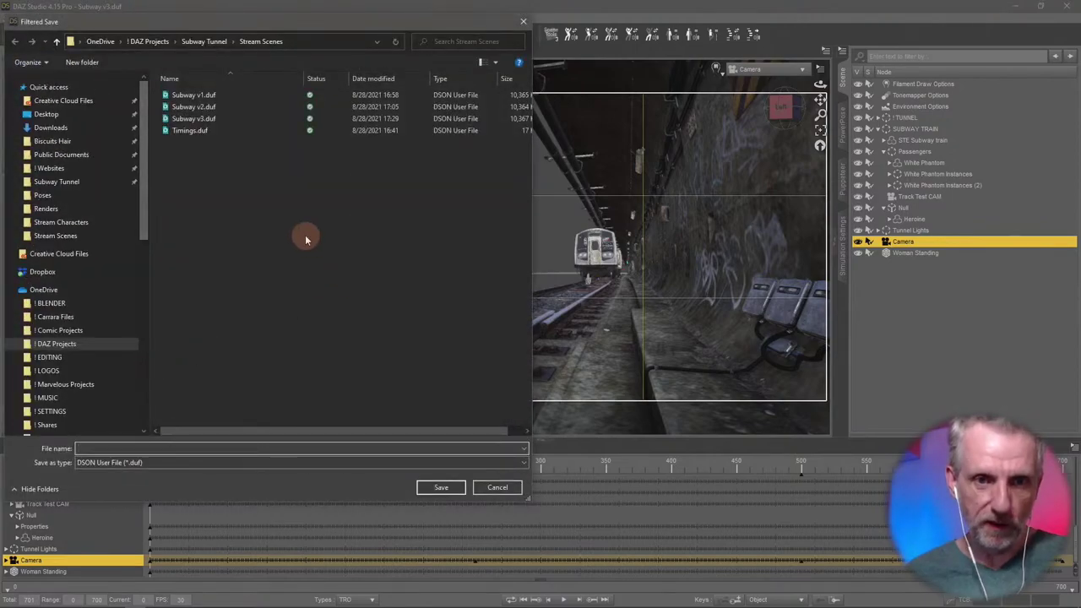
pyautogui.click(213, 121)
pyautogui.click(273, 444)
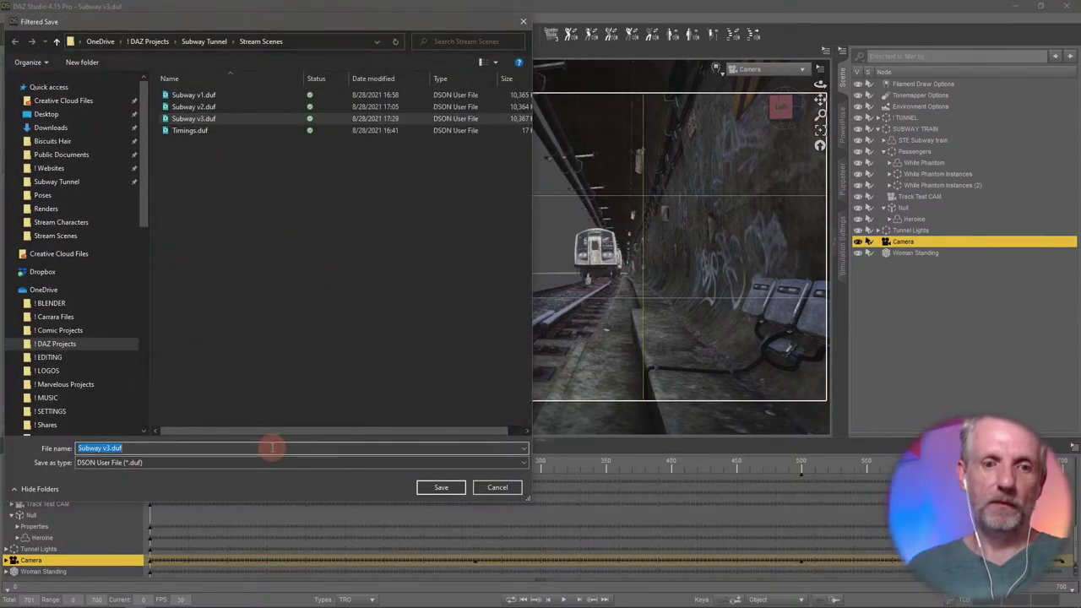
pyautogui.click(273, 448)
pyautogui.press('Left')
pyautogui.press('Left')
pyautogui.press('Left')
pyautogui.press('Left')
pyautogui.press('BackSpace')
pyautogui.write('4')
pyautogui.press('Return')
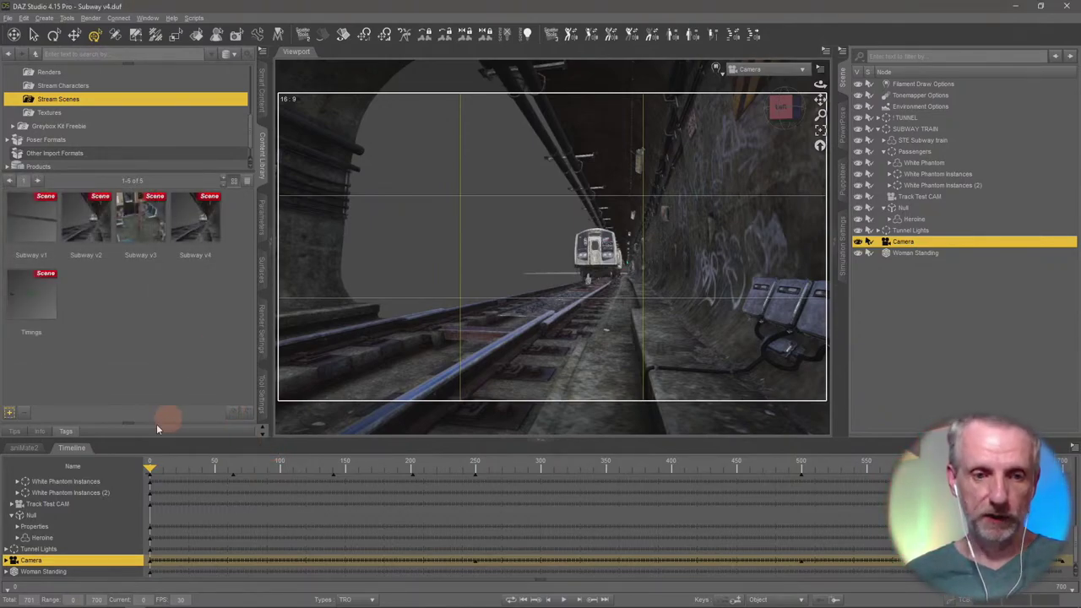
# - Set the animation's frame rate to 10 FPS
pyautogui.doubleClick(181, 599)
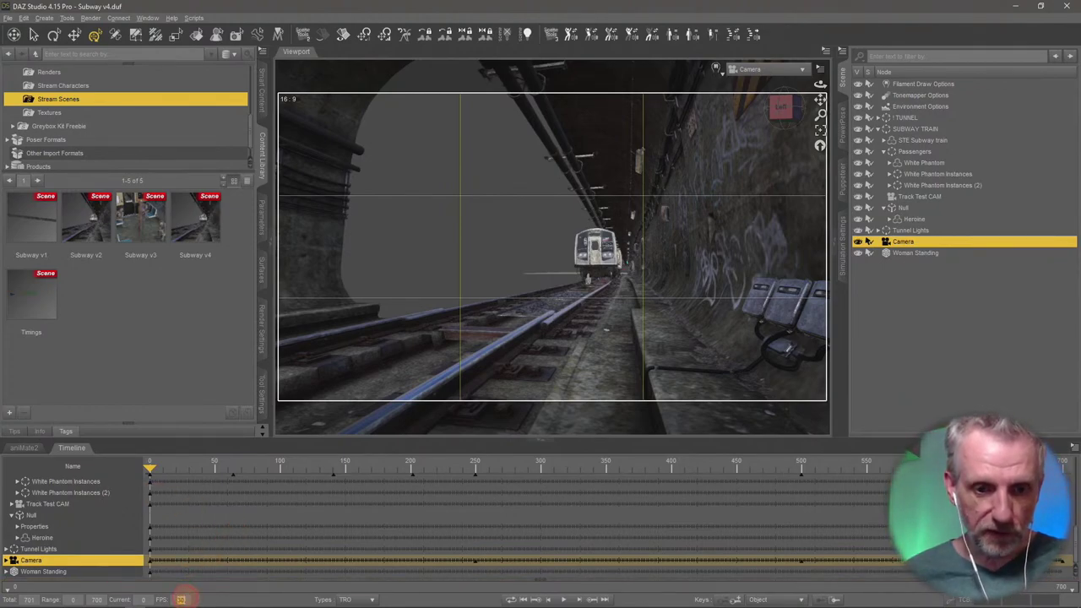
pyautogui.write('10')
pyautogui.press('Return')
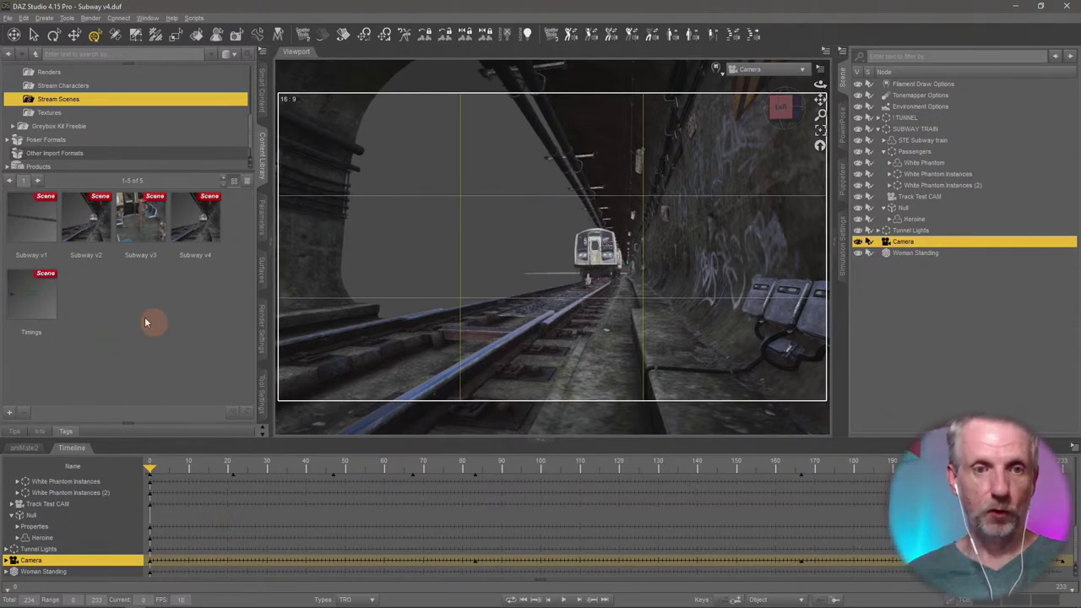
# - In the render settings, keep Viewport as the engine and name the movie Animatic v4
pyautogui.click(261, 324)
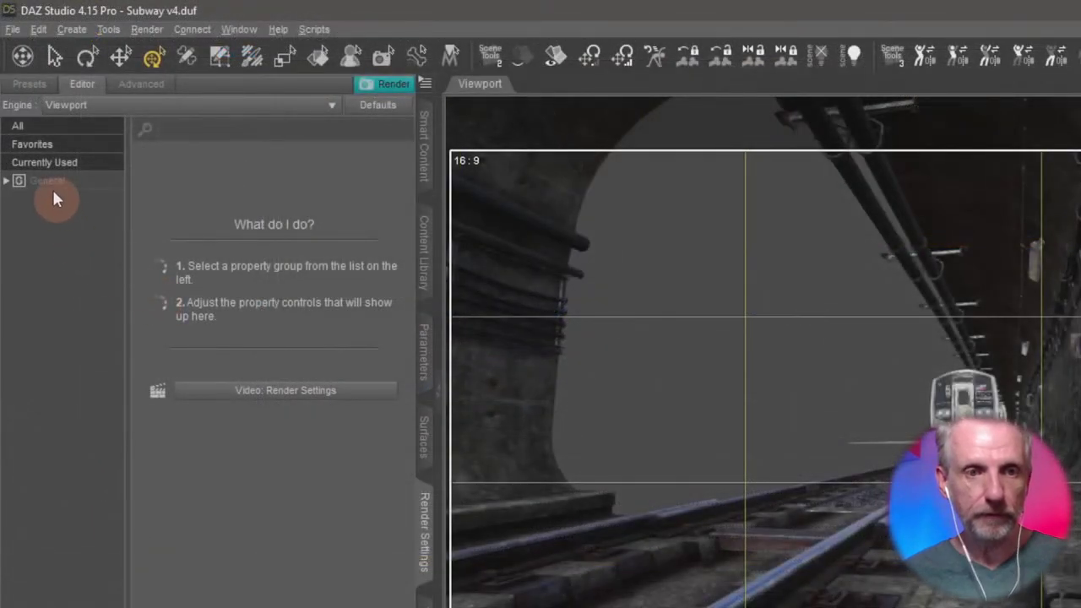
pyautogui.click(31, 111)
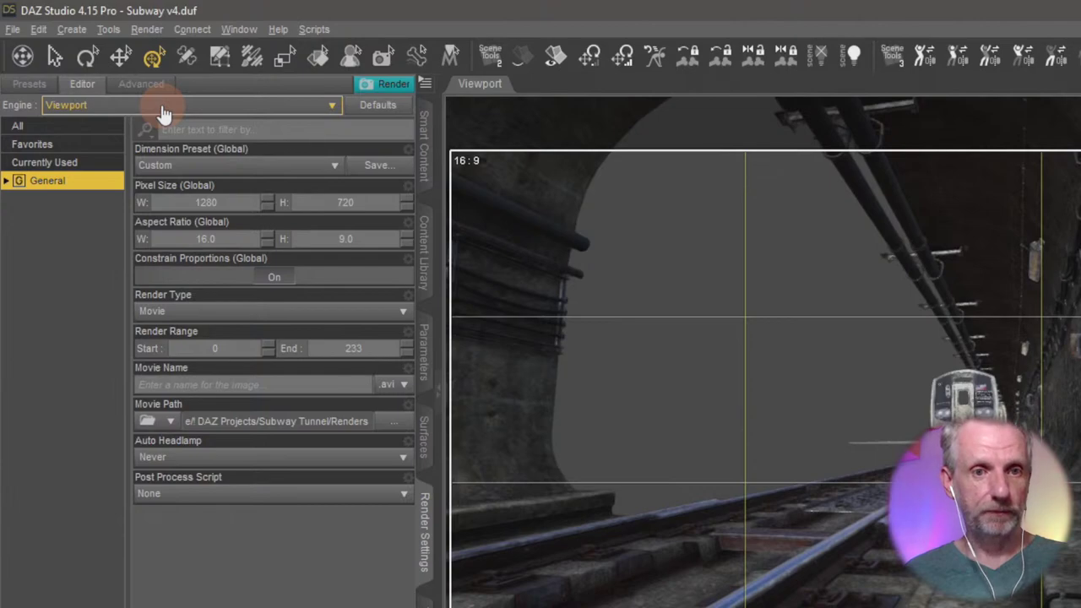
pyautogui.click(242, 108)
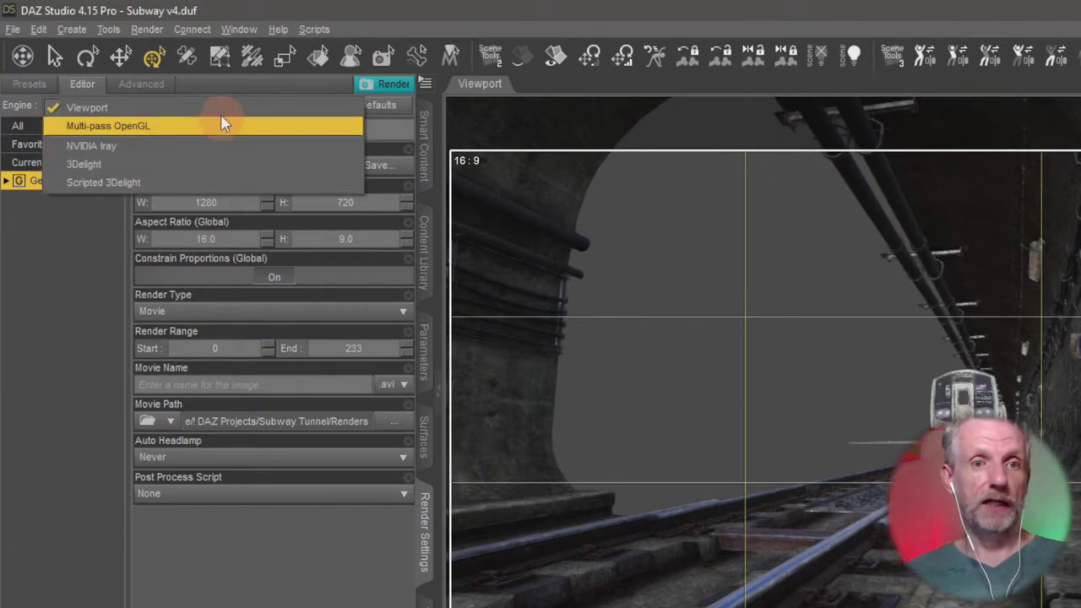
pyautogui.click(222, 108)
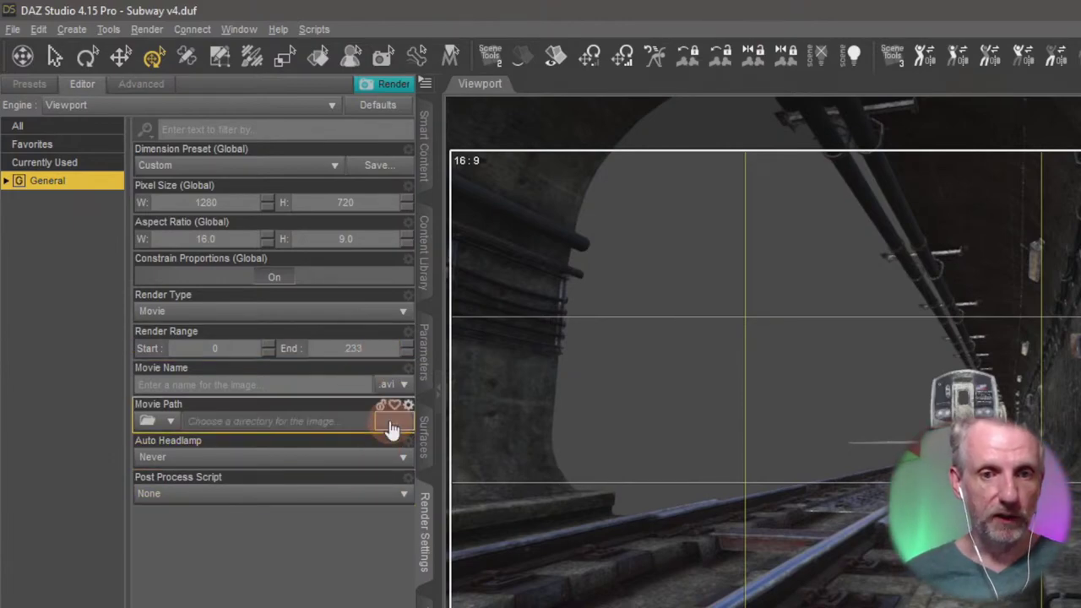
pyautogui.click(335, 385)
pyautogui.write('Animat')
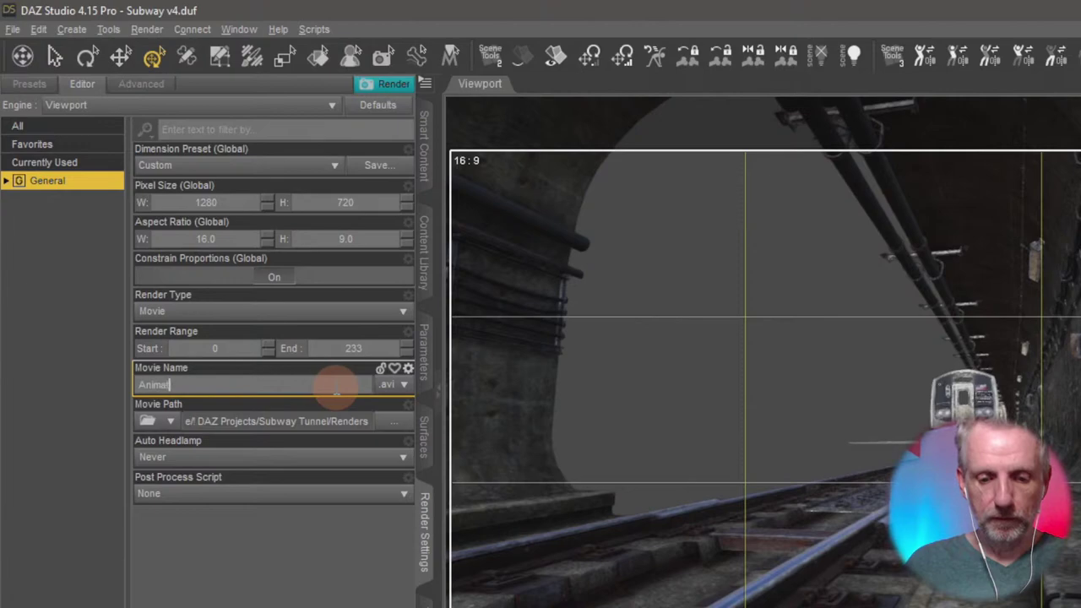
pyautogui.write('ic v4')
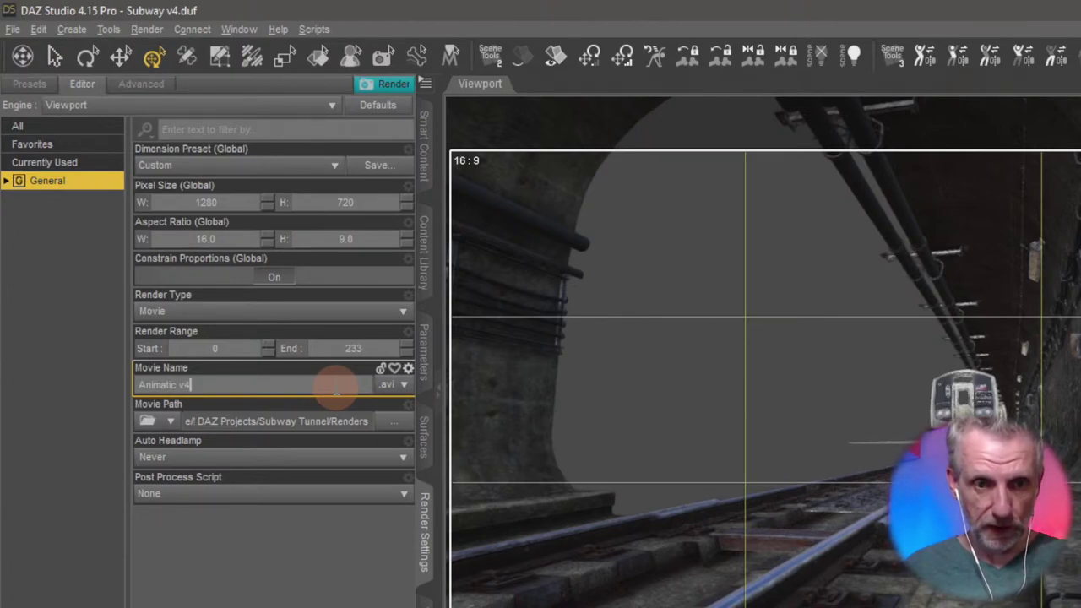
pyautogui.press('Return')
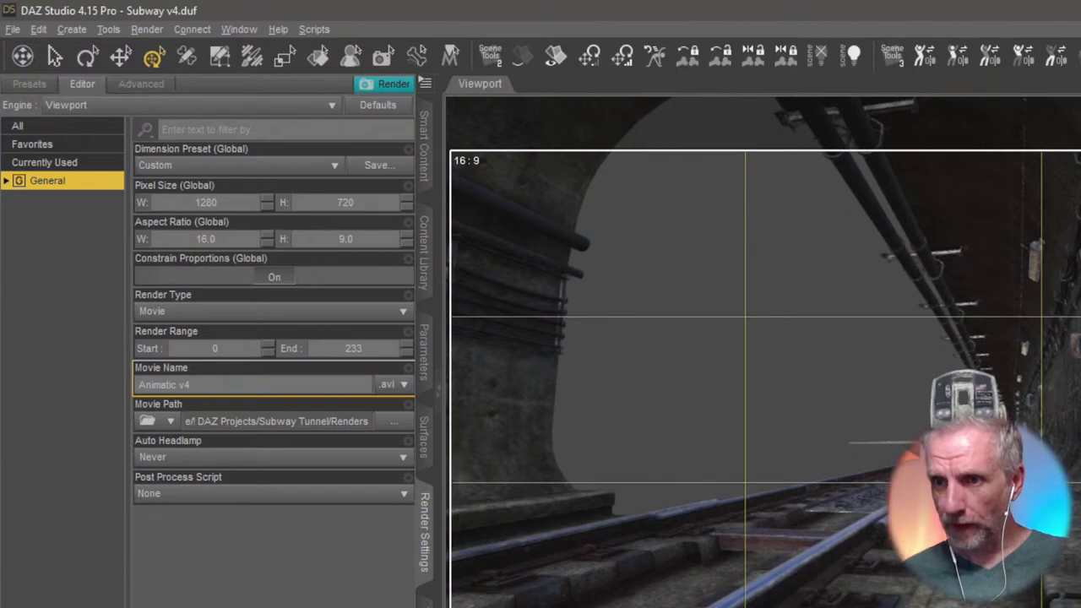
# - Make the Tunnel Middle Left instance visible to fill the tunnel wall, and scrub to frame 114 to check the carriage interior
pyautogui.click(953, 205)
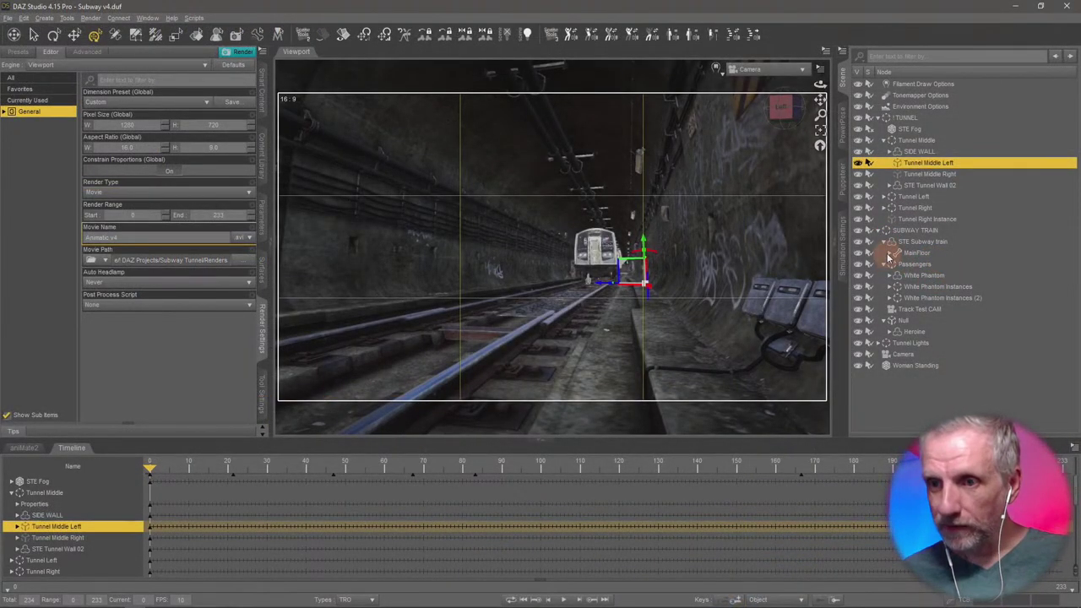
pyautogui.click(889, 254)
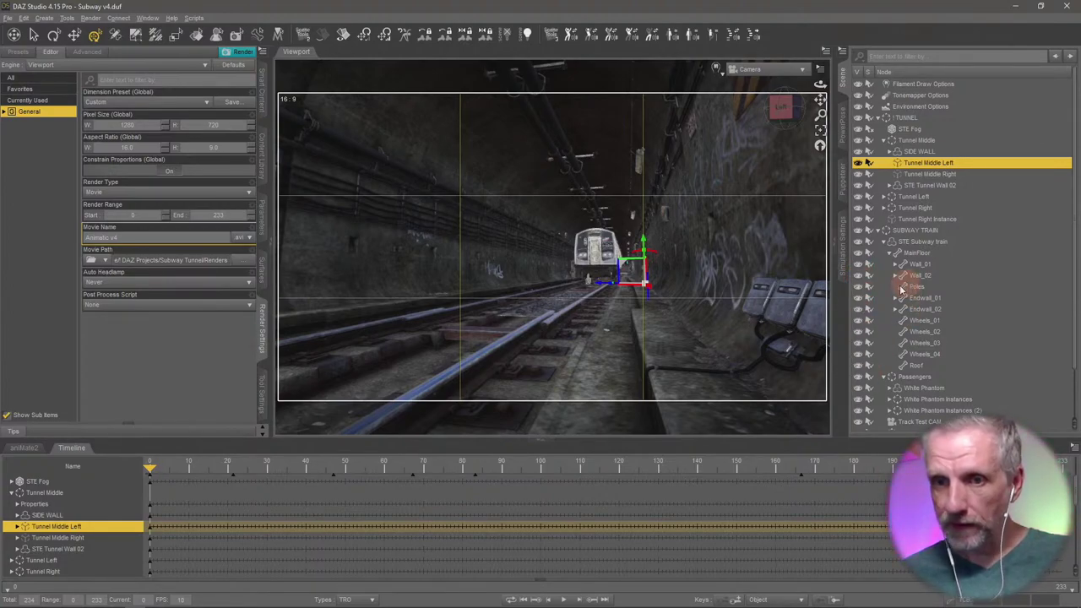
pyautogui.click(155, 470)
pyautogui.moveTo(319, 478); pyautogui.dragTo(595, 469)
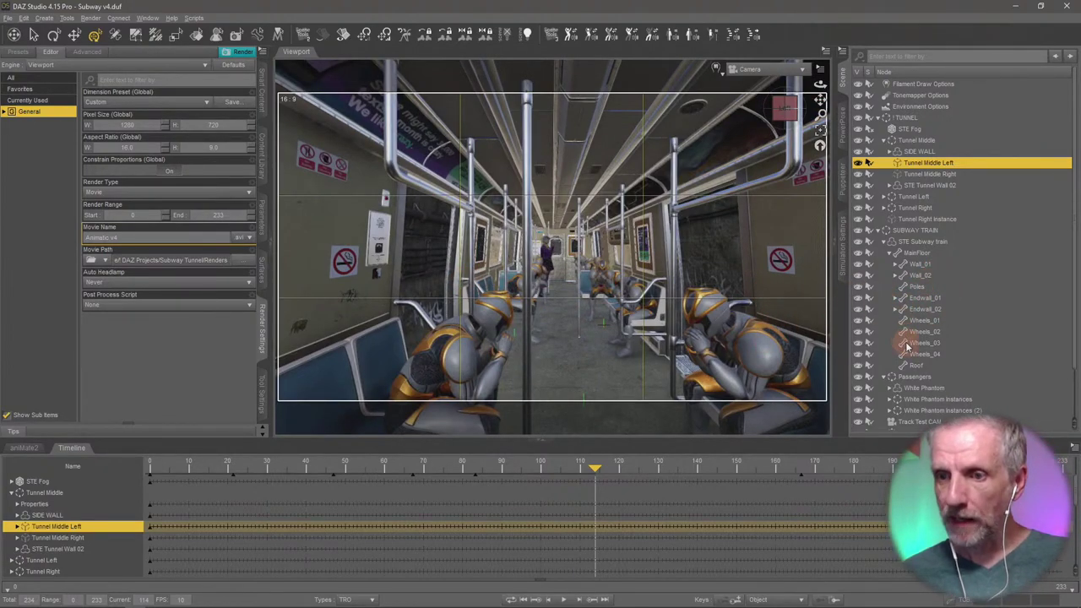
pyautogui.click(880, 231)
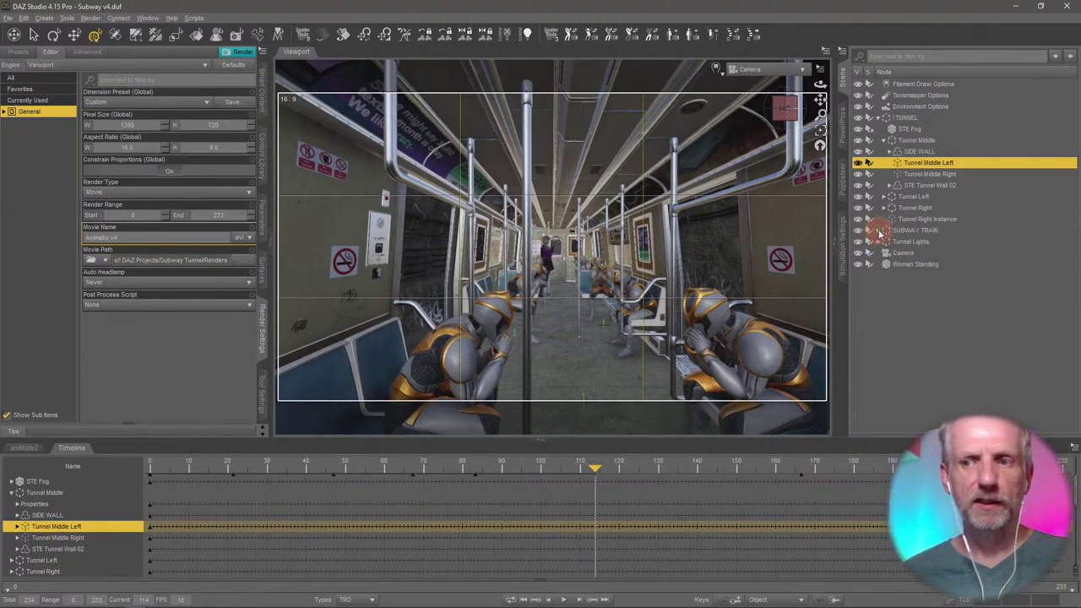
# - Save the scene and render the Animatic v4 movie from frame 0
pyautogui.hotkey('ctrl', 's')
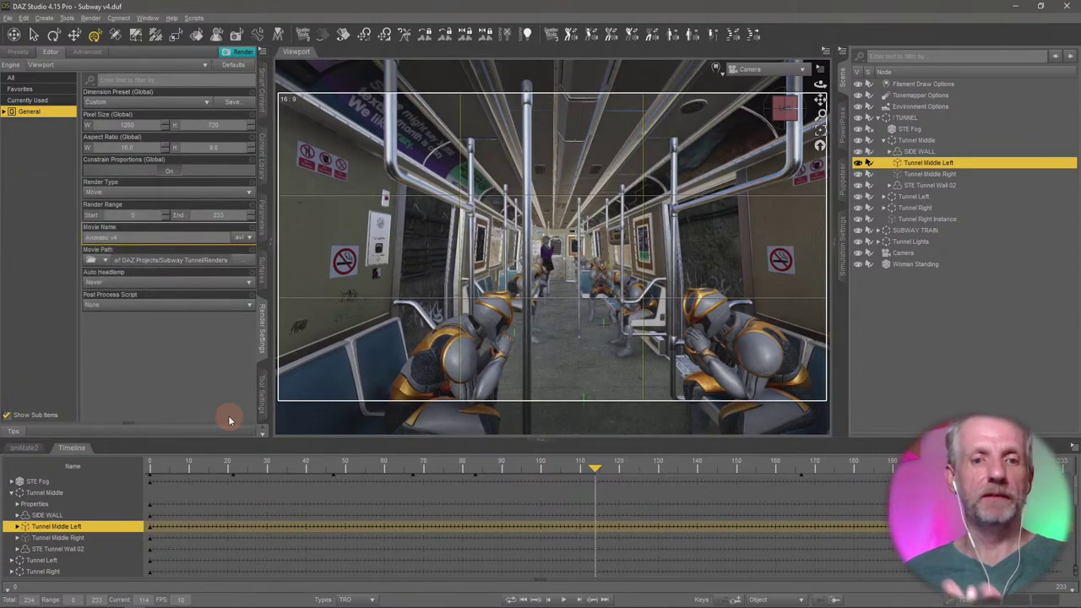
pyautogui.click(524, 601)
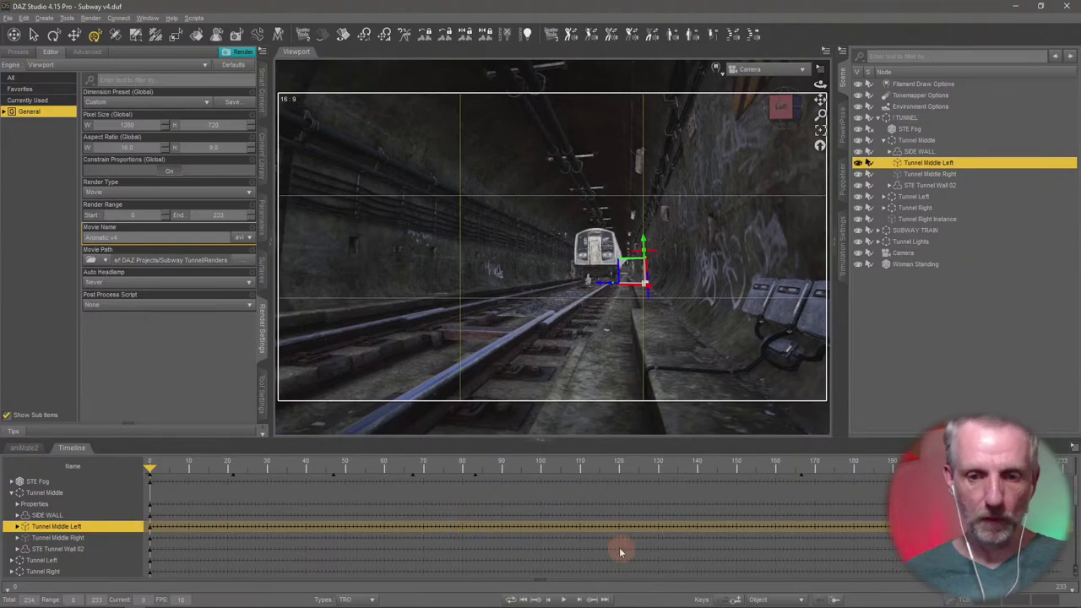
pyautogui.click(242, 53)
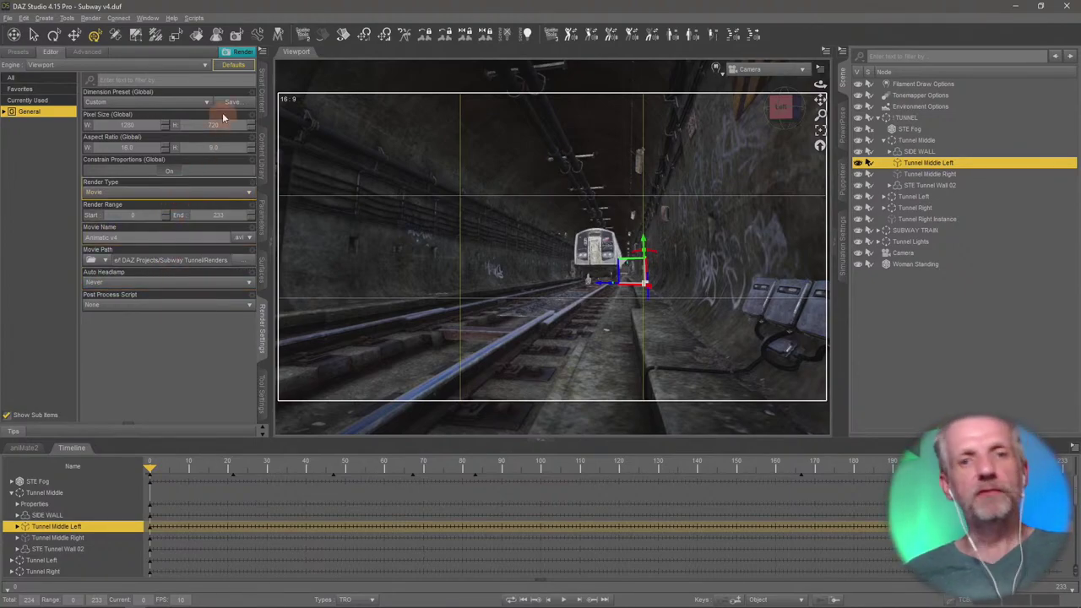
pyautogui.click(237, 53)
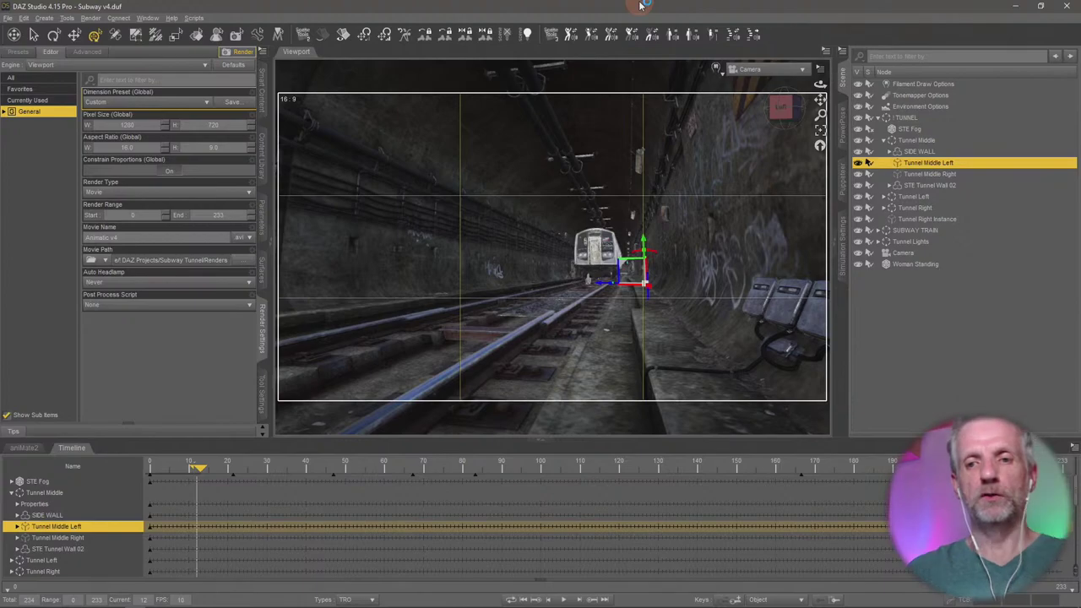
# - Launch the DAZ Studio 4.15 Public Build and dismiss its update notice
pyautogui.click(10, 600)
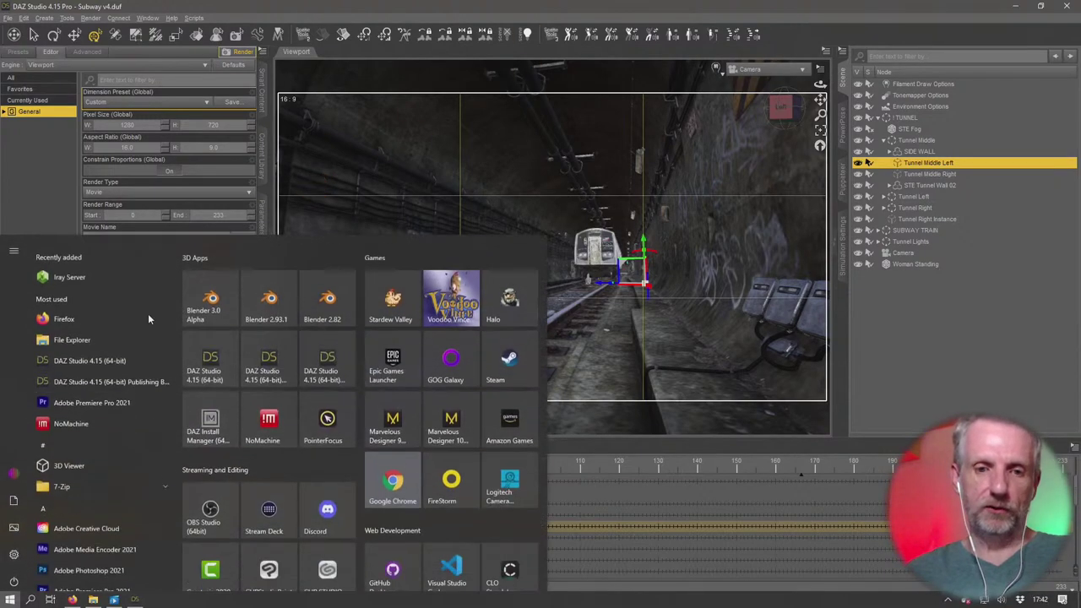
pyautogui.click(264, 397)
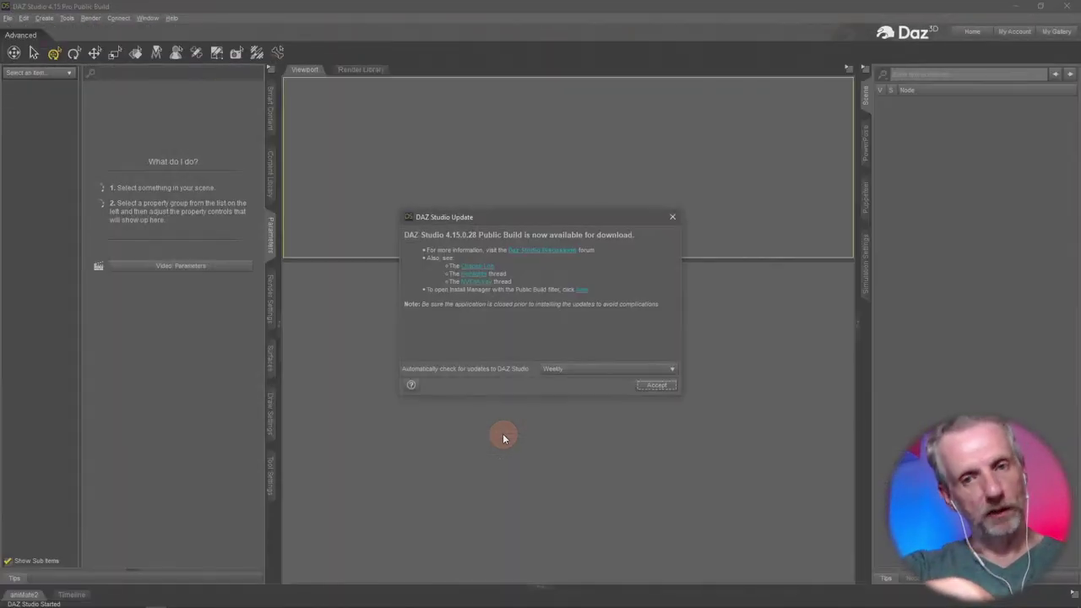
pyautogui.click(672, 218)
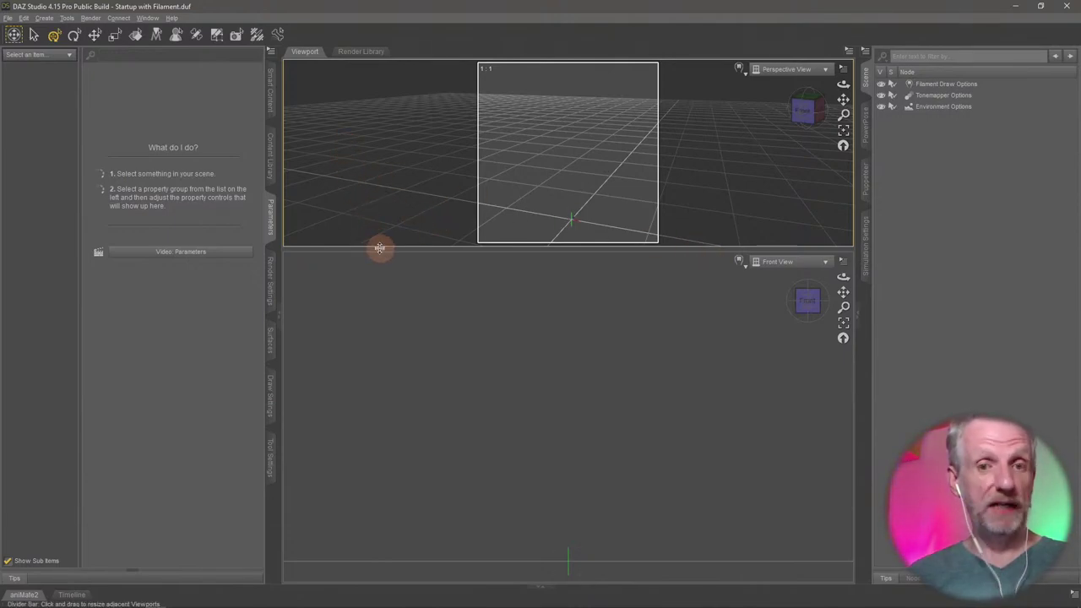
# - Change the viewport layout to Single View and hide the aspect frame
pyautogui.click(148, 17)
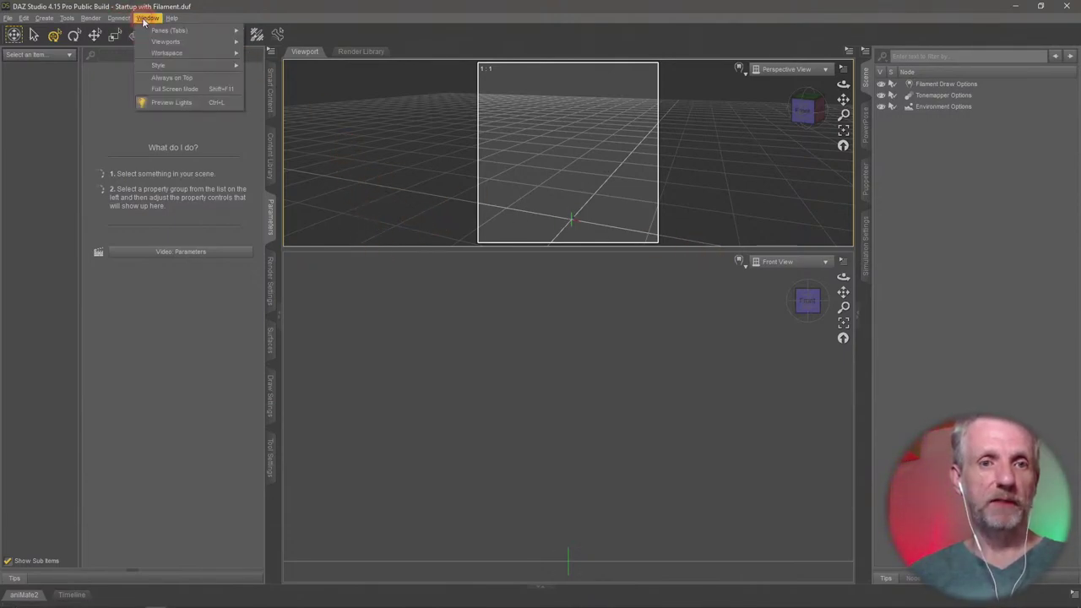
pyautogui.moveTo(178, 31)
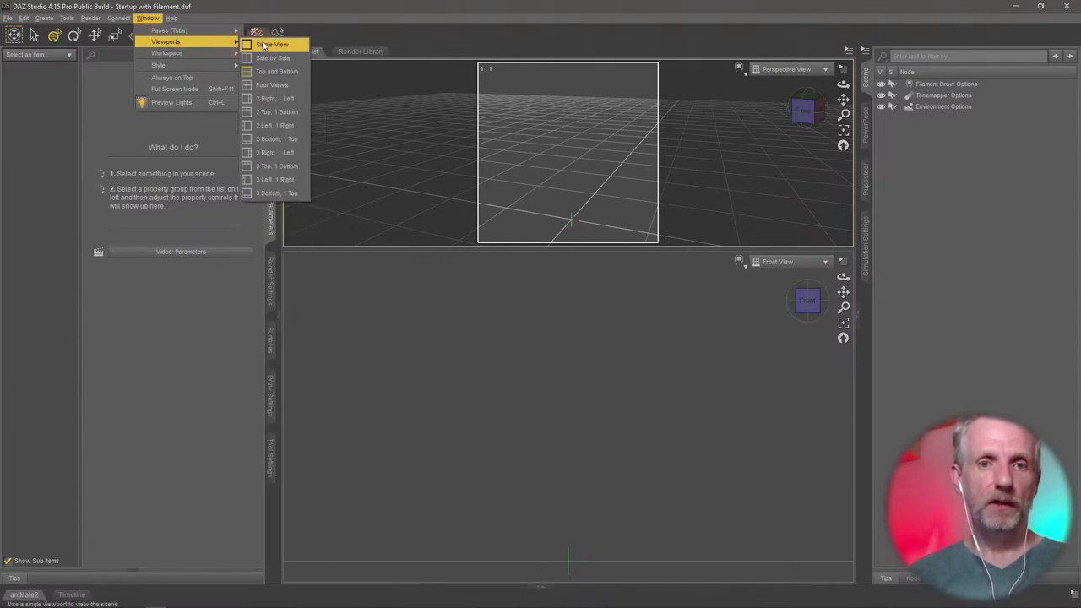
pyautogui.click(275, 39)
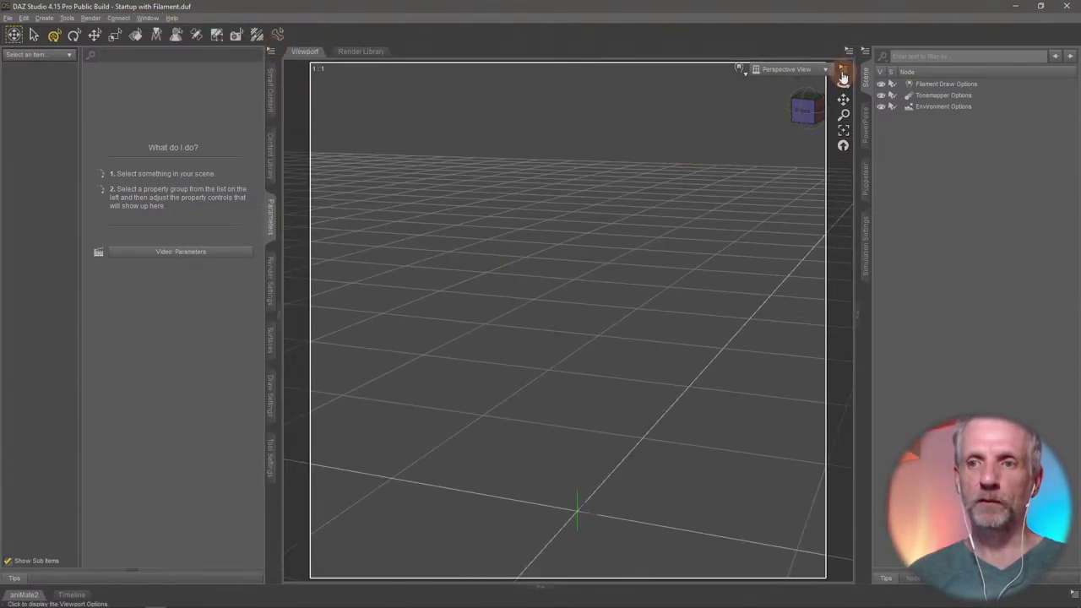
pyautogui.click(842, 69)
pyautogui.click(848, 128)
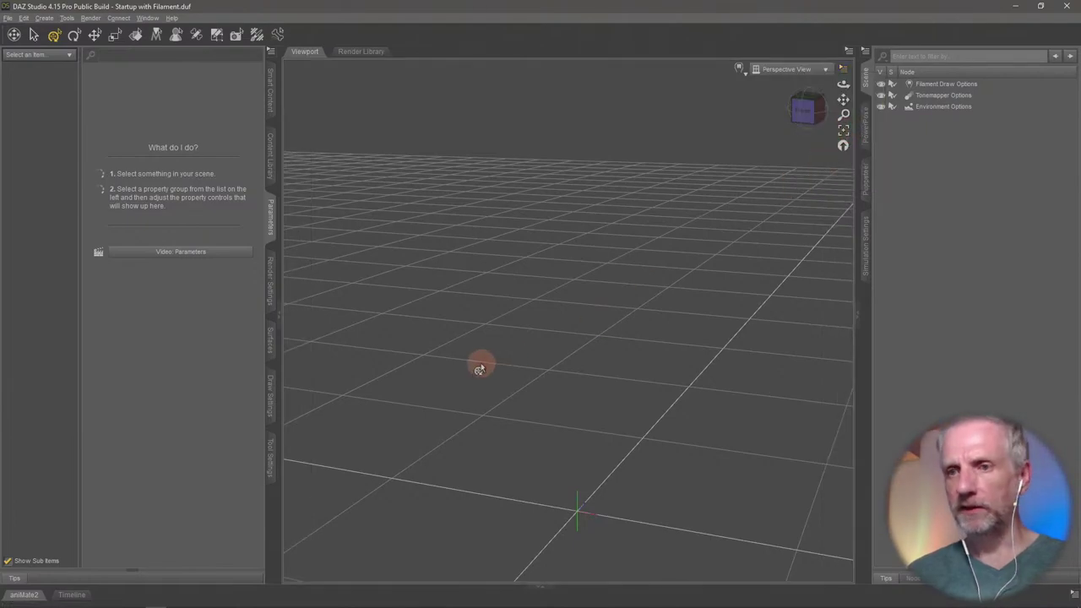
# - Show the Timeline and enlarge its track list to fit all the scene's nodes
pyautogui.moveTo(479, 369); pyautogui.dragTo(513, 378)
pyautogui.click(72, 594)
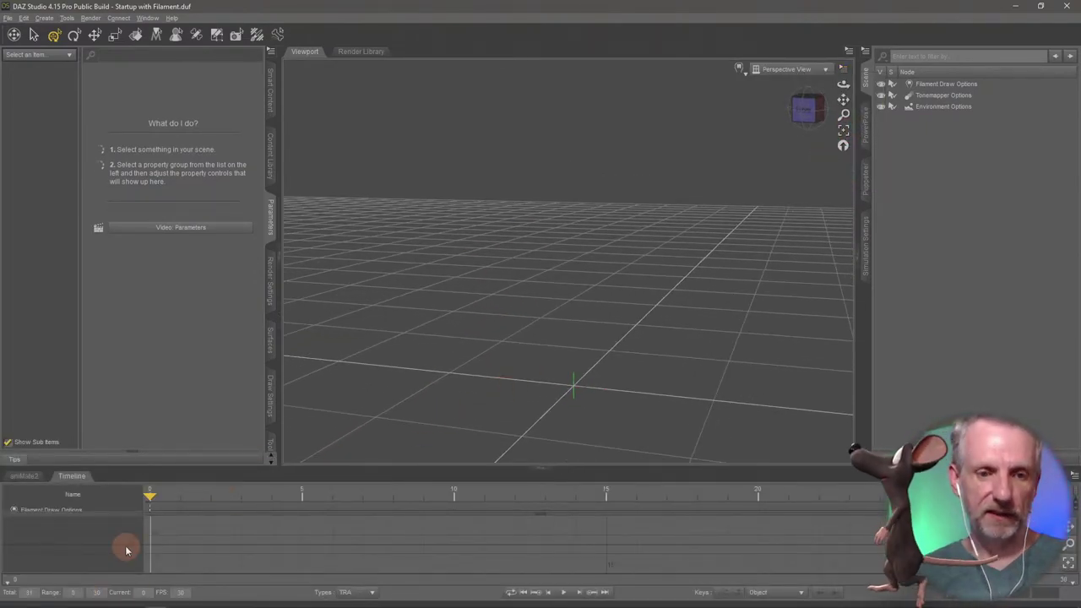
pyautogui.moveTo(287, 513); pyautogui.dragTo(541, 512)
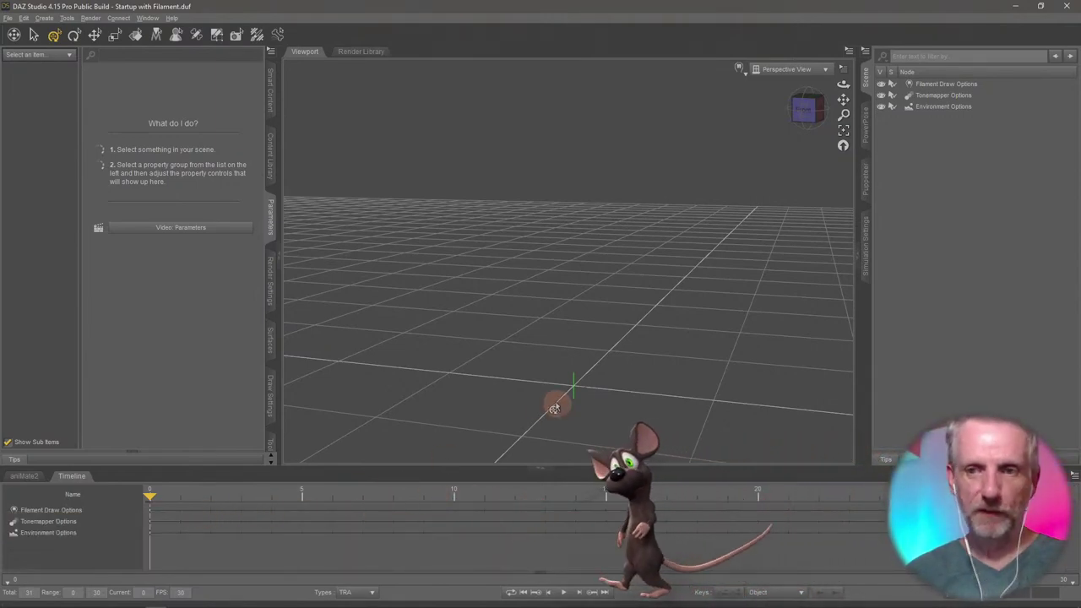
# - Create a sphere primitive with a size of 1 m at the world centre
pyautogui.click(44, 18)
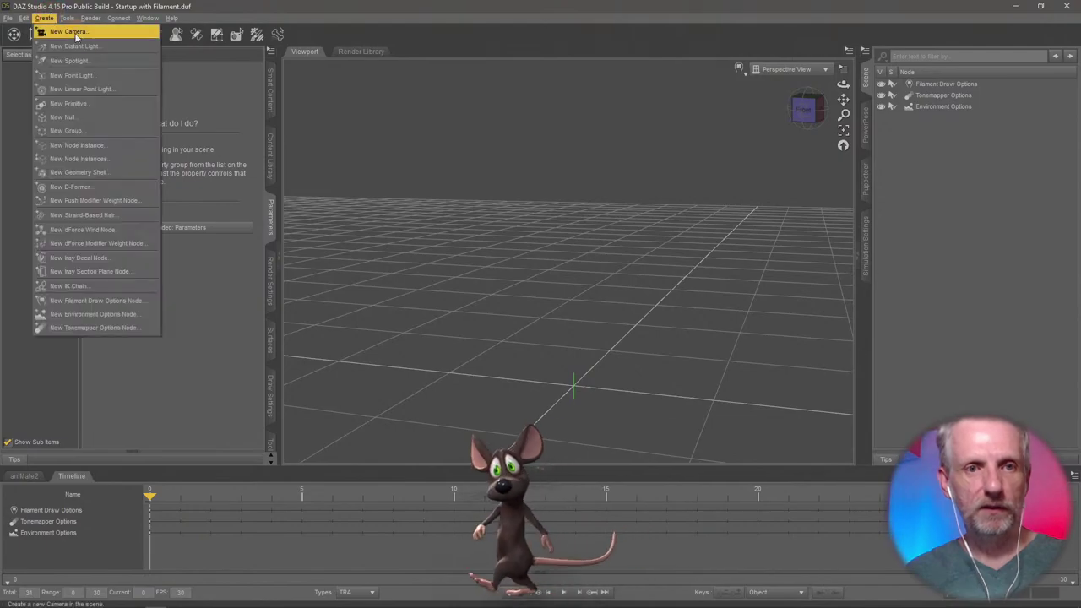
pyautogui.click(121, 103)
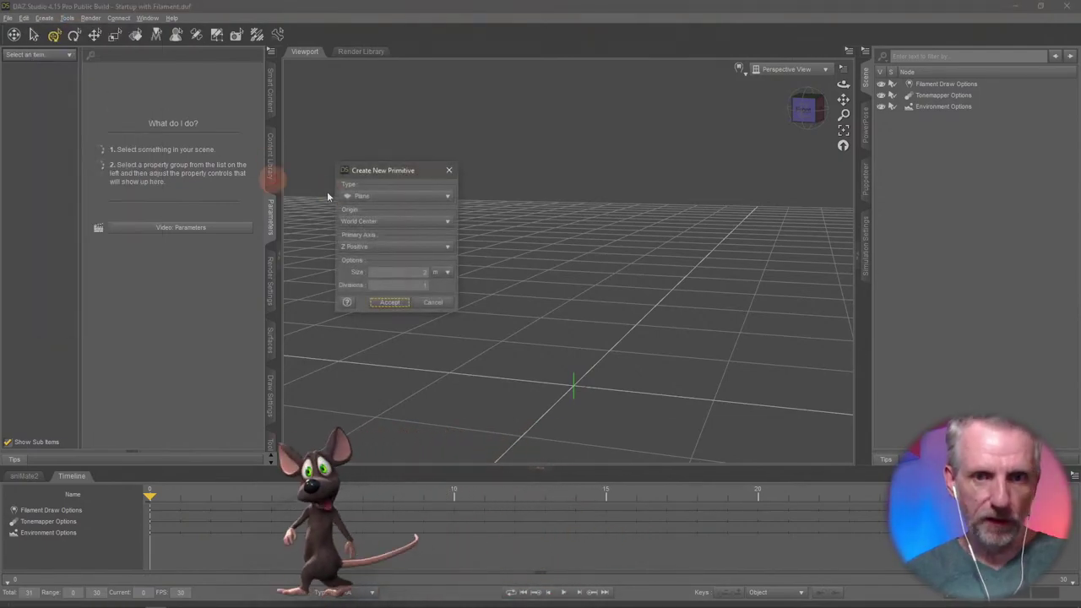
pyautogui.click(410, 198)
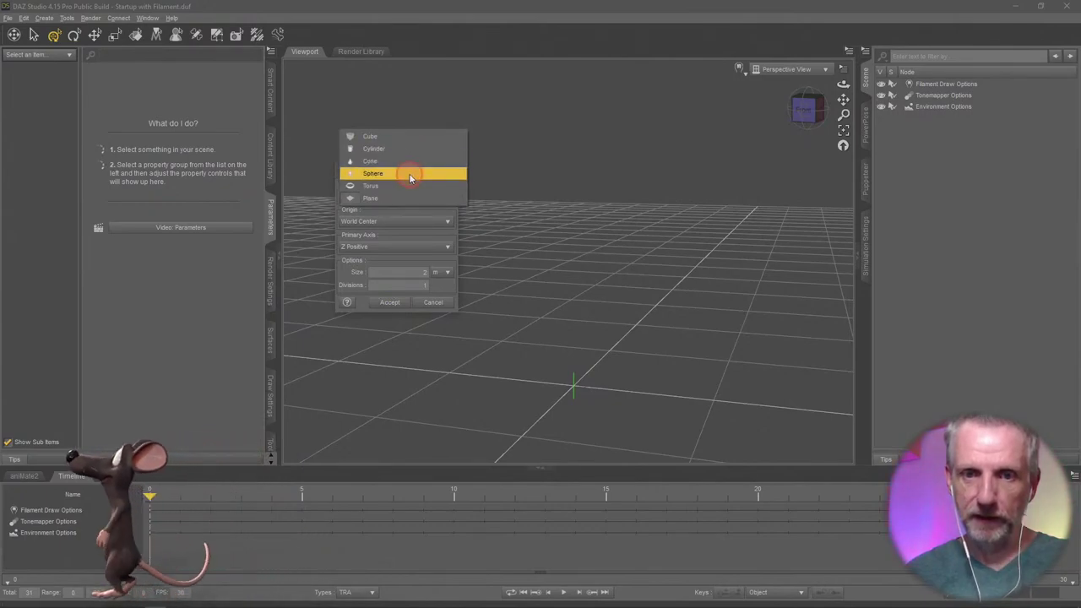
pyautogui.click(415, 173)
pyautogui.click(415, 272)
pyautogui.write('1')
pyautogui.click(392, 315)
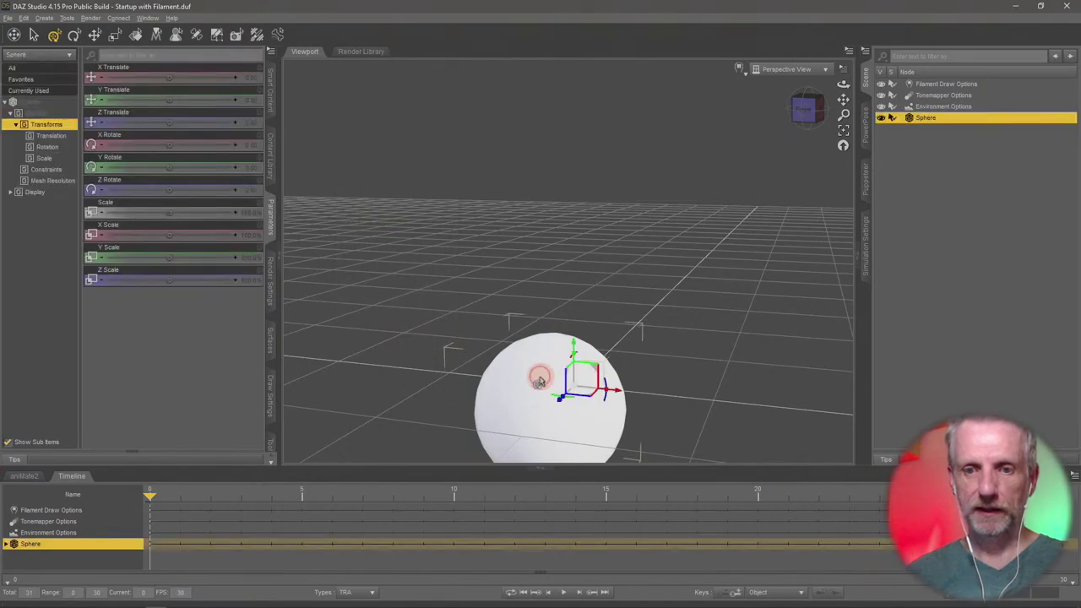
# - Change the sphere's Base Color to the teal swatch in its surface settings
pyautogui.click(271, 339)
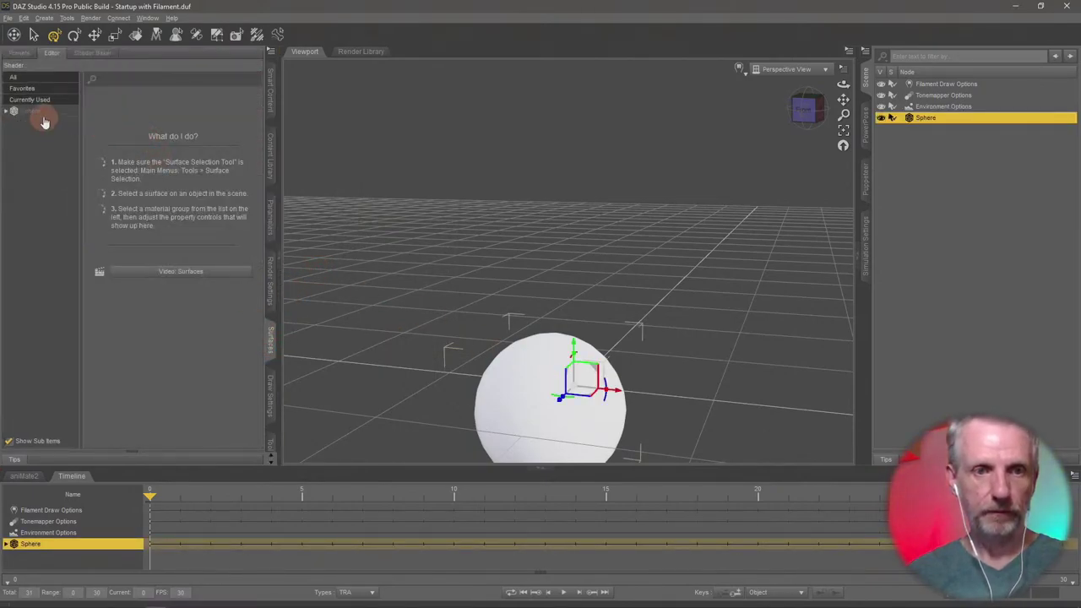
pyautogui.click(43, 115)
pyautogui.click(149, 193)
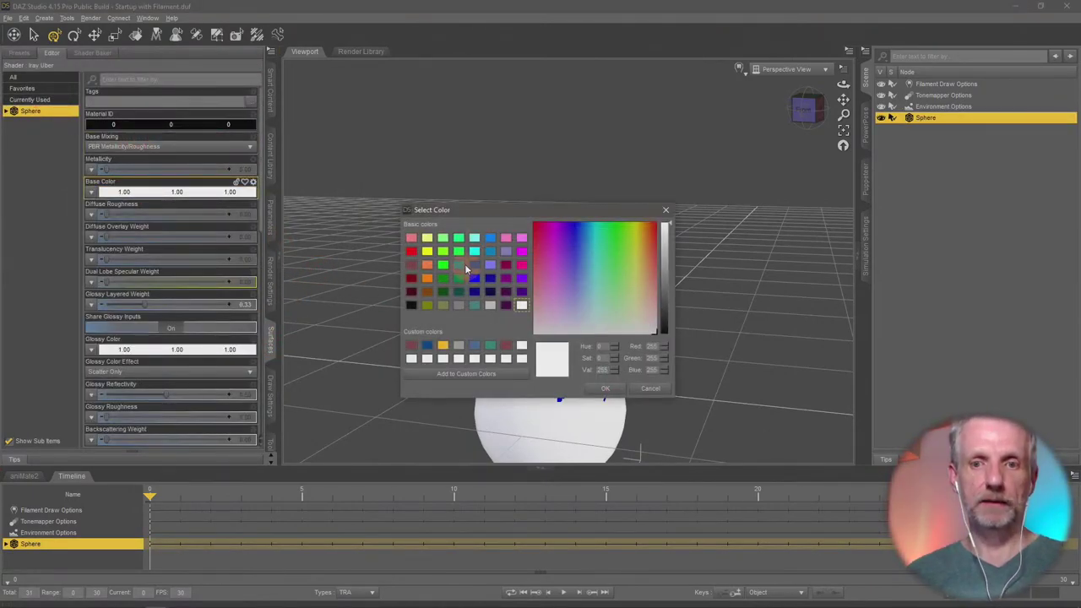
pyautogui.click(461, 265)
pyautogui.click(604, 390)
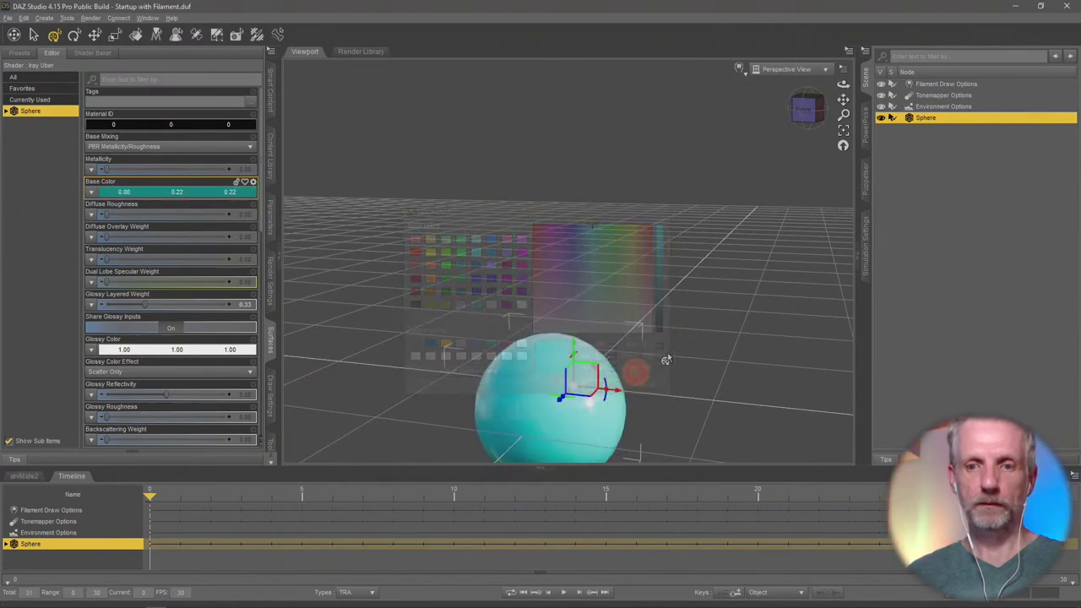
# - Set the timeline's total length to 301 frames
pyautogui.scroll(-5, 676, 350)
pyautogui.scroll(-3, 671, 355)
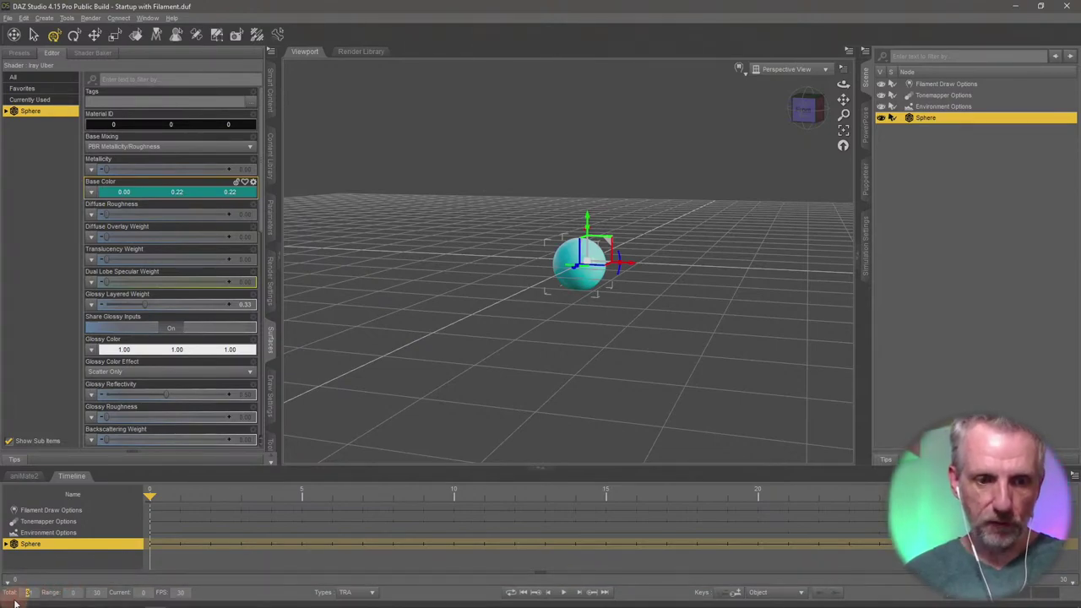
pyautogui.write('301')
pyautogui.press('Return')
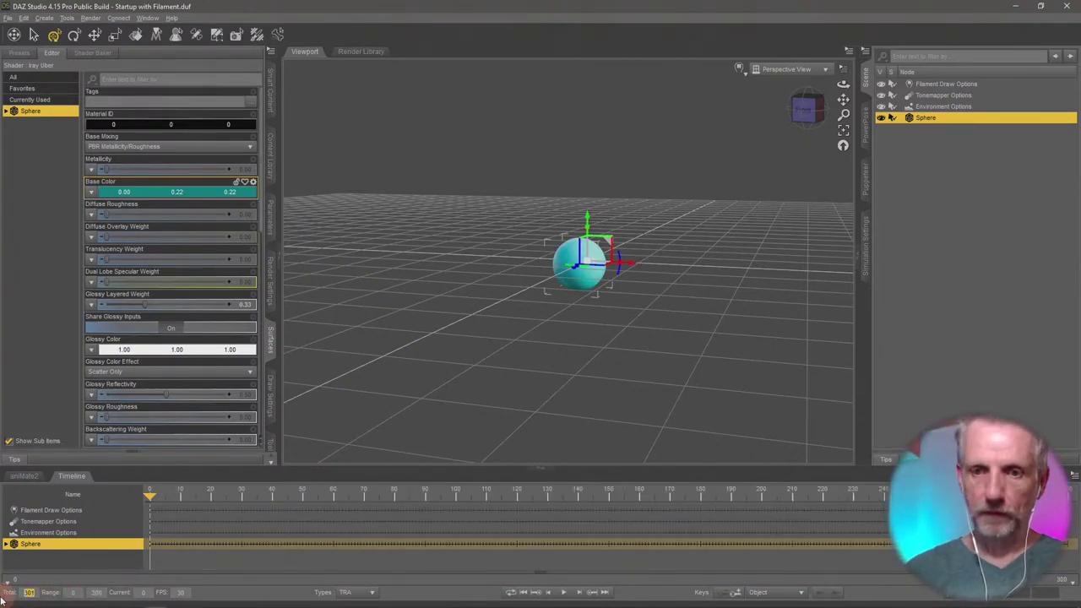
# - Create a starting keyframe for the sphere at frame 0, with the grid seen from a higher angle
pyautogui.moveTo(525, 358); pyautogui.dragTo(514, 345)
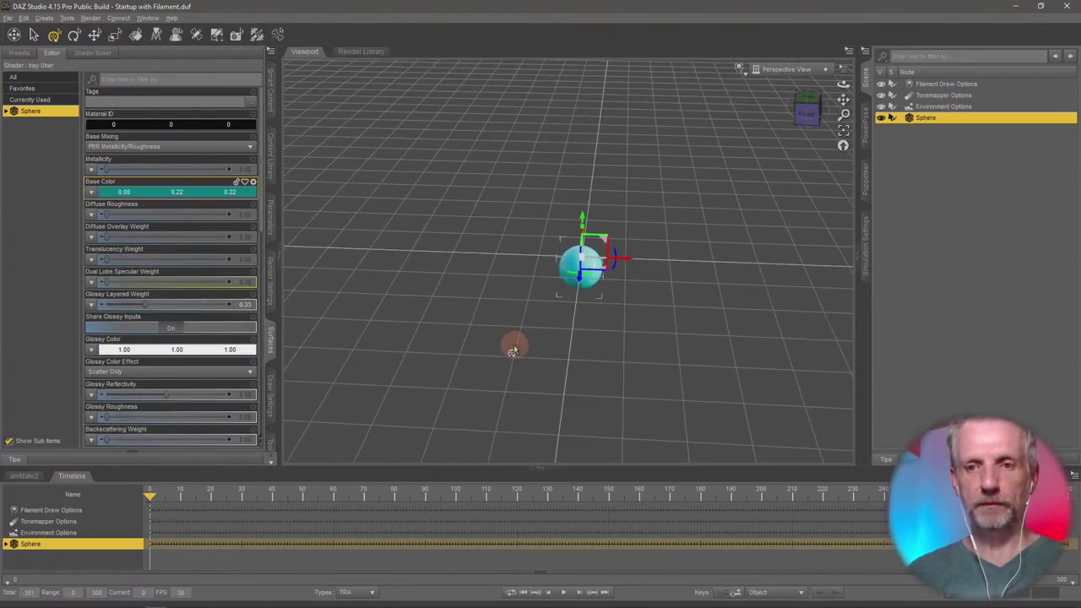
pyautogui.moveTo(625, 244)
pyautogui.mouseDown()
pyautogui.moveTo(624, 203)
pyautogui.moveTo(622, 242)
pyautogui.moveTo(653, 242)
pyautogui.moveTo(622, 239)
pyautogui.moveTo(614, 262)
pyautogui.mouseUp()
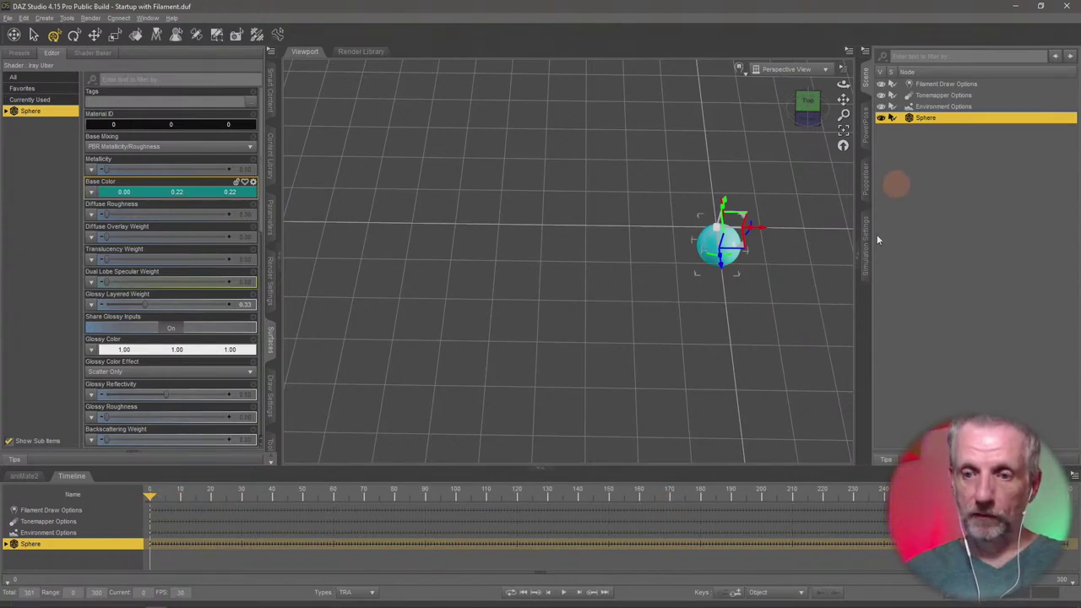
pyautogui.click(735, 594)
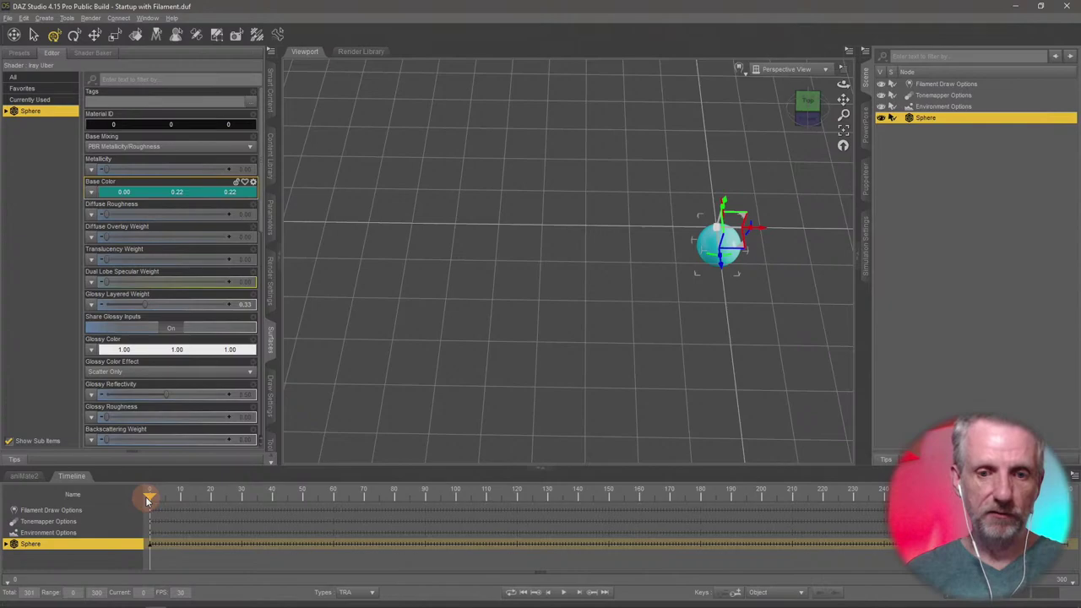
# - At frame 100, move the sphere along the X axis and set its X Translate to -200
pyautogui.moveTo(153, 499); pyautogui.dragTo(450, 506)
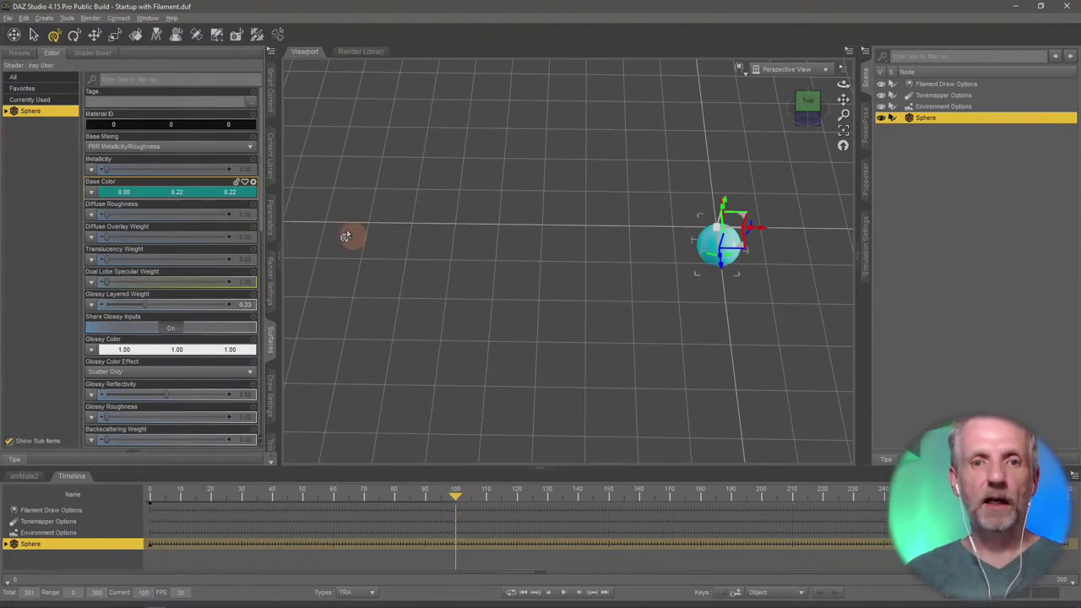
pyautogui.click(271, 218)
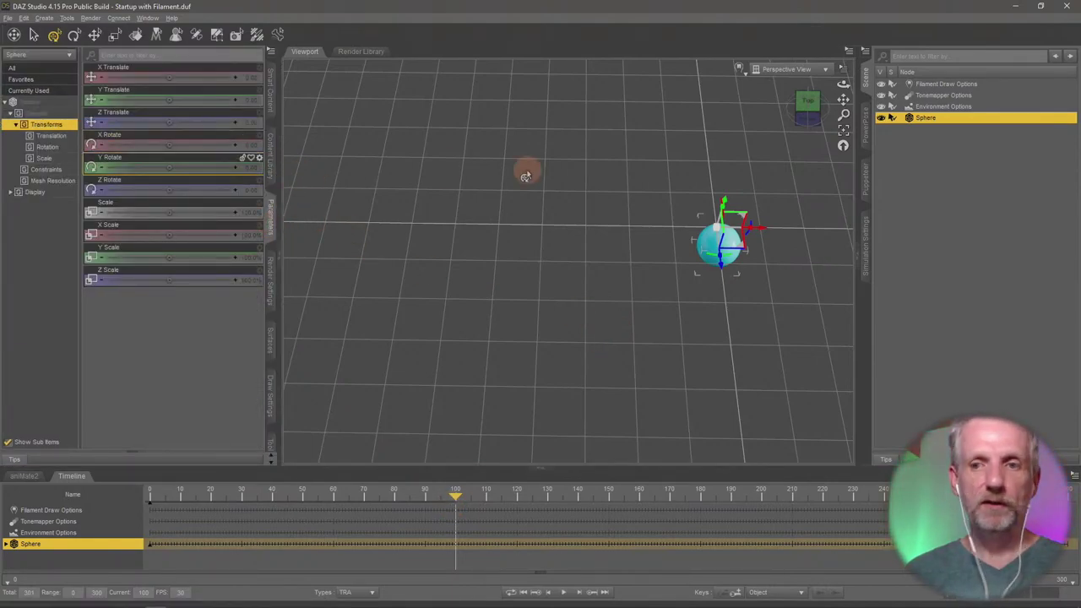
pyautogui.moveTo(760, 234); pyautogui.dragTo(551, 239)
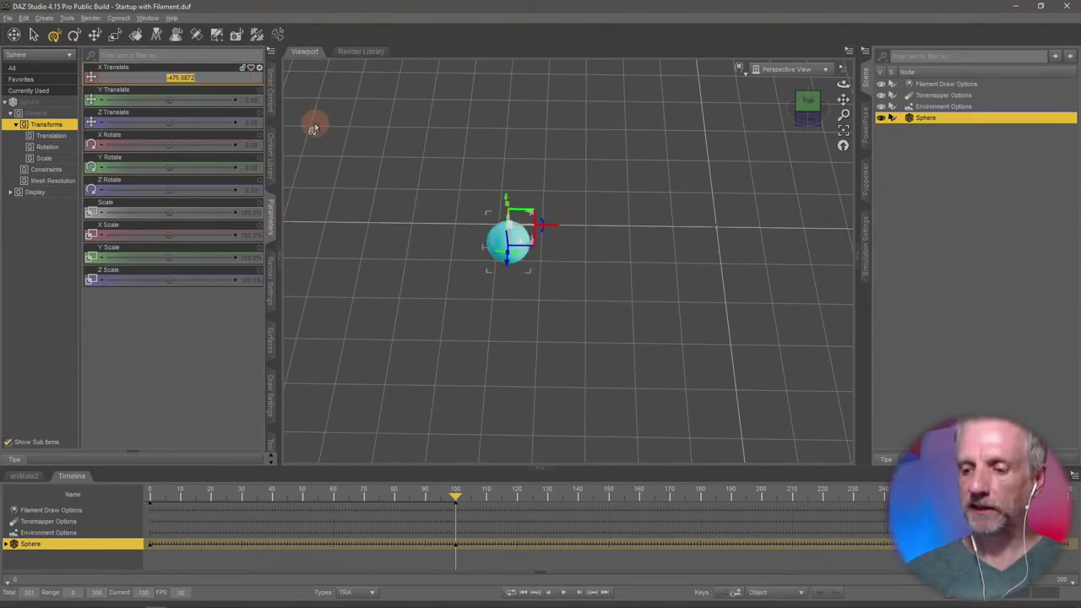
pyautogui.write('-200')
pyautogui.press('Return')
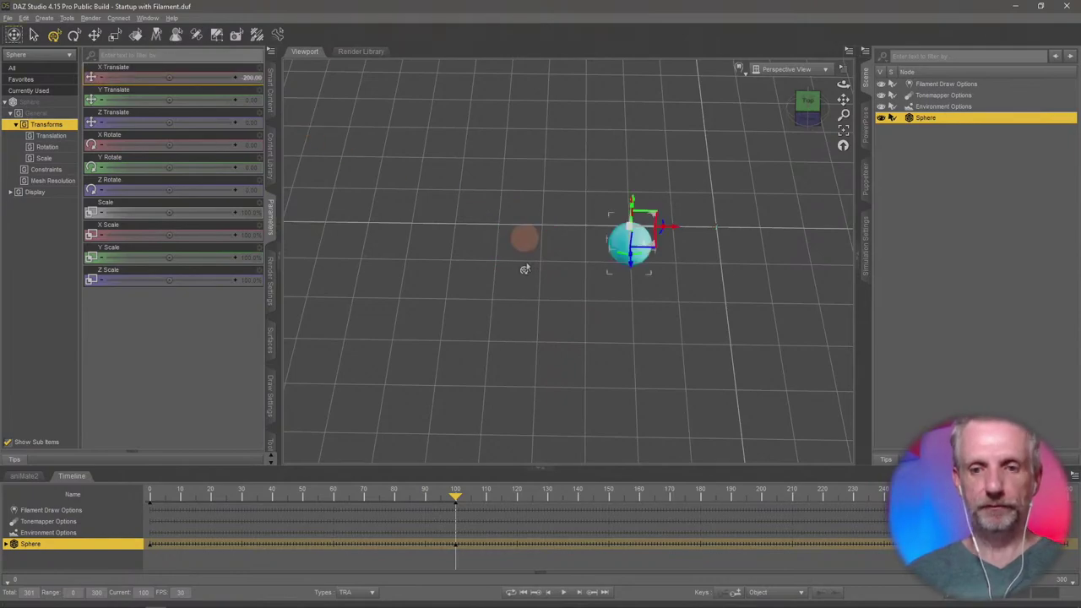
# - At frame 200, move the sphere further along the X axis and set its X Translate to -600
pyautogui.moveTo(455, 500); pyautogui.dragTo(448, 523)
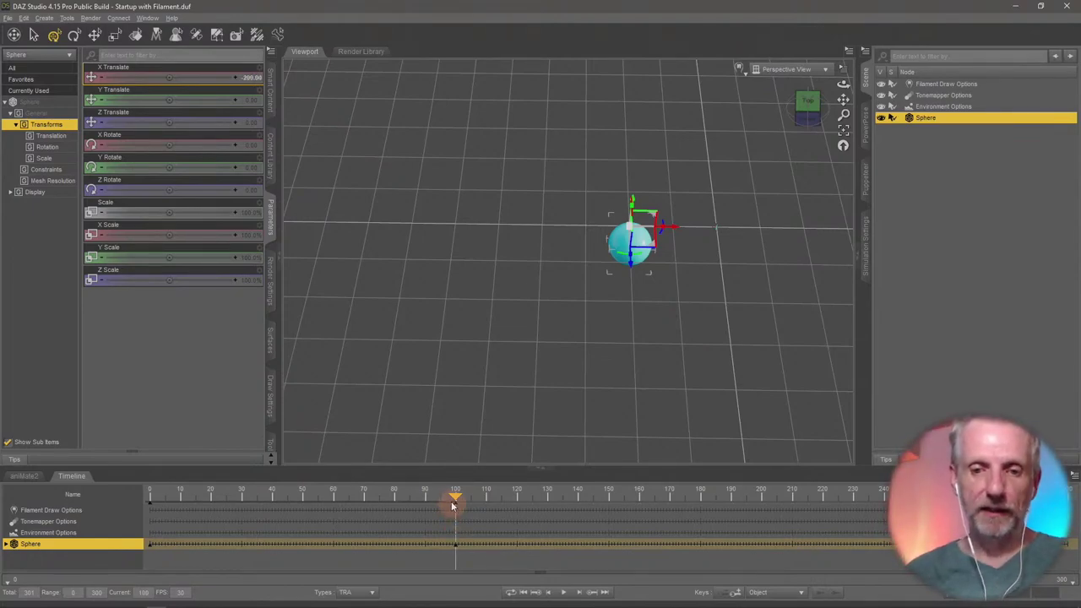
pyautogui.moveTo(544, 510); pyautogui.dragTo(729, 509)
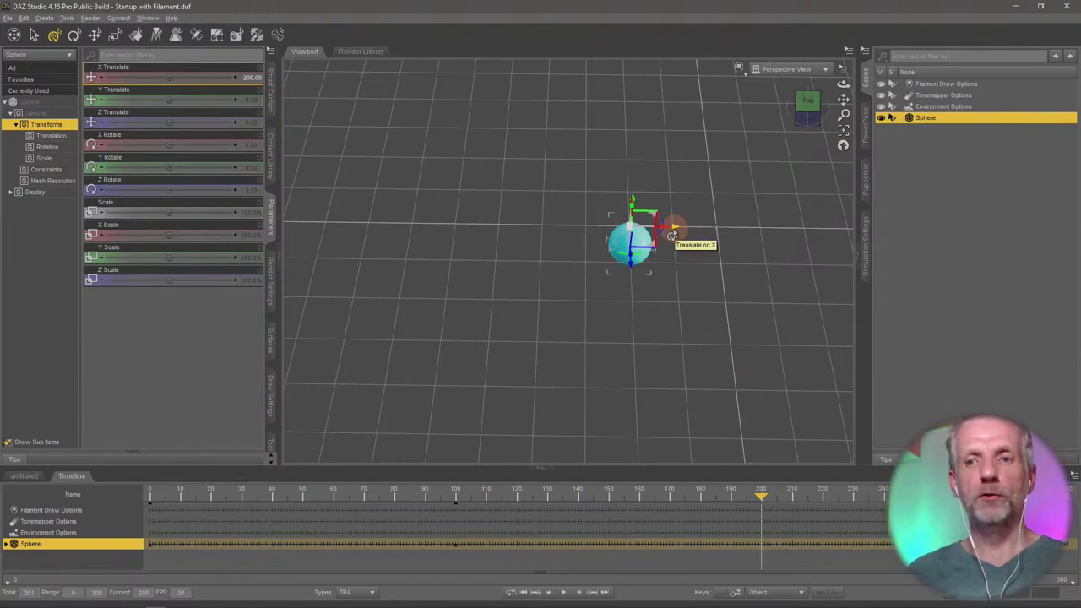
pyautogui.moveTo(673, 233); pyautogui.dragTo(438, 223)
pyautogui.click(248, 77)
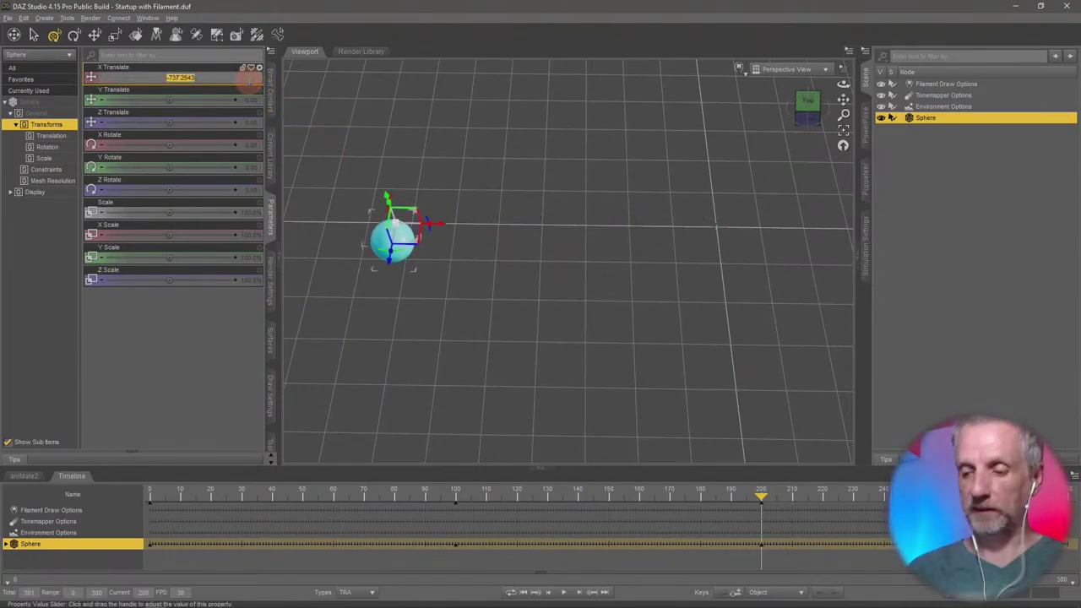
pyautogui.write('-600')
pyautogui.press('Return')
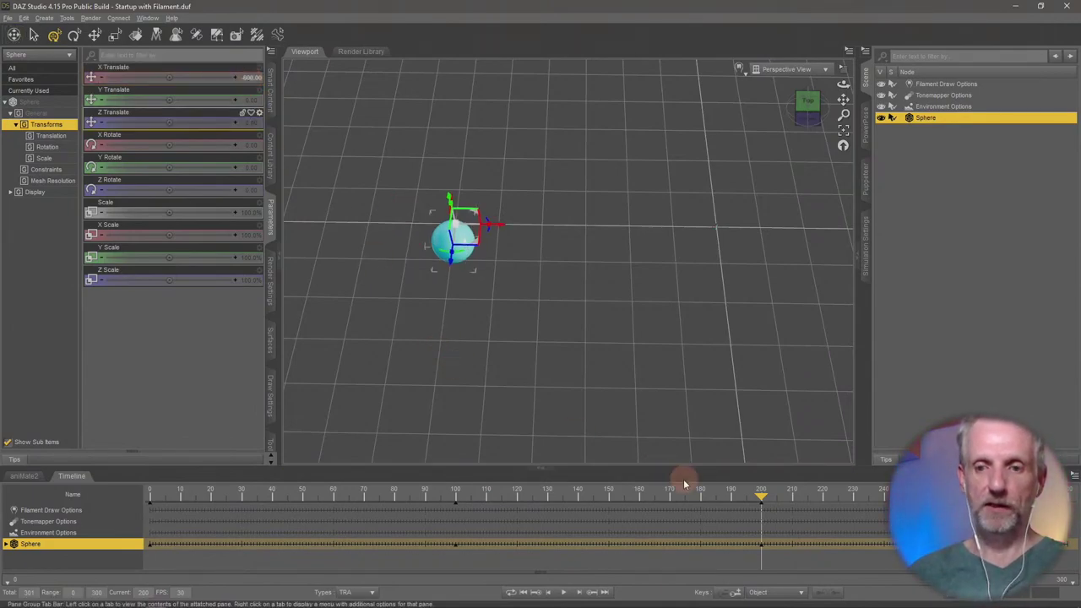
# - Scrub through and play back the sphere's movement across the first three keyframes
pyautogui.moveTo(760, 499); pyautogui.dragTo(68, 473)
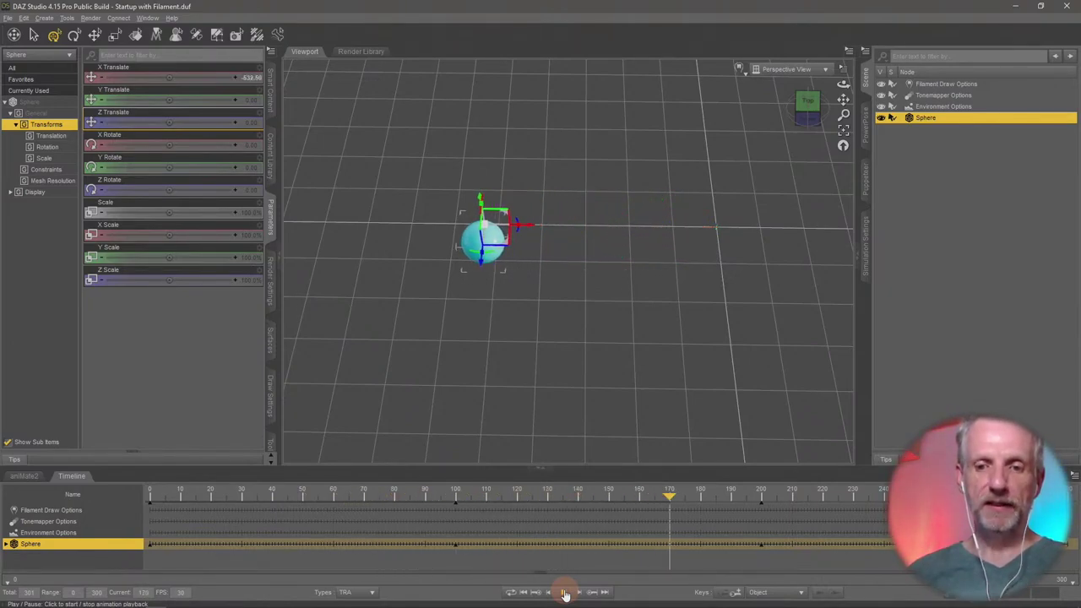
pyautogui.click(564, 593)
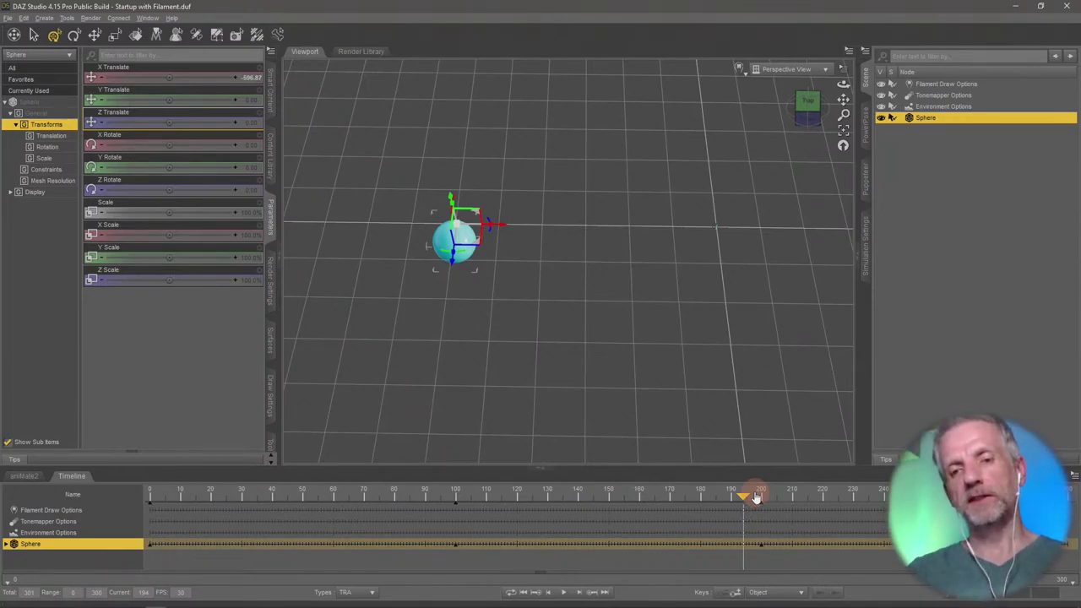
# - Set the sphere's X Translate to -1200 at frame 300
pyautogui.moveTo(743, 498); pyautogui.dragTo(762, 500)
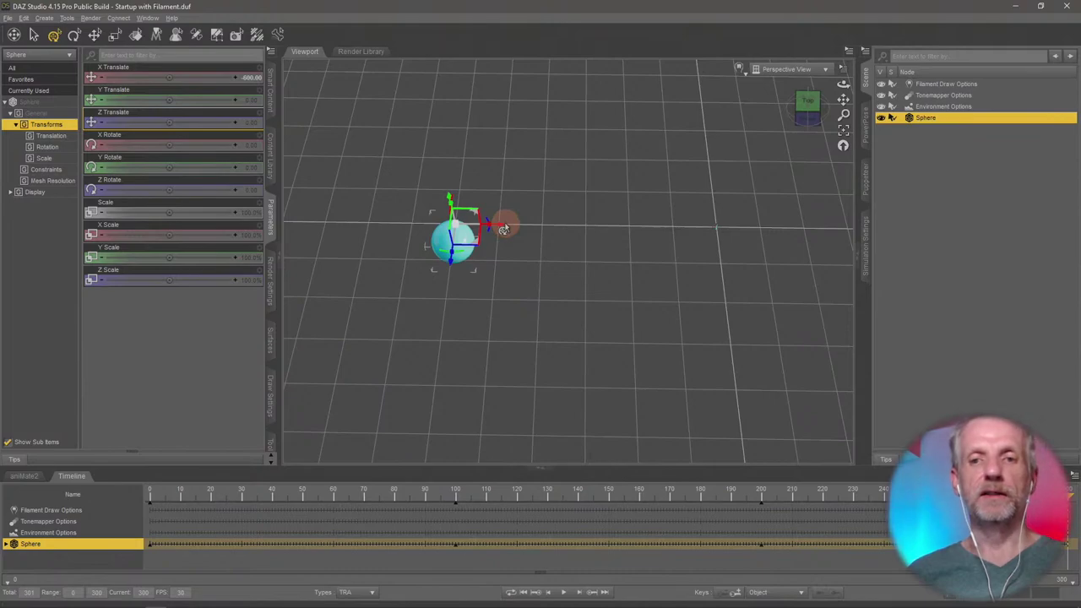
pyautogui.click(250, 79)
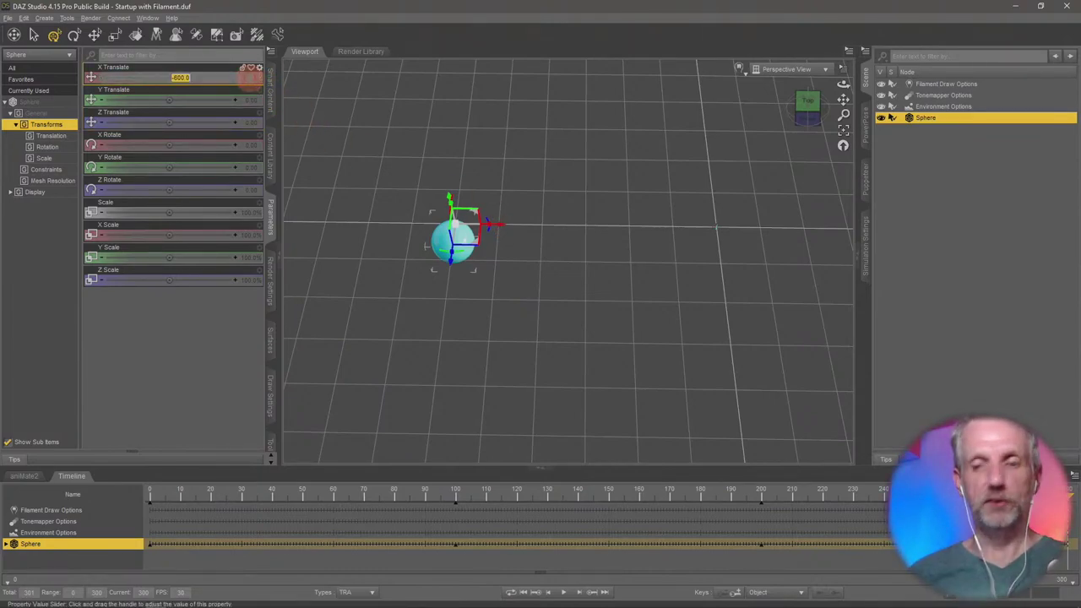
pyautogui.write('-1200')
pyautogui.press('Return')
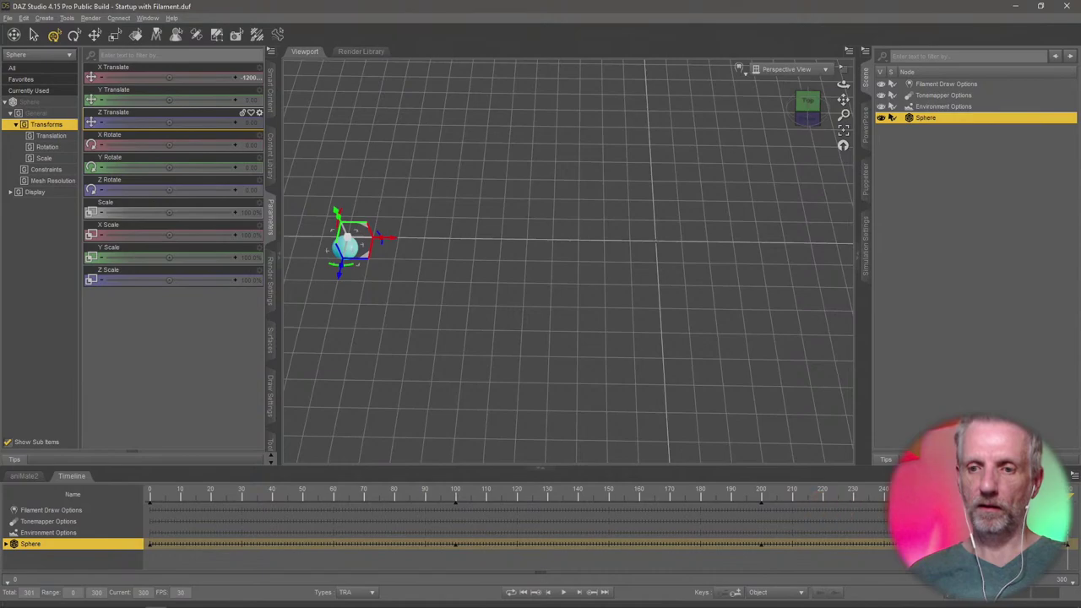
# - Play the full sphere animation from the first frame, scrub through it and return to frame 0
pyautogui.moveTo(1066, 497); pyautogui.dragTo(36, 491)
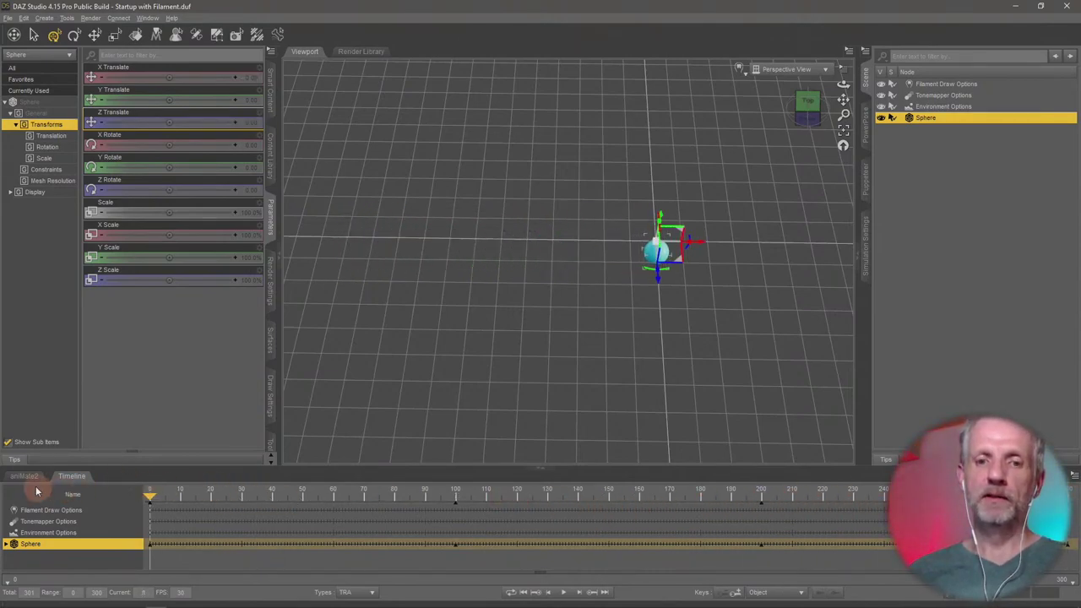
pyautogui.click(562, 592)
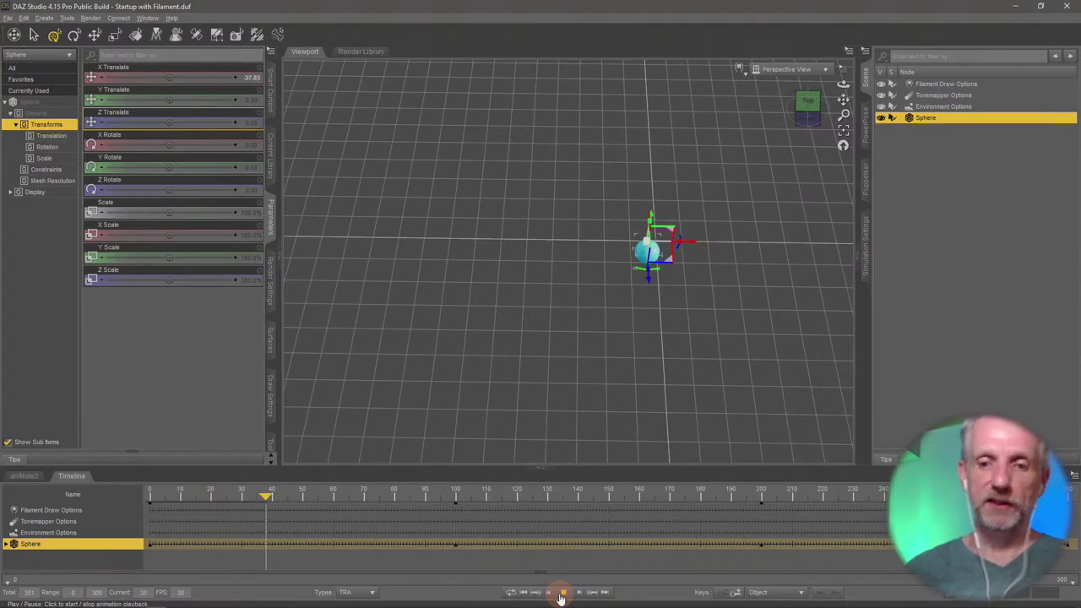
pyautogui.click(563, 595)
pyautogui.click(397, 497)
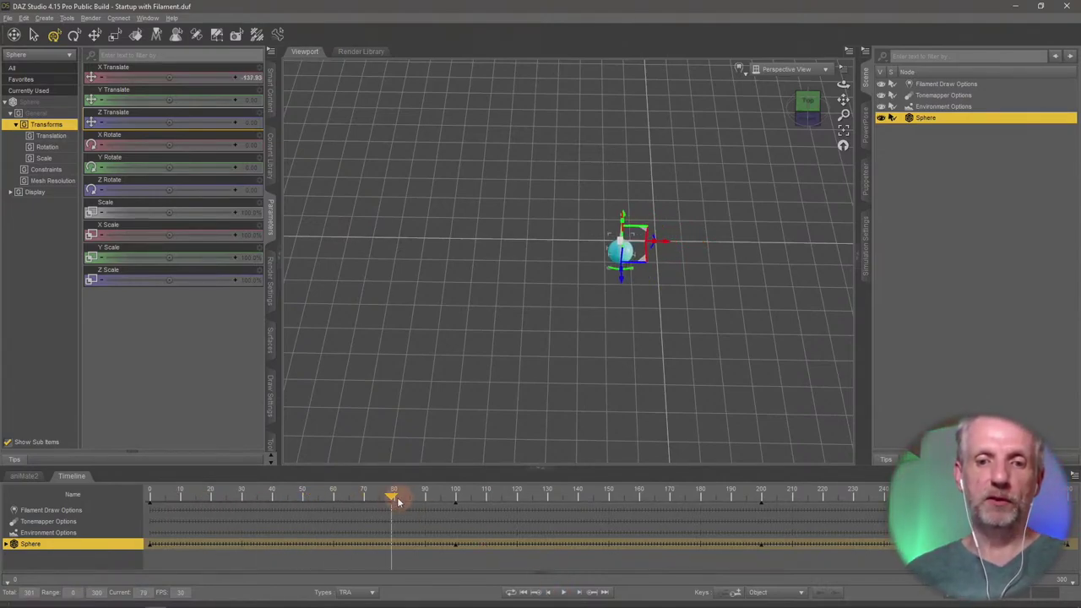
pyautogui.moveTo(391, 500); pyautogui.dragTo(17, 506)
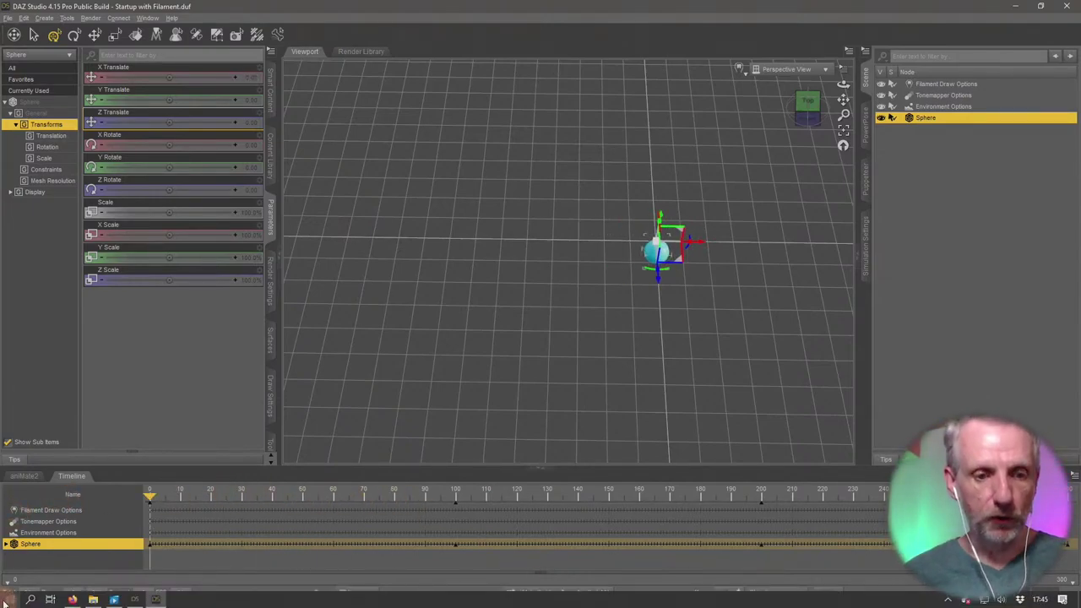
# - Launch Adobe Premiere Pro 2021
pyautogui.click(5, 601)
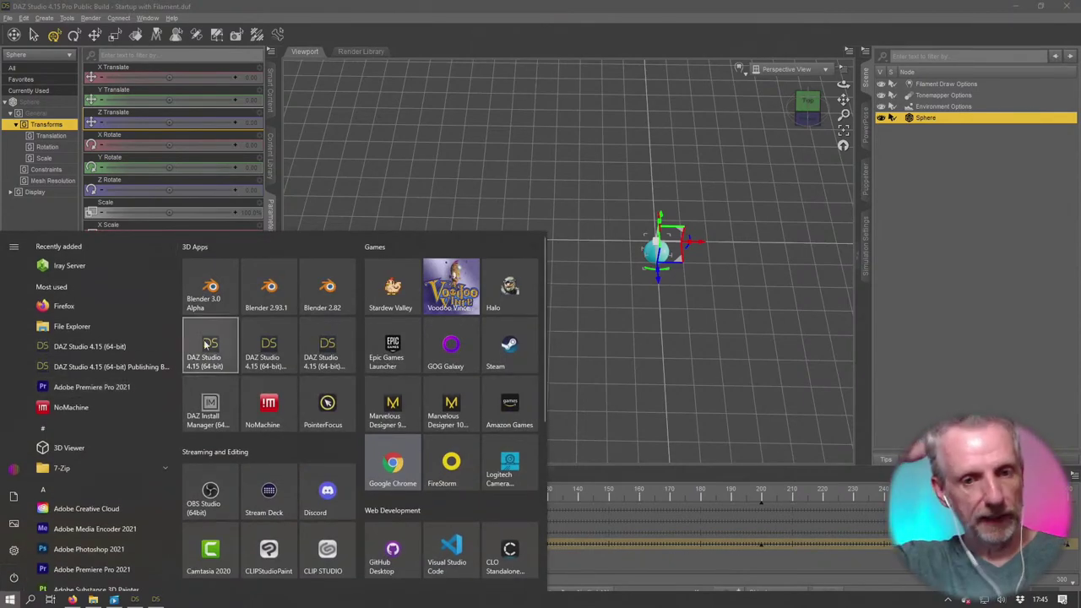
pyautogui.scroll(-5, 293, 404)
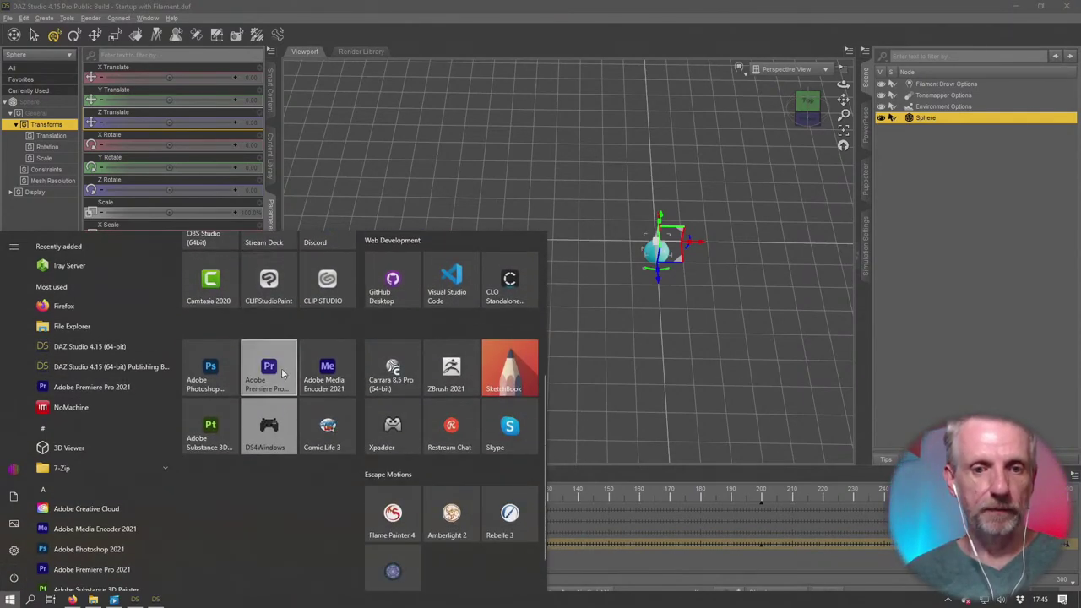
pyautogui.click(285, 371)
pyautogui.click(413, 435)
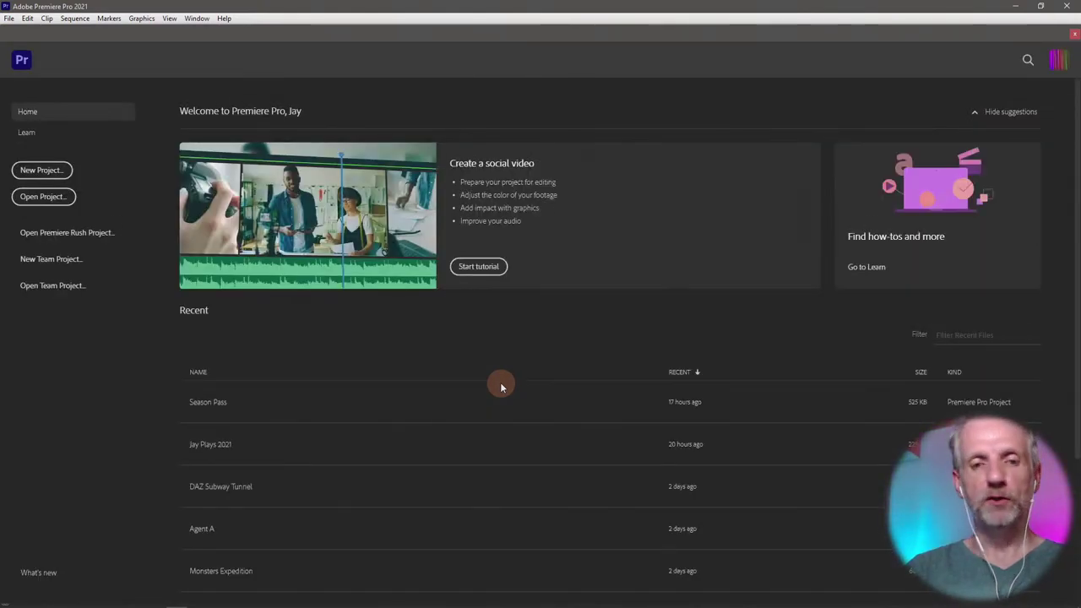
# - Open the recent project Jay Plays 2021 and switch to its JP-v15-0001 sequence
pyautogui.scroll(-3, 400, 394)
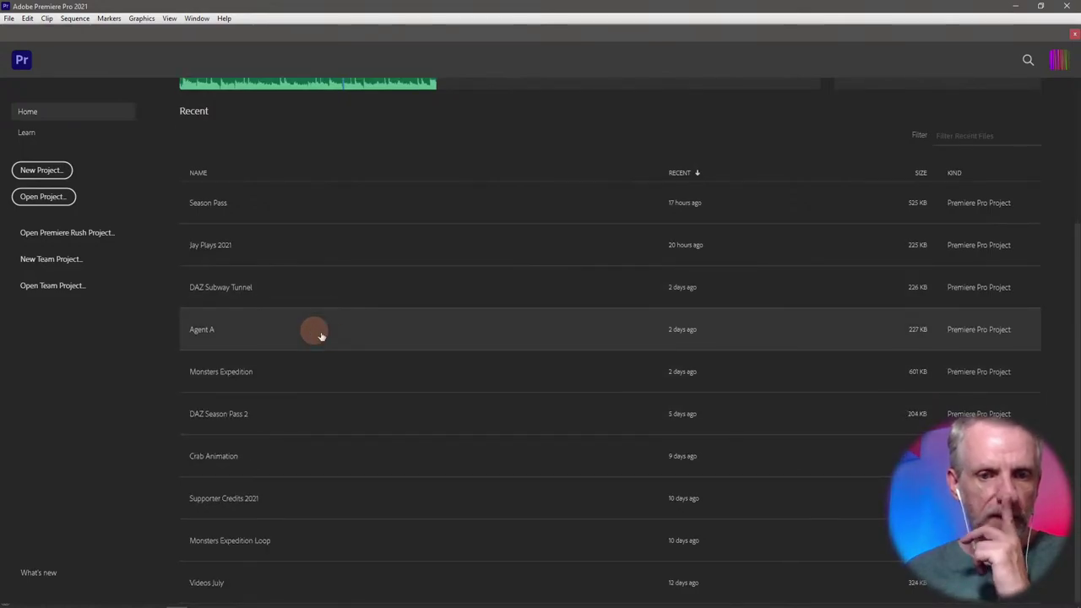
pyautogui.click(297, 245)
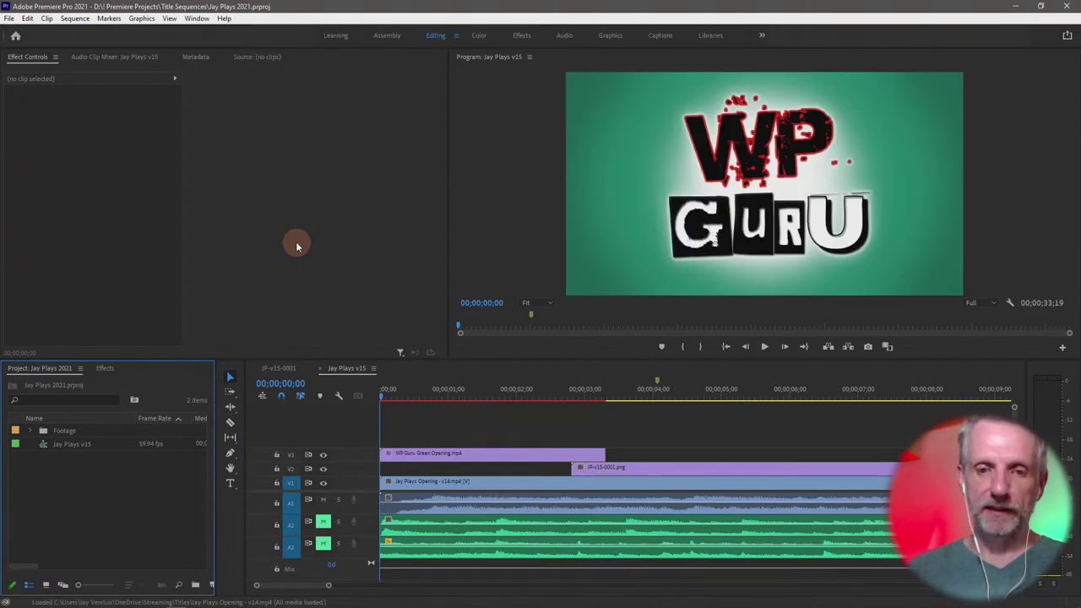
pyautogui.click(278, 370)
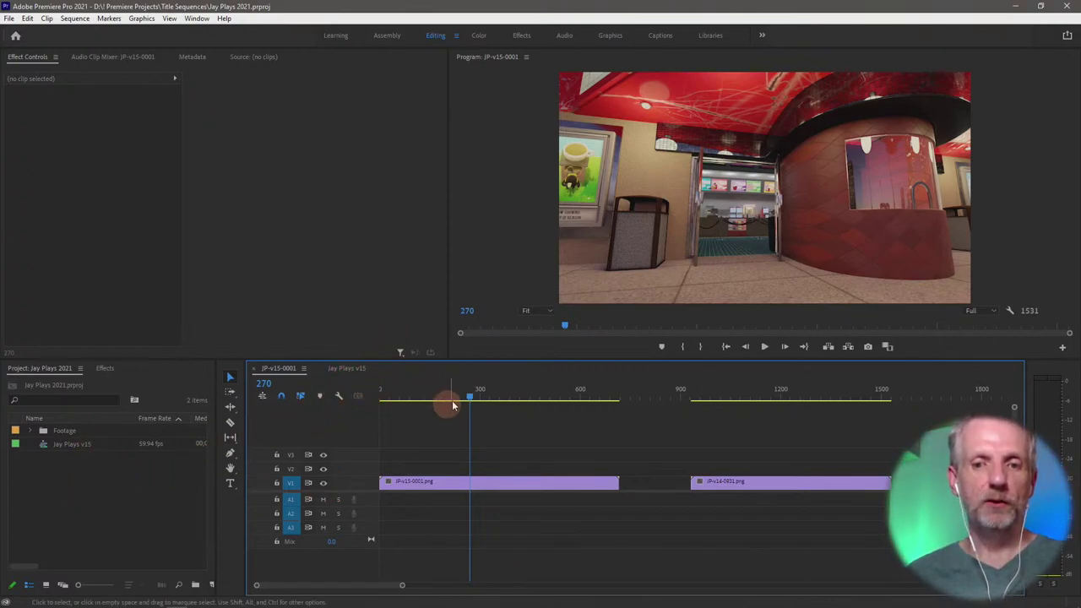
# - Import the Public Stream v4 renders into the project as an image sequence starting at Public Stream v4-0001.png
pyautogui.click(91, 487)
pyautogui.rightClick(91, 488)
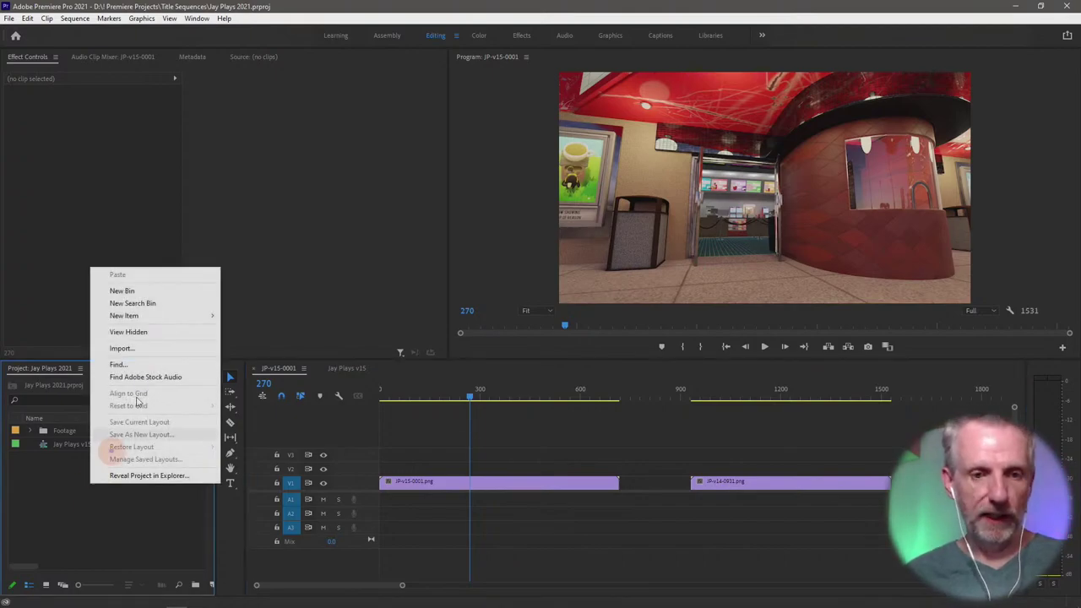
pyautogui.click(131, 346)
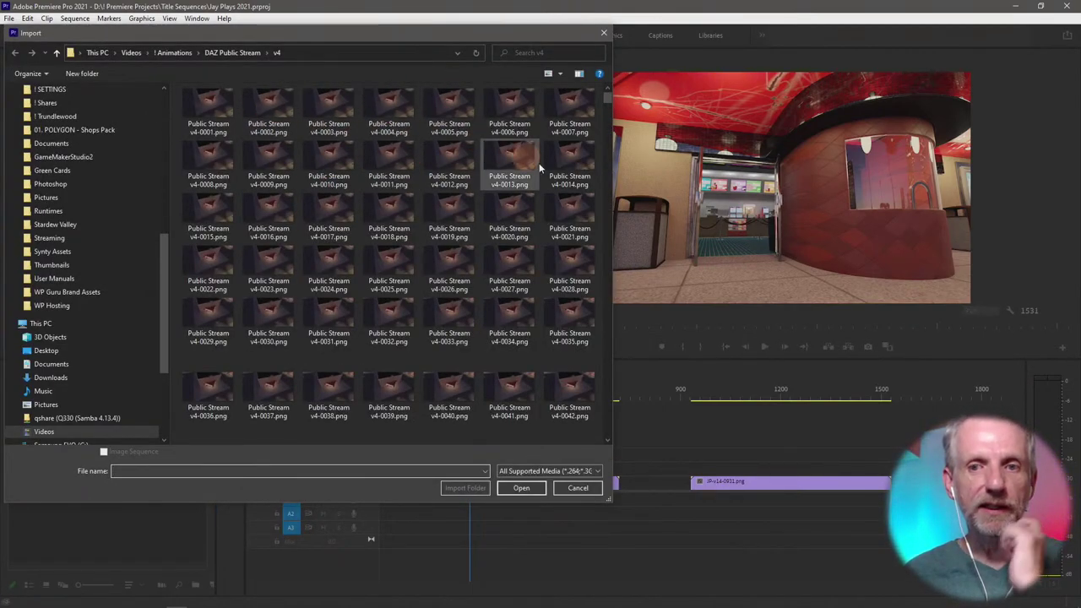
pyautogui.click(607, 177)
pyautogui.click(607, 205)
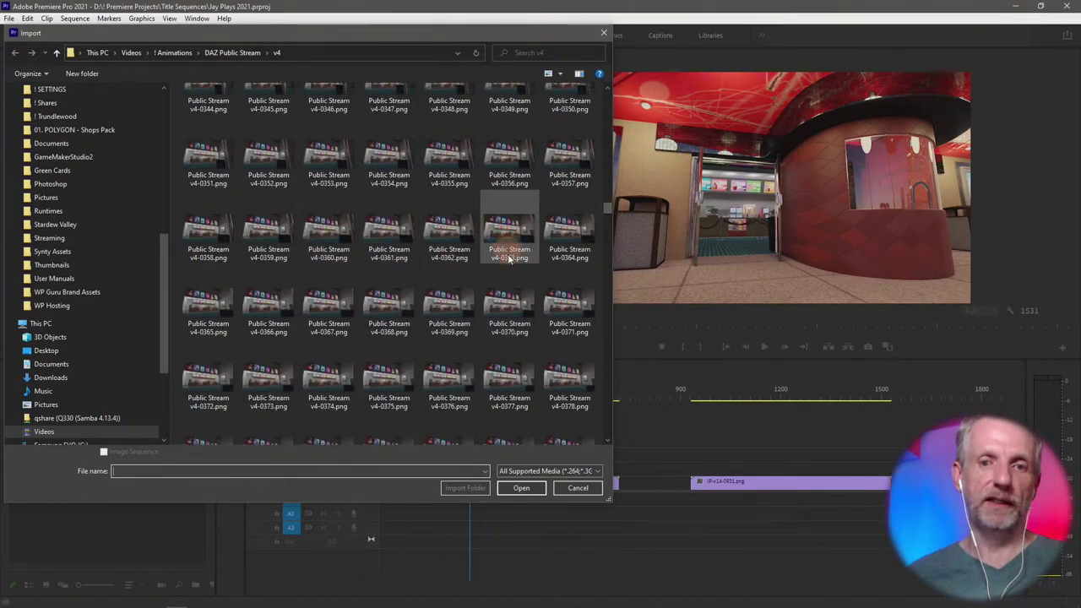
pyautogui.scroll(10, 498, 270)
pyautogui.scroll(10, 525, 269)
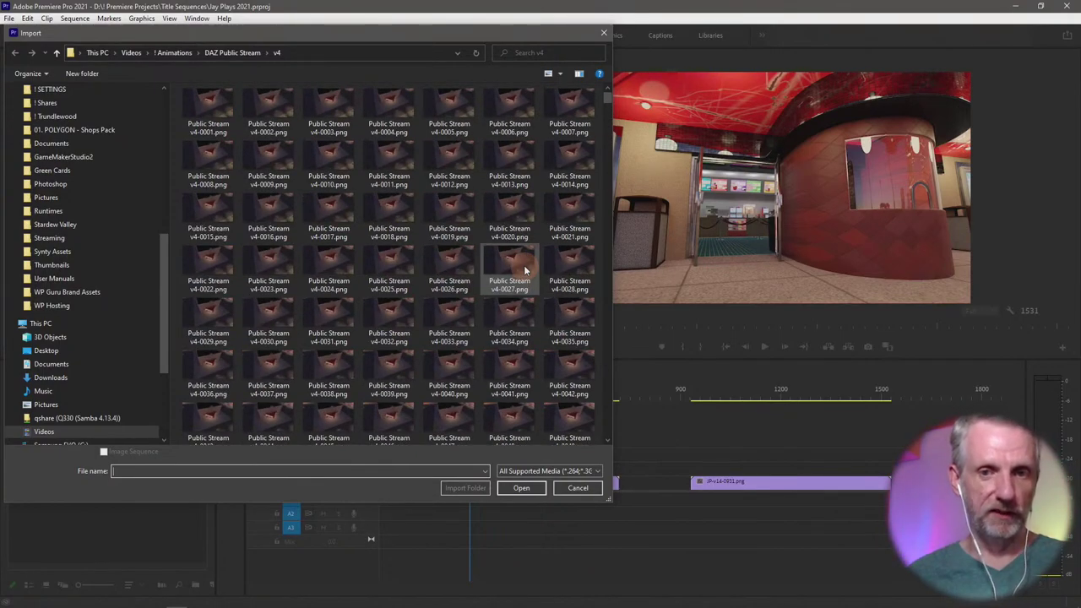
pyautogui.click(215, 107)
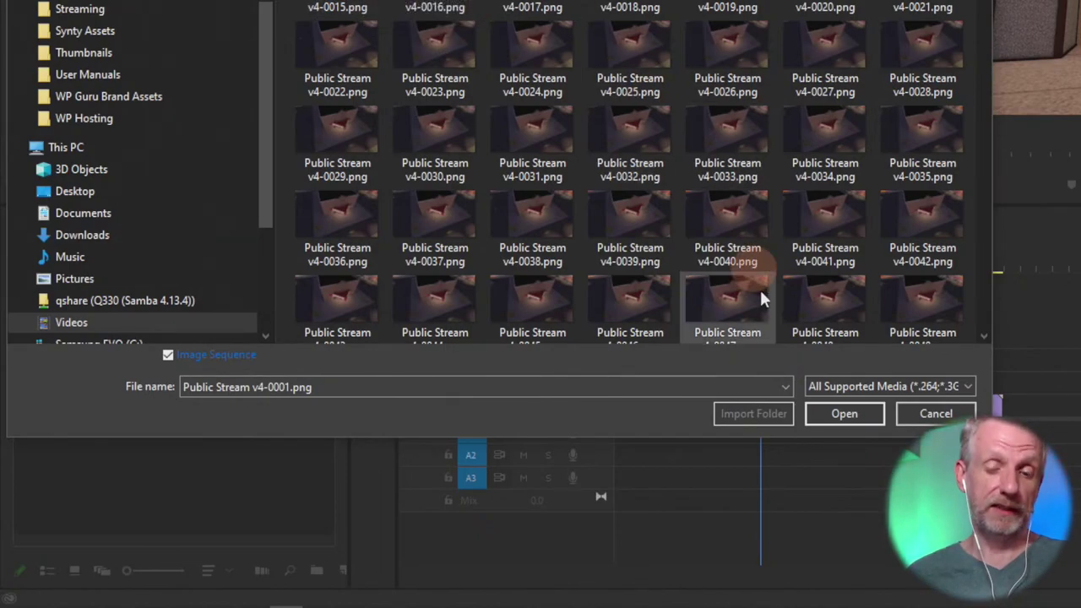
pyautogui.click(838, 410)
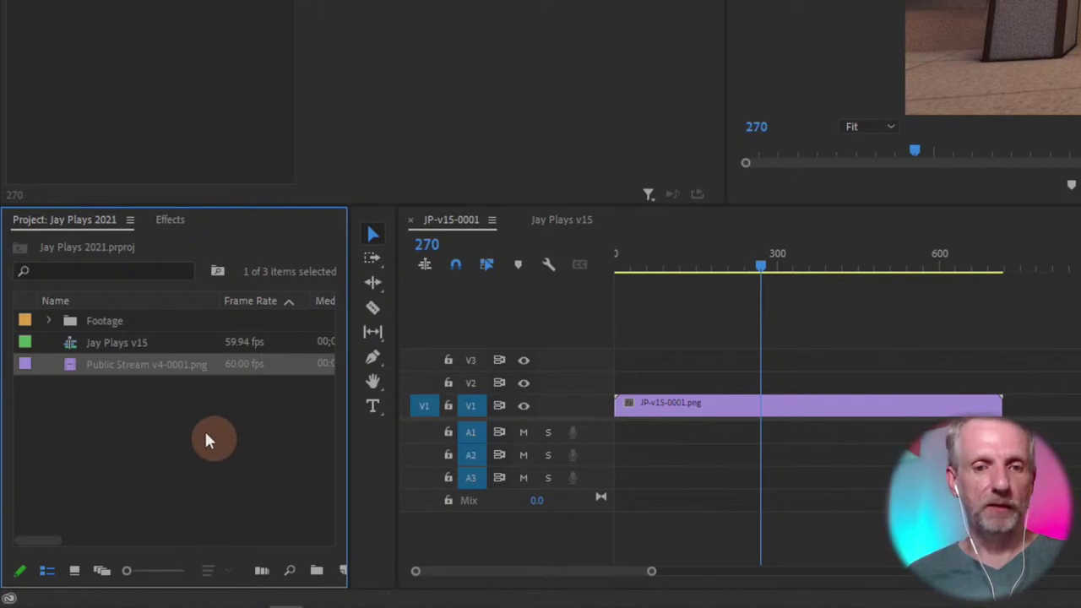
# - Create a new sequence from the Public Stream v4-0001.png clip and switch its time display to Frames
pyautogui.rightClick(72, 365)
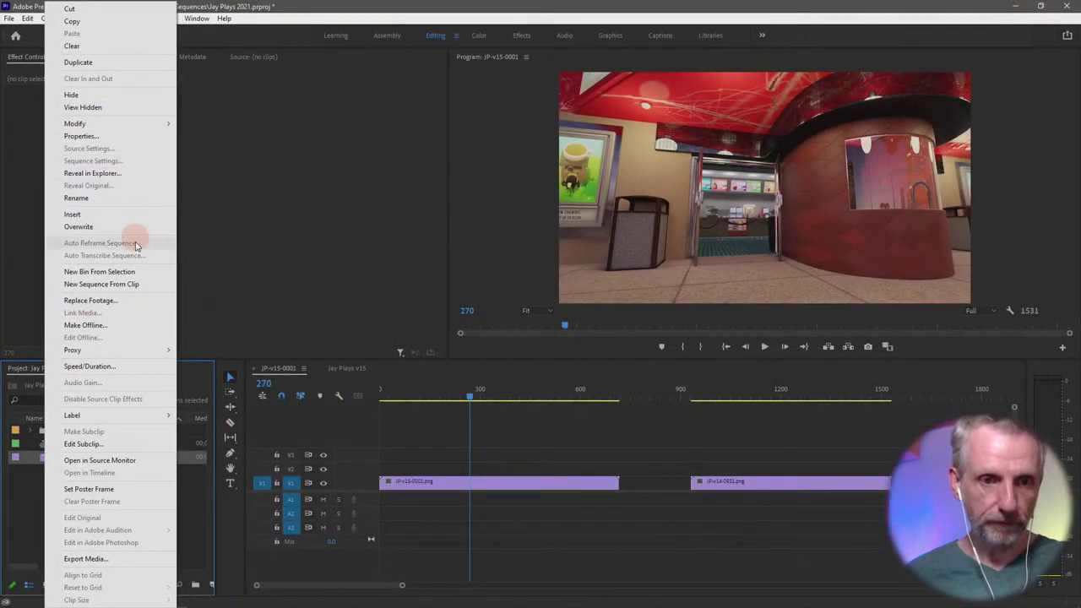
pyautogui.click(139, 285)
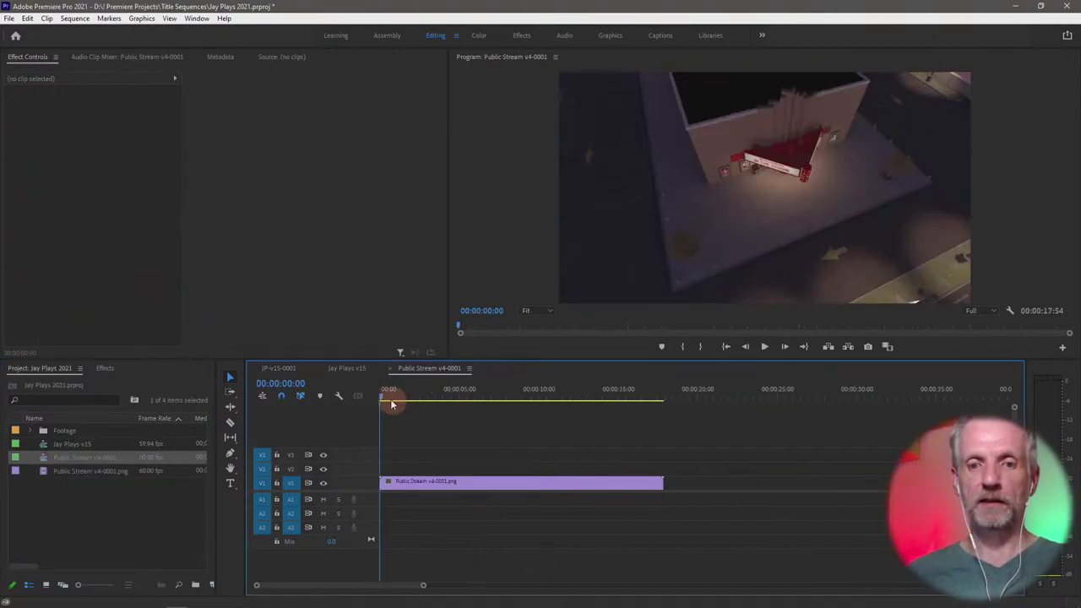
pyautogui.moveTo(383, 400); pyautogui.dragTo(457, 413)
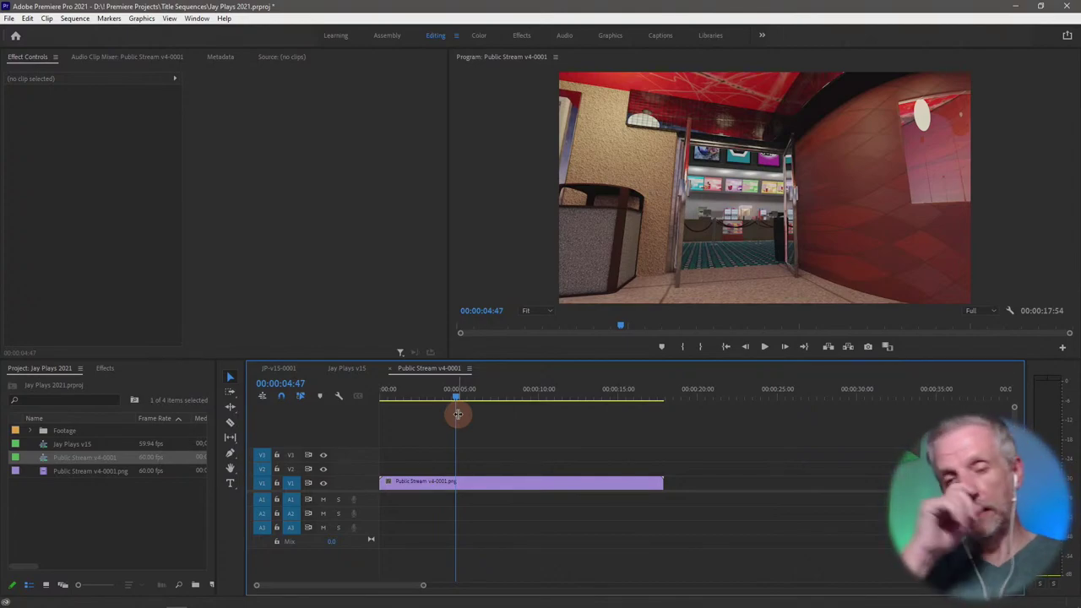
pyautogui.moveTo(459, 394); pyautogui.dragTo(453, 396)
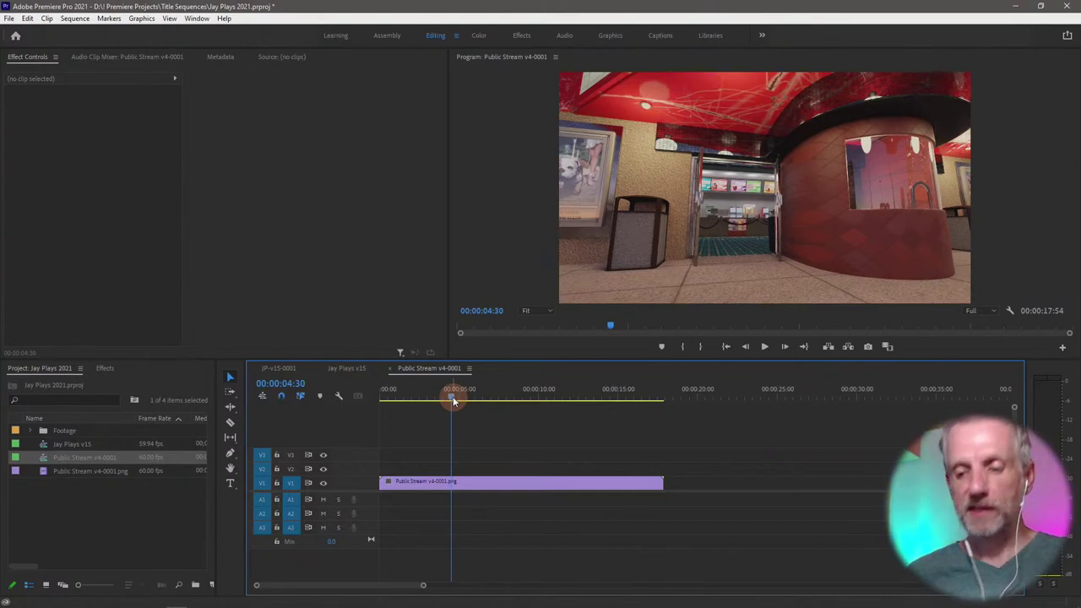
pyautogui.rightClick(485, 313)
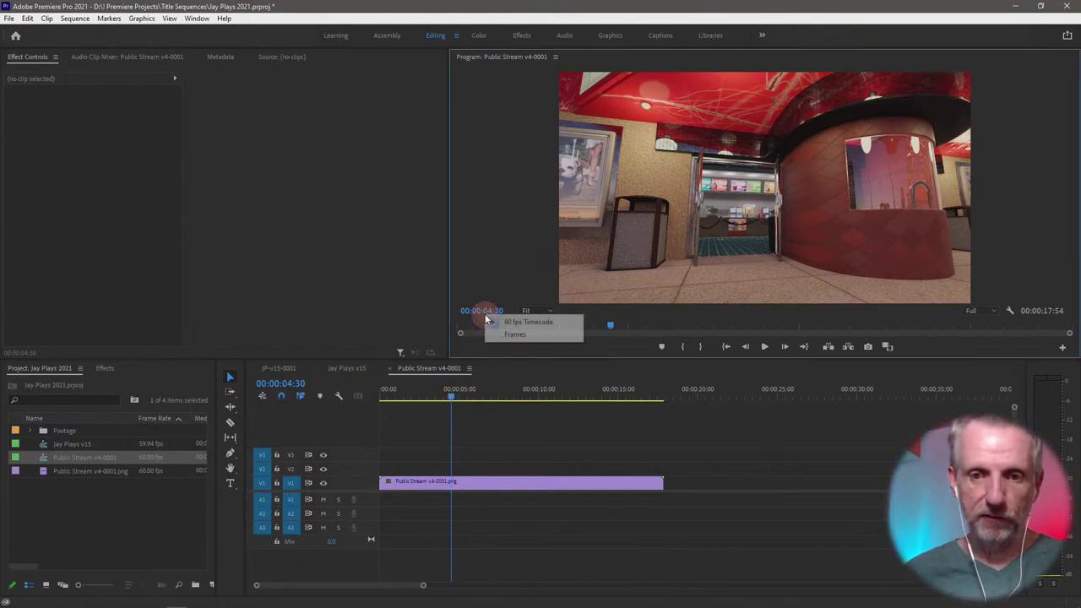
pyautogui.click(512, 333)
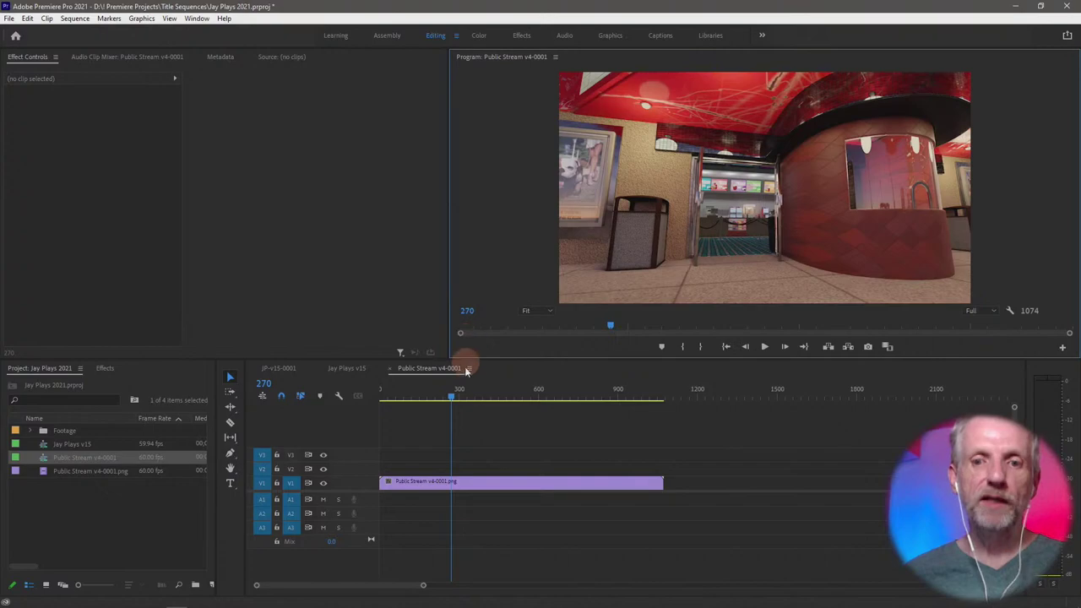
# - Review the Public Stream v4-0001 sequence around frame 300 and play it full screen, then return to frame 0
pyautogui.moveTo(453, 397); pyautogui.dragTo(462, 399)
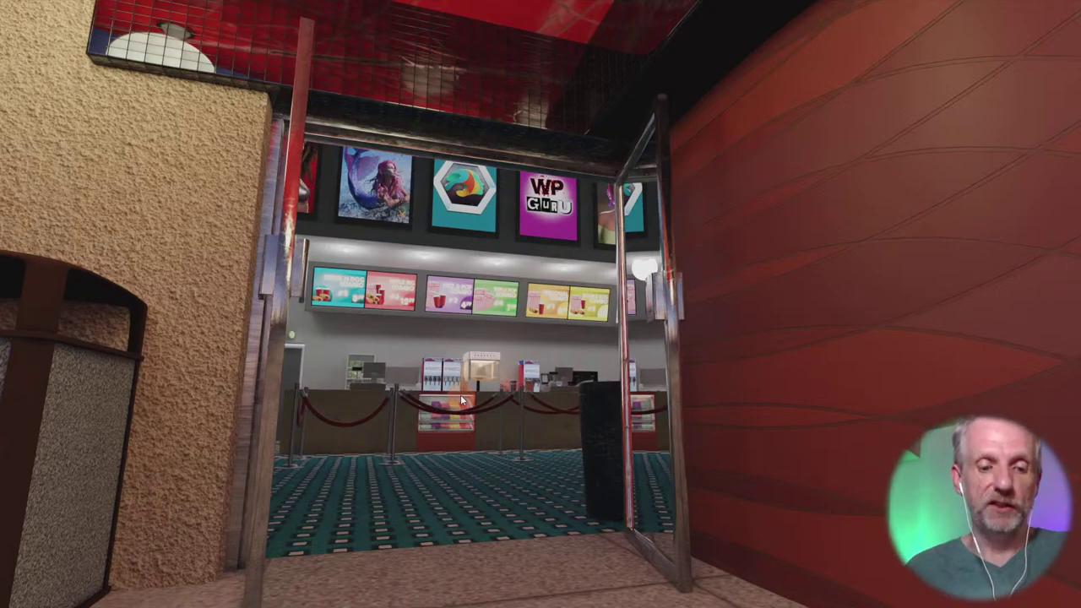
pyautogui.click(478, 453)
pyautogui.click(460, 396)
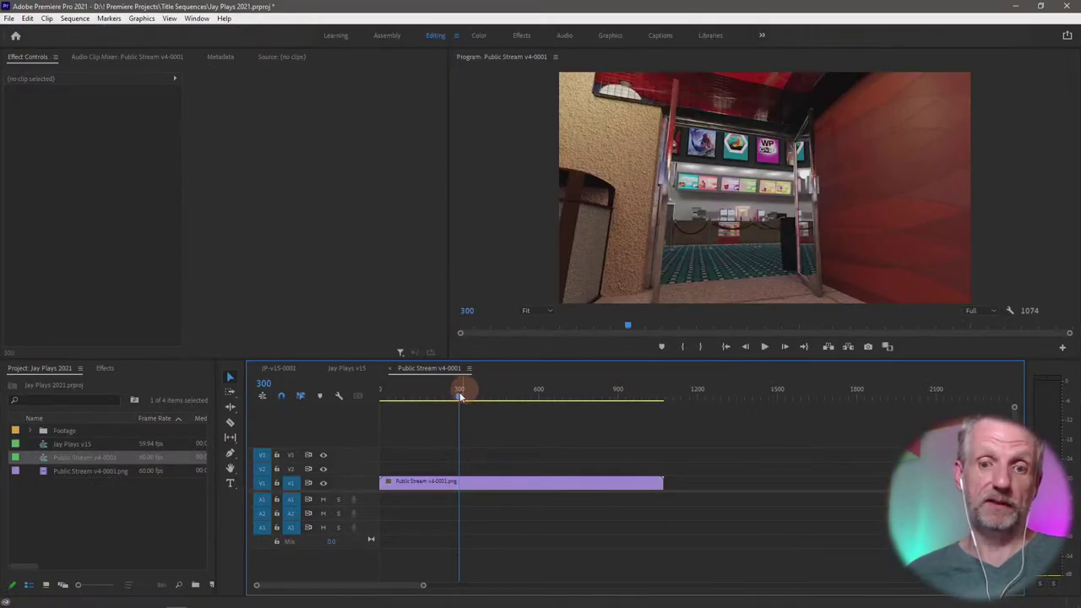
pyautogui.moveTo(459, 397); pyautogui.dragTo(365, 414)
pyautogui.hotkey('ctrl', 'shift', 'f')
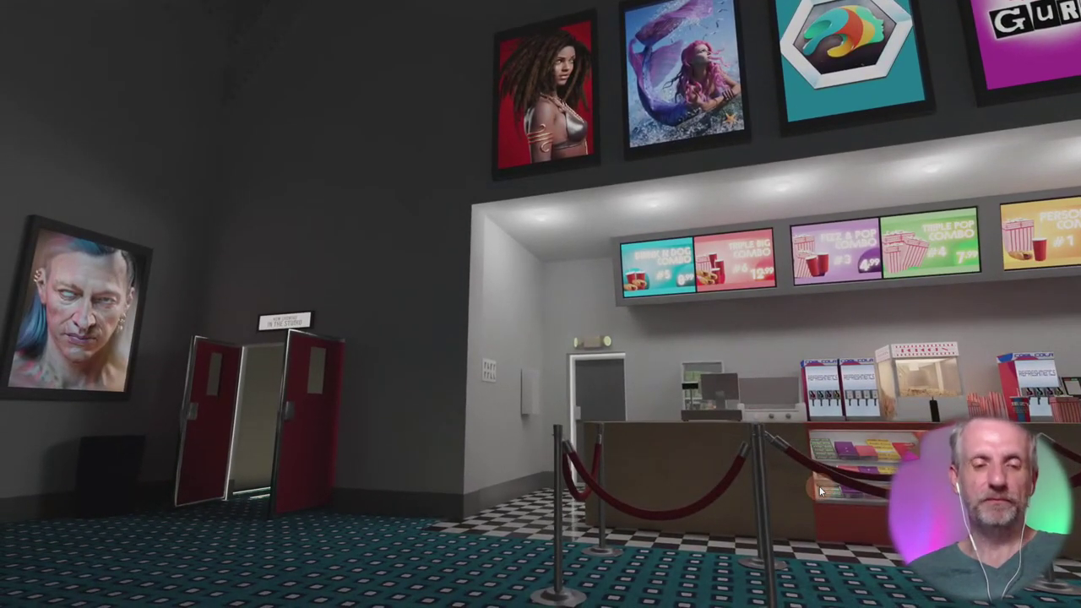
pyautogui.click(820, 486)
pyautogui.moveTo(529, 397); pyautogui.dragTo(352, 402)
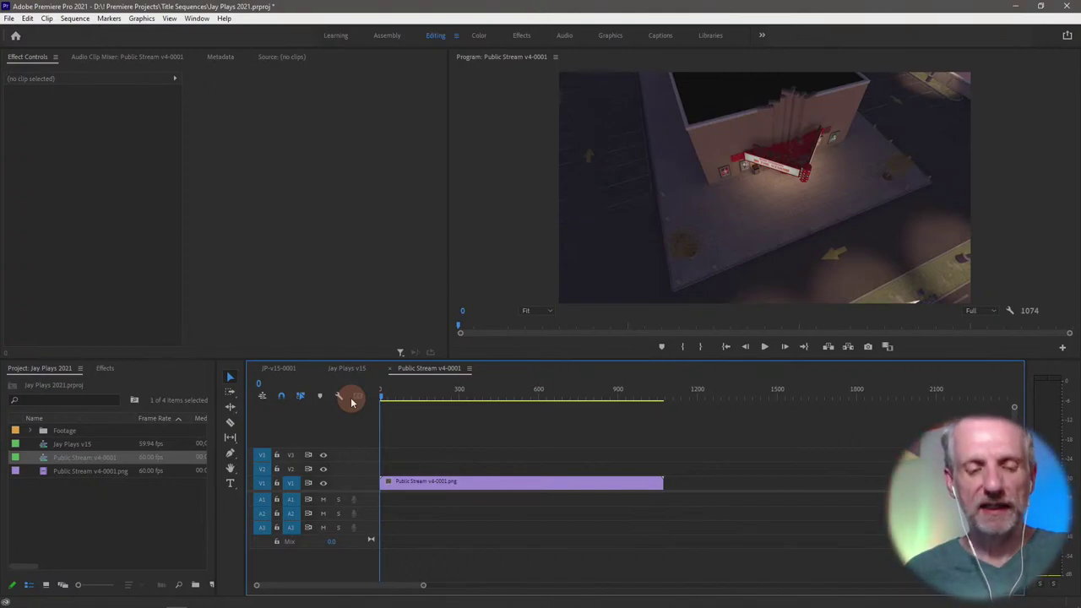
# - Switch to DAZ Studio 4.15 Pro Public Build and look at the Merge command and Pirate Scene v3 in the Pirate Library's scene files
pyautogui.hotkey('alt', 'Tab')
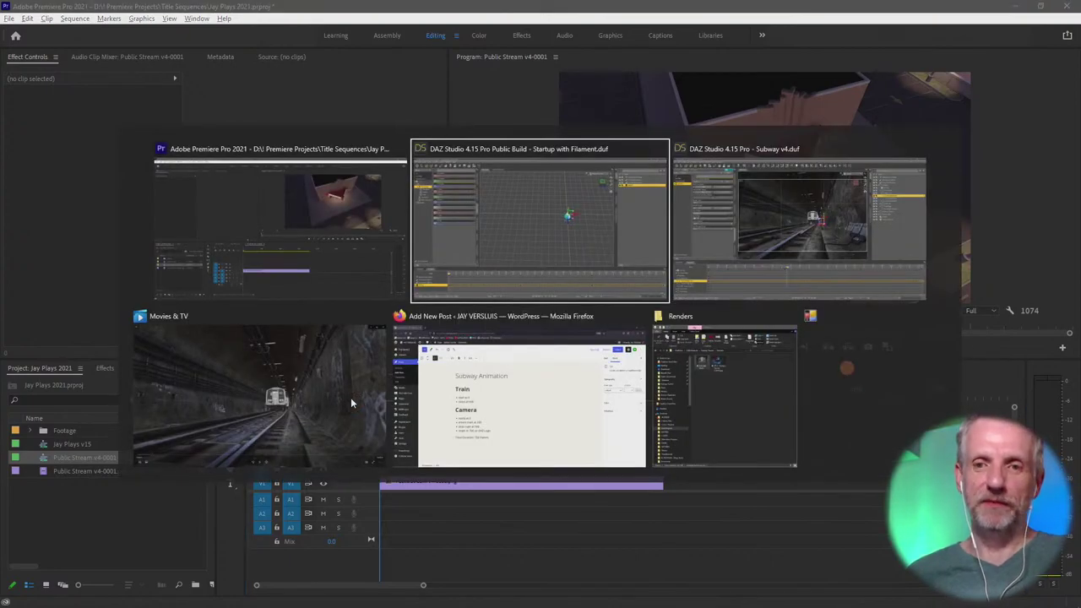
pyautogui.click(563, 210)
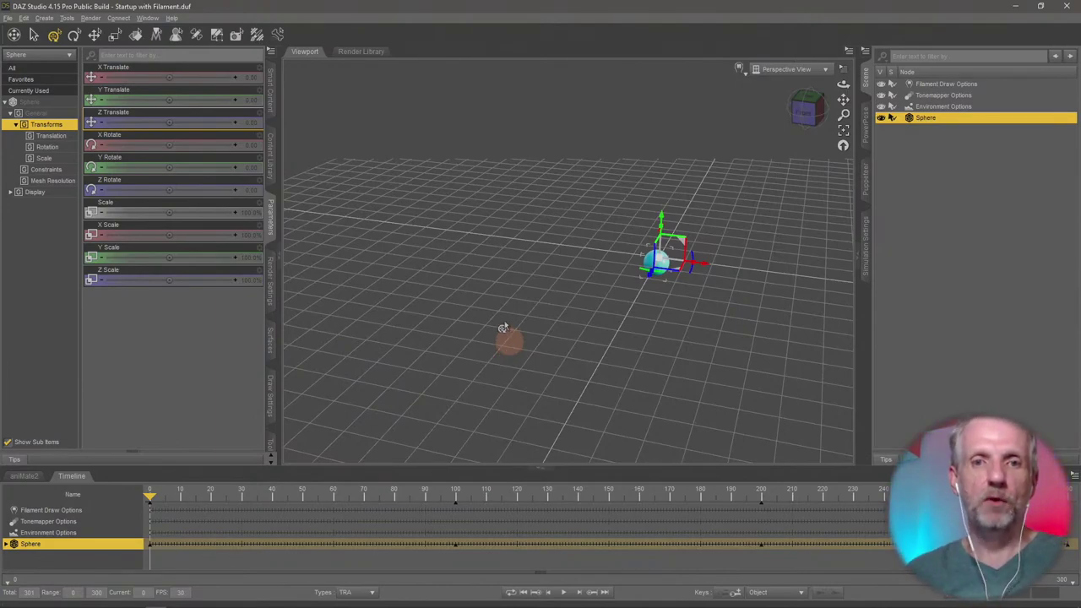
pyautogui.click(9, 19)
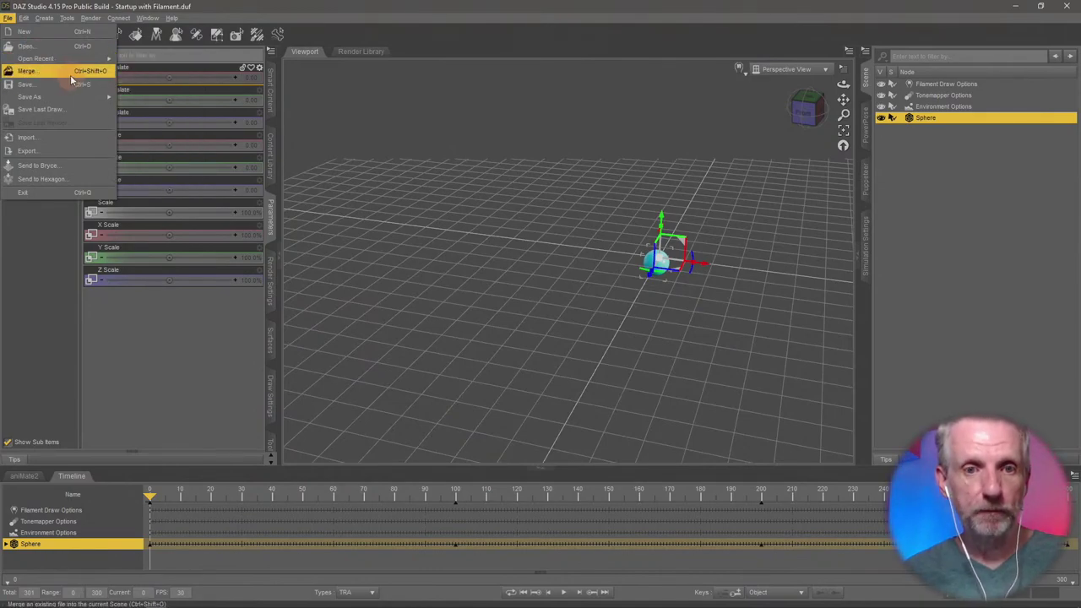
pyautogui.click(270, 157)
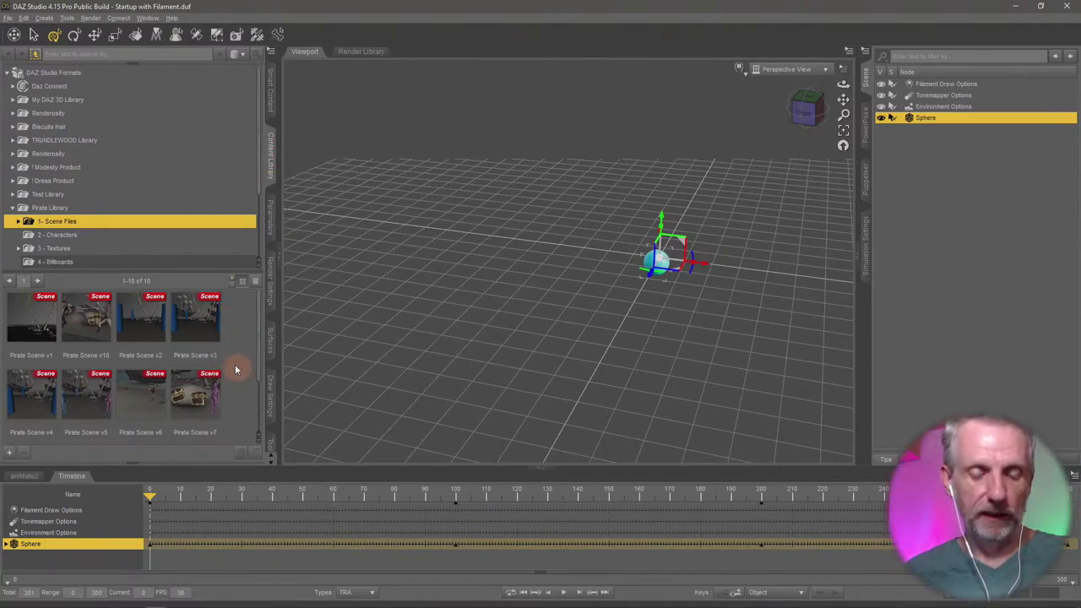
pyautogui.moveTo(195, 325)
pyautogui.mouseDown()
pyautogui.moveTo(474, 335)
pyautogui.moveTo(198, 333)
pyautogui.mouseUp()
pyautogui.moveTo(203, 338)
pyautogui.mouseDown()
pyautogui.moveTo(227, 353)
pyautogui.moveTo(364, 364)
pyautogui.mouseUp()
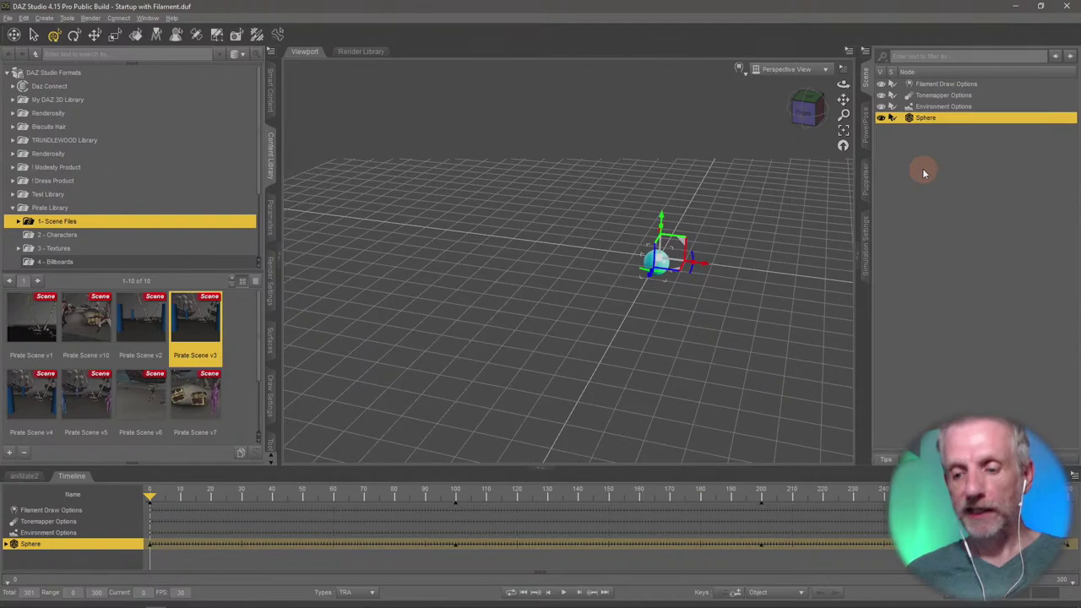
# - Delete the sphere from the scene and collapse the Timeline to enlarge the viewport and Smart Content area
pyautogui.press('Delete')
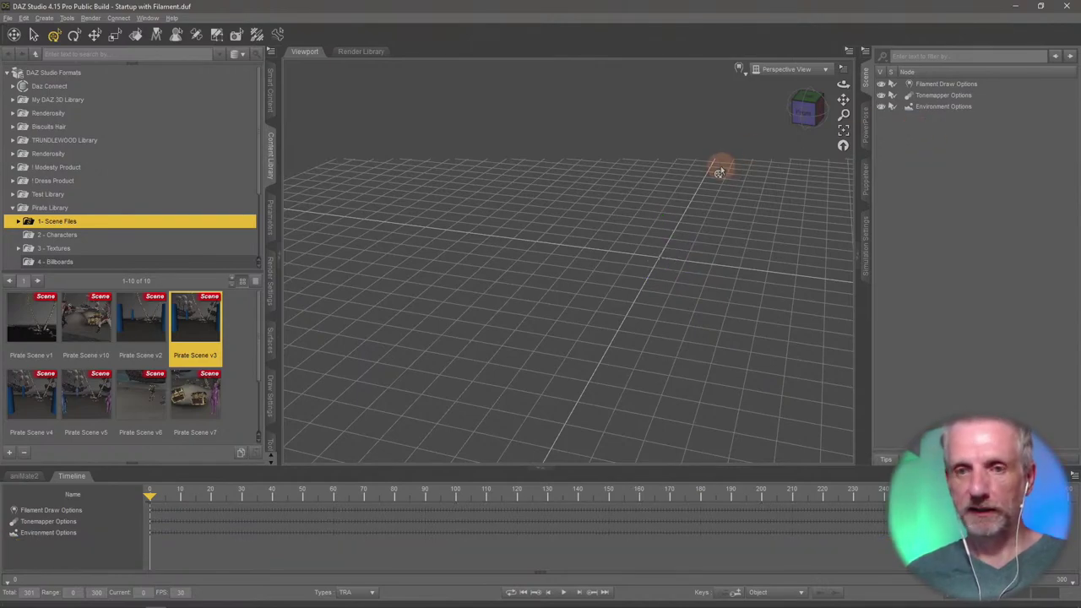
pyautogui.click(271, 94)
pyautogui.click(72, 476)
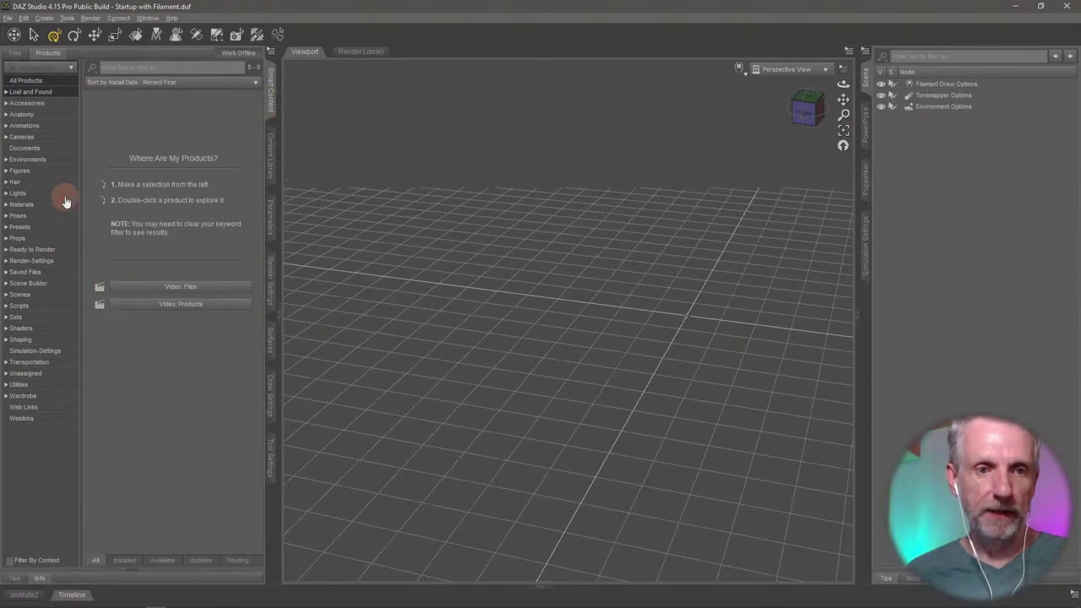
# - Load the 0Subway tunnel full preload scene from the Subway Tunnel Environment product
pyautogui.click(52, 160)
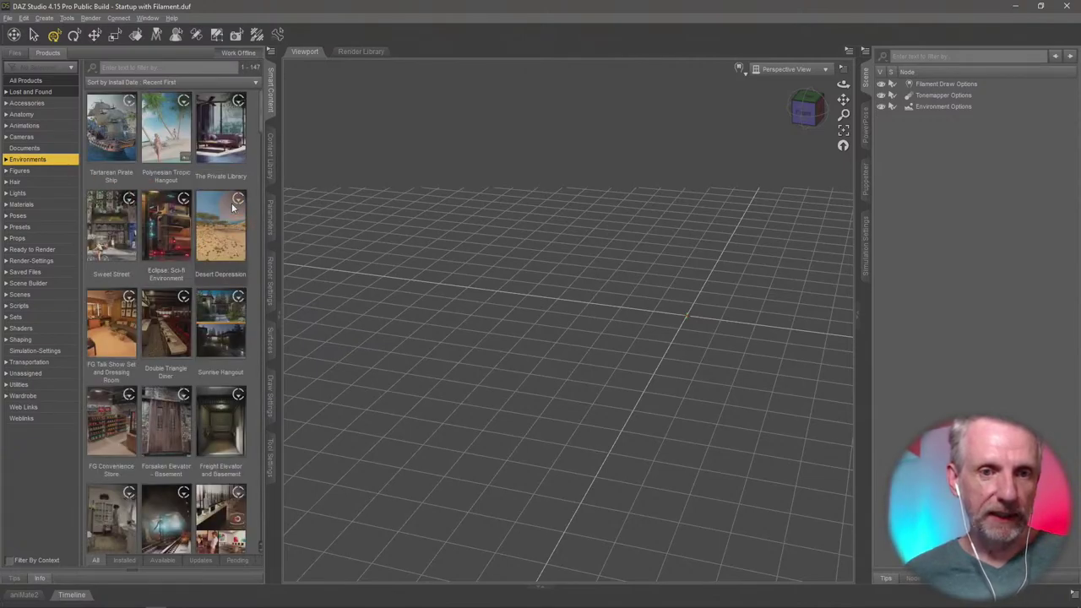
pyautogui.scroll(-5, 160, 254)
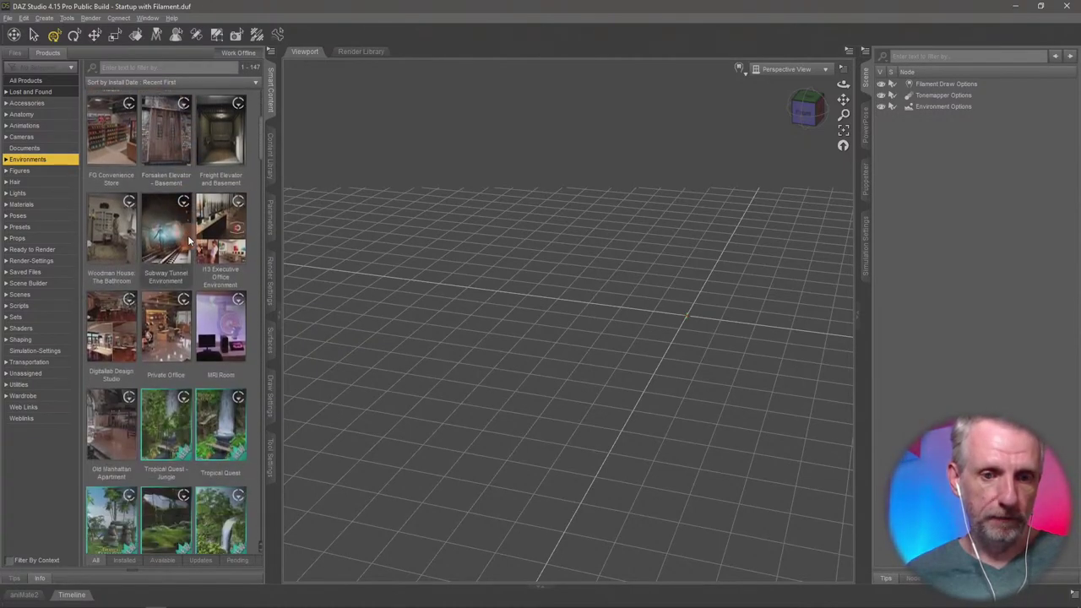
pyautogui.click(162, 297)
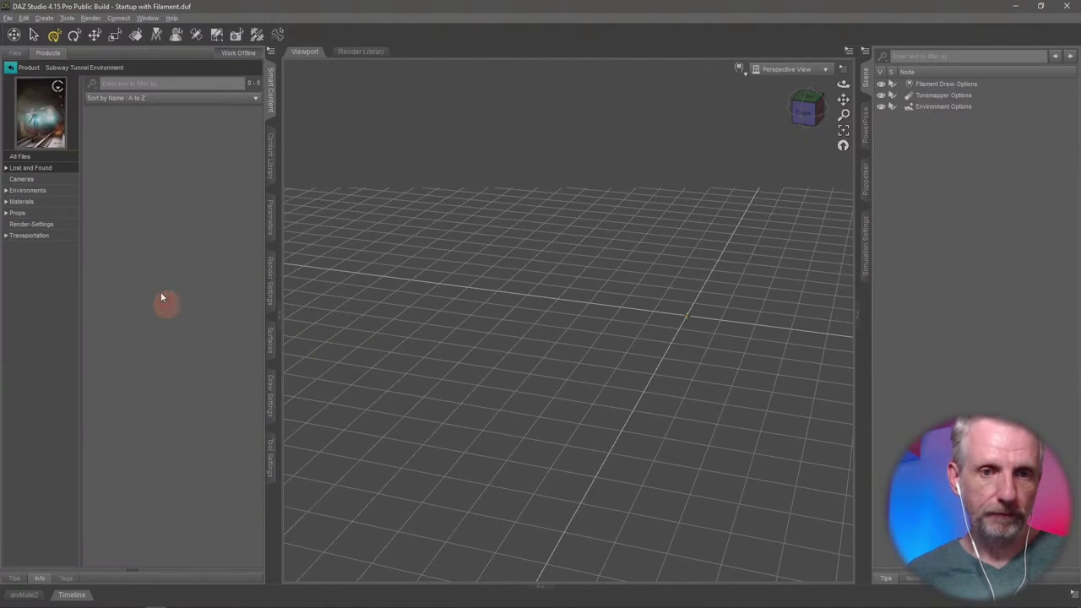
pyautogui.click(44, 191)
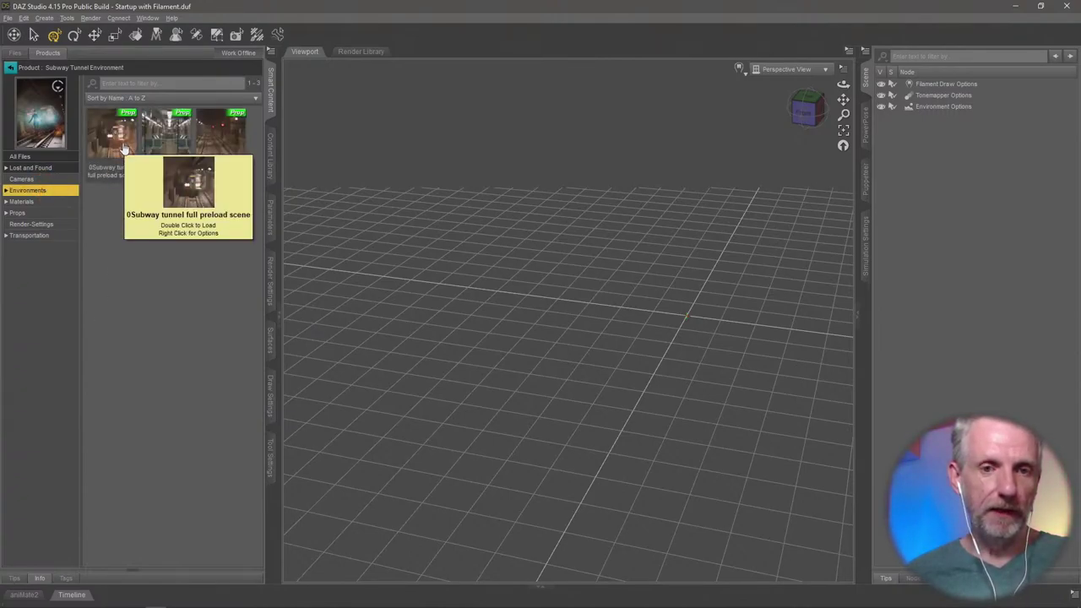
pyautogui.doubleClick(124, 152)
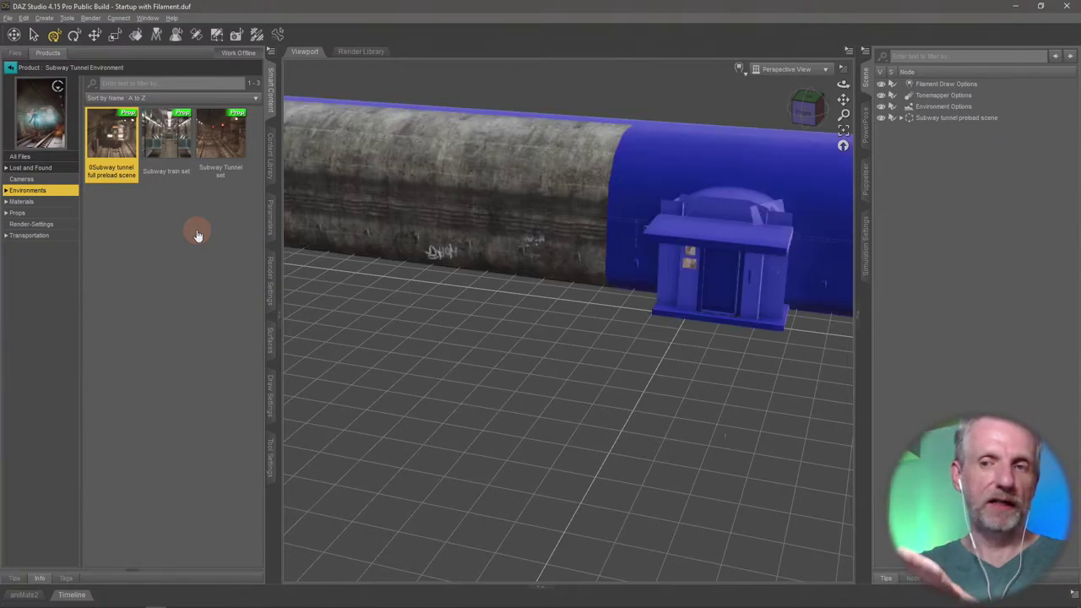
# - Select the Subway Tunnel subset, frame it and examine the whole tunnel from several angles
pyautogui.keyDown('alt'); pyautogui.moveTo(451, 282); pyautogui.dragTo(714, 276); pyautogui.keyUp('alt')
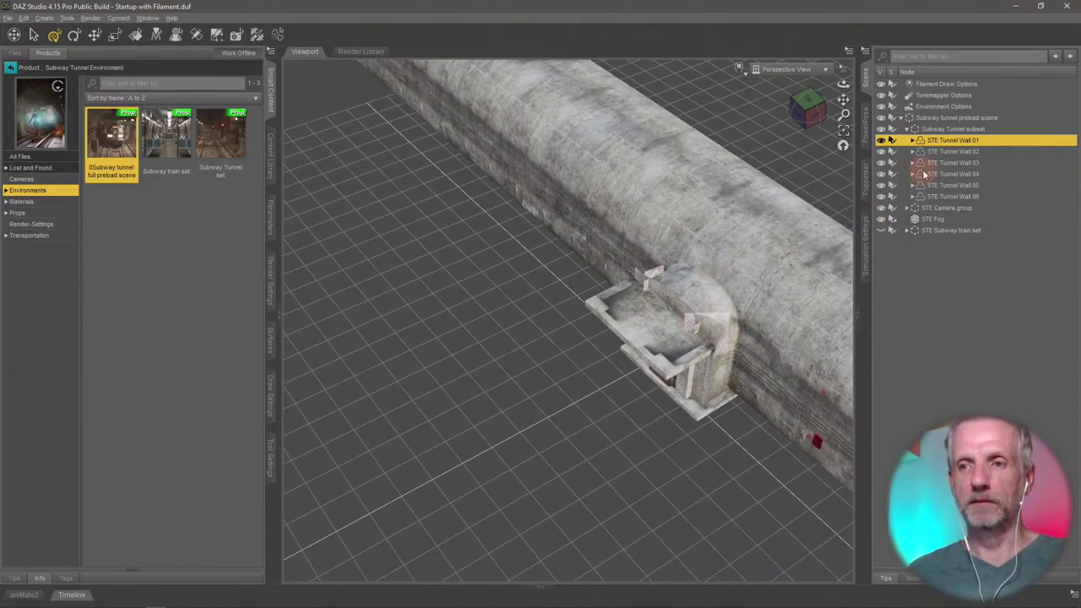
pyautogui.click(946, 129)
pyautogui.hotkey('ctrl', 'f')
pyautogui.keyDown('alt'); pyautogui.moveTo(811, 186); pyautogui.dragTo(766, 203); pyautogui.keyUp('alt')
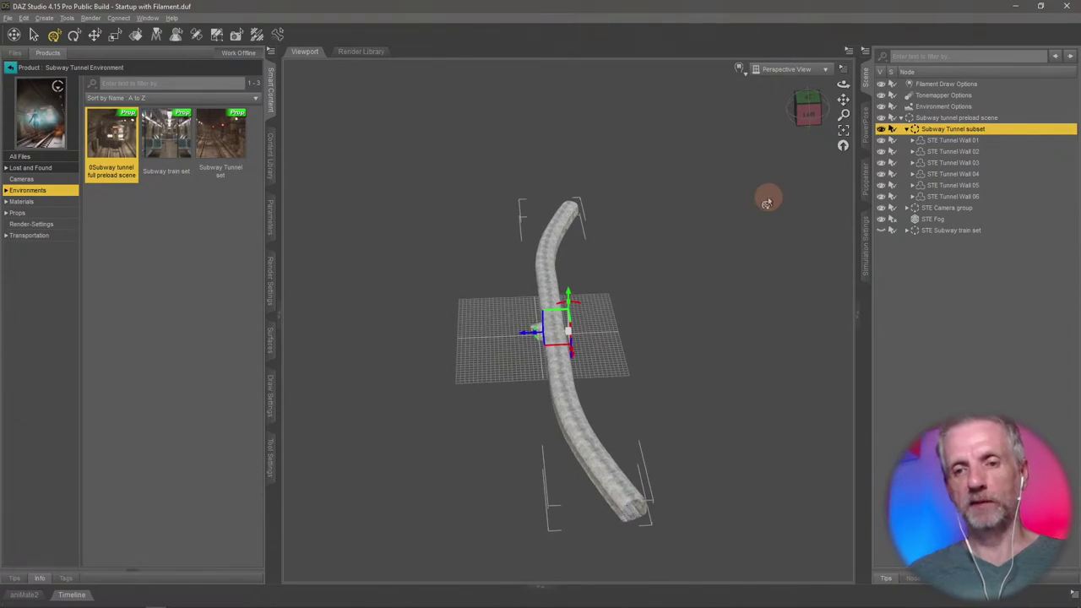
pyautogui.keyDown('alt'); pyautogui.moveTo(667, 330); pyautogui.dragTo(664, 344); pyautogui.keyUp('alt')
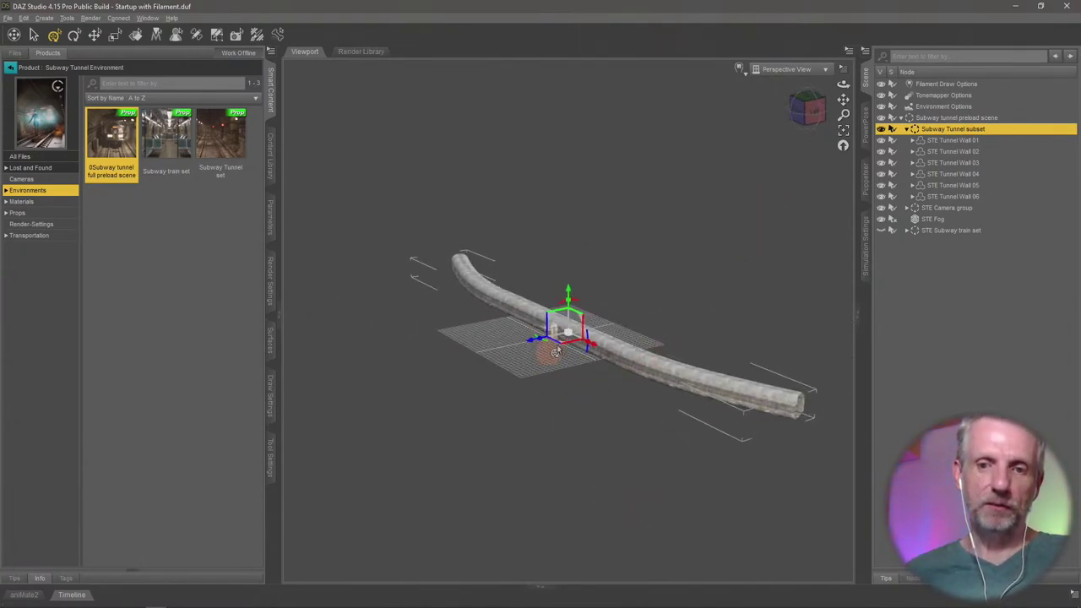
# - Hide the Tunnel wall part of STE Tunnel Wall 05 and turn on the visibility of the STE Subway train set
pyautogui.click(967, 141)
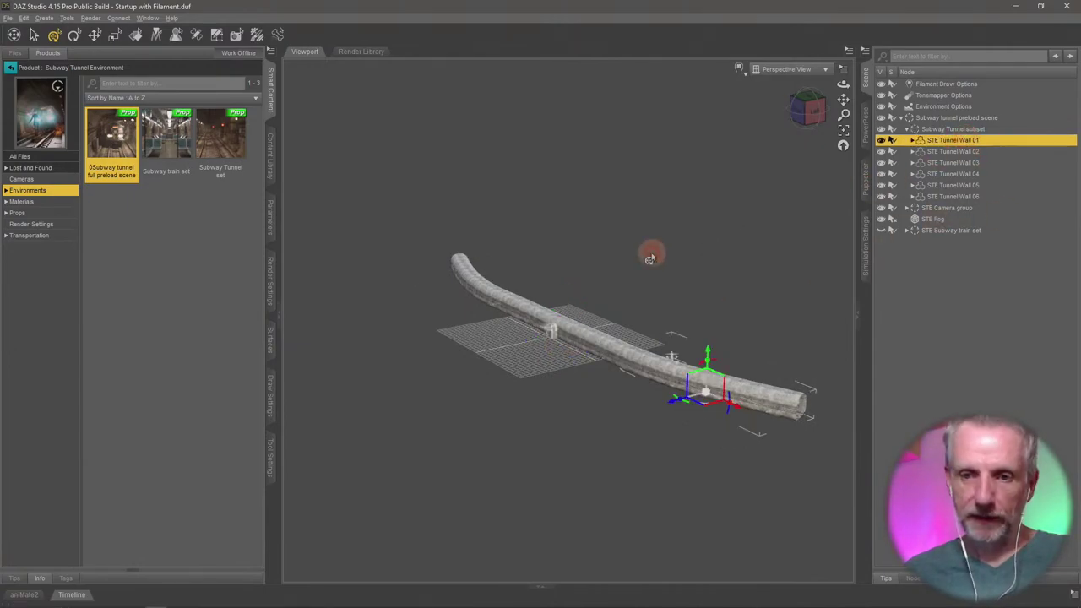
pyautogui.click(534, 324)
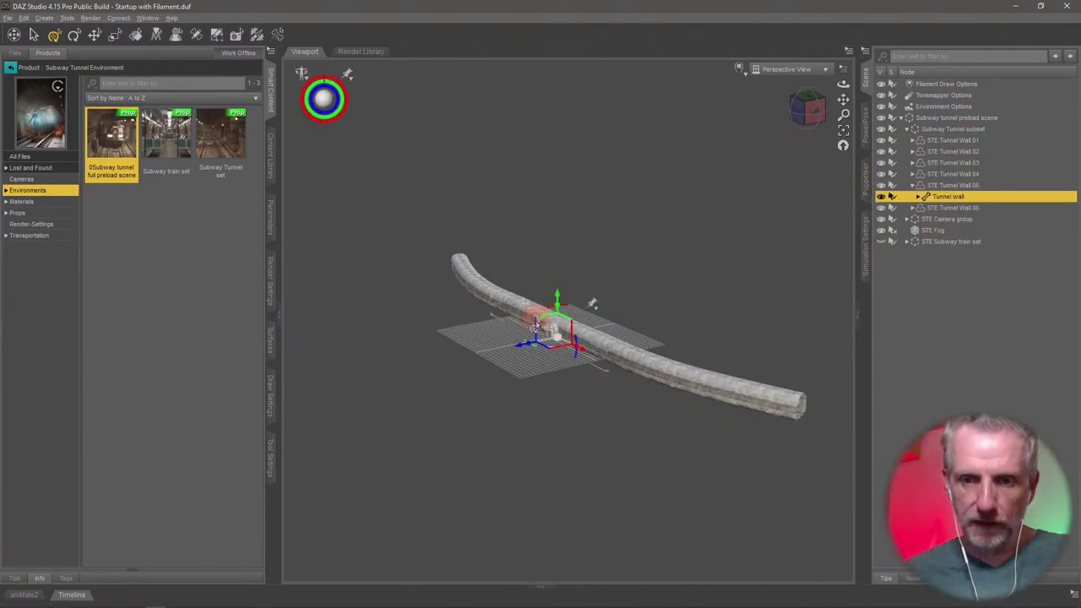
pyautogui.click(880, 196)
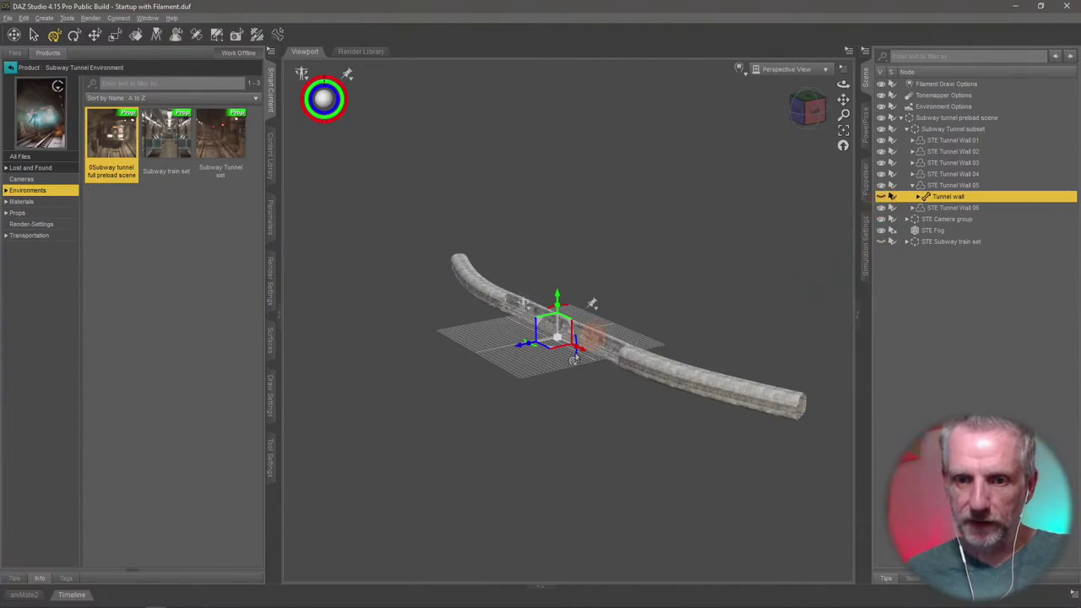
pyautogui.click(881, 241)
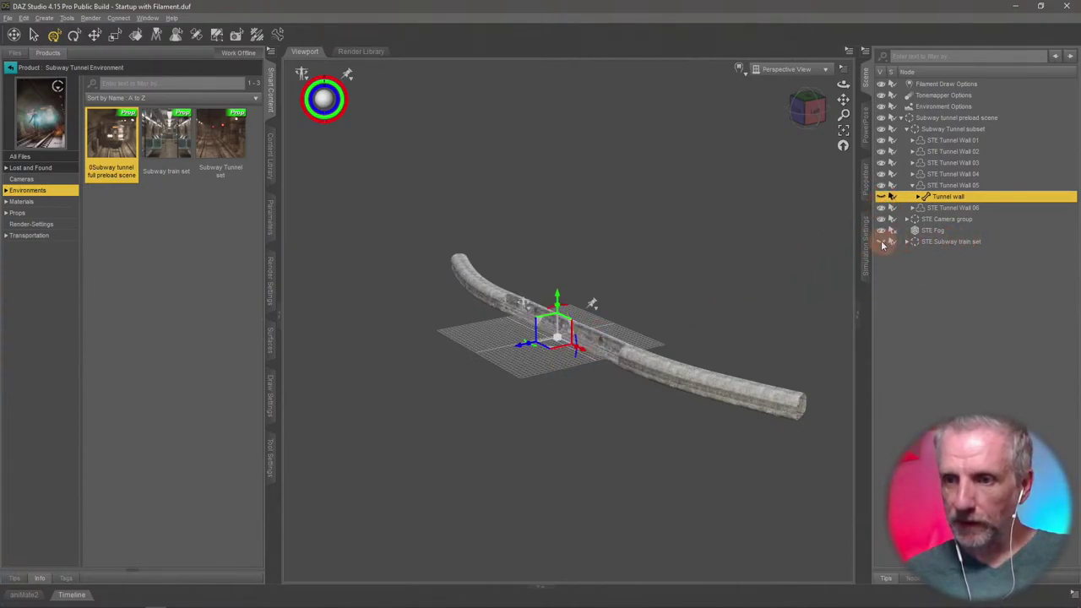
# - Frame the STE Subway train set, place a second Subway train set on the grid beside it and select the whole new set
pyautogui.click(947, 243)
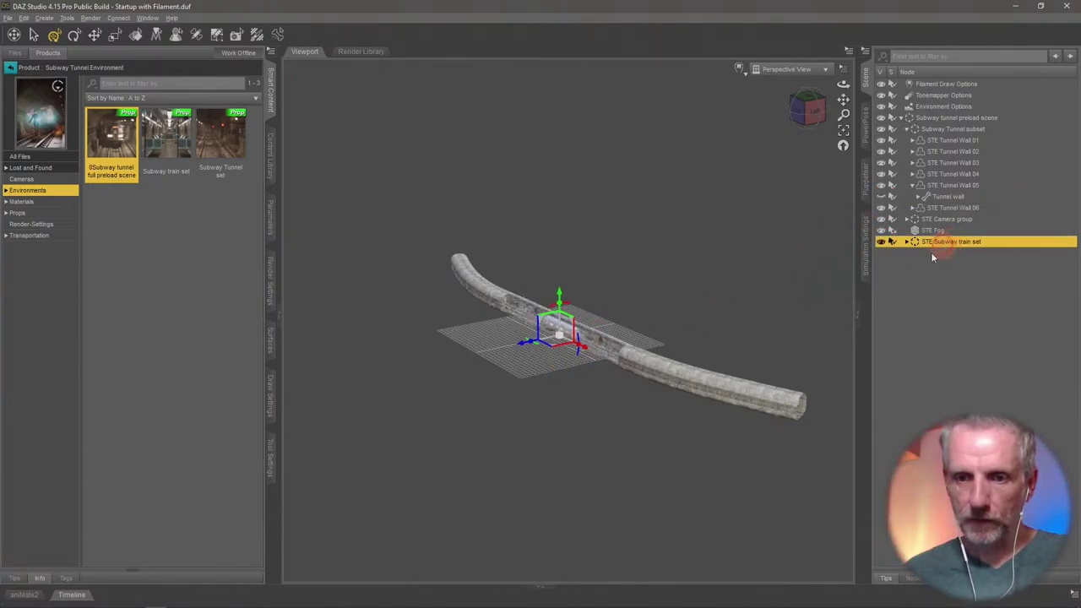
pyautogui.hotkey('ctrl', 'f')
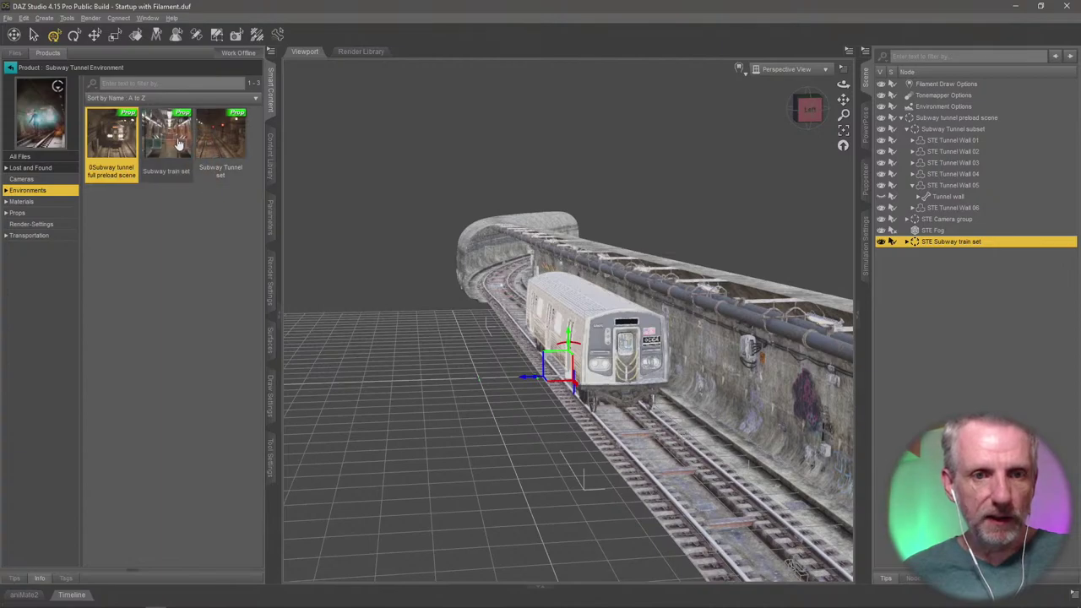
pyautogui.moveTo(178, 145); pyautogui.dragTo(479, 420)
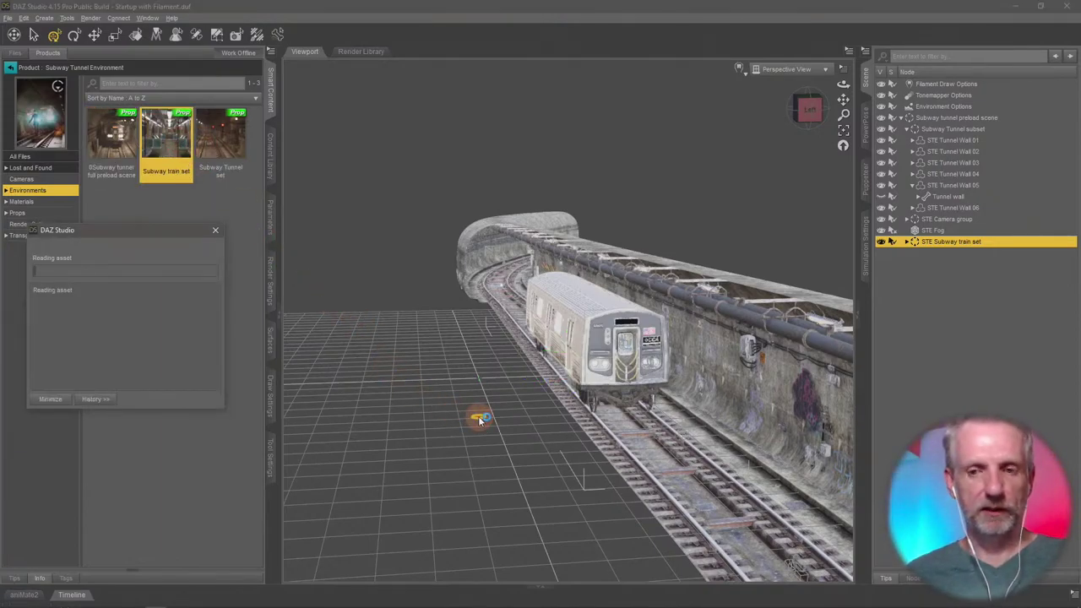
pyautogui.moveTo(526, 454); pyautogui.dragTo(536, 413)
pyautogui.click(584, 478)
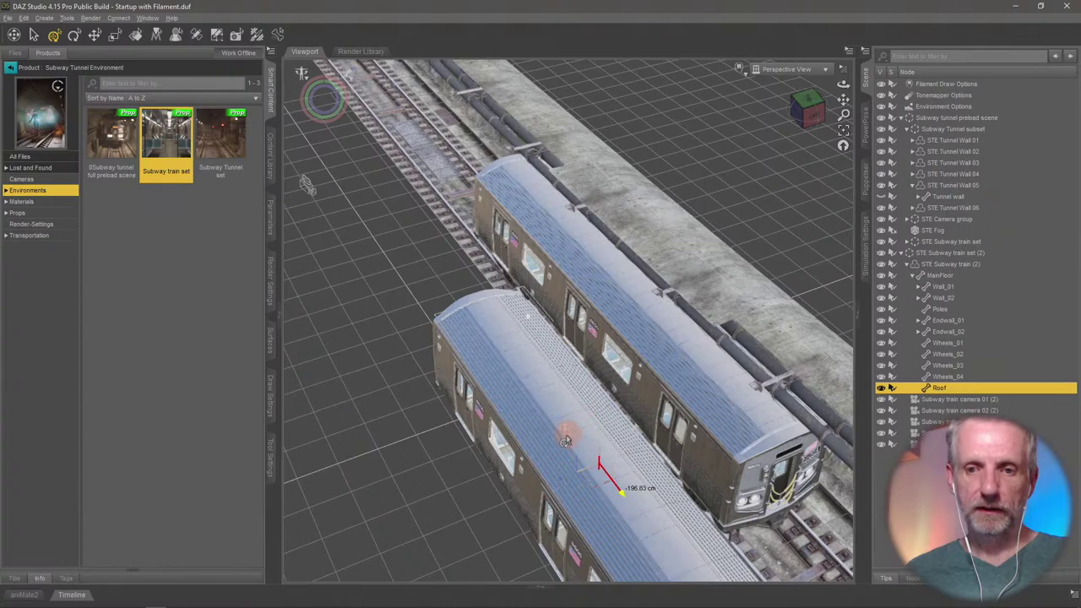
pyautogui.moveTo(619, 498); pyautogui.dragTo(567, 413)
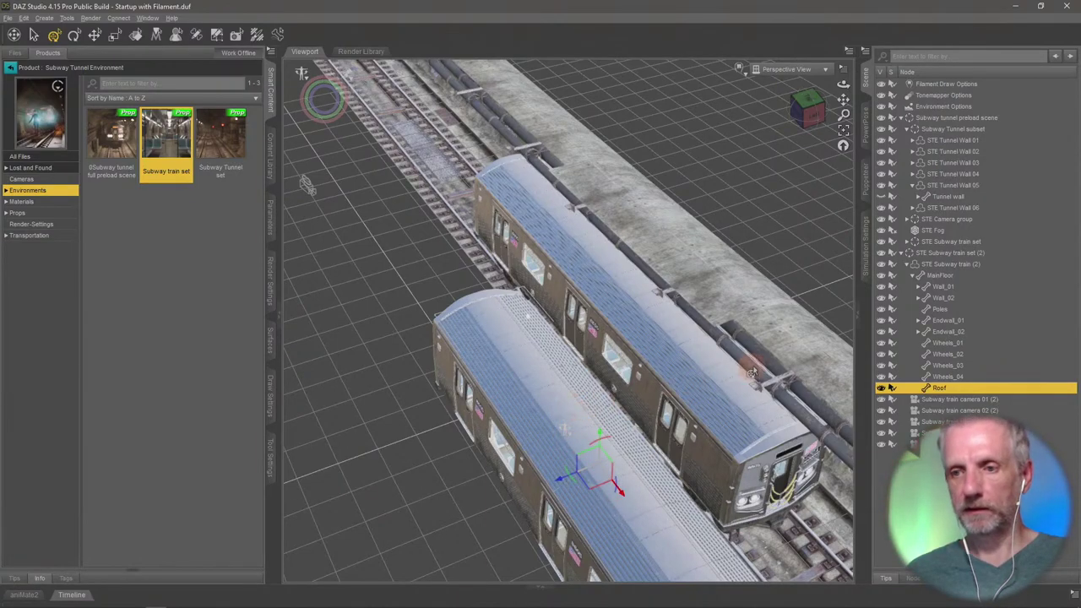
pyautogui.click(933, 252)
pyautogui.keyDown('alt'); pyautogui.moveTo(657, 503); pyautogui.dragTo(653, 574); pyautogui.keyUp('alt')
pyautogui.moveTo(578, 545); pyautogui.dragTo(498, 395)
pyautogui.hotkey('ctrl', '3')
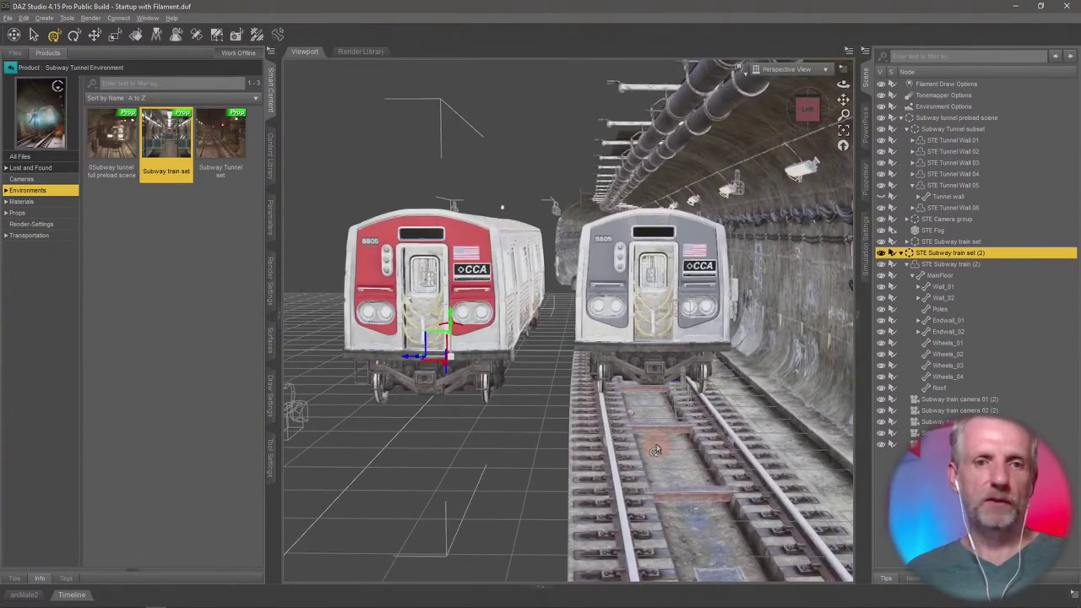
# - Load the STE Subway train from the product's Transportation category beside the other two trains and select the new train
pyautogui.click(60, 212)
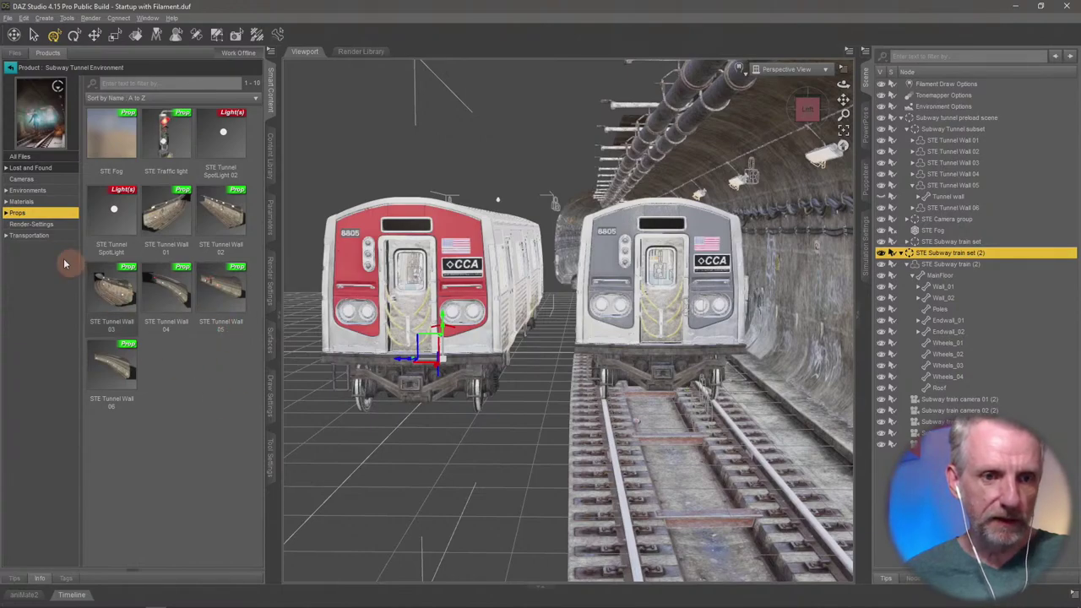
pyautogui.click(46, 235)
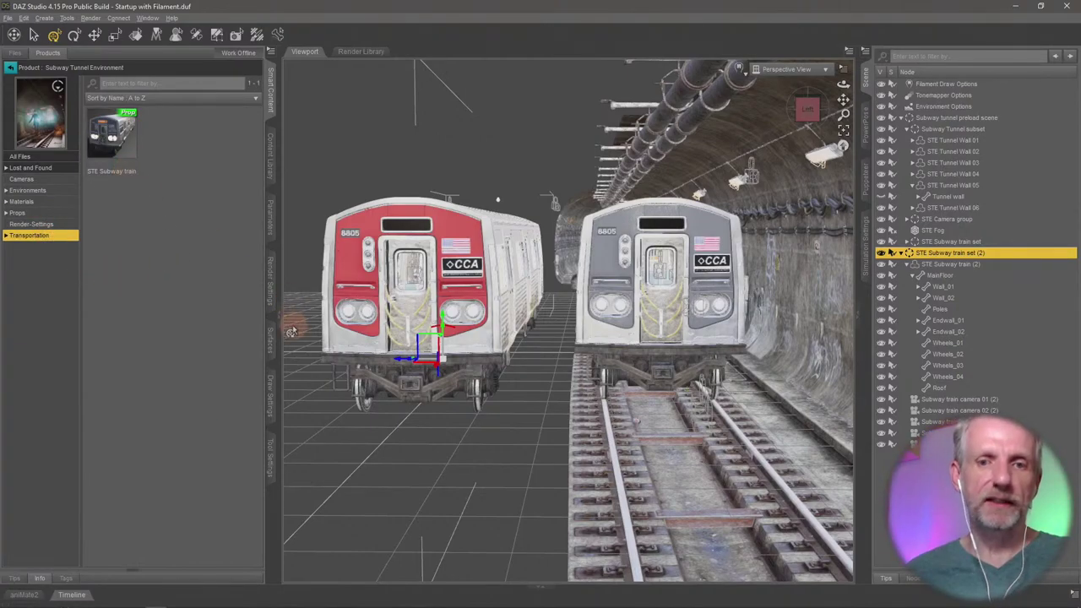
pyautogui.moveTo(536, 407)
pyautogui.mouseDown()
pyautogui.moveTo(595, 409)
pyautogui.moveTo(536, 406)
pyautogui.mouseUp()
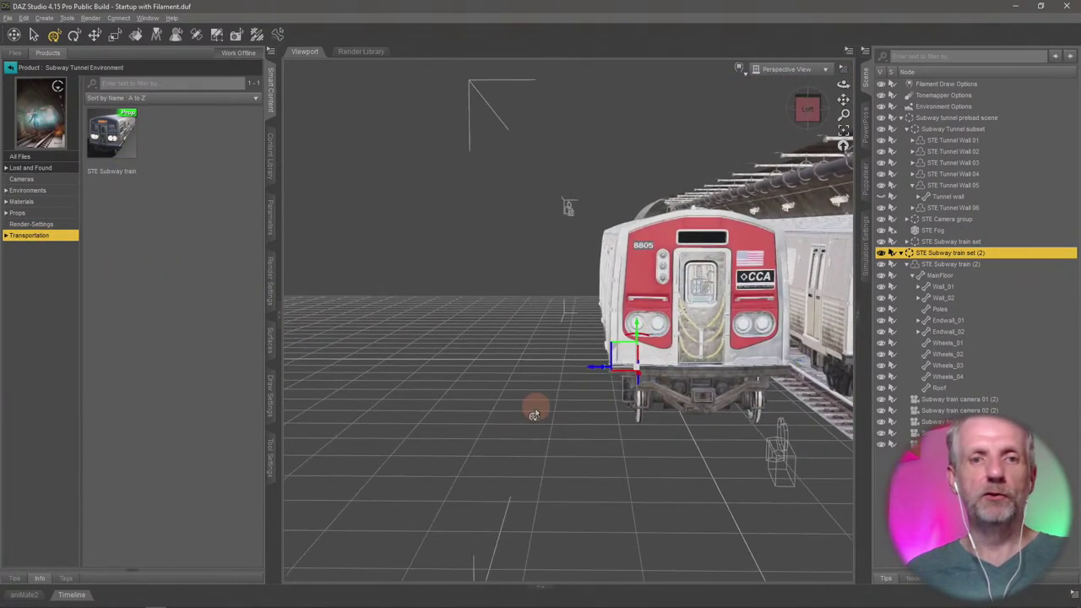
pyautogui.moveTo(111, 133); pyautogui.dragTo(525, 378)
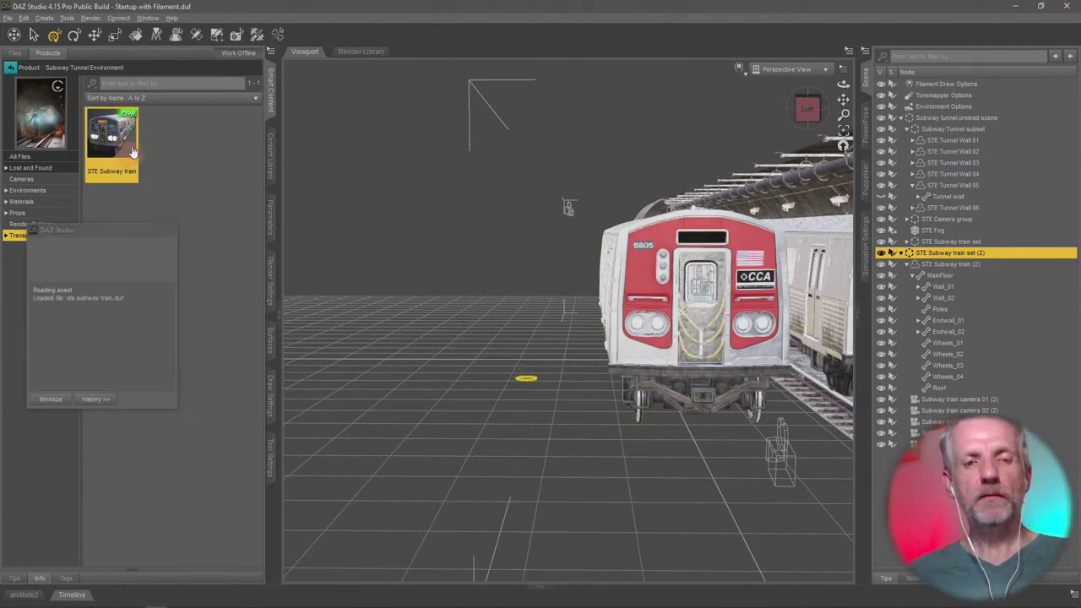
pyautogui.scroll(-5, 600, 367)
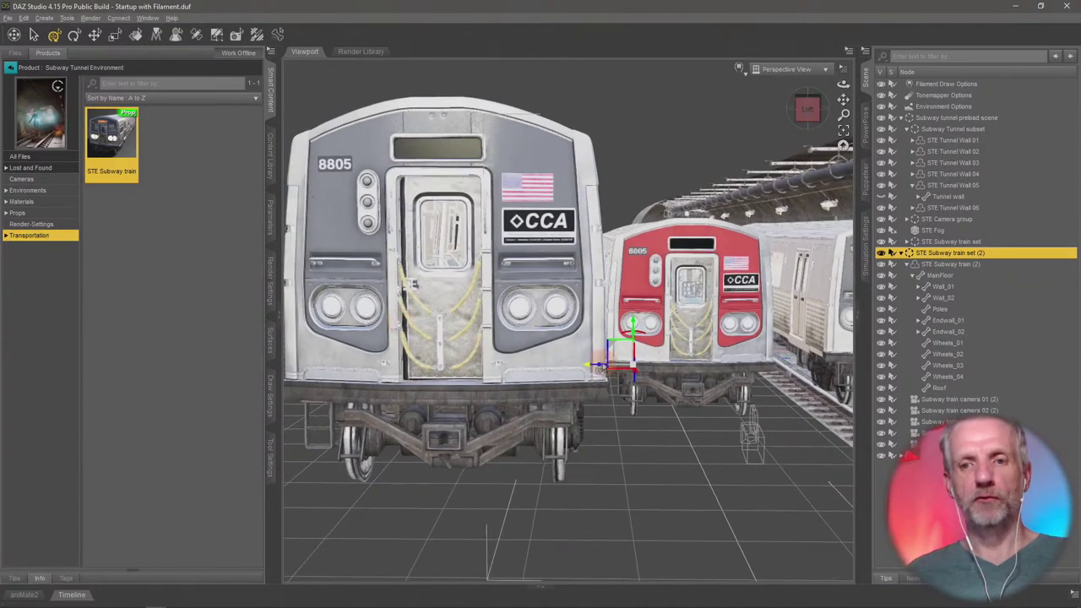
pyautogui.scroll(3, 599, 369)
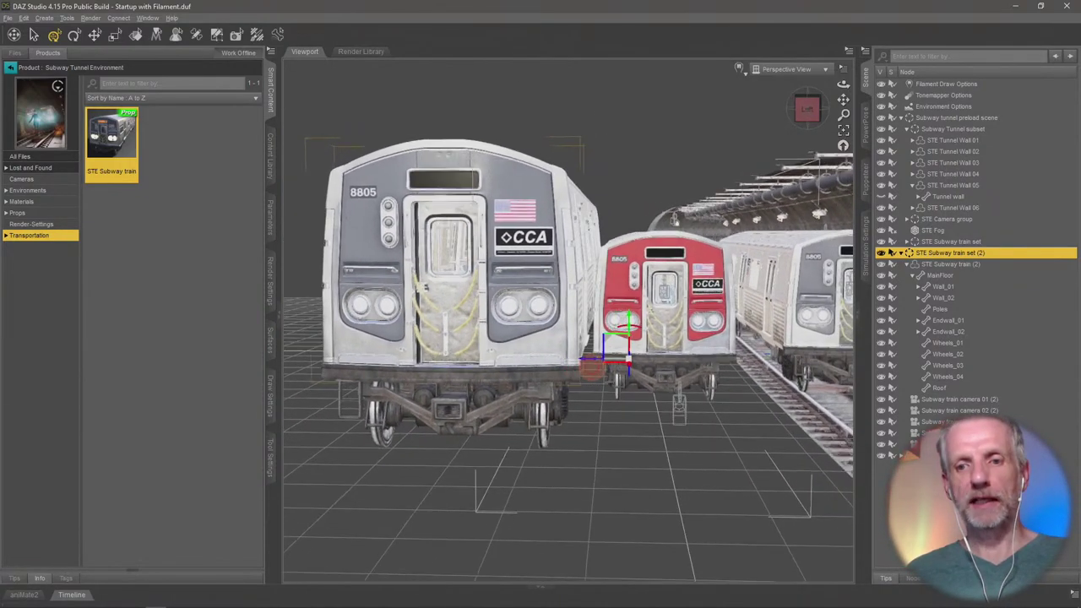
pyautogui.rightClick(460, 302)
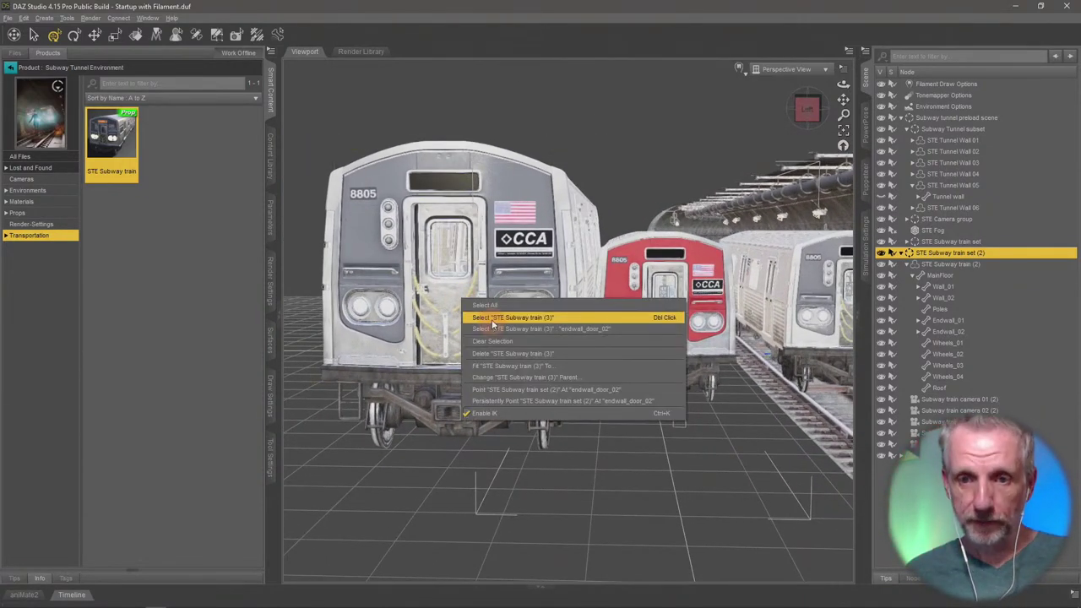
pyautogui.click(499, 318)
pyautogui.keyDown('alt'); pyautogui.moveTo(487, 366); pyautogui.dragTo(466, 357); pyautogui.keyUp('alt')
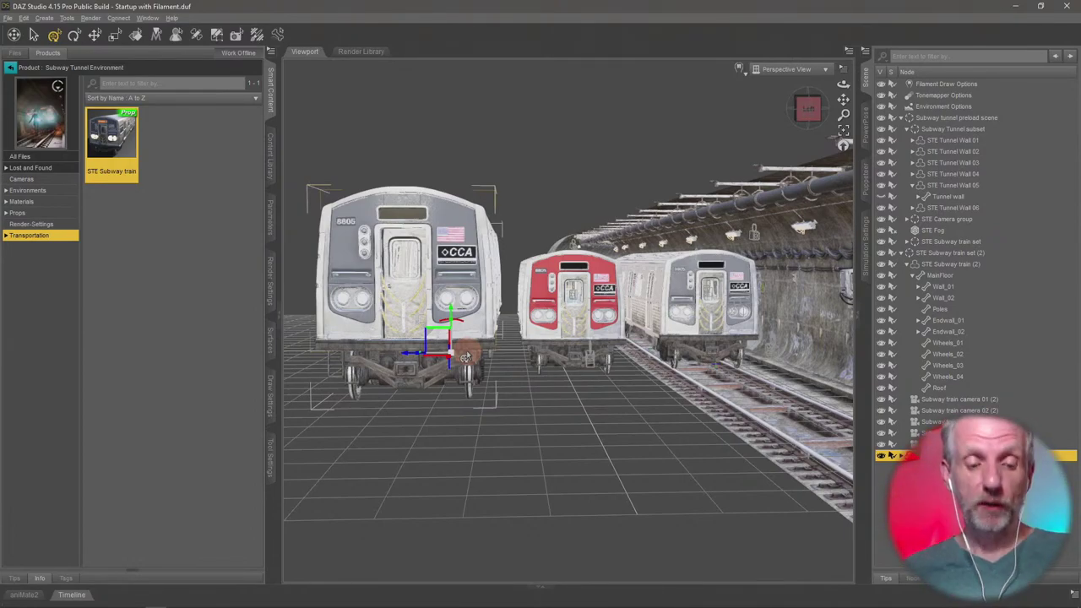
# - Switch to the Subway v4.duf scene in the DAZ Studio 4.15 Pro window, minimizing the windows in front of it
pyautogui.hotkey('alt', 'Tab')
pyautogui.hotkey('alt', 'Tab')
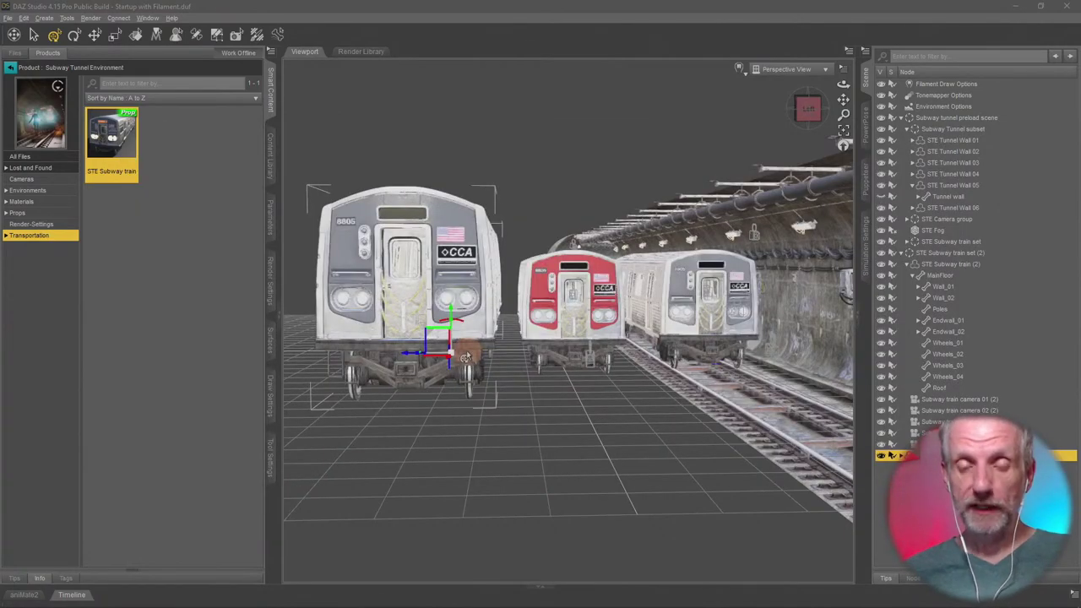
pyautogui.hotkey('alt', 'Tab')
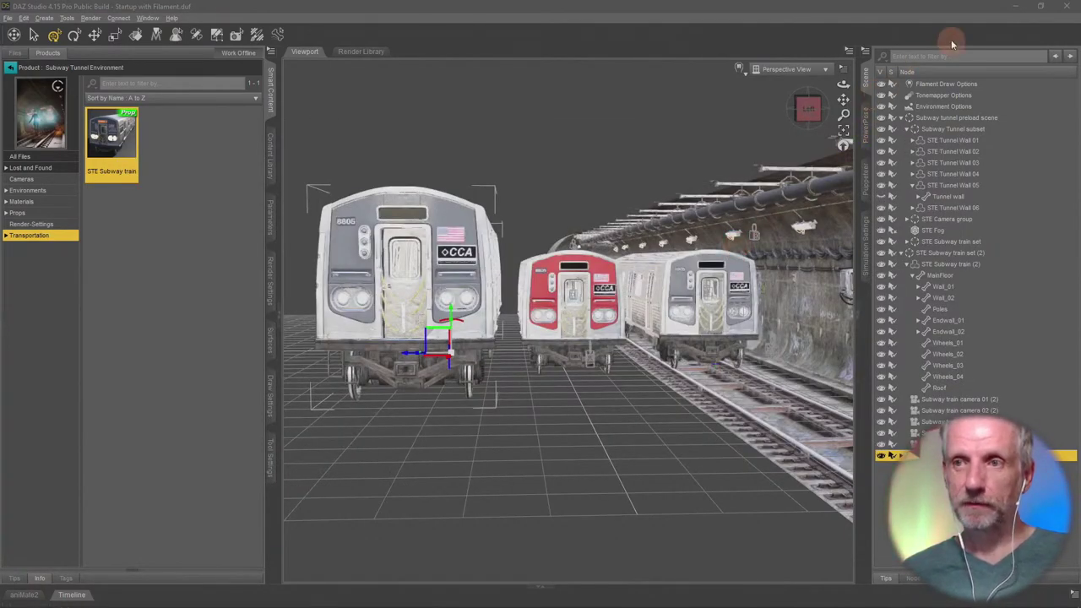
pyautogui.click(1014, 6)
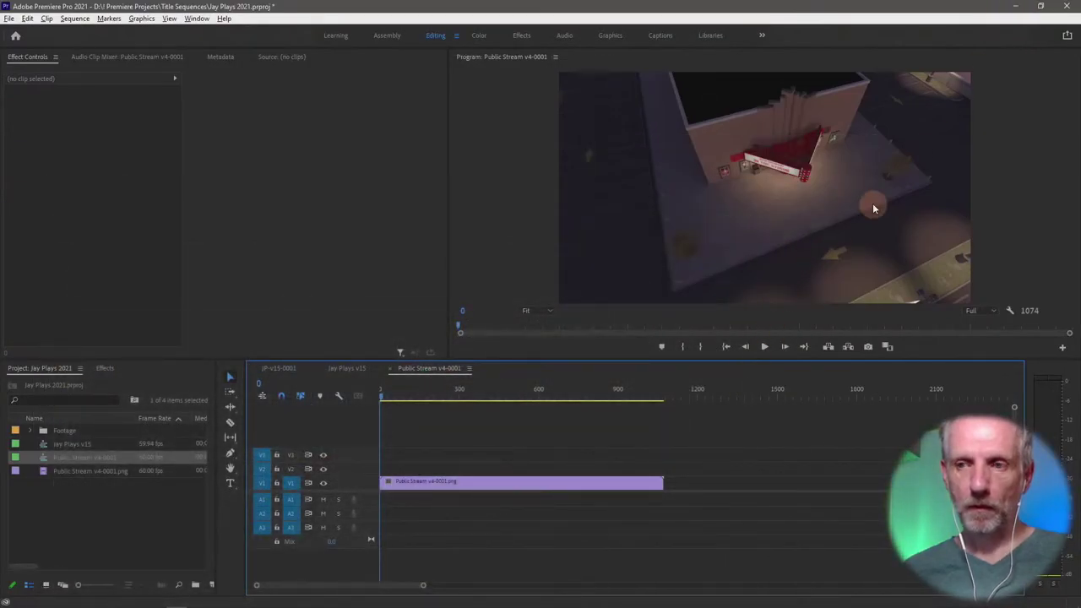
pyautogui.click(1014, 6)
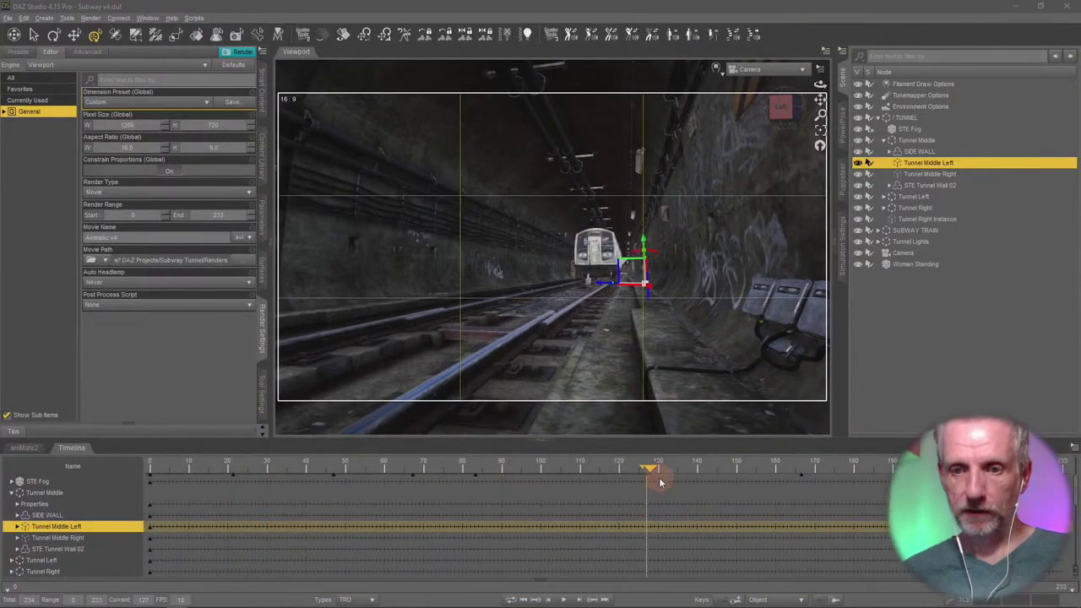
pyautogui.click(714, 504)
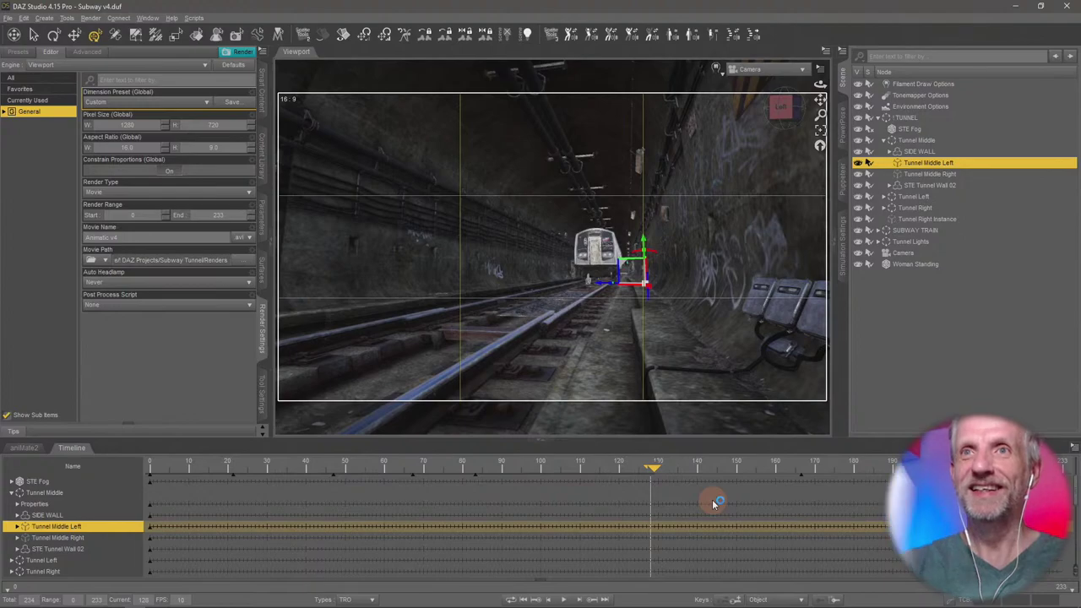
pyautogui.click(714, 504)
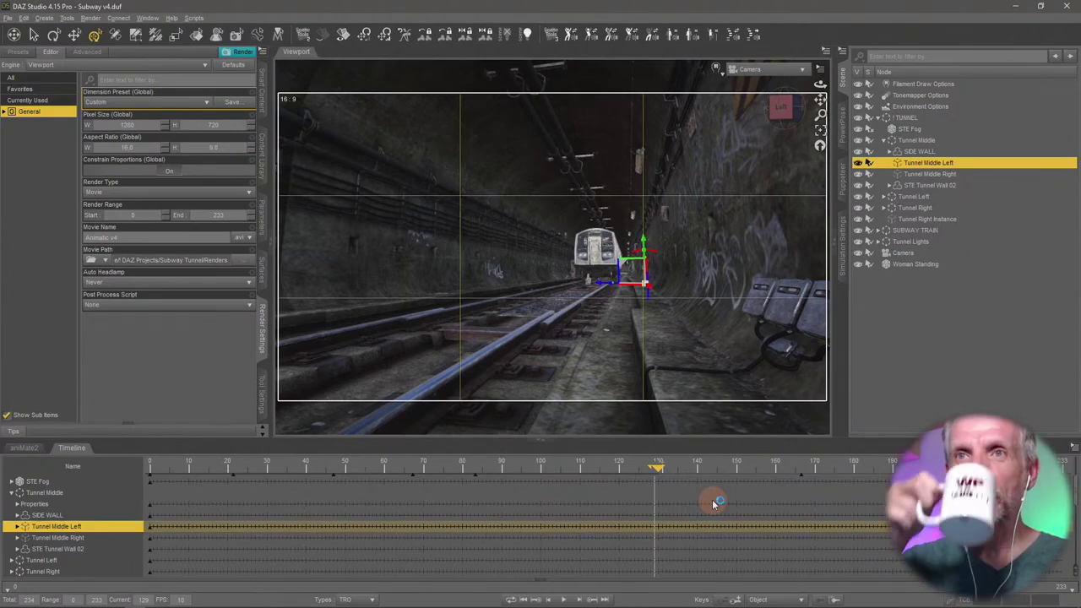
pyautogui.press('Right')
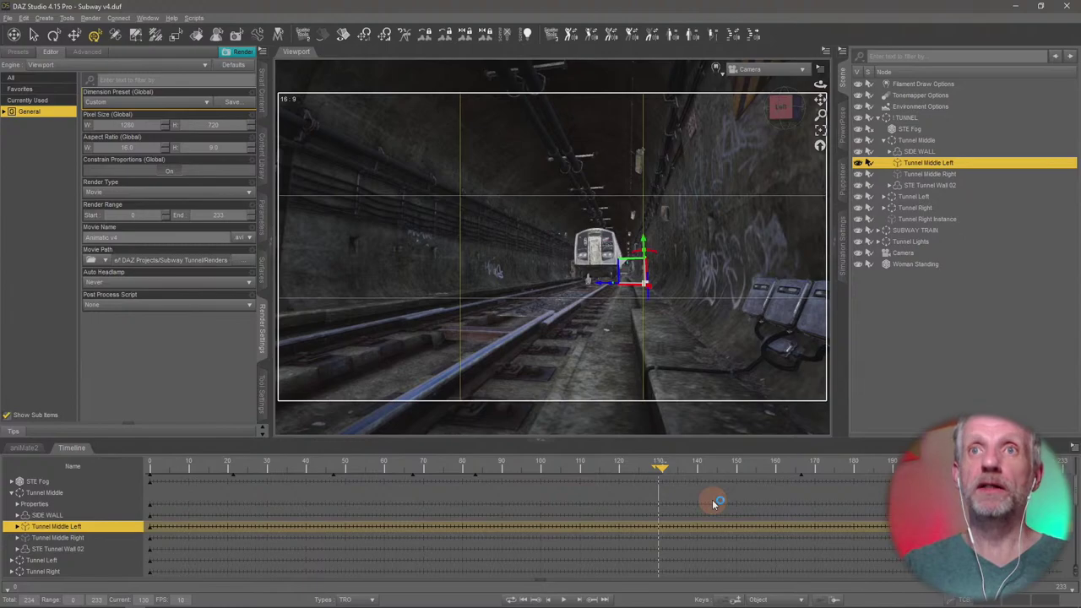
pyautogui.press('Right')
pyautogui.press('Right')
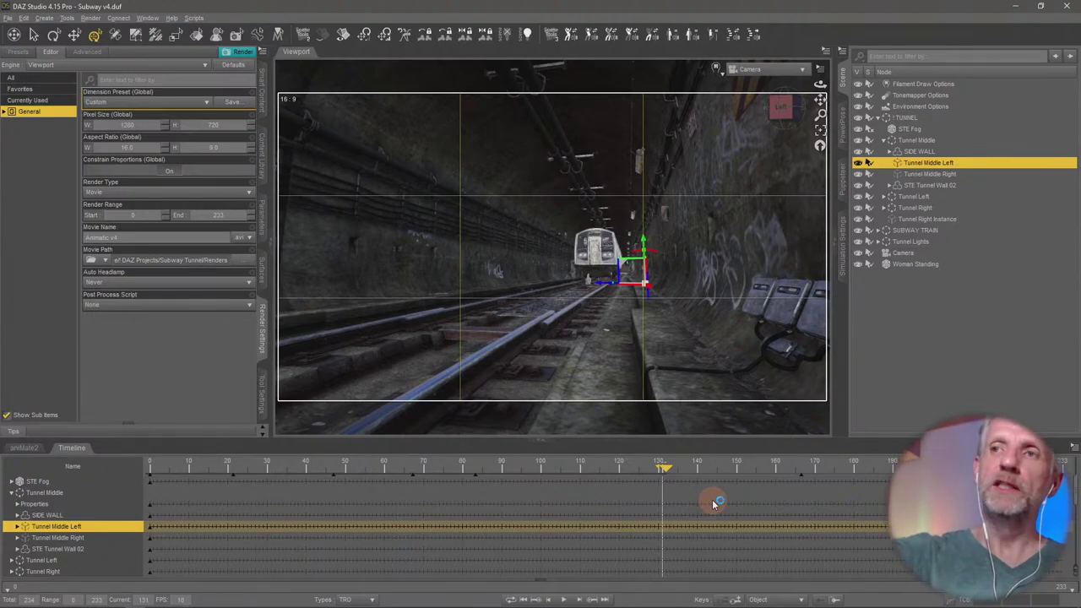
pyautogui.press('Right')
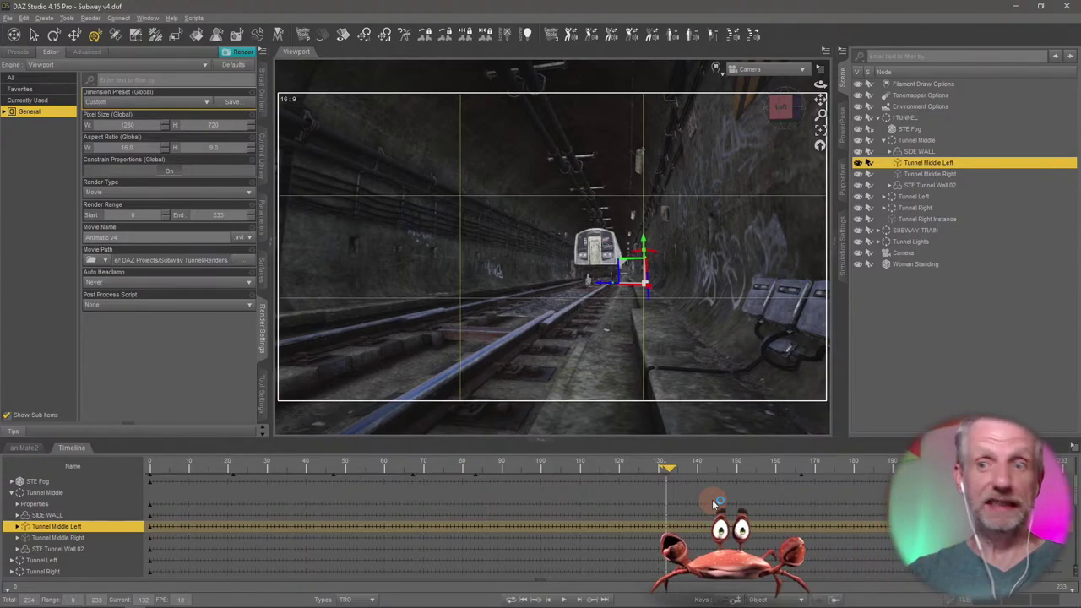
pyautogui.press('Right')
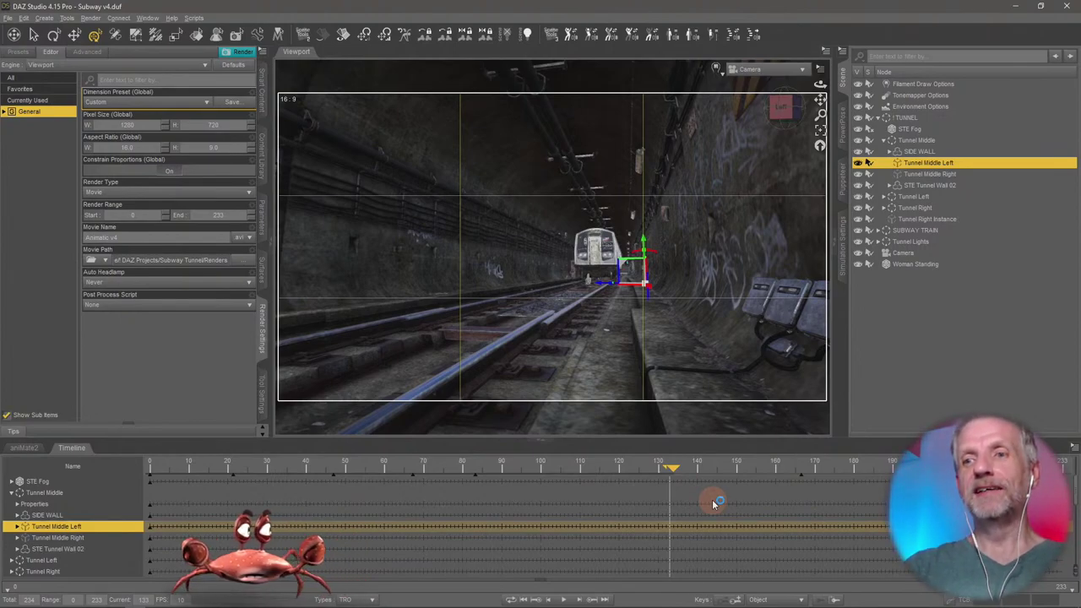
pyautogui.press('Right')
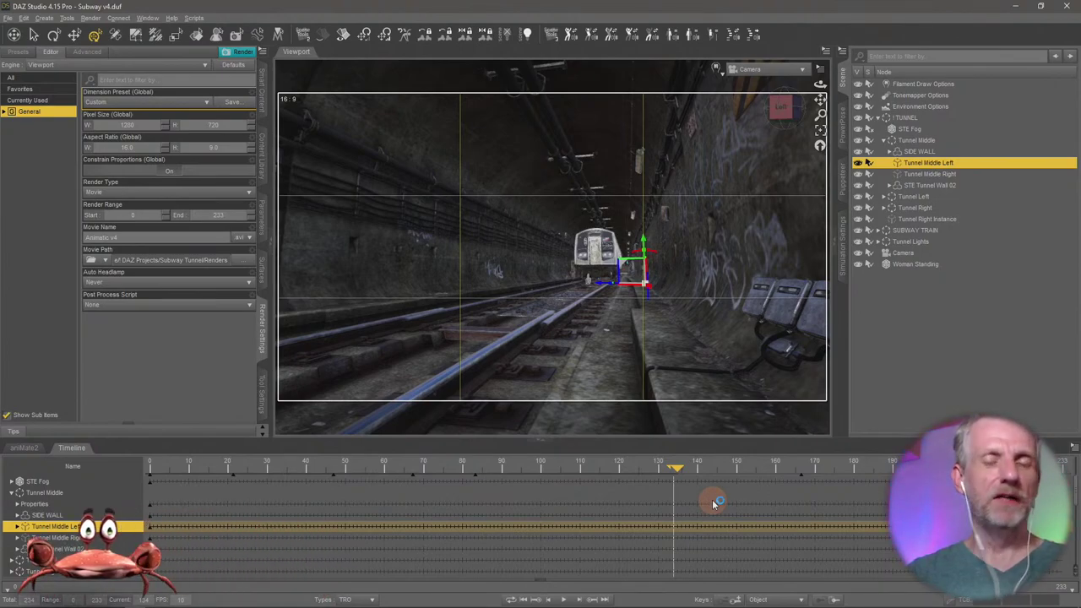
pyautogui.press('Right')
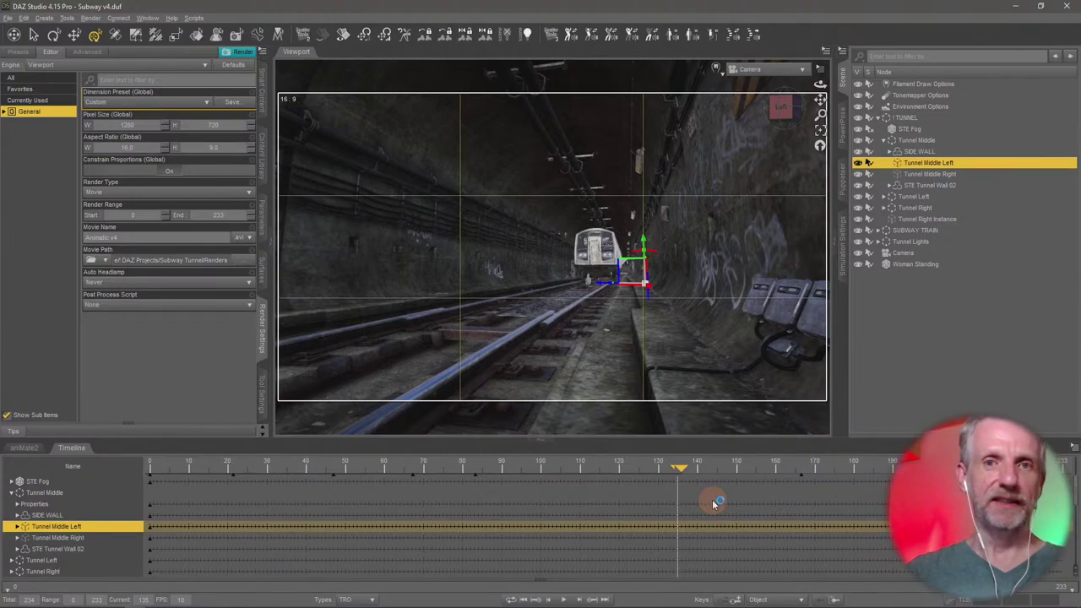
pyautogui.press('Right')
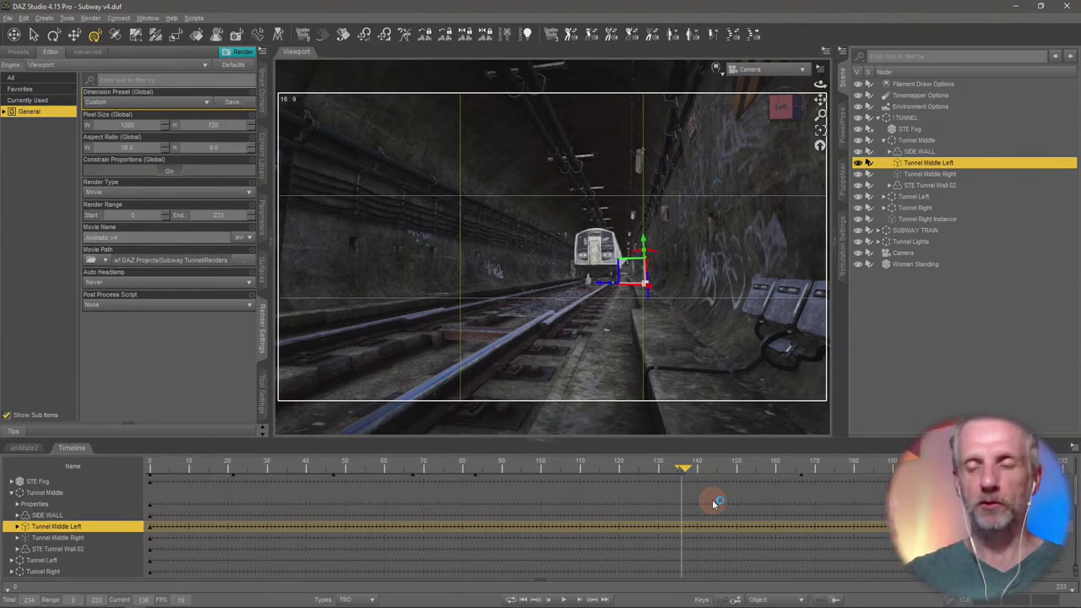
pyautogui.press('Right')
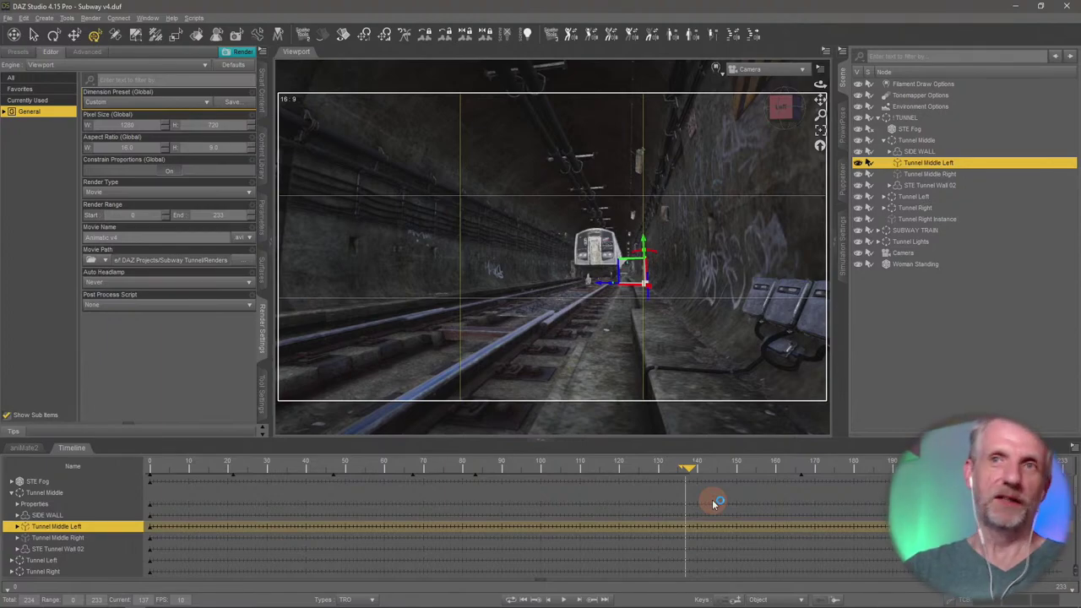
pyautogui.press('Right')
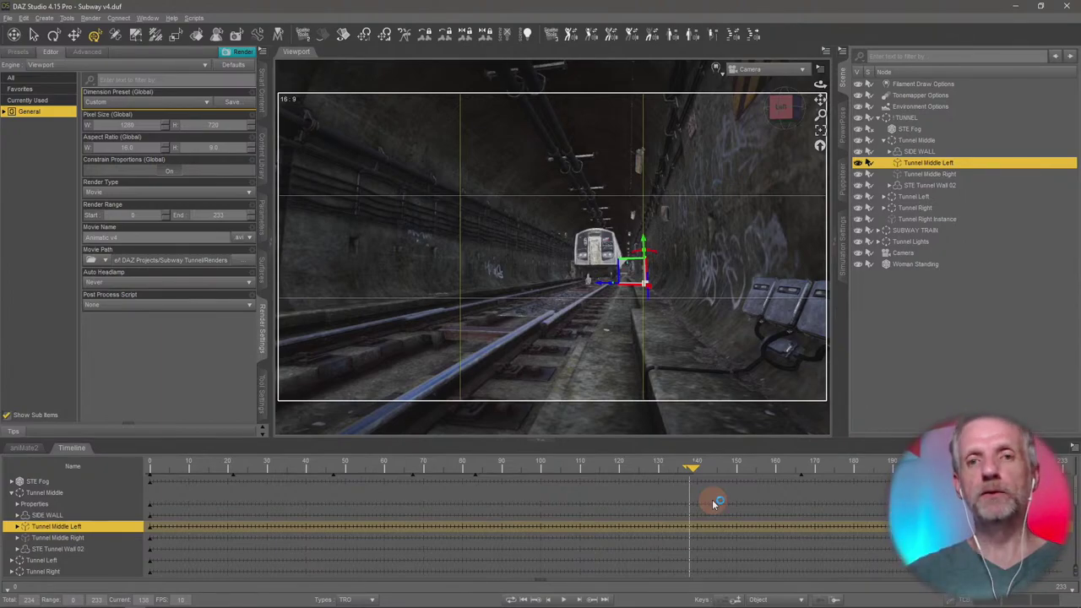
pyautogui.press('Right')
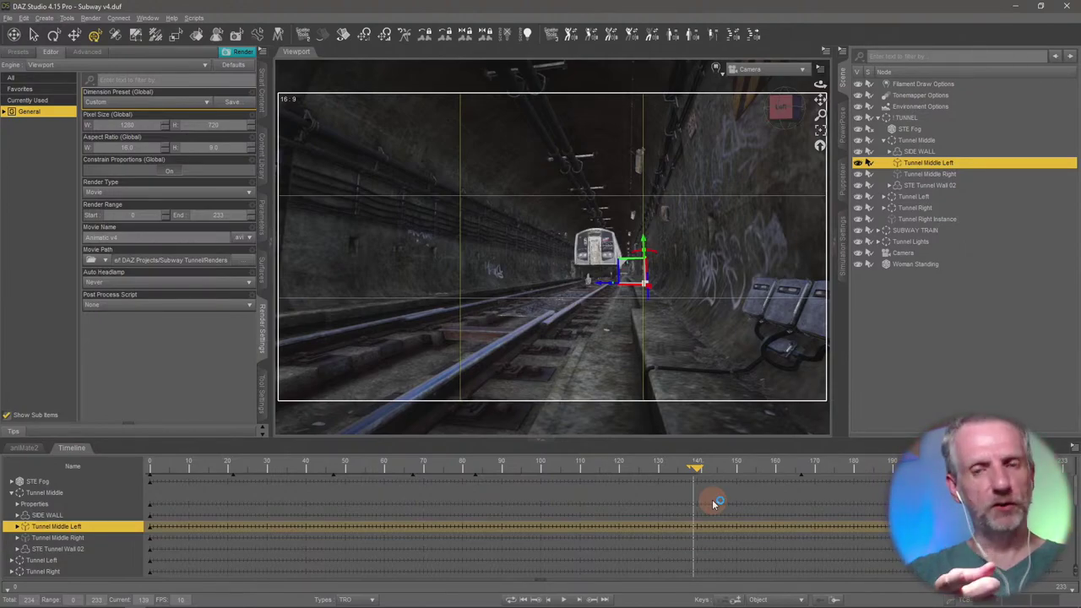
pyautogui.press('Right')
pyautogui.press('Right')
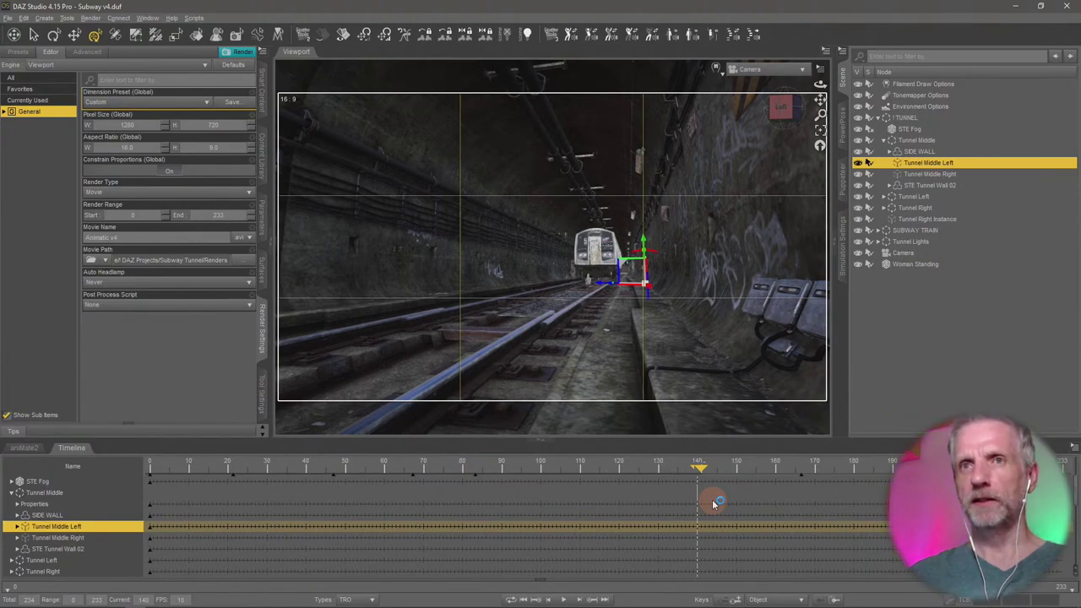
pyautogui.press('Right')
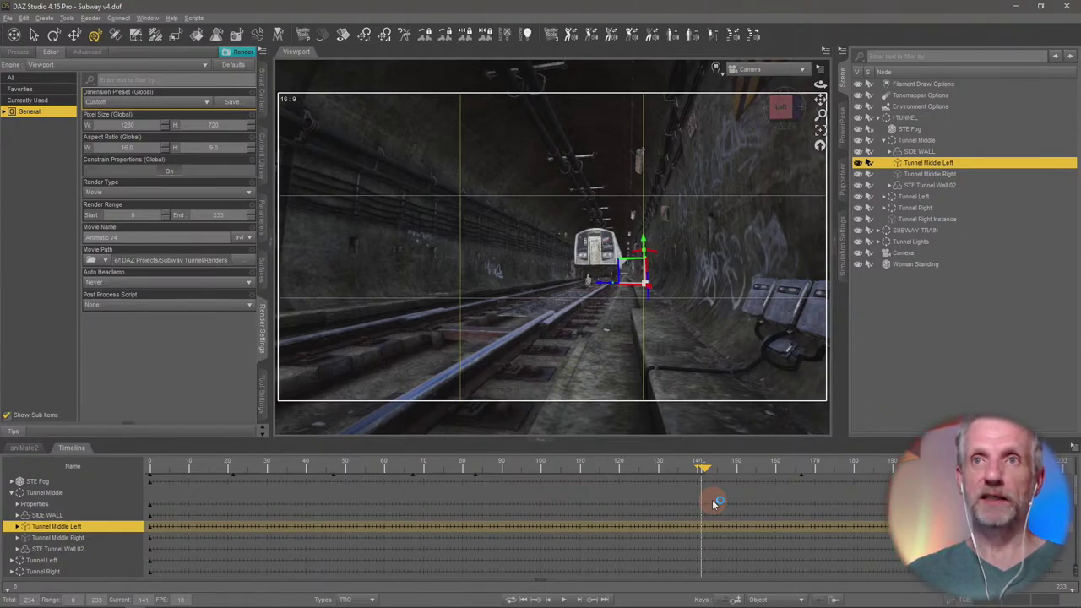
pyautogui.press('Right')
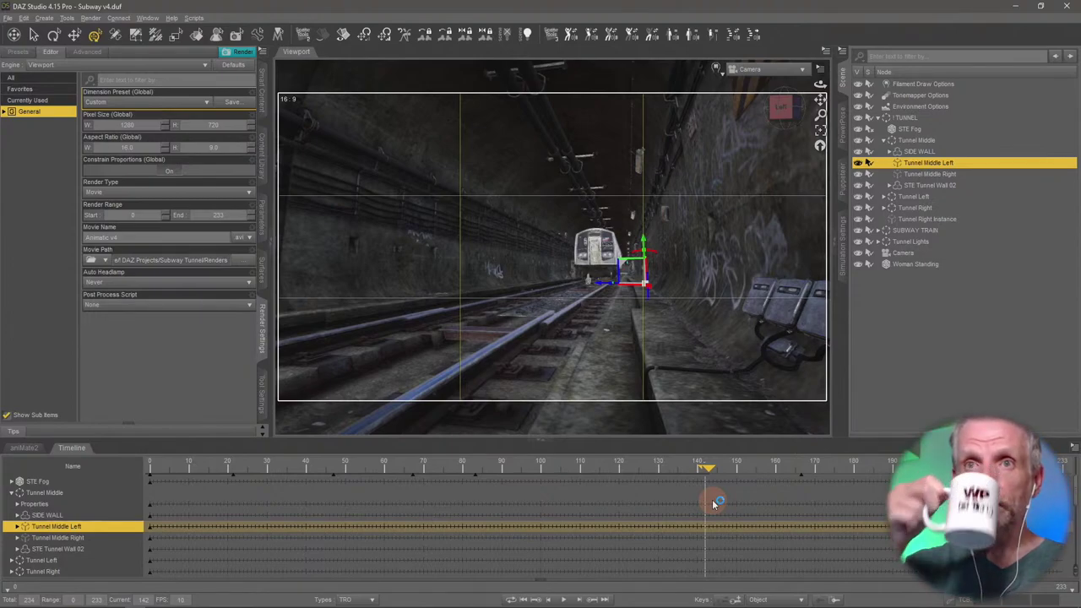
pyautogui.press('Right')
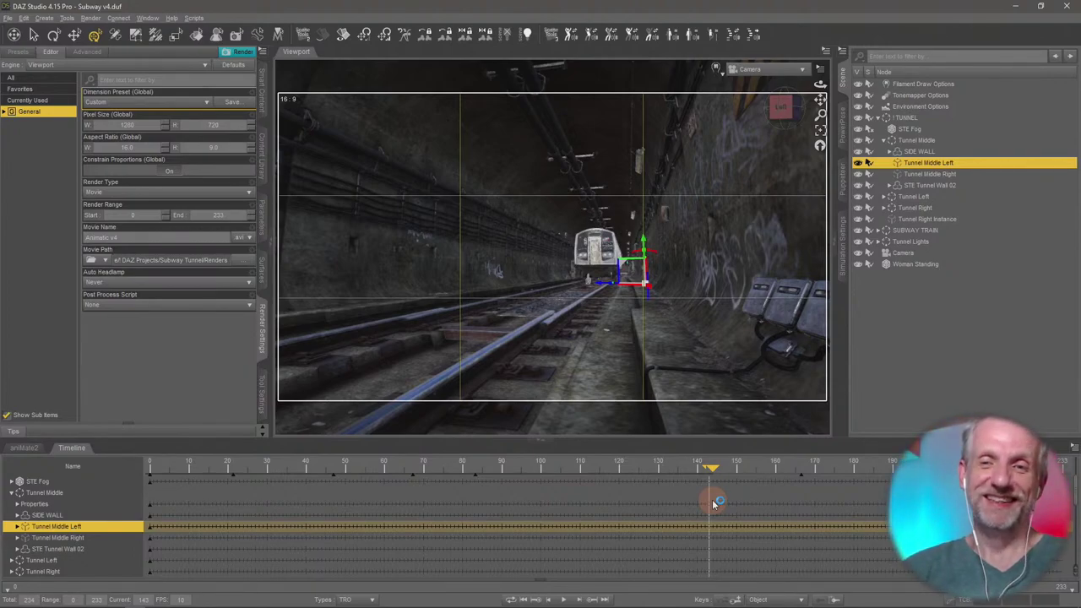
pyautogui.press('Right')
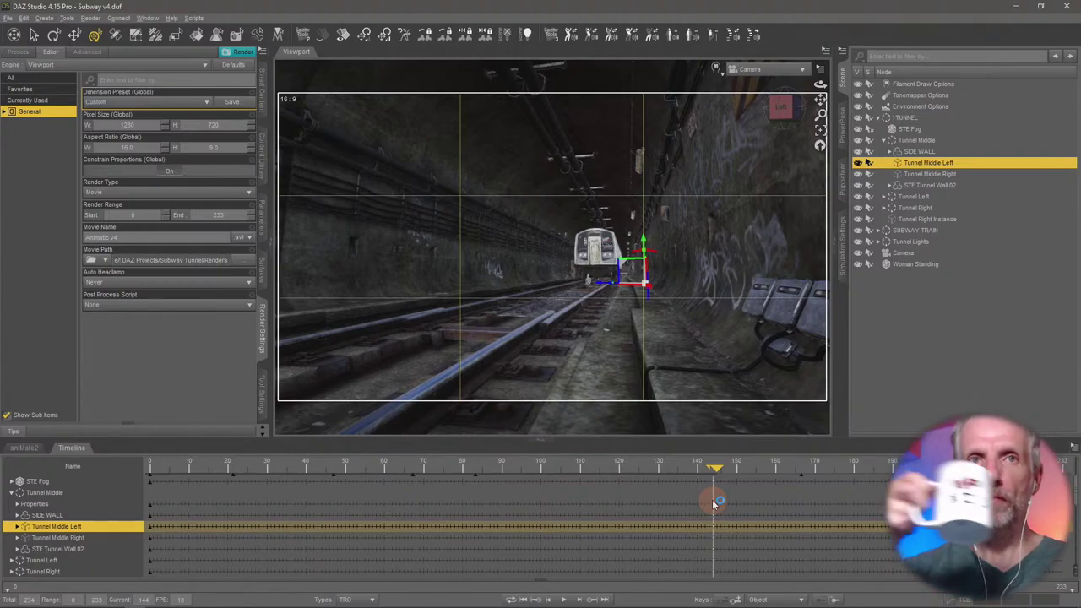
# - Advance the Subway v4 animation frame by frame to frame 164 and watch it through the Camera view
pyautogui.press('Right')
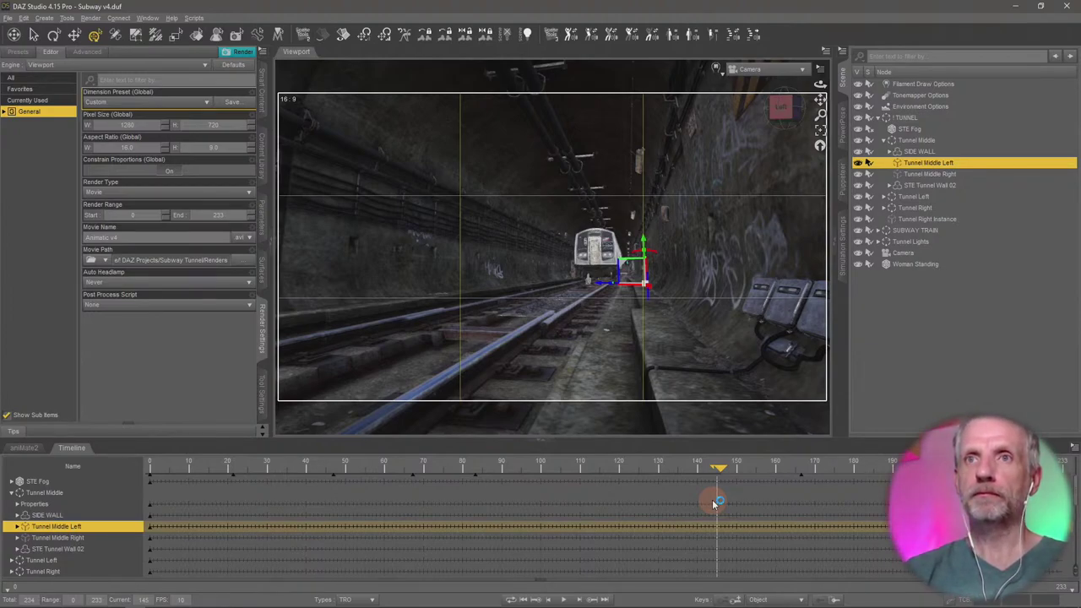
pyautogui.press('Right')
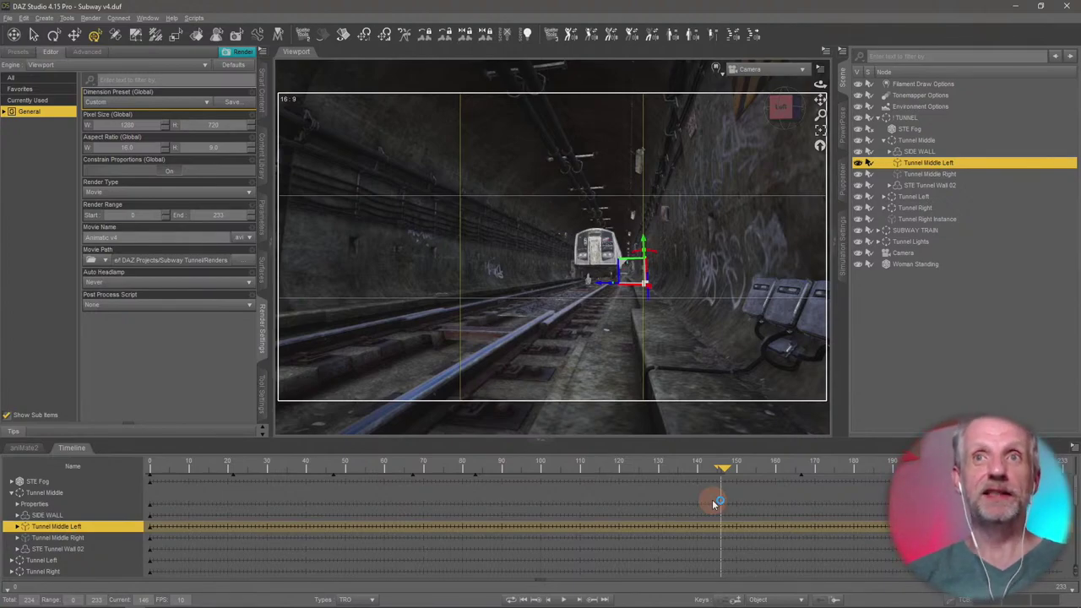
pyautogui.press('Right')
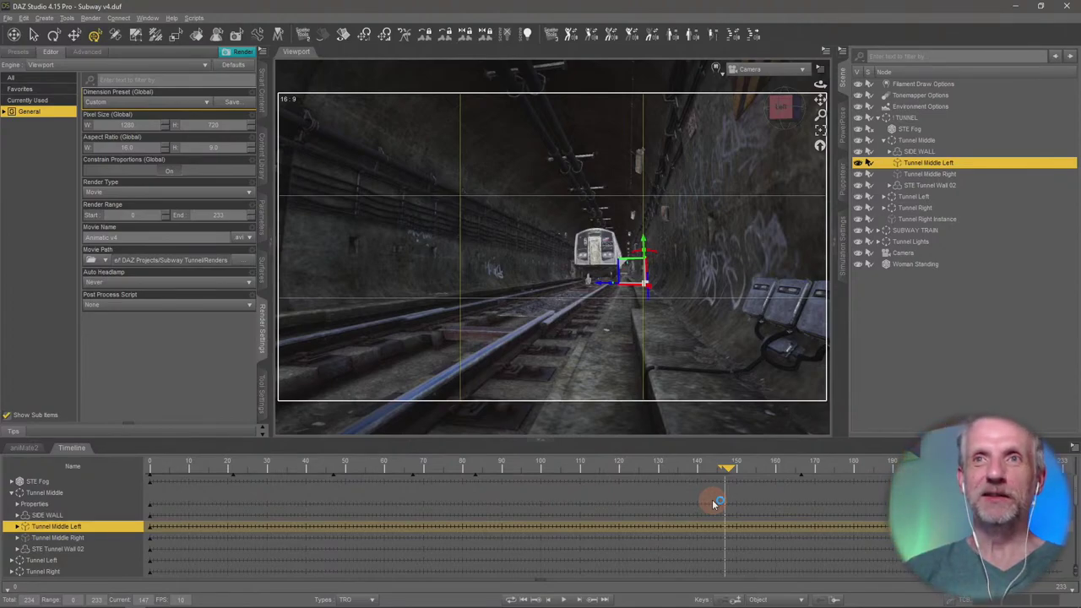
pyautogui.press('Right')
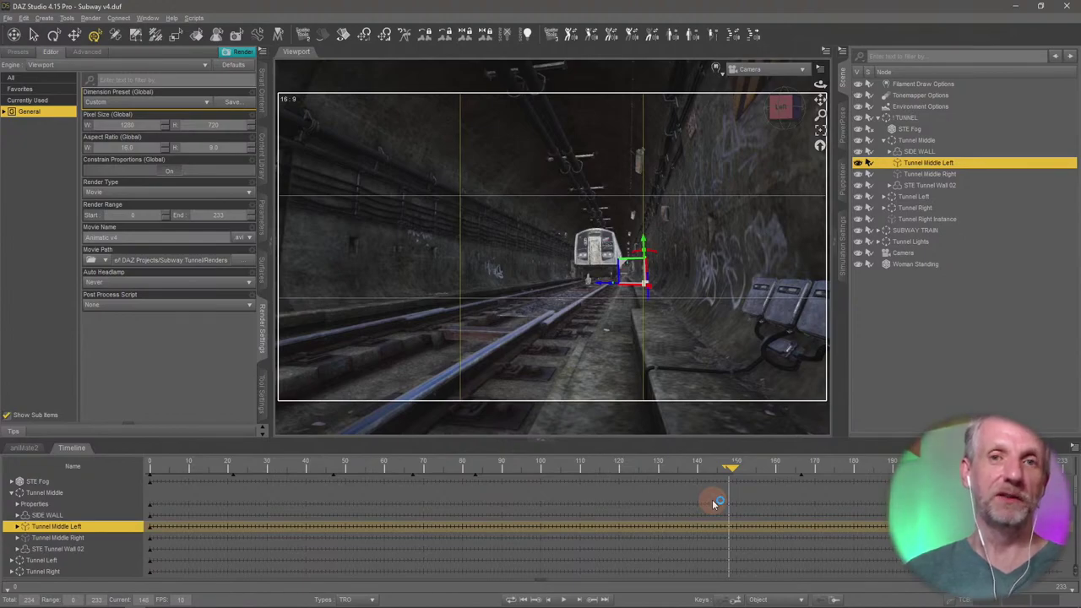
pyautogui.press('Right')
pyautogui.press('Right')
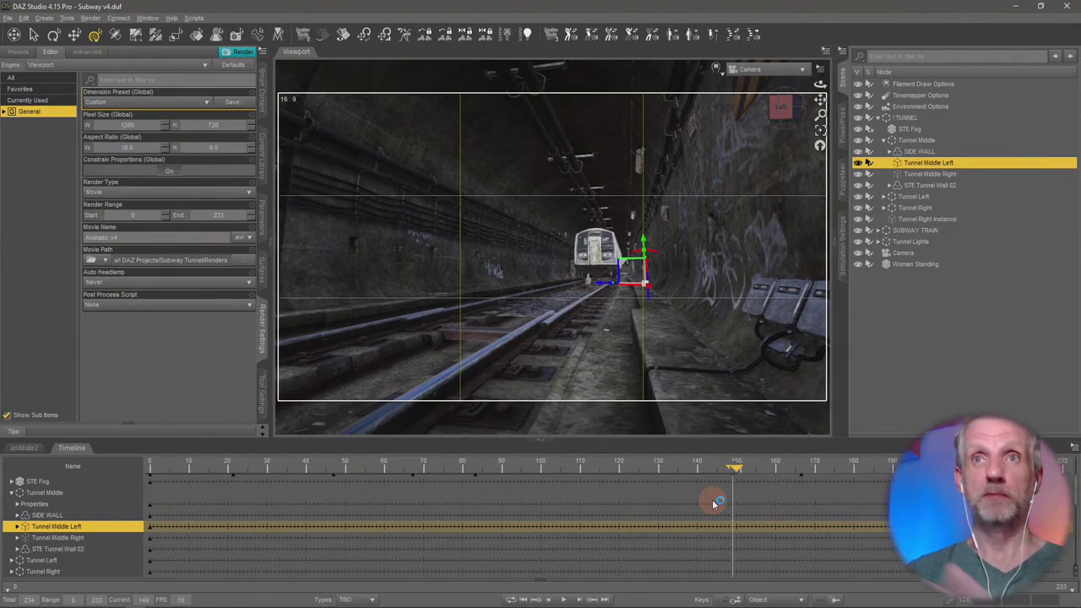
pyautogui.press('Right')
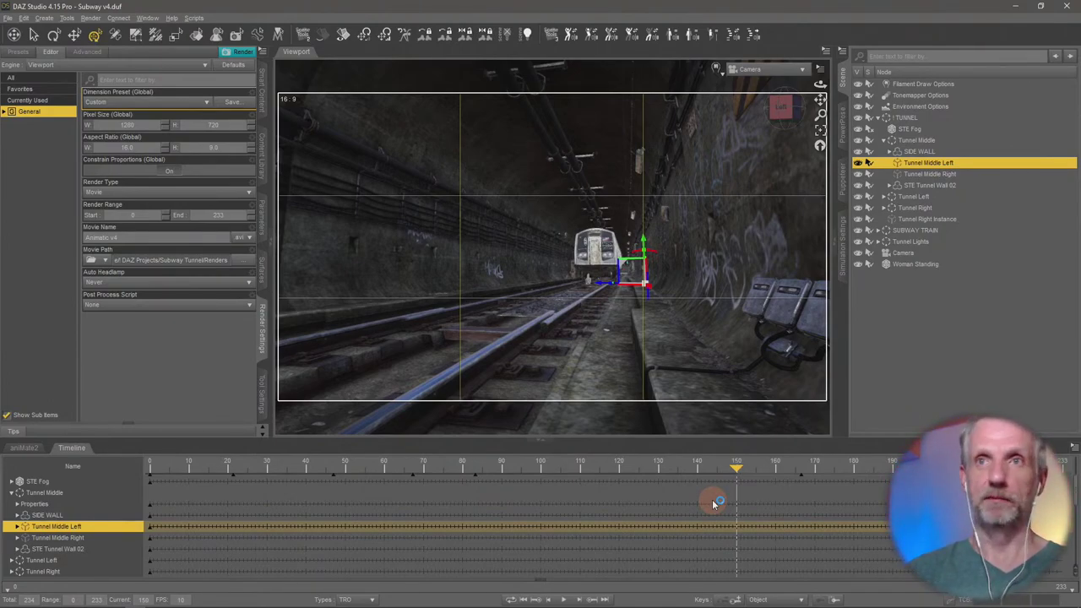
pyautogui.press('Right')
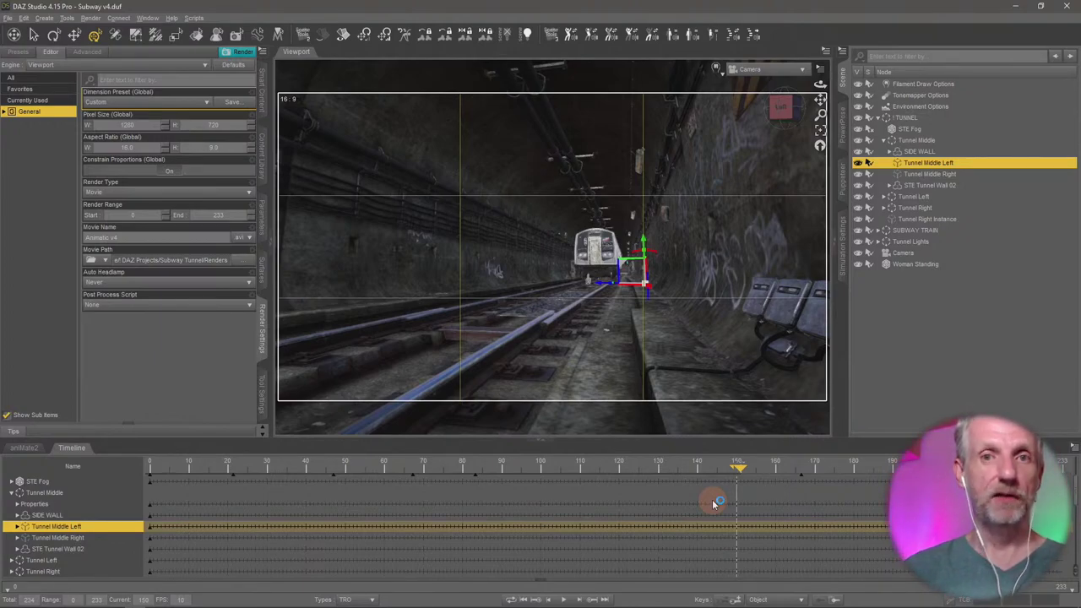
pyautogui.press('Right')
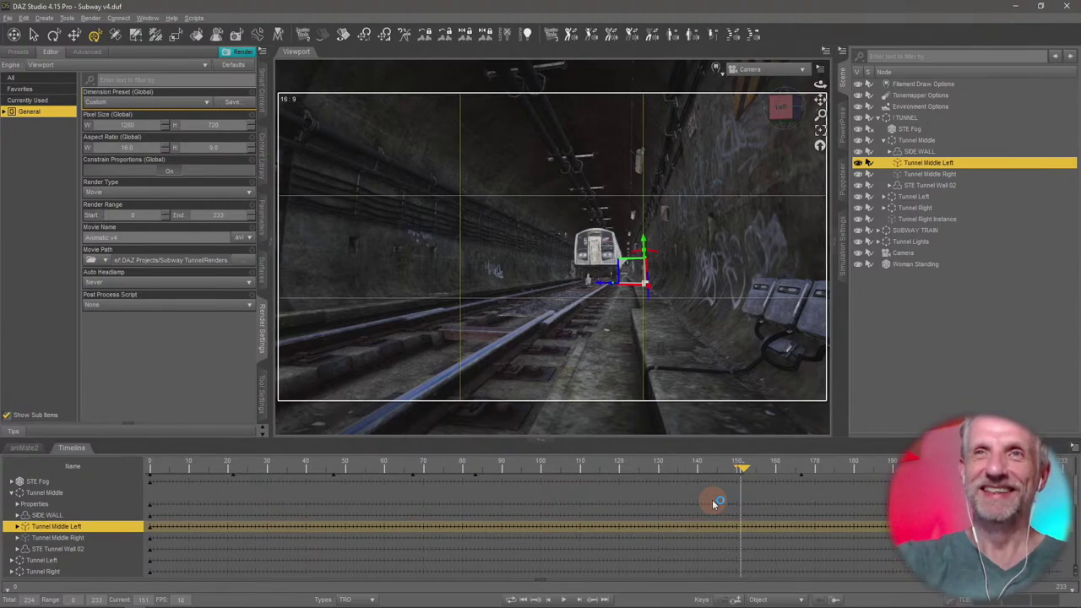
pyautogui.press('Right')
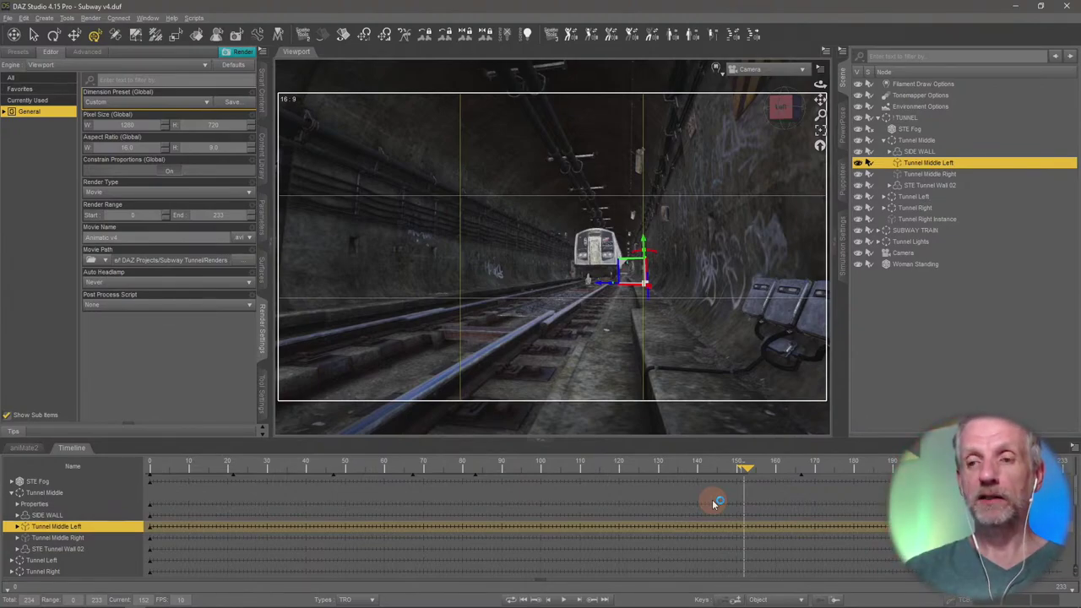
pyautogui.press('Right')
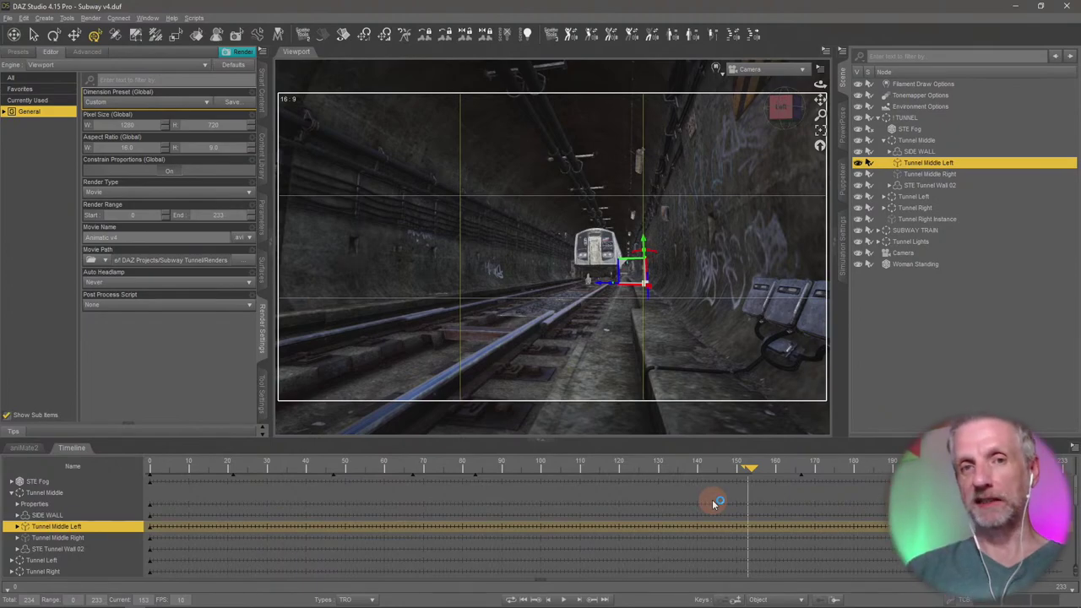
pyautogui.press('Right')
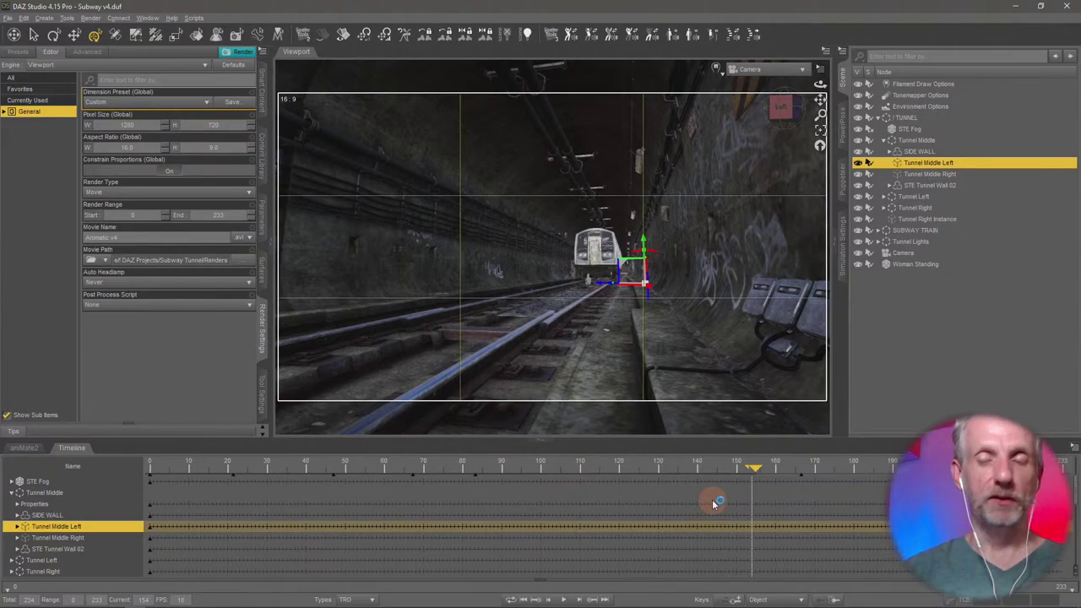
pyautogui.press('Right')
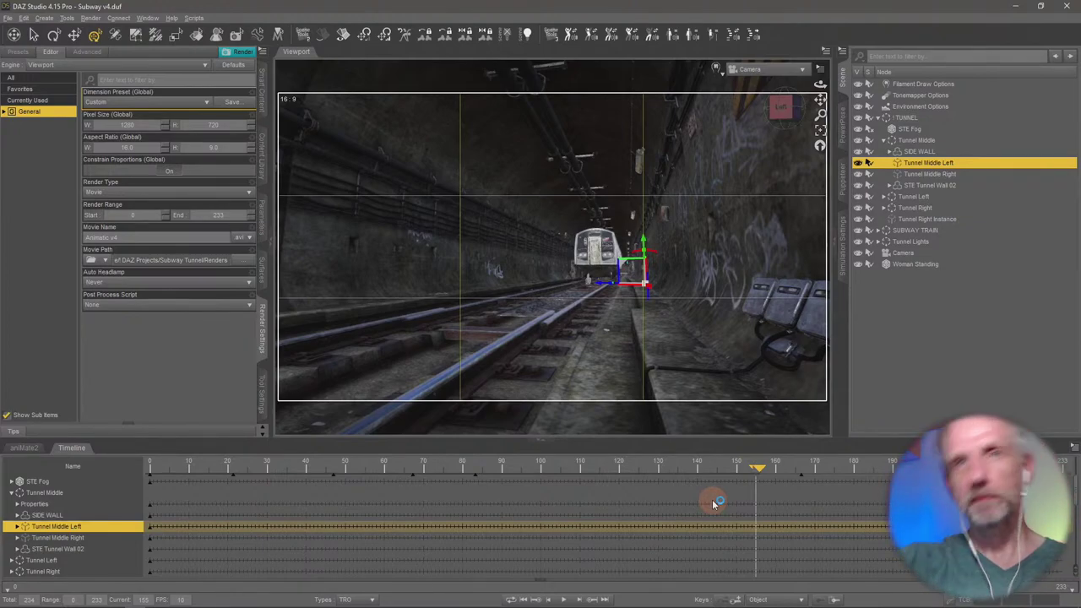
pyautogui.press('Right')
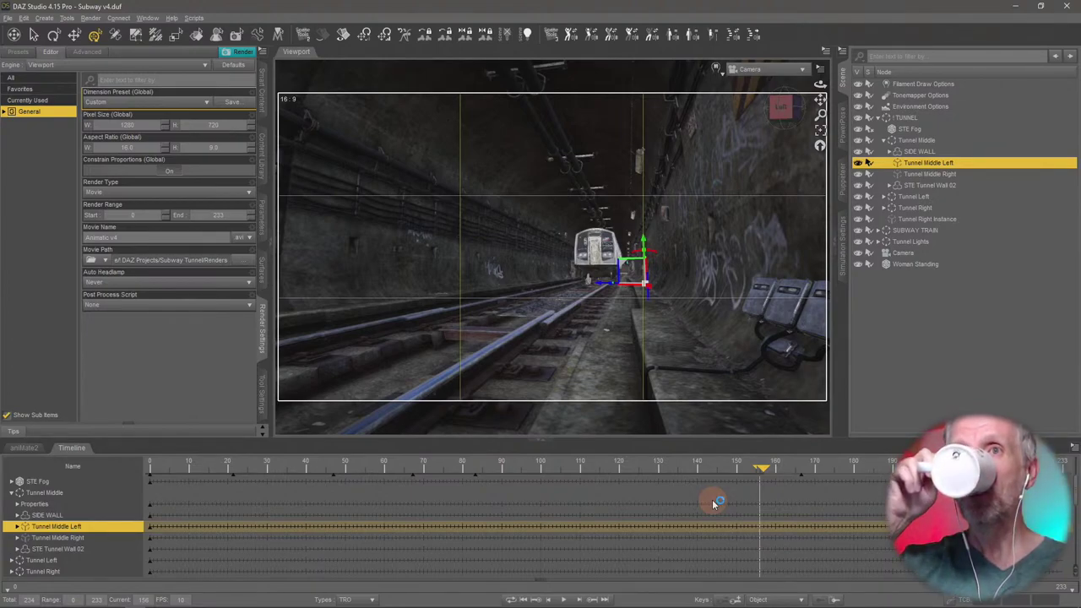
pyautogui.press('Right')
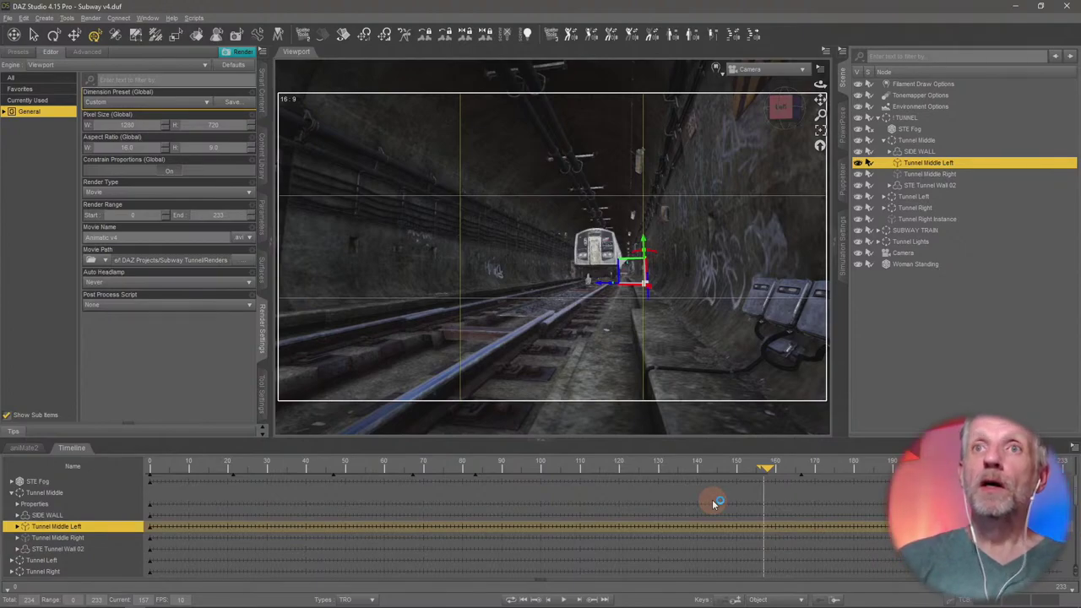
pyautogui.press('Right')
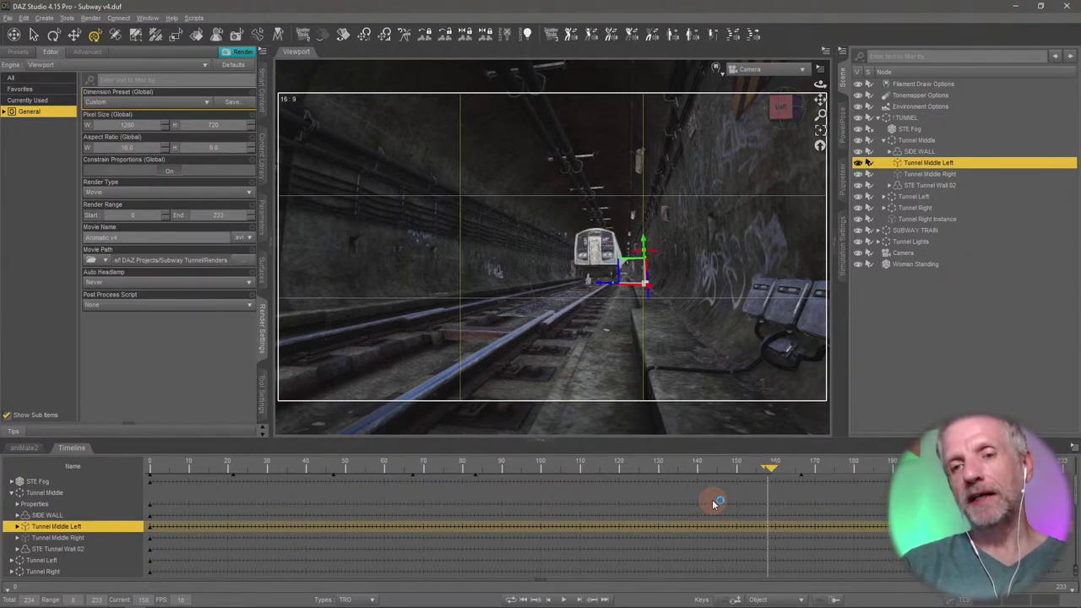
pyautogui.press('Right')
pyautogui.press('Right')
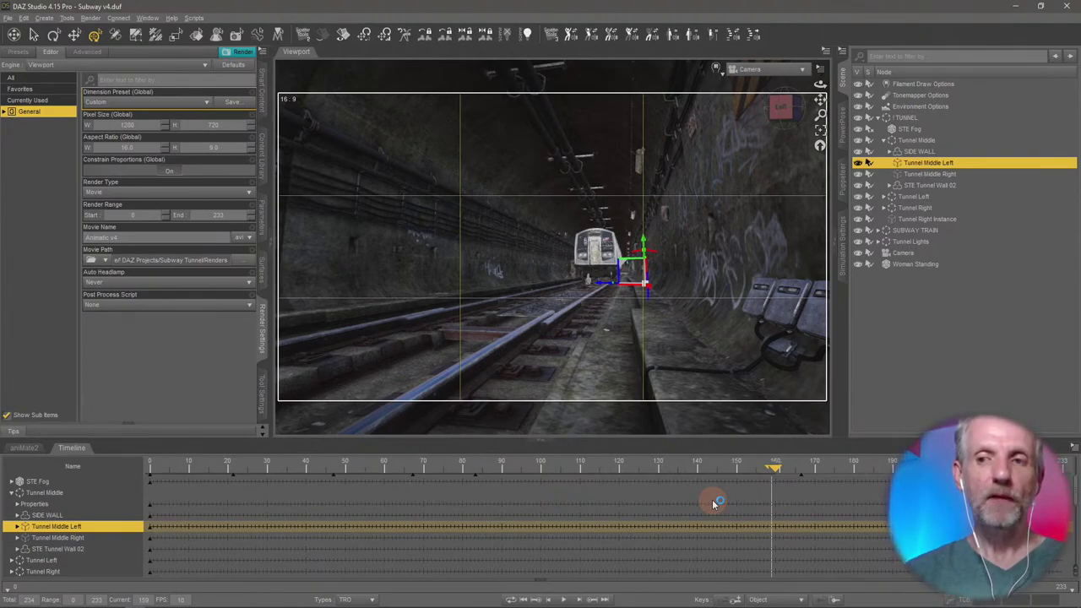
pyautogui.press('Right')
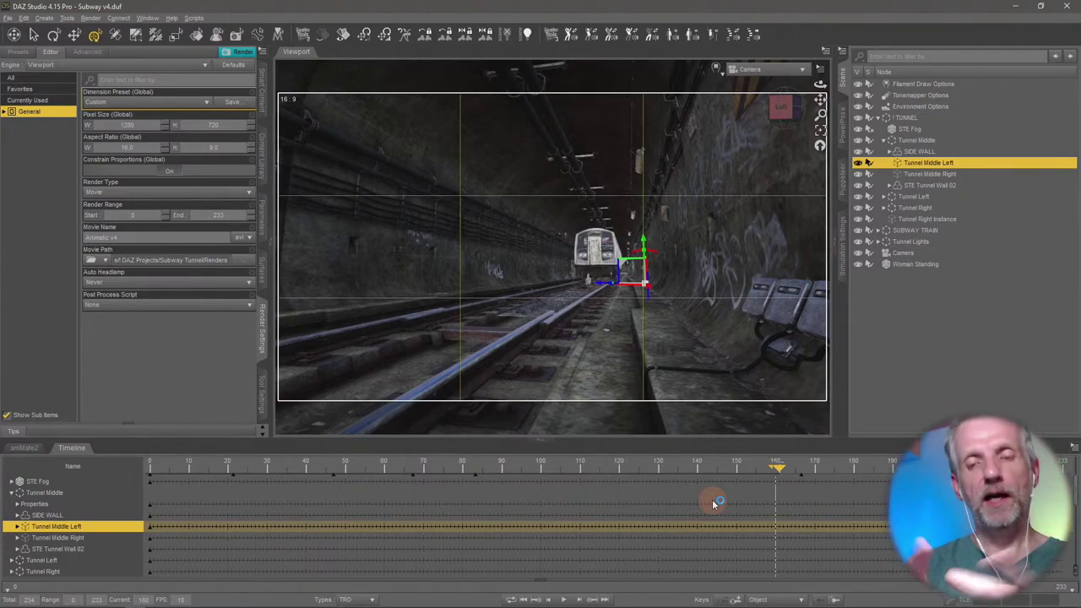
pyautogui.press('Right')
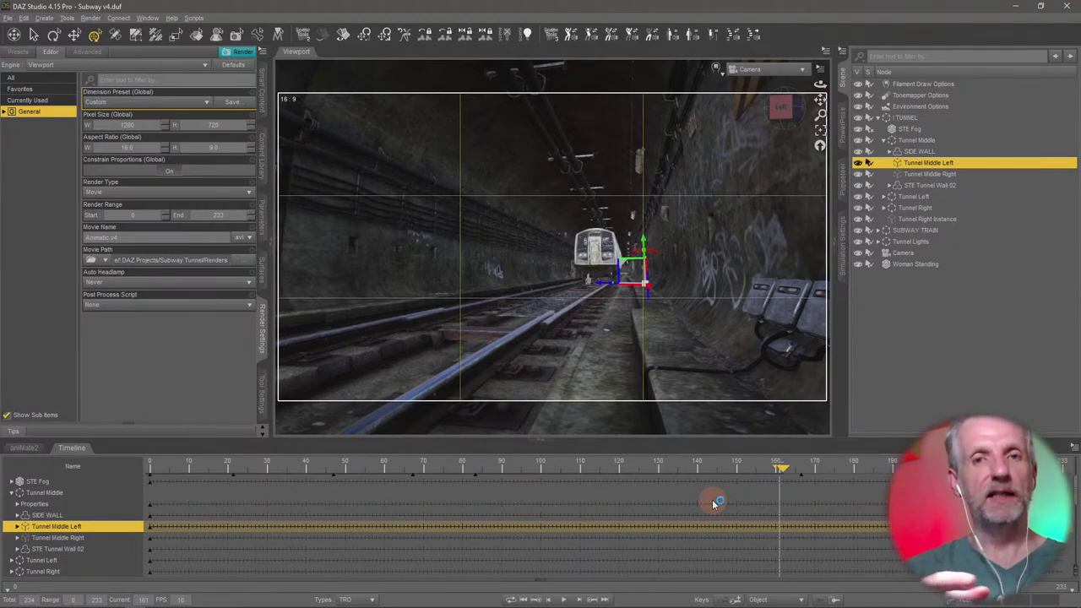
pyautogui.press('Right')
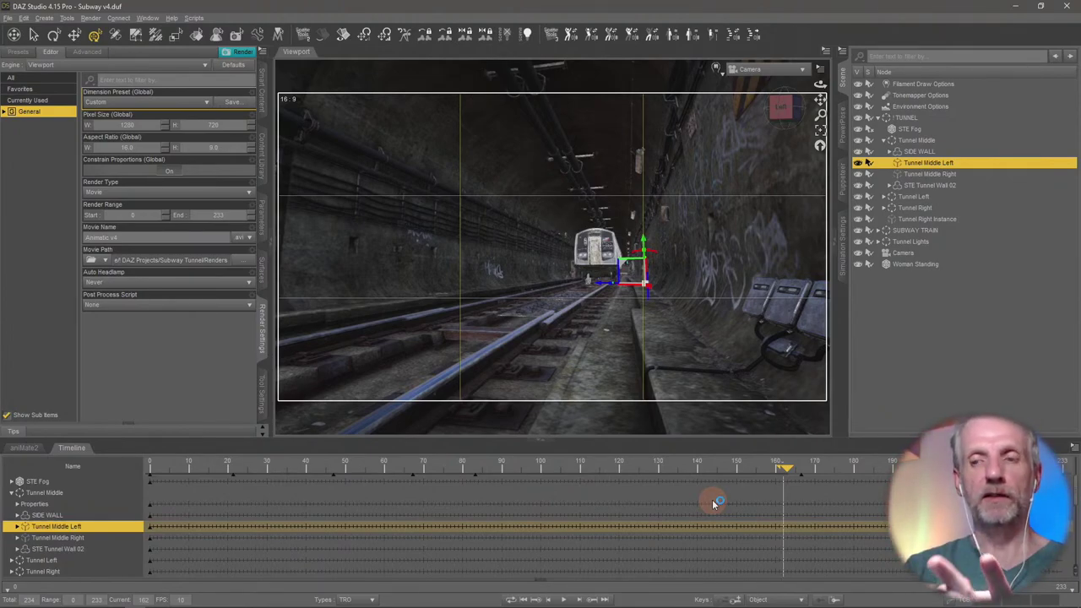
pyautogui.press('Right')
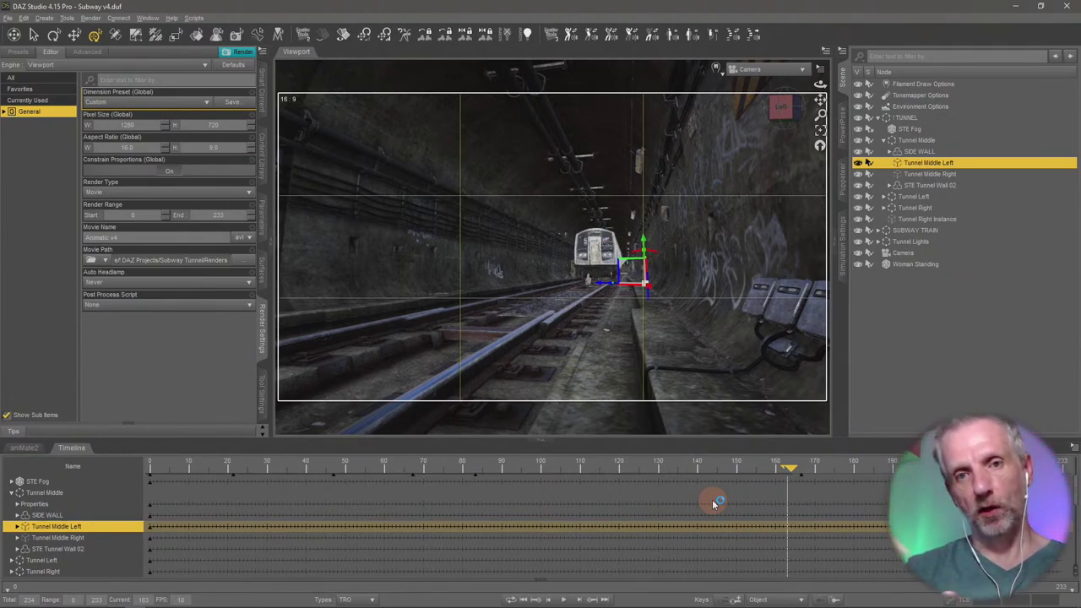
pyautogui.press('Right')
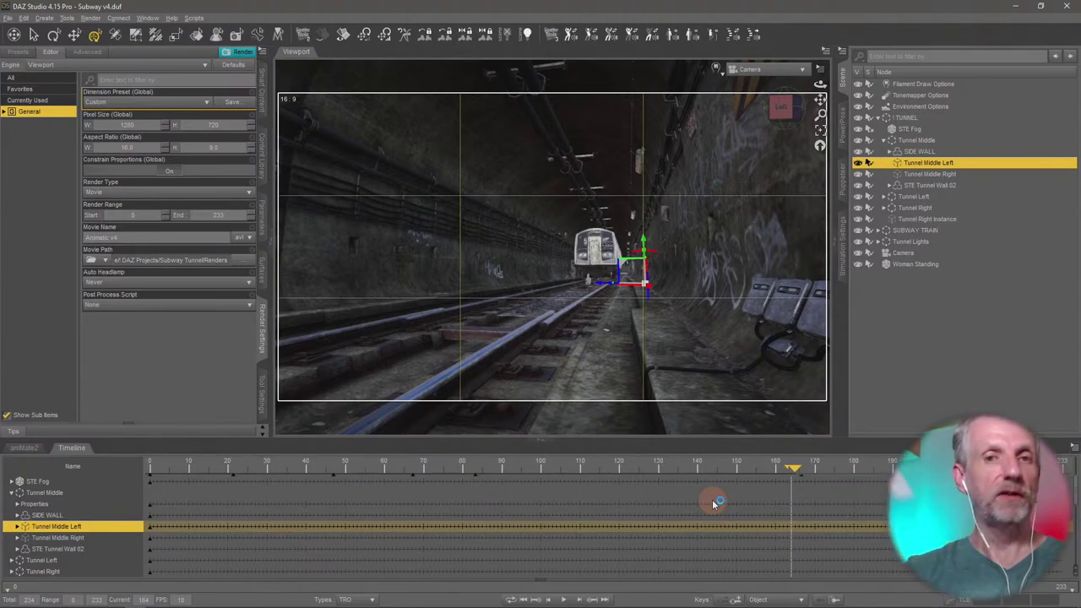
pyautogui.press('Right')
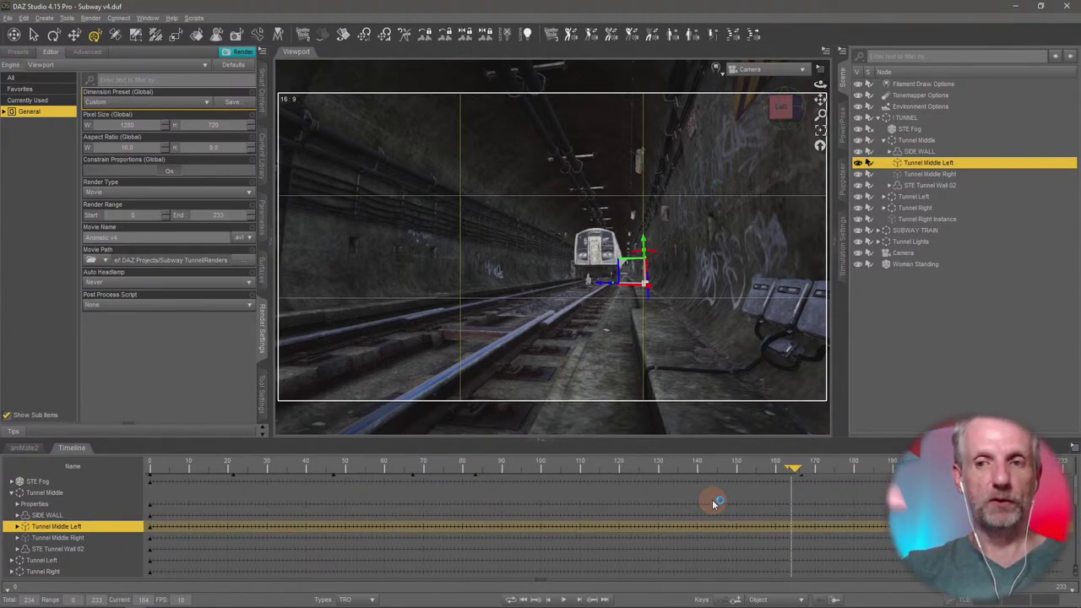
# - Switch back to DAZ Studio Public Build and delete the Subway tunnel preload scene and all remaining subway trains
pyautogui.hotkey('alt', 'Tab')
pyautogui.press('Escape')
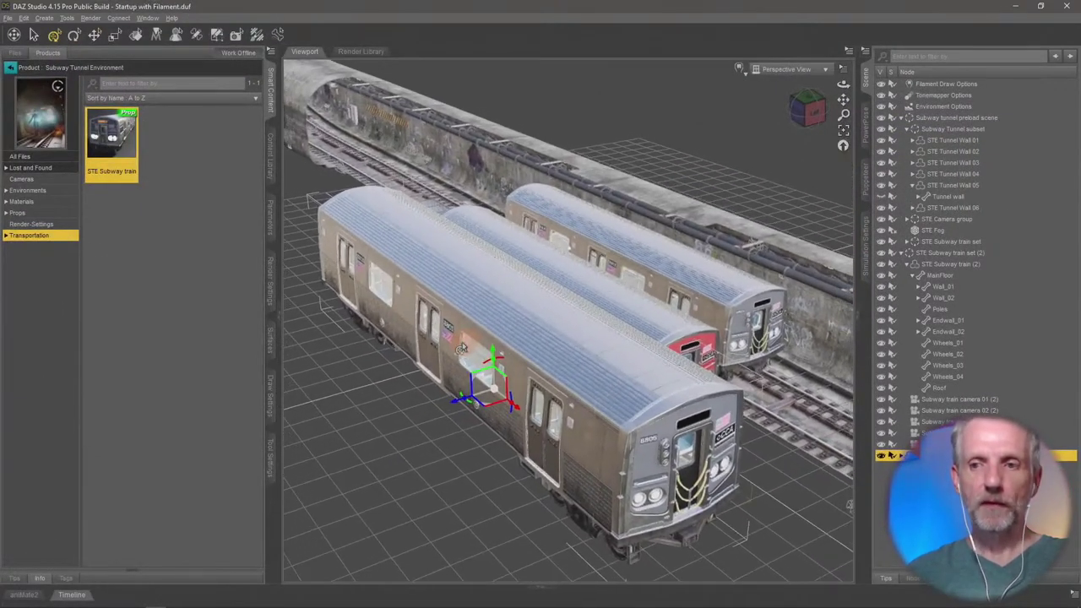
pyautogui.click(956, 118)
pyautogui.press('Delete')
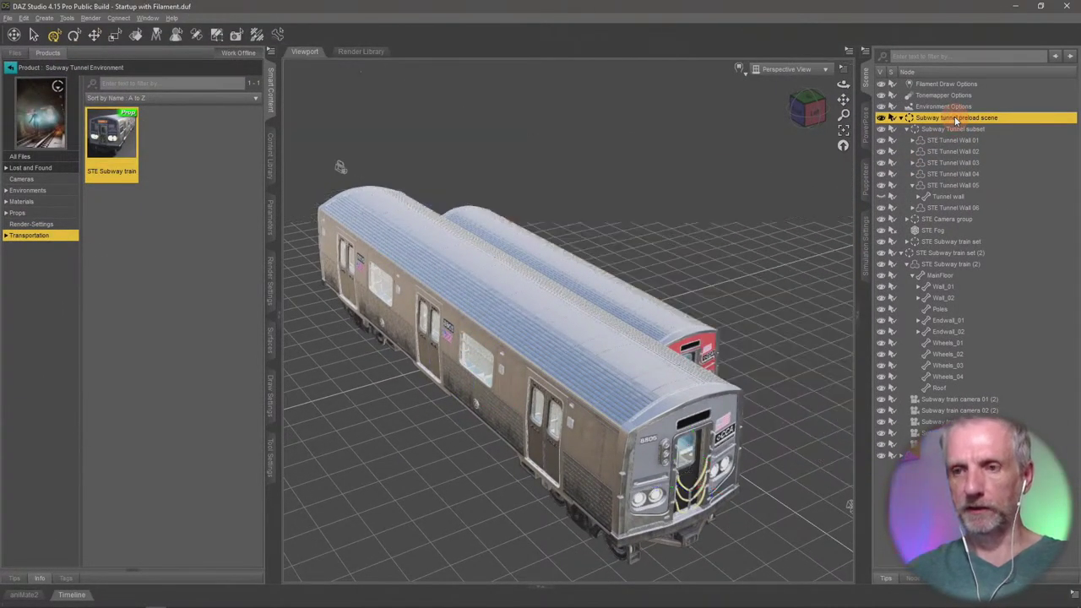
pyautogui.click(946, 118)
pyautogui.press('Delete')
pyautogui.press('Delete')
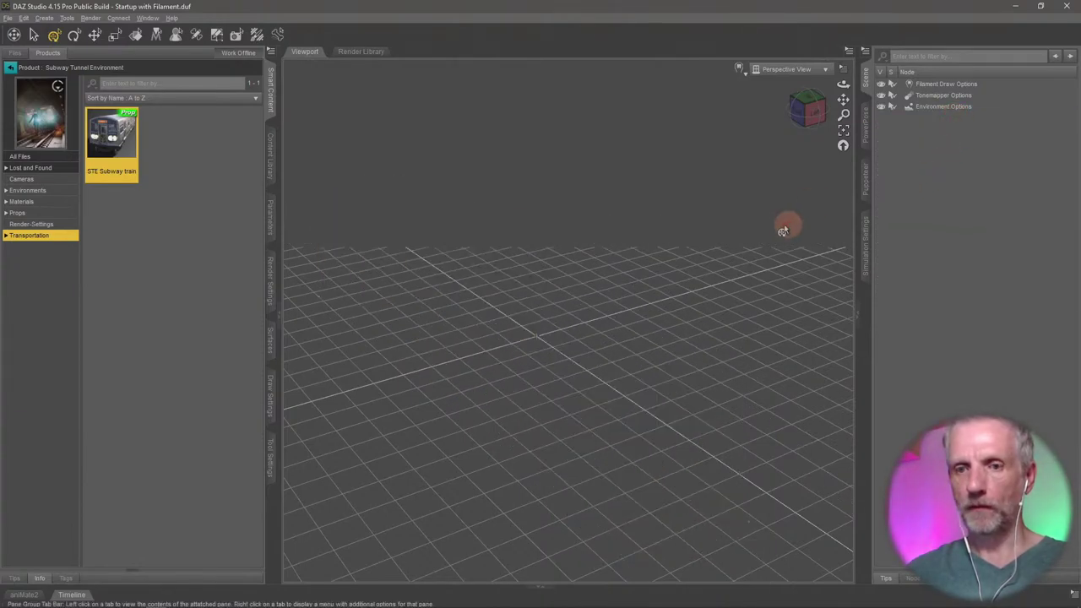
# - Create a sphere primitive at the world center with a diameter of 1 m, 12 segments and 24 sides
pyautogui.keyDown('alt'); pyautogui.moveTo(386, 245); pyautogui.dragTo(486, 333); pyautogui.keyUp('alt')
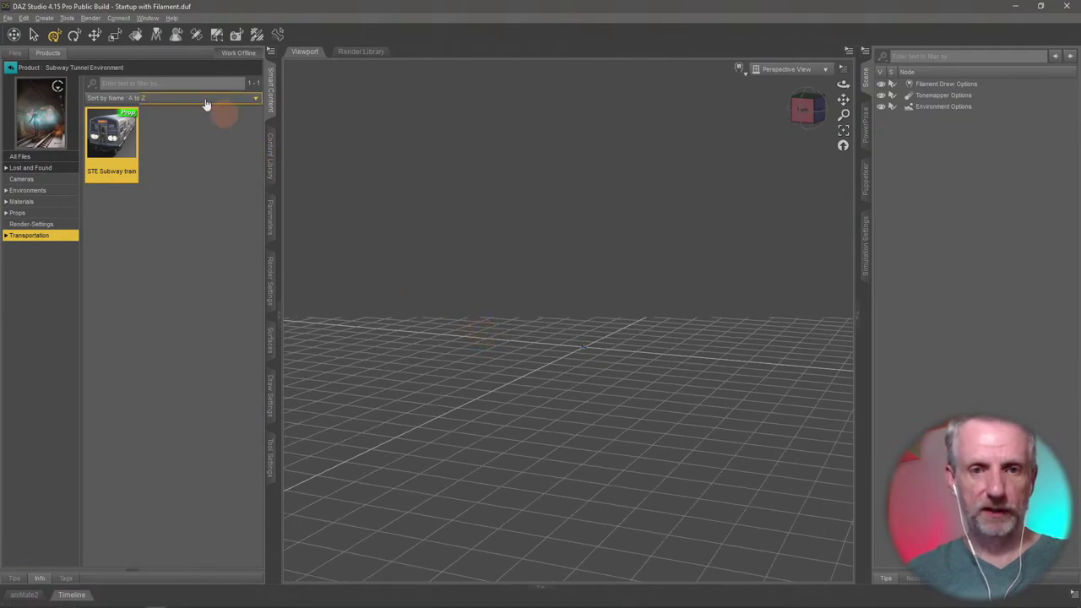
pyautogui.click(44, 18)
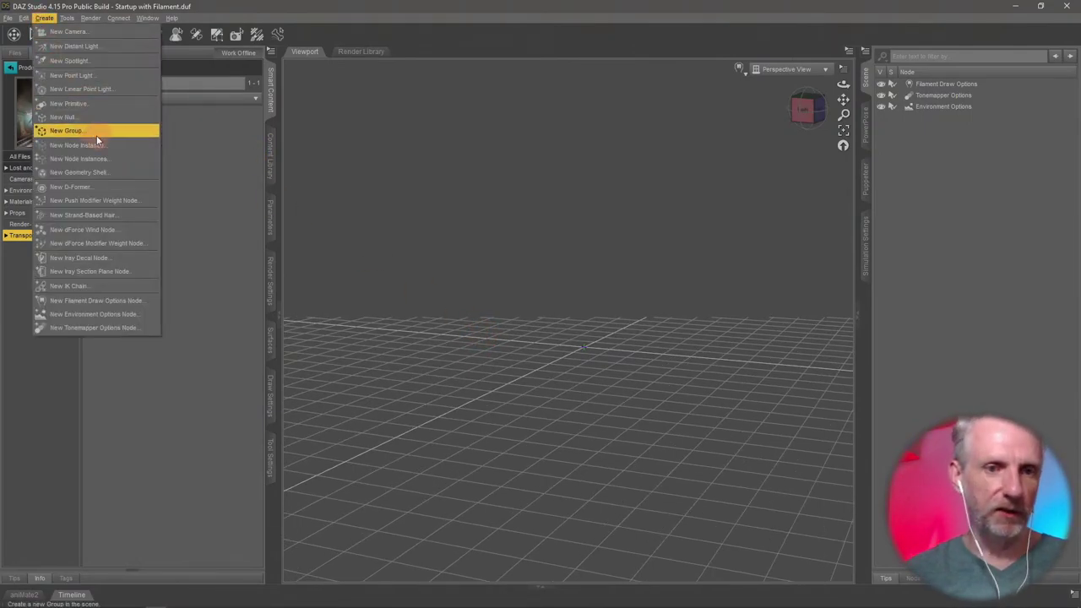
pyautogui.click(71, 103)
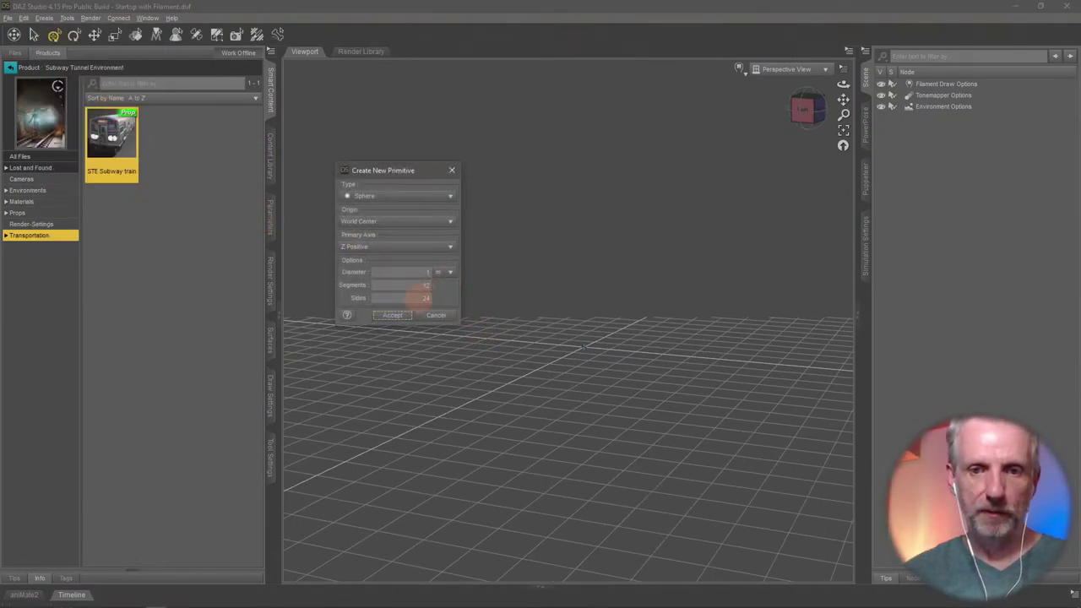
pyautogui.click(392, 315)
pyautogui.click(575, 353)
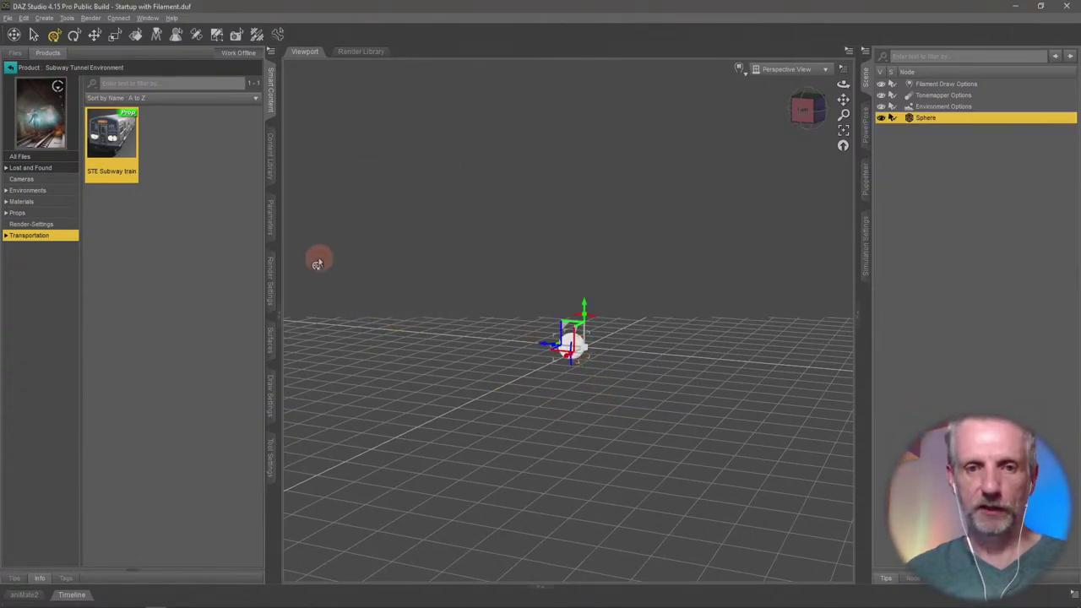
# - Set the sphere's Base Color to dark teal with RGB 0, 84, 84
pyautogui.click(271, 341)
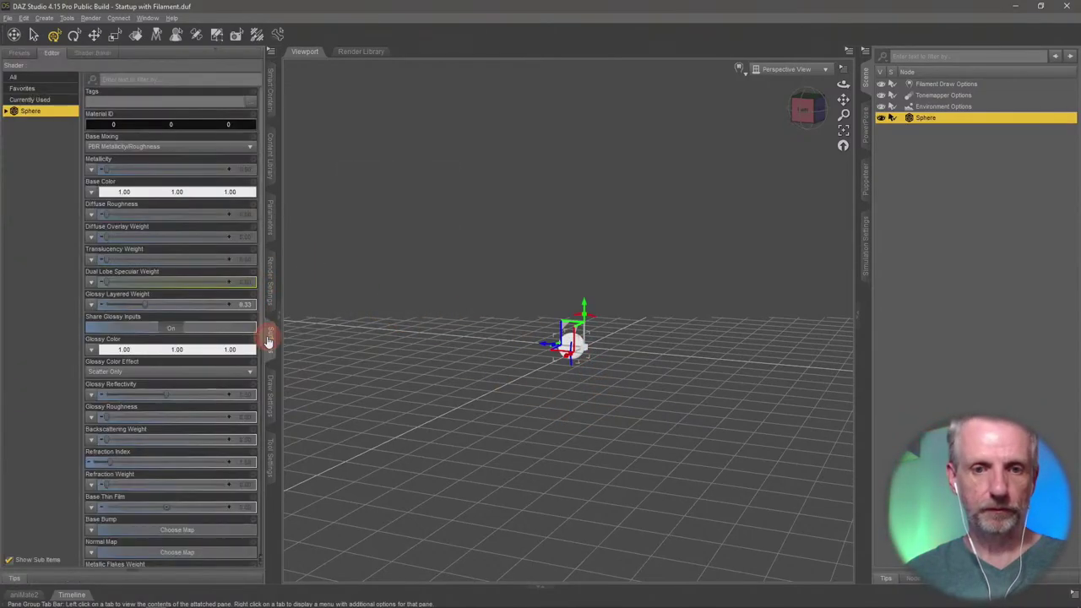
pyautogui.click(156, 194)
pyautogui.click(459, 291)
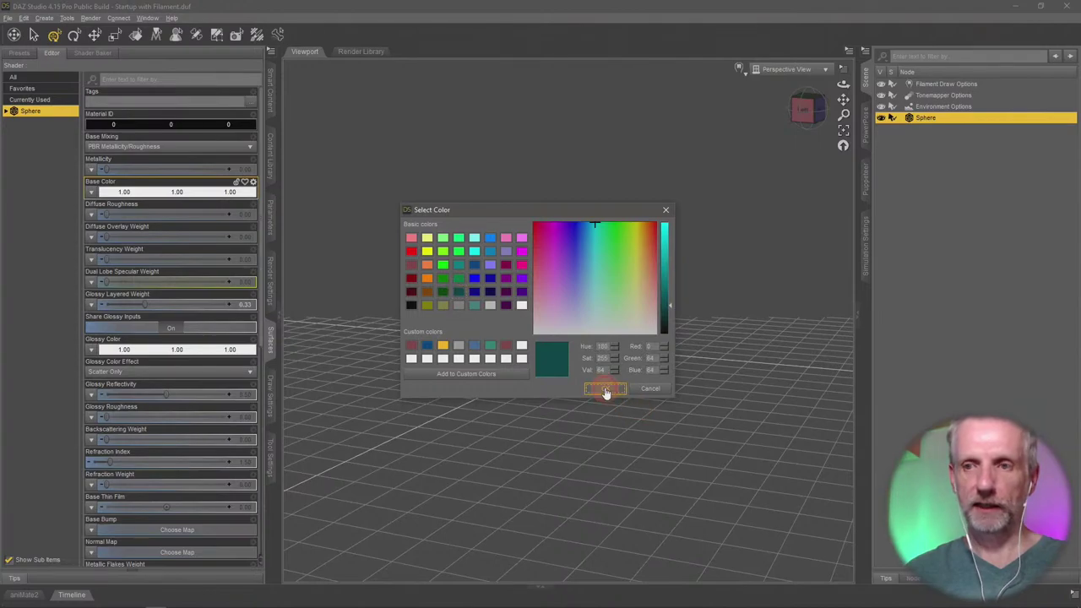
pyautogui.click(605, 389)
# - Create a single node instance of the teal sphere using the Copy Selected Item option
pyautogui.scroll(5, 791, 212)
pyautogui.moveTo(760, 261); pyautogui.dragTo(717, 302)
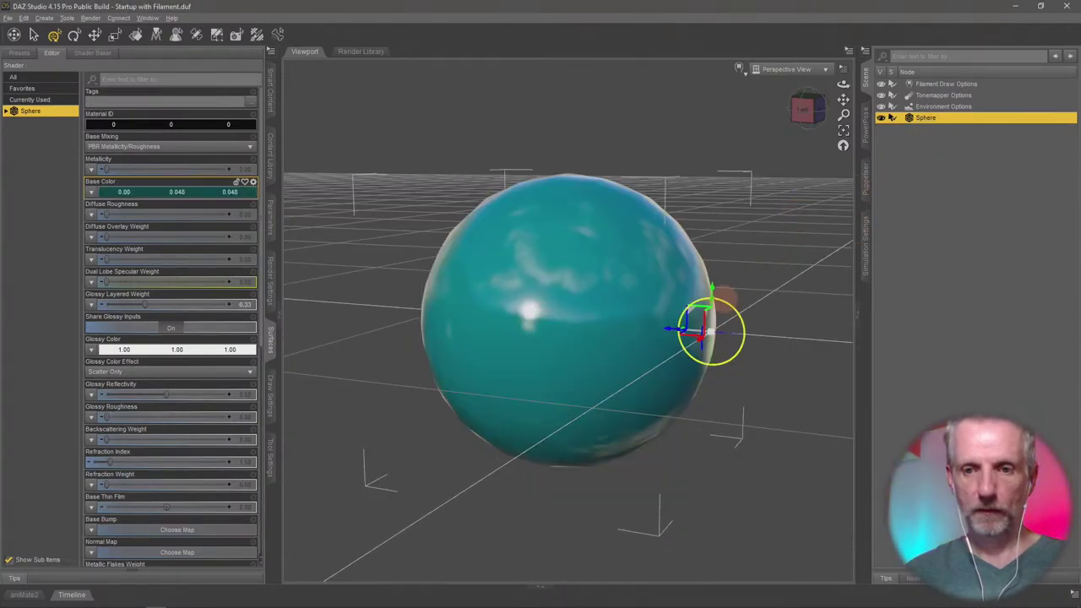
pyautogui.moveTo(512, 193); pyautogui.dragTo(524, 249)
pyautogui.scroll(-5, 524, 248)
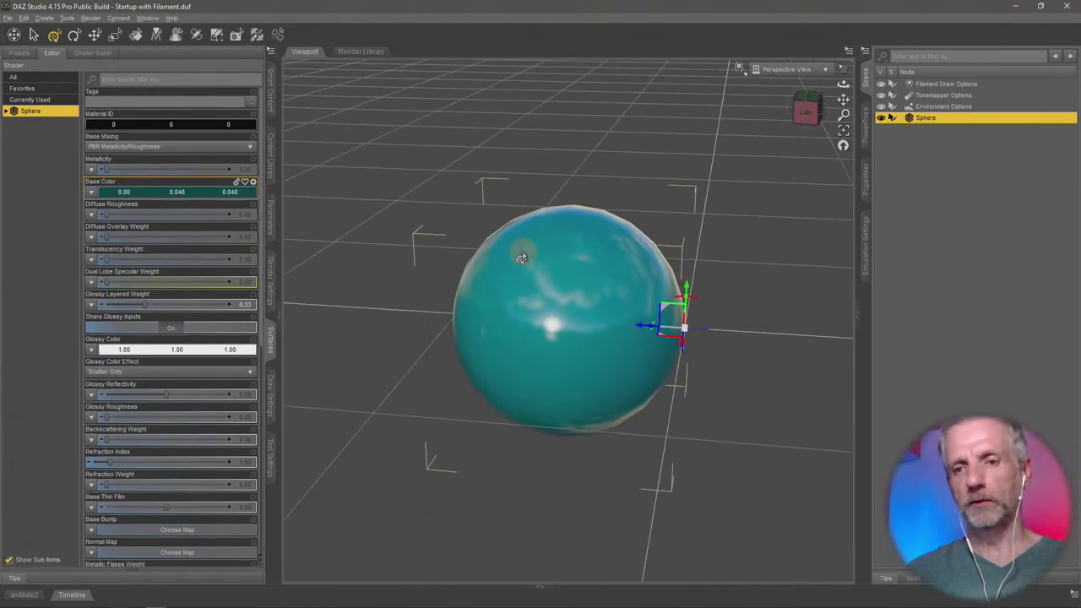
pyautogui.moveTo(610, 298); pyautogui.dragTo(605, 304)
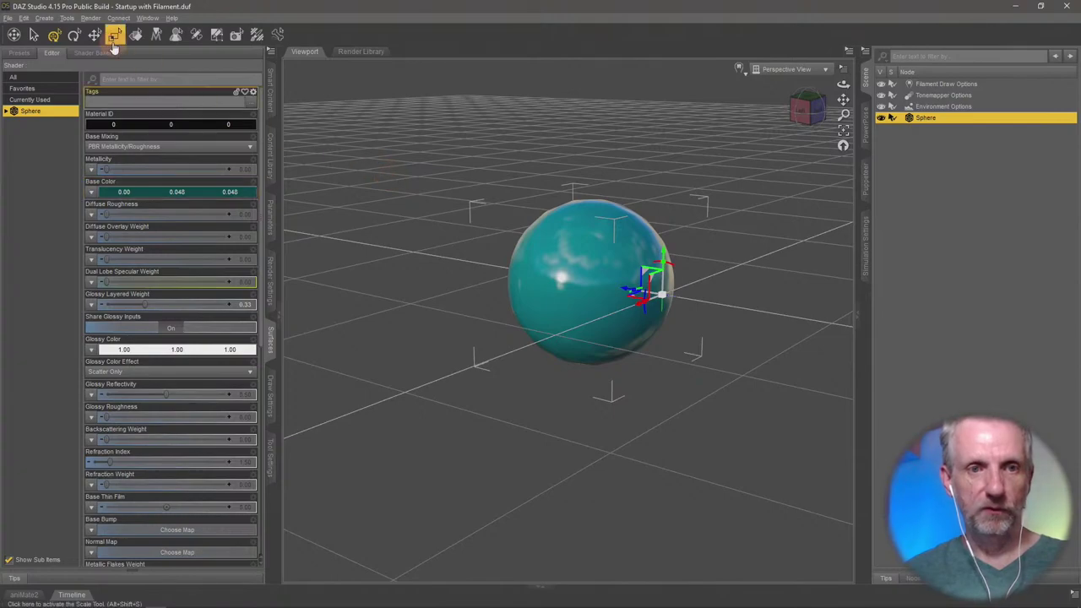
pyautogui.click(51, 18)
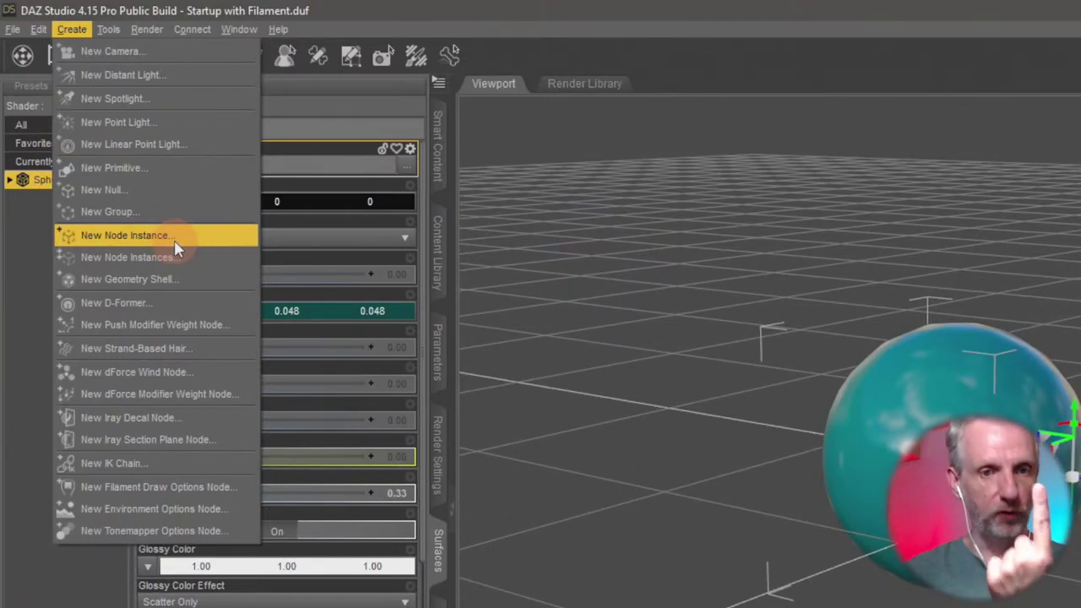
pyautogui.click(127, 235)
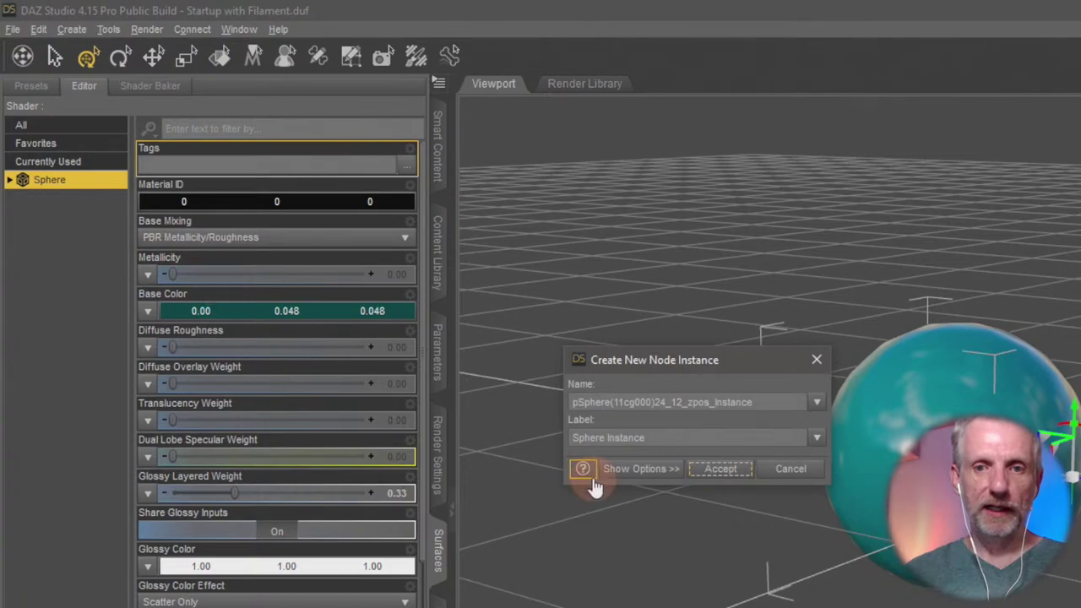
pyautogui.moveTo(693, 360); pyautogui.dragTo(487, 91)
pyautogui.click(615, 401)
pyautogui.click(427, 225)
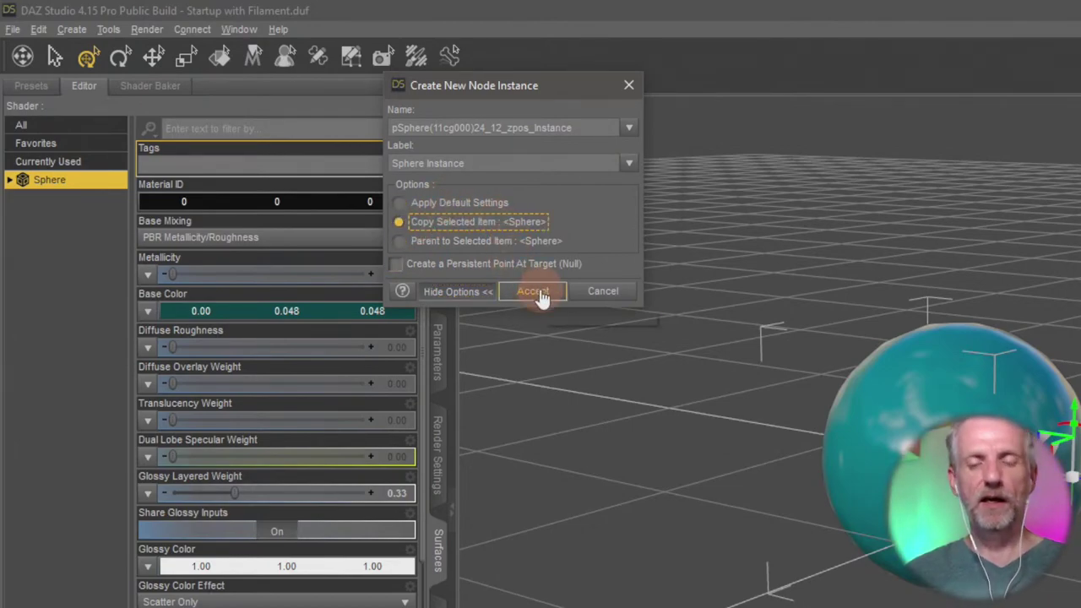
pyautogui.click(456, 203)
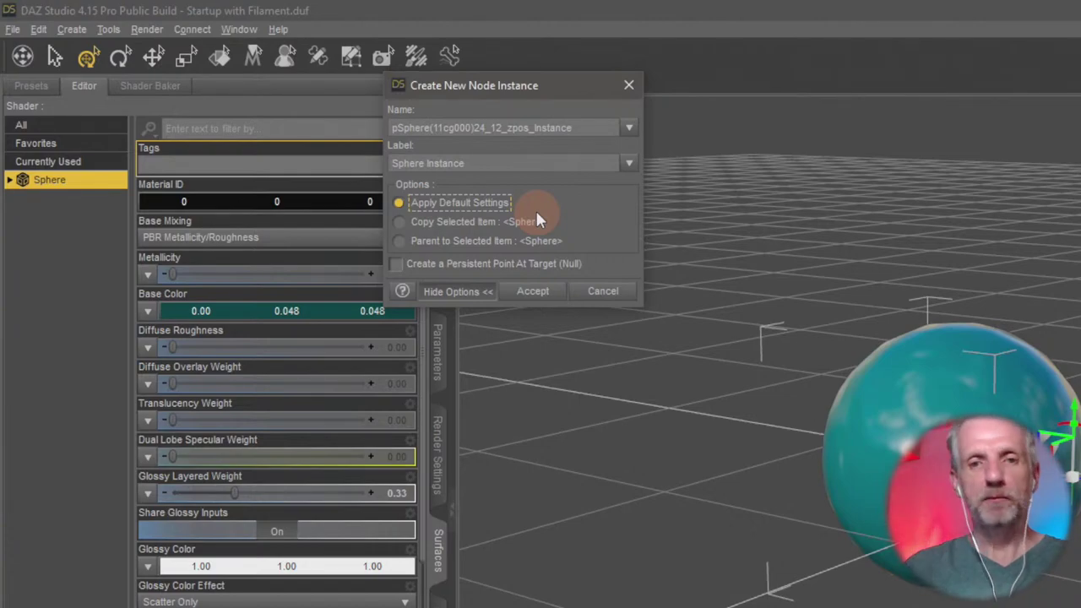
pyautogui.click(495, 233)
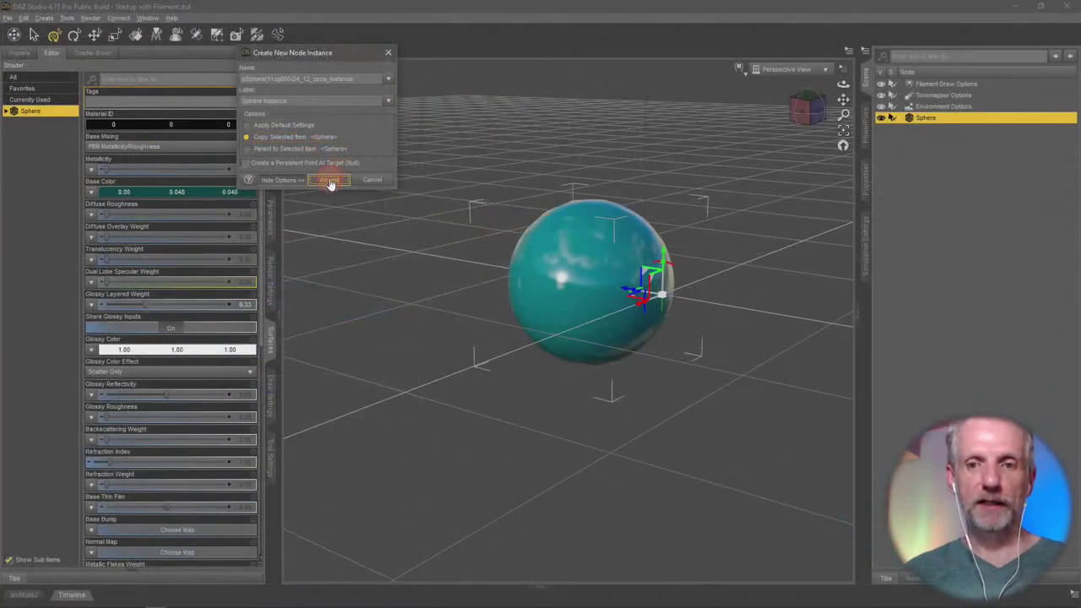
pyautogui.click(532, 291)
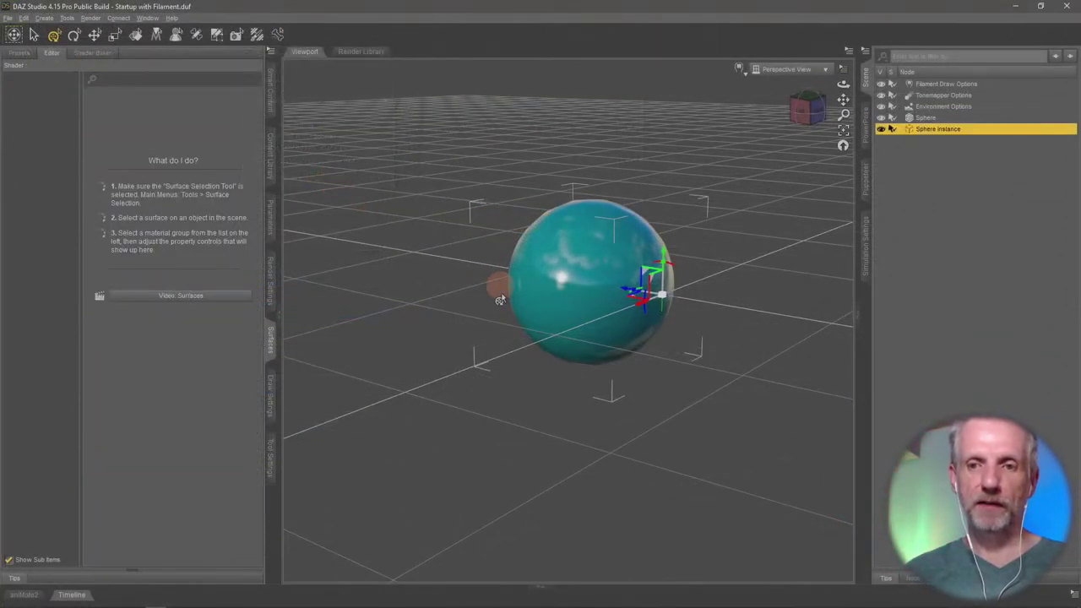
# - Move the sphere instance along its Z axis away from the original sphere and scale it up uniformly
pyautogui.keyDown('alt'); pyautogui.moveTo(701, 295); pyautogui.dragTo(701, 295); pyautogui.keyUp('alt')
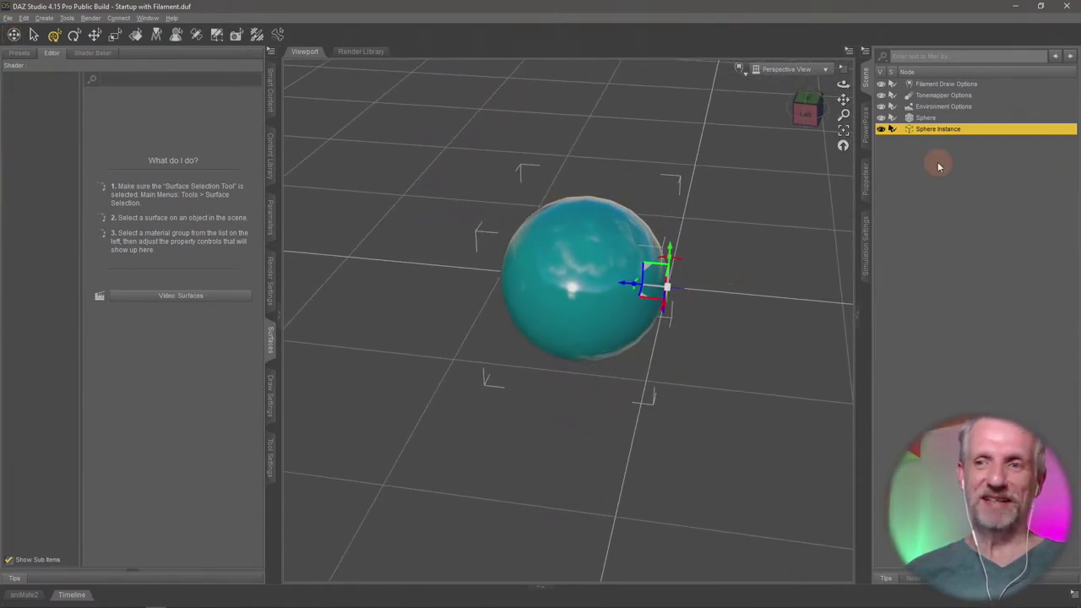
pyautogui.click(928, 118)
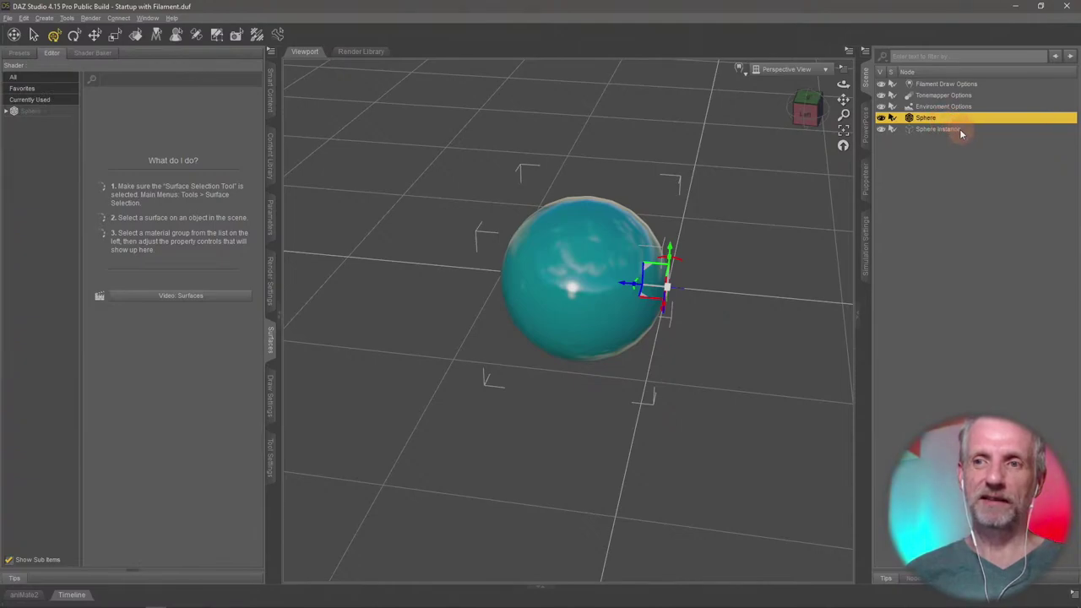
pyautogui.click(959, 128)
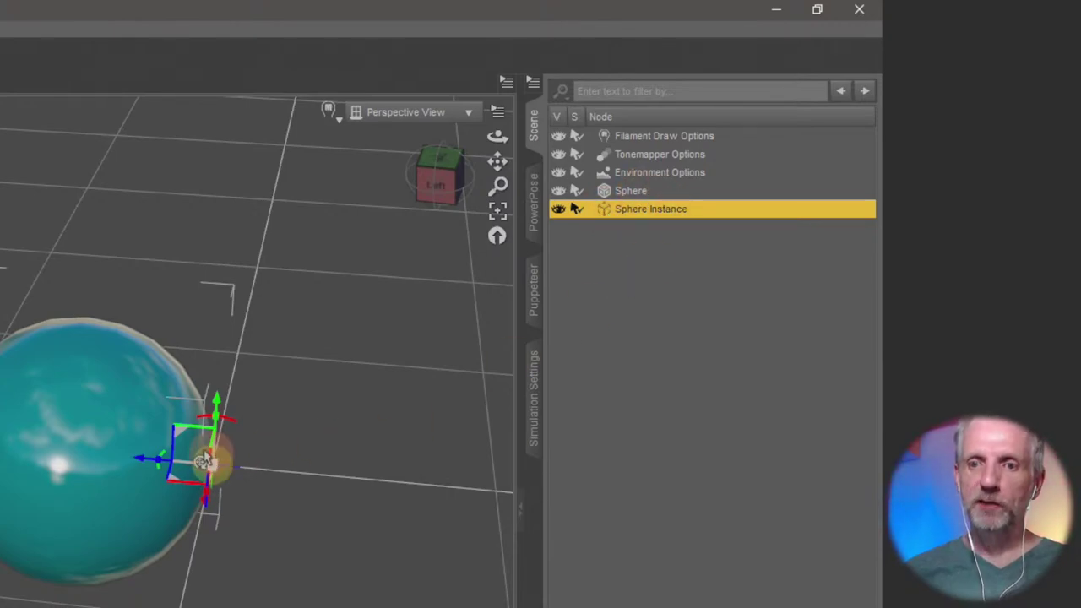
pyautogui.moveTo(139, 464); pyautogui.dragTo(435, 490)
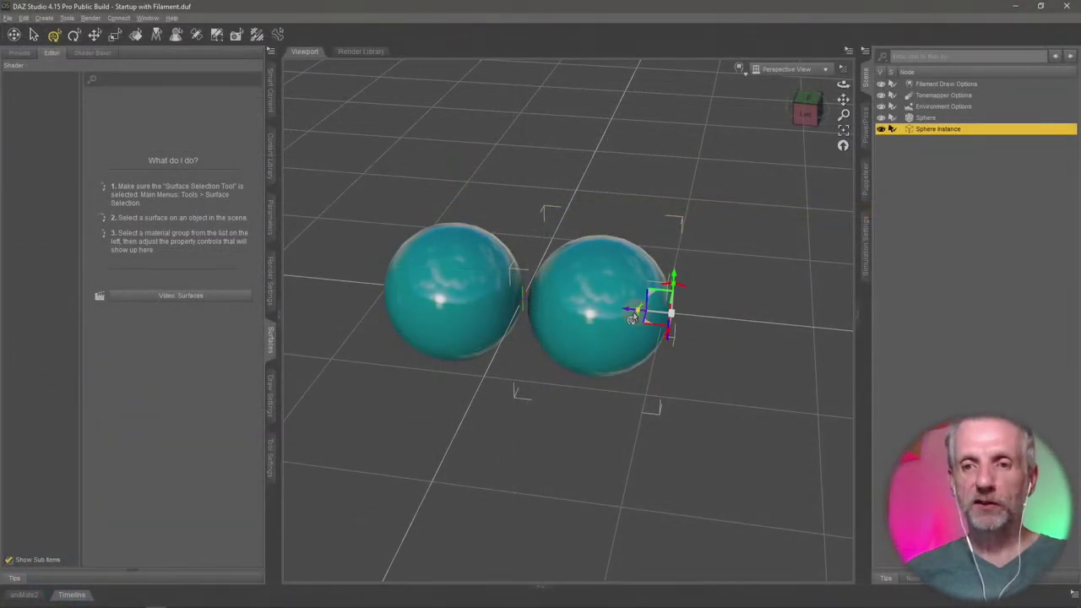
pyautogui.moveTo(624, 315); pyautogui.dragTo(712, 313)
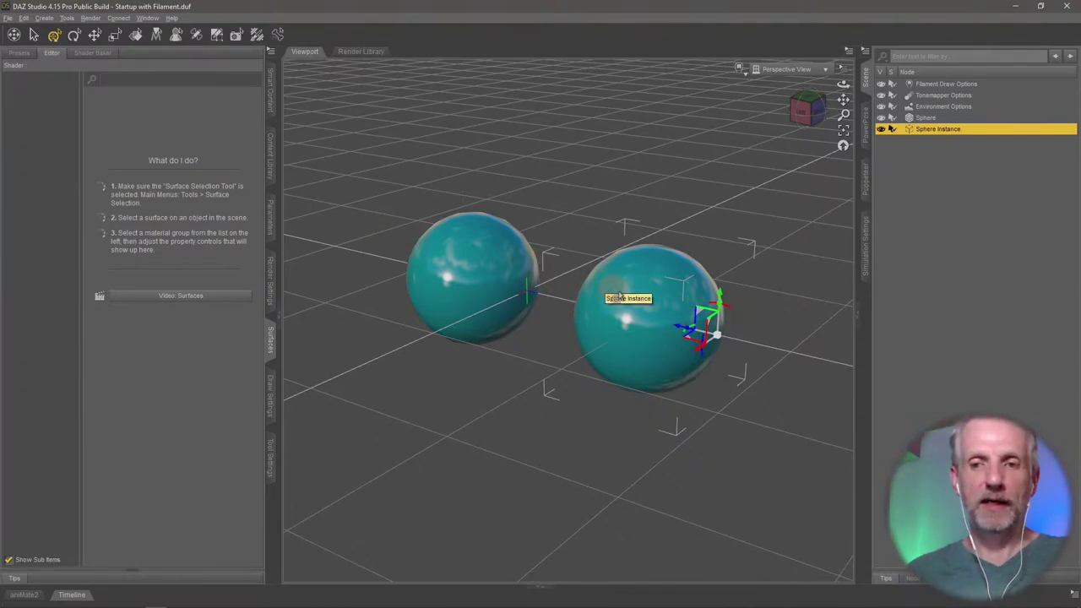
pyautogui.keyDown('alt'); pyautogui.moveTo(616, 293); pyautogui.dragTo(631, 304); pyautogui.keyUp('alt')
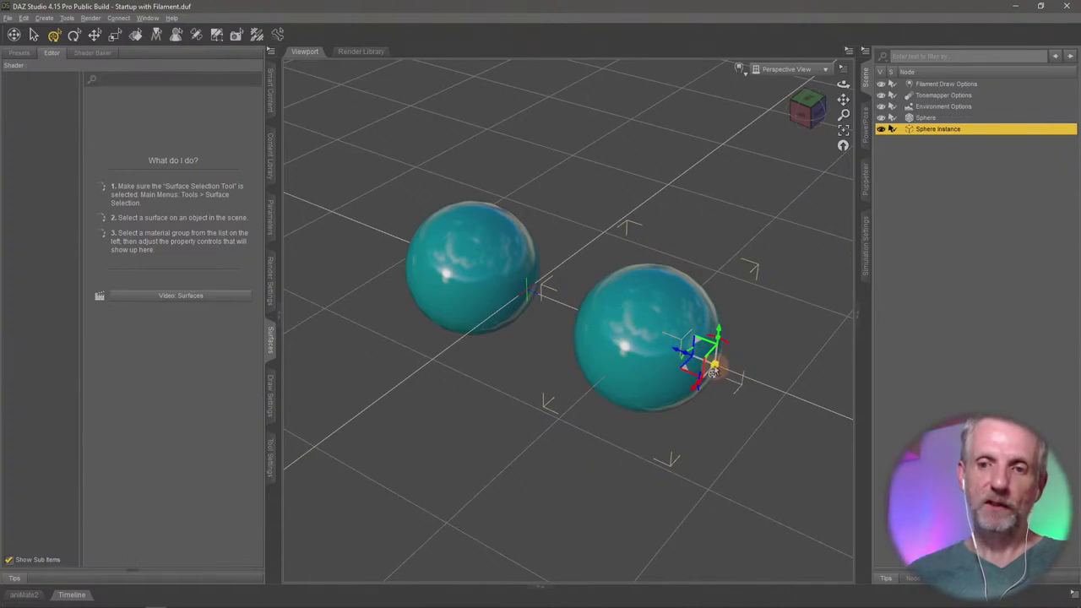
pyautogui.moveTo(714, 371); pyautogui.dragTo(746, 385)
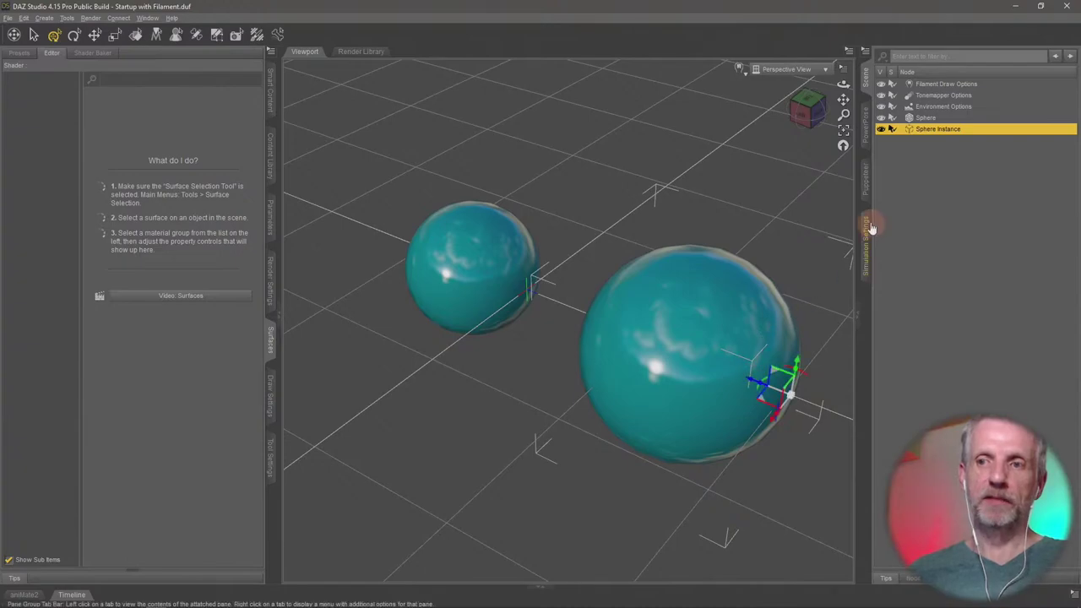
# - Scale the original sphere down independently of its instance, keeping it smaller than the instance
pyautogui.click(927, 119)
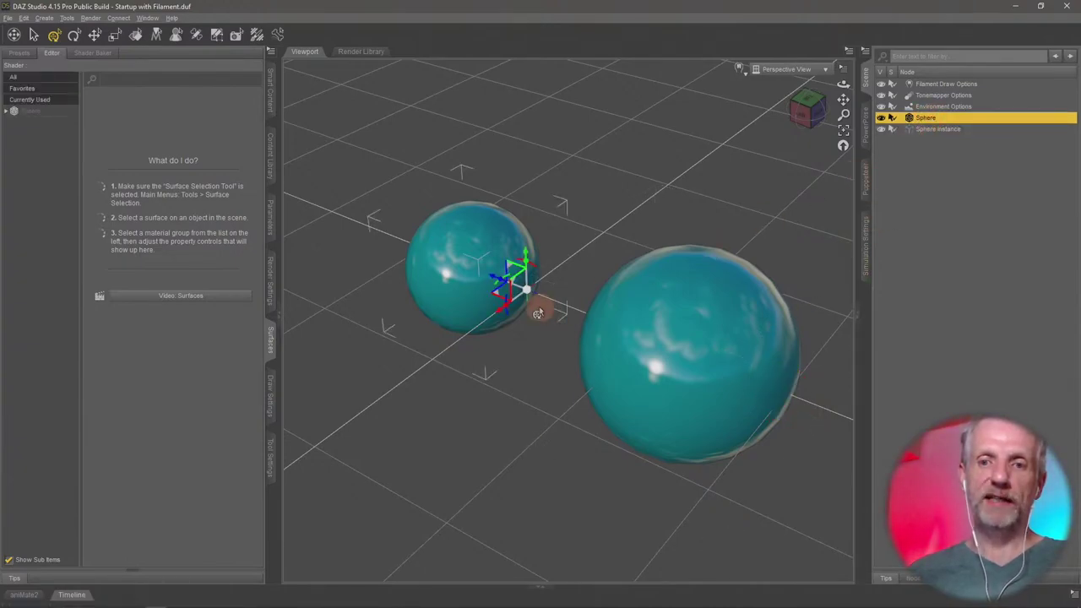
pyautogui.moveTo(528, 300); pyautogui.dragTo(515, 296)
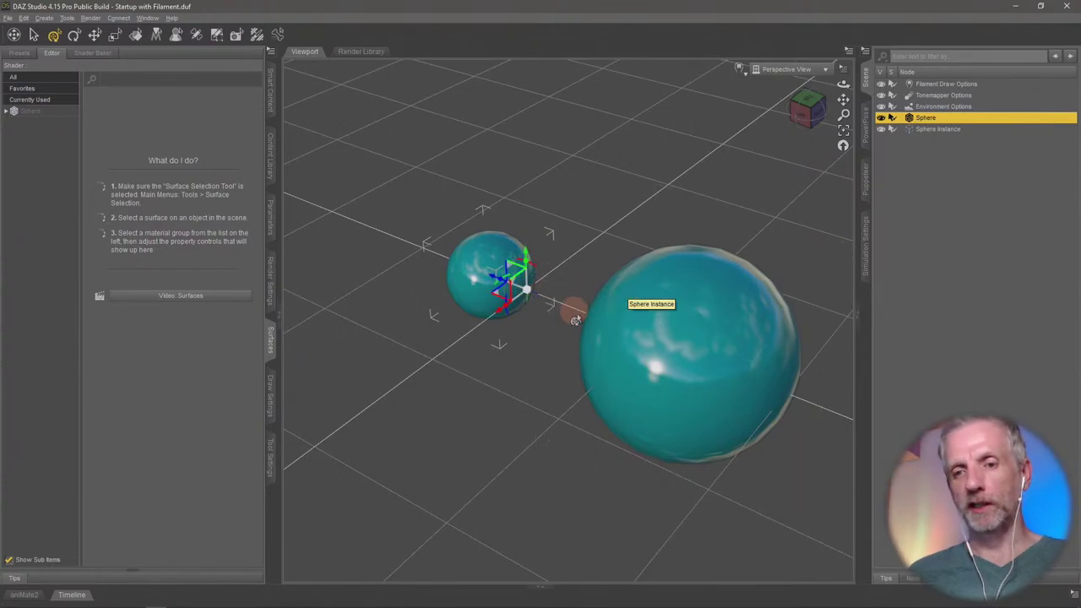
pyautogui.click(672, 355)
pyautogui.keyDown('alt'); pyautogui.moveTo(561, 404); pyautogui.dragTo(521, 355); pyautogui.keyUp('alt')
pyautogui.click(476, 318)
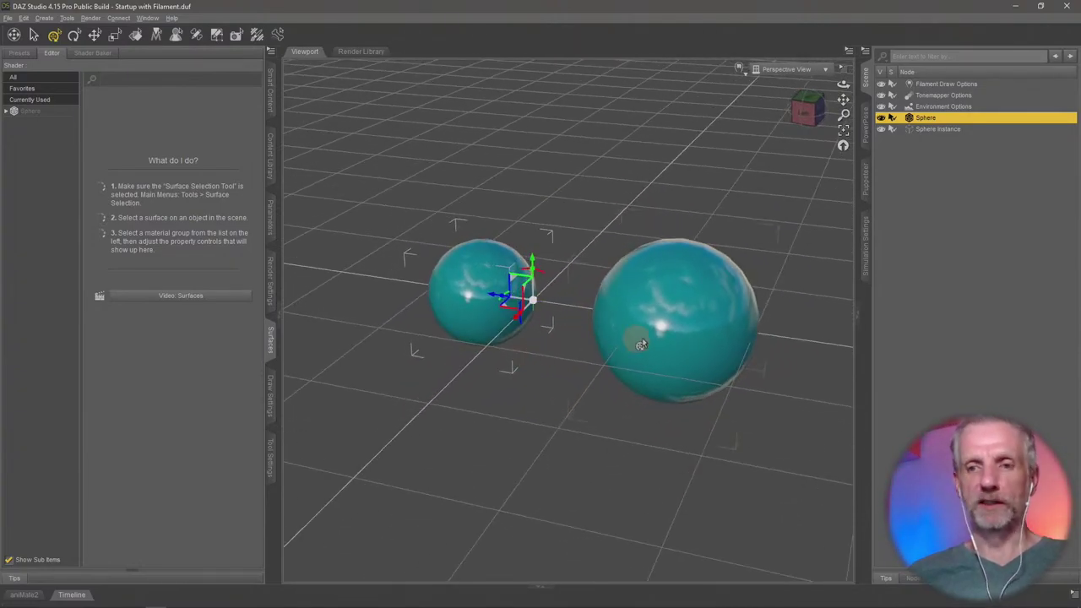
# - Delete the single sphere instance from the scene
pyautogui.click(689, 314)
pyautogui.press('Delete')
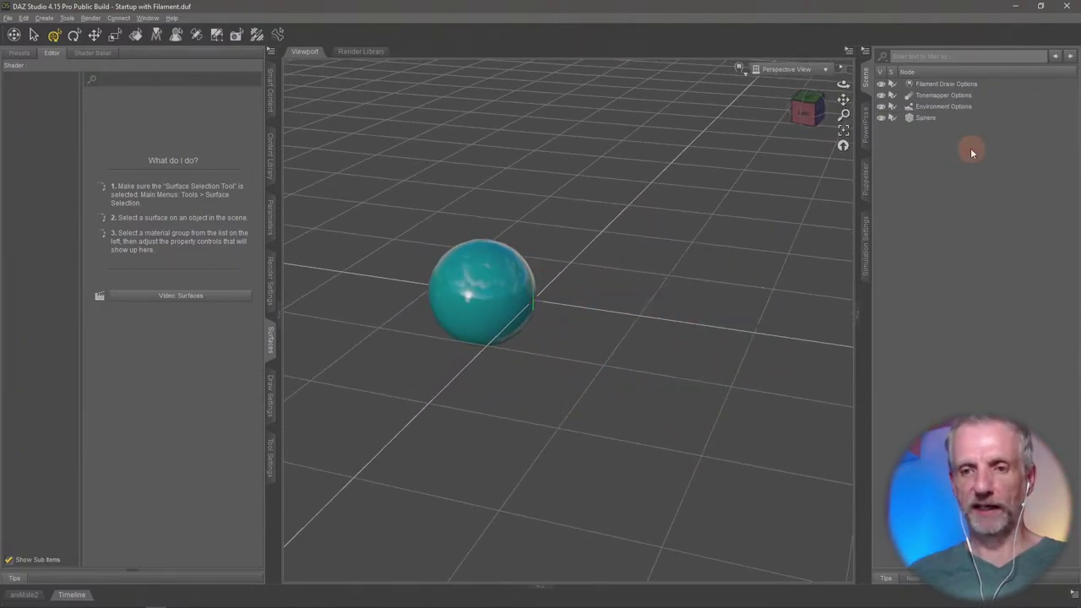
# - Create 10 node instances of the original sphere at once, using Apply Default Settings, and frame the whole group
pyautogui.keyDown('alt'); pyautogui.moveTo(629, 269); pyautogui.dragTo(631, 262); pyautogui.keyUp('alt')
pyautogui.click(507, 281)
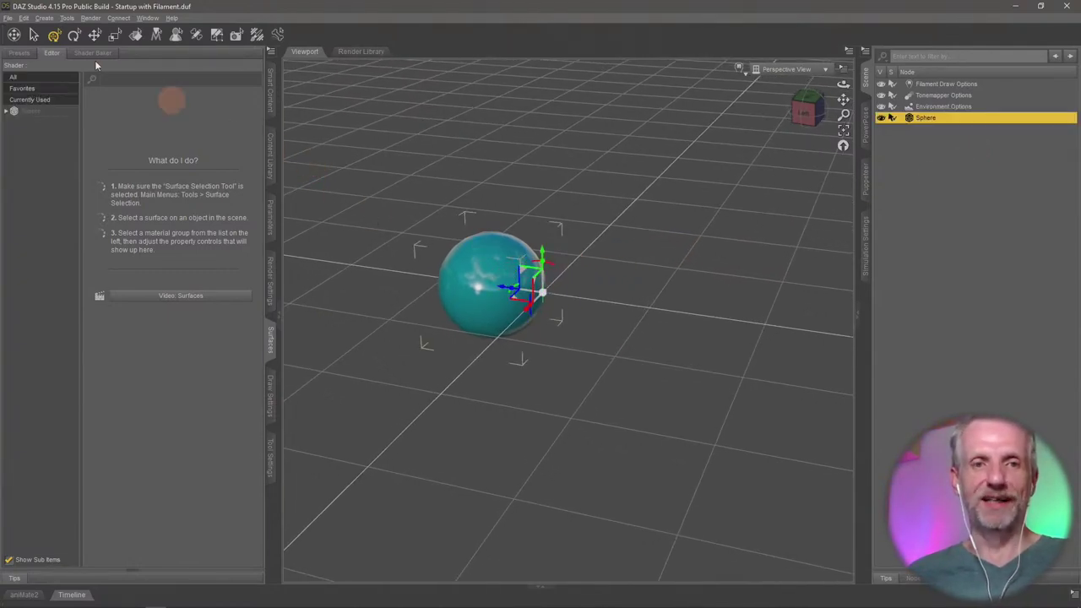
pyautogui.click(45, 18)
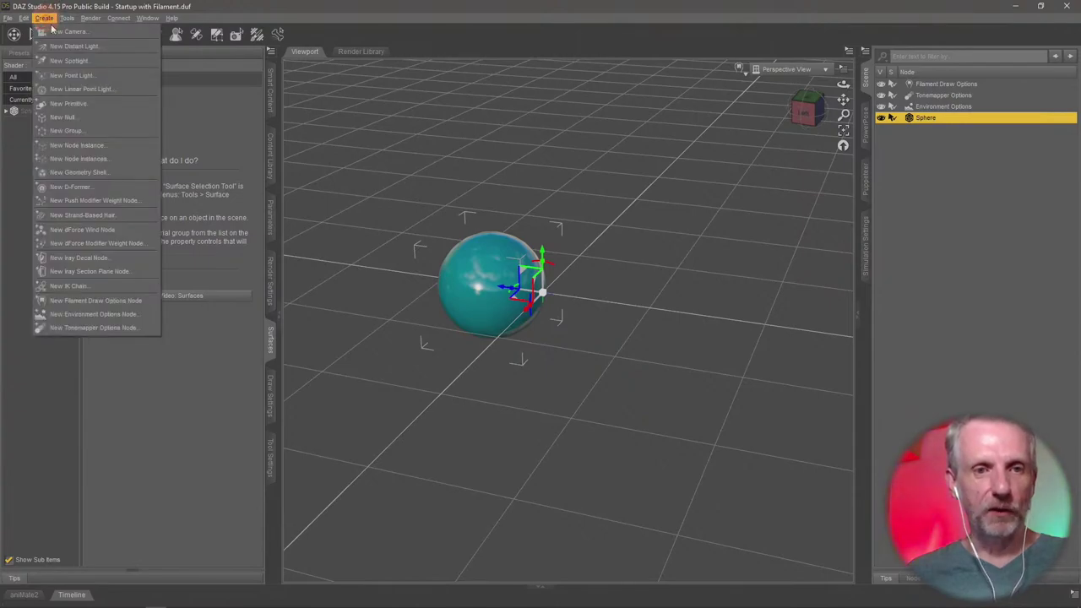
pyautogui.click(118, 166)
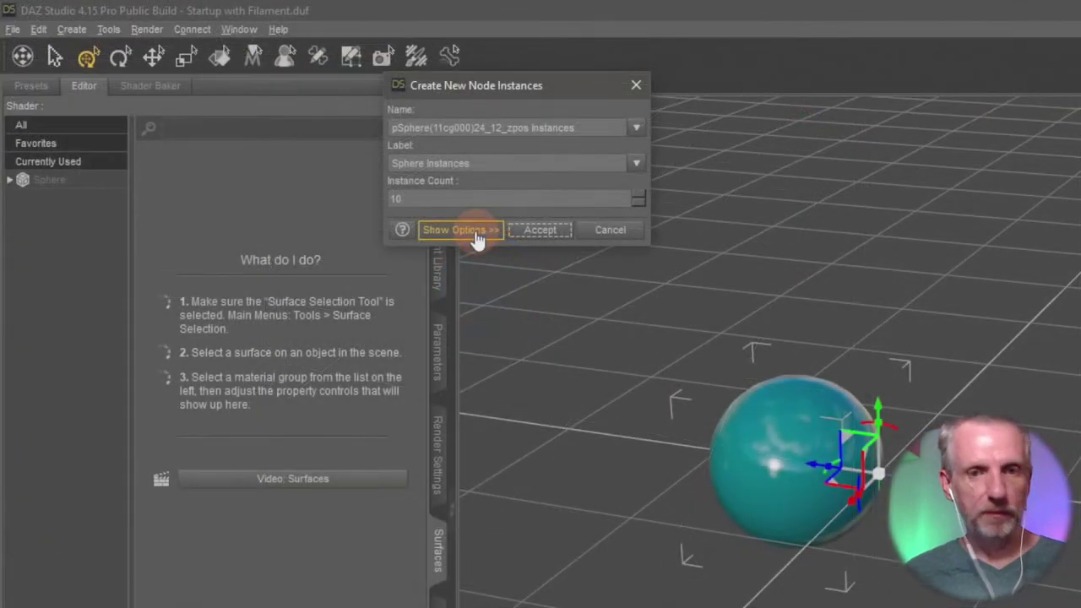
pyautogui.click(297, 147)
pyautogui.click(477, 239)
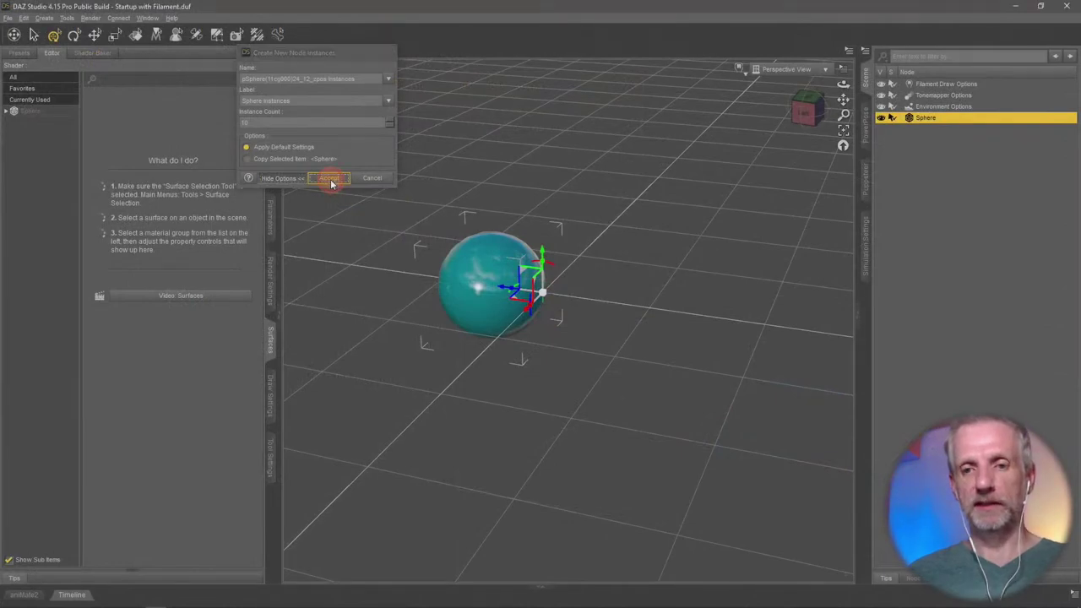
pyautogui.click(329, 179)
pyautogui.press('f')
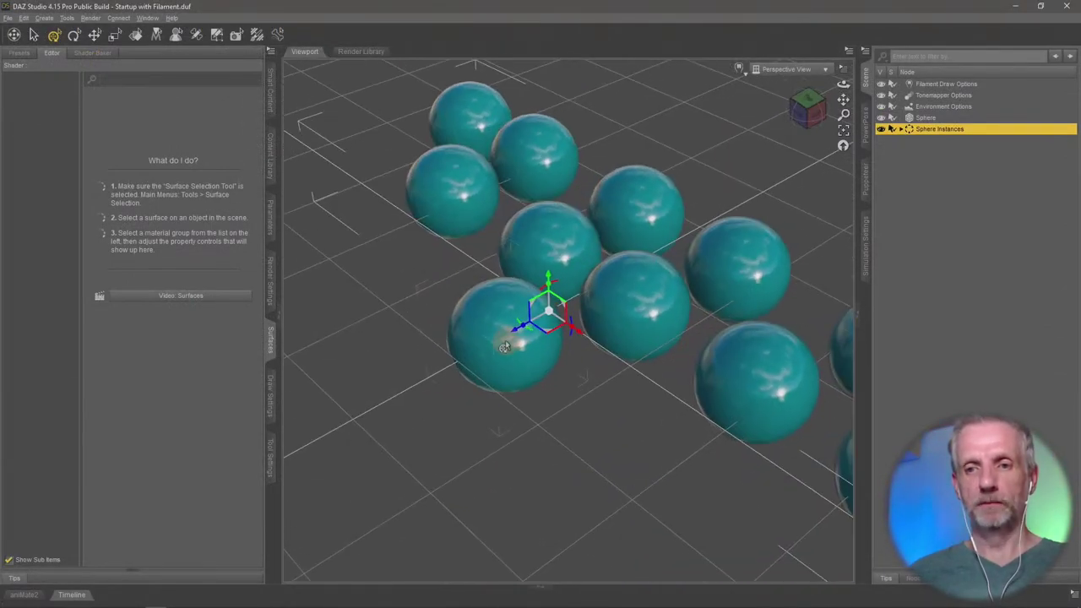
pyautogui.moveTo(507, 337)
pyautogui.keyDown('alt'); pyautogui.mouseDown()
pyautogui.moveTo(544, 331)
pyautogui.moveTo(557, 355)
pyautogui.mouseUp(); pyautogui.keyUp('alt')
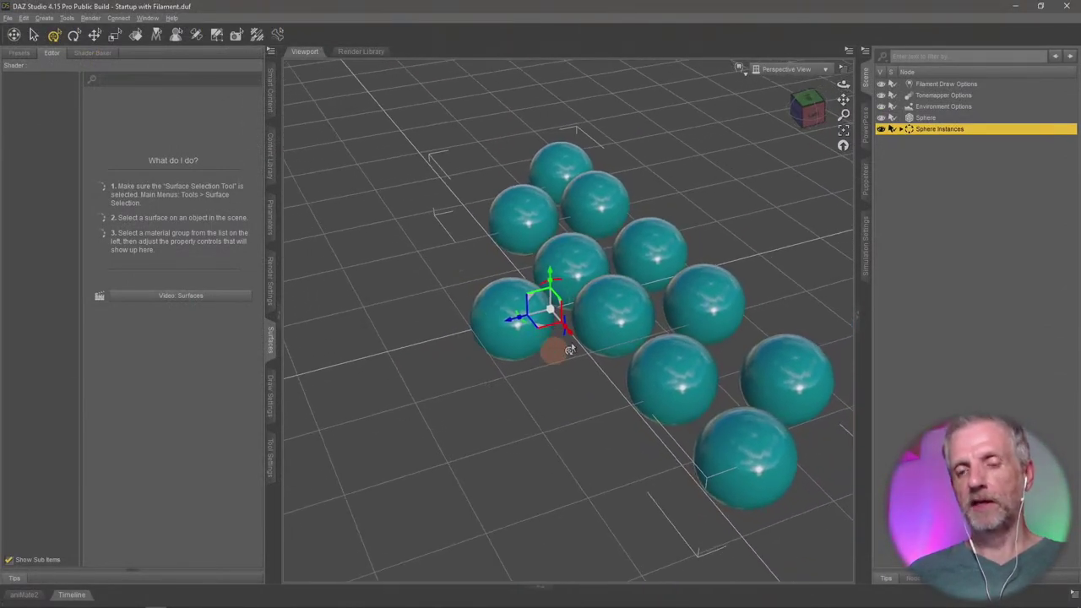
# - Raise Sphere Instance (3), lower Sphere Instance (9), and raise the neighbouring instance beyond it
pyautogui.click(623, 330)
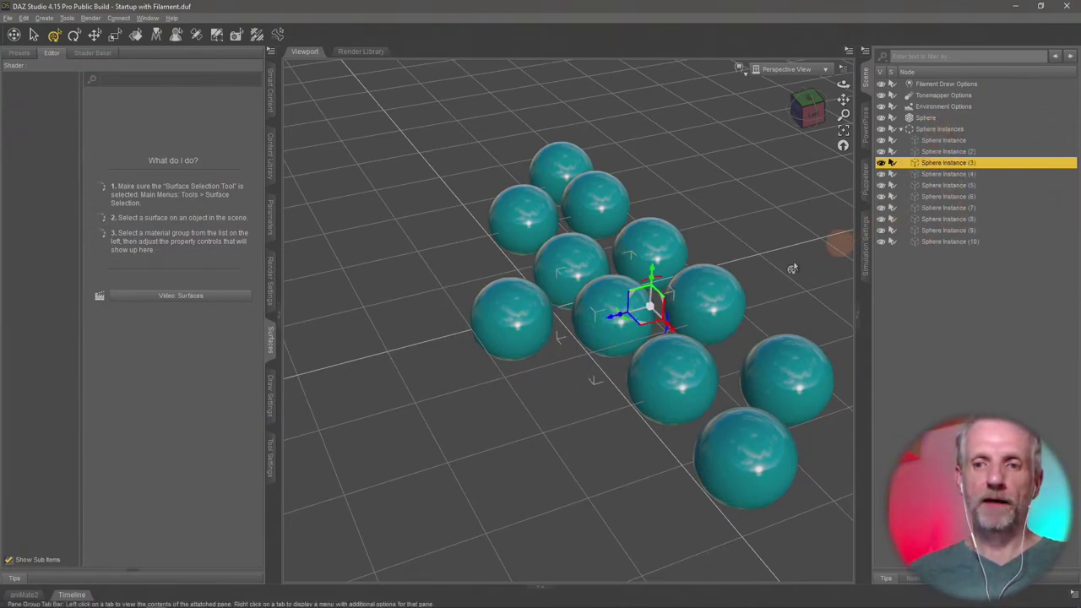
pyautogui.moveTo(648, 279); pyautogui.dragTo(699, 300)
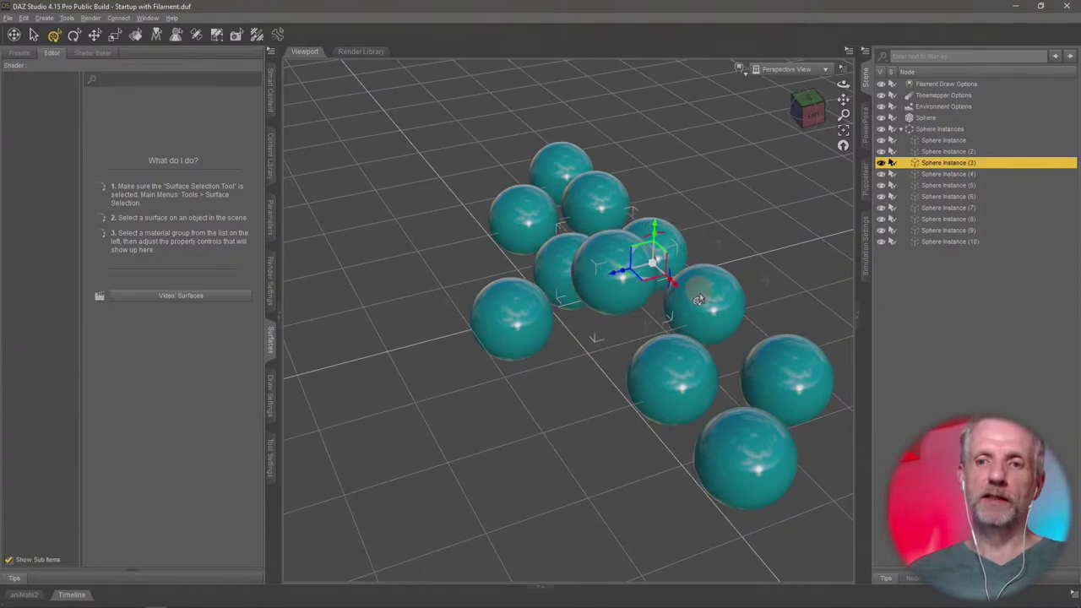
pyautogui.click(700, 300)
pyautogui.moveTo(740, 253); pyautogui.dragTo(774, 376)
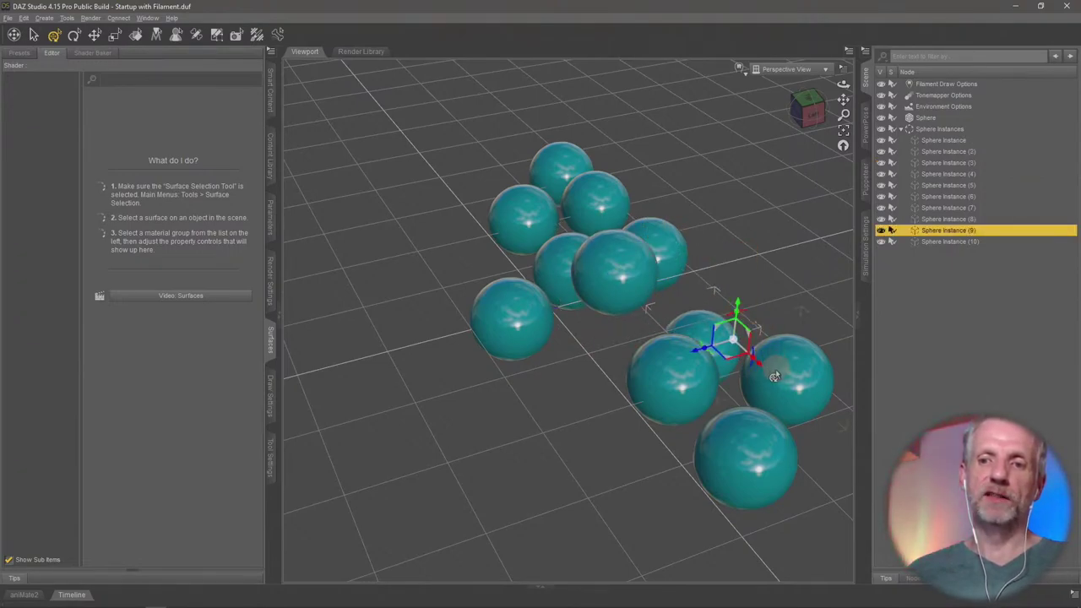
pyautogui.click(775, 377)
pyautogui.moveTo(832, 329); pyautogui.dragTo(840, 255)
# - Raise Sphere Instance (7) at the far end of the group
pyautogui.keyDown('alt'); pyautogui.moveTo(743, 284); pyautogui.dragTo(687, 294); pyautogui.keyUp('alt')
pyautogui.click(475, 295)
pyautogui.moveTo(479, 256); pyautogui.dragTo(478, 143)
# - Select the original sphere and change the Base Color of its Sphere surface to orange (1.00, 0.22, 0.048)
pyautogui.keyDown('alt'); pyautogui.moveTo(604, 261); pyautogui.dragTo(608, 275); pyautogui.keyUp('alt')
pyautogui.keyDown('alt'); pyautogui.moveTo(509, 280); pyautogui.dragTo(486, 302); pyautogui.keyUp('alt')
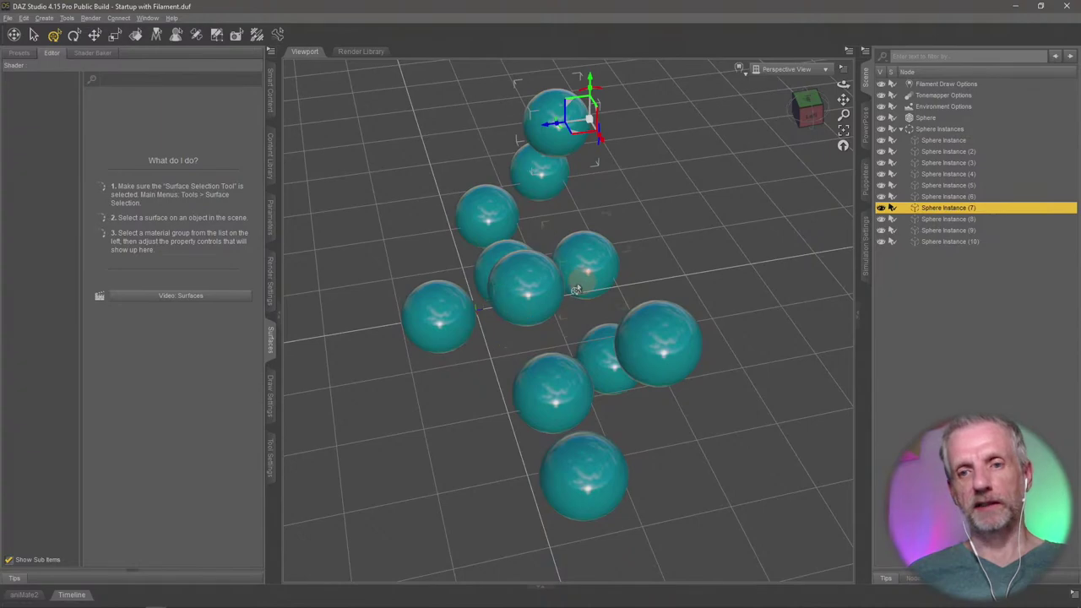
pyautogui.click(434, 309)
pyautogui.keyDown('alt'); pyautogui.moveTo(439, 313); pyautogui.dragTo(471, 327); pyautogui.keyUp('alt')
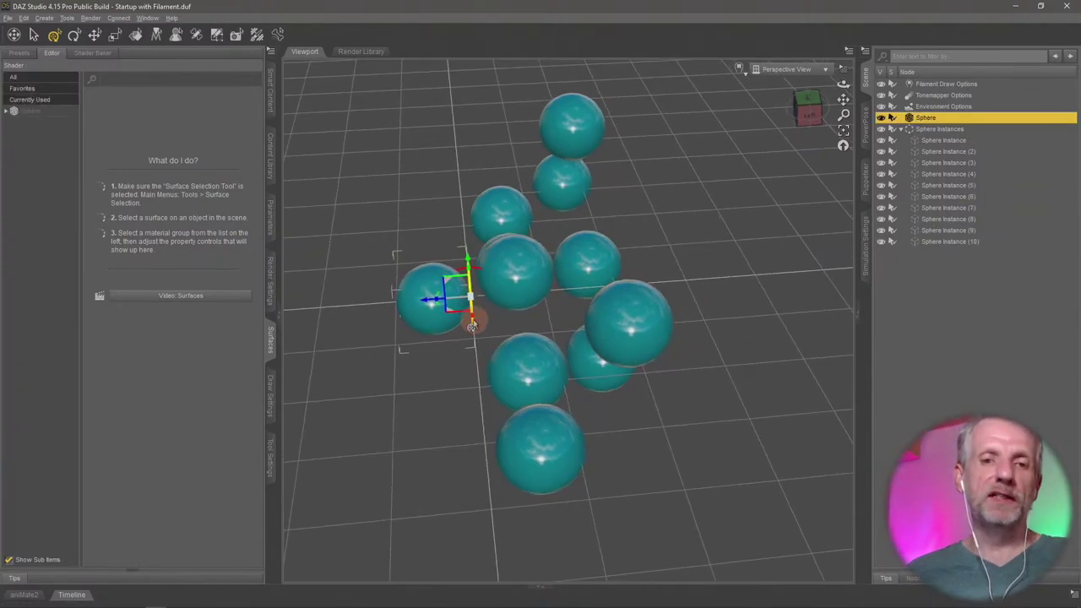
pyautogui.click(49, 112)
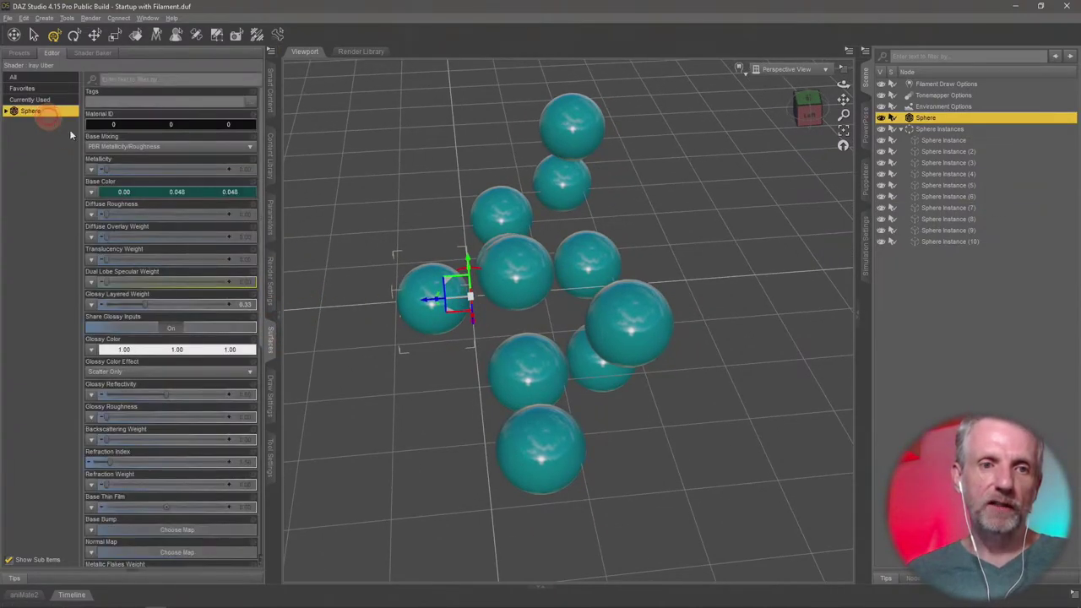
pyautogui.click(148, 190)
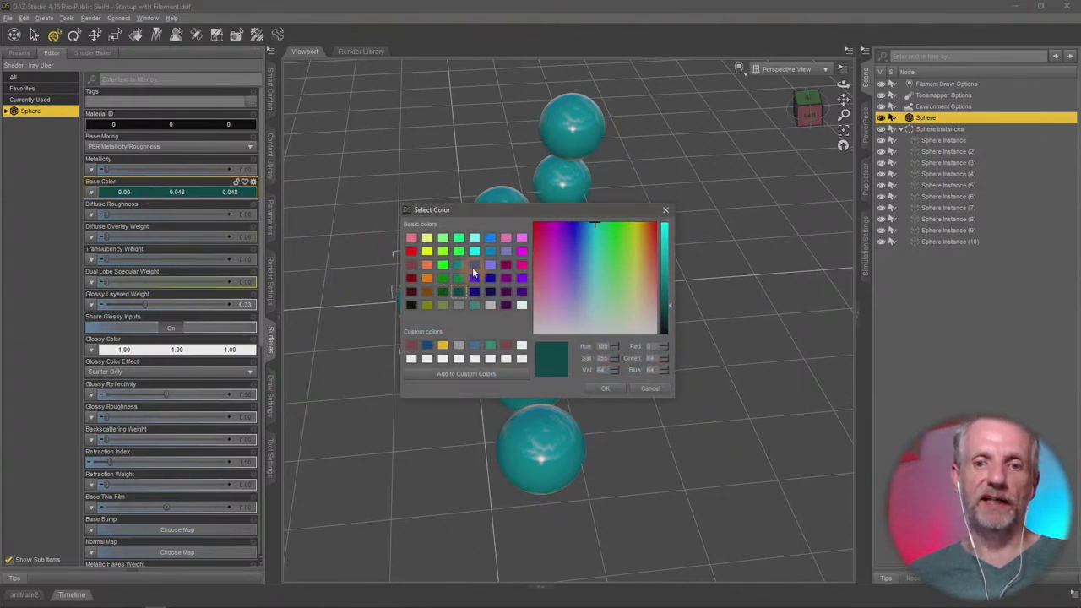
pyautogui.click(427, 264)
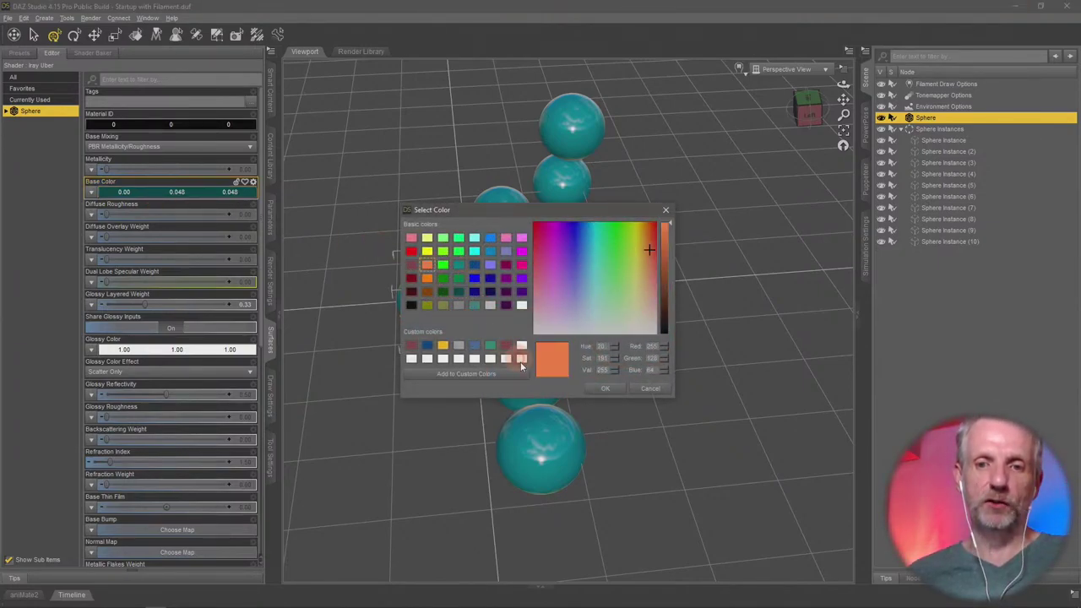
pyautogui.moveTo(569, 212); pyautogui.dragTo(864, 201)
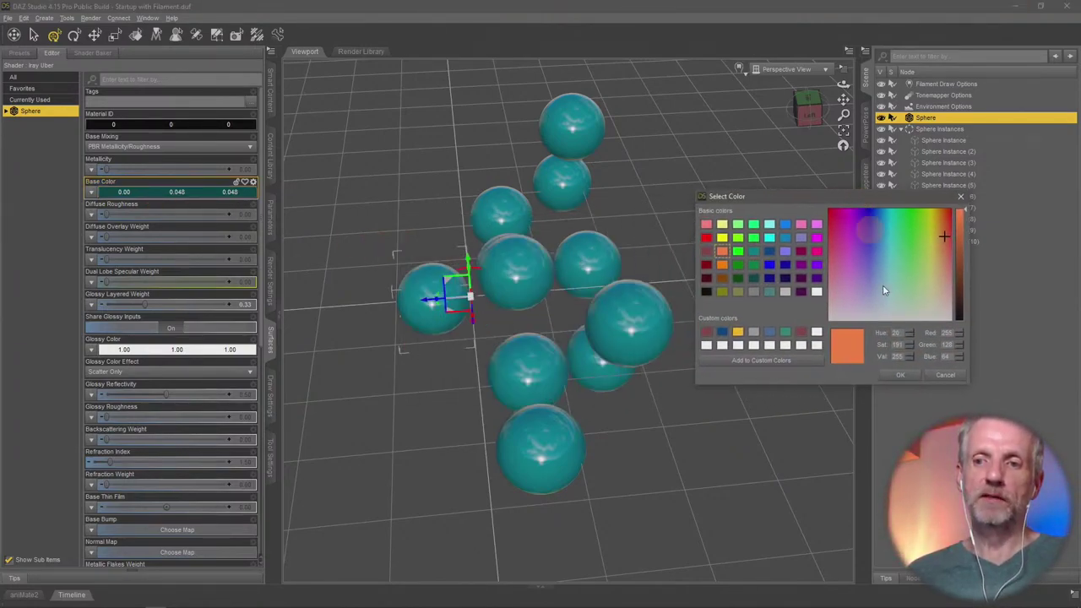
pyautogui.click(902, 374)
pyautogui.moveTo(661, 439); pyautogui.dragTo(589, 408)
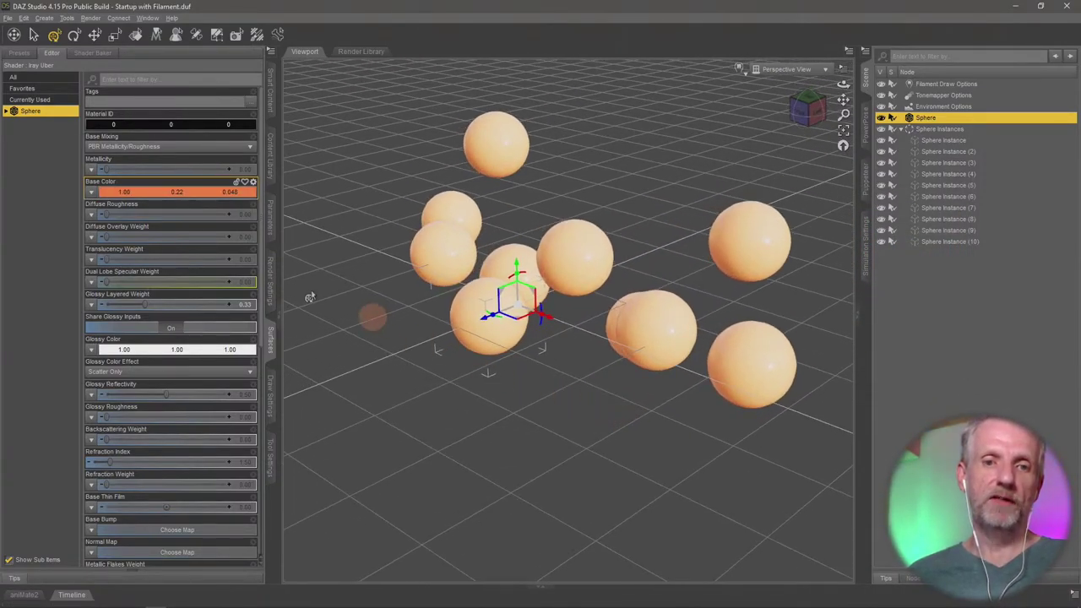
# - Change the Base Color of the original sphere's surface to dark red (0.048, 0.00, 0.00)
pyautogui.click(202, 191)
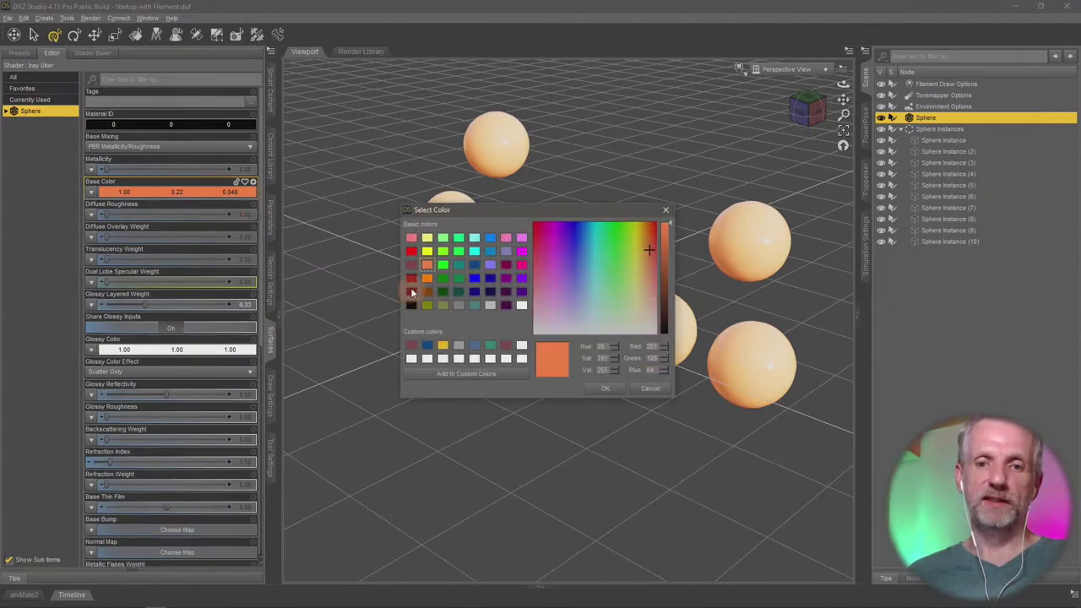
pyautogui.click(411, 292)
pyautogui.click(605, 388)
pyautogui.moveTo(543, 406); pyautogui.dragTo(607, 412)
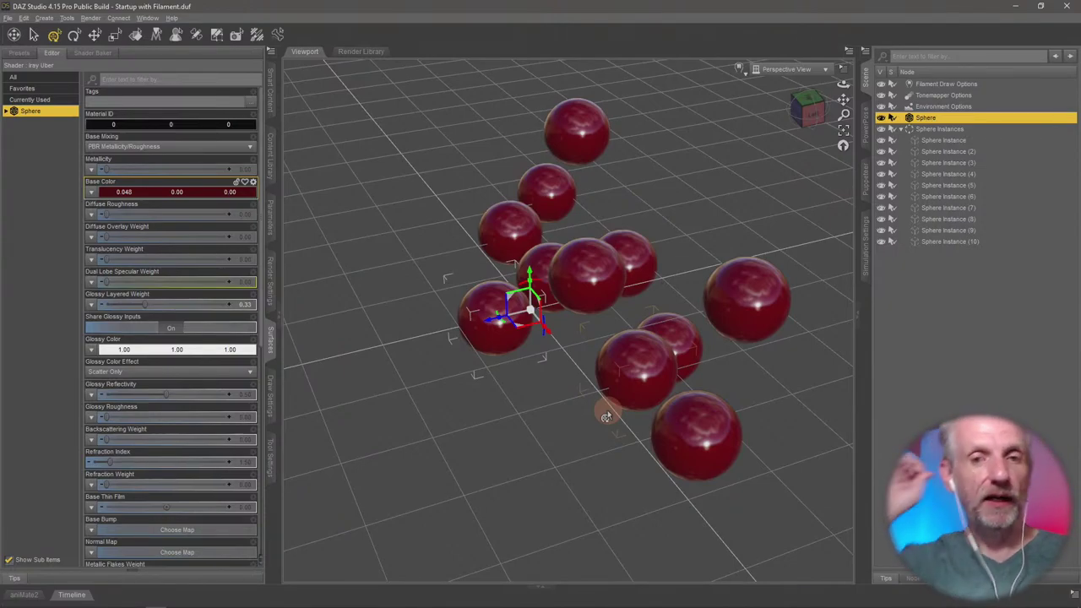
pyautogui.keyDown('alt'); pyautogui.moveTo(543, 439); pyautogui.dragTo(543, 443); pyautogui.keyUp('alt')
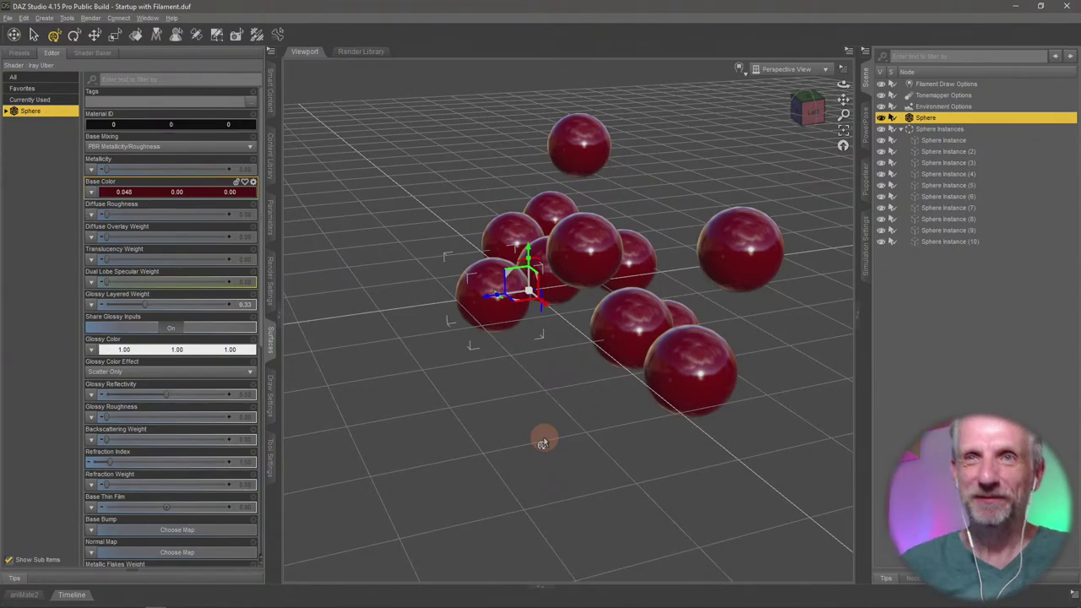
pyautogui.moveTo(515, 415); pyautogui.dragTo(511, 418, button='middle')
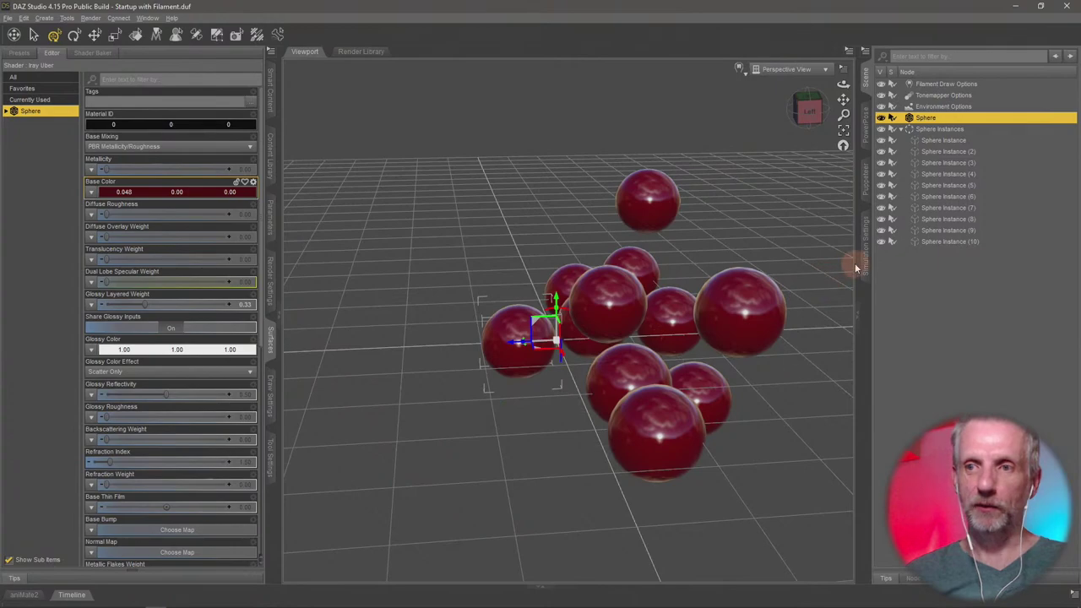
# - Switch to the DAZ Studio window with Subway v4.duf and accept the Intel IYUV codec for saving the AVI
pyautogui.hotkey('alt', 'Tab')
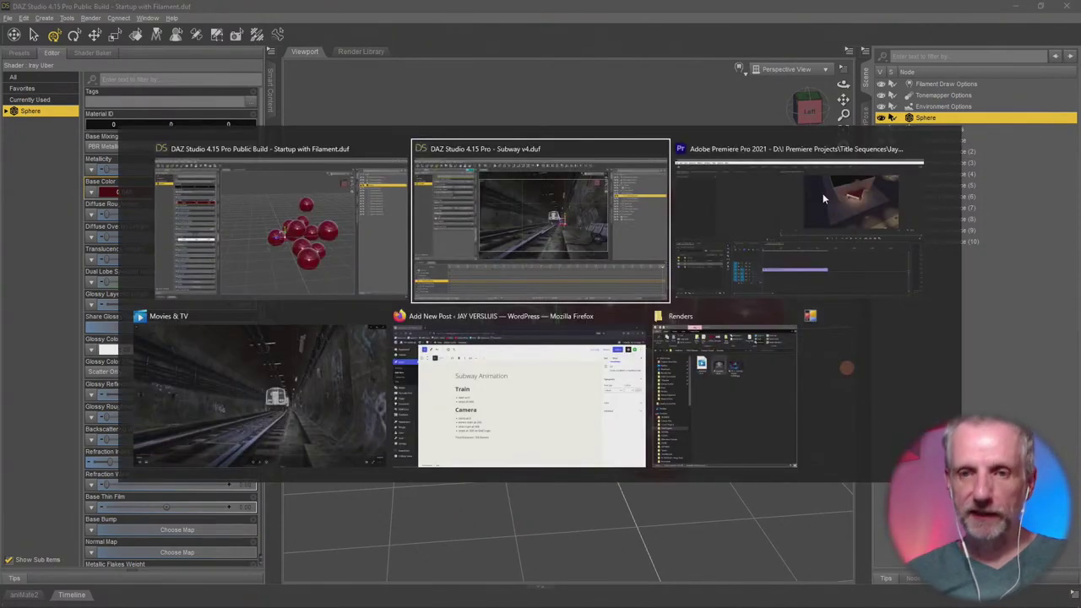
pyautogui.click(615, 184)
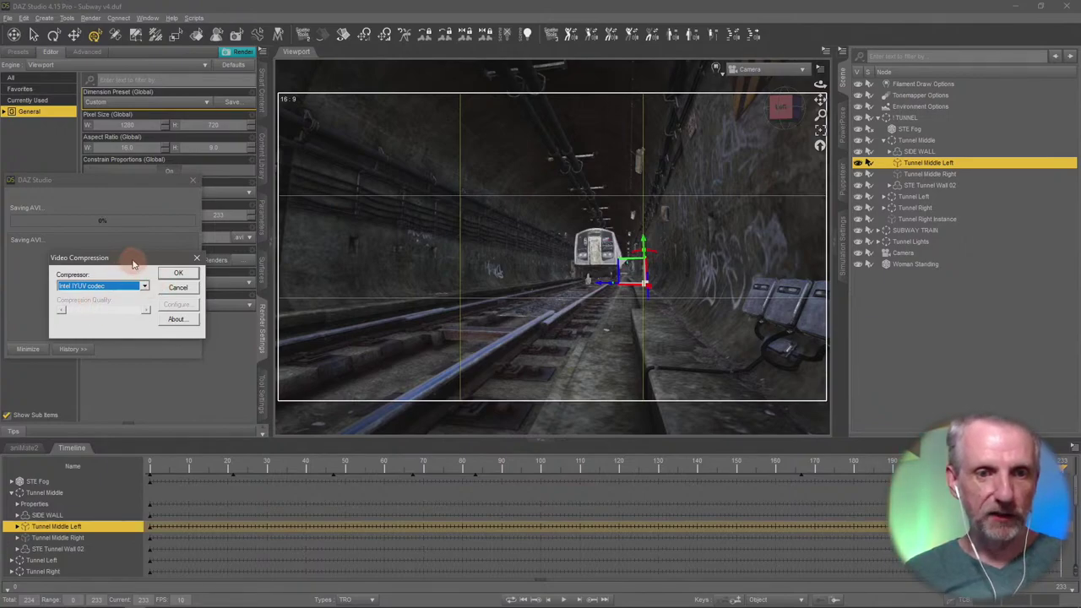
pyautogui.moveTo(133, 260); pyautogui.dragTo(130, 283)
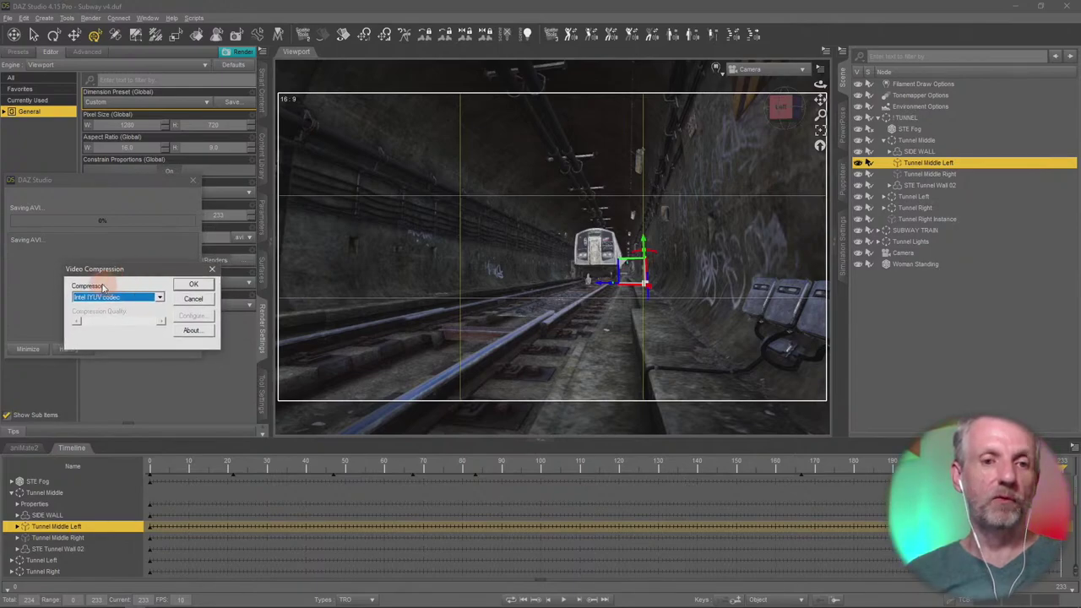
pyautogui.click(192, 286)
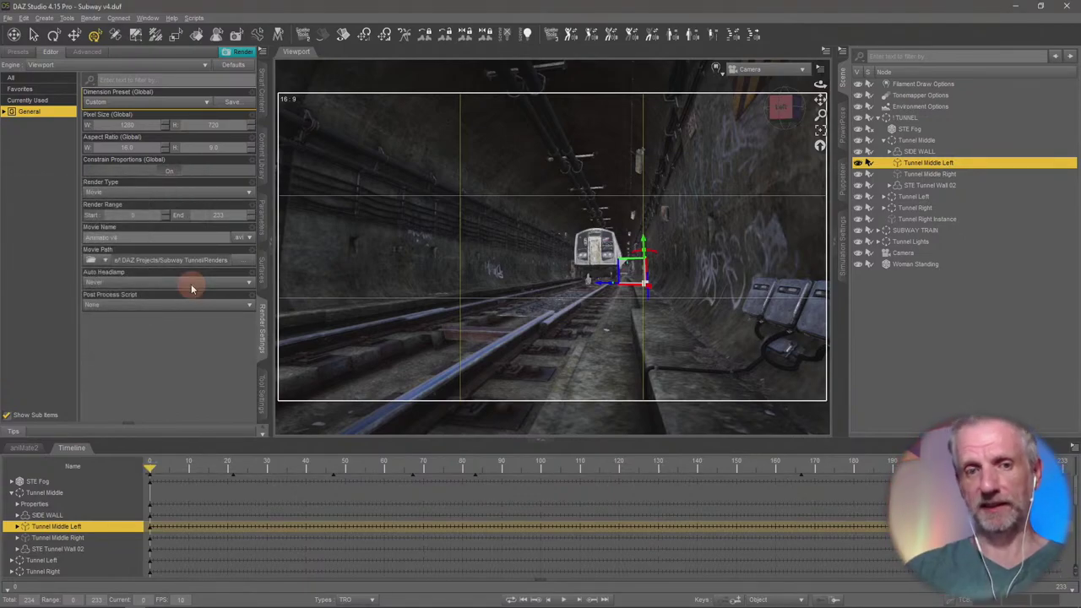
# - Select the Renders folder in the content library and browse to its location in File Explorer
pyautogui.click(264, 161)
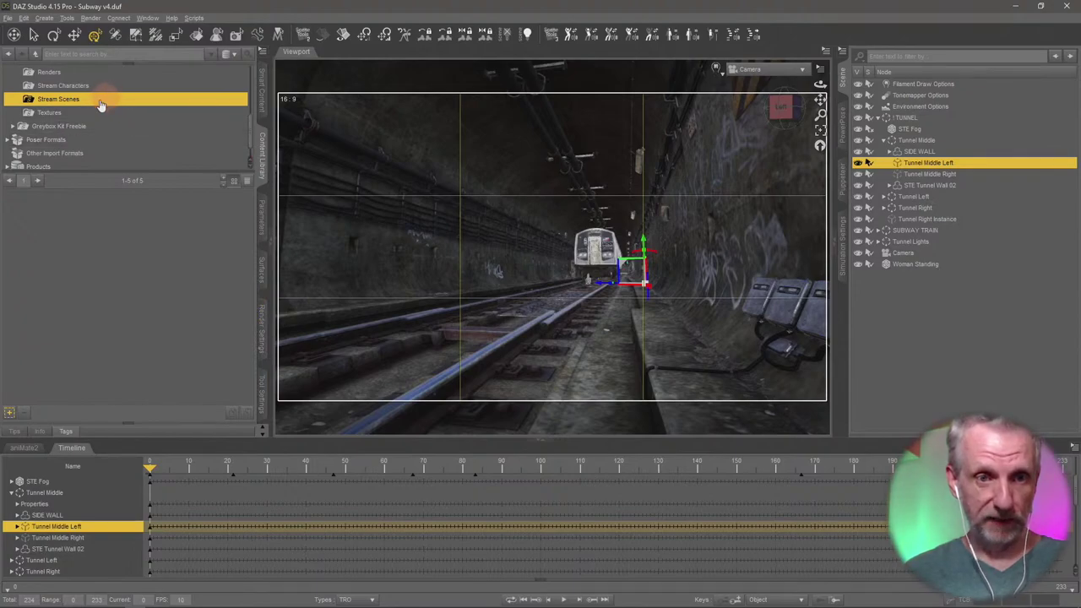
pyautogui.click(123, 73)
pyautogui.rightClick(125, 76)
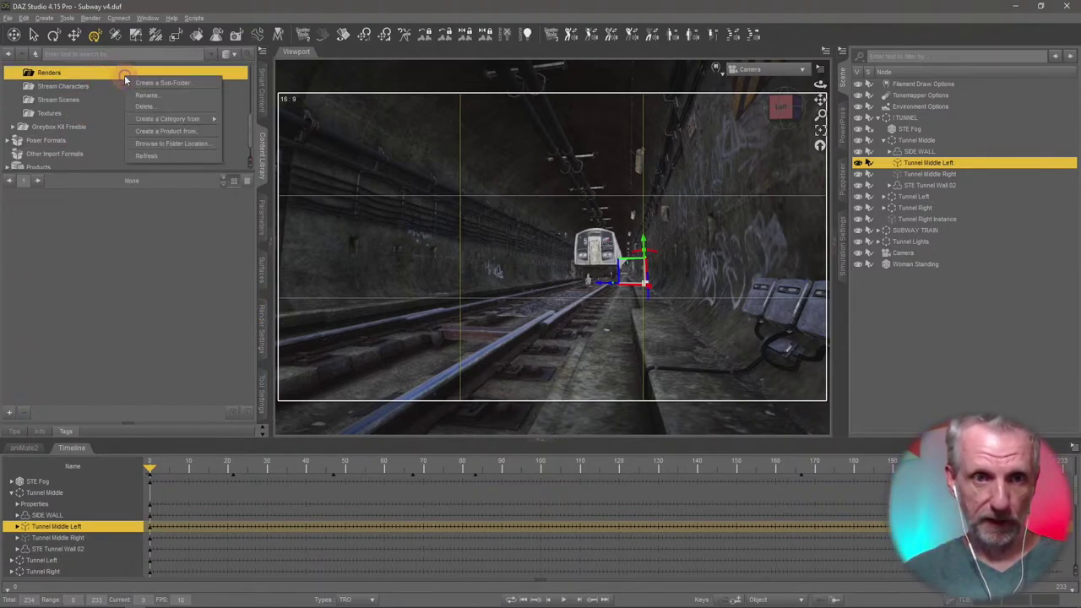
pyautogui.click(171, 144)
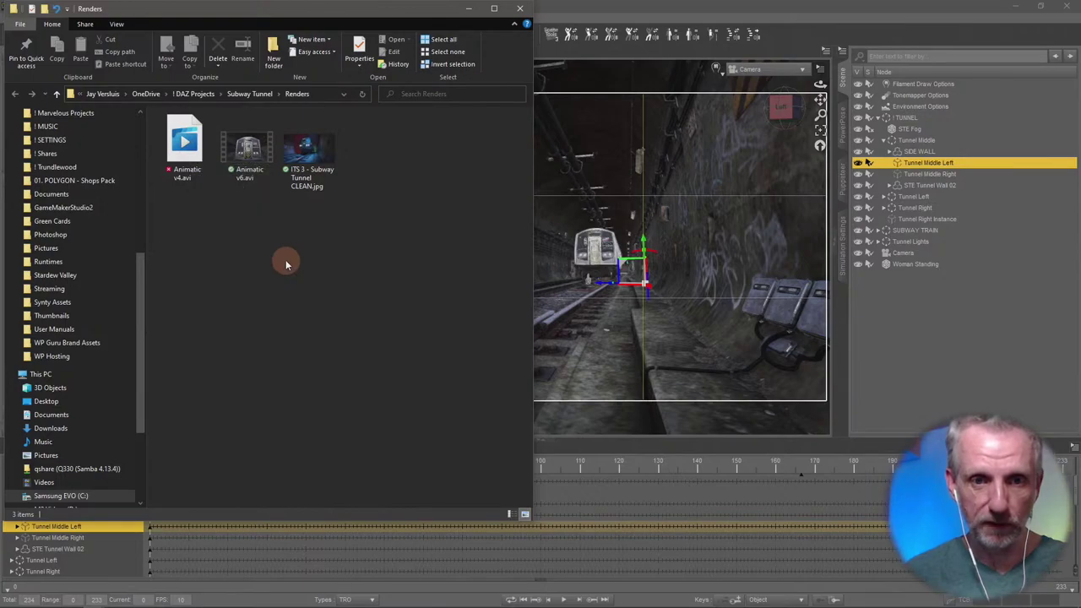
# - Try to play Animatic v4.avi from the Renders folder, close the video player, and return to the subway scene
pyautogui.doubleClick(189, 152)
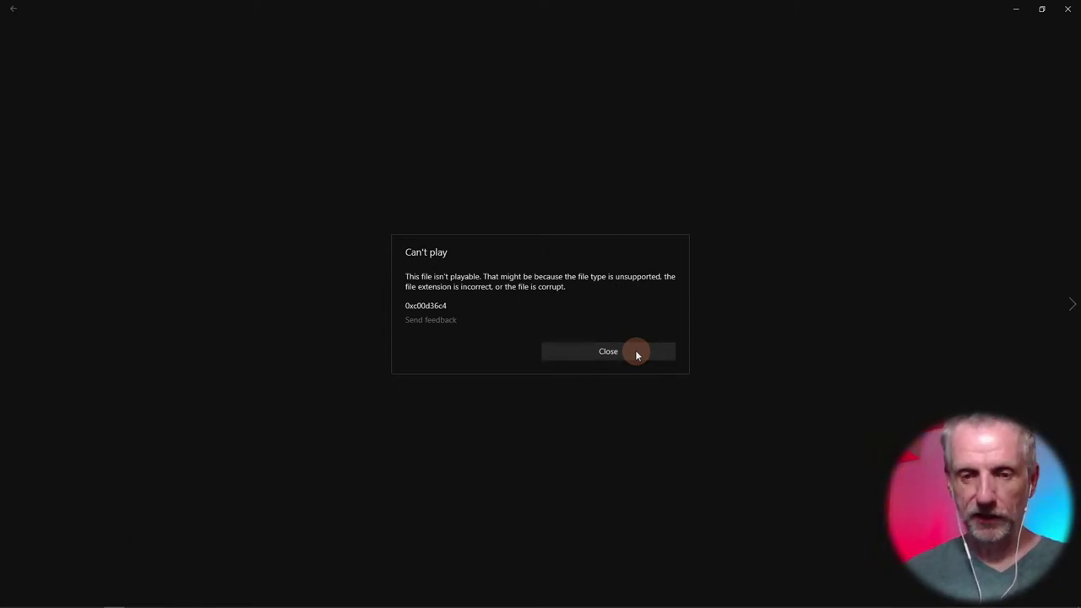
pyautogui.click(635, 351)
pyautogui.hotkey('alt', 'Tab')
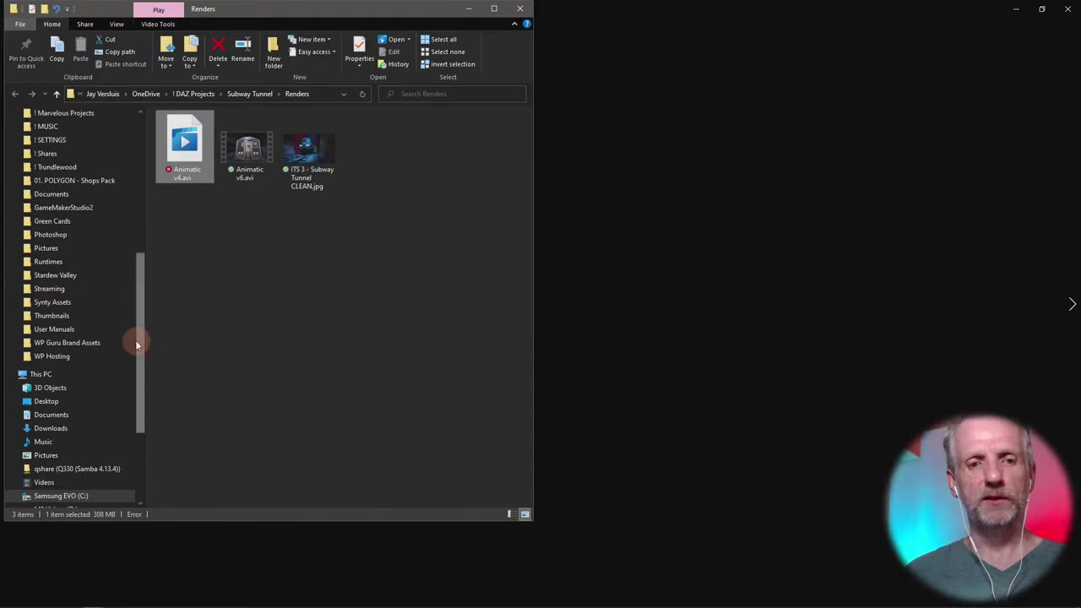
pyautogui.moveTo(138, 345); pyautogui.dragTo(166, 195)
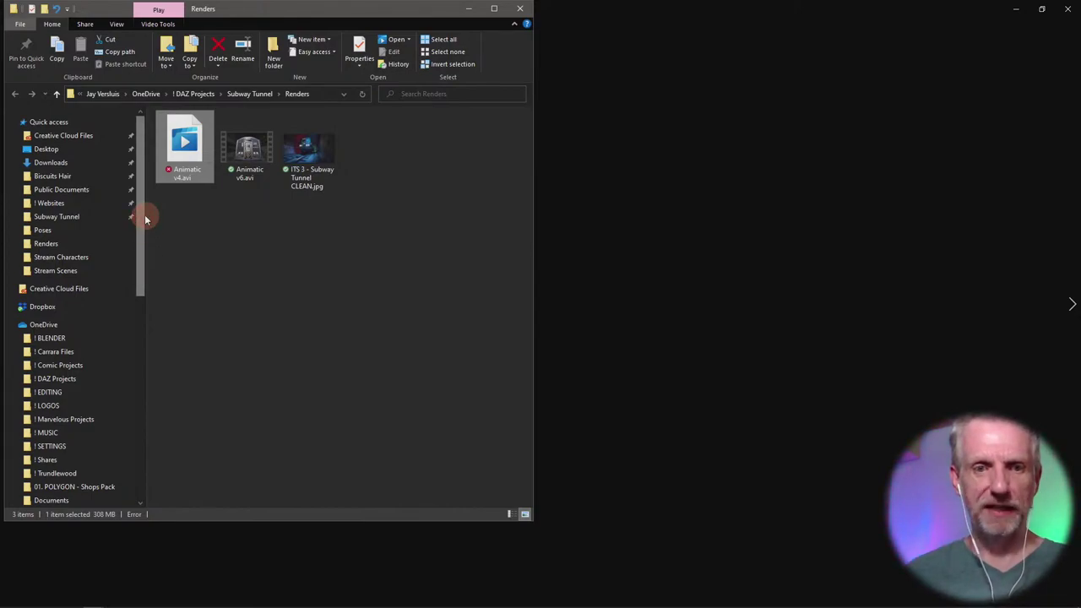
pyautogui.moveTo(144, 215); pyautogui.dragTo(126, 468)
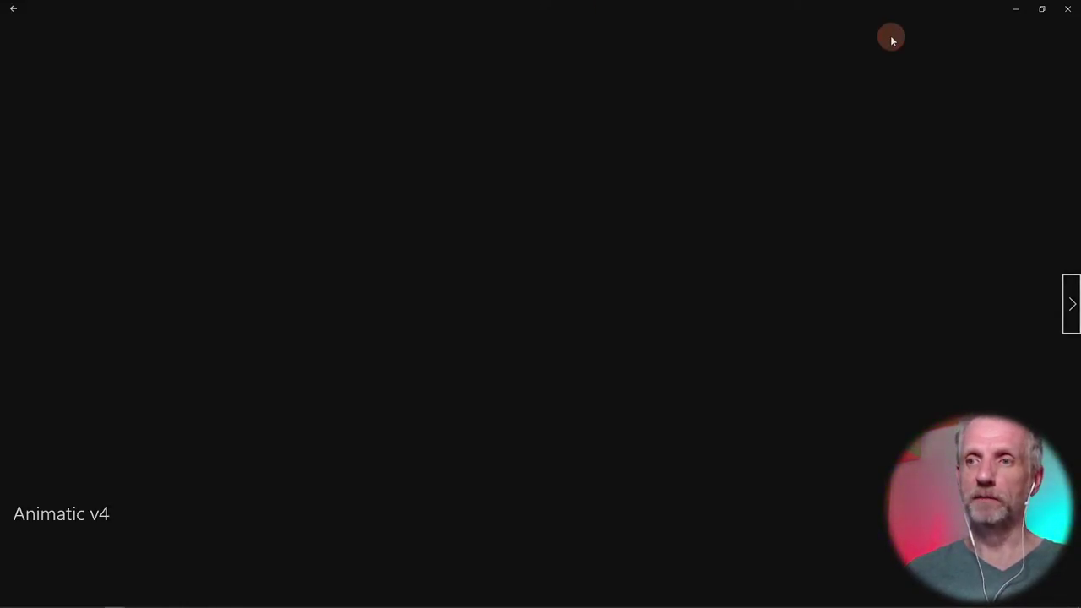
pyautogui.click(1068, 8)
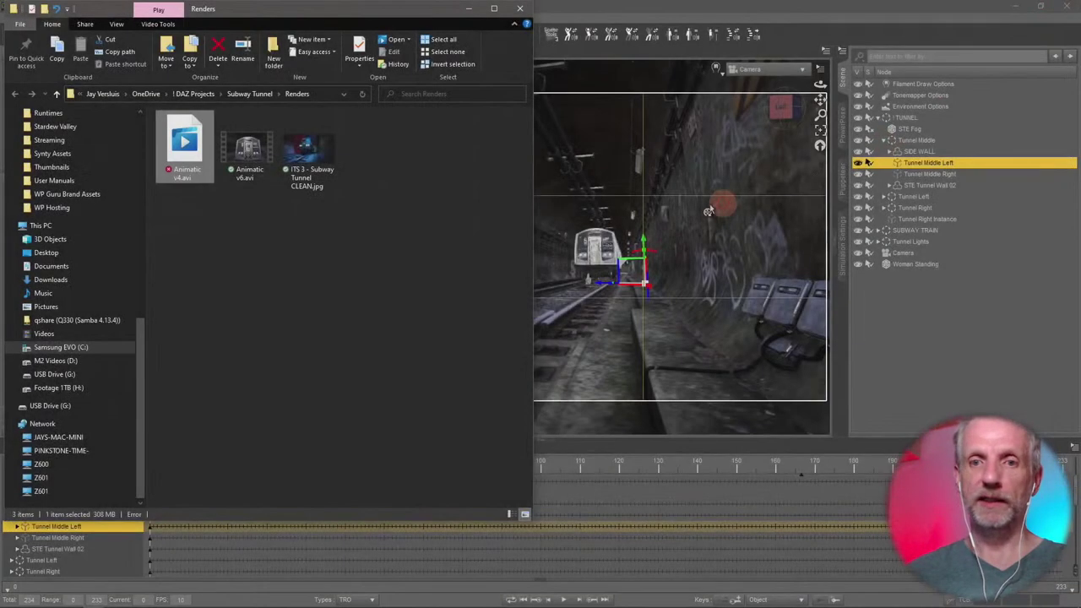
pyautogui.click(775, 10)
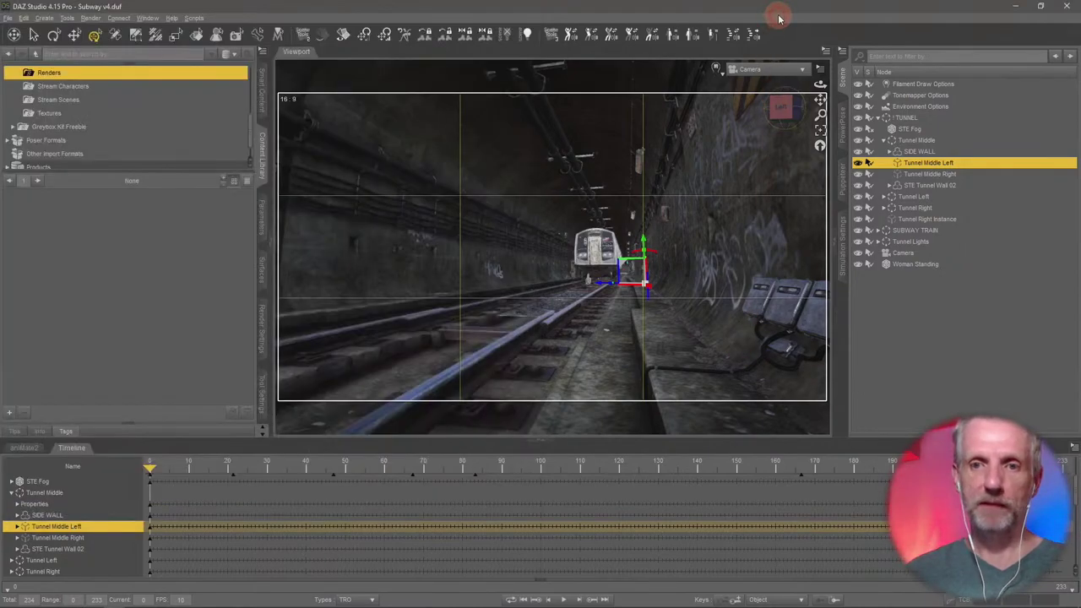
# - Set the movie path in the render settings to the Desktop folder
pyautogui.click(261, 325)
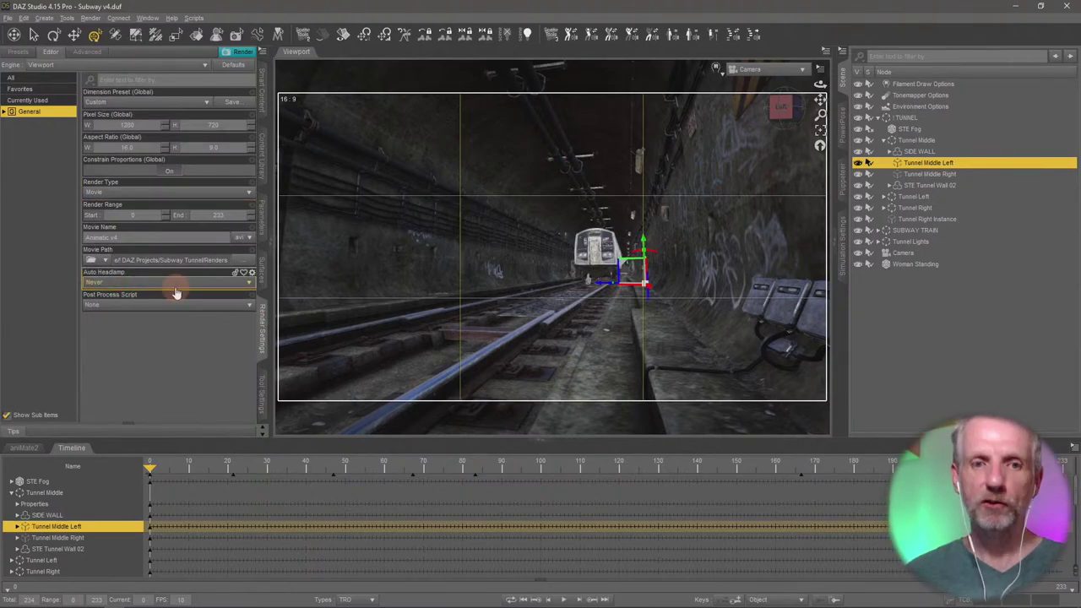
pyautogui.click(240, 260)
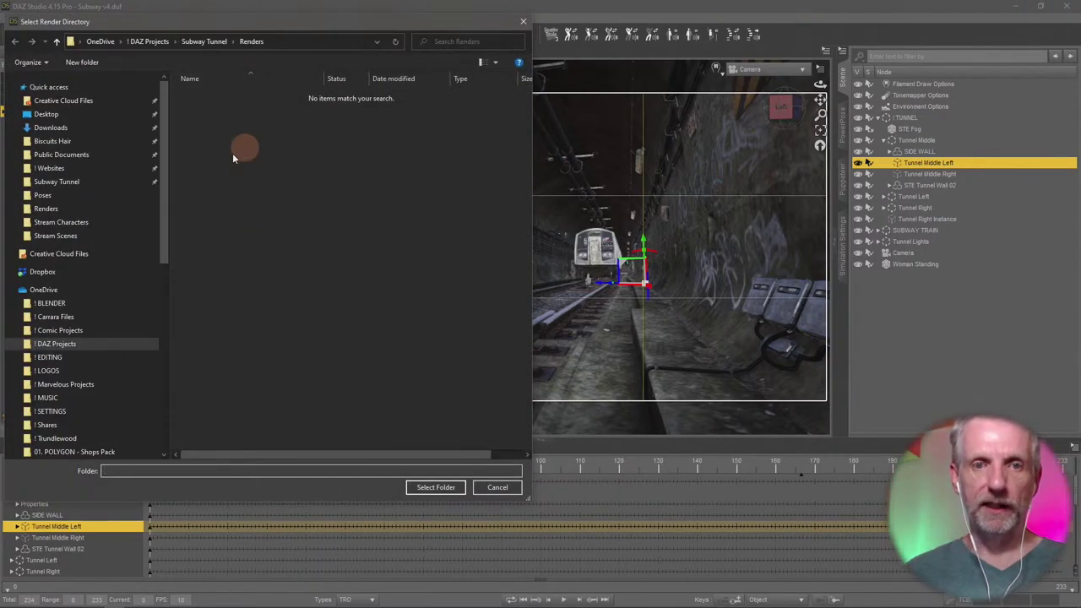
pyautogui.click(48, 116)
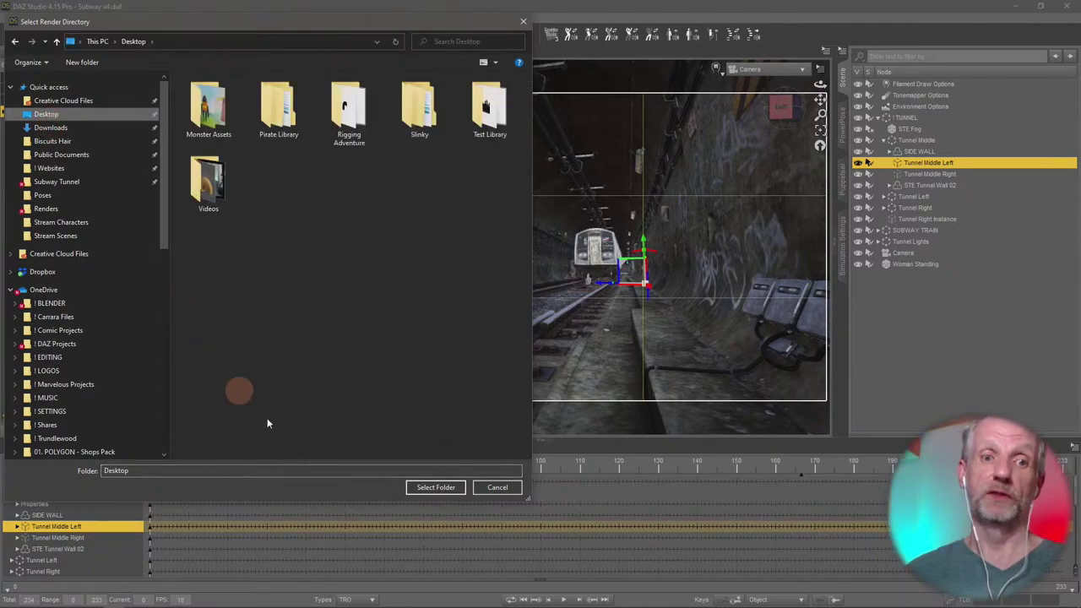
pyautogui.click(432, 488)
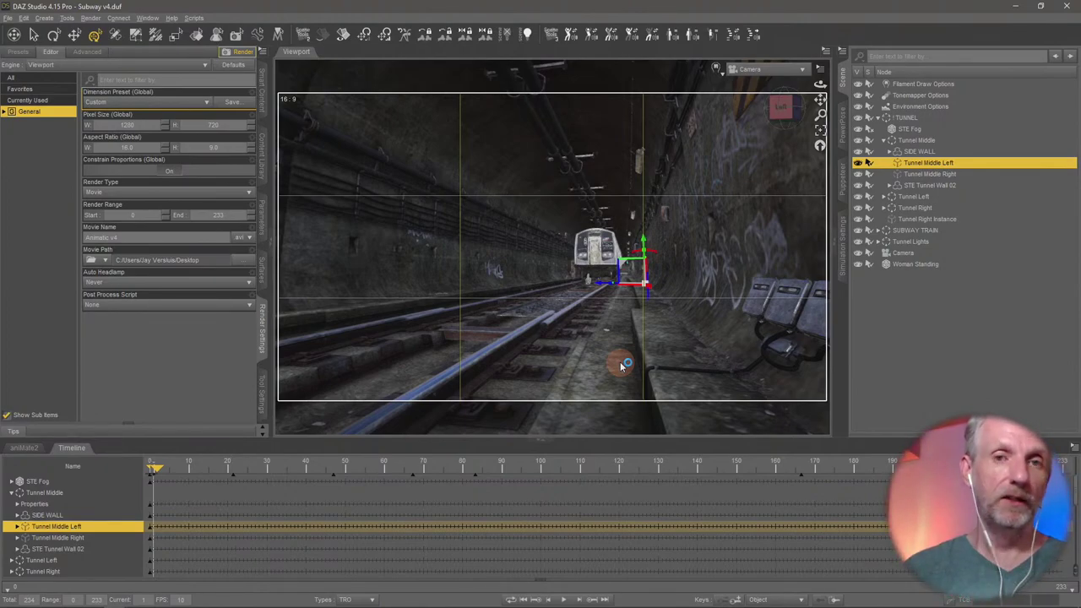
pyautogui.press('Right')
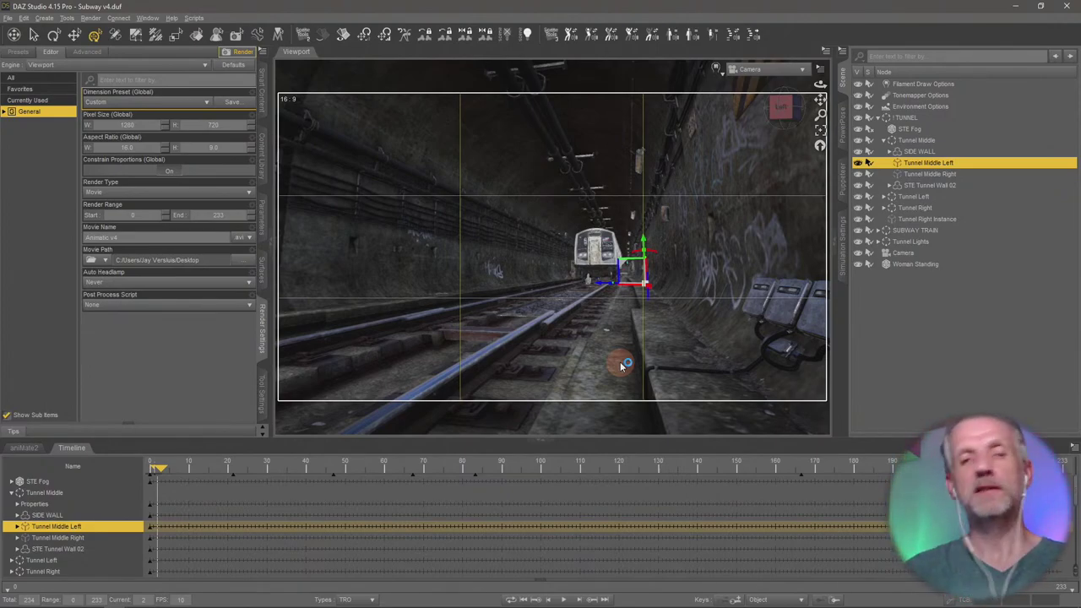
pyautogui.press('Right')
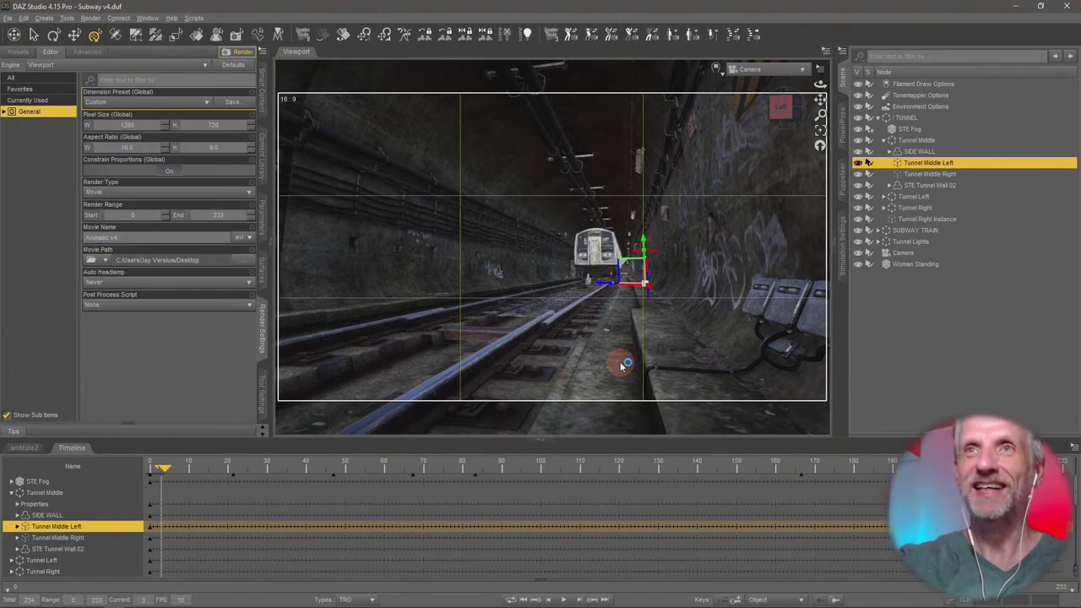
pyautogui.press('Right')
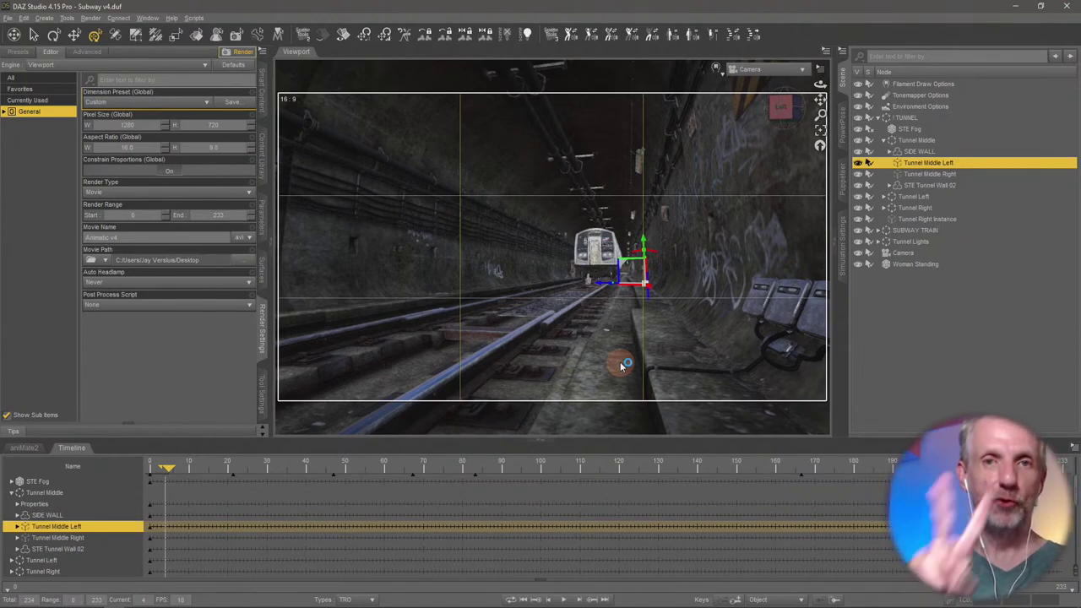
pyautogui.press('Right')
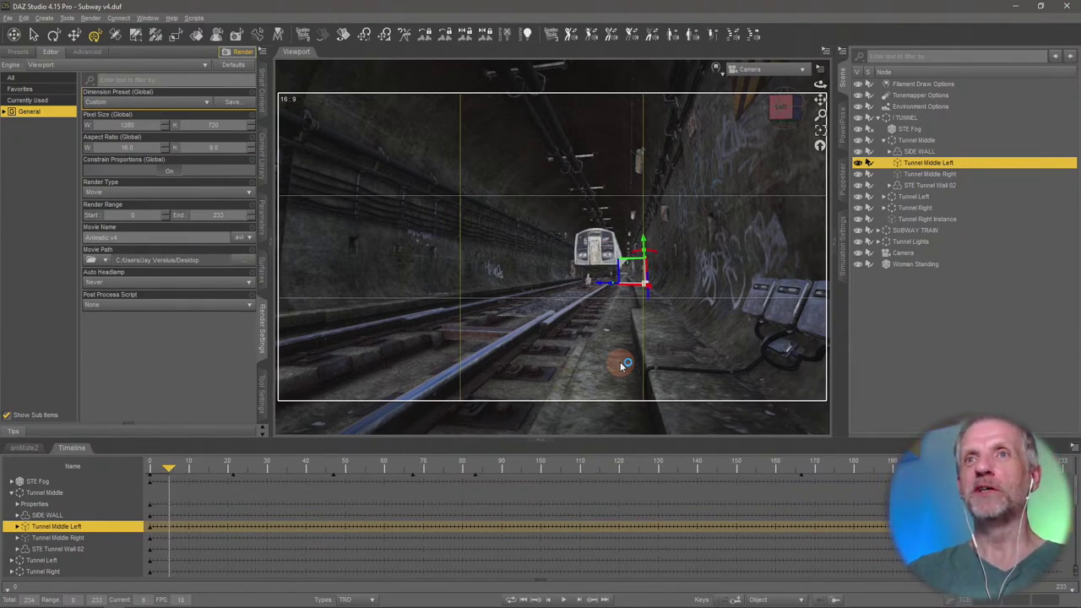
pyautogui.press('Right')
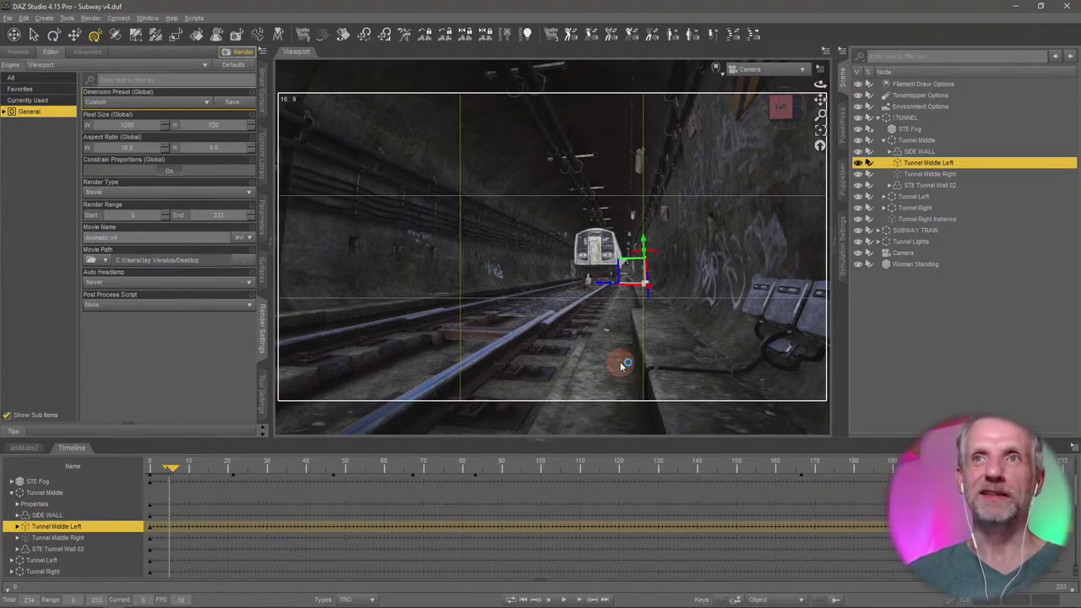
pyautogui.press('Right')
pyautogui.press('Right')
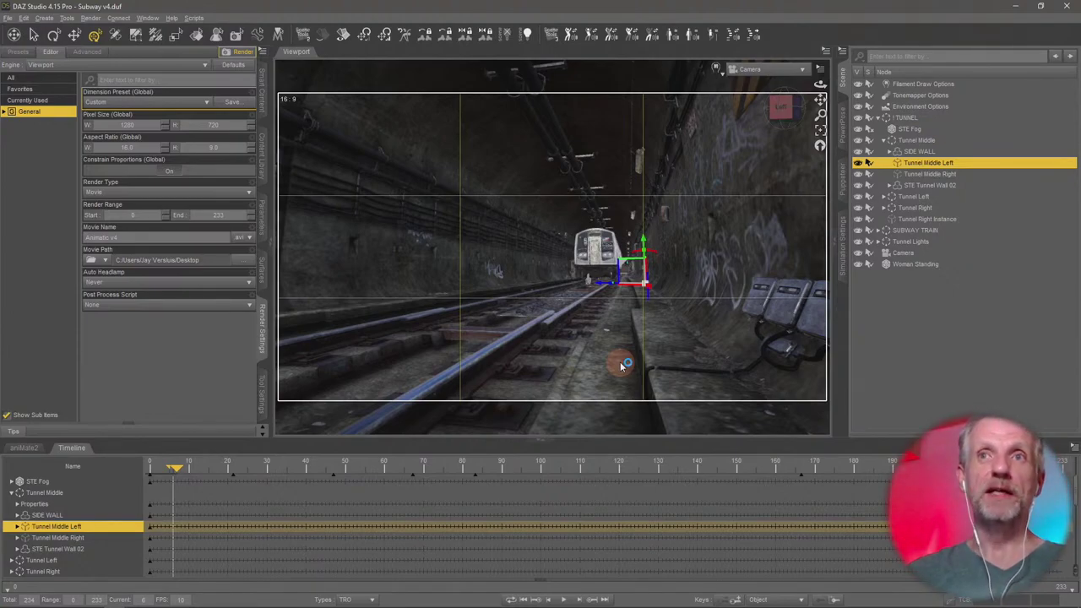
pyautogui.press('Right')
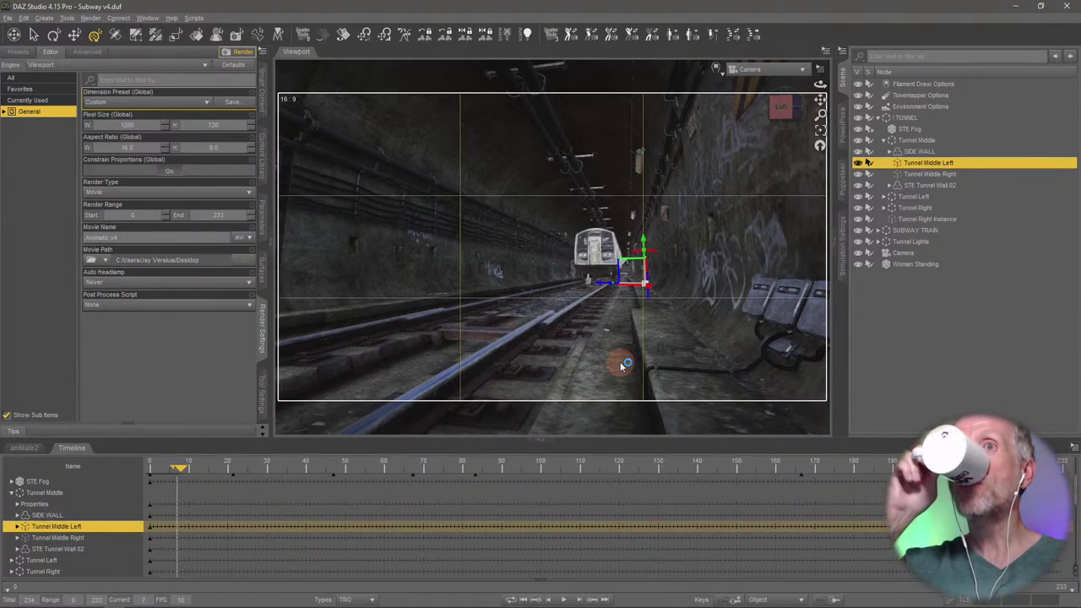
pyautogui.press('Right')
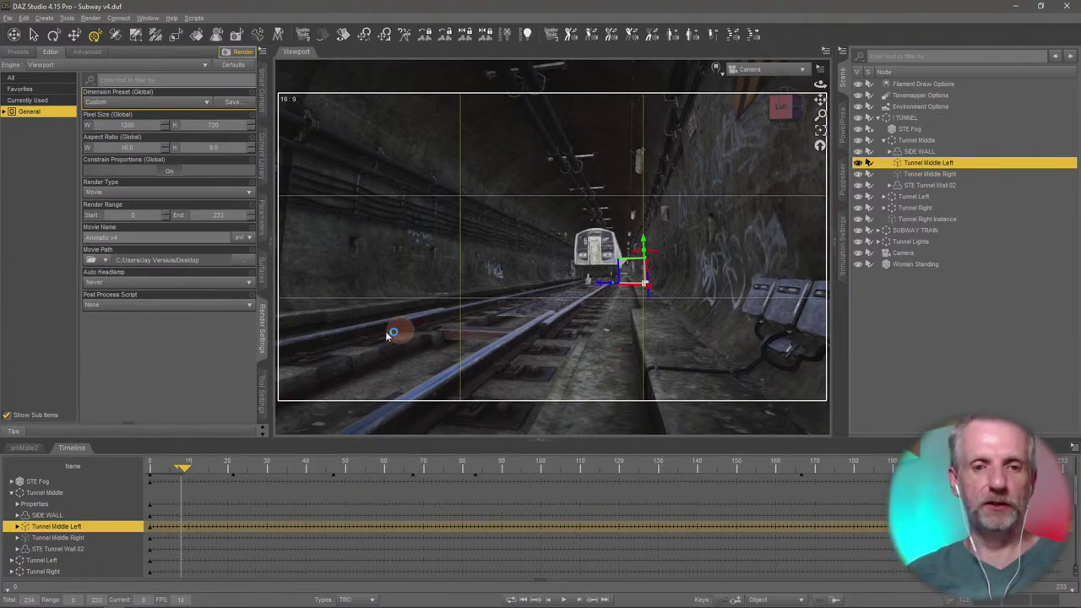
pyautogui.press('Right')
pyautogui.hotkey('ctrl', 'r')
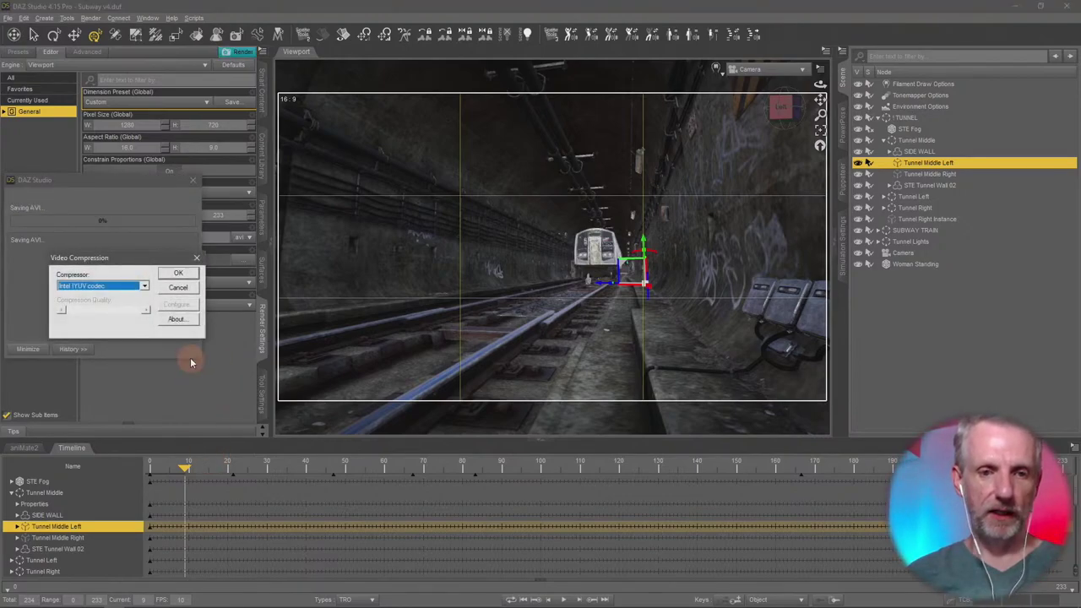
pyautogui.click(186, 287)
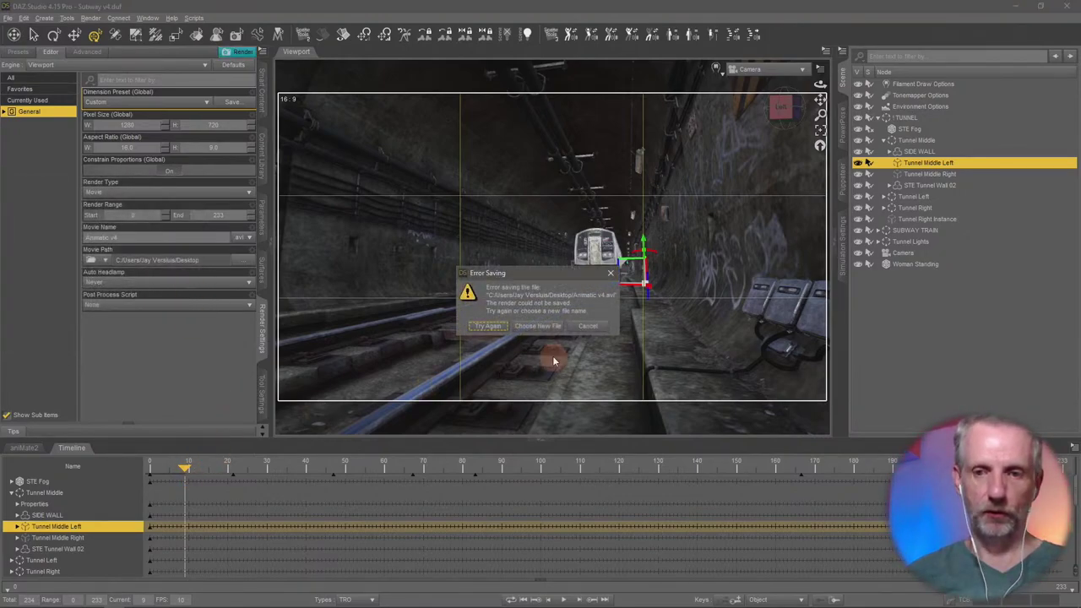
pyautogui.click(589, 327)
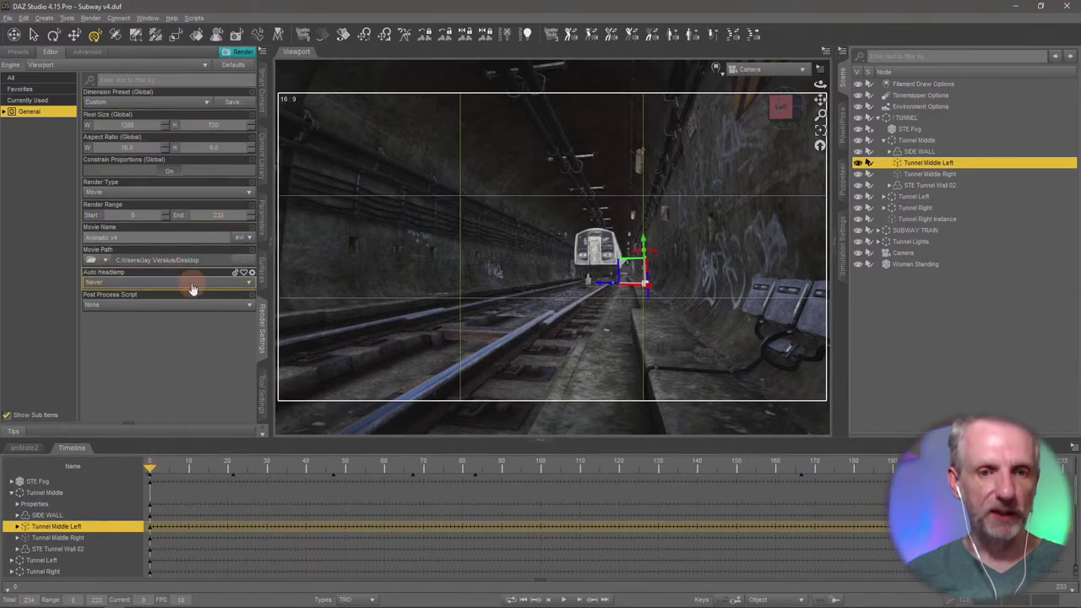
# - Create a folder named Animatic on the Desktop and set it as the movie path in the render settings
pyautogui.click(244, 264)
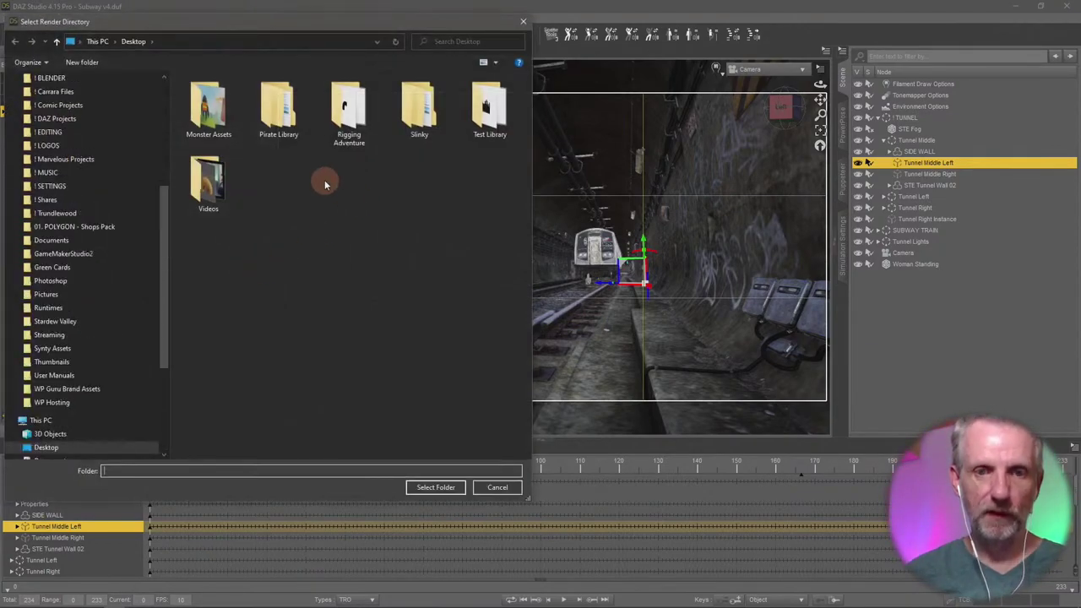
pyautogui.rightClick(308, 186)
pyautogui.moveTo(289, 413)
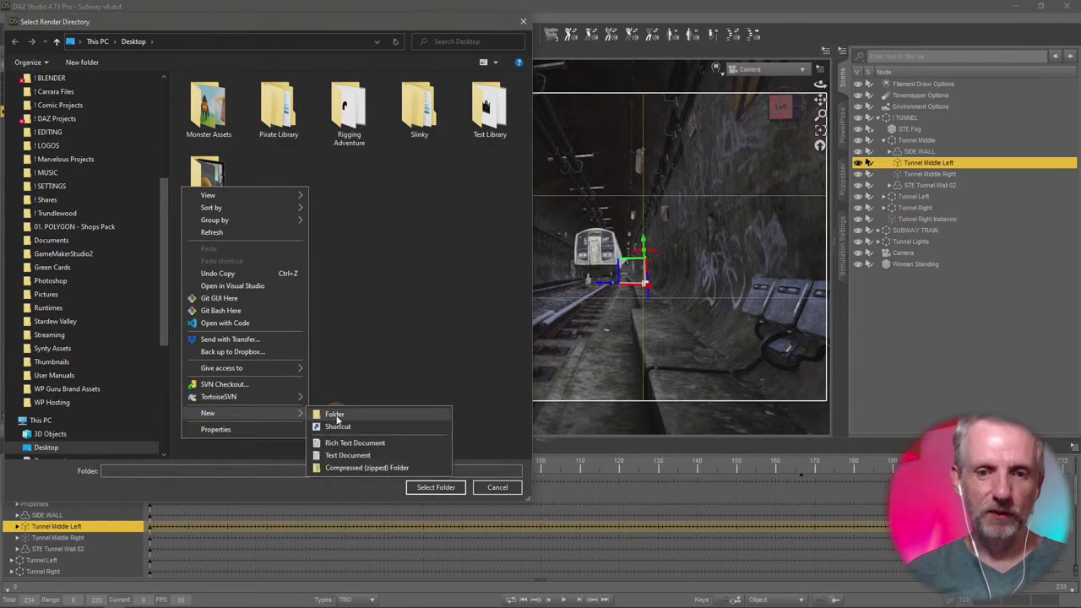
pyautogui.click(336, 415)
pyautogui.write('Animatic')
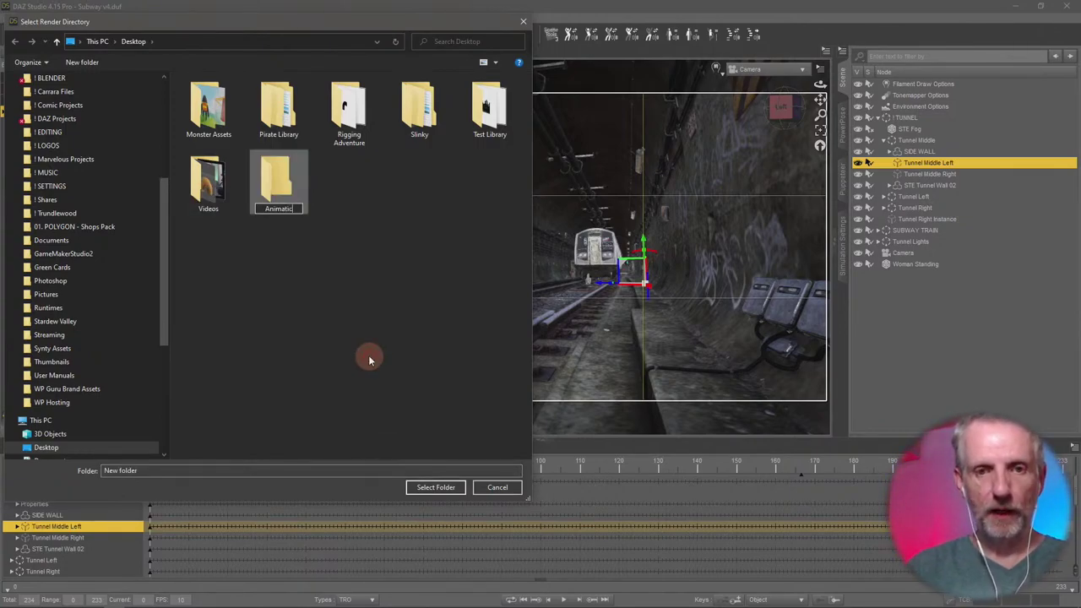
pyautogui.press('Return')
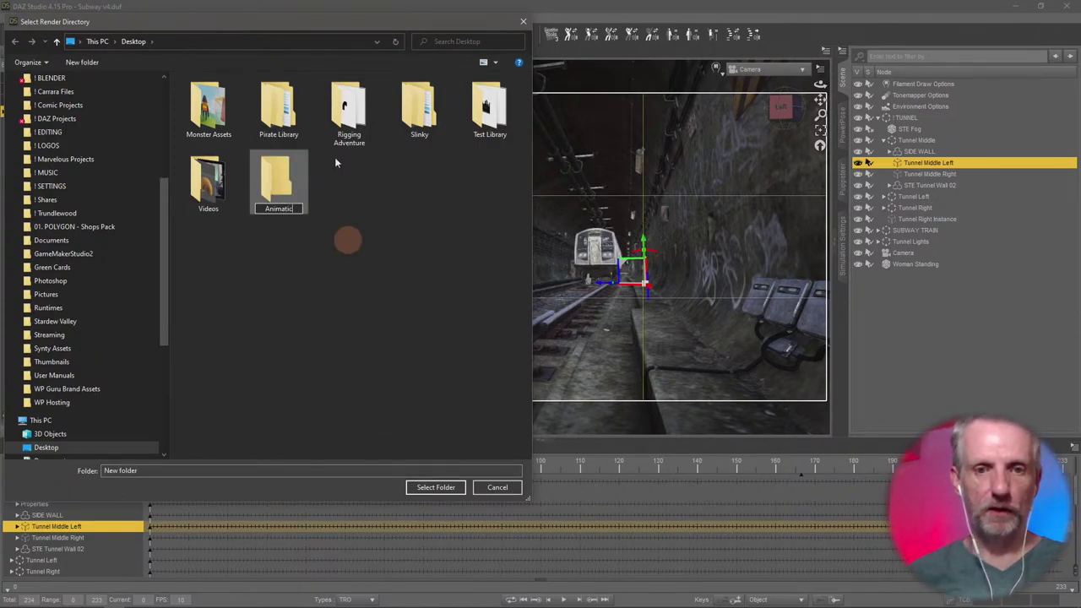
pyautogui.doubleClick(279, 179)
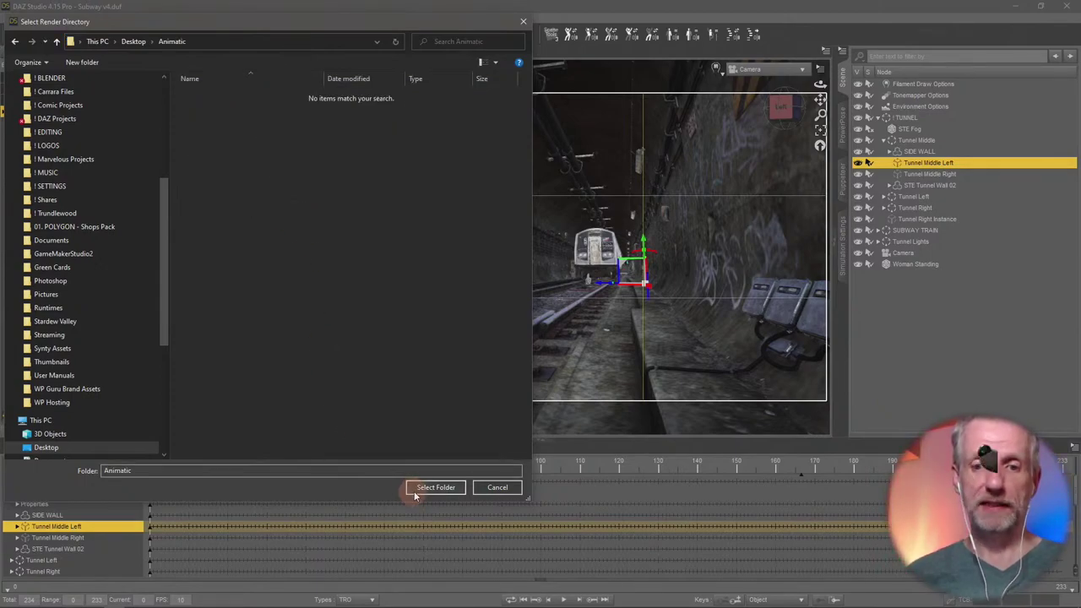
pyautogui.click(427, 488)
pyautogui.click(164, 238)
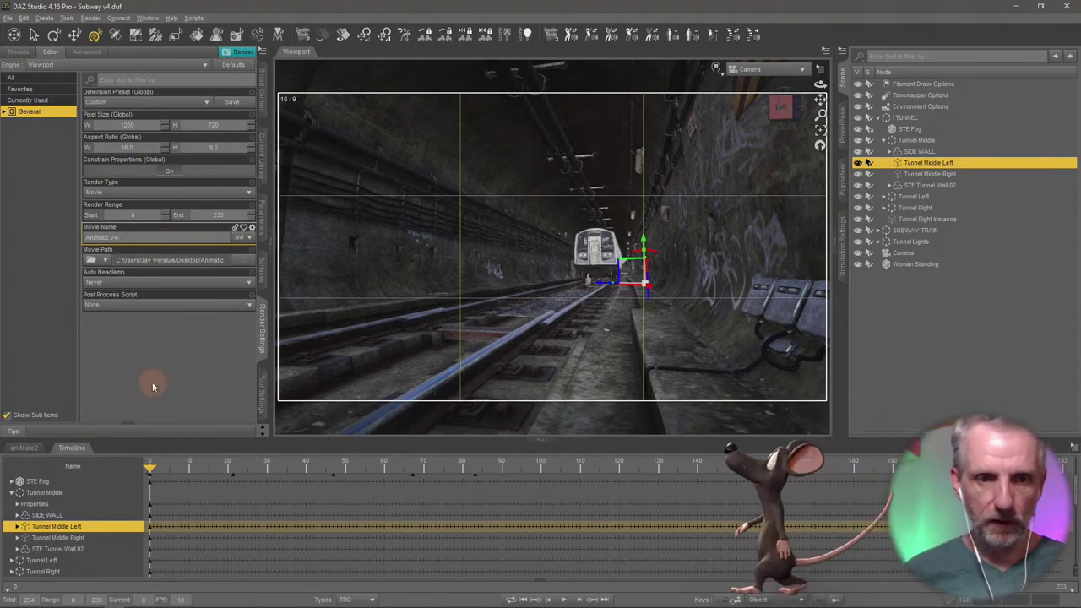
# - Change the render type to Image Series and set the series path to the Desktop's Animatic folder
pyautogui.click(142, 192)
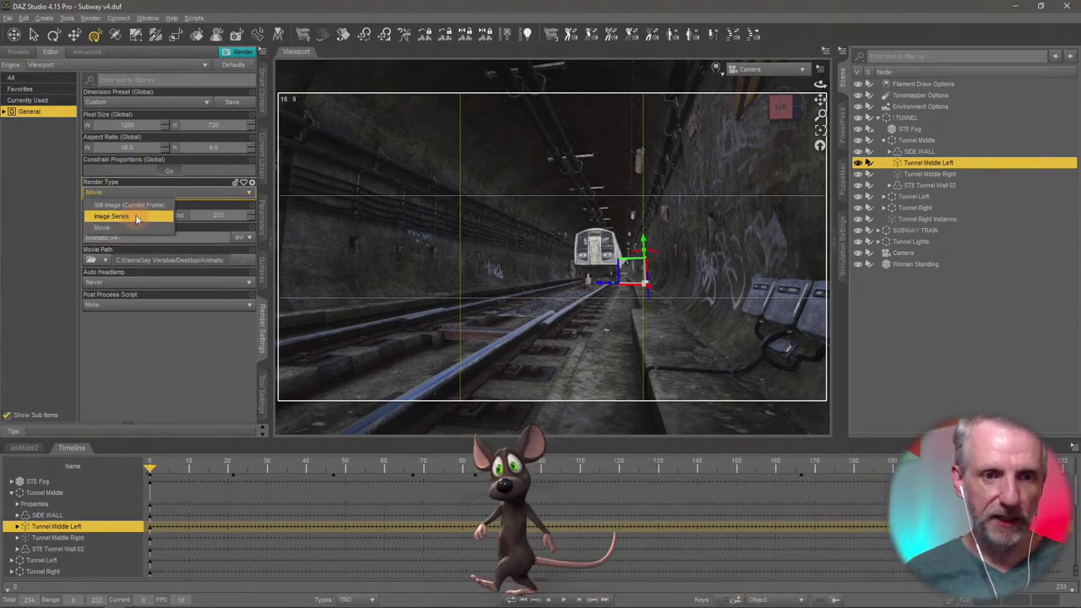
pyautogui.click(135, 216)
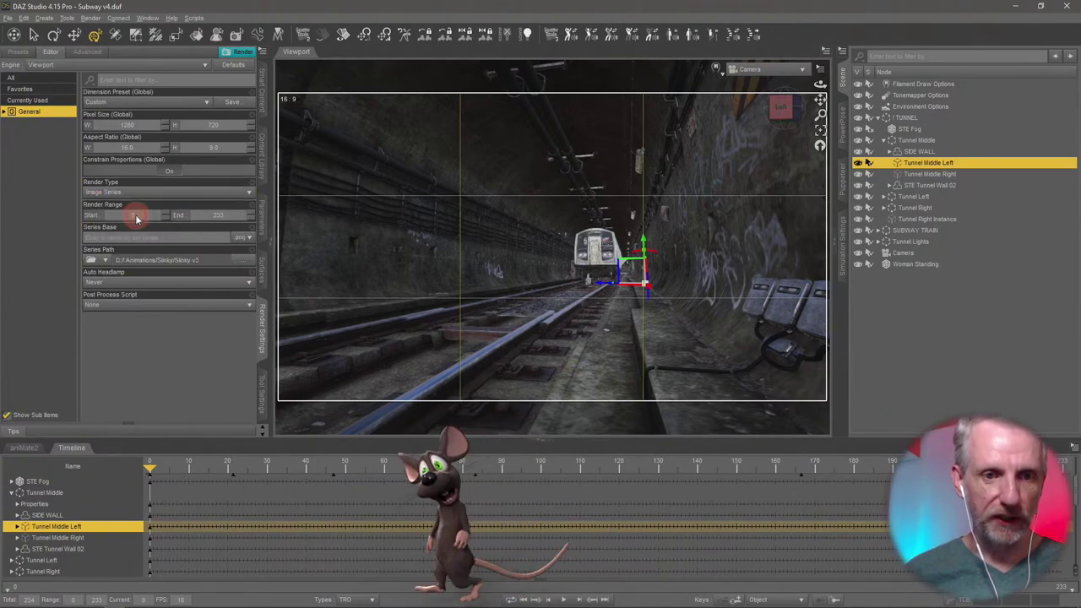
pyautogui.click(247, 259)
pyautogui.scroll(8, 51, 135)
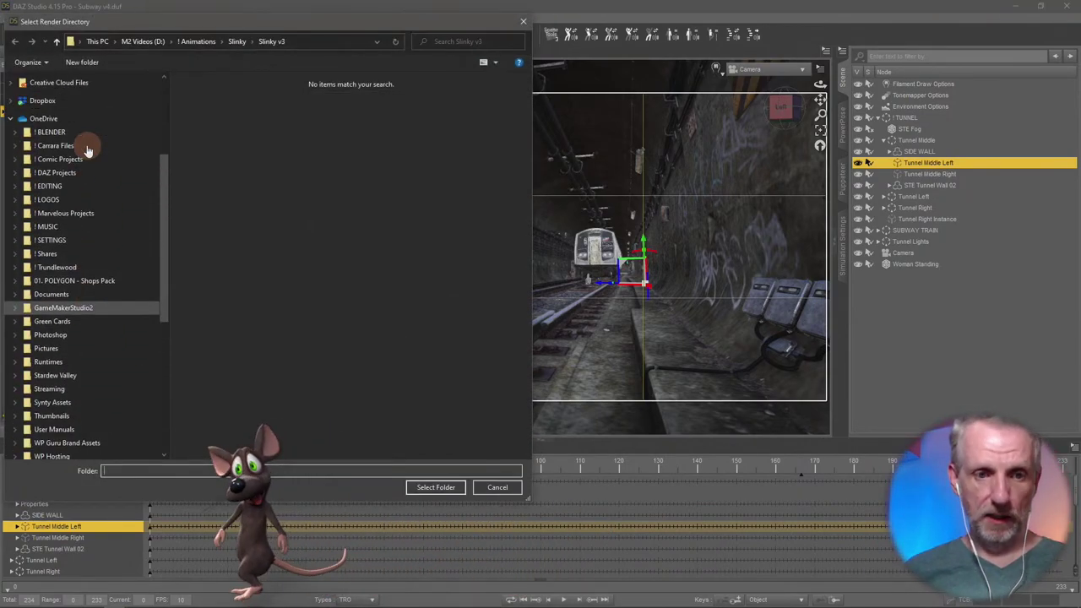
pyautogui.click(72, 113)
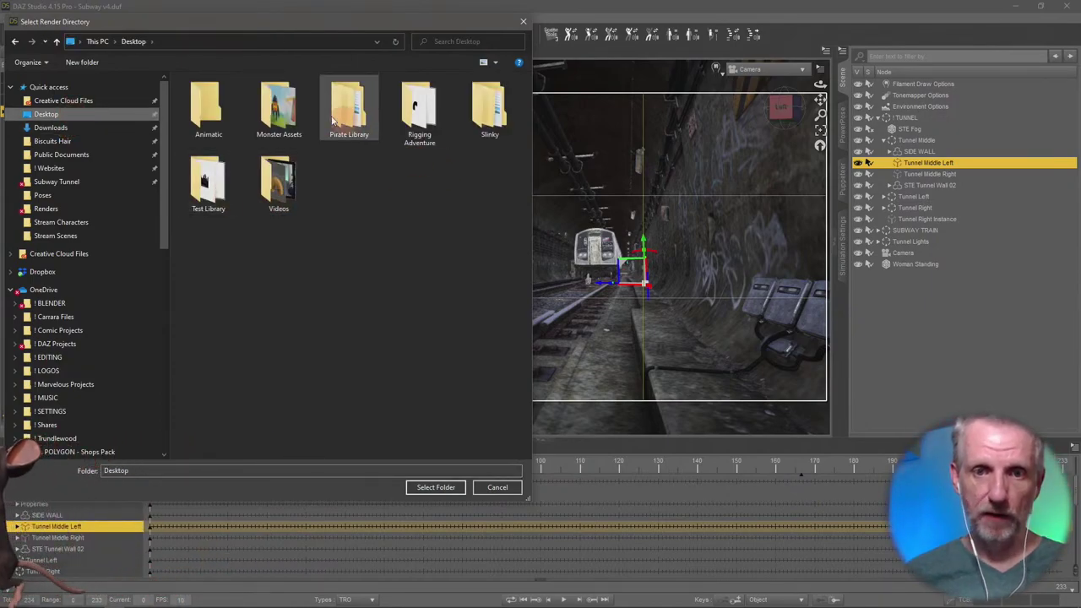
pyautogui.doubleClick(207, 108)
pyautogui.click(435, 488)
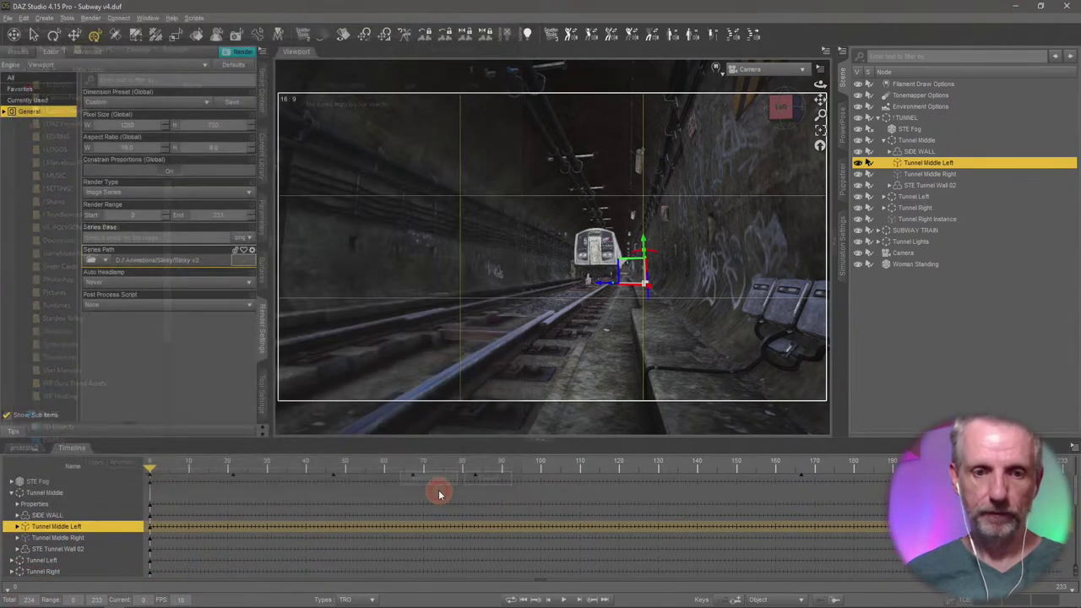
# - Set the series base name to "Subway v4-" and start rendering the image series
pyautogui.click(193, 239)
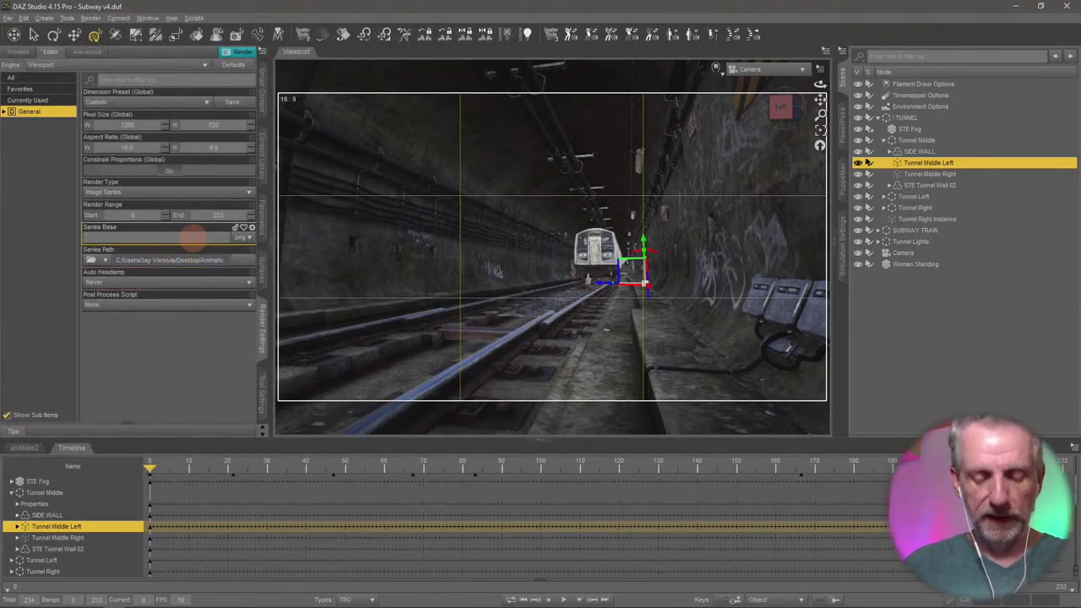
pyautogui.write('Subway v4')
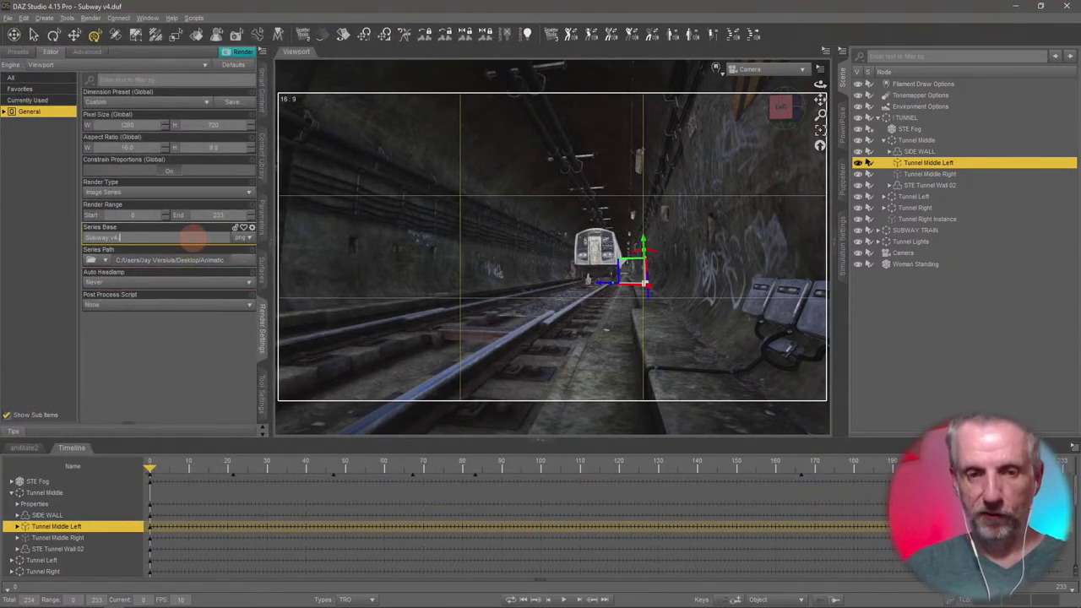
pyautogui.click(240, 52)
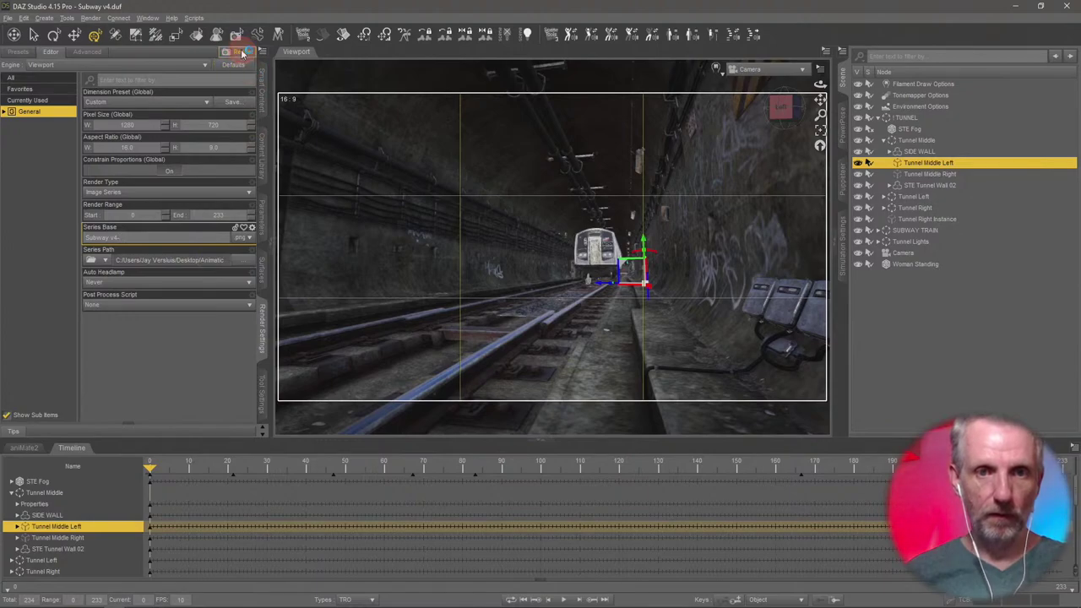
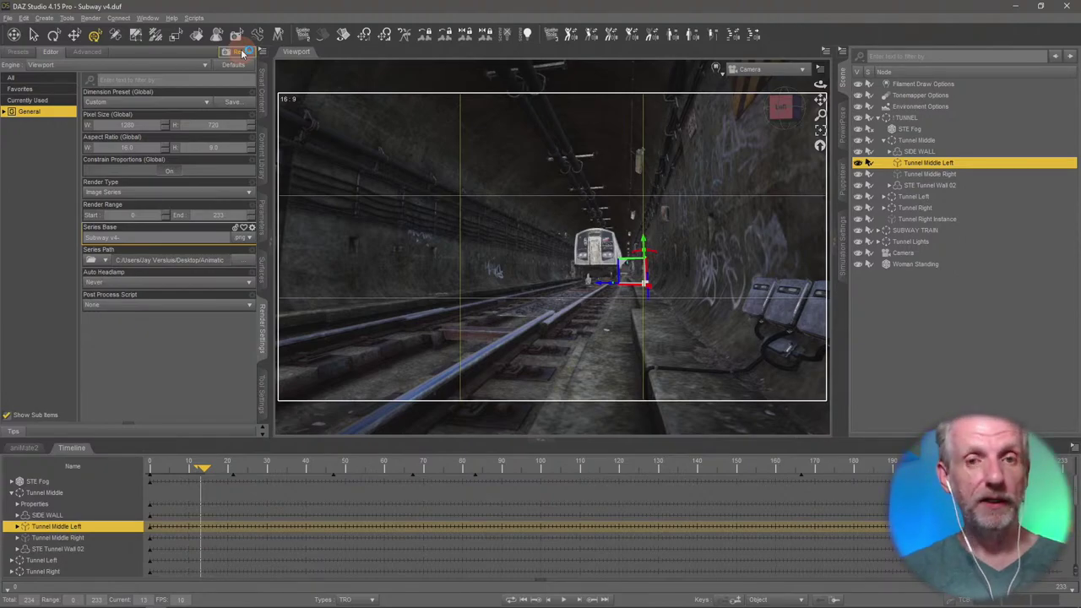
# - Switch to the Firefox window on Desktop 2 and examine the Season Pass 2 Contest Rules, highlighting the #SeasonPass2 hashtag under How to Enter
pyautogui.hotkey('alt', 'Tab')
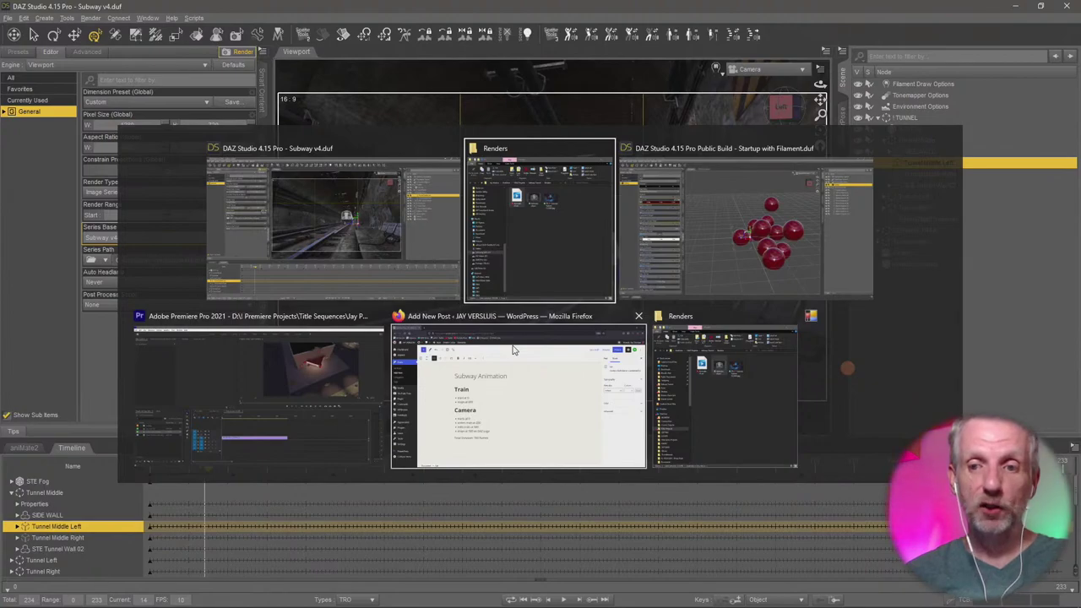
pyautogui.press('super+Tab')
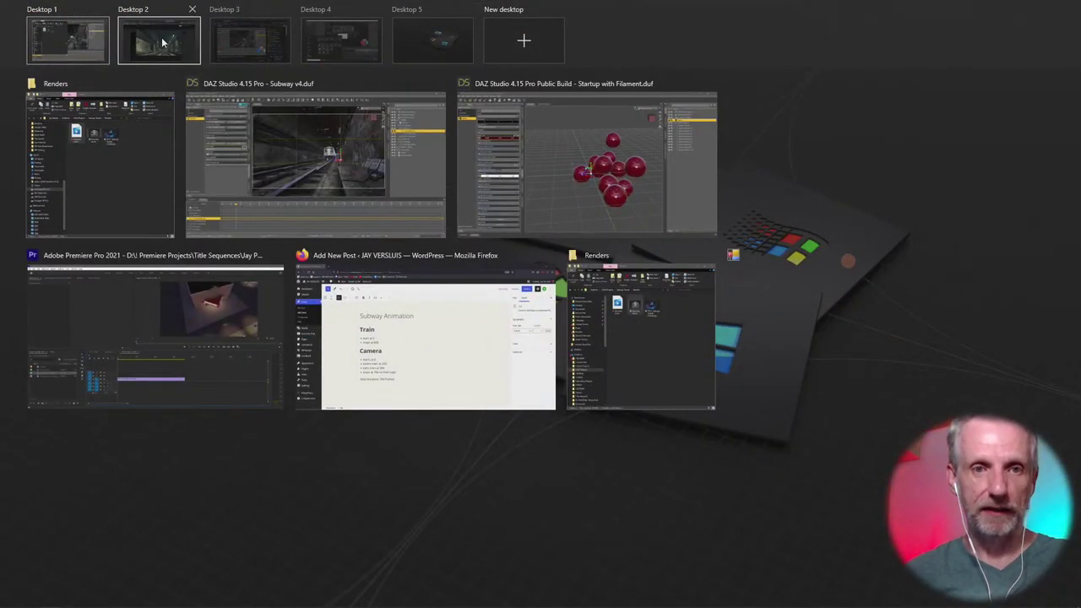
pyautogui.click(161, 40)
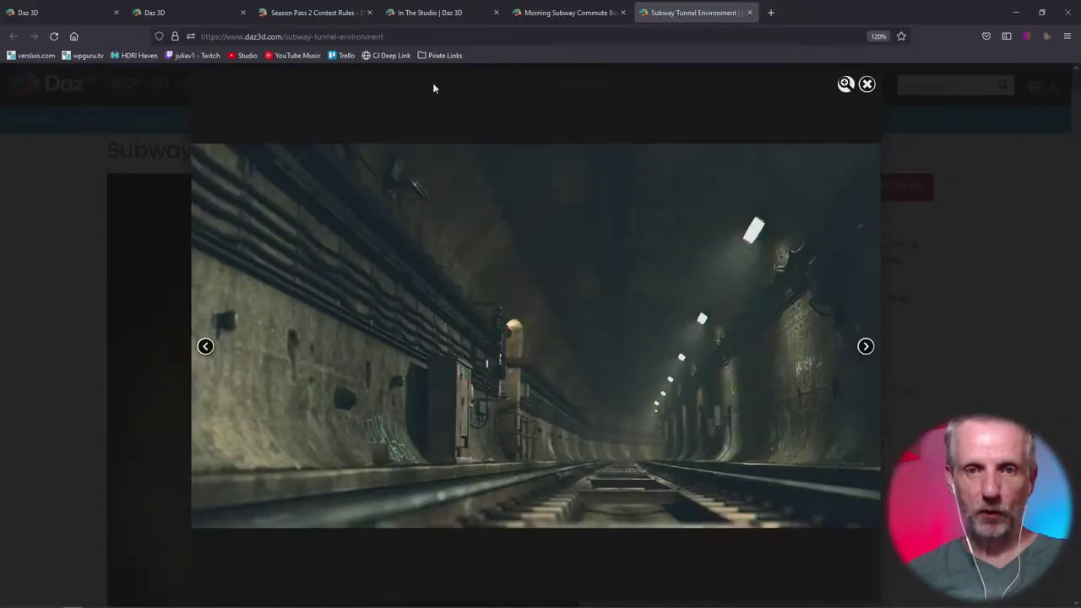
pyautogui.click(300, 12)
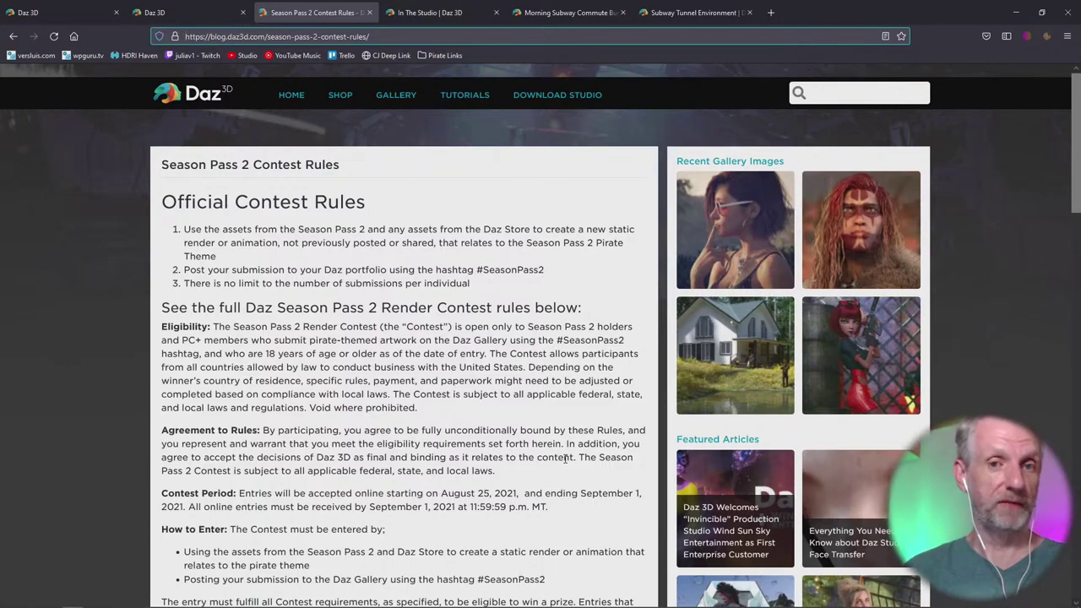
pyautogui.scroll(-3, 626, 487)
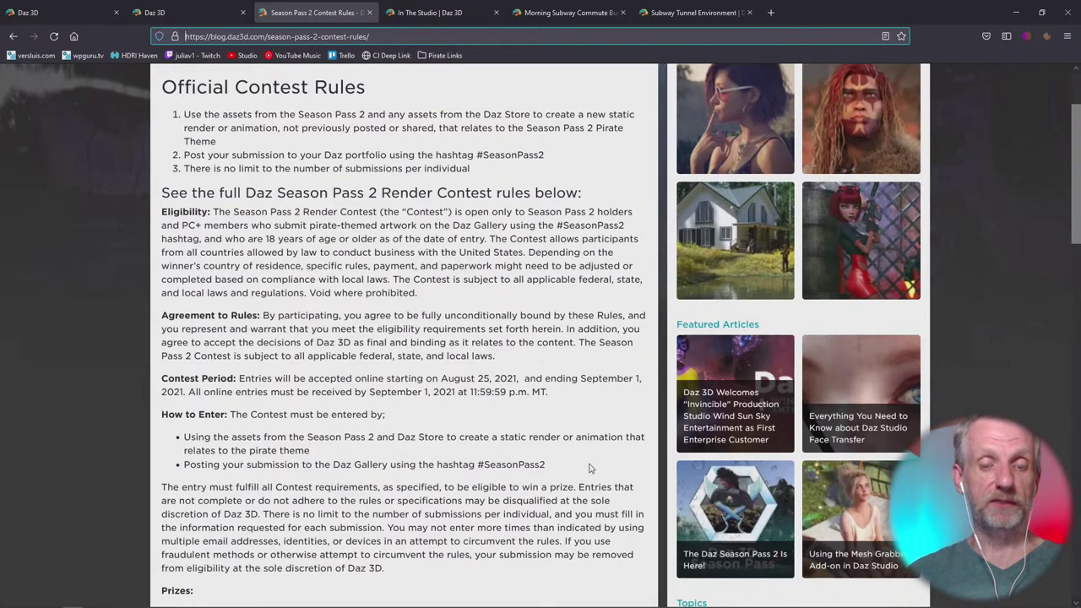
pyautogui.scroll(1, 590, 468)
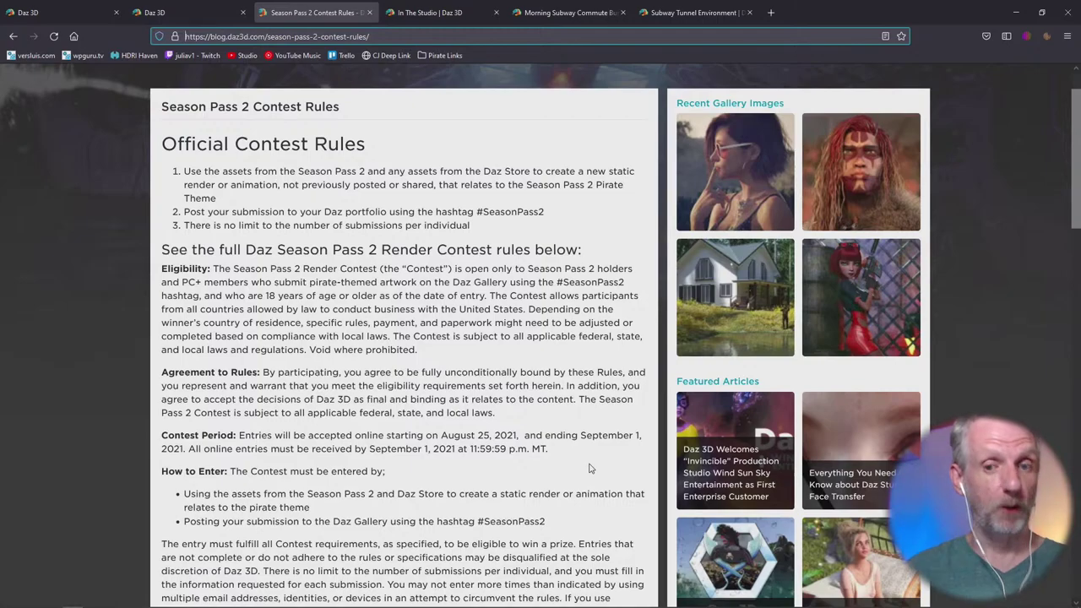
pyautogui.scroll(-5, 589, 468)
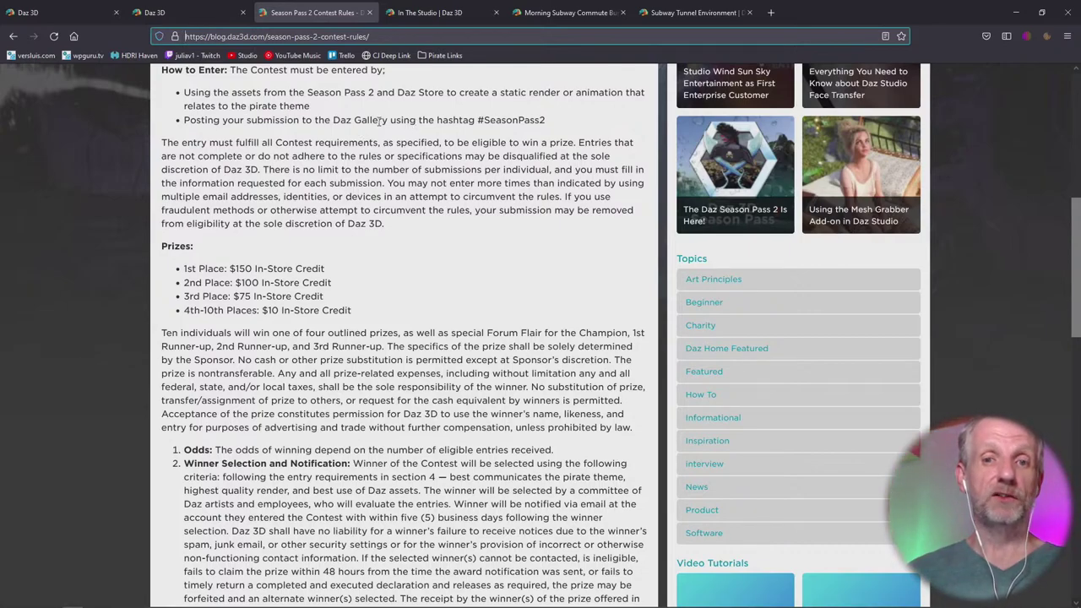
pyautogui.moveTo(478, 120); pyautogui.dragTo(593, 130)
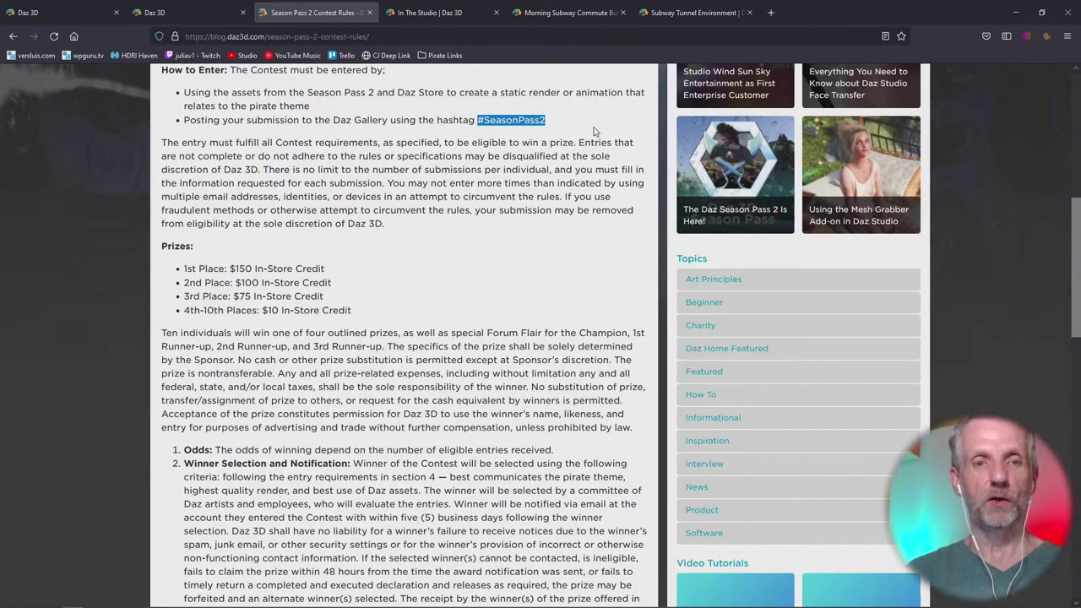